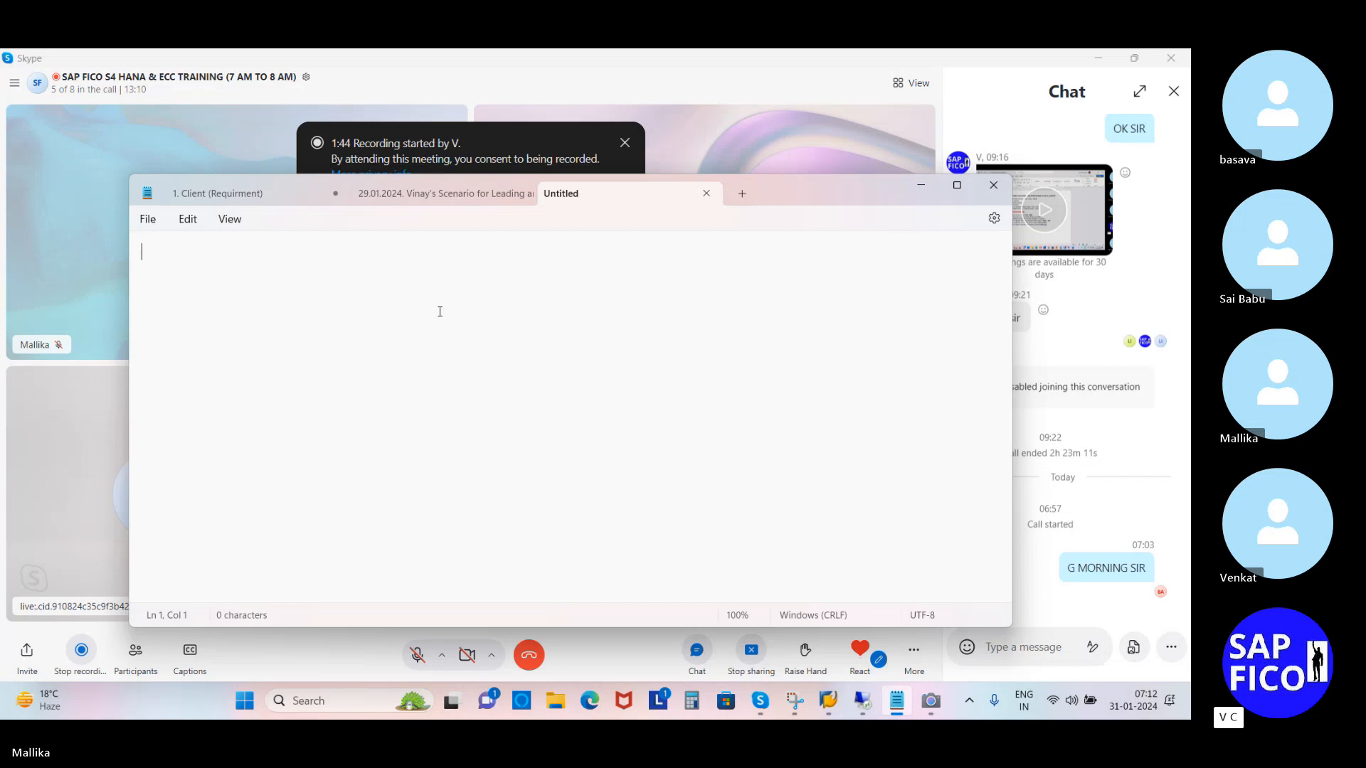
# Step: Write the heading "Business partner Roles And Catogeries Scnerio:" in the empty note, followed by a blank line
pyautogui.write('Business p')
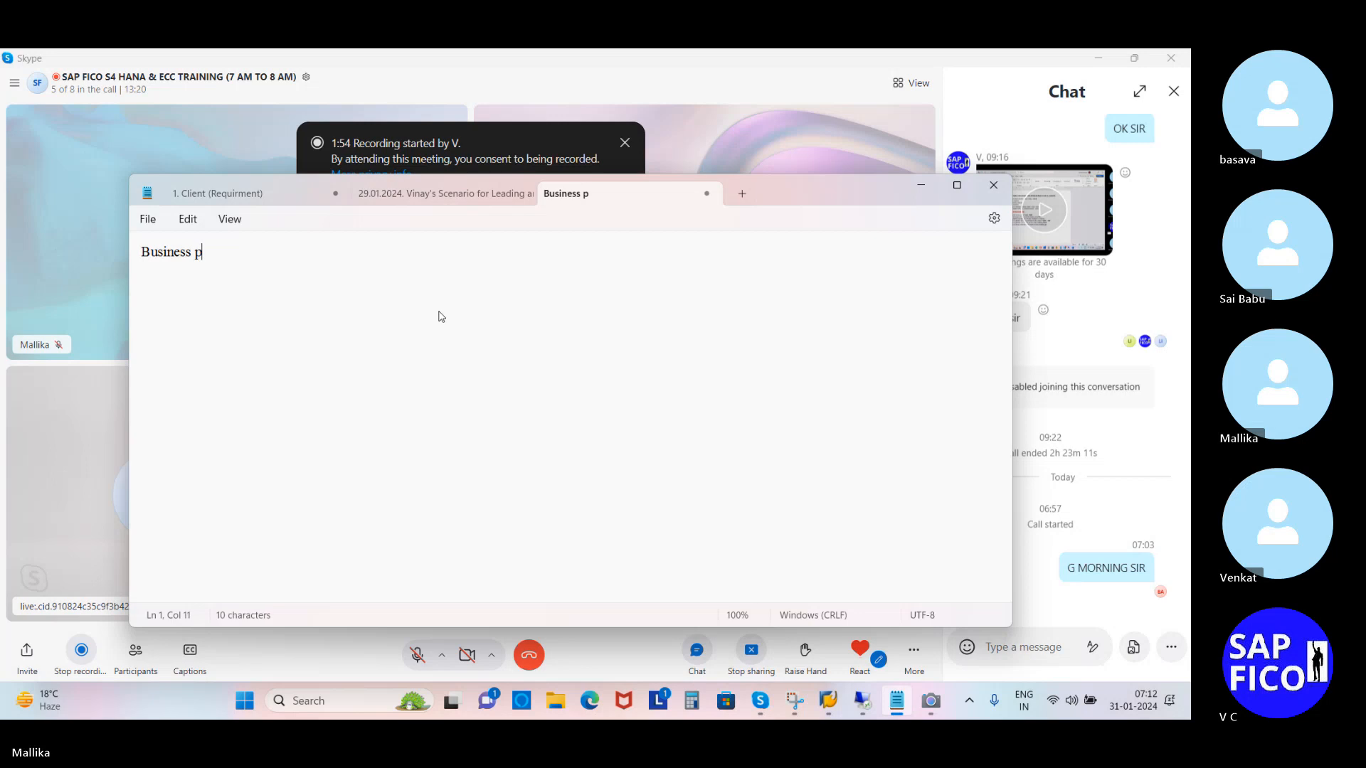
pyautogui.write('artner ')
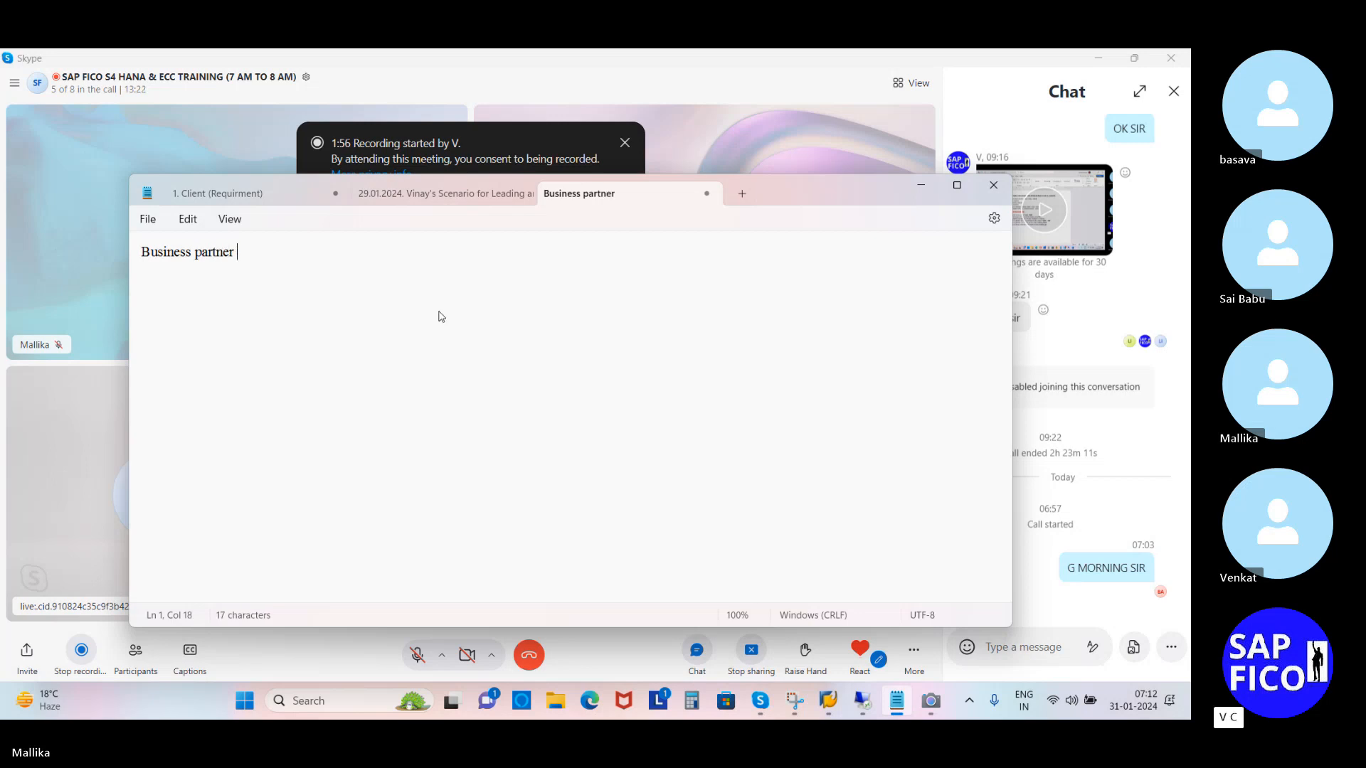
pyautogui.write('Roles ')
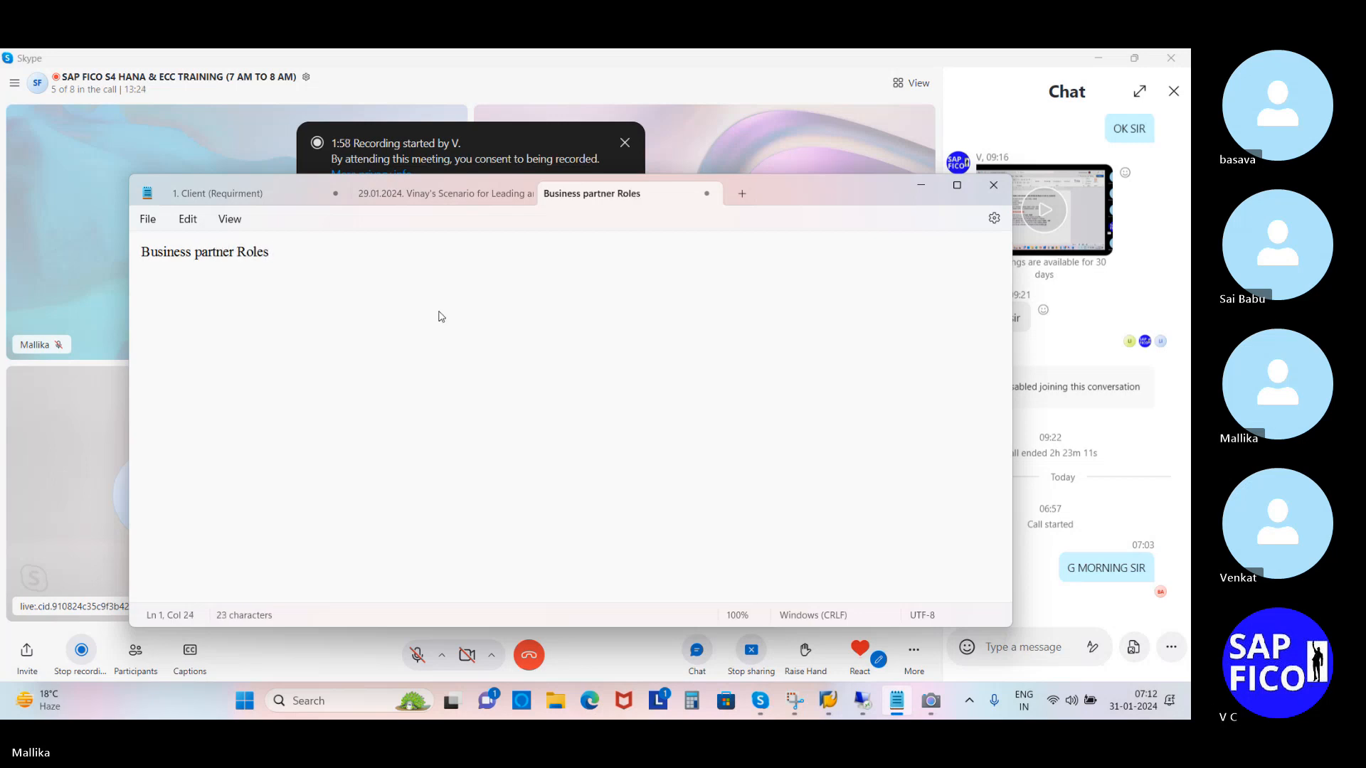
pyautogui.write('And ')
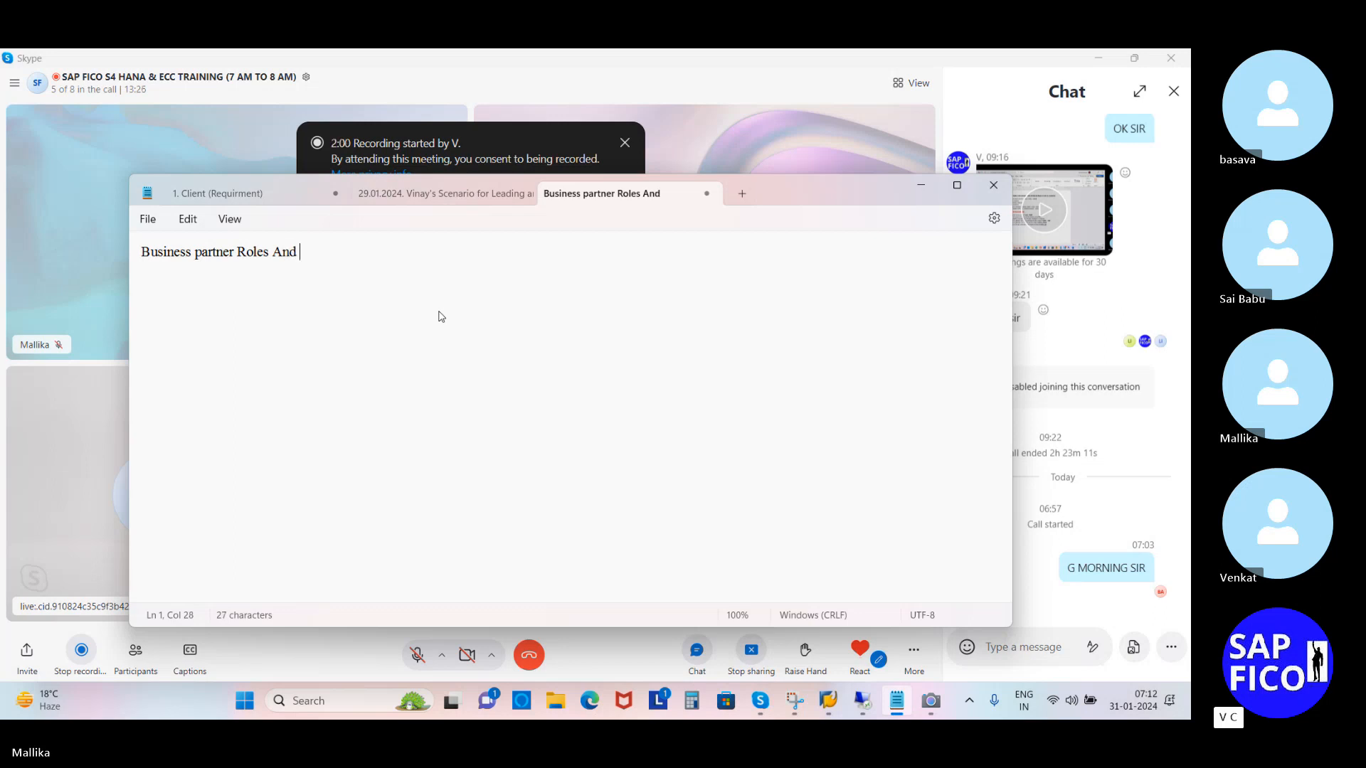
pyautogui.write('Catogeries Scneri')
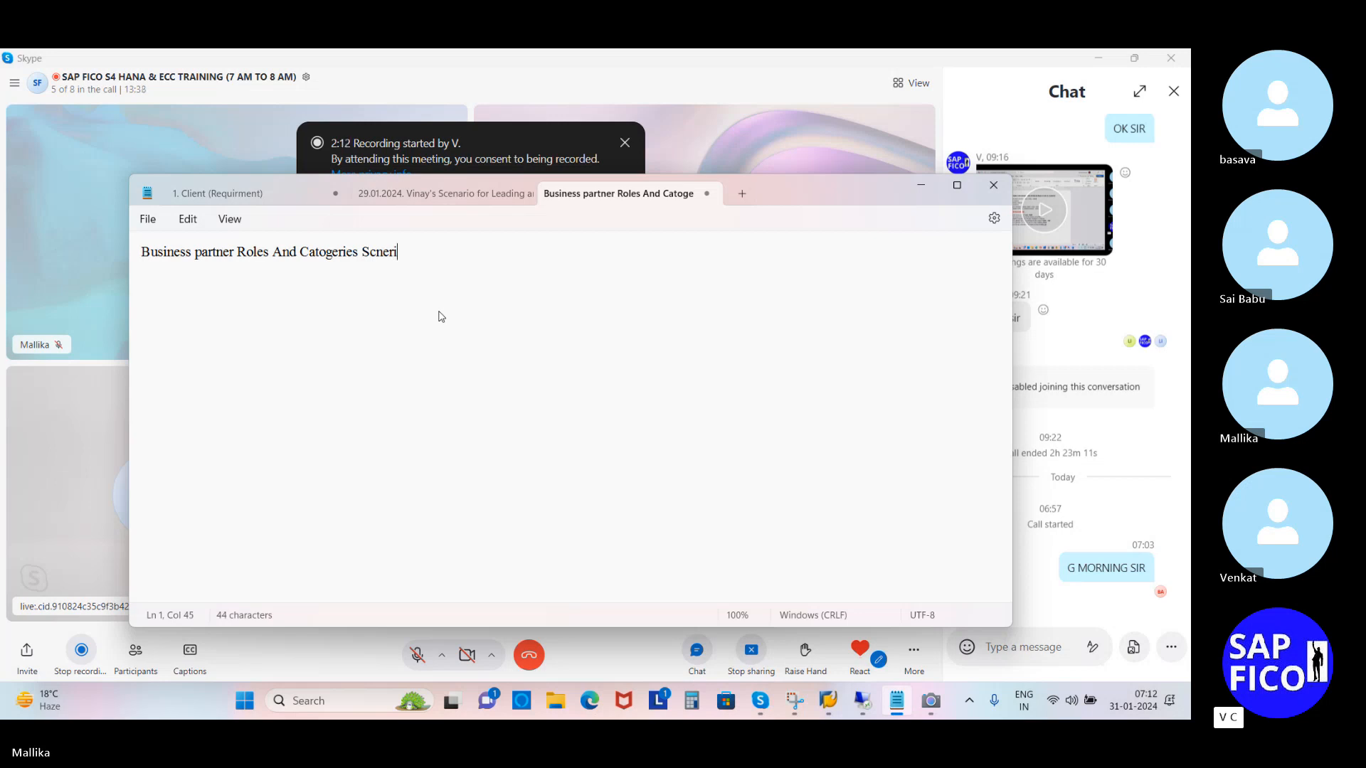
pyautogui.write('o:')
pyautogui.press('Return')
pyautogui.press('Return')
# Step: Add item 1 under the heading, reading "Create business partner categery", and end the line
pyautogui.write('1 ')
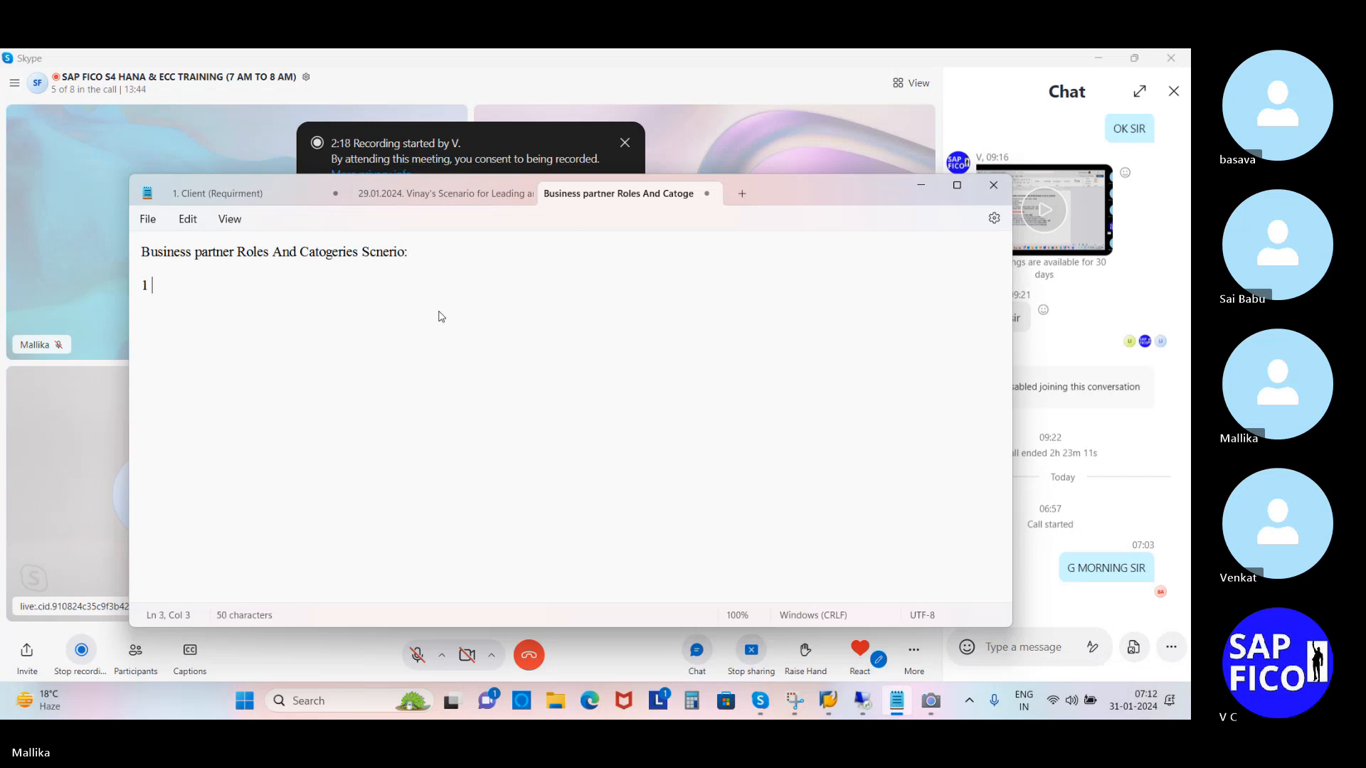
pyautogui.write('. Create bU')
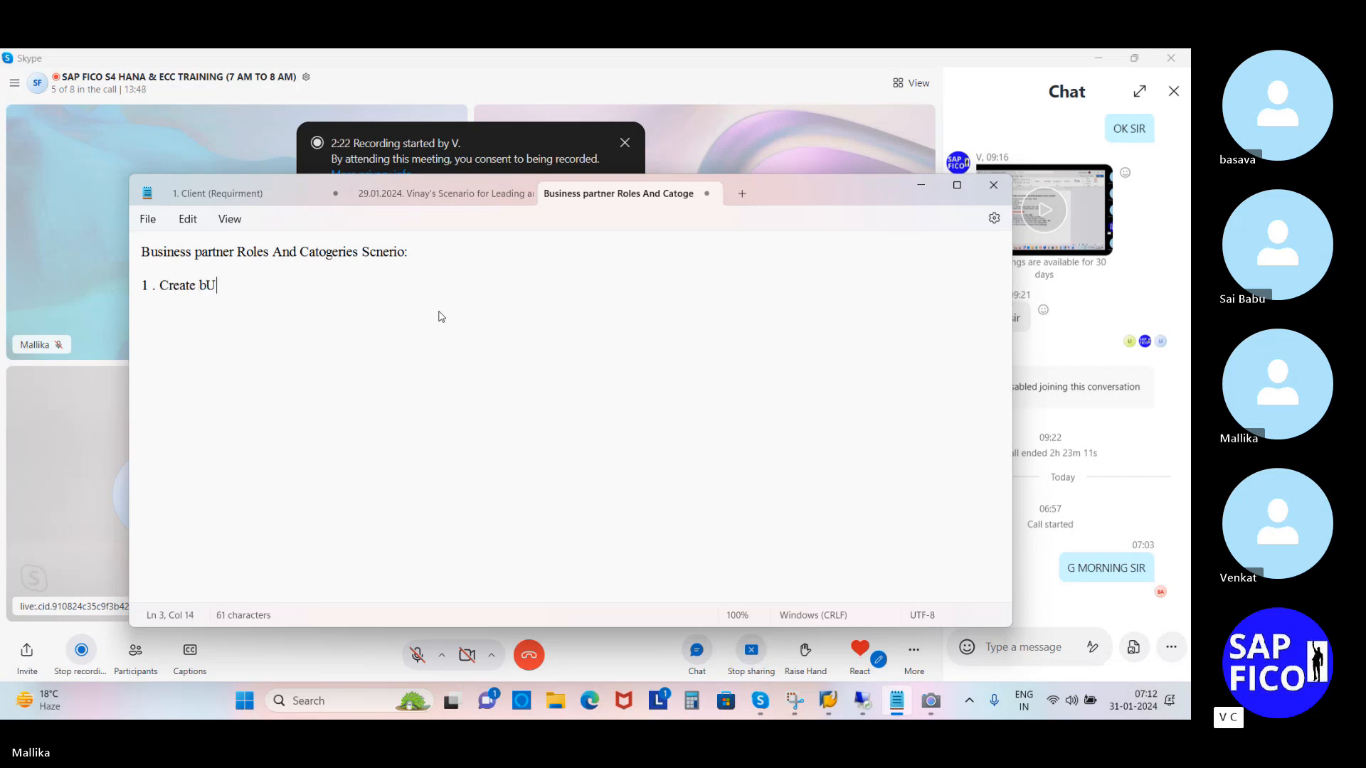
pyautogui.write('SINES')
pyautogui.press('BackSpace')
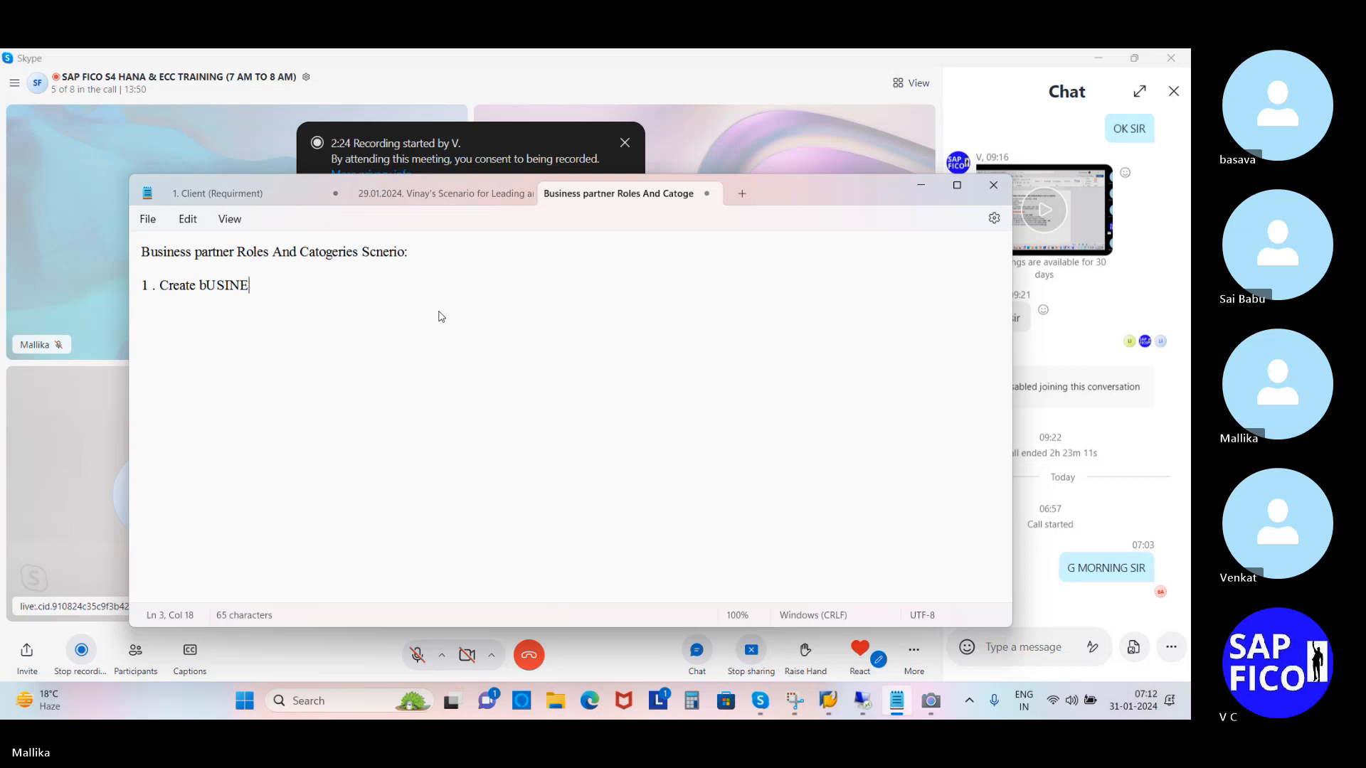
pyautogui.press('BackSpace')
pyautogui.press('BackSpace')
pyautogui.press('BackSpace')
pyautogui.press('BackSpace')
pyautogui.press('BackSpace')
pyautogui.press('BackSpace')
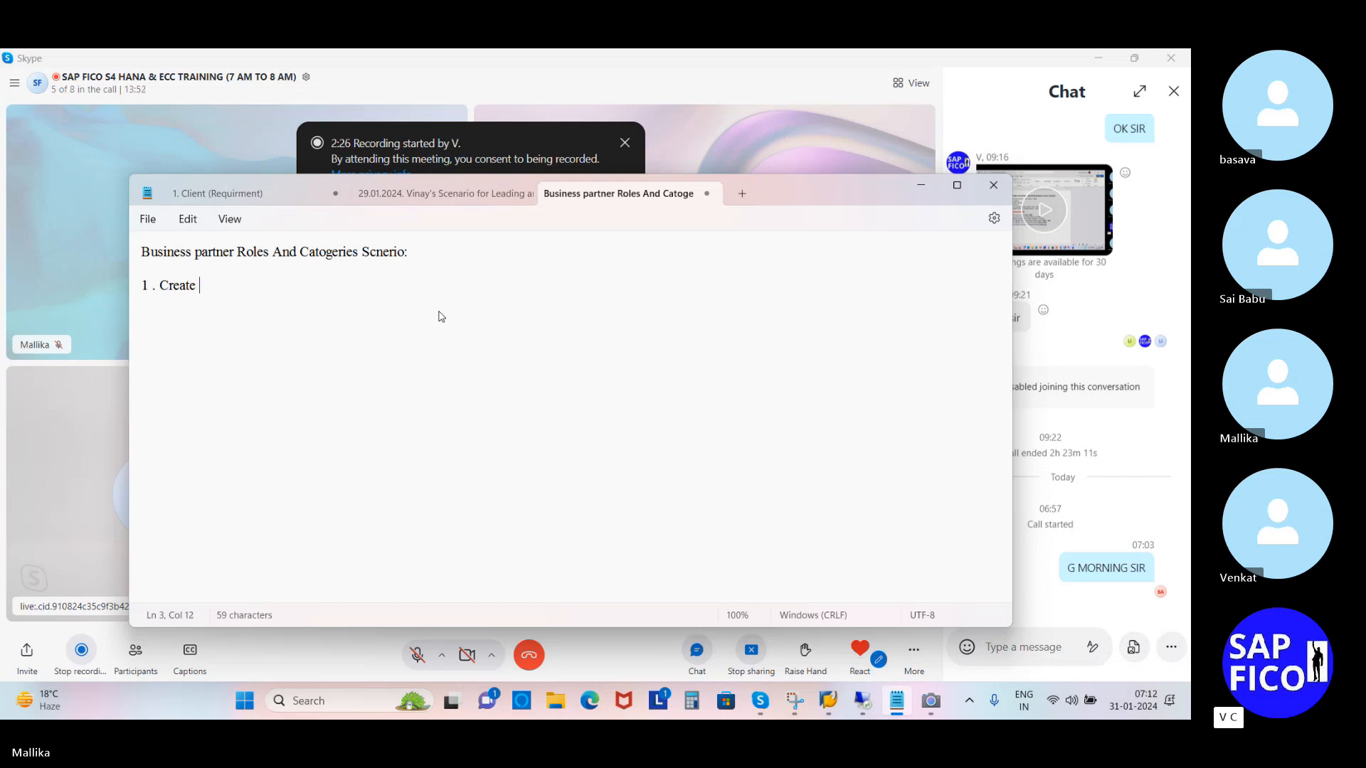
pyautogui.write('busines')
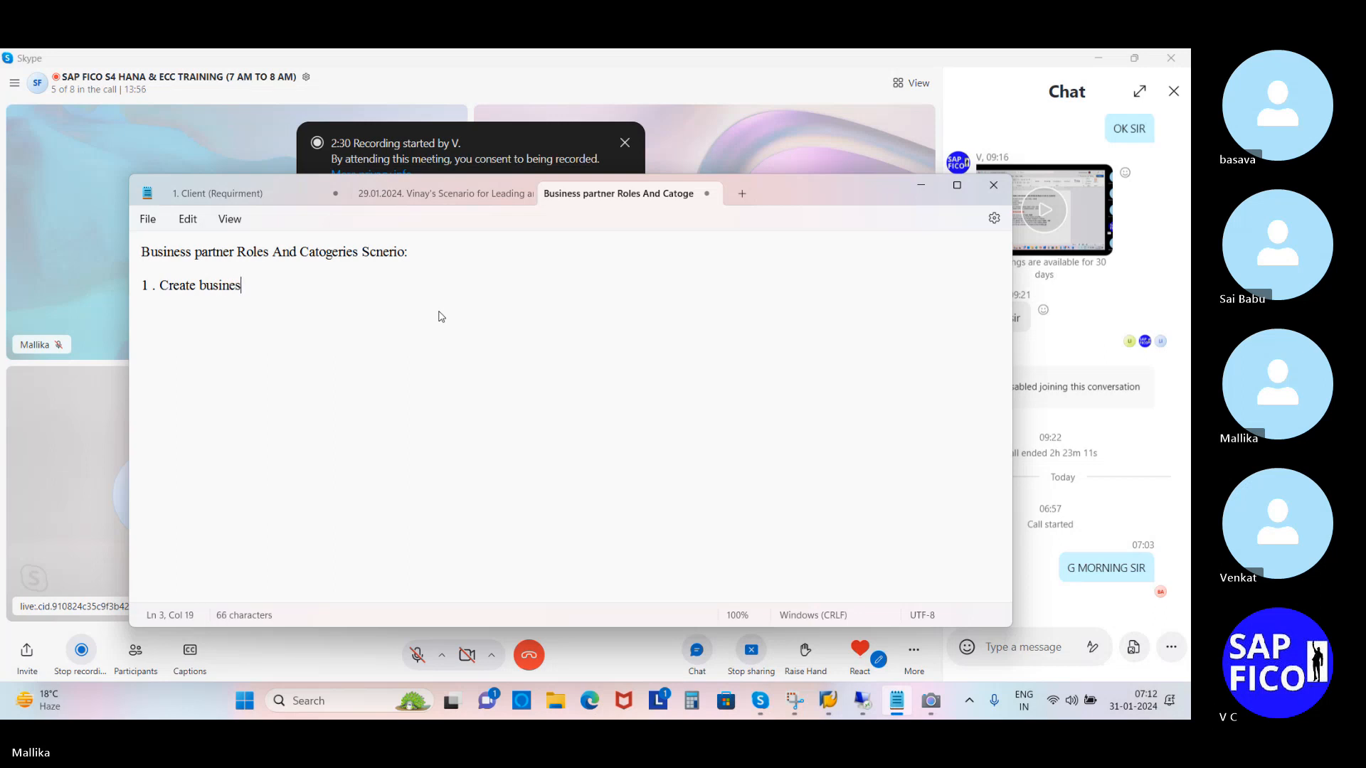
pyautogui.write('s partner category')
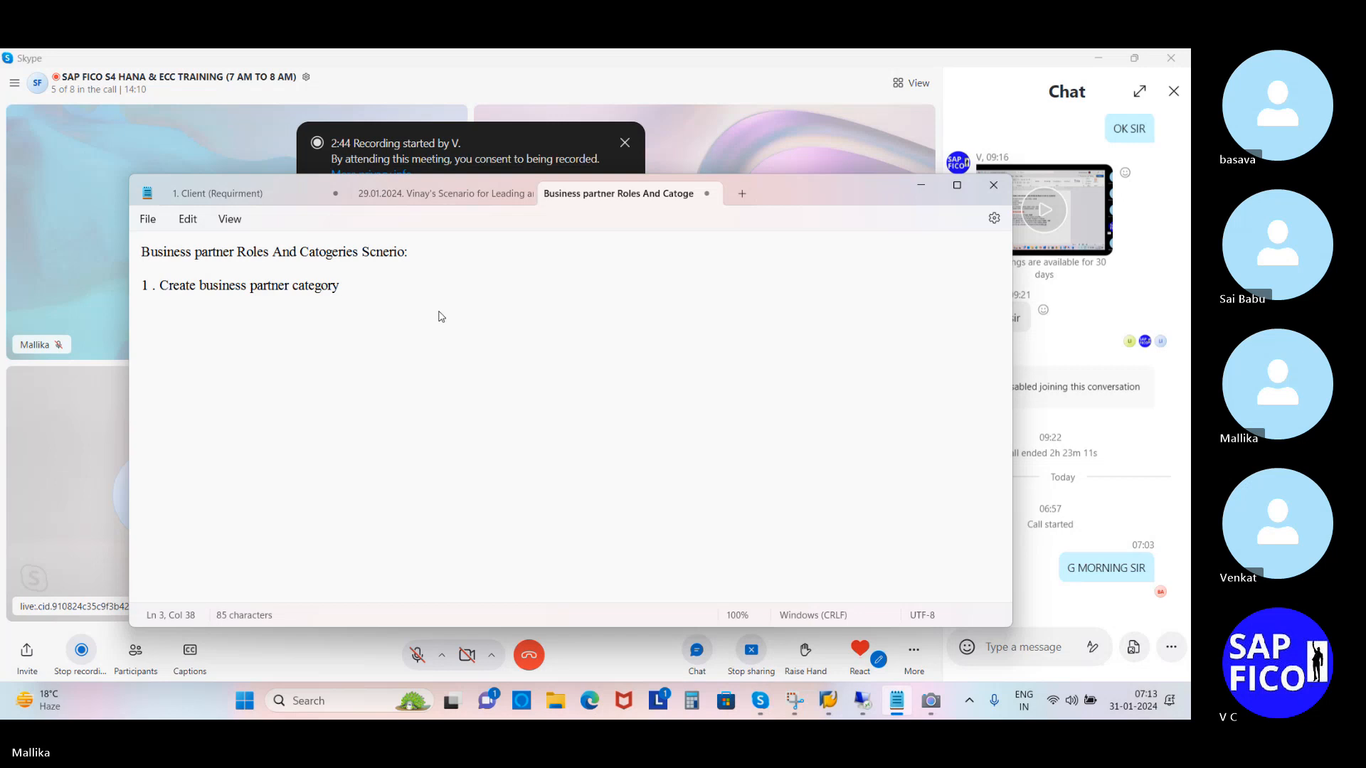
pyautogui.press('BackSpace')
pyautogui.press('BackSpace')
pyautogui.press('BackSpace')
pyautogui.press('BackSpace')
pyautogui.write('ery')
pyautogui.press('Return')
# Step: Add item 2 to the list, reading "Create Business Partners Roles.", and end the line
pyautogui.write('2')
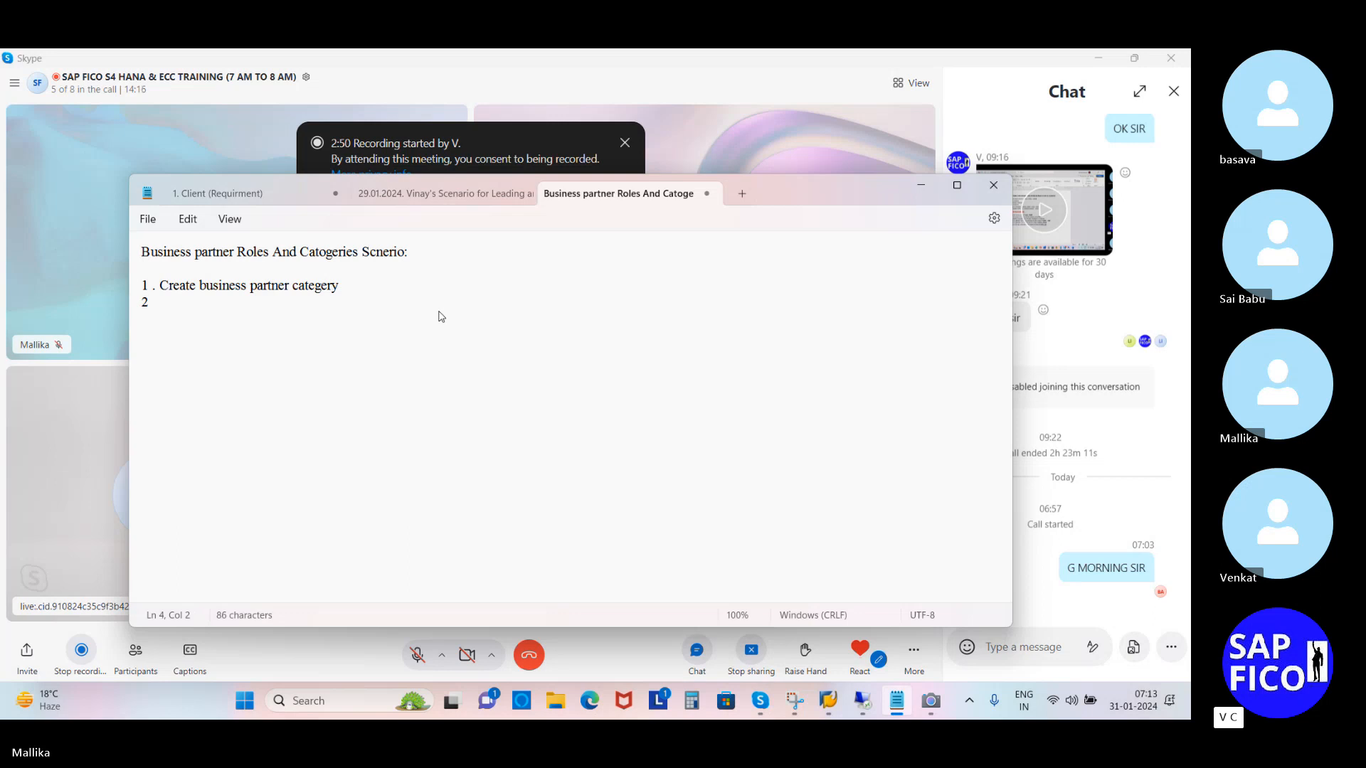
pyautogui.write(' .')
pyautogui.write('Create Business Partners R')
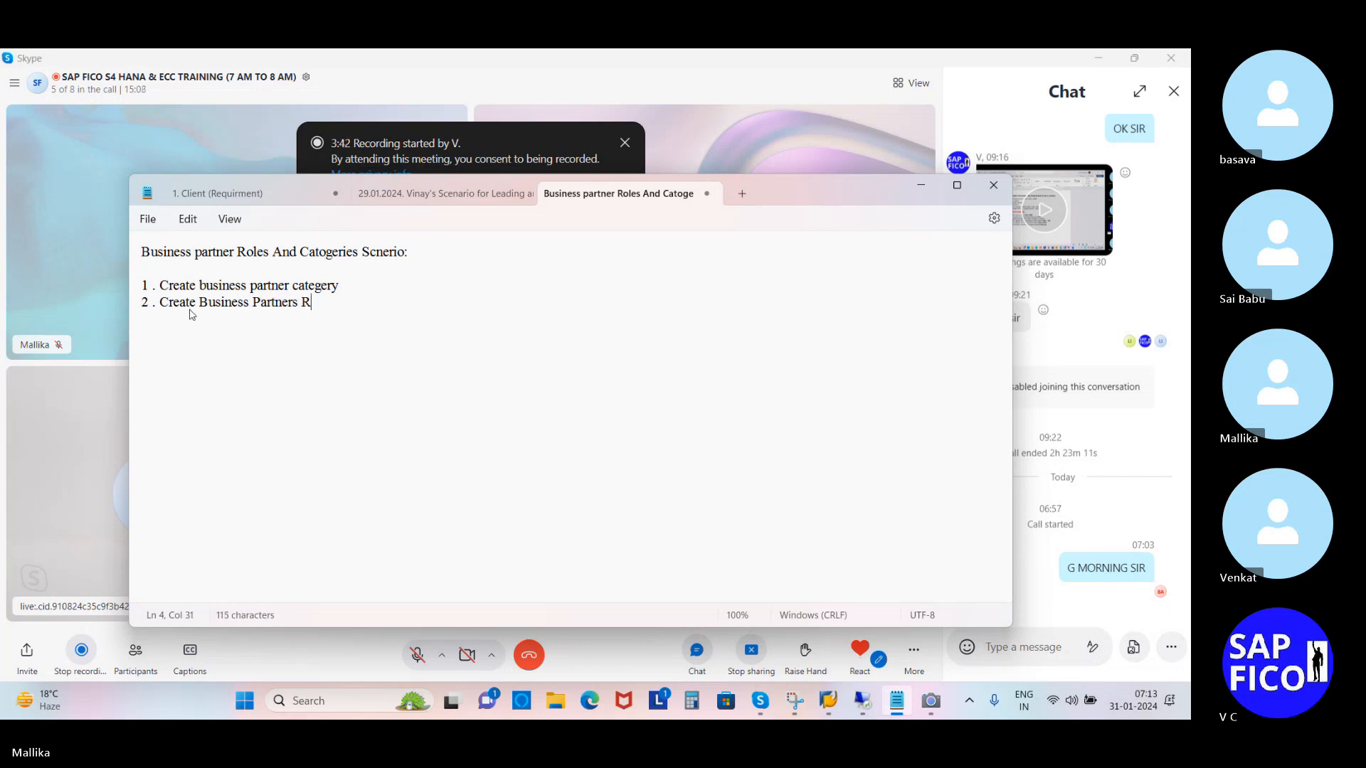
pyautogui.write('oles.')
pyautogui.press('Return')
# Step: Add item 3 to the list, reading "Assign Business Partner Role Categery to the Business Partner Role."
pyautogui.write('3')
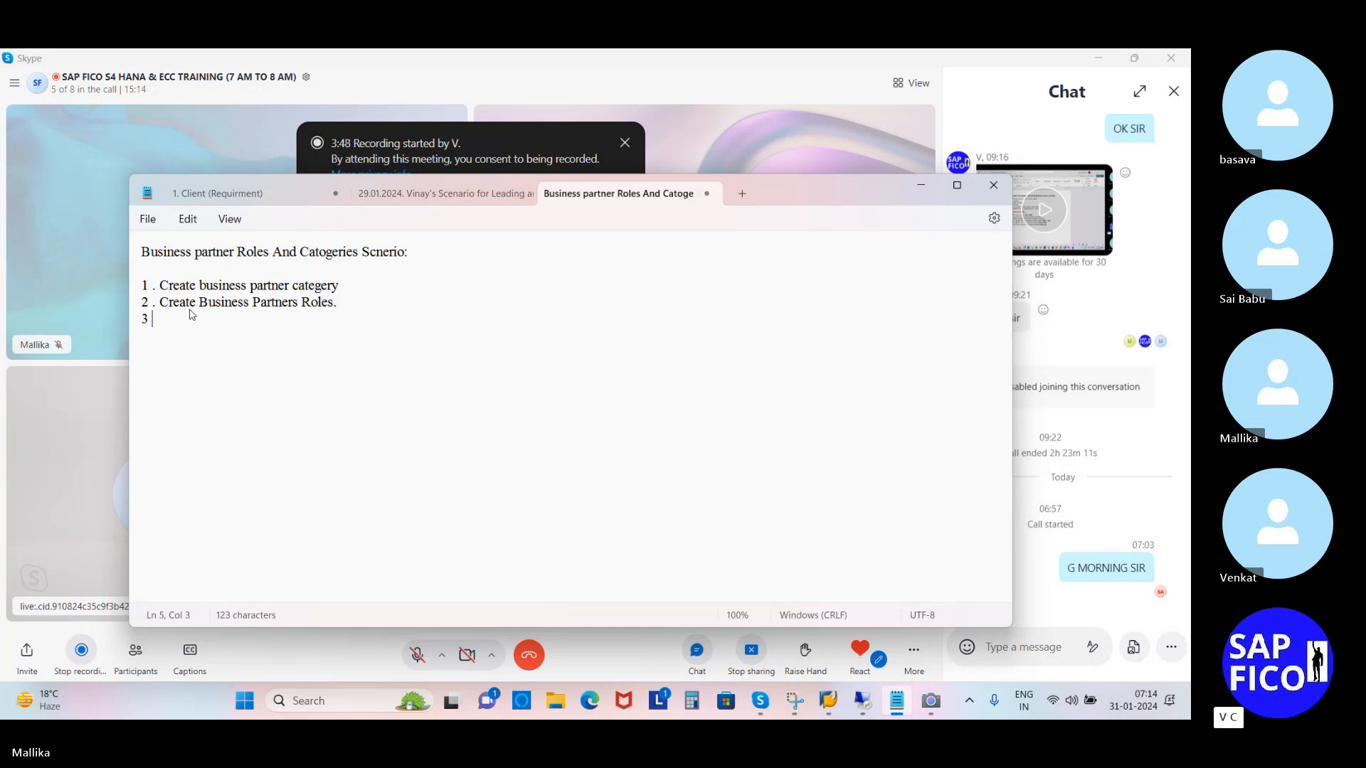
pyautogui.write(' . Assign Business Partner Ro')
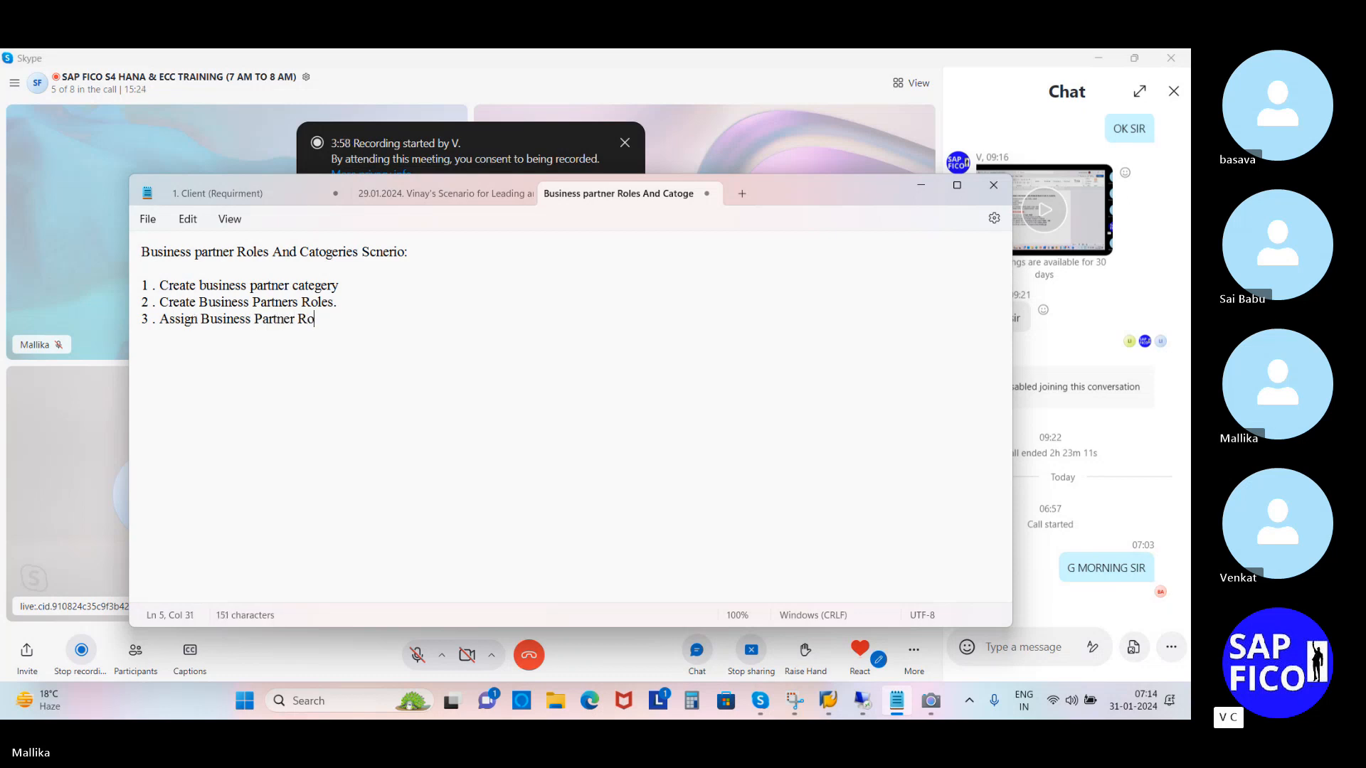
pyautogui.write('le ')
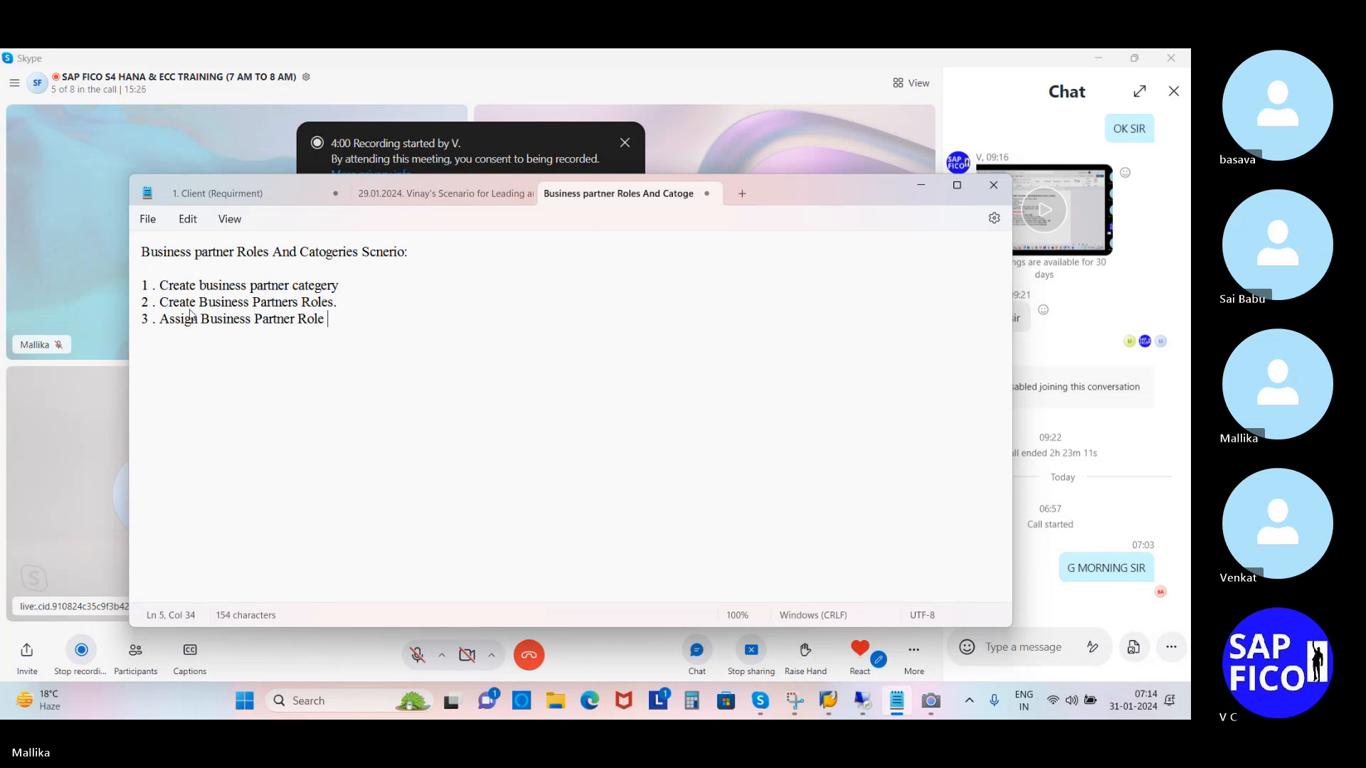
pyautogui.write('Category to thje ')
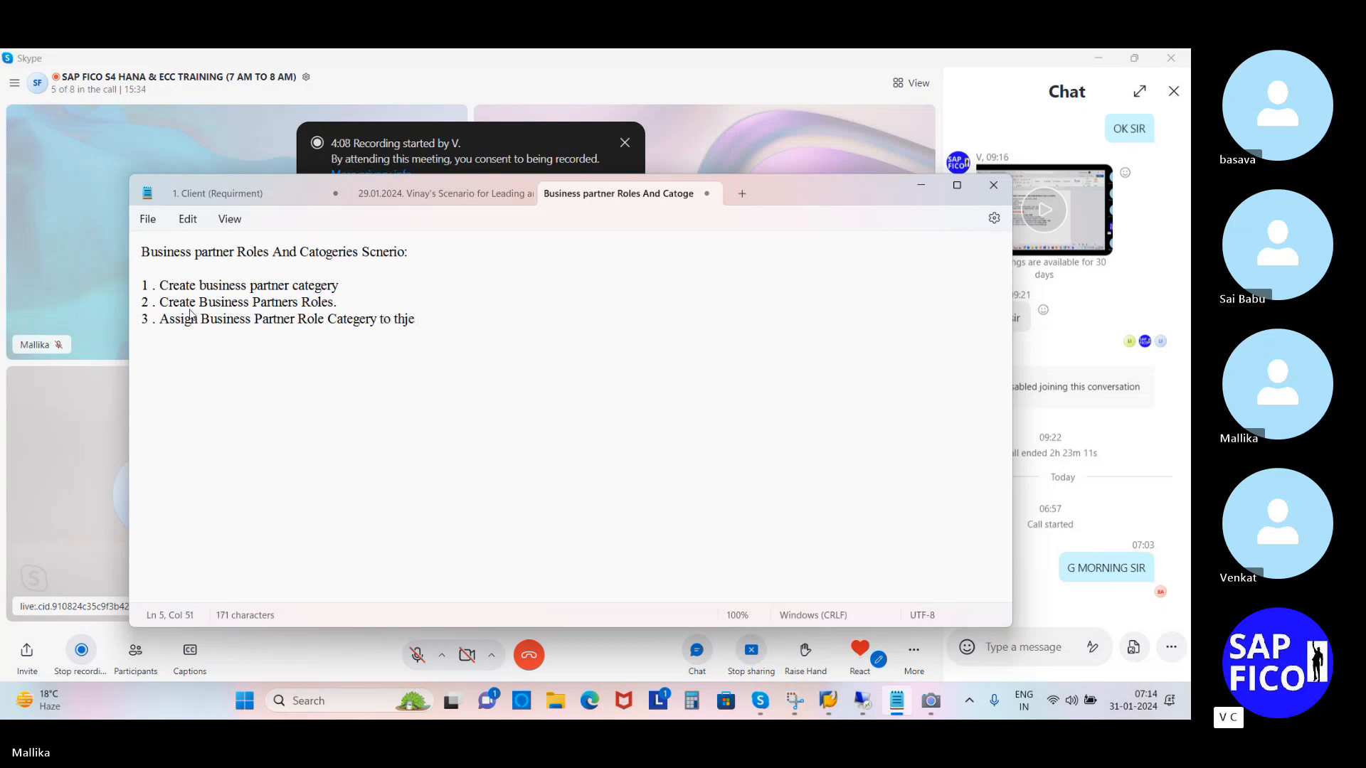
pyautogui.write('Businee')
pyautogui.press('BackSpace')
pyautogui.press('BackSpace')
pyautogui.write('ss Partner')
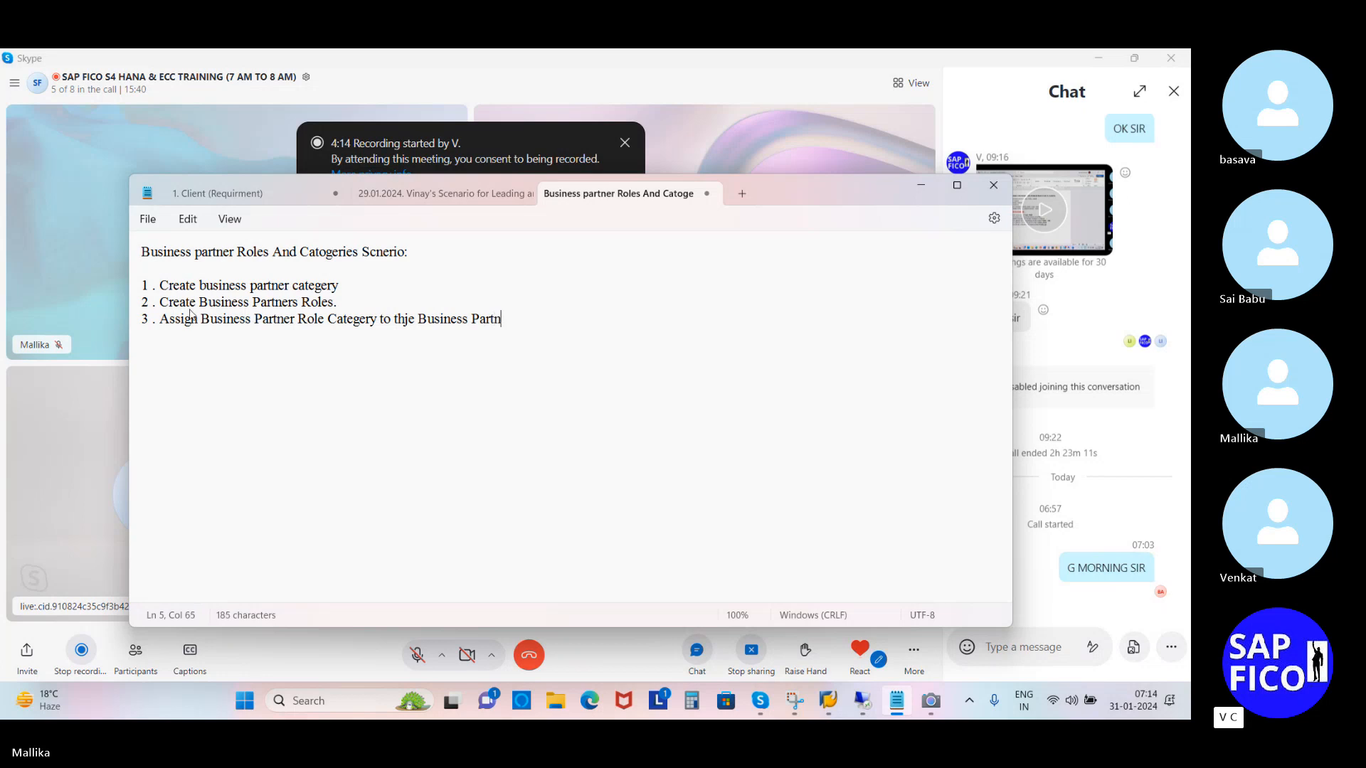
pyautogui.write(' Role.')
pyautogui.click(419, 319)
pyautogui.press('BackSpace')
pyautogui.press('BackSpace')
pyautogui.press('BackSpace')
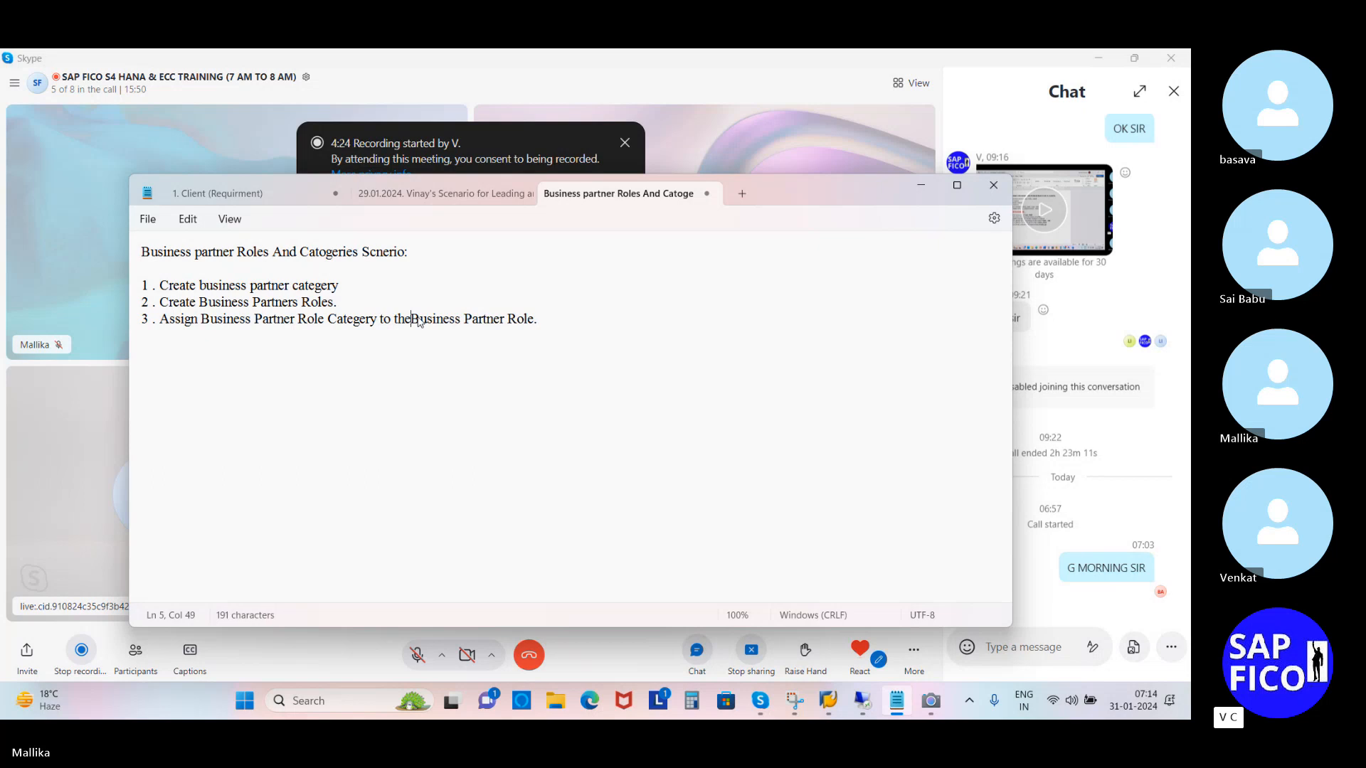
pyautogui.write('e')
pyautogui.click(574, 320)
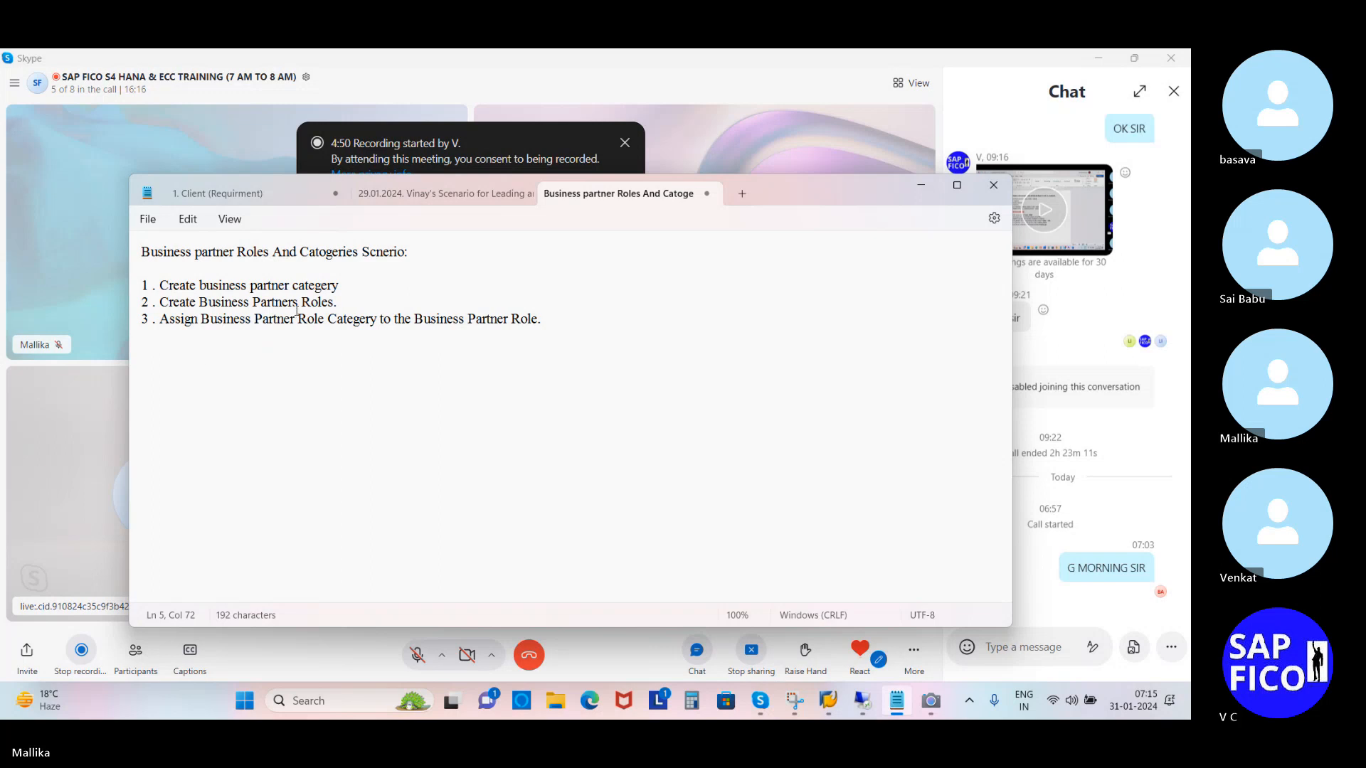
# Step: Add item 4 on a new line, reading "Assign Standared assignments of Business Partner Role to the Business Partner Role Categery."
pyautogui.click(565, 304)
pyautogui.press('Return')
pyautogui.write('4 . Assign ')
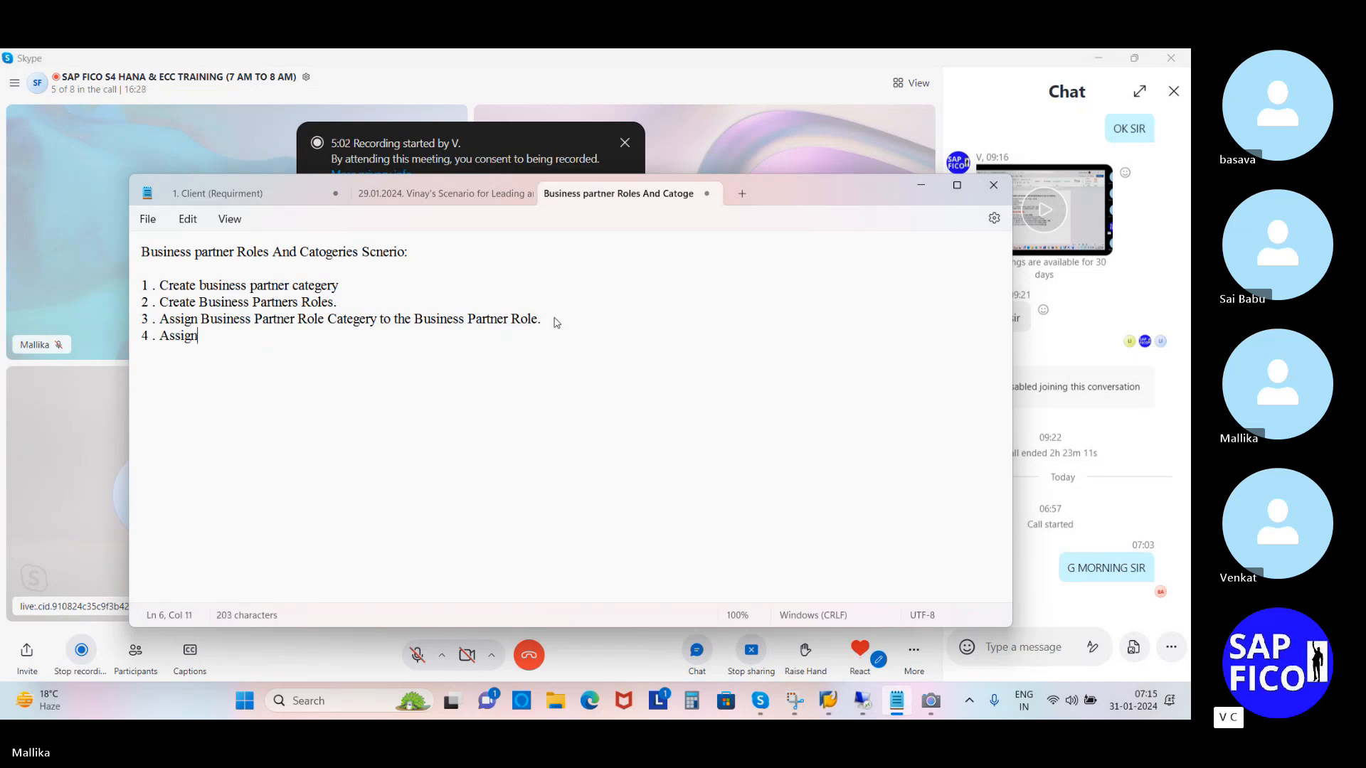
pyautogui.write('Standared ')
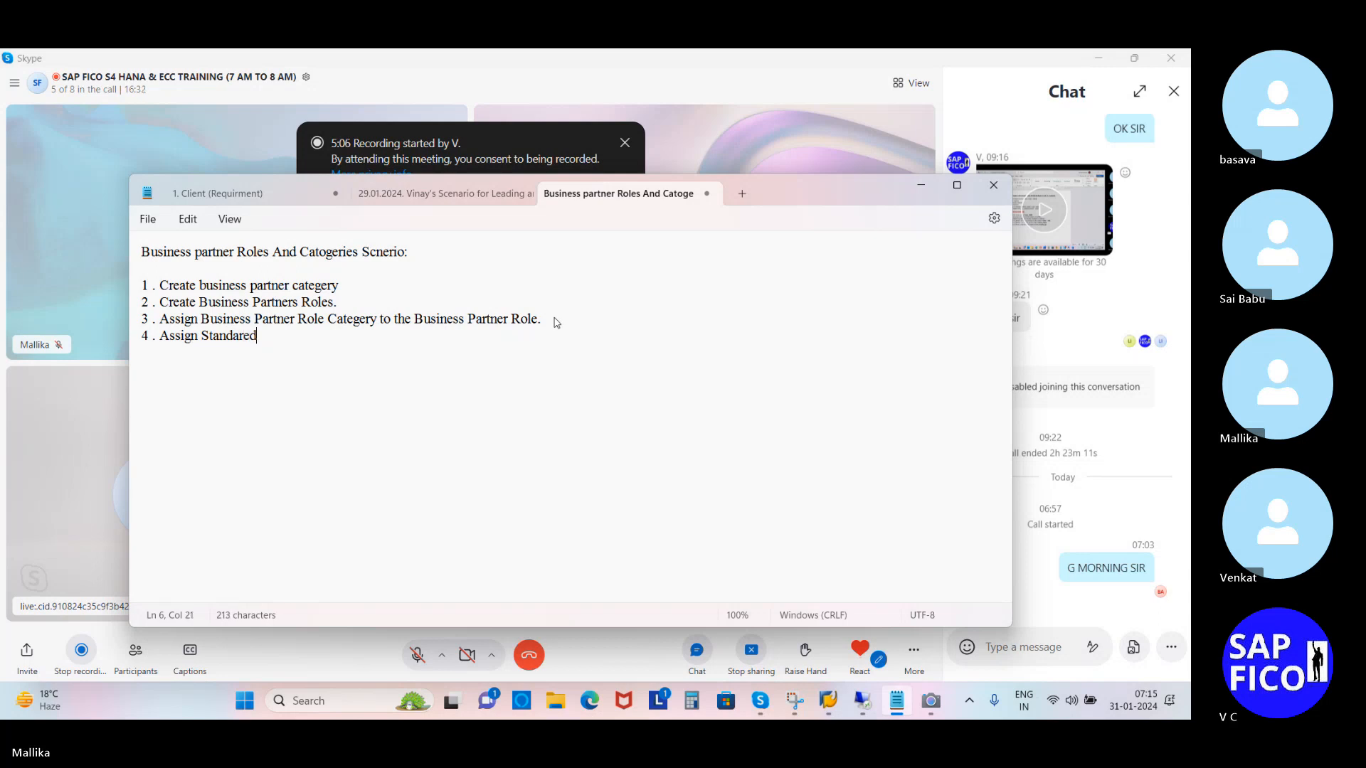
pyautogui.write('assign')
pyautogui.press('BackSpace')
pyautogui.write('men')
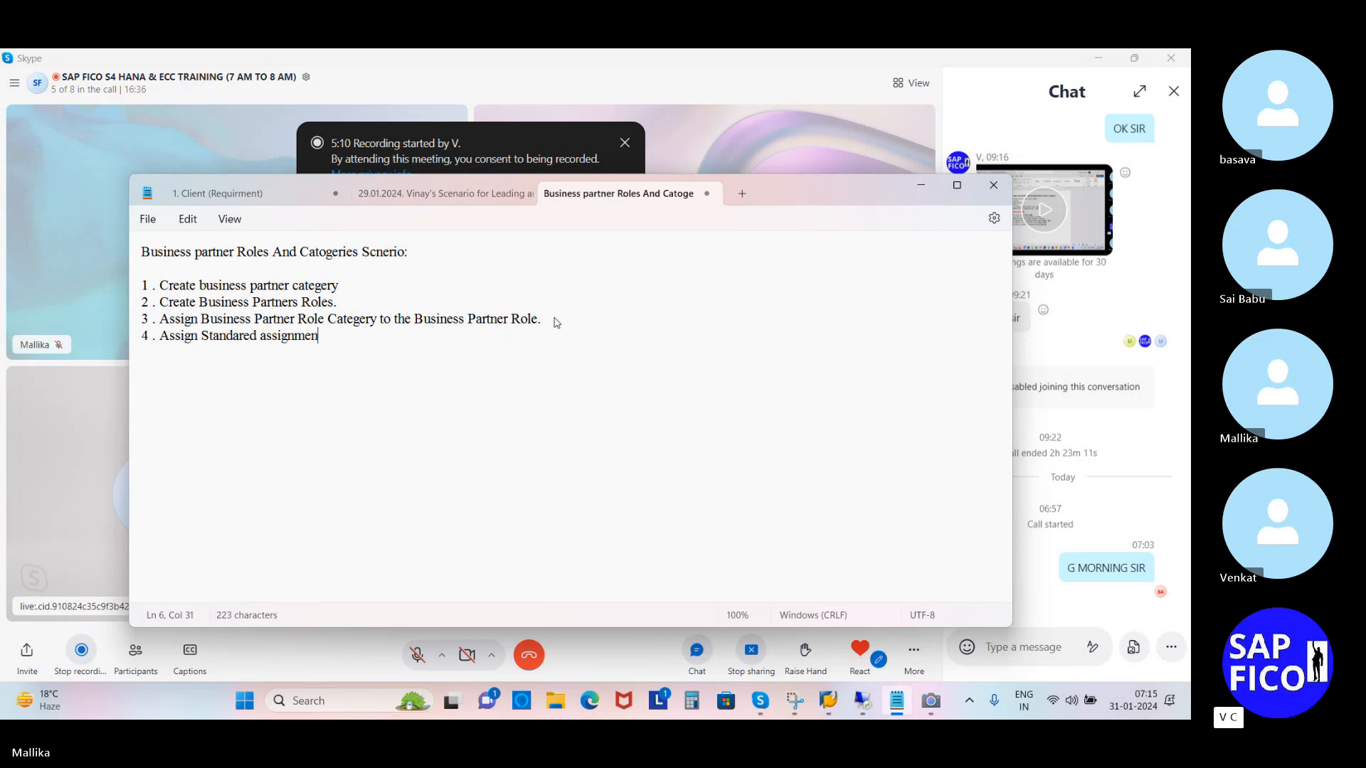
pyautogui.write('ts of Business ')
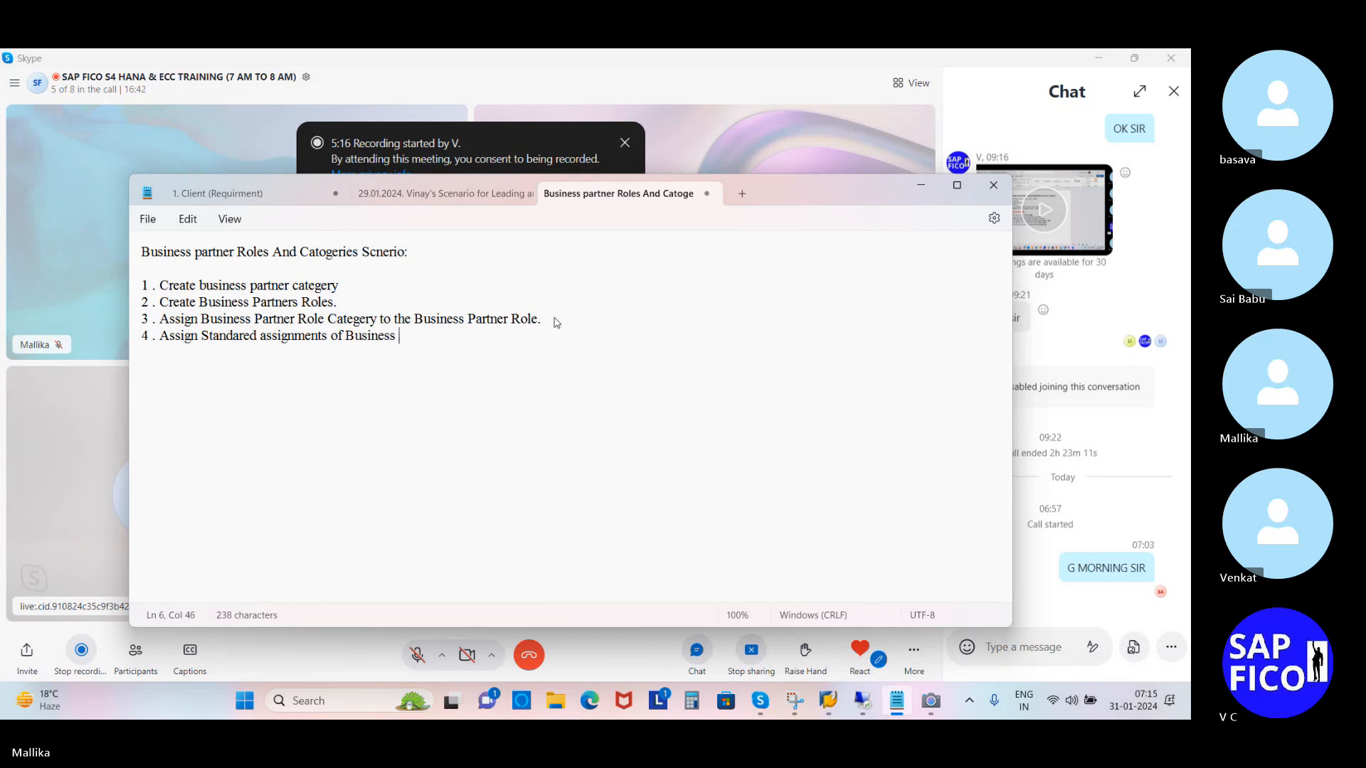
pyautogui.write('Partner Role')
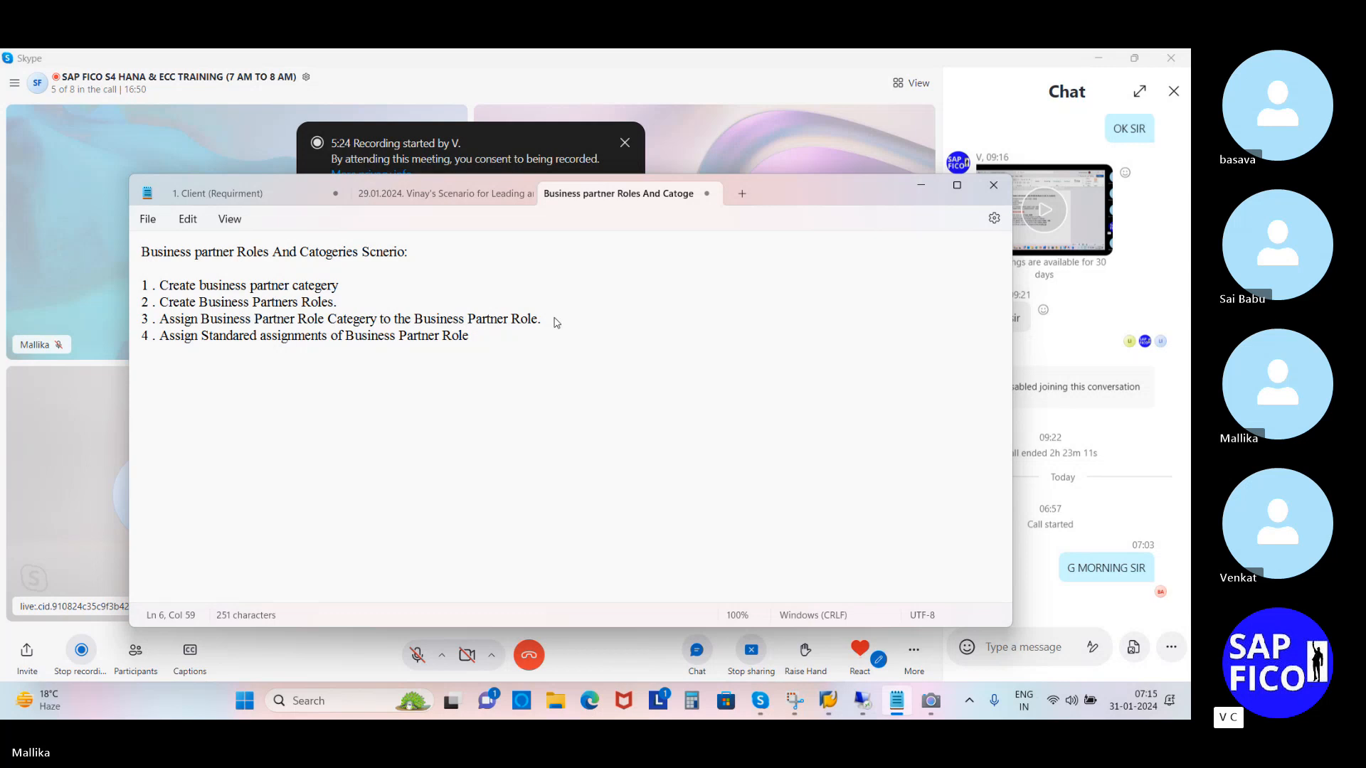
pyautogui.write('to t')
pyautogui.write('he B')
pyautogui.write('usiness ')
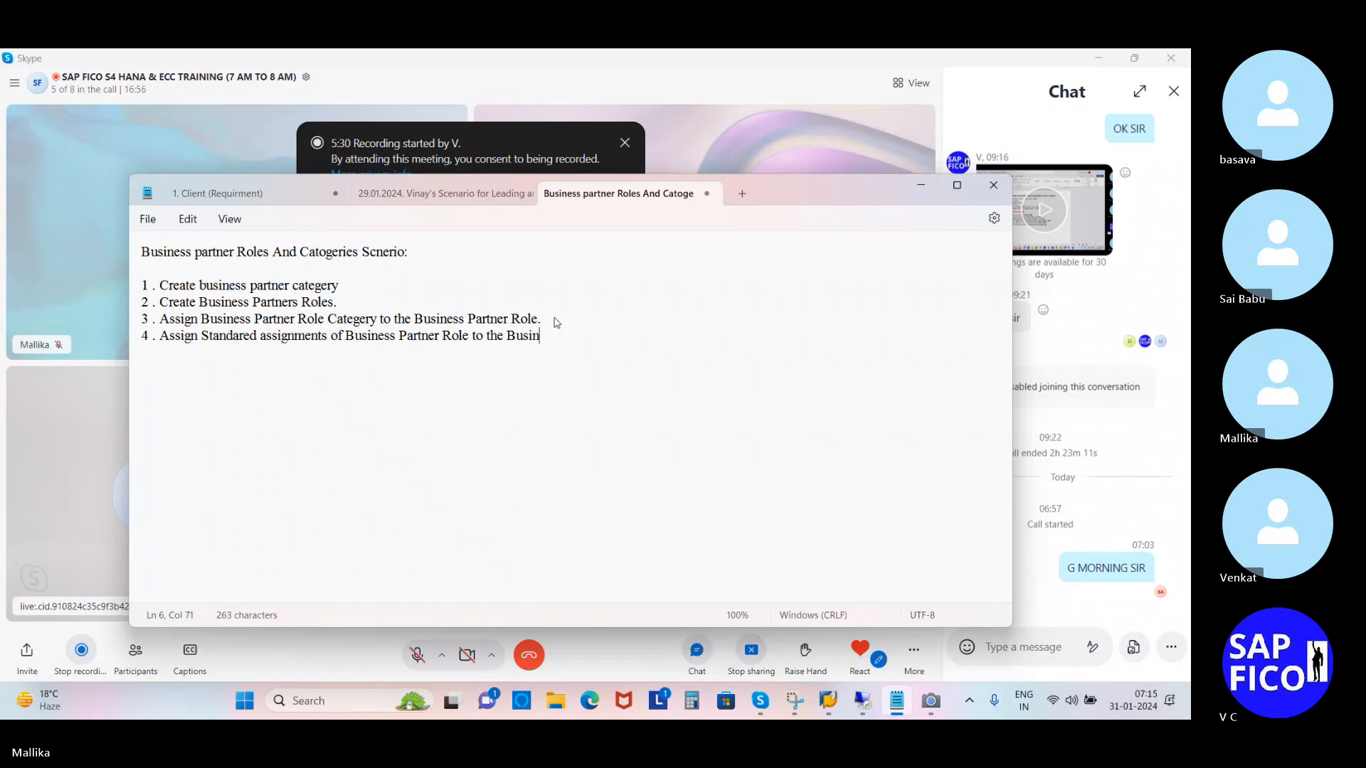
pyautogui.write('Partner Rol')
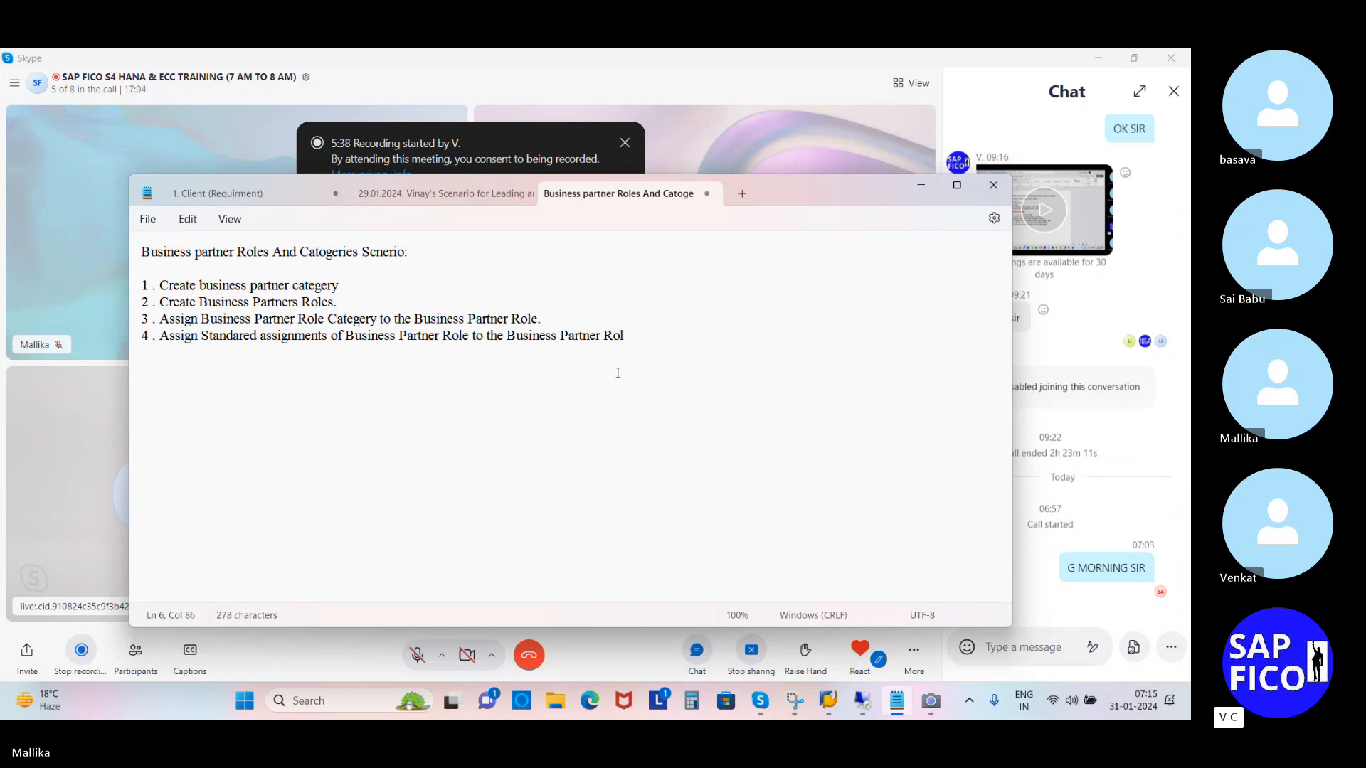
pyautogui.write('e Categ')
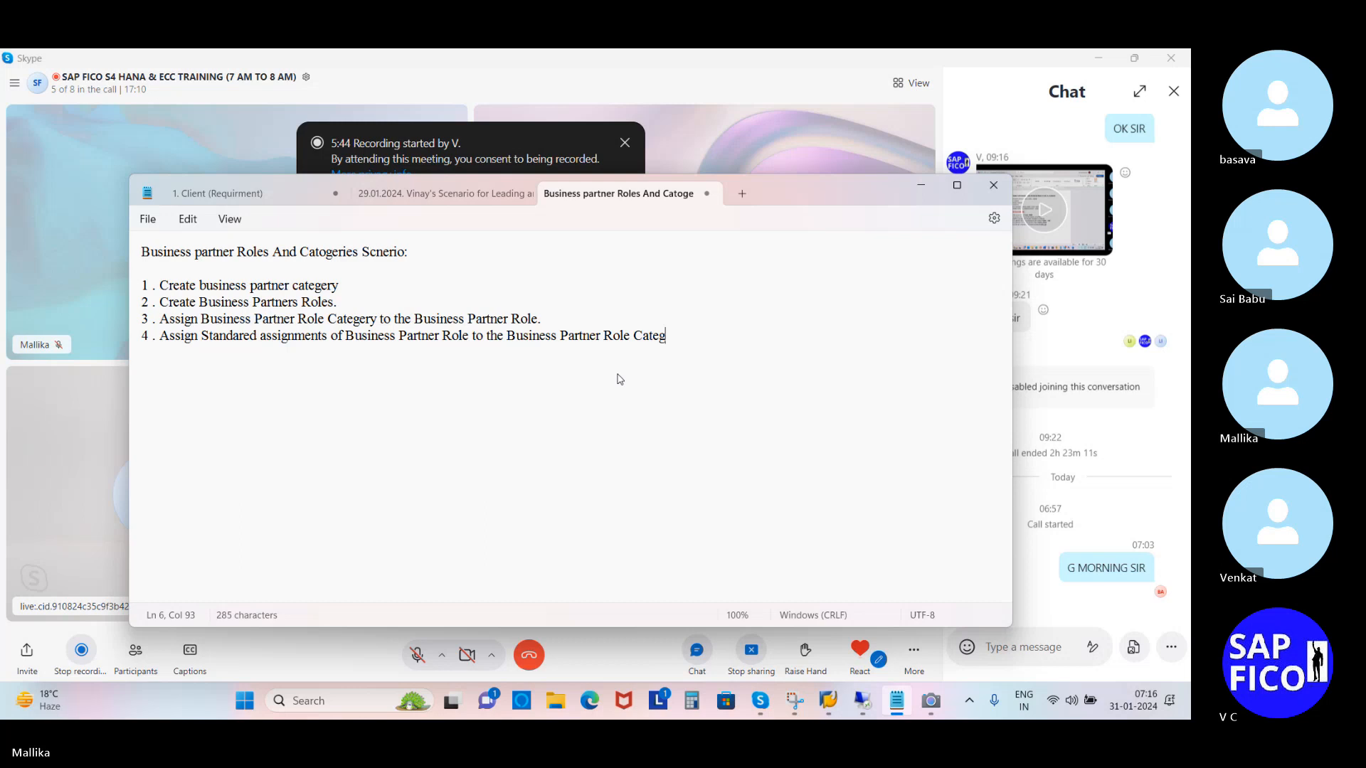
pyautogui.write('ory.')
pyautogui.press('Return')
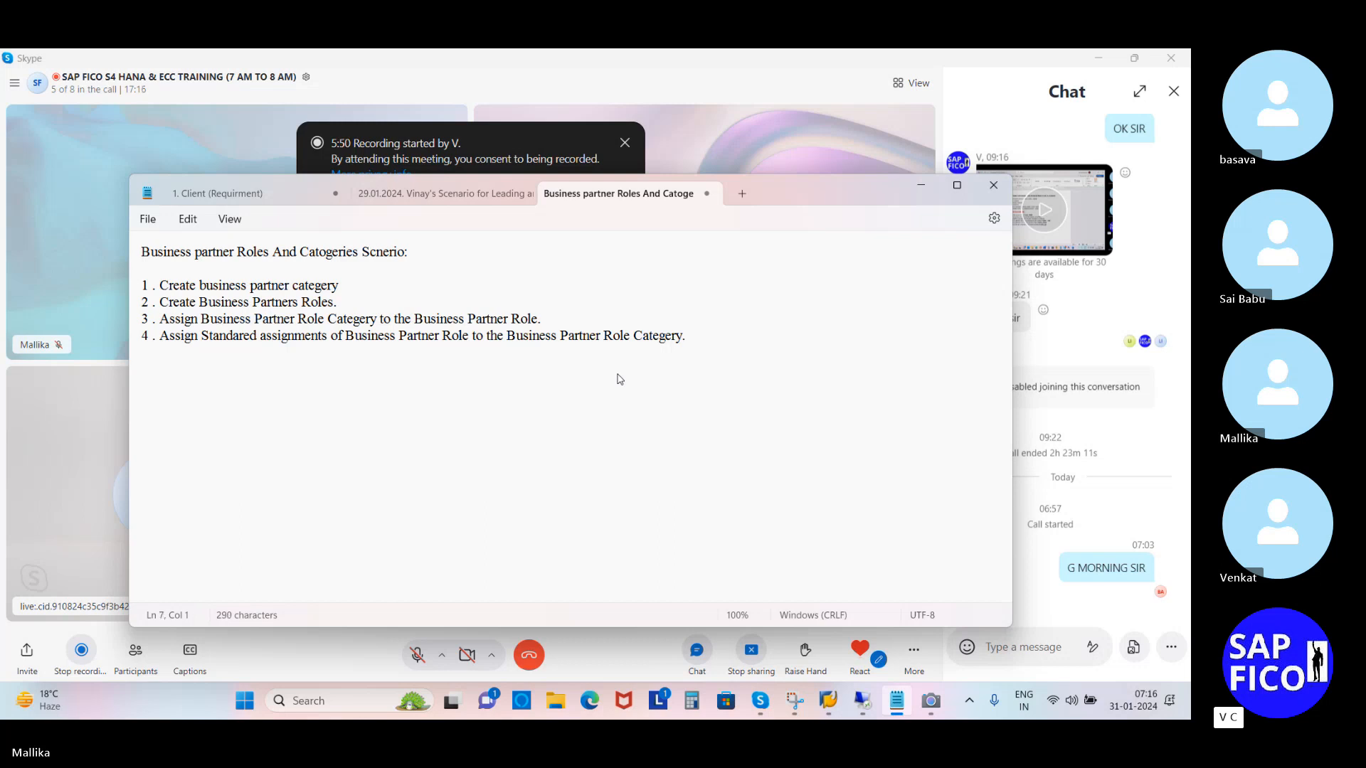
# Step: Add item 5 to the list, reading "Standered Roles That are given By the System", and end the line
pyautogui.write('5 . Standerd')
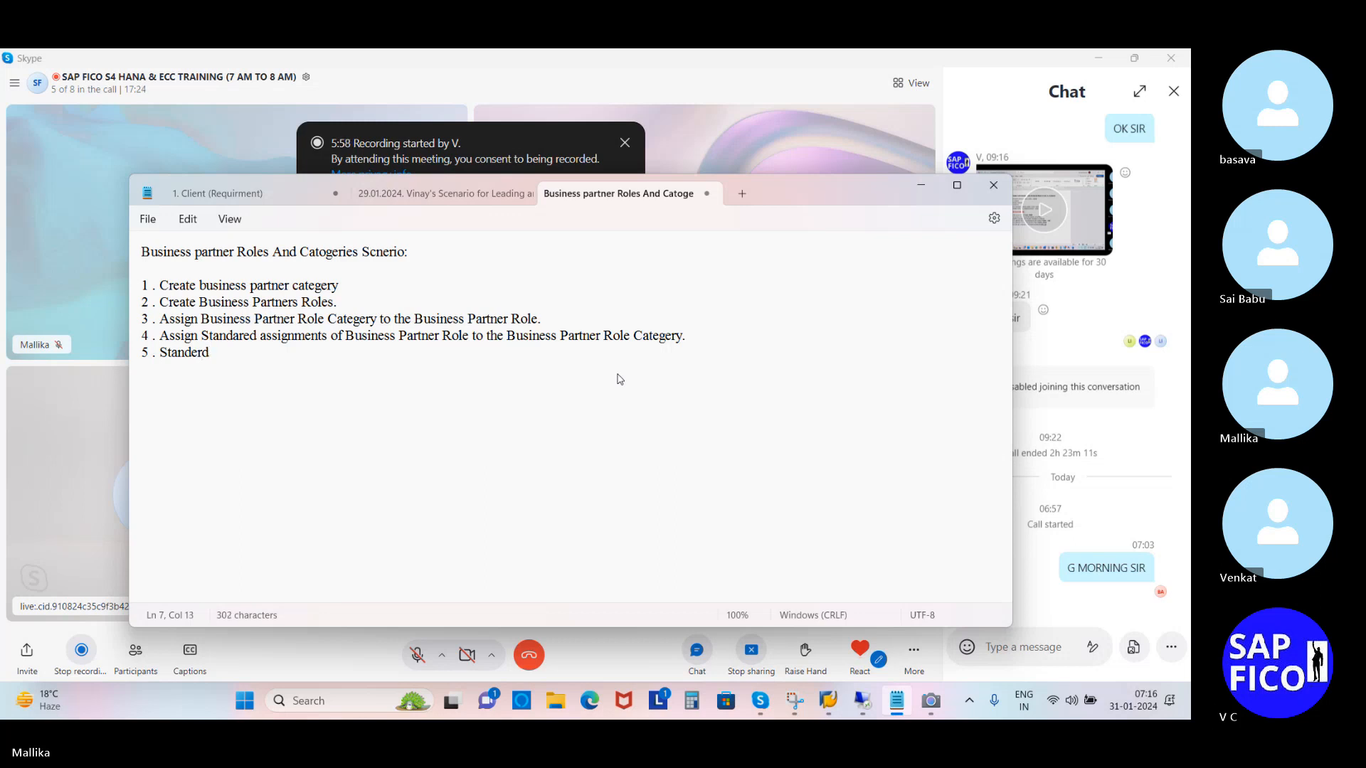
pyautogui.press('BackSpace')
pyautogui.write('ed Roles')
pyautogui.press('BackSpace')
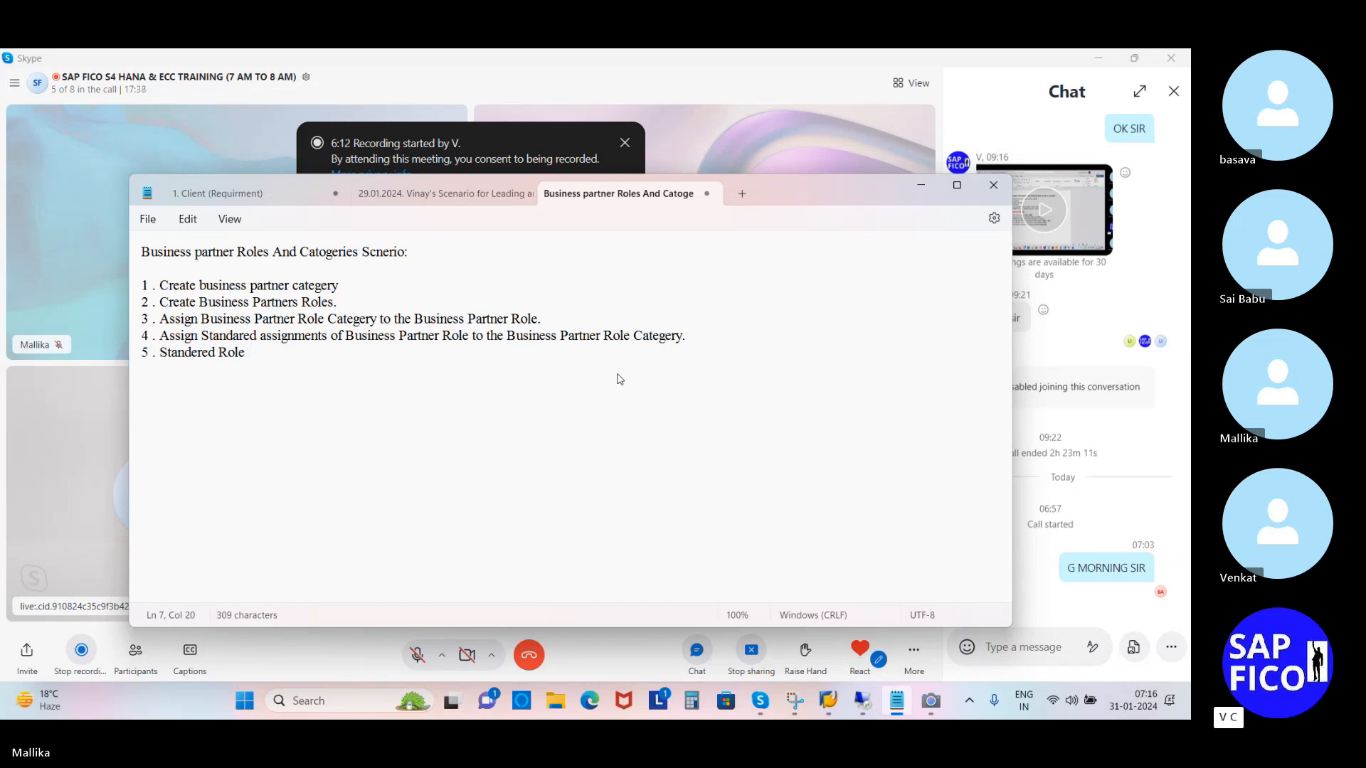
pyautogui.write('s That are given ')
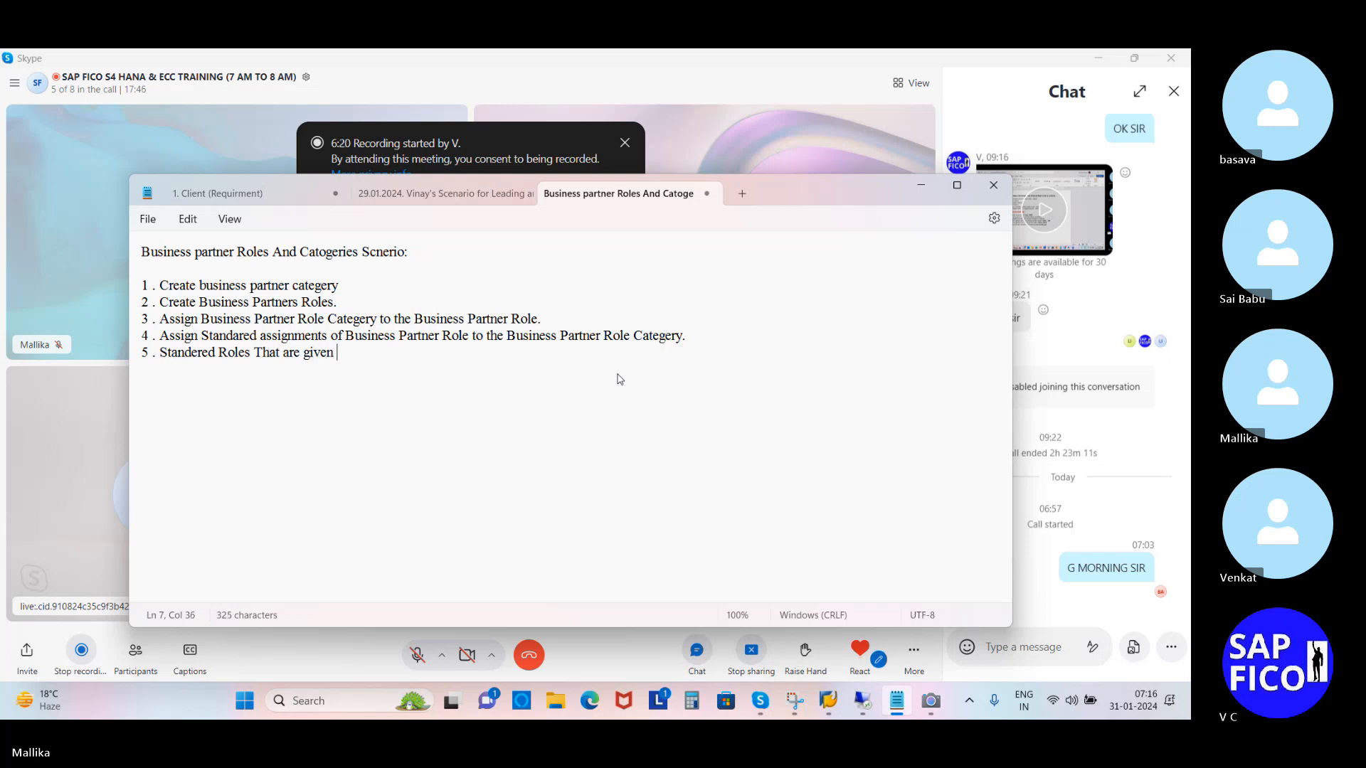
pyautogui.write('By the Syste')
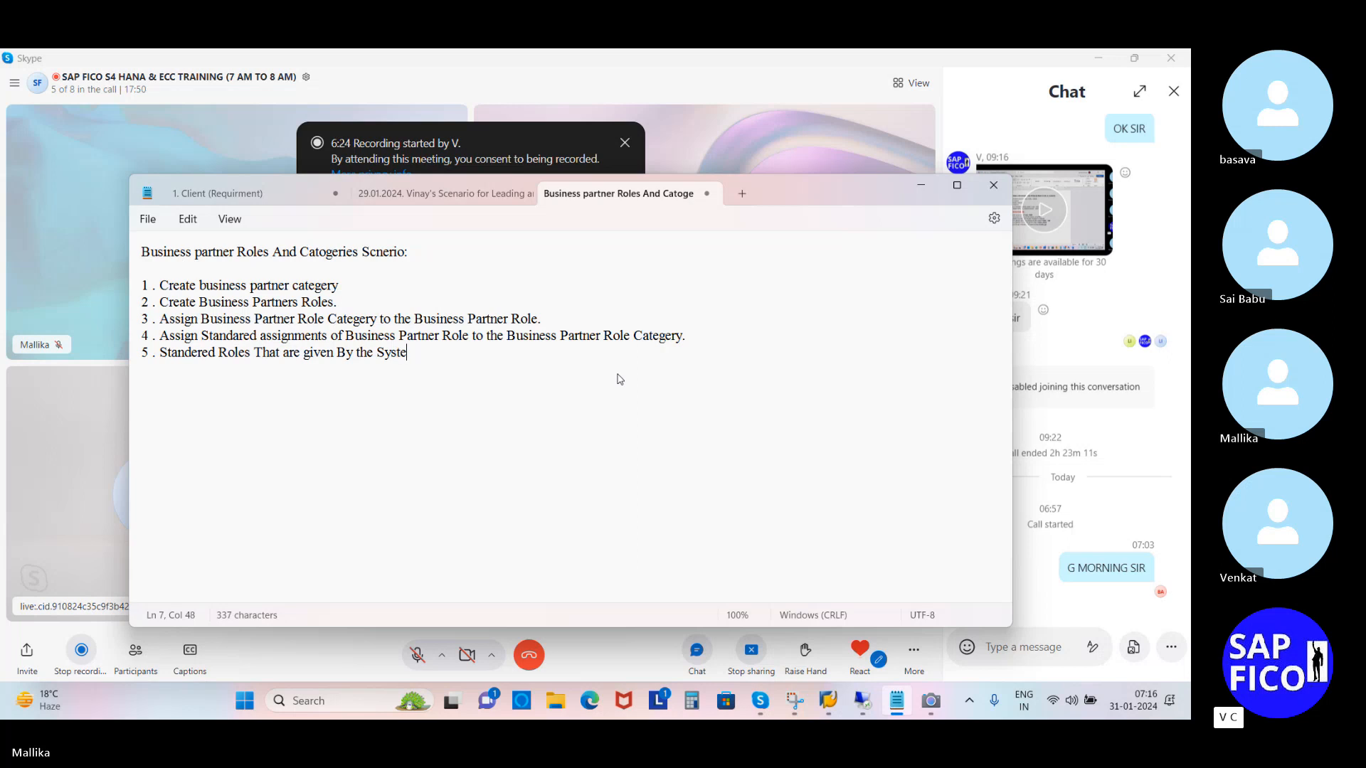
pyautogui.write('m')
pyautogui.press('Return')
# Step: Add item 6 to the list, reading "000000 - Stands For The General Master Data.", and end the line
pyautogui.write('6 .')
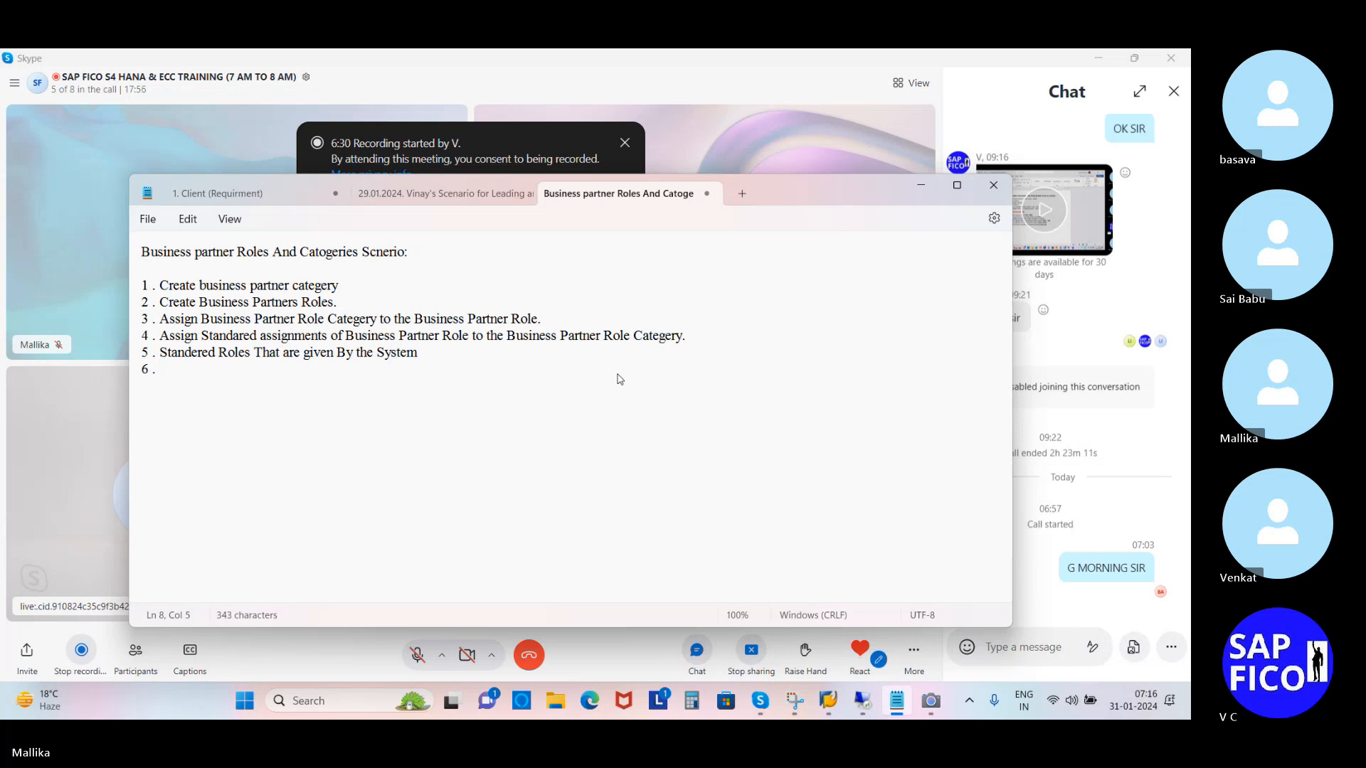
pyautogui.write(' 000000')
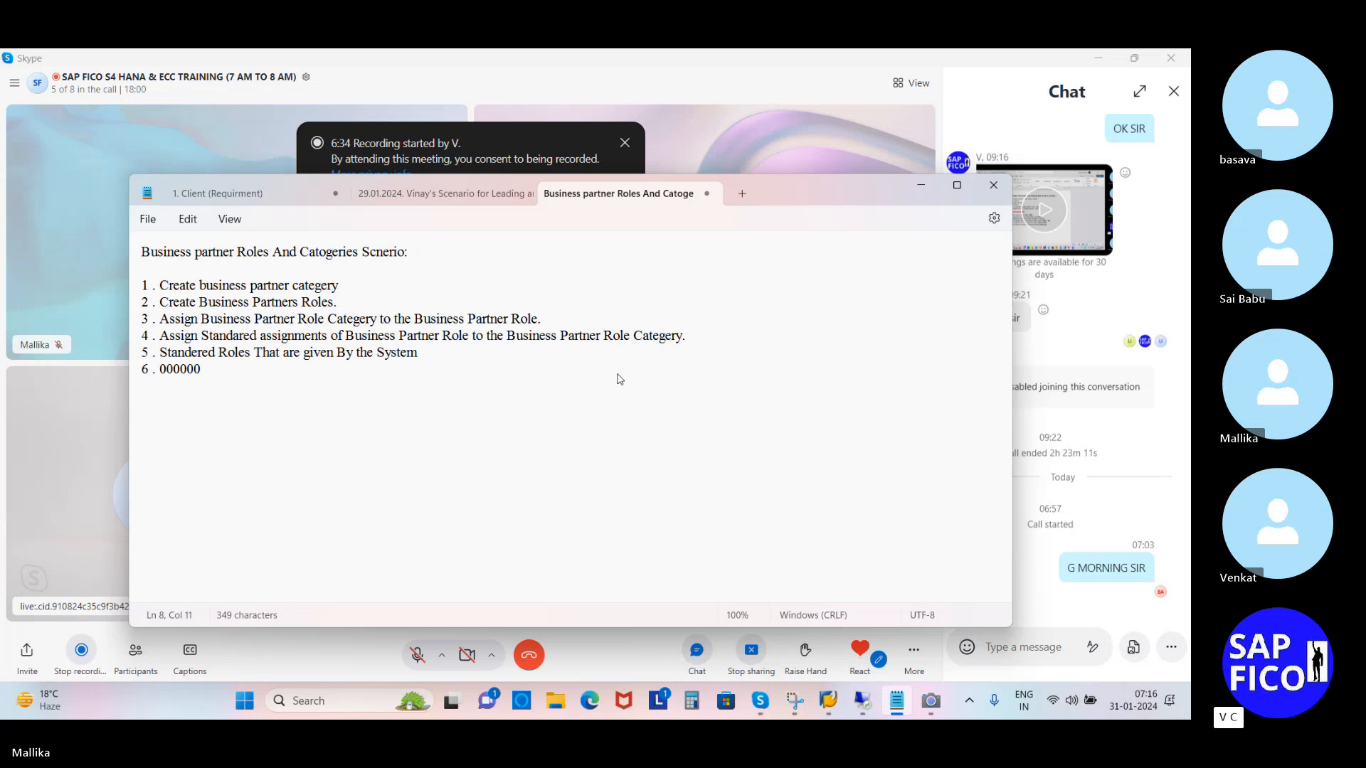
pyautogui.write(' - Sta')
pyautogui.write('nded')
pyautogui.press('BackSpace')
pyautogui.press('BackSpace')
pyautogui.write('s')
pyautogui.press('BackSpace')
pyautogui.press('BackSpace')
pyautogui.write('s For t')
pyautogui.press('BackSpace')
pyautogui.write('The')
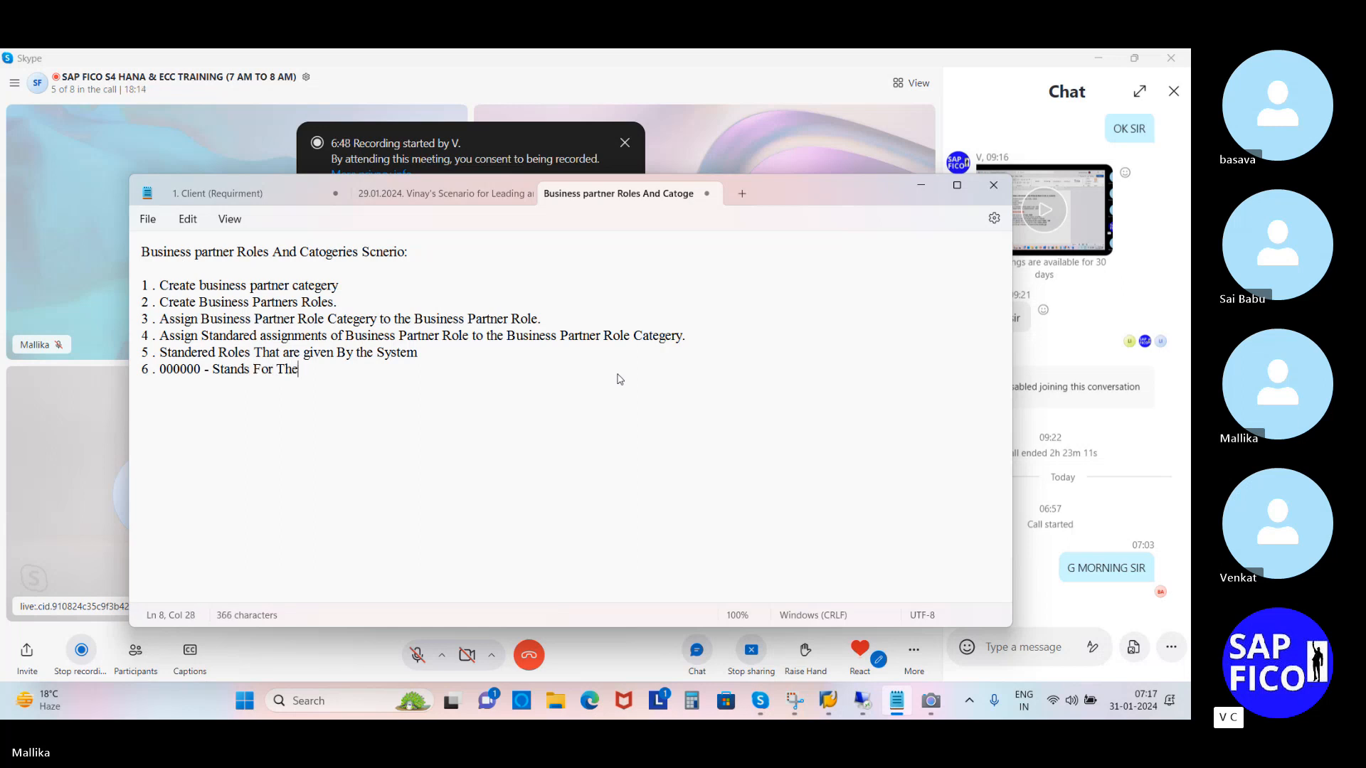
pyautogui.write(' General ')
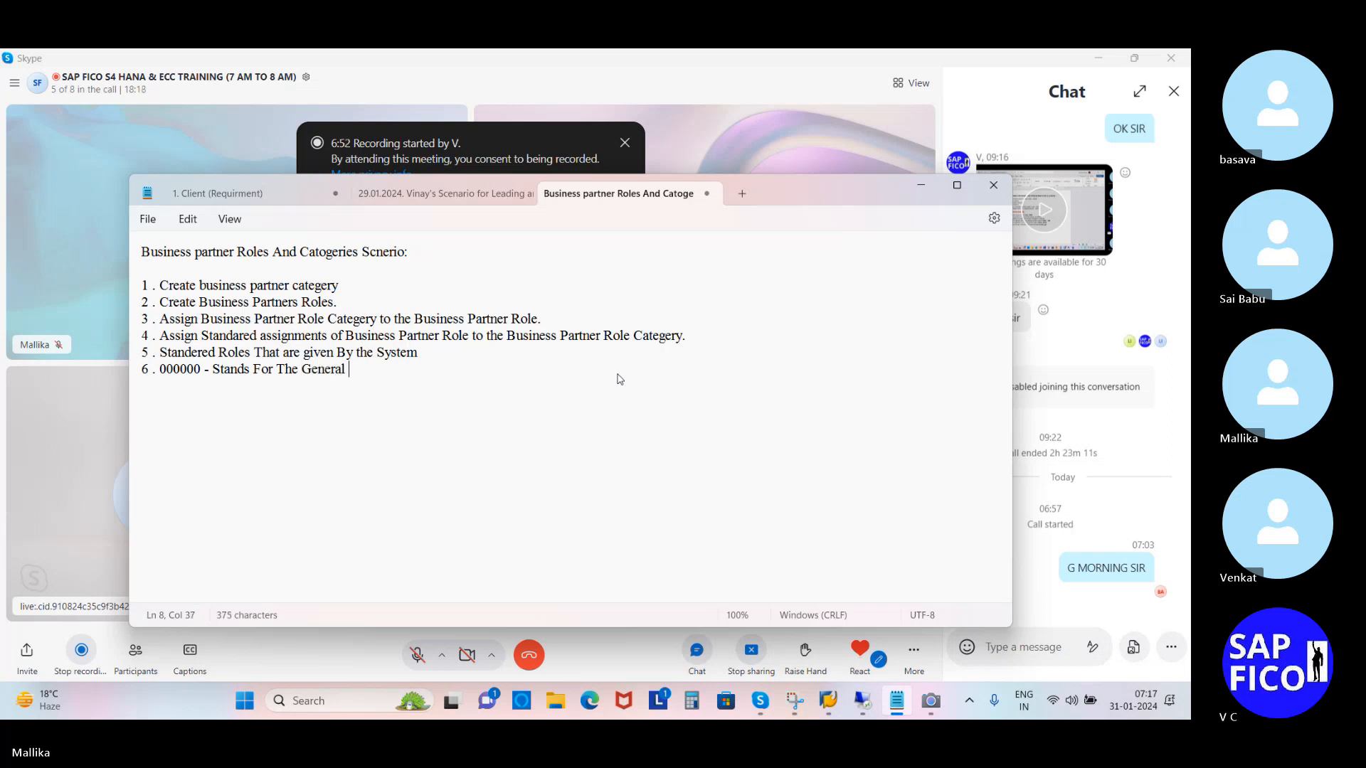
pyautogui.write('Master D')
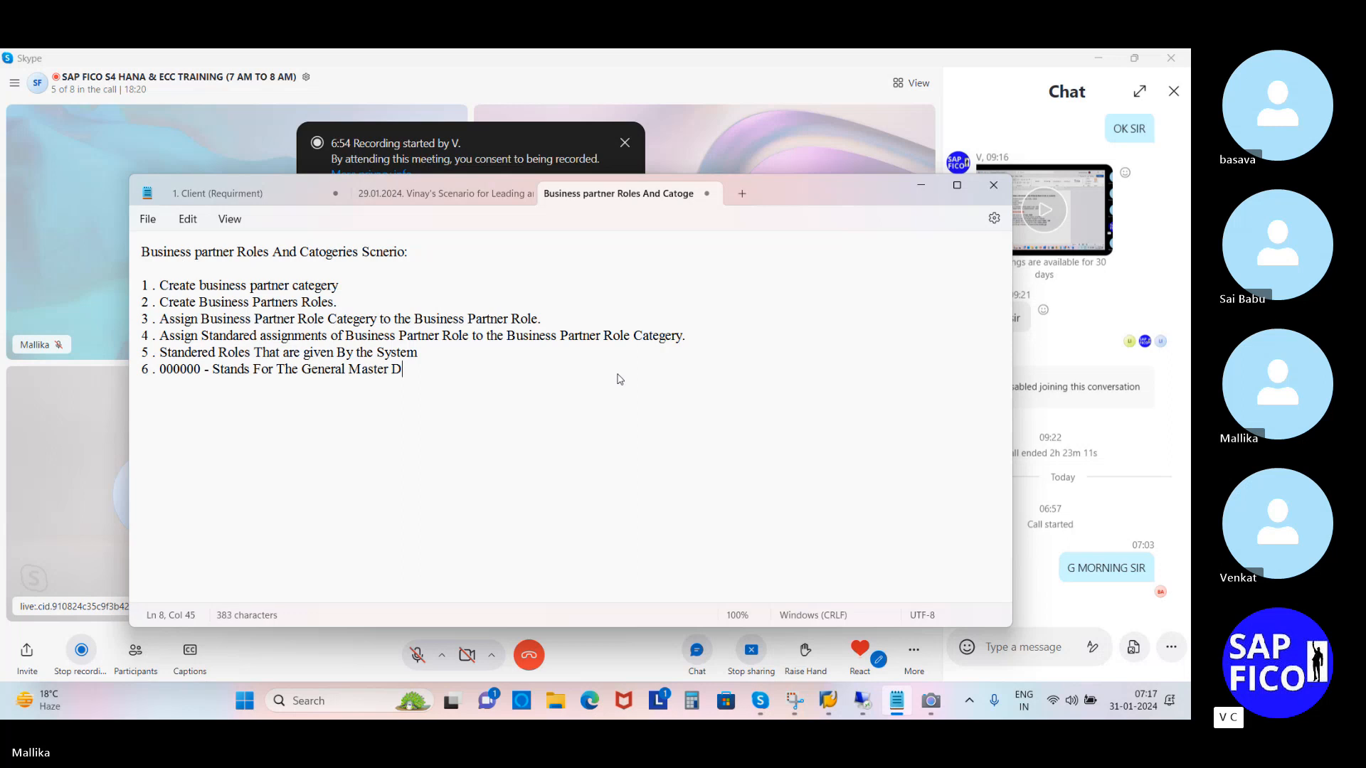
pyautogui.write('ata.')
pyautogui.press('Return')
# Step: Add item 7 to the list, reading "FLVU00 - Stands For The Company Code Data"
pyautogui.write('7 . ')
pyautogui.write('F')
pyautogui.write('LV')
pyautogui.write('U))')
pyautogui.press('BackSpace')
pyautogui.press('BackSpace')
pyautogui.write('00 - Stands')
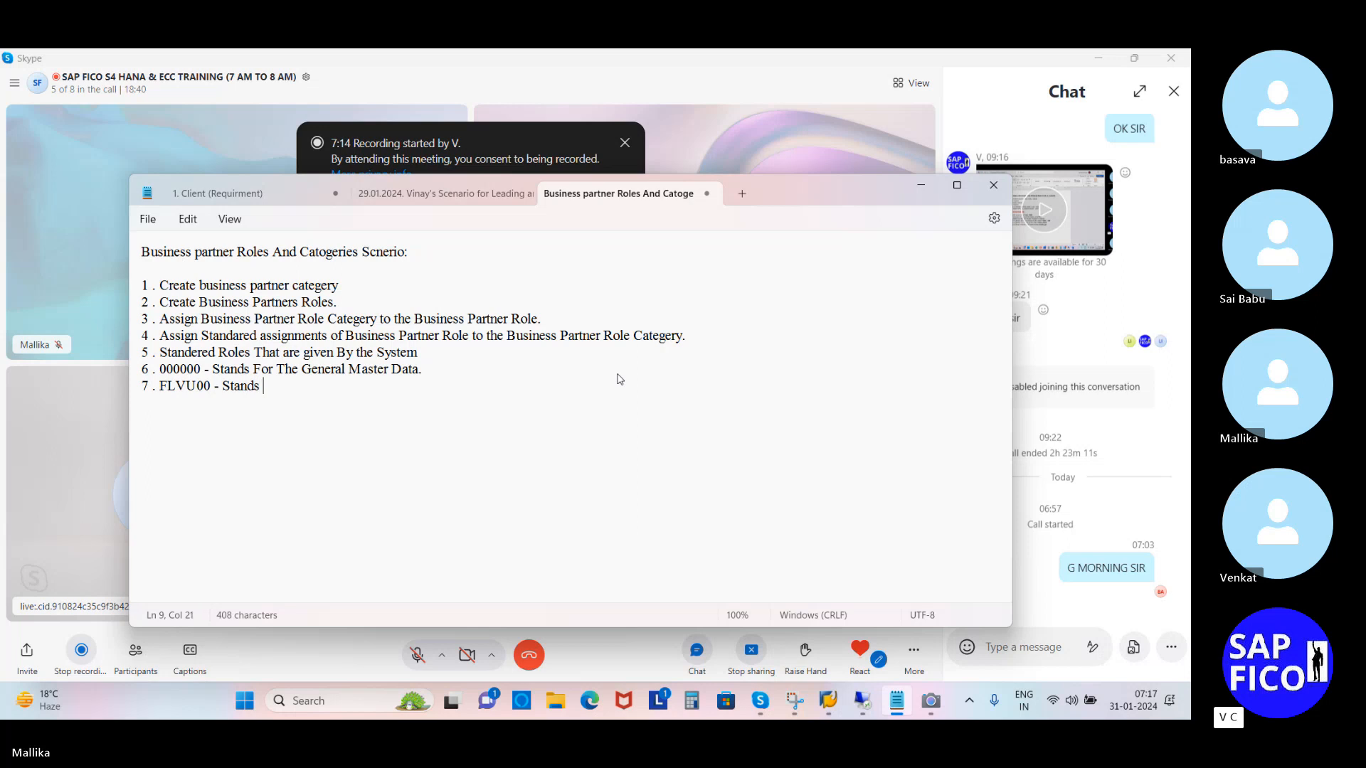
pyautogui.write(' For ')
pyautogui.write('Re')
pyautogui.press('BackSpace')
pyautogui.press('BackSpace')
pyautogui.press('BackSpace')
pyautogui.write('The Com')
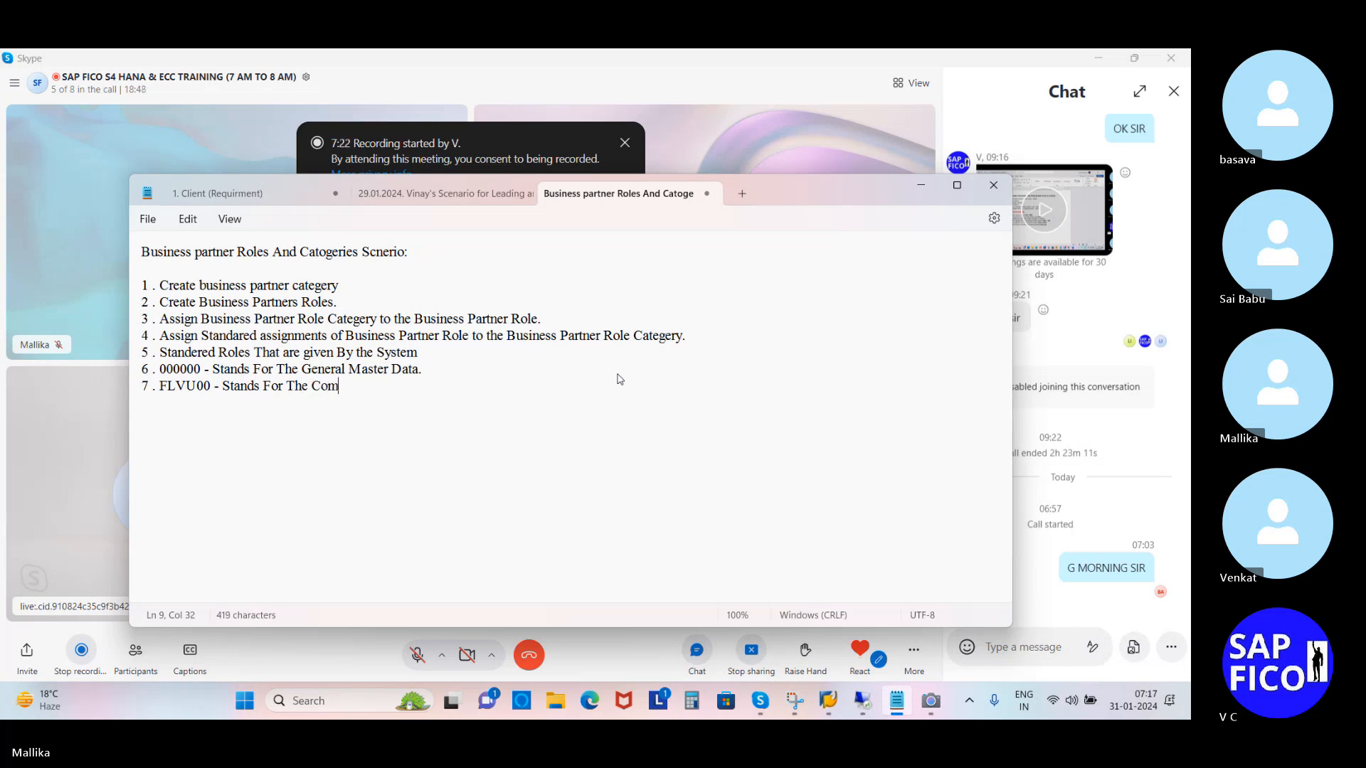
pyautogui.write('pany Code Data')
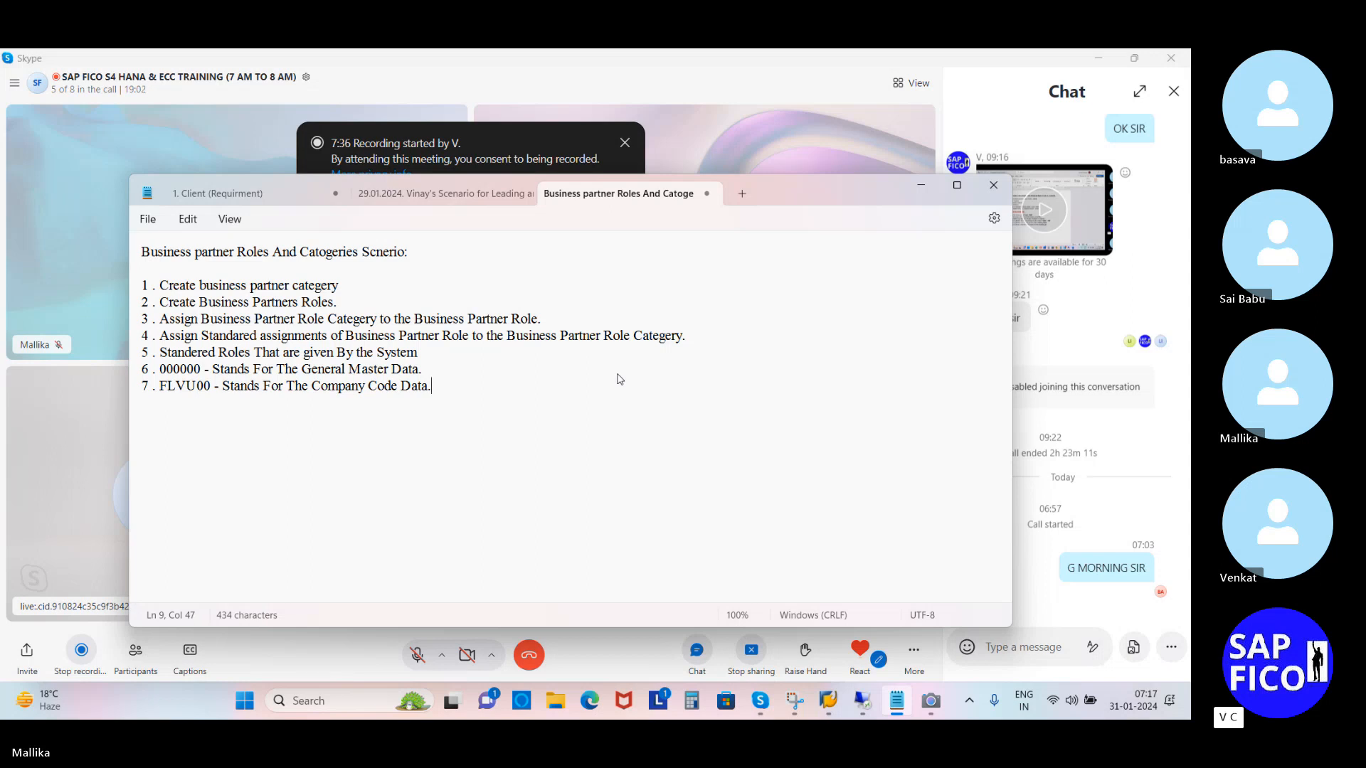
# Step: Extend item 7 with "Of Vendor General Mastar Data." and end the line
pyautogui.press('BackSpace')
pyautogui.write('Of Ve')
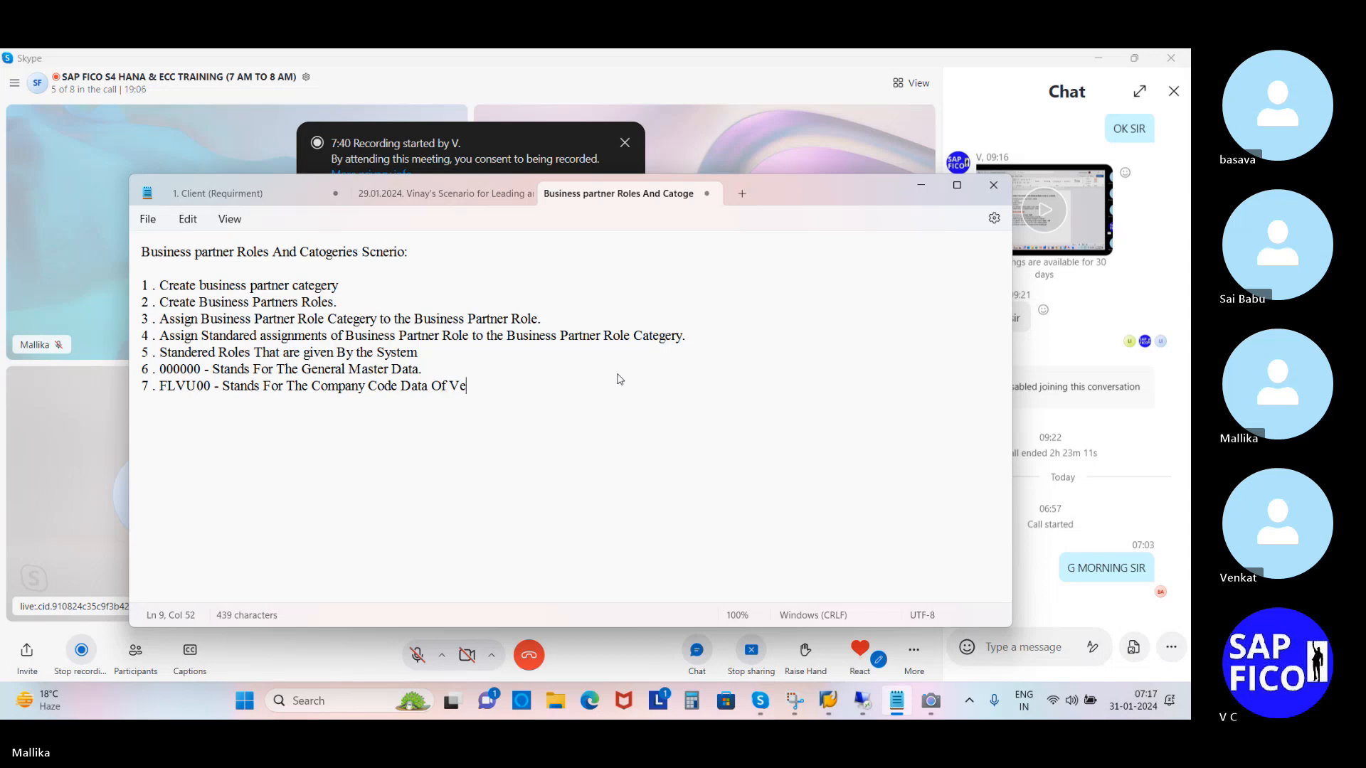
pyautogui.write('ndor ')
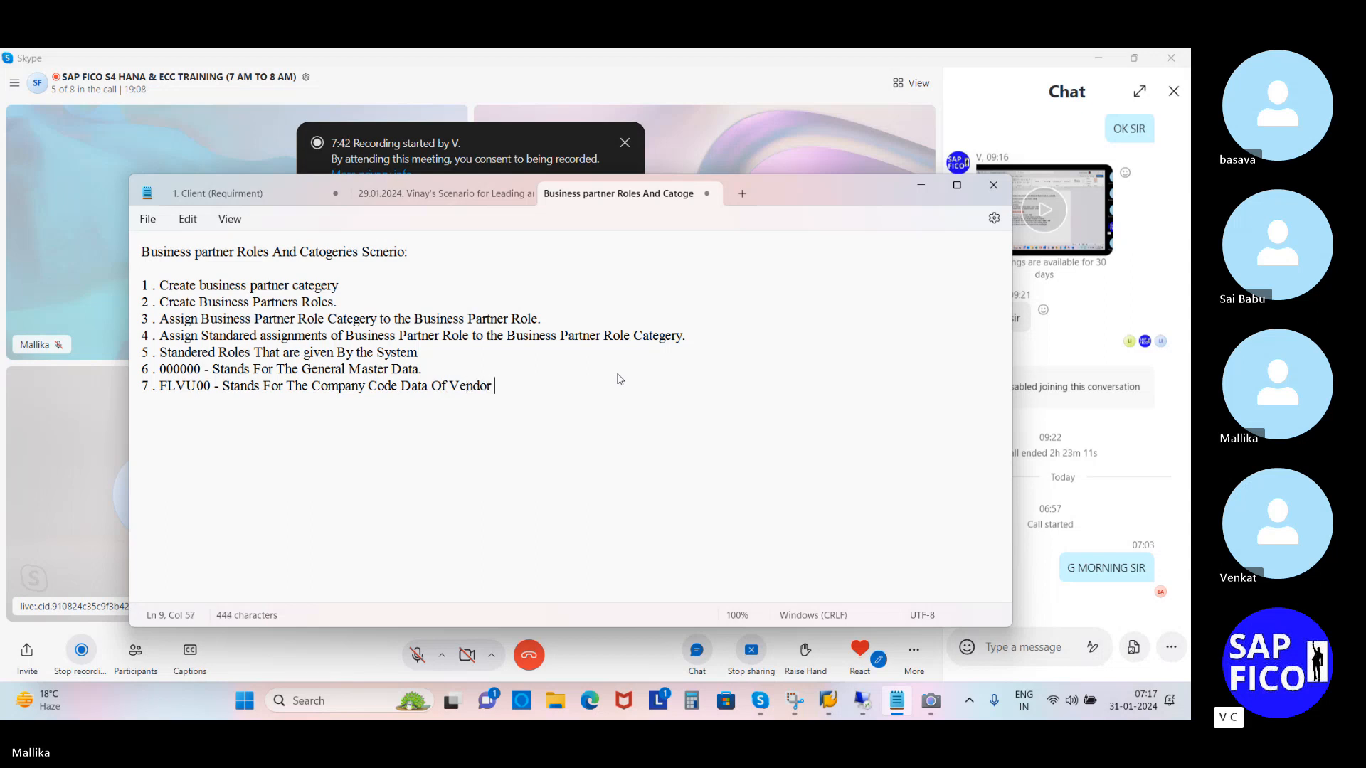
pyautogui.write('General Mastar data')
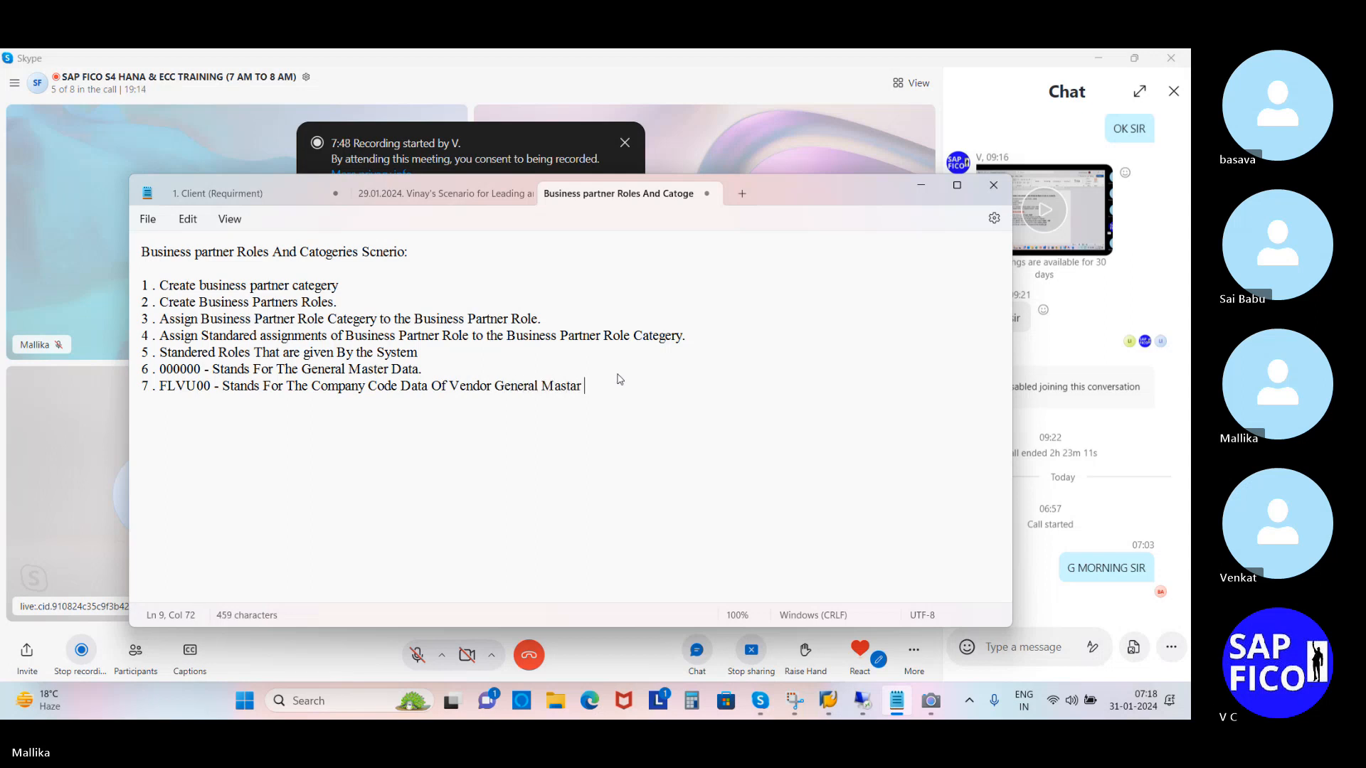
pyautogui.press('BackSpace')
pyautogui.press('BackSpace')
pyautogui.press('BackSpace')
pyautogui.press('BackSpace')
pyautogui.write('Data.')
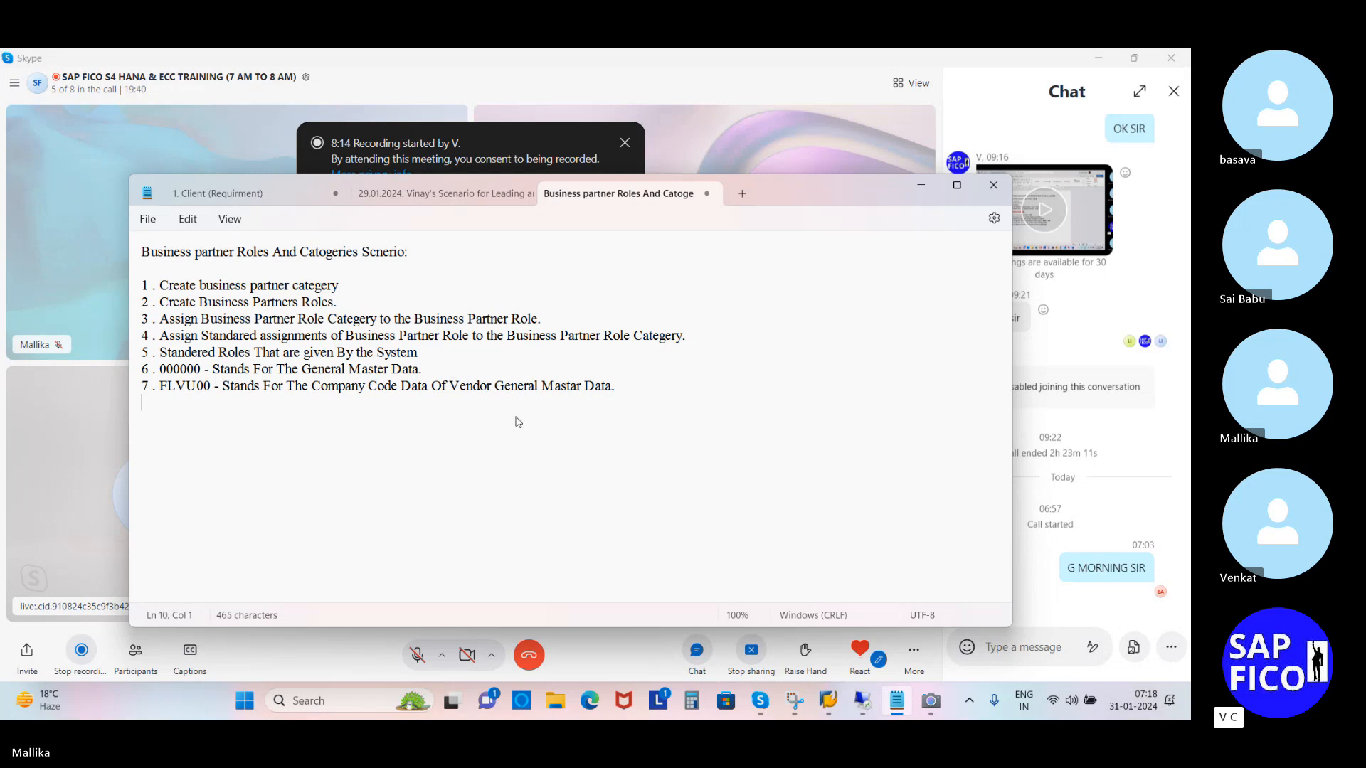
# Step: Add item 8 to the list, reading "FLVU01 - Stands For The Purchasing Data of Vendor.", and end the line
pyautogui.write('8 . FLVU0')
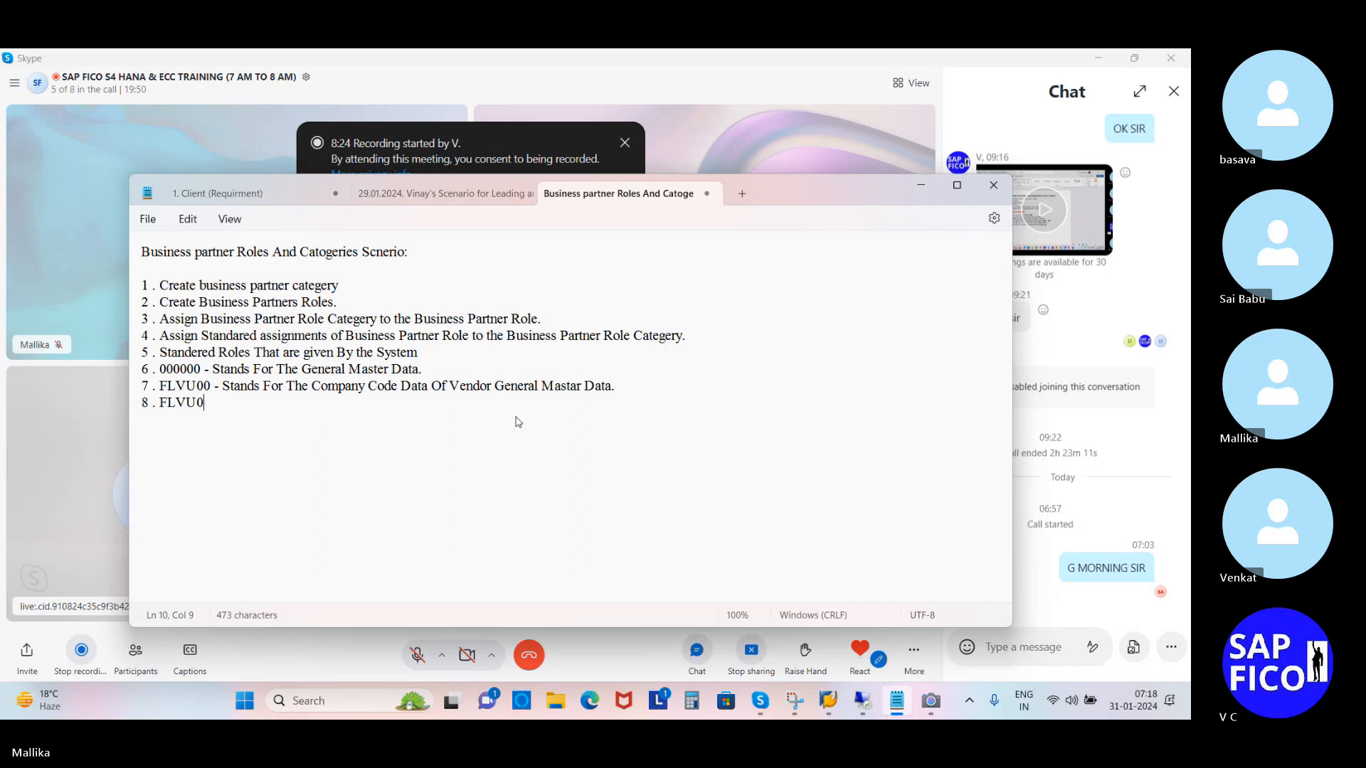
pyautogui.write('1 - S')
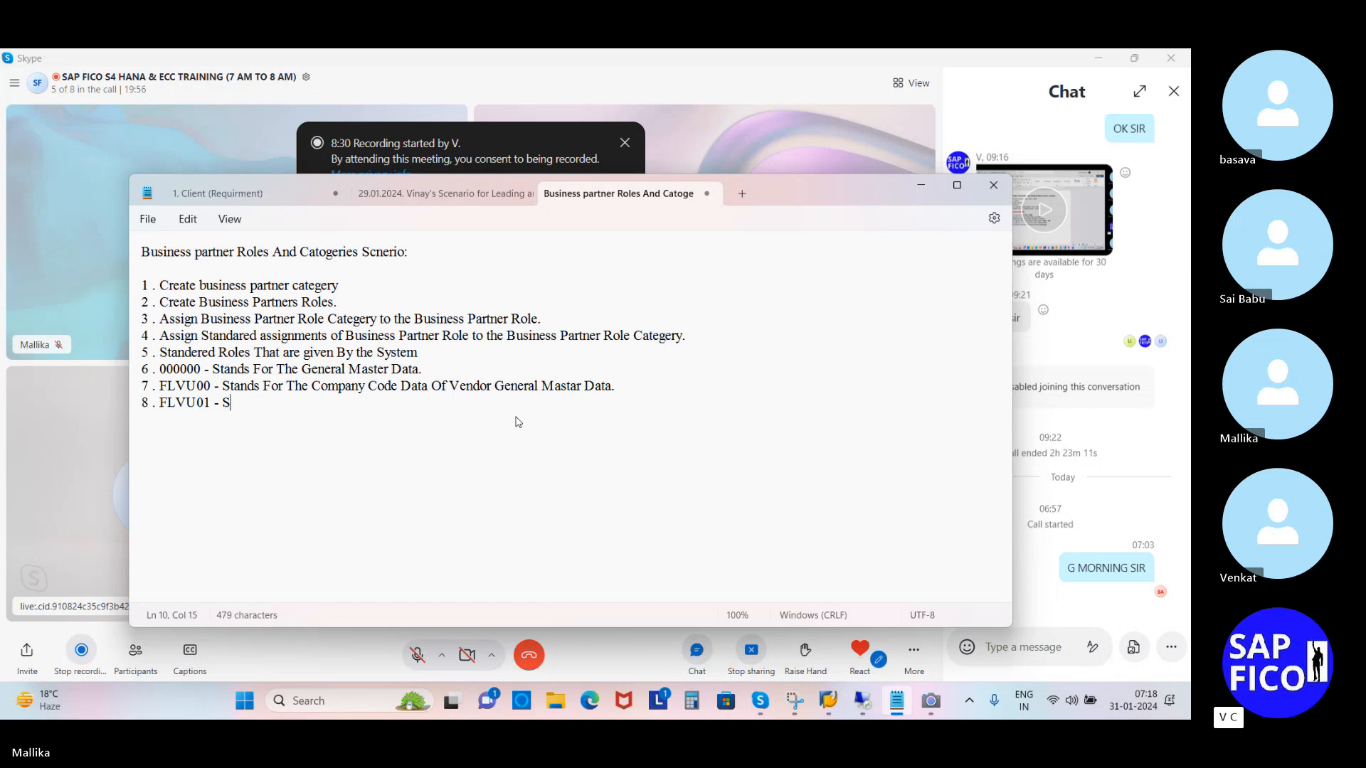
pyautogui.write('tands For t')
pyautogui.press('BackSpace')
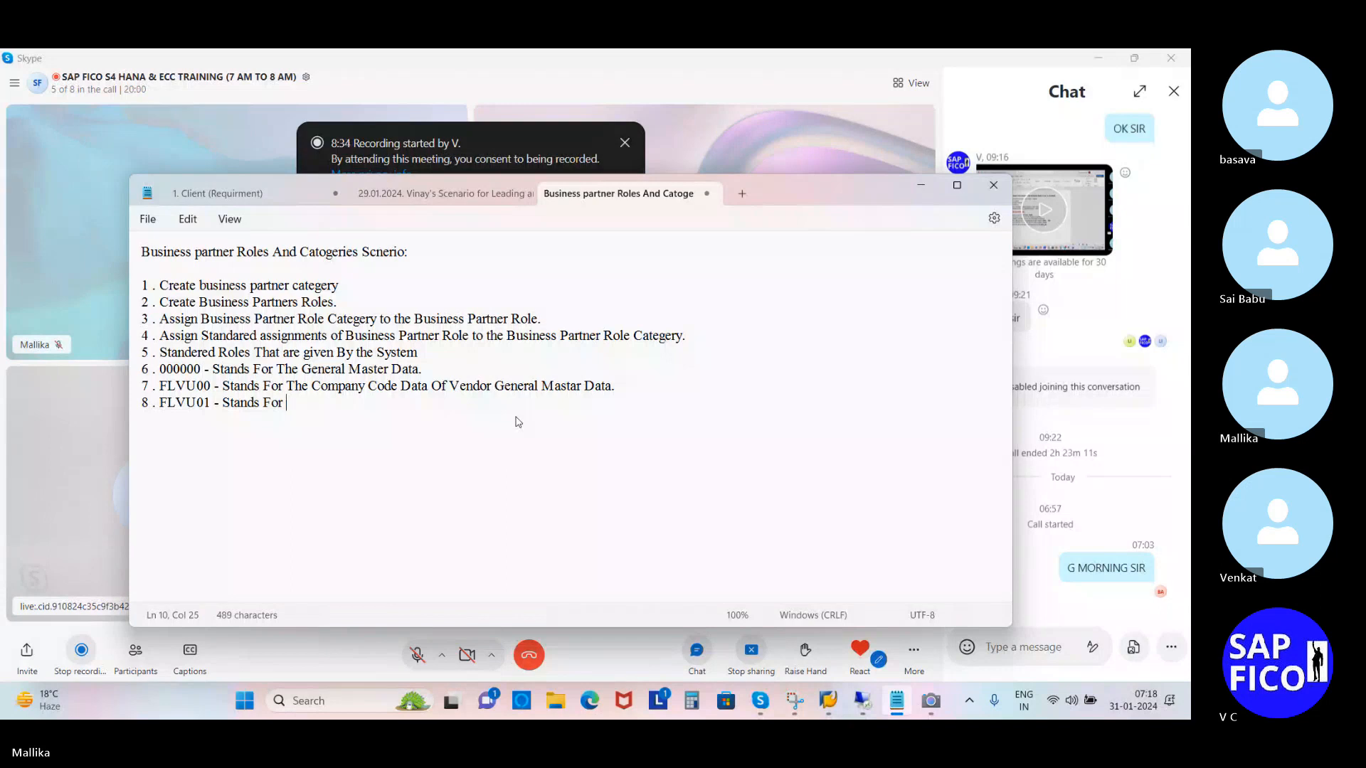
pyautogui.write('The Purchasin')
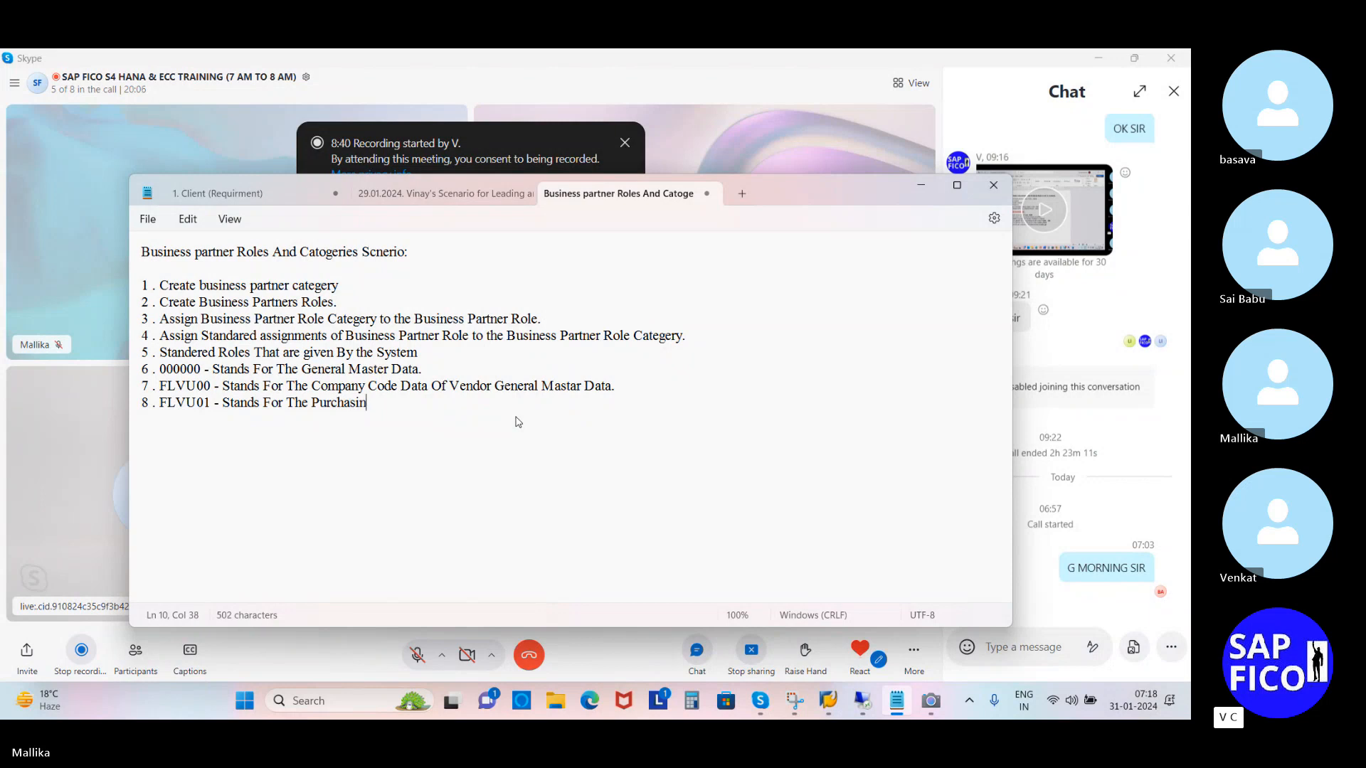
pyautogui.write('g Data of ')
pyautogui.write('V')
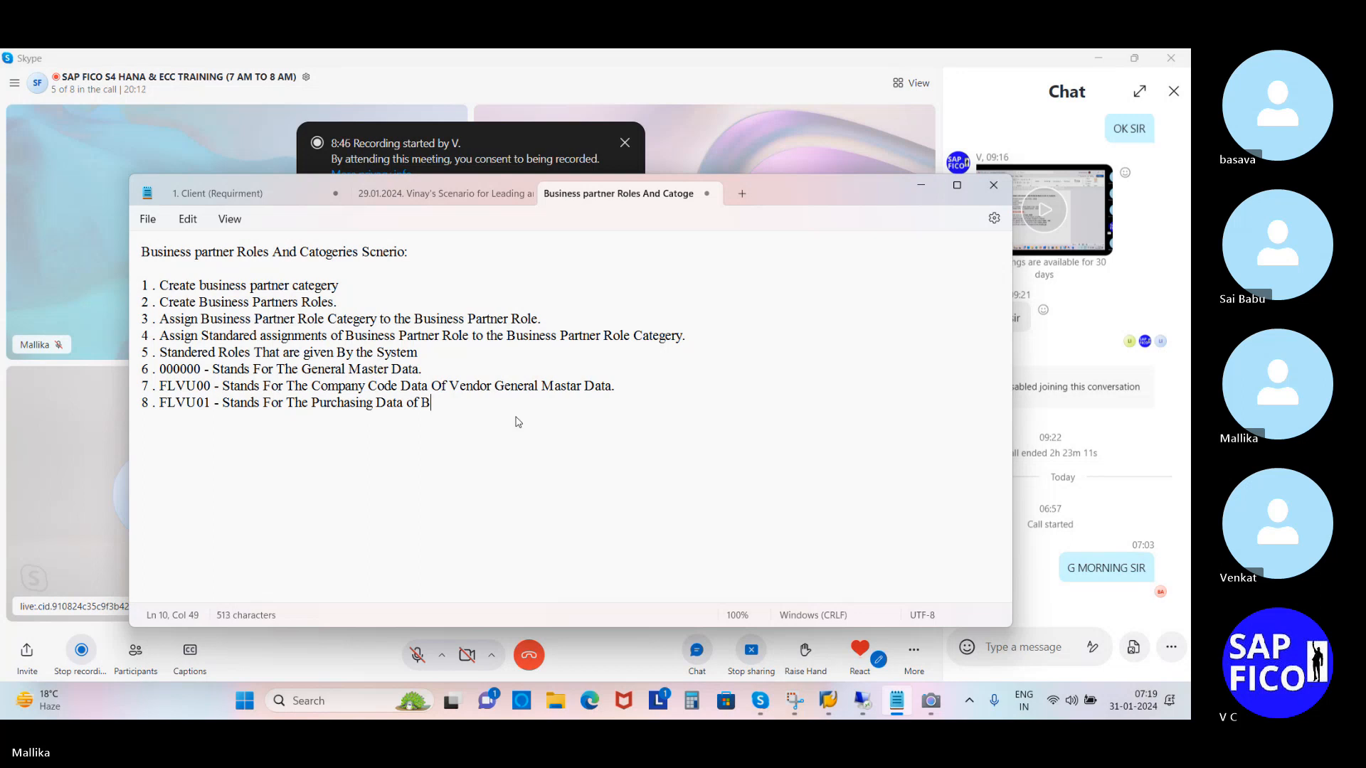
pyautogui.write('endor')
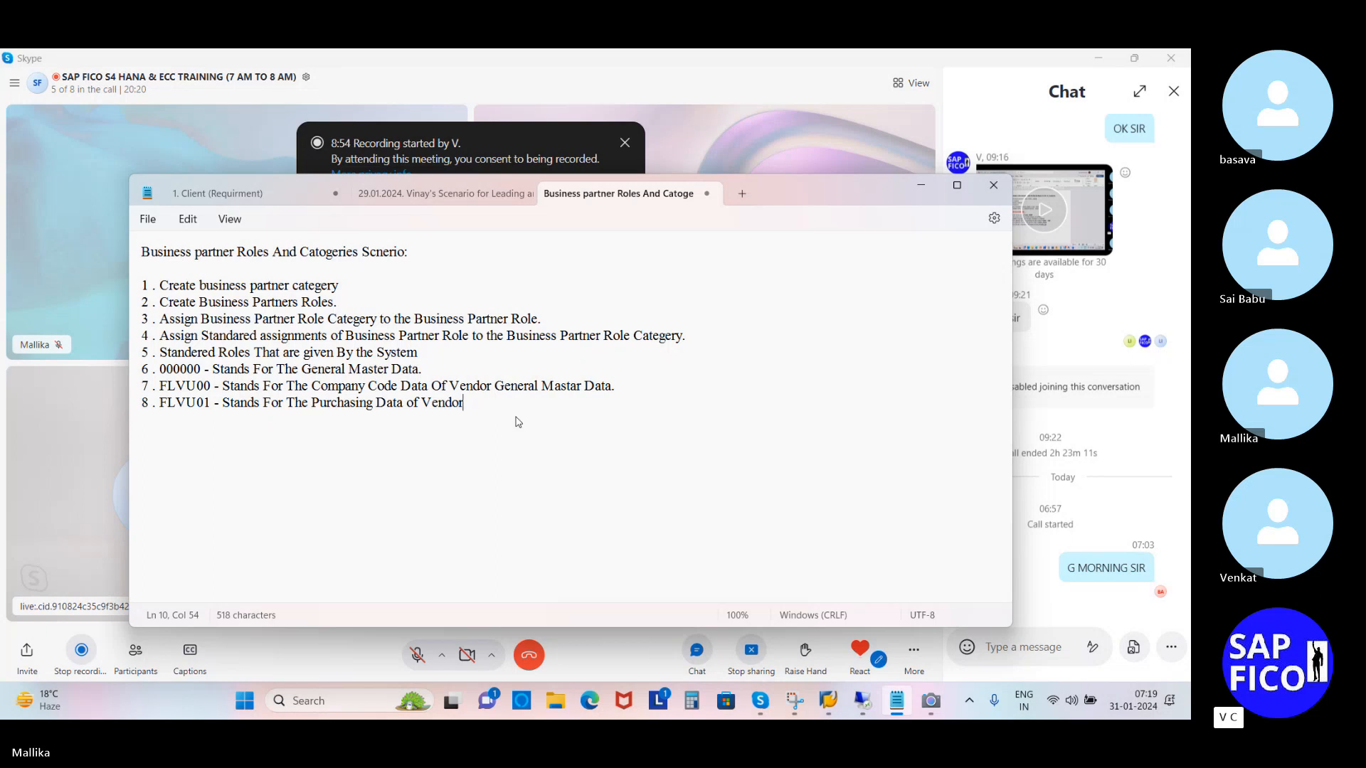
pyautogui.write('.')
pyautogui.press('Return')
# Step: Start item 9 of the list with "FLCU00 - Stands for the Company Code Data of The"
pyautogui.write('9 . FLCU))')
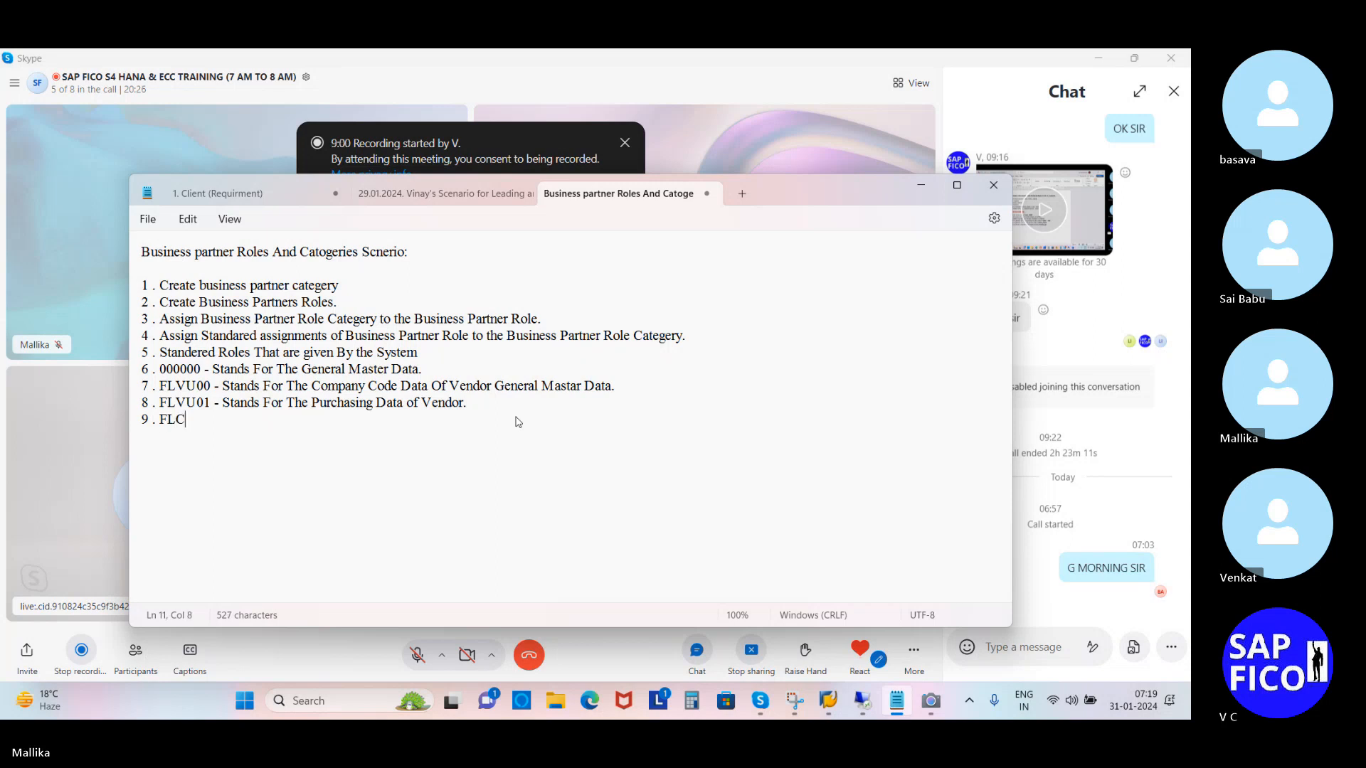
pyautogui.press('BackSpace')
pyautogui.press('BackSpace')
pyautogui.write('00 - ')
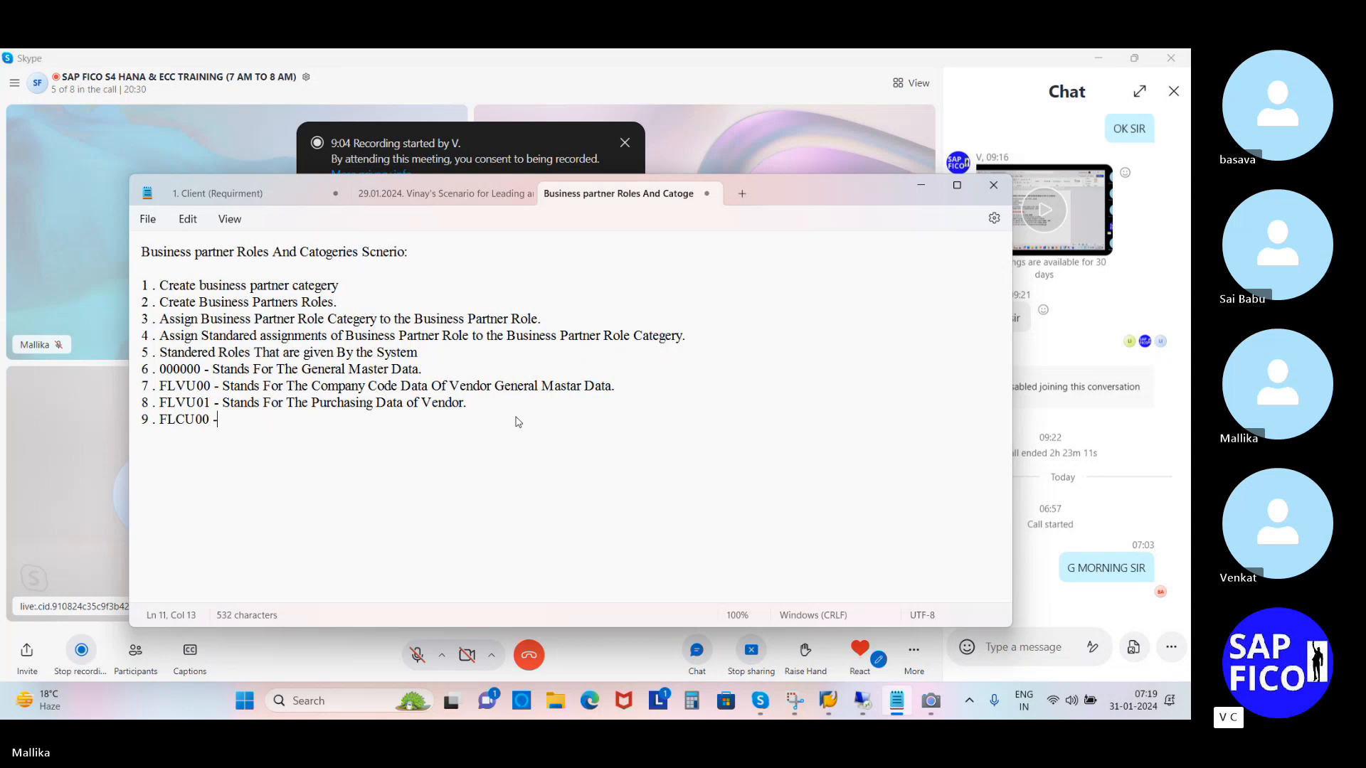
pyautogui.write('Stands for the Compa')
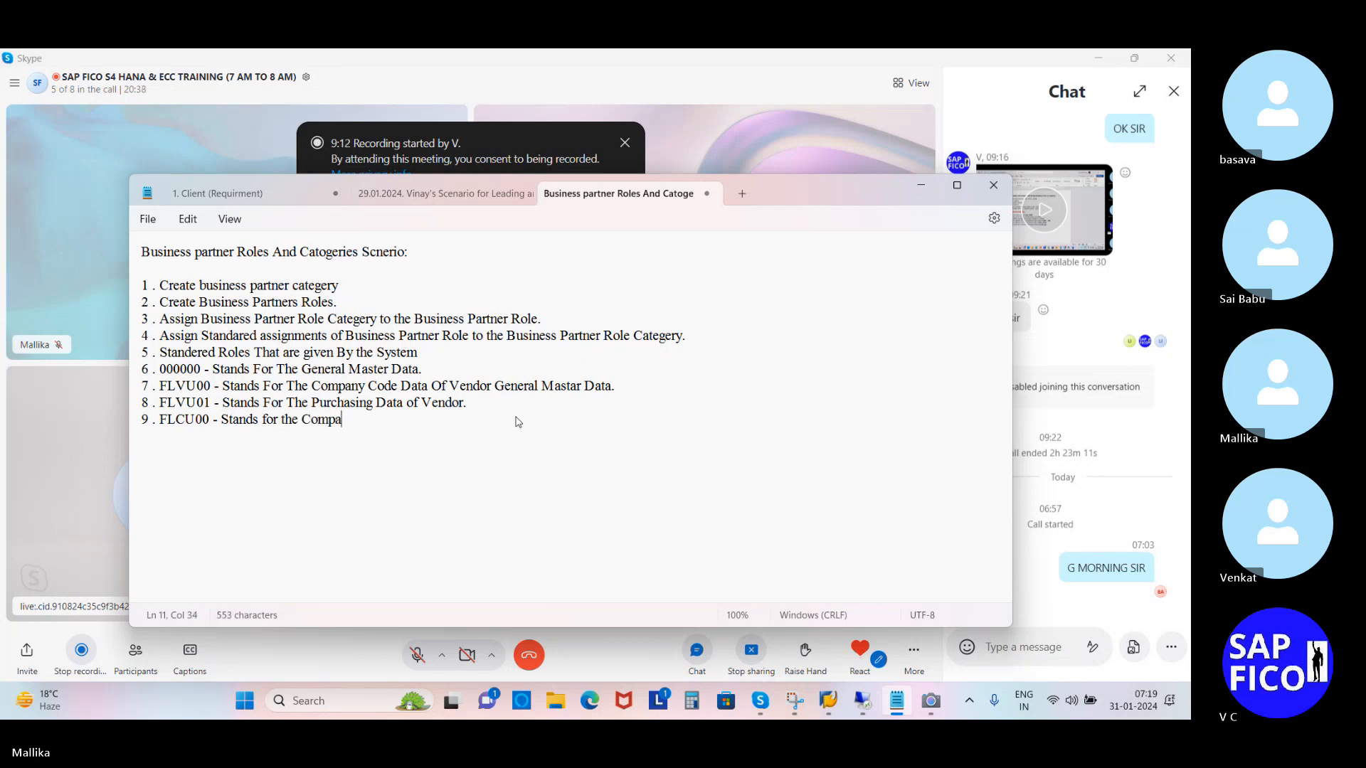
pyautogui.write('ny Code ')
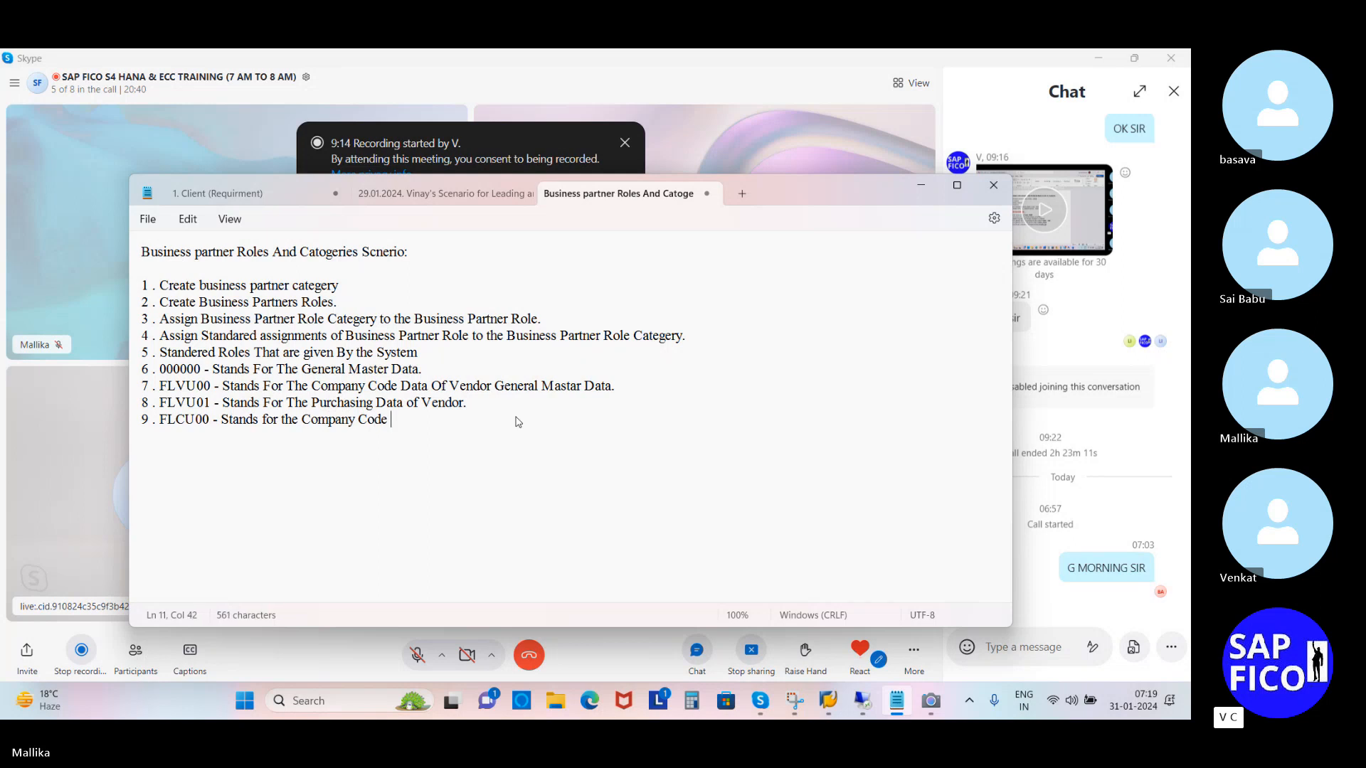
pyautogui.write('Data of The')
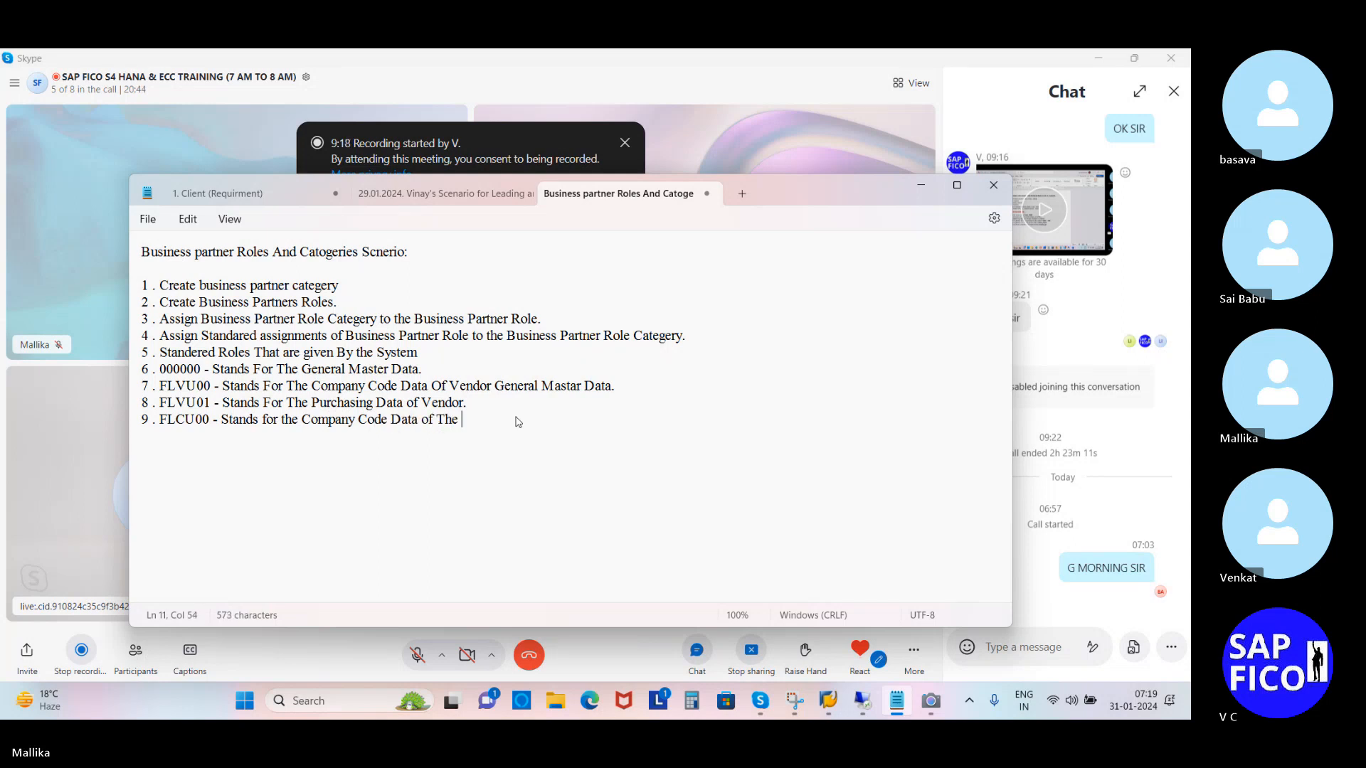
# Step: Complete item 9 with "Customer and General Mastar Data also." and end the line
pyautogui.write(' cust')
pyautogui.press('BackSpace')
pyautogui.press('BackSpace')
pyautogui.press('BackSpace')
pyautogui.press('BackSpace')
pyautogui.write('Cistome')
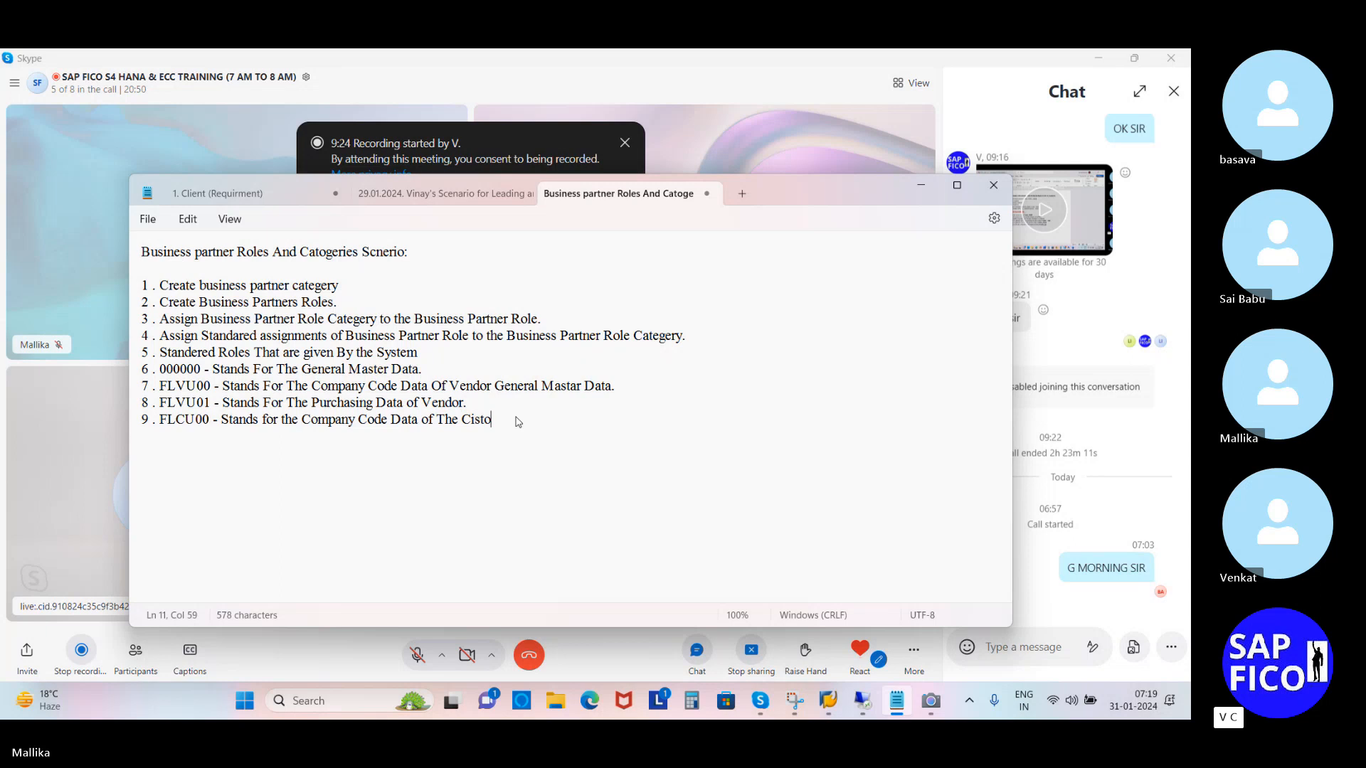
pyautogui.press('BackSpace')
pyautogui.press('BackSpace')
pyautogui.press('BackSpace')
pyautogui.press('BackSpace')
pyautogui.press('BackSpace')
pyautogui.press('BackSpace')
pyautogui.write('U')
pyautogui.press('BackSpace')
pyautogui.write('ustomer.and General Mad')
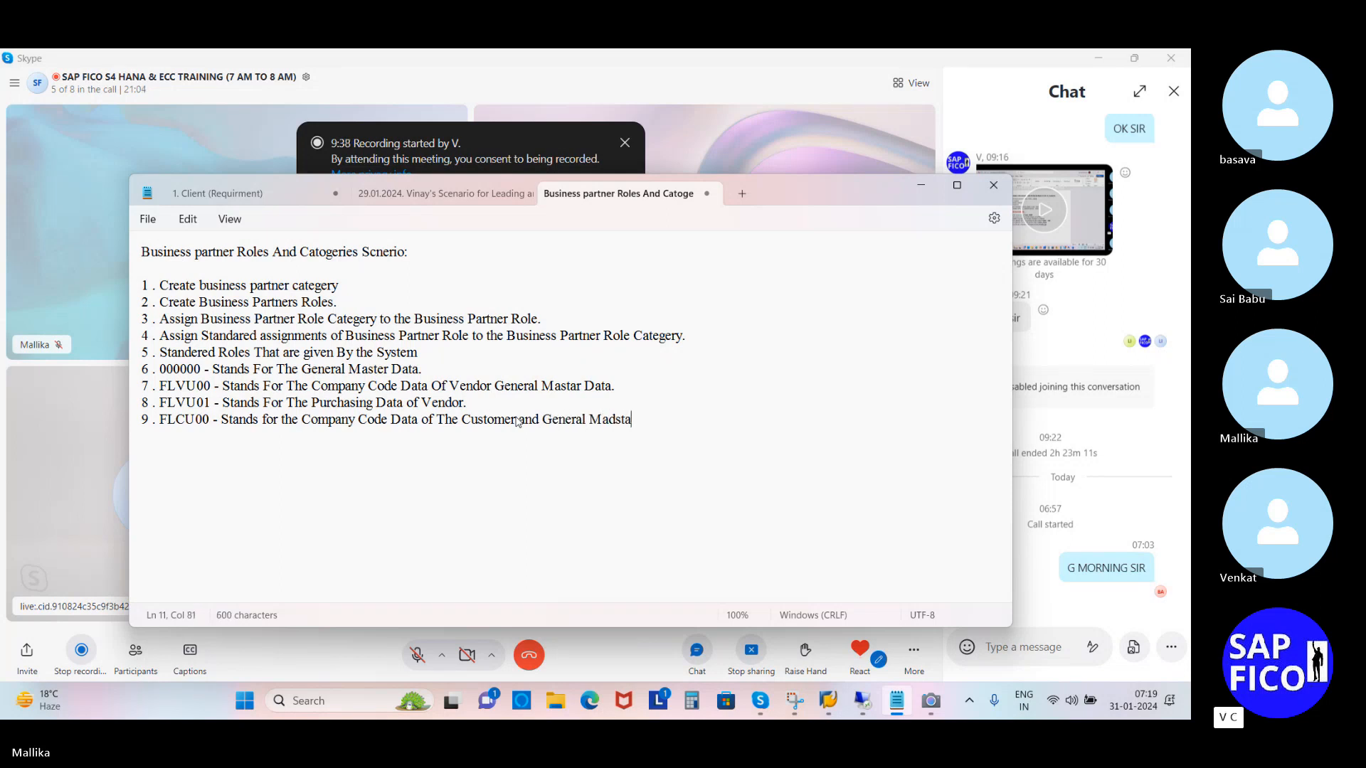
pyautogui.press('BackSpace')
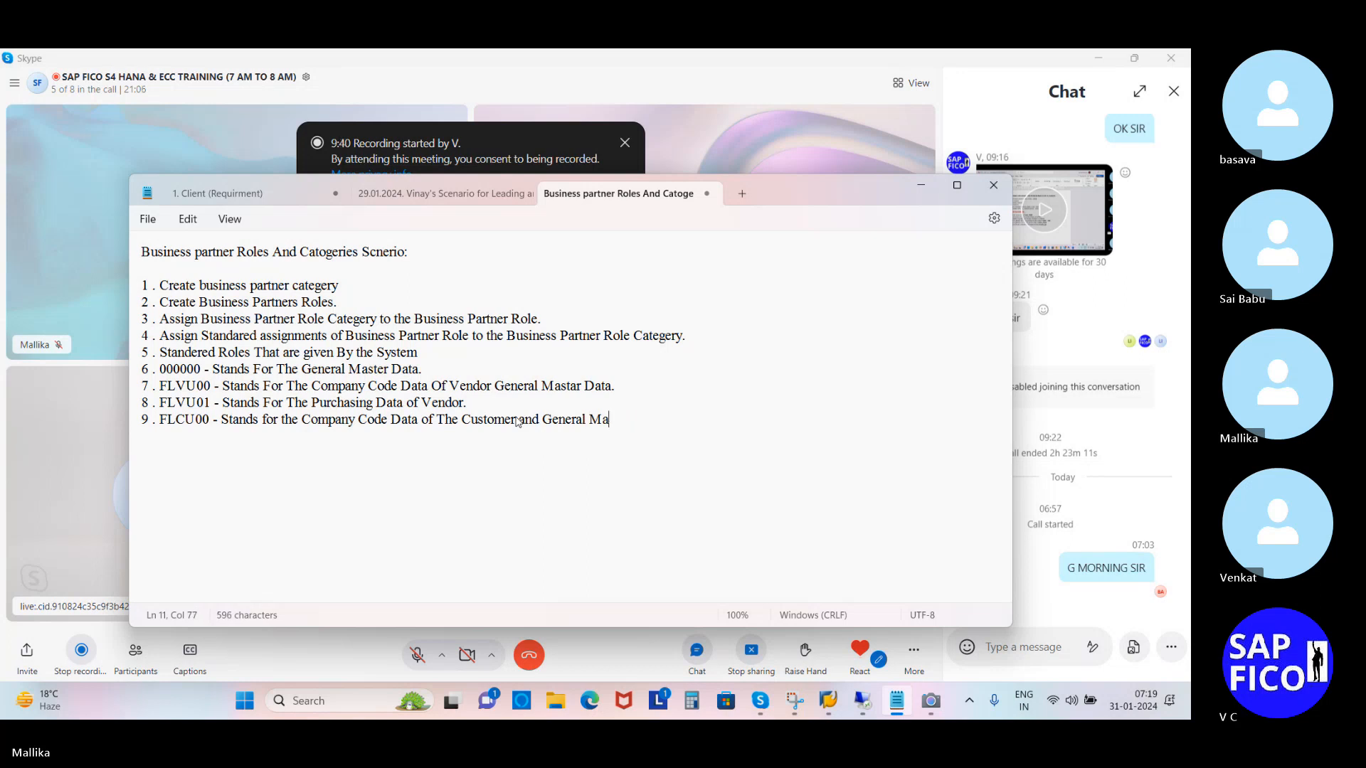
pyautogui.write('star Data also.')
pyautogui.press('Return')
# Step: Add item 10 to the list, reading "FLCU01 - Stands For The Sale and Distrubution for Customer ."
pyautogui.write('10')
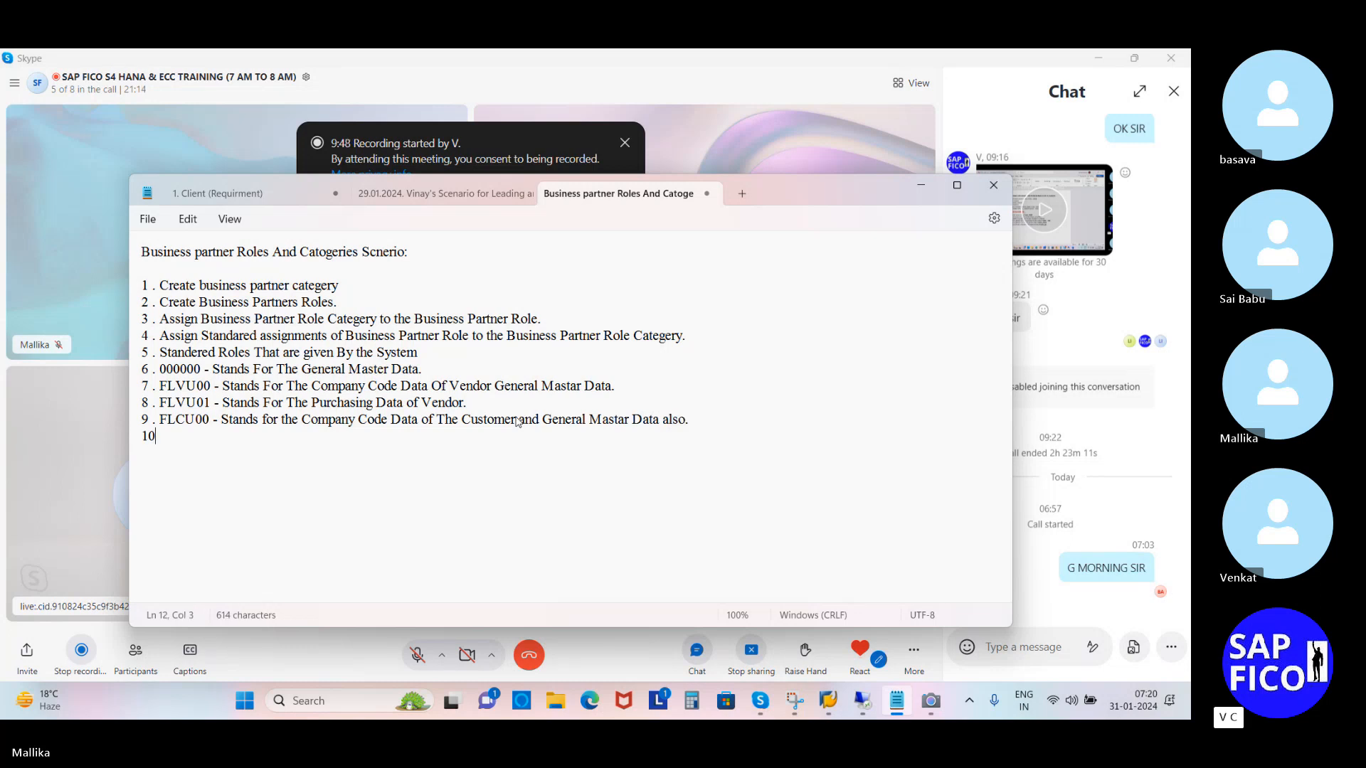
pyautogui.write(' .')
pyautogui.press('BackSpace')
pyautogui.press('BackSpace')
pyautogui.press('BackSpace')
pyautogui.write('10 . FLCU)')
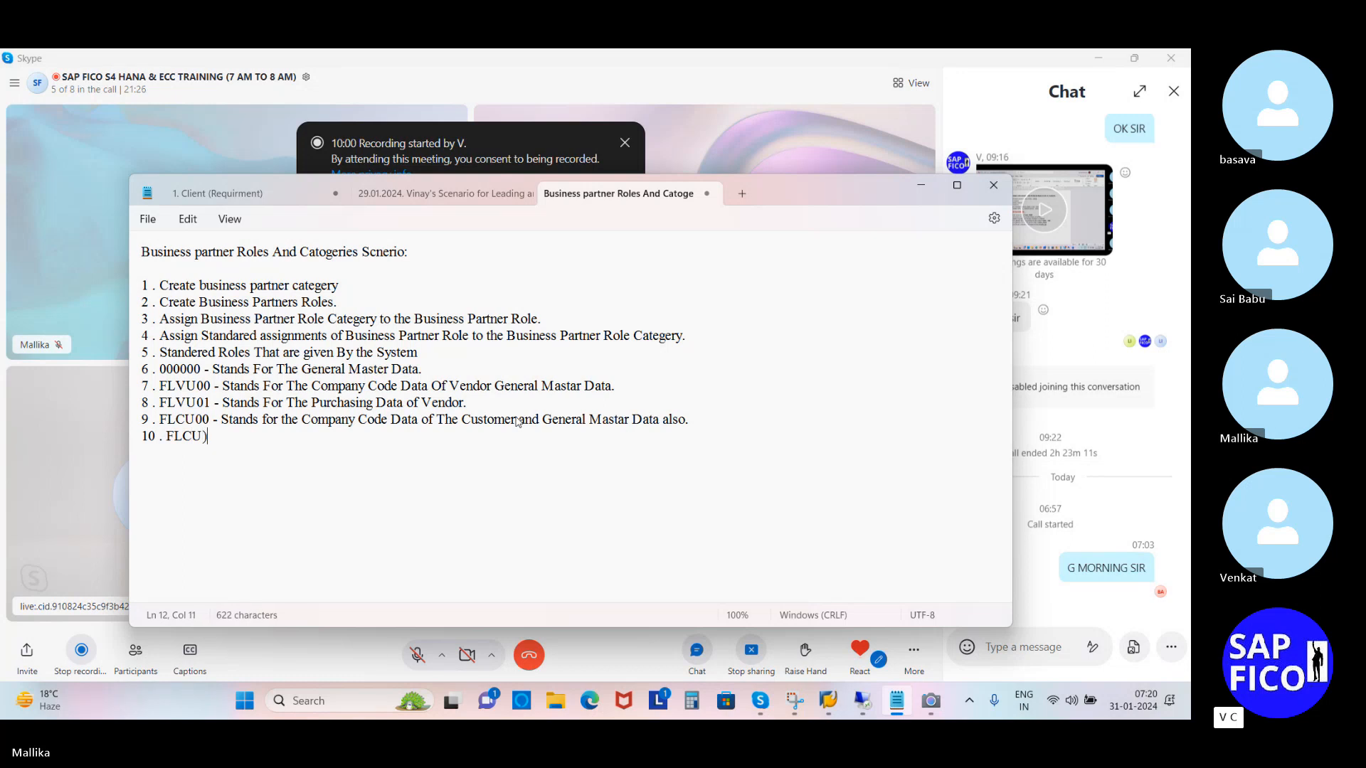
pyautogui.press('BackSpace')
pyautogui.write('01 - Stands For The ')
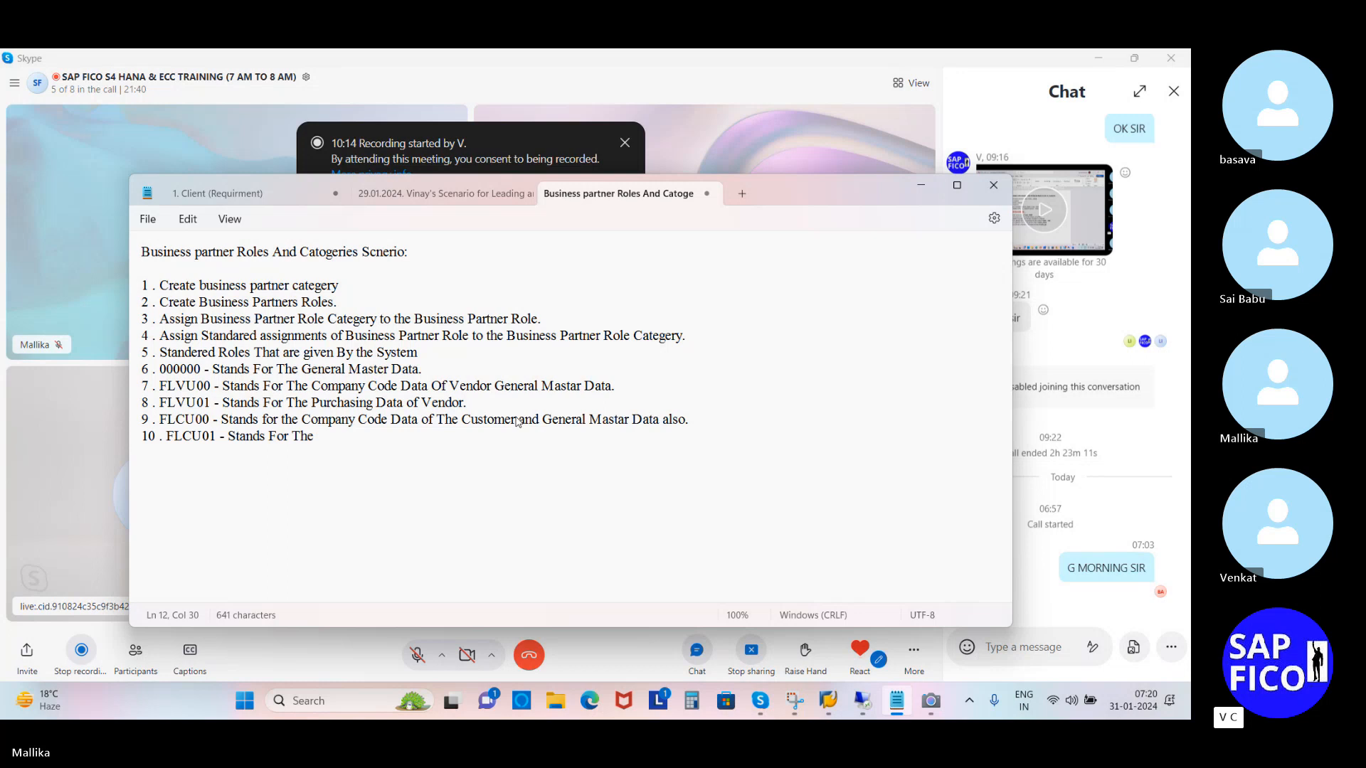
pyautogui.write('Sale and Distr')
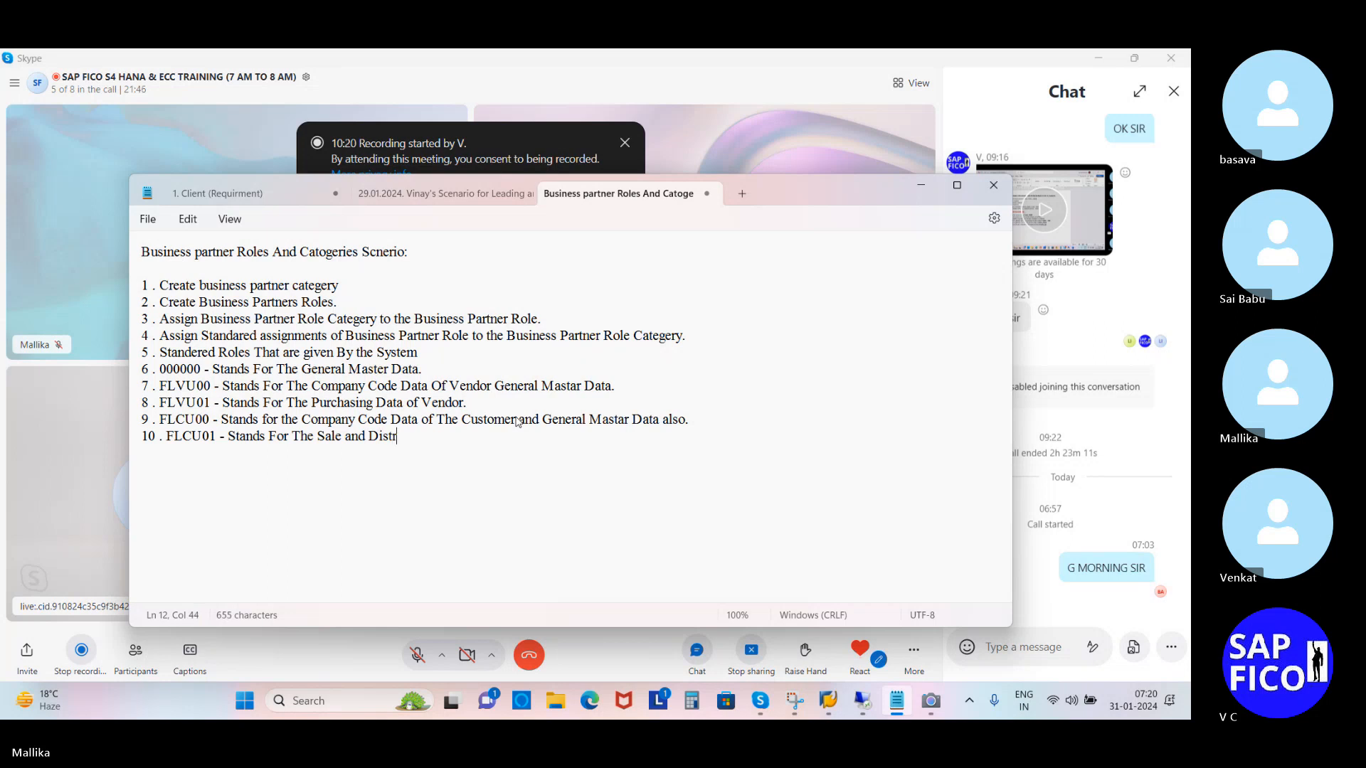
pyautogui.write('ubution for ')
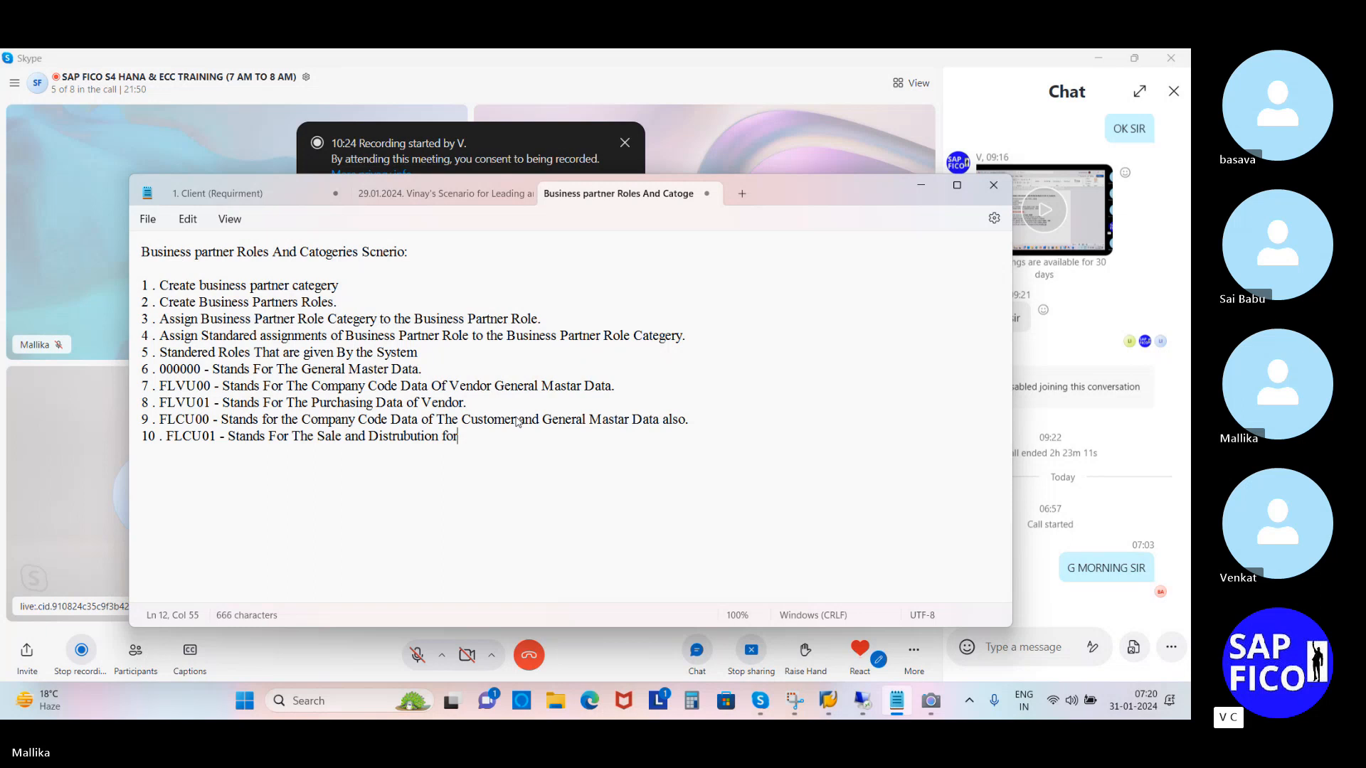
pyautogui.write('Customer .')
# Step: Insert the word "and" between "Vendor" and "General" in item 7
pyautogui.click(493, 387)
pyautogui.write('and')
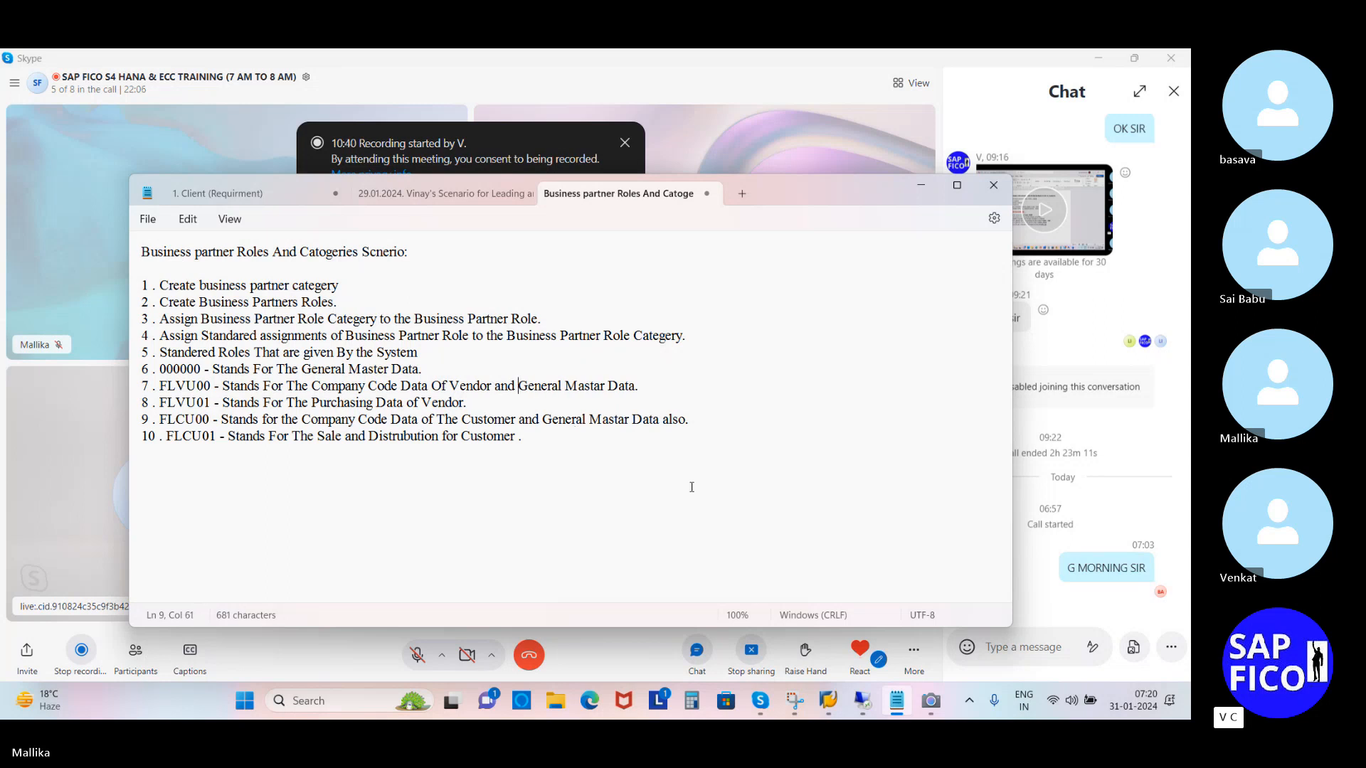
pyautogui.click(575, 434)
# Step: Remove the space between the number 10 and its period so the item starts with "10."
pyautogui.click(156, 437)
pyautogui.press('BackSpace')
pyautogui.write('0')
pyautogui.click(161, 437)
pyautogui.press('BackSpace')
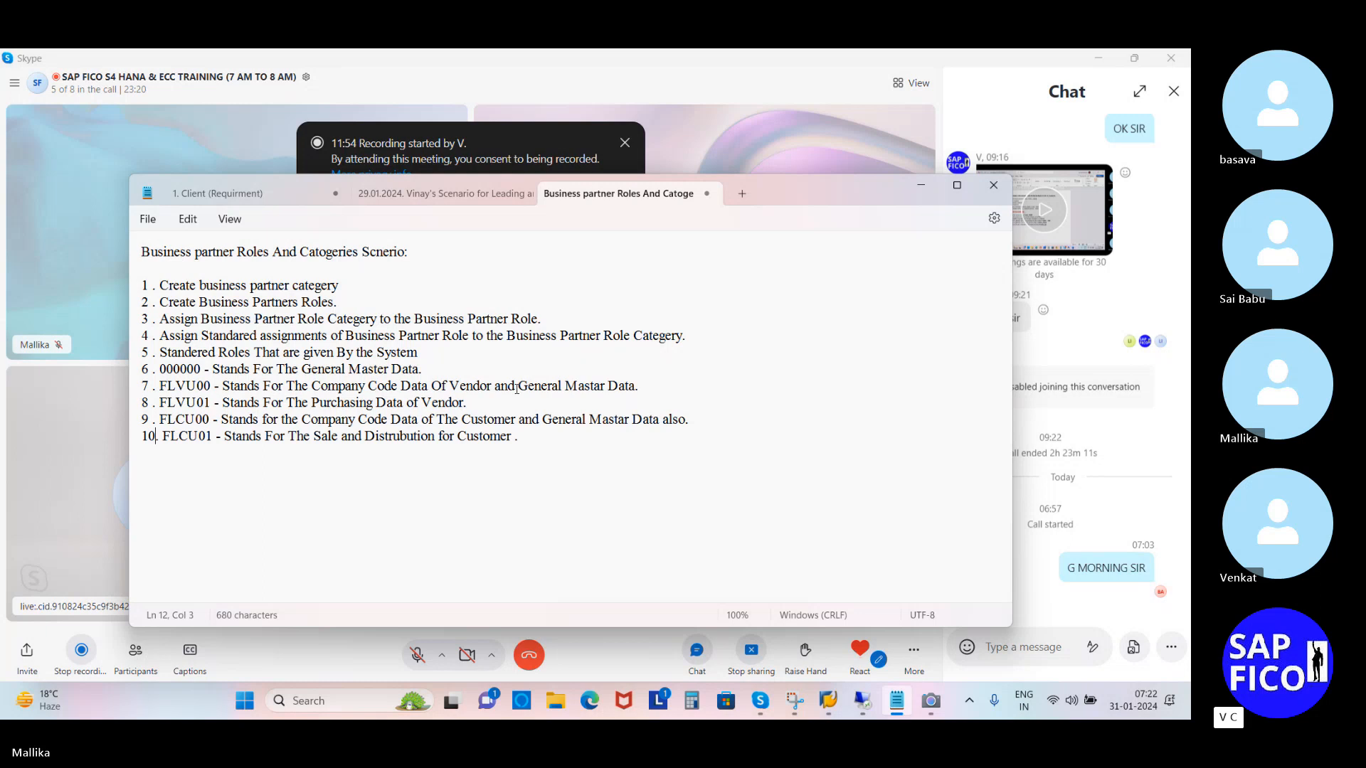
pyautogui.click(517, 387)
# Step: Start item 11 on a new line below item 10, reading "11 . PATH - SPRO"
pyautogui.click(528, 431)
pyautogui.press('Return')
pyautogui.write('11 . PATH')
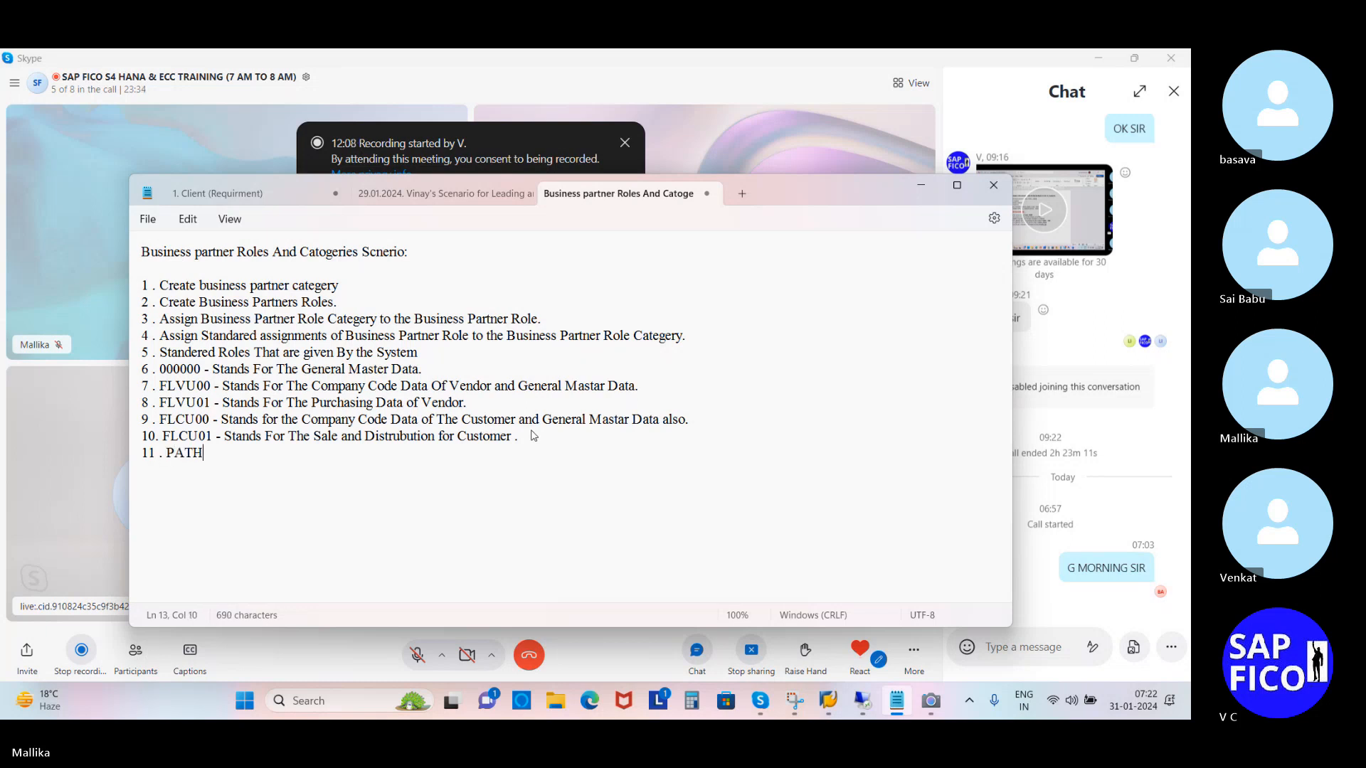
pyautogui.write(' -')
pyautogui.write('SPRO')
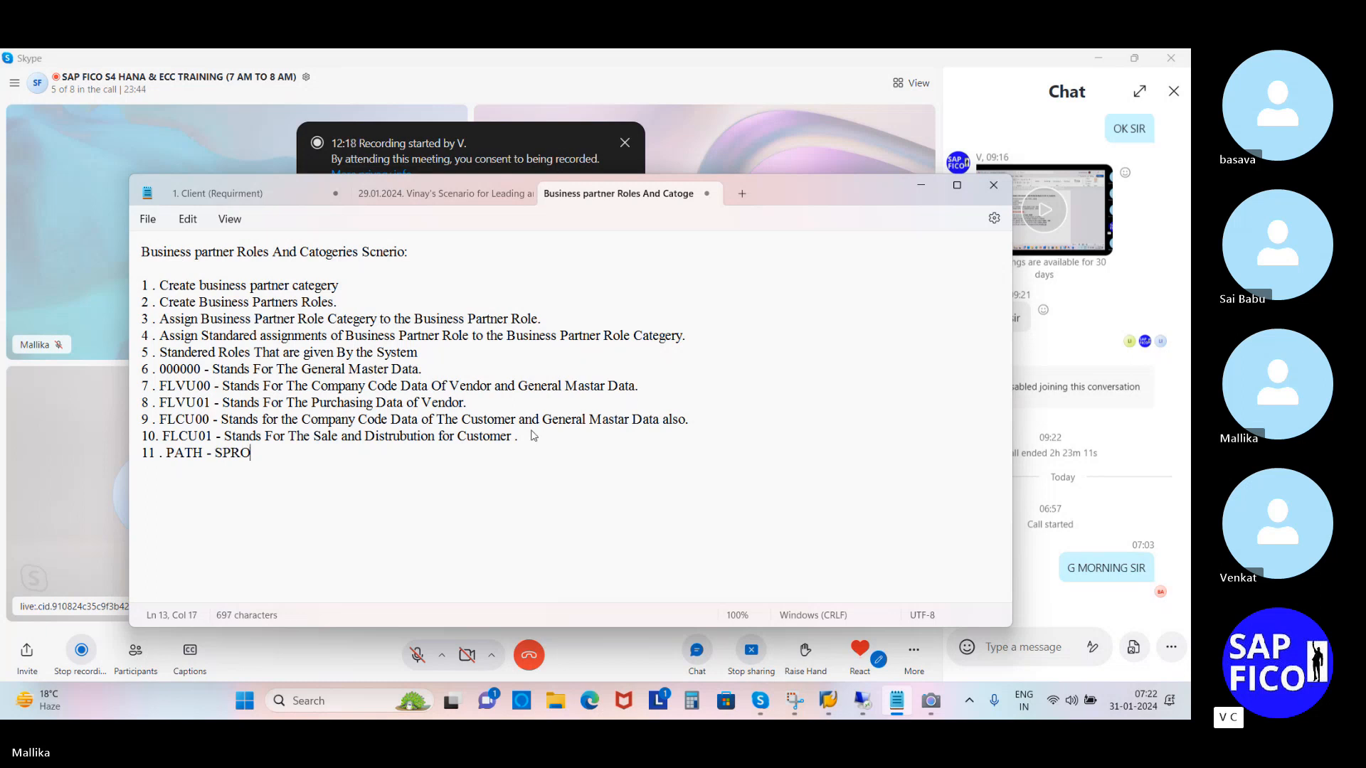
# Step: Extend the item 11 path after SPRO with "- SAP REFERANCE IMG-CROSS COMPONTS-"
pyautogui.write('- SAP R')
pyautogui.press('BackSpace')
pyautogui.press('BackSpace')
pyautogui.press('BackSpace')
pyautogui.press('BackSpace')
pyautogui.write('PRO')
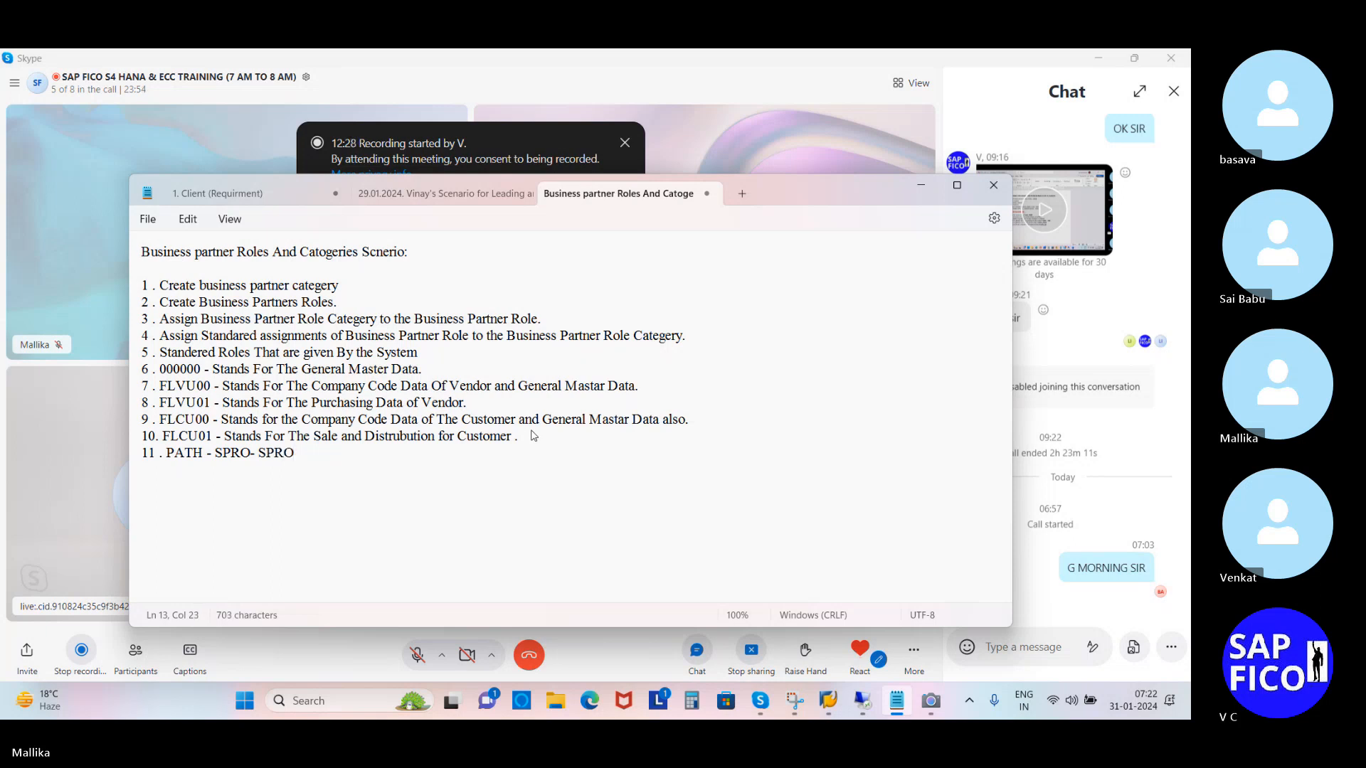
pyautogui.press('BackSpace')
pyautogui.press('BackSpace')
pyautogui.press('BackSpace')
pyautogui.press('BackSpace')
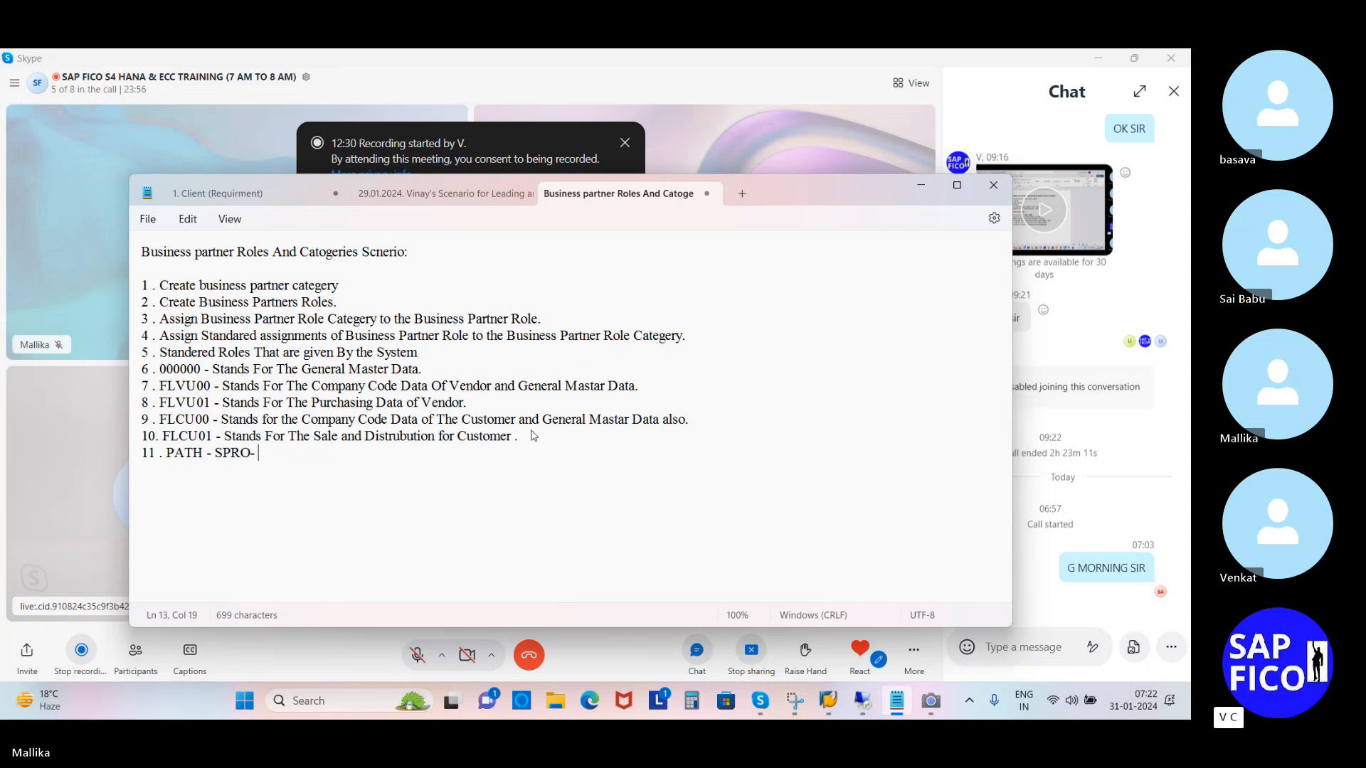
pyautogui.write('SAP ')
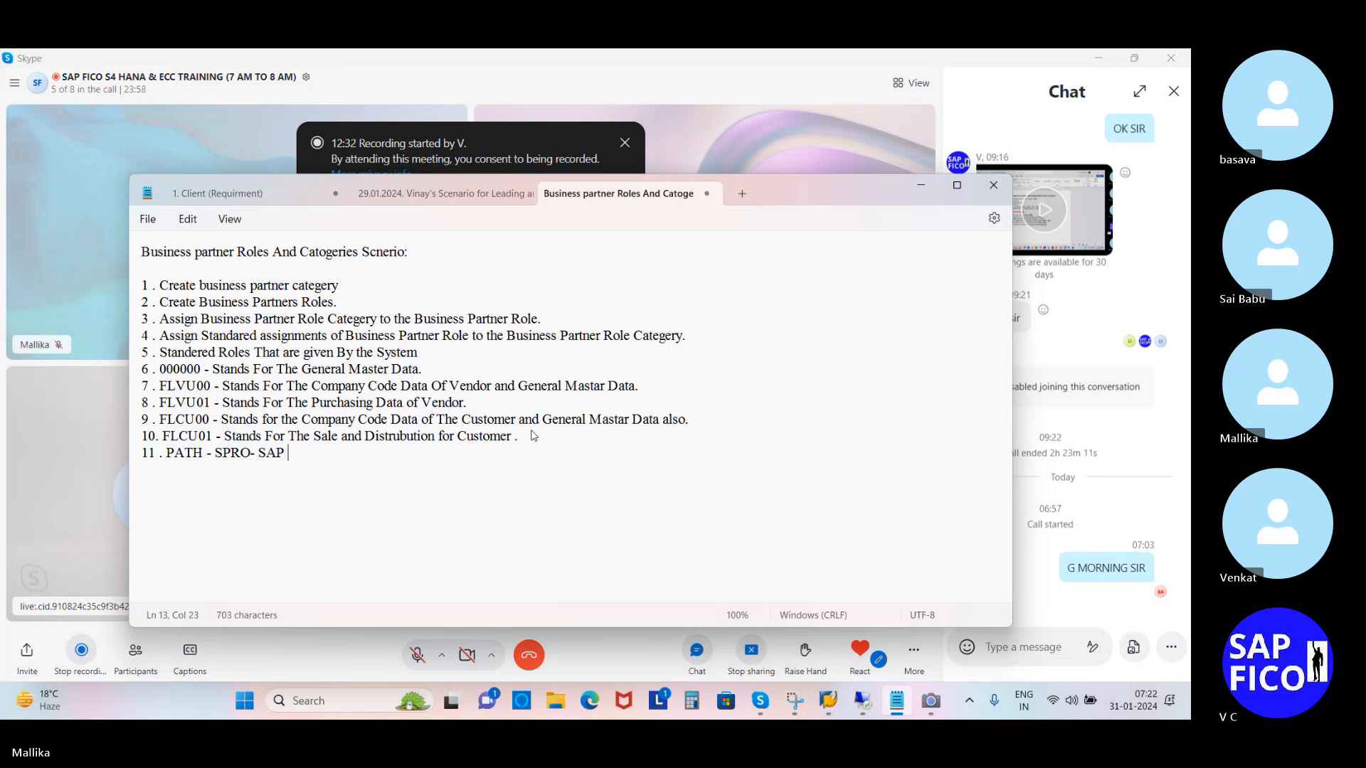
pyautogui.write('REFERANCE')
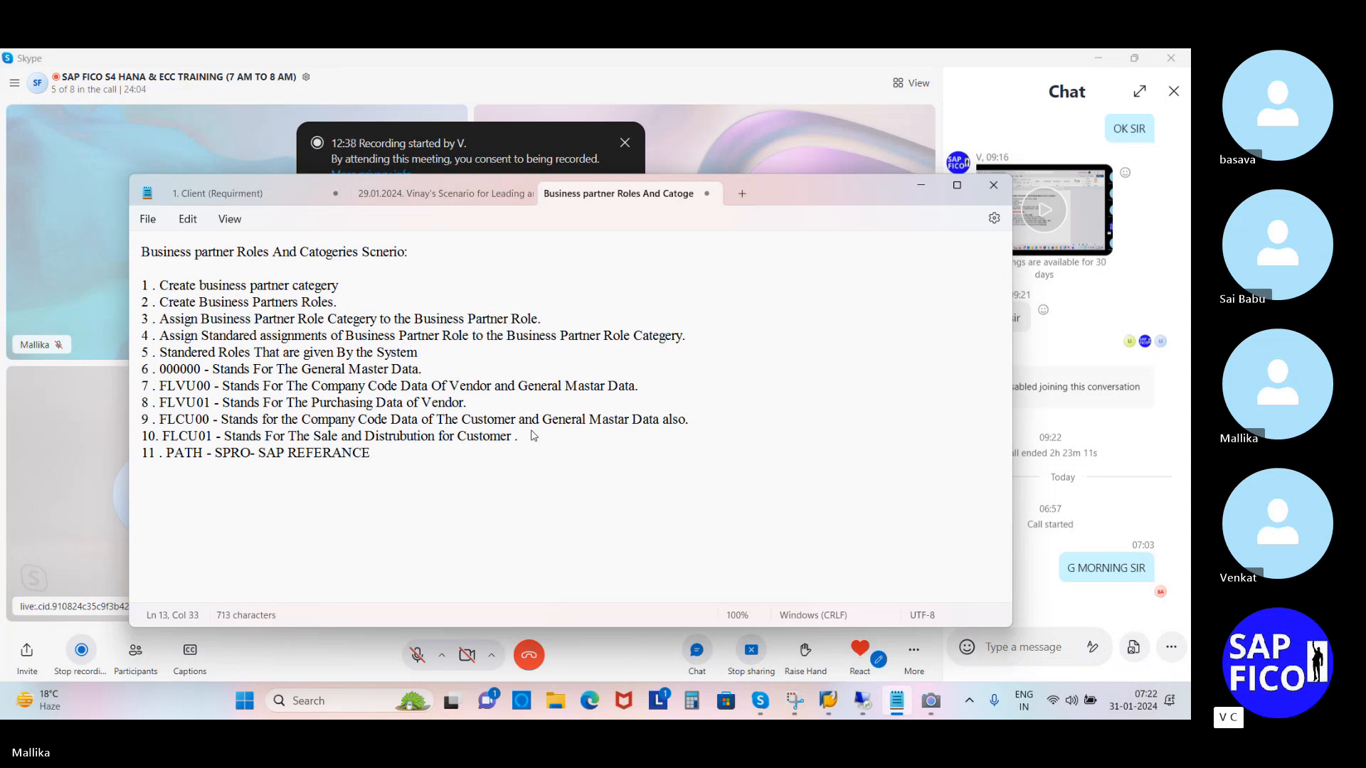
pyautogui.write(' IMG-CROSS')
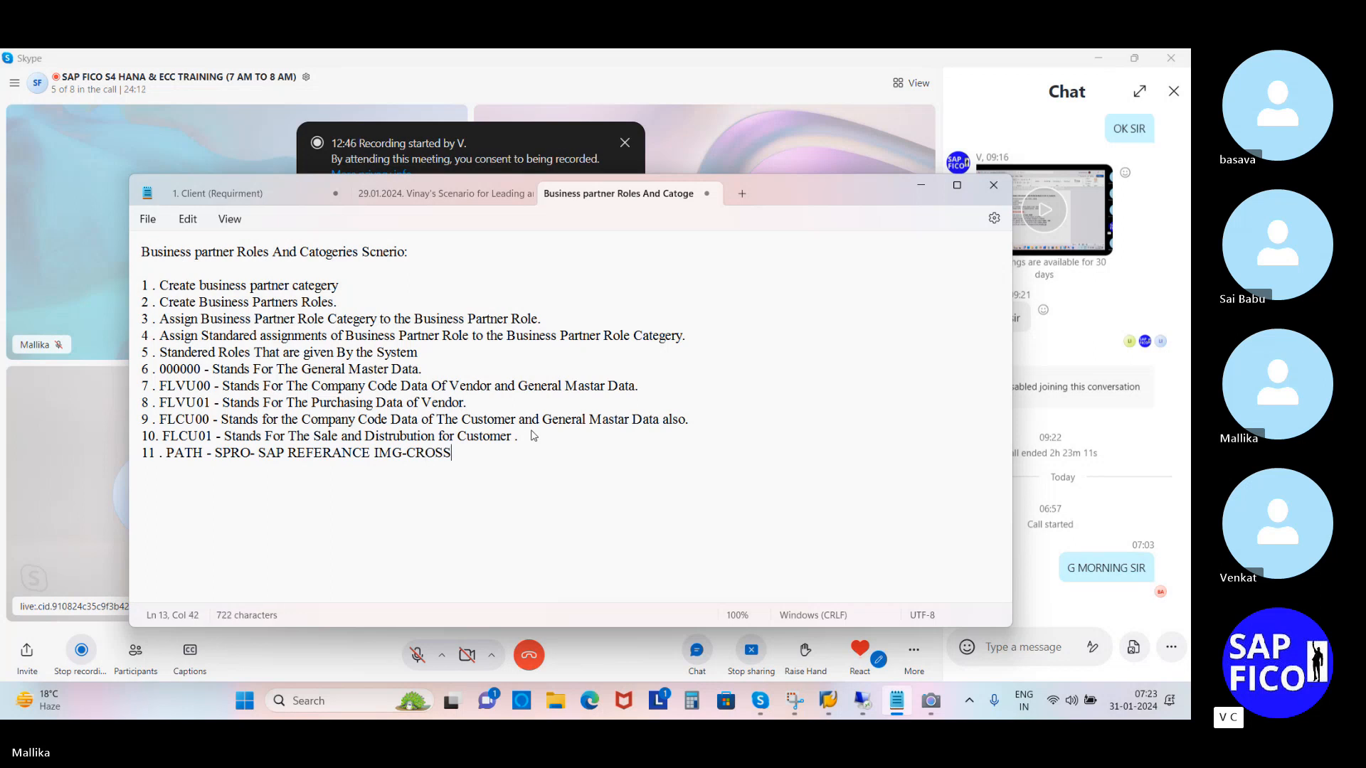
pyautogui.write(' COMPONTS-')
# Step: Insert a blank line above item 11 and continue its path with "SAP BUSINESS PARTNERS-BUSINESS PARTNER"
pyautogui.click(527, 438)
pyautogui.press('Return')
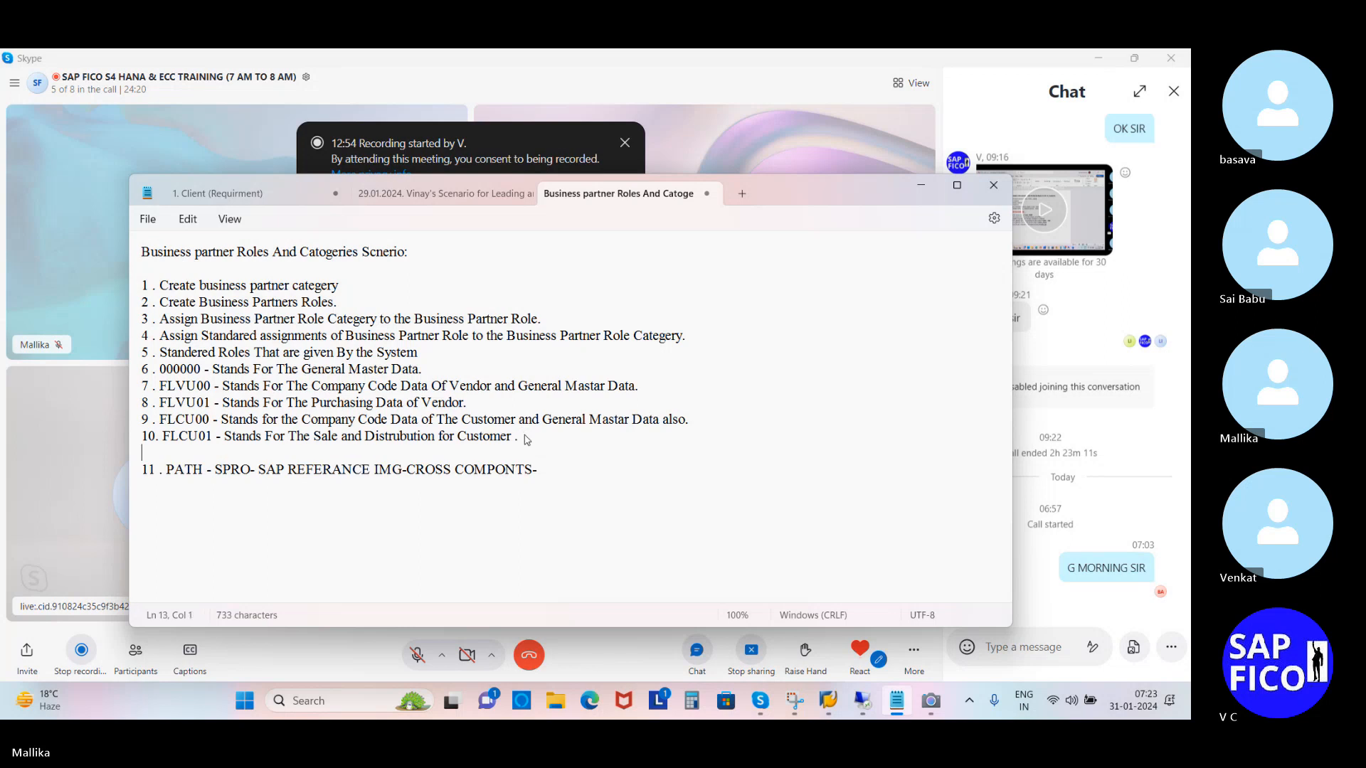
pyautogui.click(560, 467)
pyautogui.press('BackSpace')
pyautogui.press('BackSpace')
pyautogui.press('BackSpace')
pyautogui.press('BackSpace')
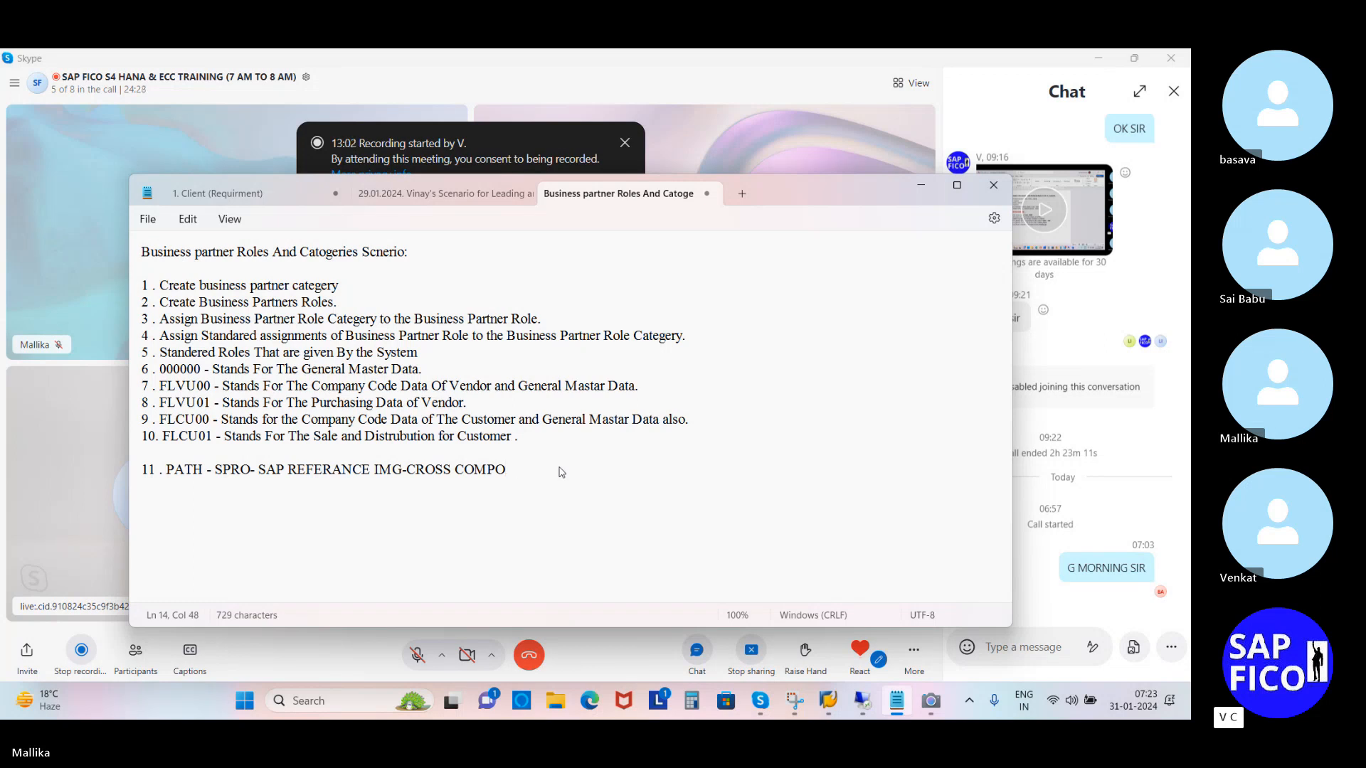
pyautogui.write('NTS-SAP BUSI')
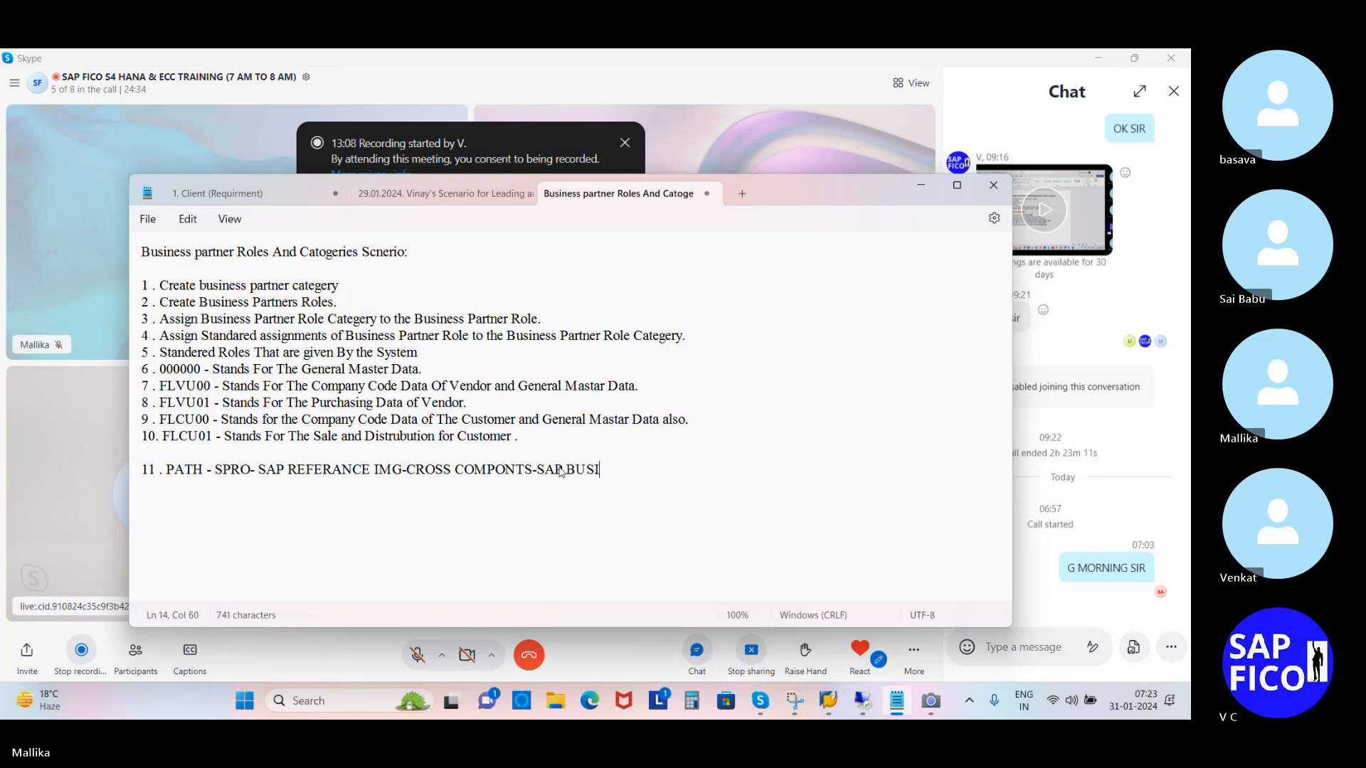
pyautogui.write('NESS PARTNE')
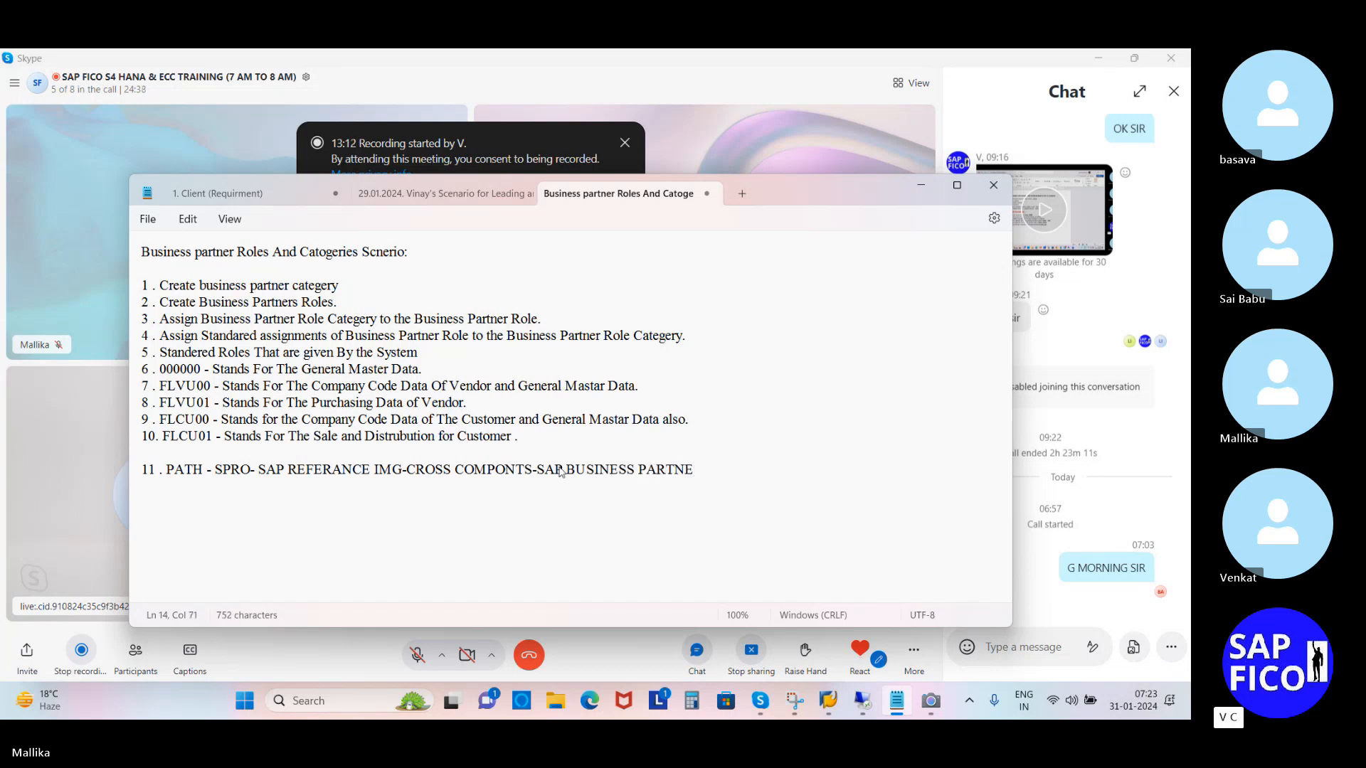
pyautogui.write('RS-BUSINESS PART')
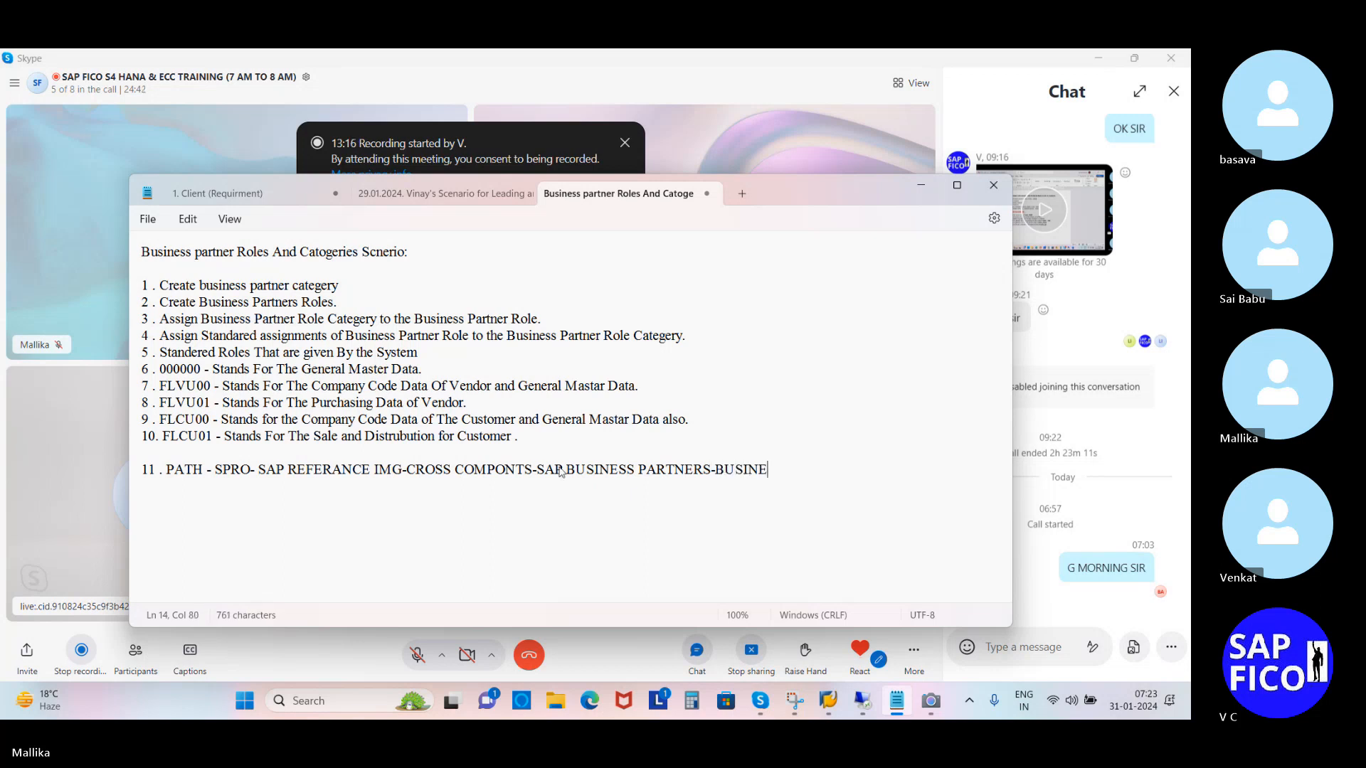
pyautogui.write('NER')
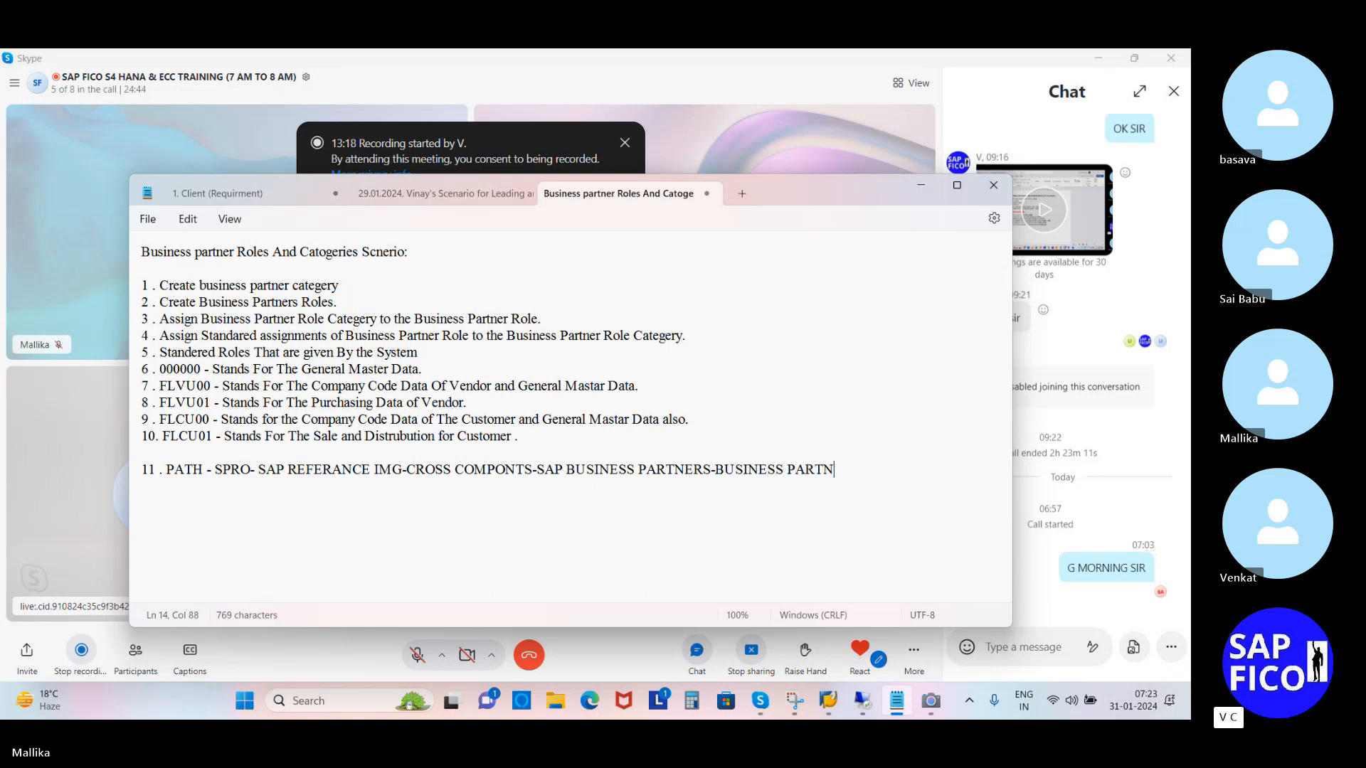
# Step: Finish the item 11 path with "-BASIC SETTINGS-DEFINE ROLES."
pyautogui.write('-BASICSET')
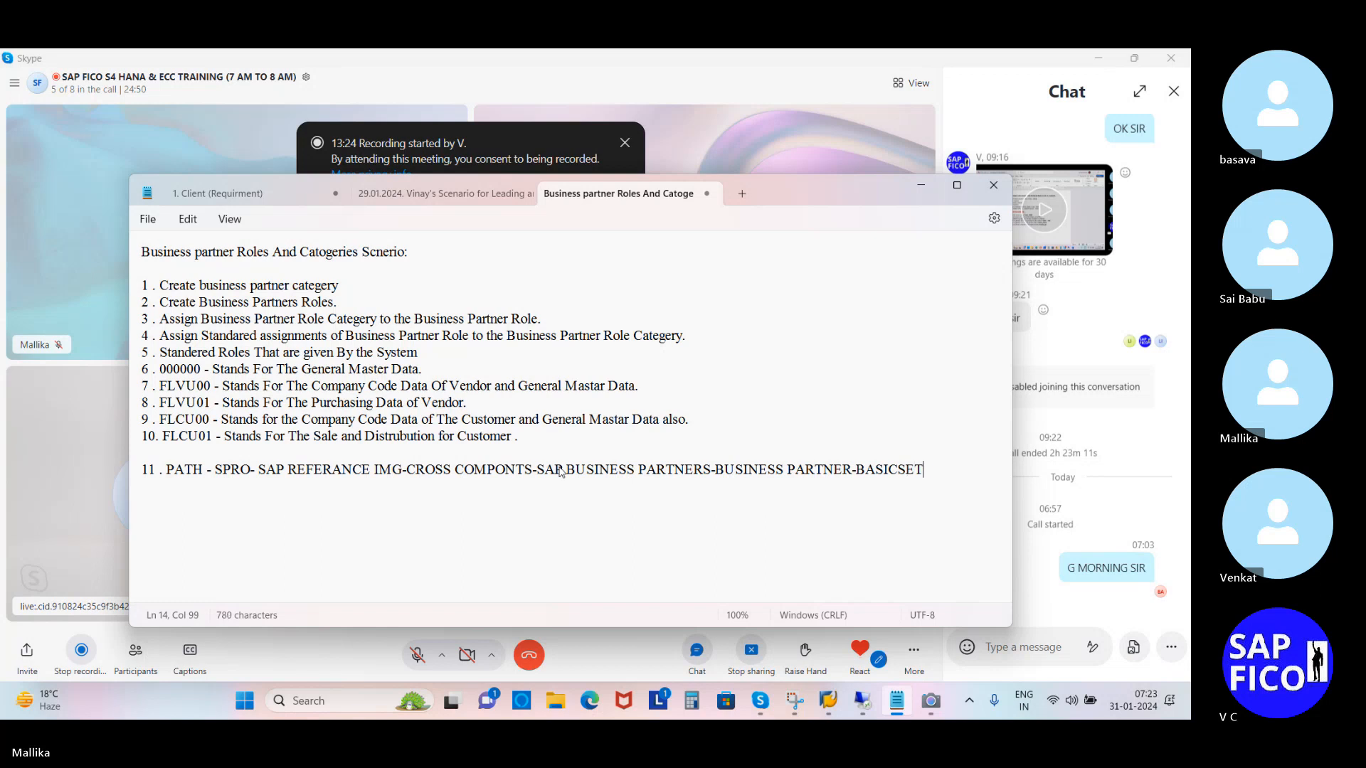
pyautogui.write('TINGS-')
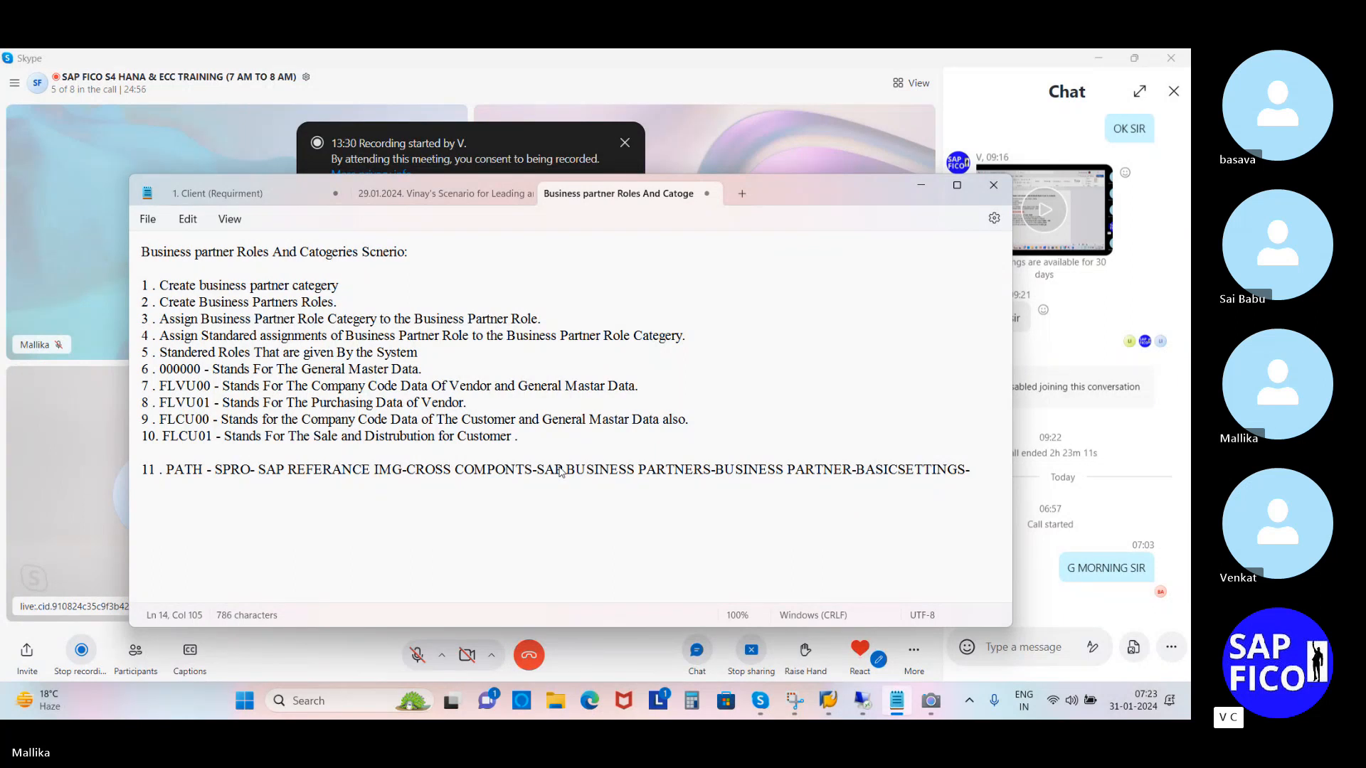
pyautogui.write('BU')
pyautogui.click(898, 471)
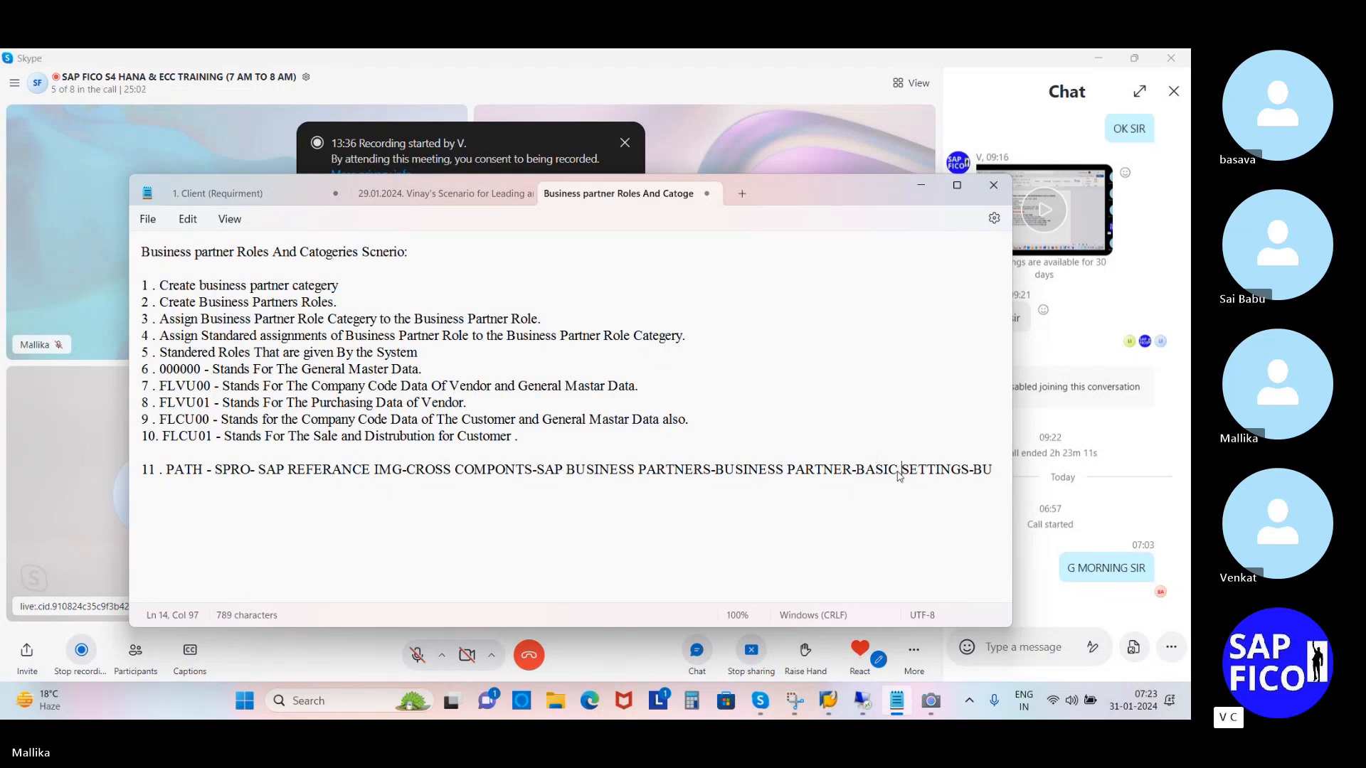
pyautogui.click(1005, 470)
pyautogui.press('BackSpace')
pyautogui.press('BackSpace')
pyautogui.write('DEFINE ROLES')
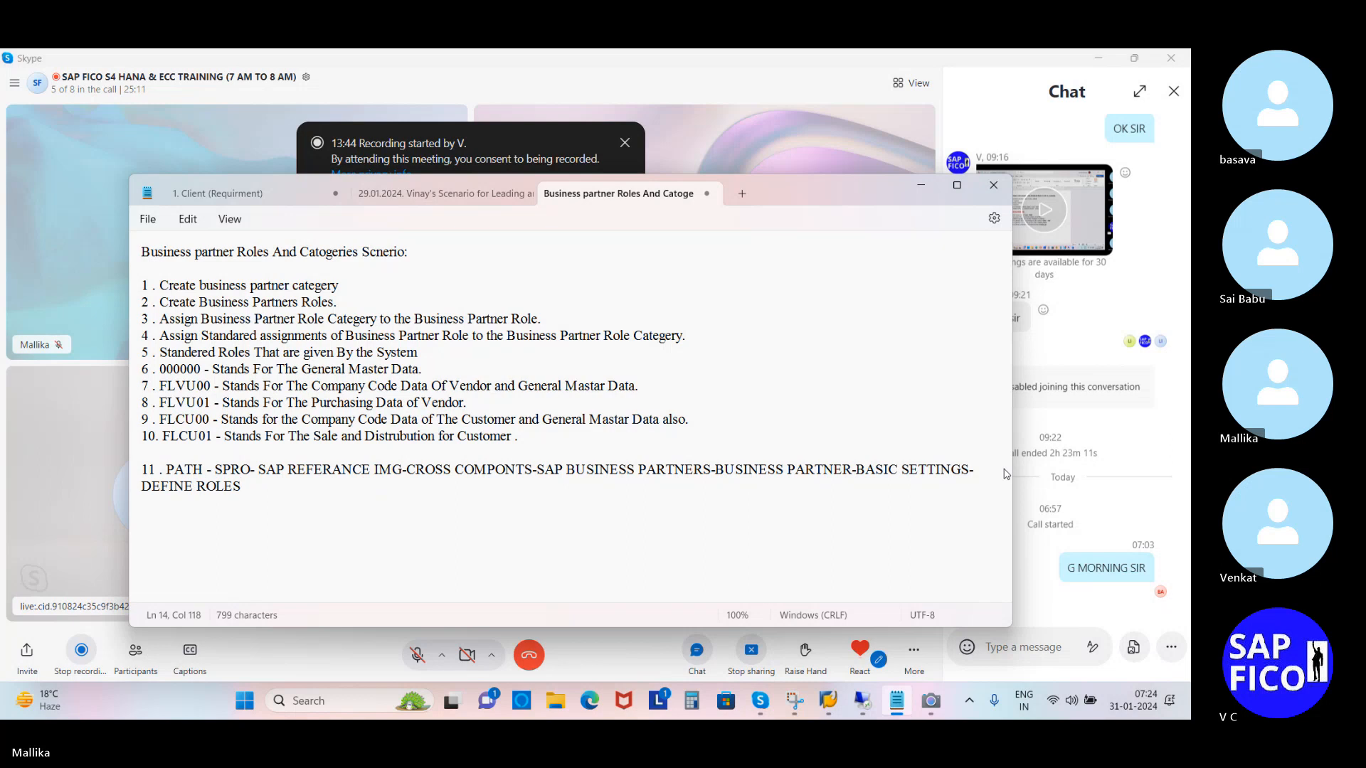
pyautogui.write('.')
# Step: Switch to the SAP system and open the SAP Reference IMG through transaction /NSPRO
pyautogui.click(921, 185)
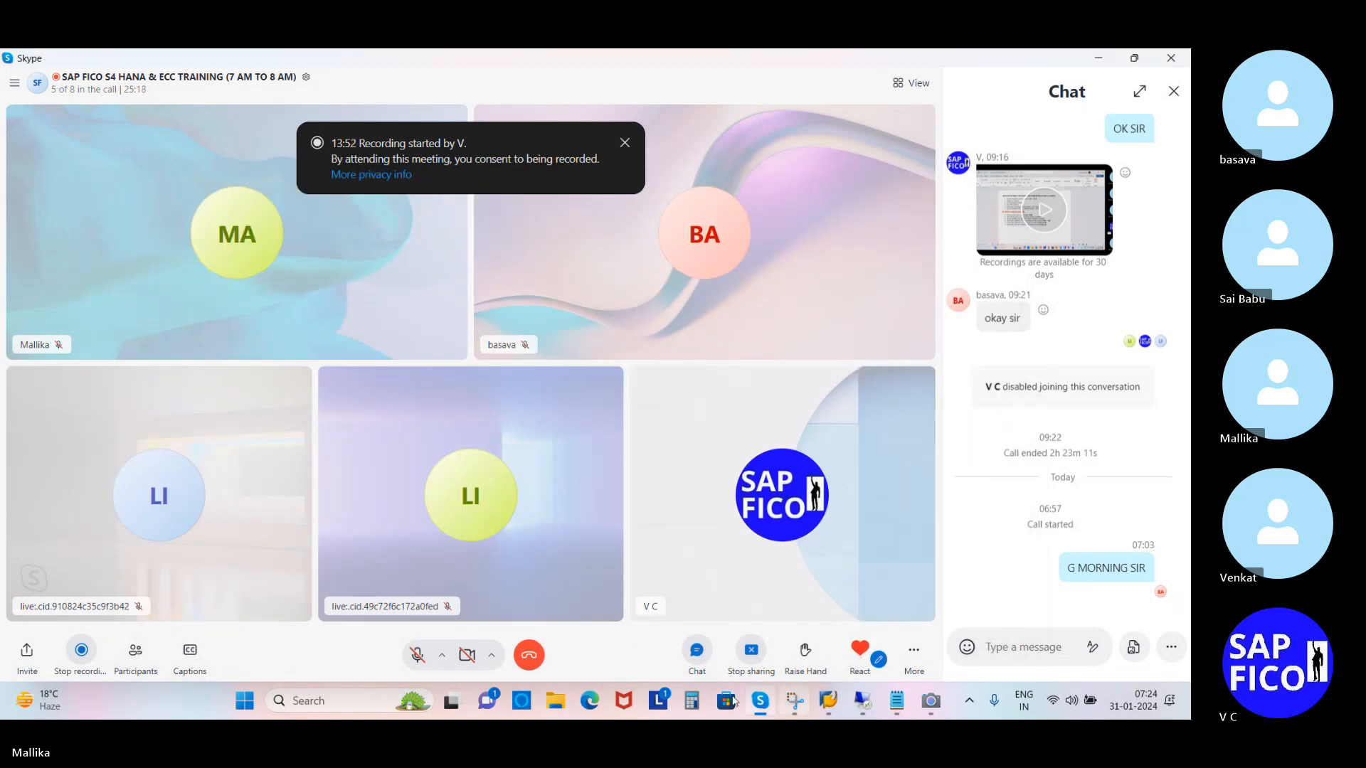
pyautogui.click(850, 701)
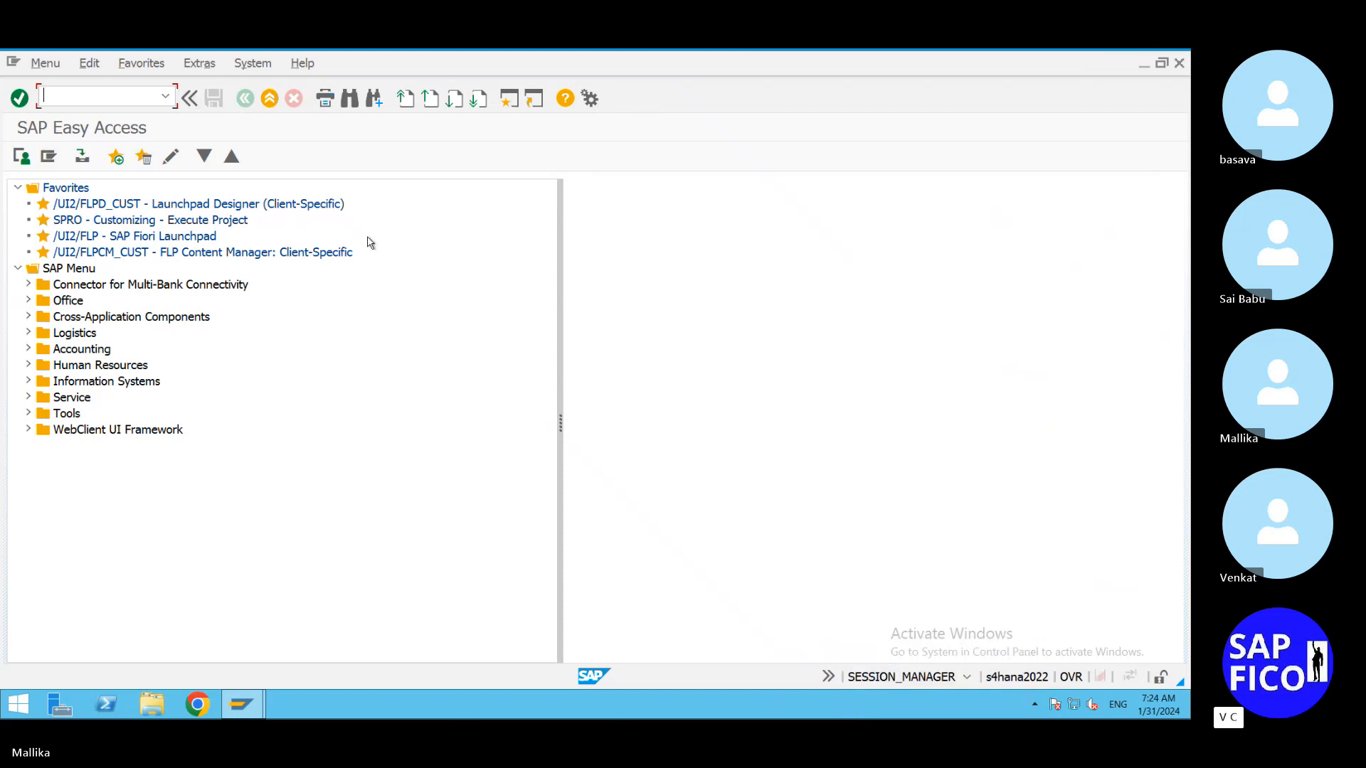
pyautogui.write('/NSPRO')
pyautogui.press('Return')
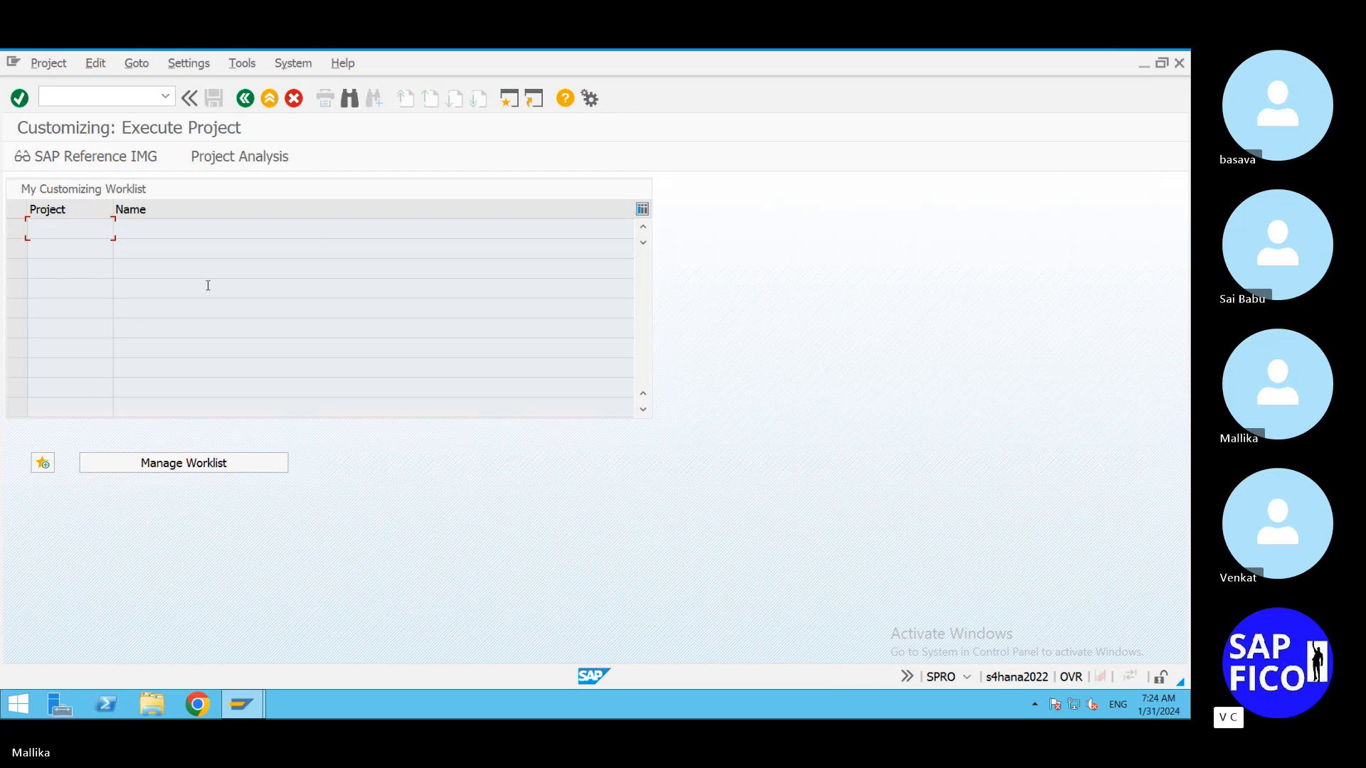
pyautogui.click(109, 161)
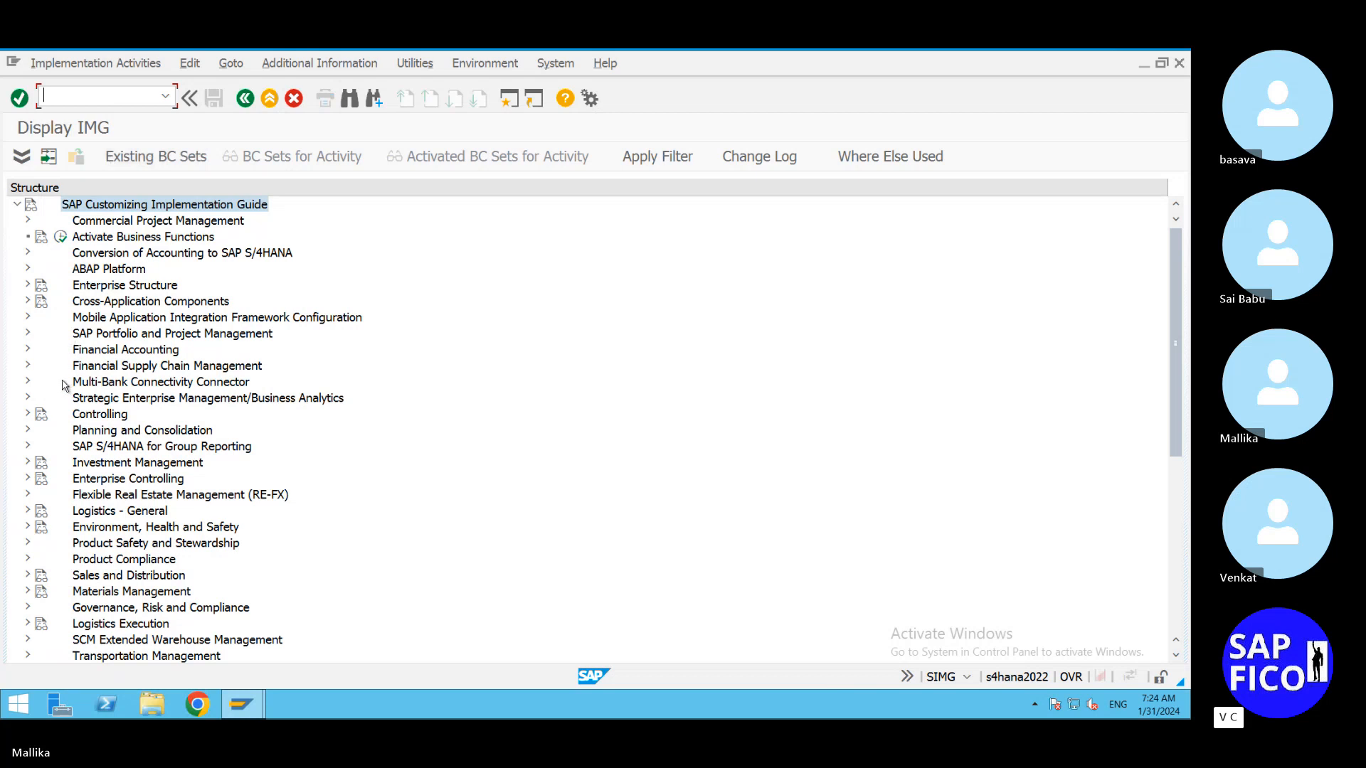
# Step: Open Define BP Roles under Cross-Application Components, SAP Business Partner, Business Partner, Basic Settings, Business Partner Roles
pyautogui.click(29, 302)
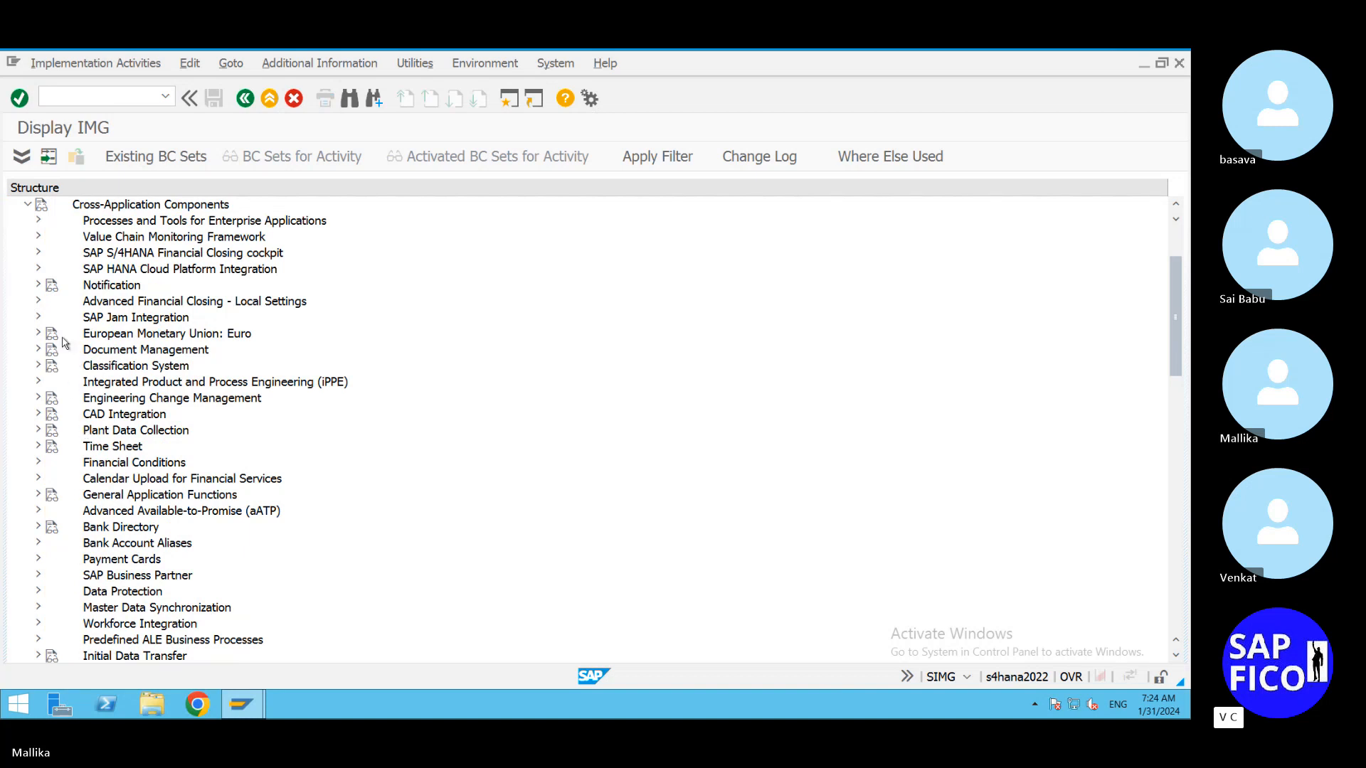
pyautogui.click(38, 575)
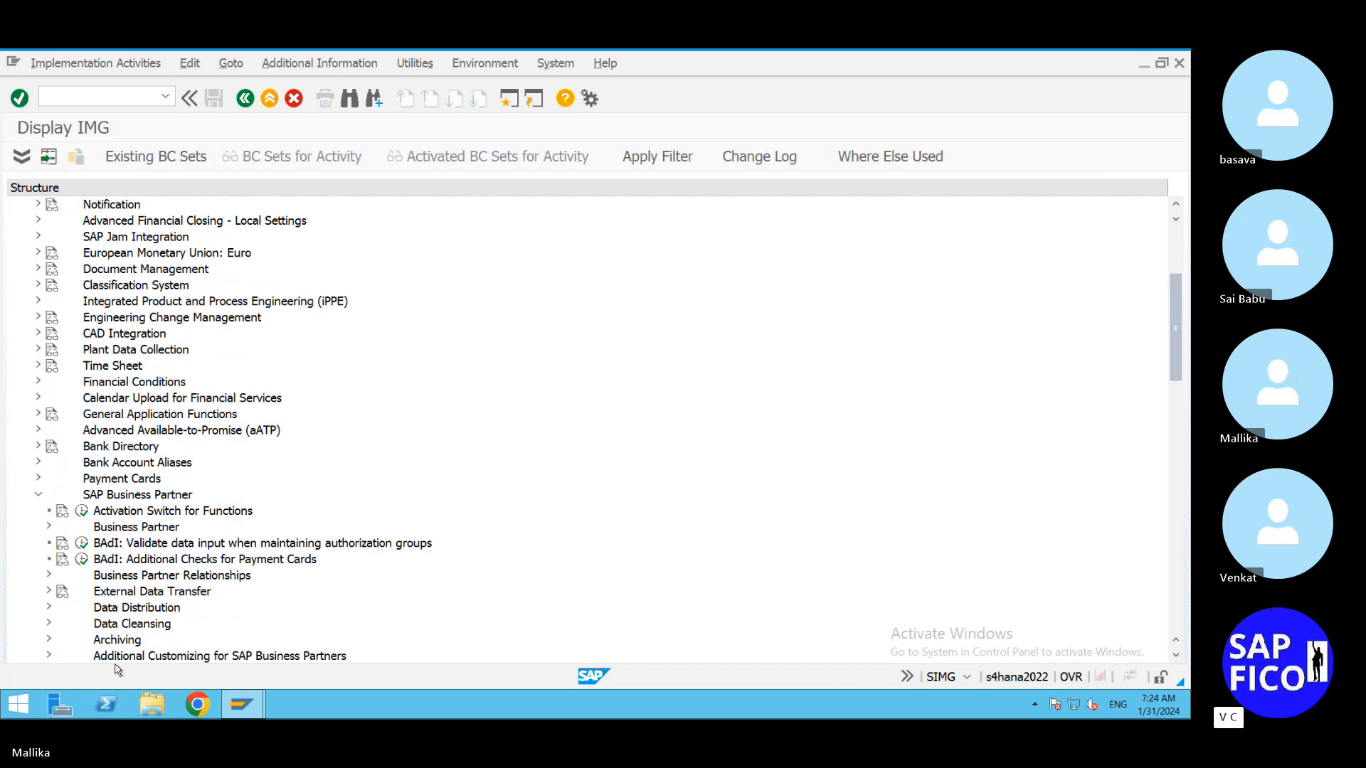
pyautogui.click(48, 528)
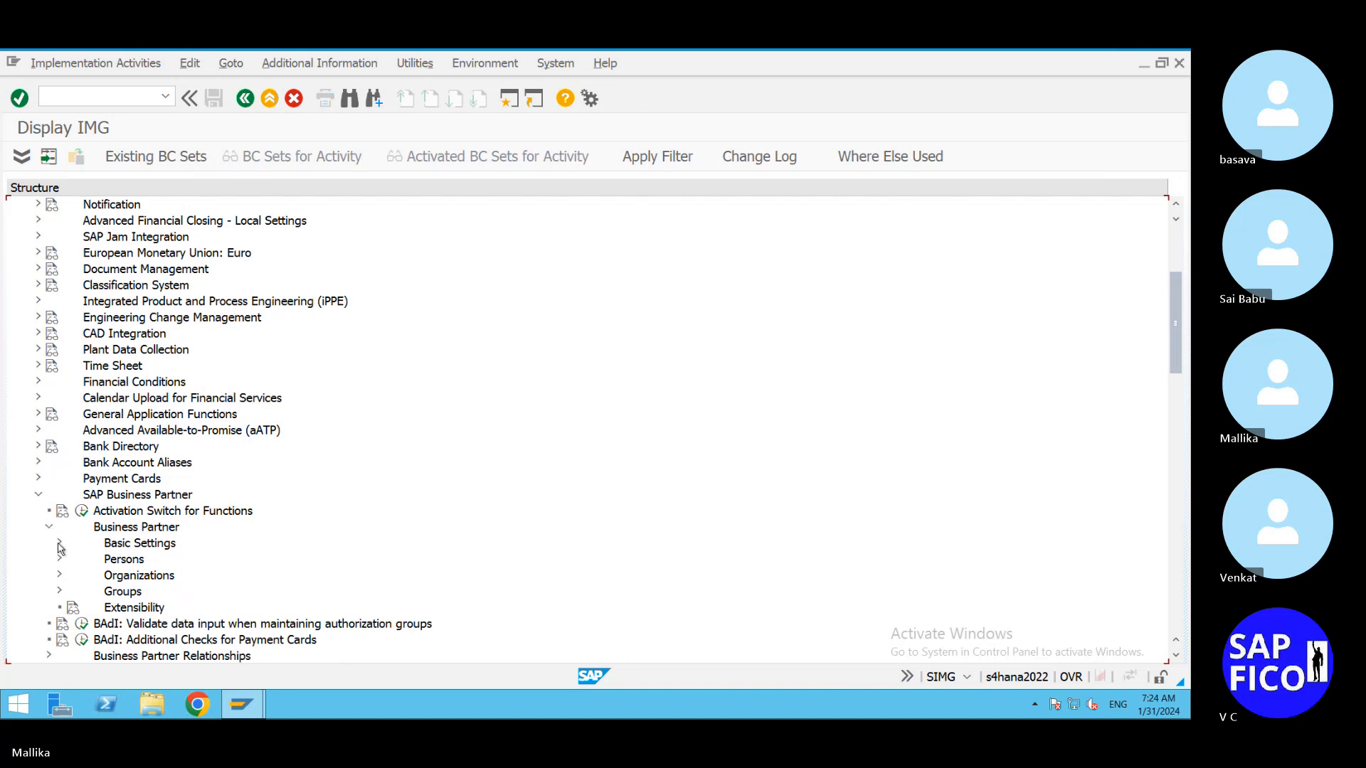
pyautogui.click(59, 544)
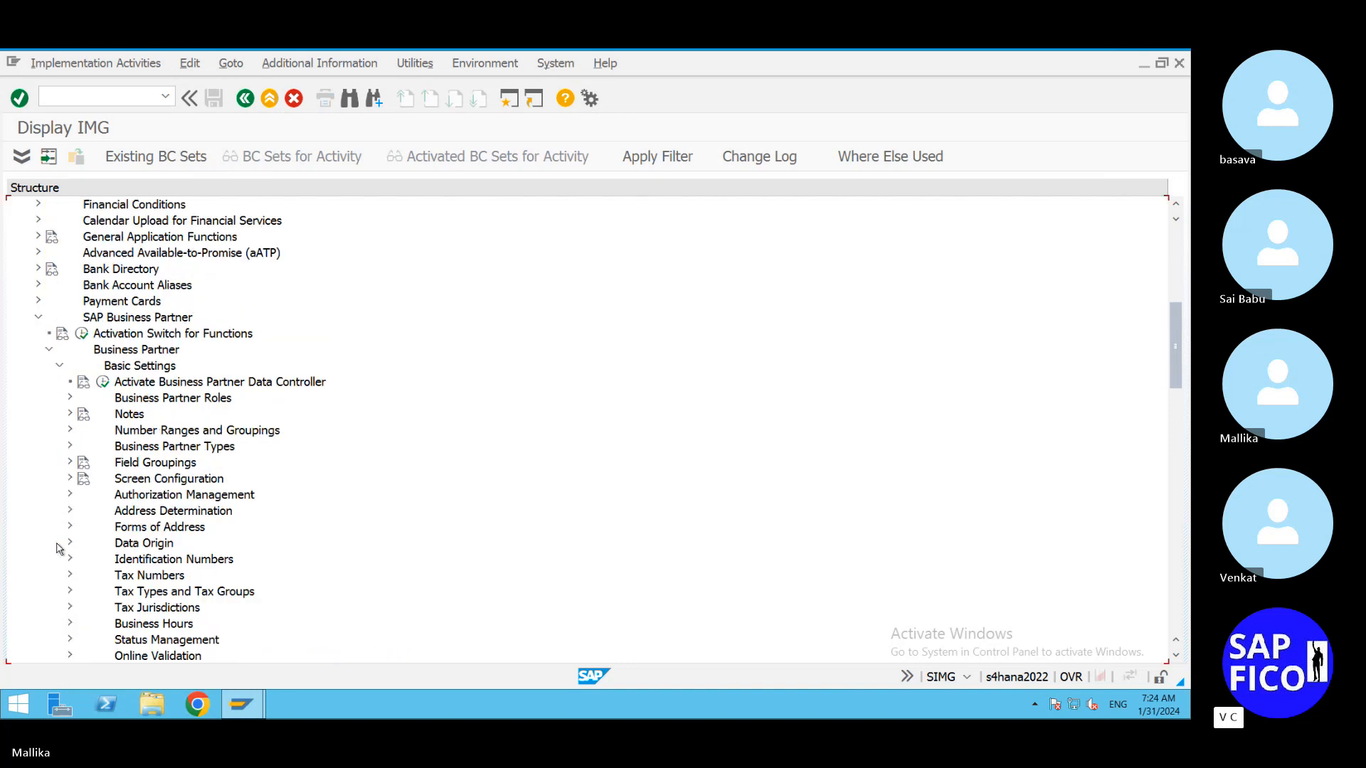
pyautogui.click(71, 399)
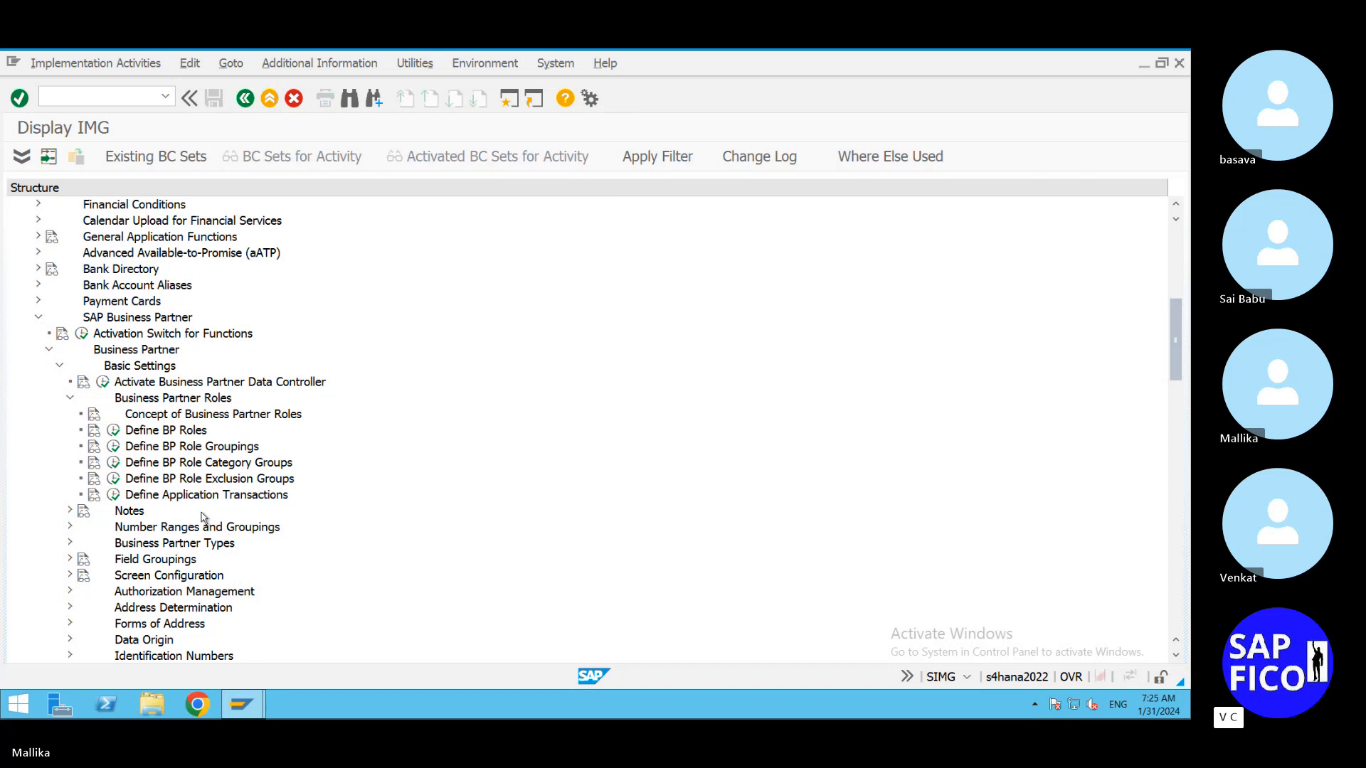
pyautogui.click(114, 432)
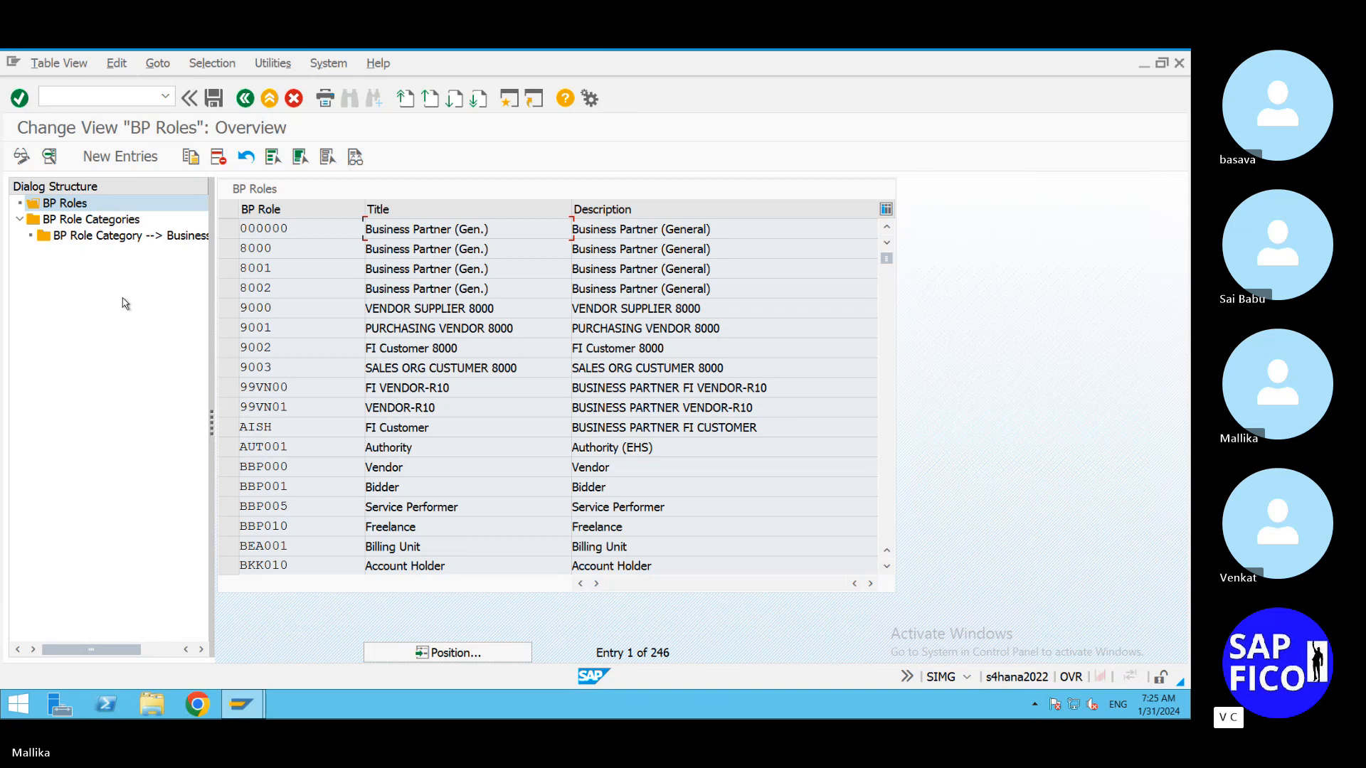
# Step: Return to the IMG, open Define BP Role Groupings and look up role grouping 000000 in the list
pyautogui.click(244, 100)
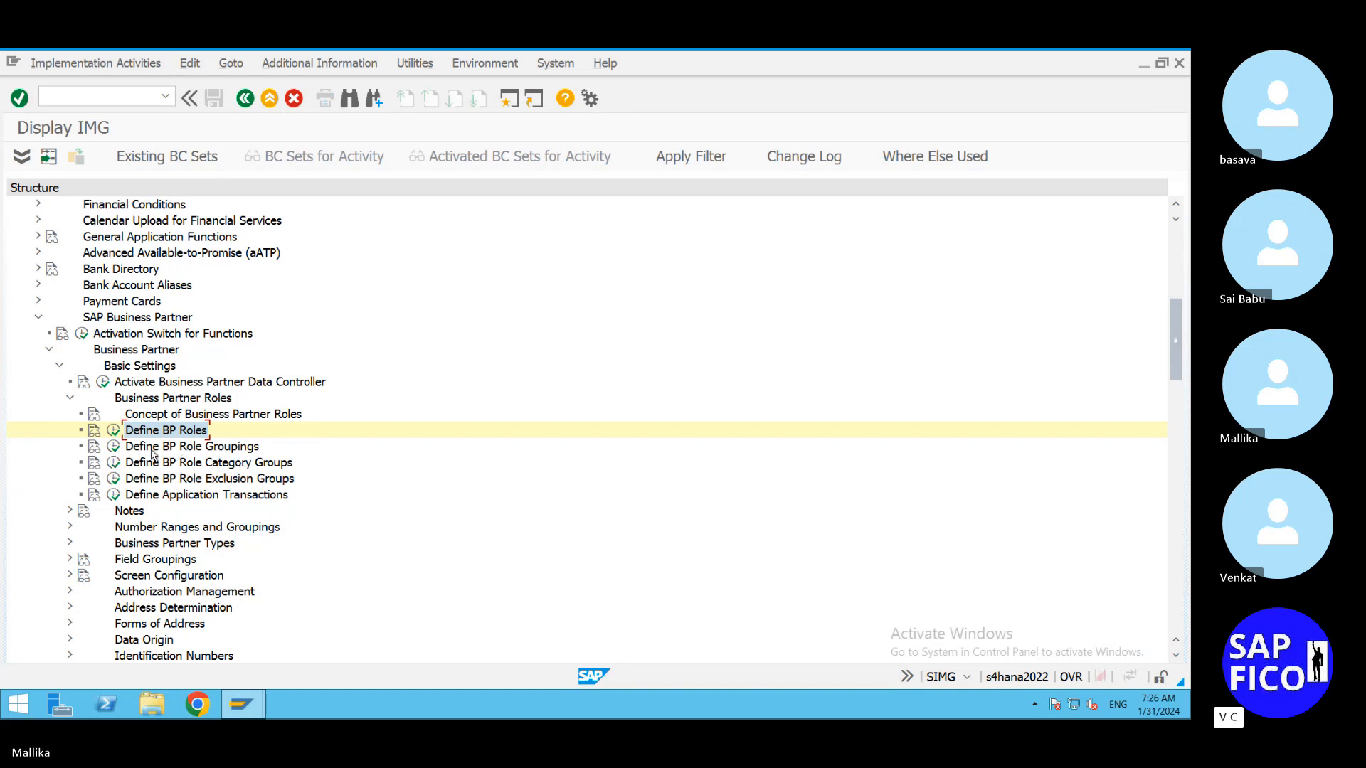
pyautogui.click(114, 448)
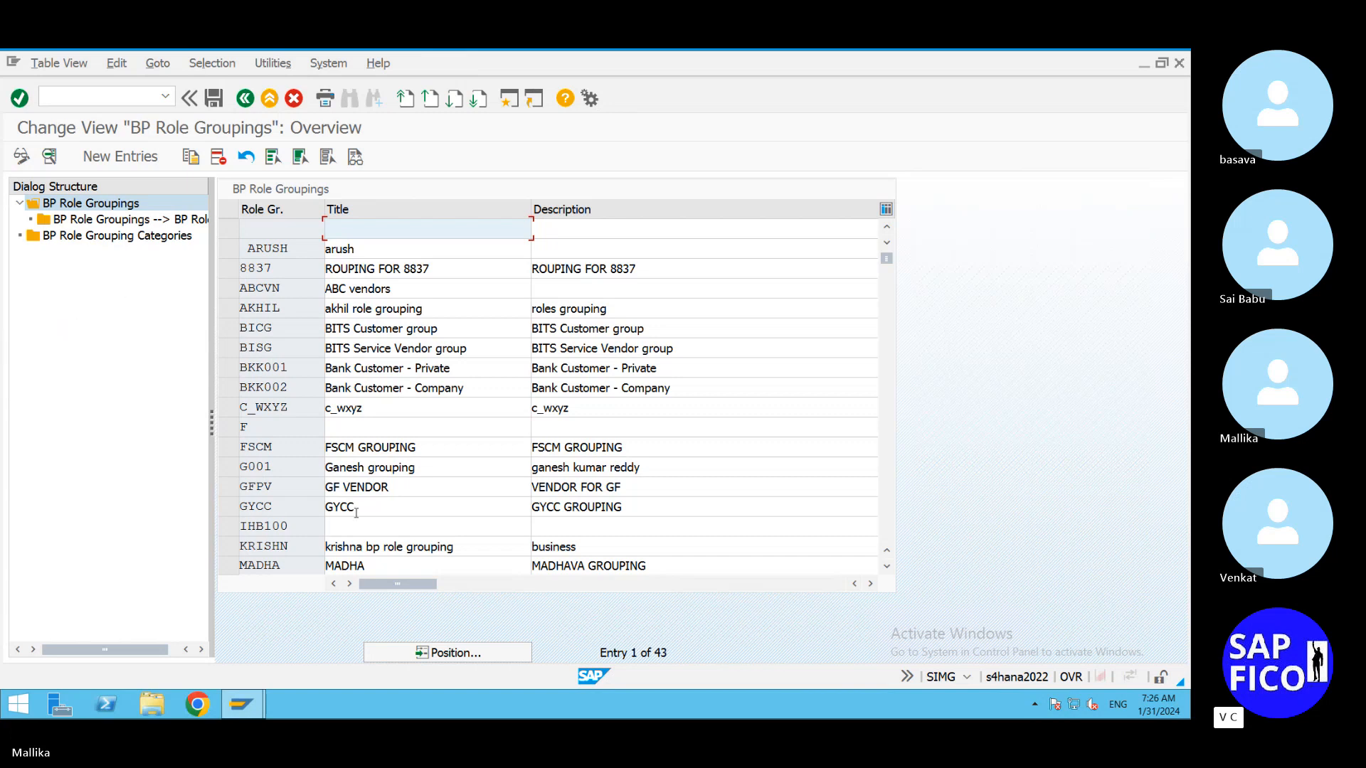
pyautogui.click(441, 655)
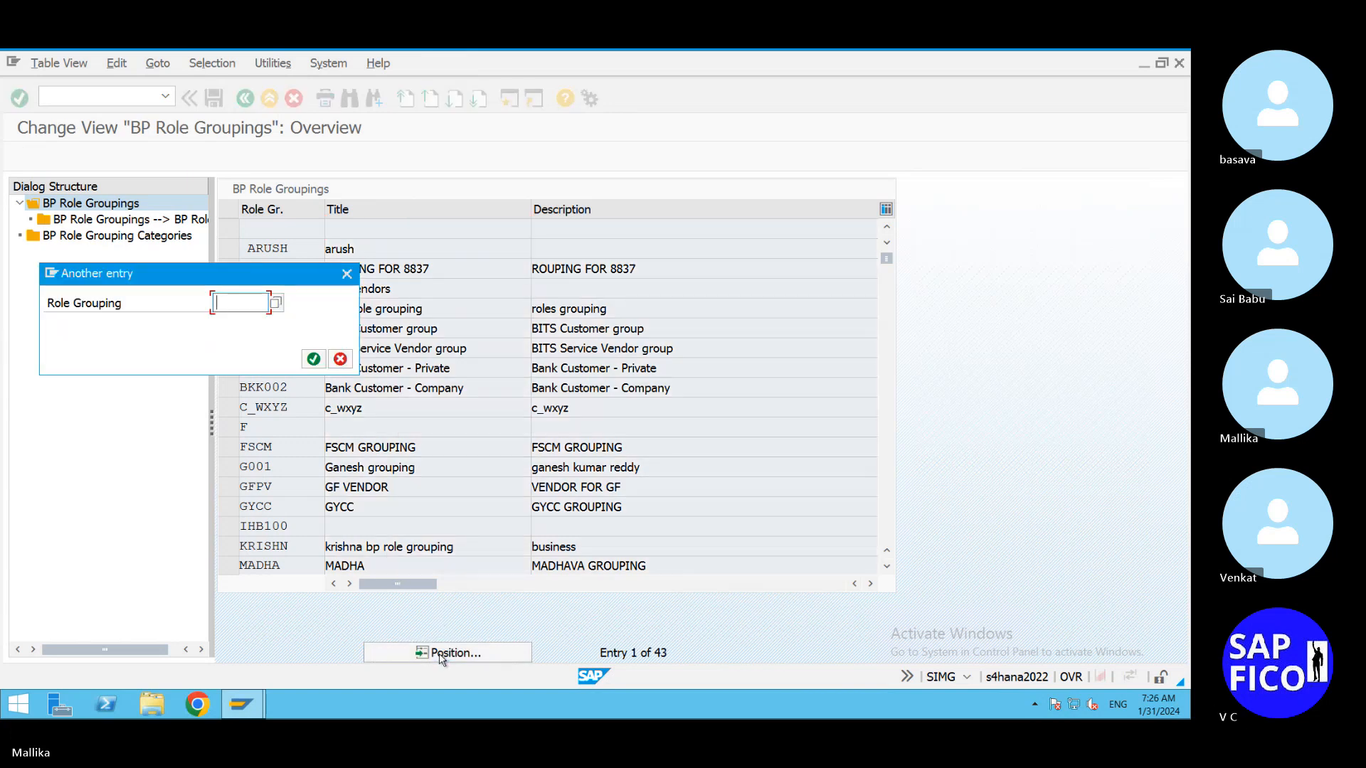
pyautogui.write('000000')
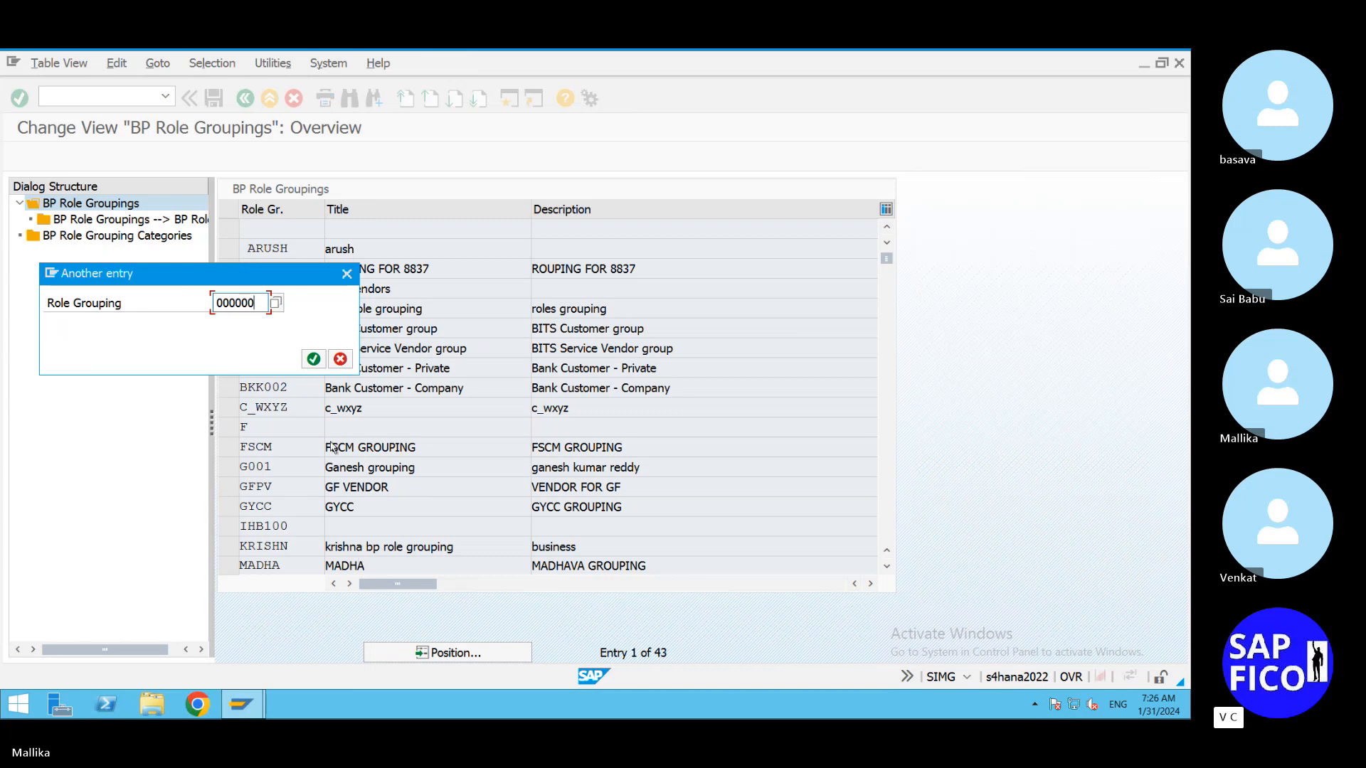
pyautogui.click(313, 359)
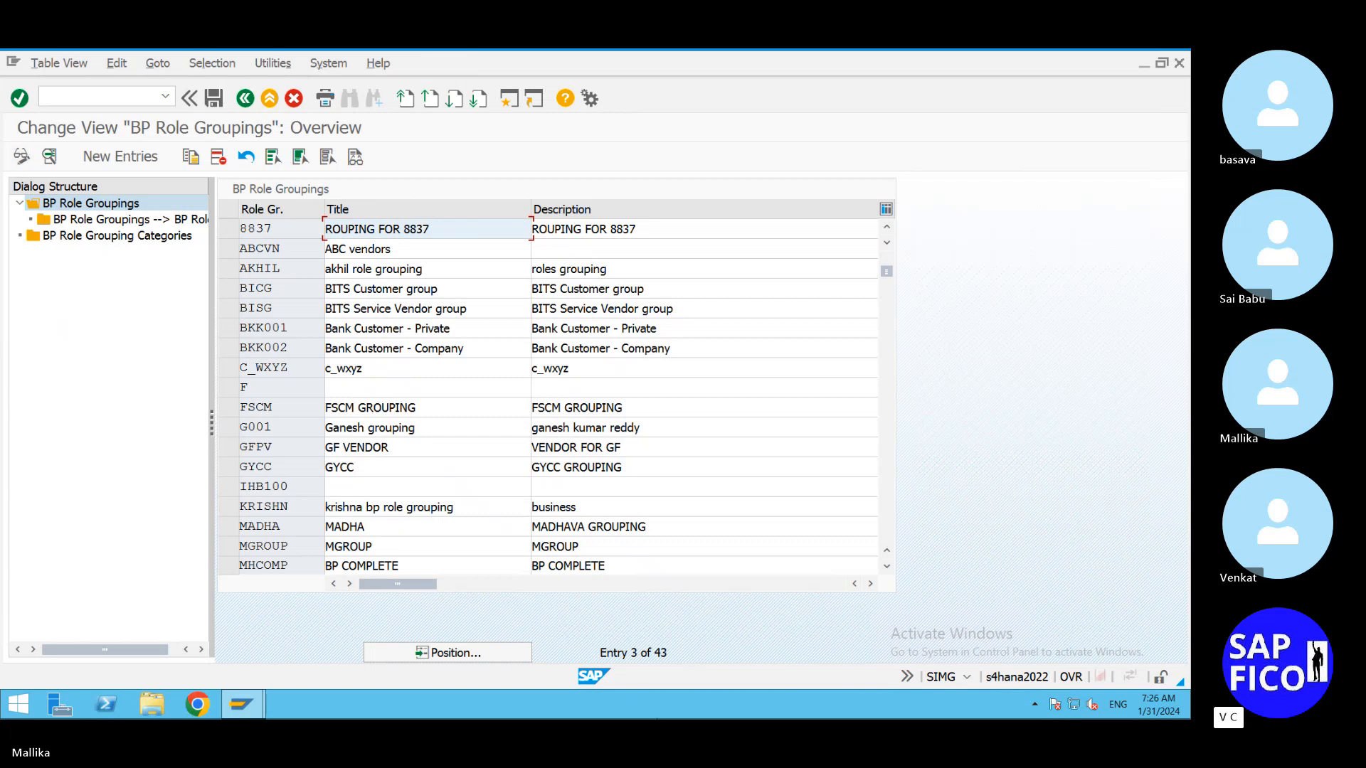
# Step: Look up role grouping FLVU00 in the BP Role Groupings list and examine the entries further down
pyautogui.click(447, 652)
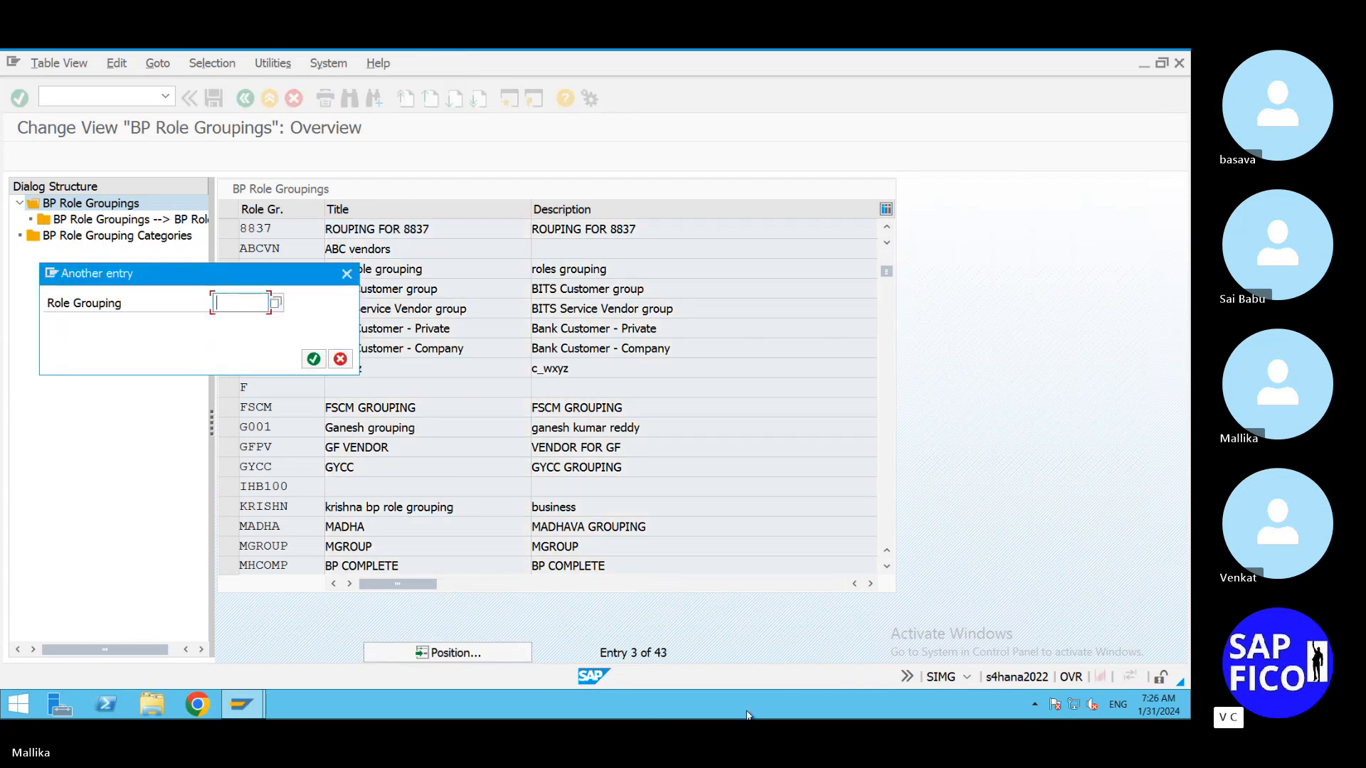
pyautogui.write('FLVU00')
pyautogui.click(314, 359)
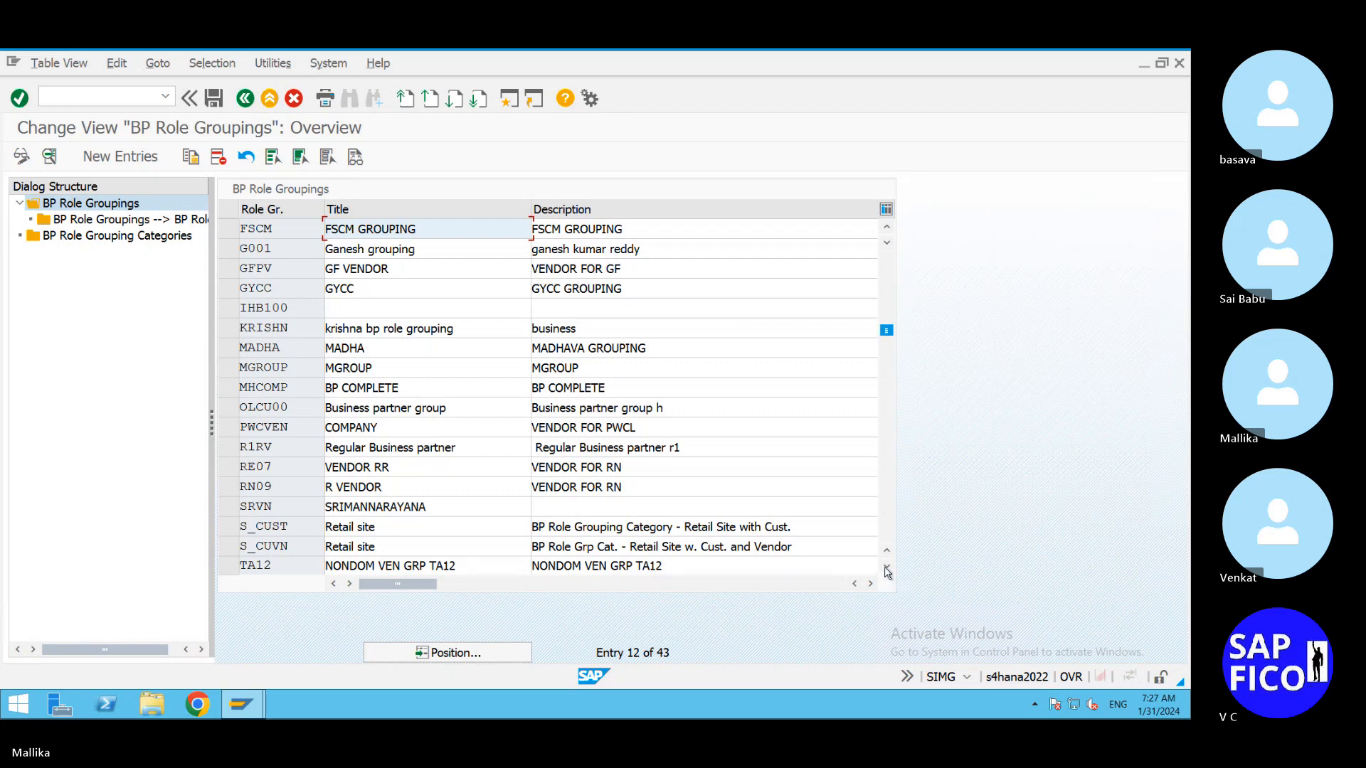
pyautogui.click(887, 569)
pyautogui.click(887, 569)
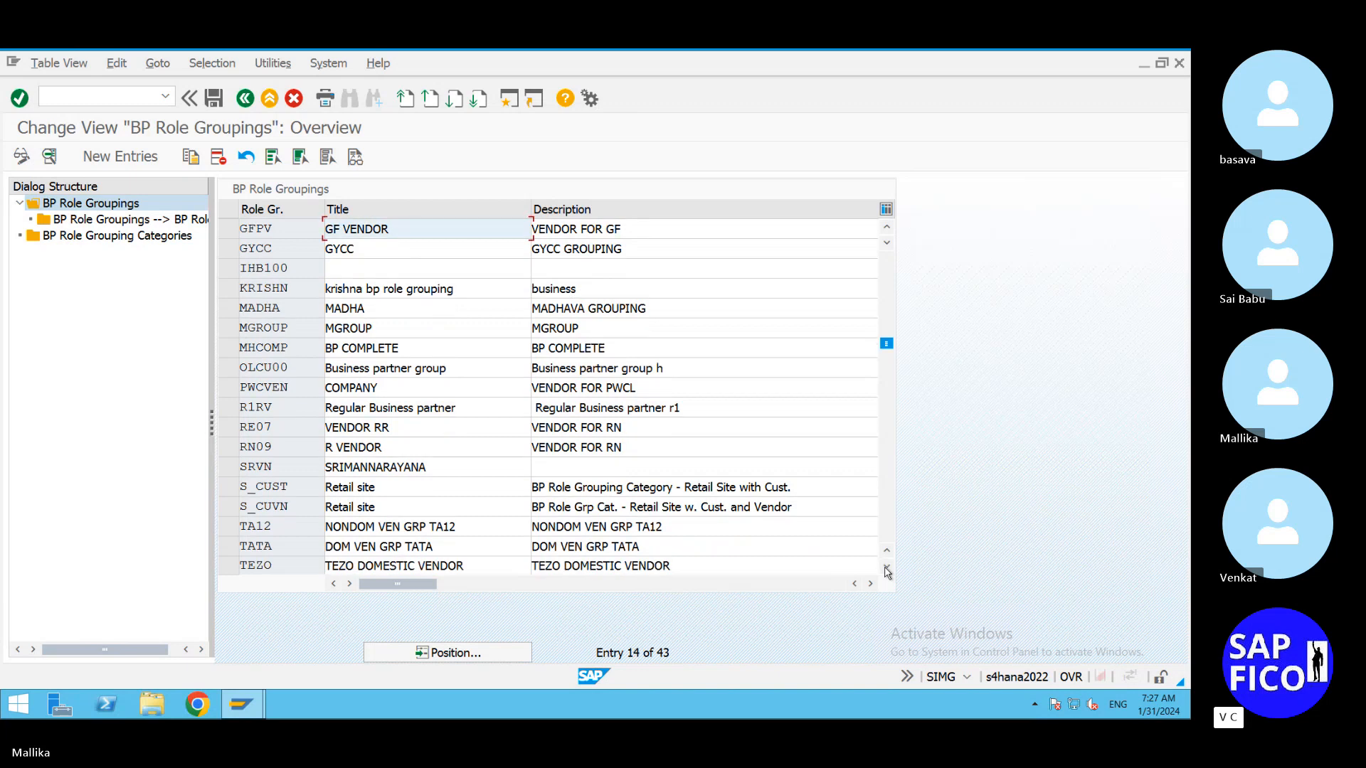
# Step: Examine the remaining BP Role Groupings entries through ZY202 and return to the beginning of the list
pyautogui.click(887, 569)
pyautogui.click(887, 569)
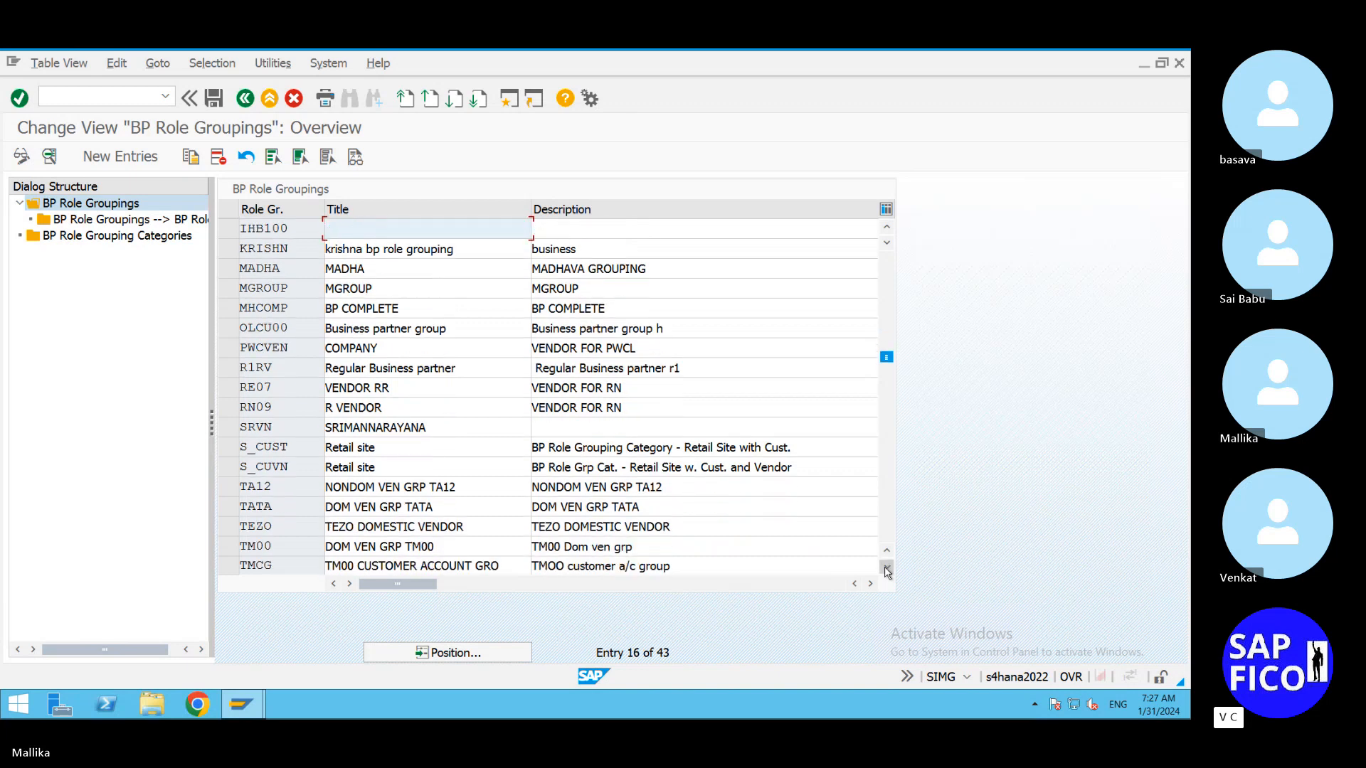
pyautogui.click(888, 569)
pyautogui.click(887, 569)
pyautogui.click(887, 569)
pyautogui.click(887, 569)
pyautogui.click(887, 570)
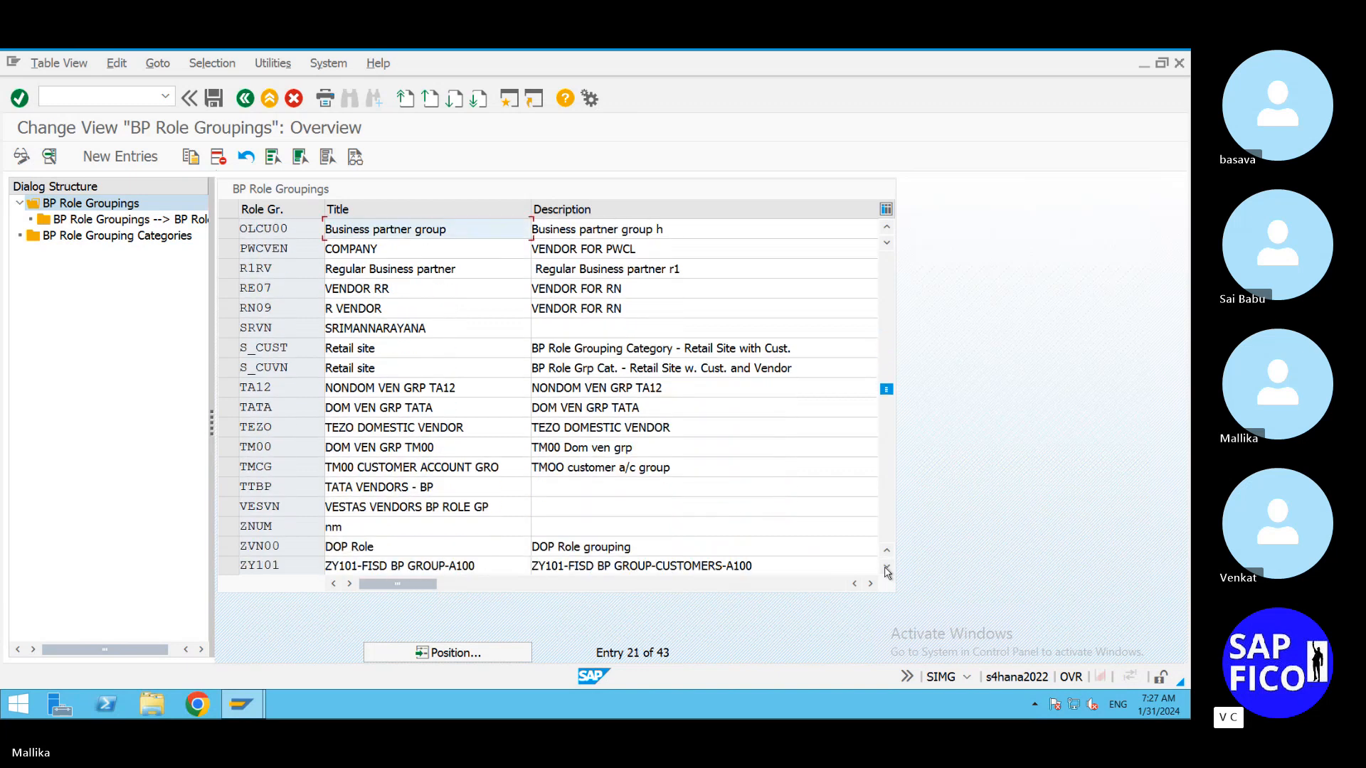
pyautogui.click(887, 569)
pyautogui.click(888, 569)
pyautogui.click(887, 569)
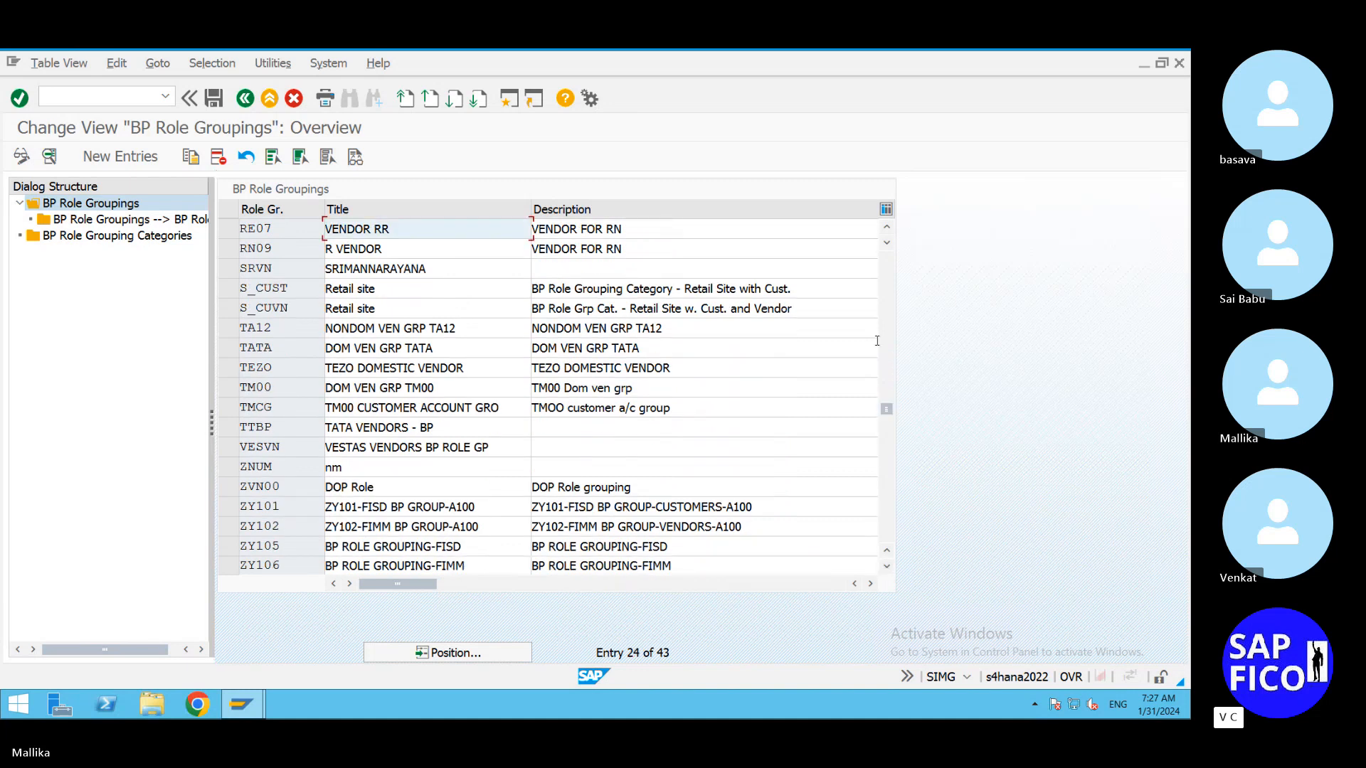
pyautogui.click(887, 244)
pyautogui.click(887, 243)
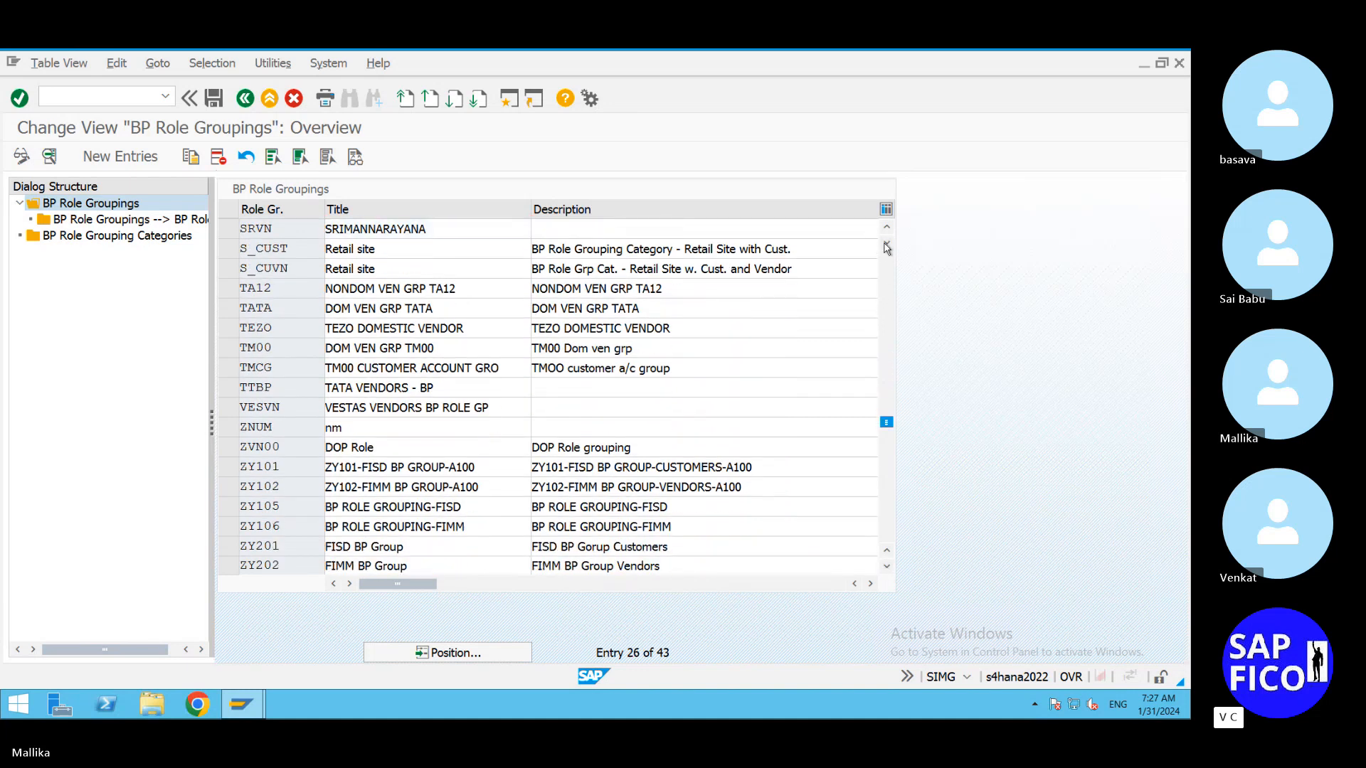
pyautogui.click(887, 243)
pyautogui.click(887, 244)
pyautogui.click(887, 245)
pyautogui.click(886, 246)
pyautogui.click(886, 245)
pyautogui.click(886, 246)
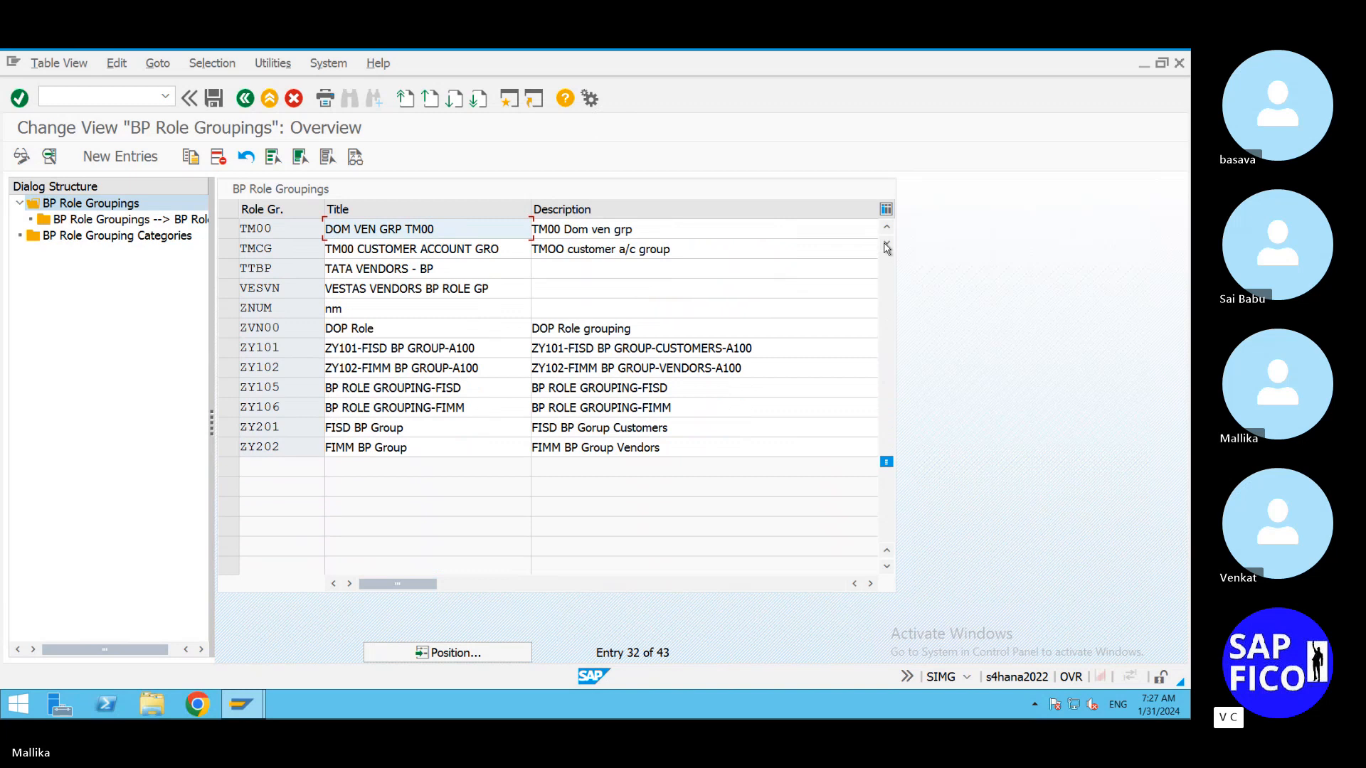
pyautogui.moveTo(887, 462); pyautogui.dragTo(903, 222)
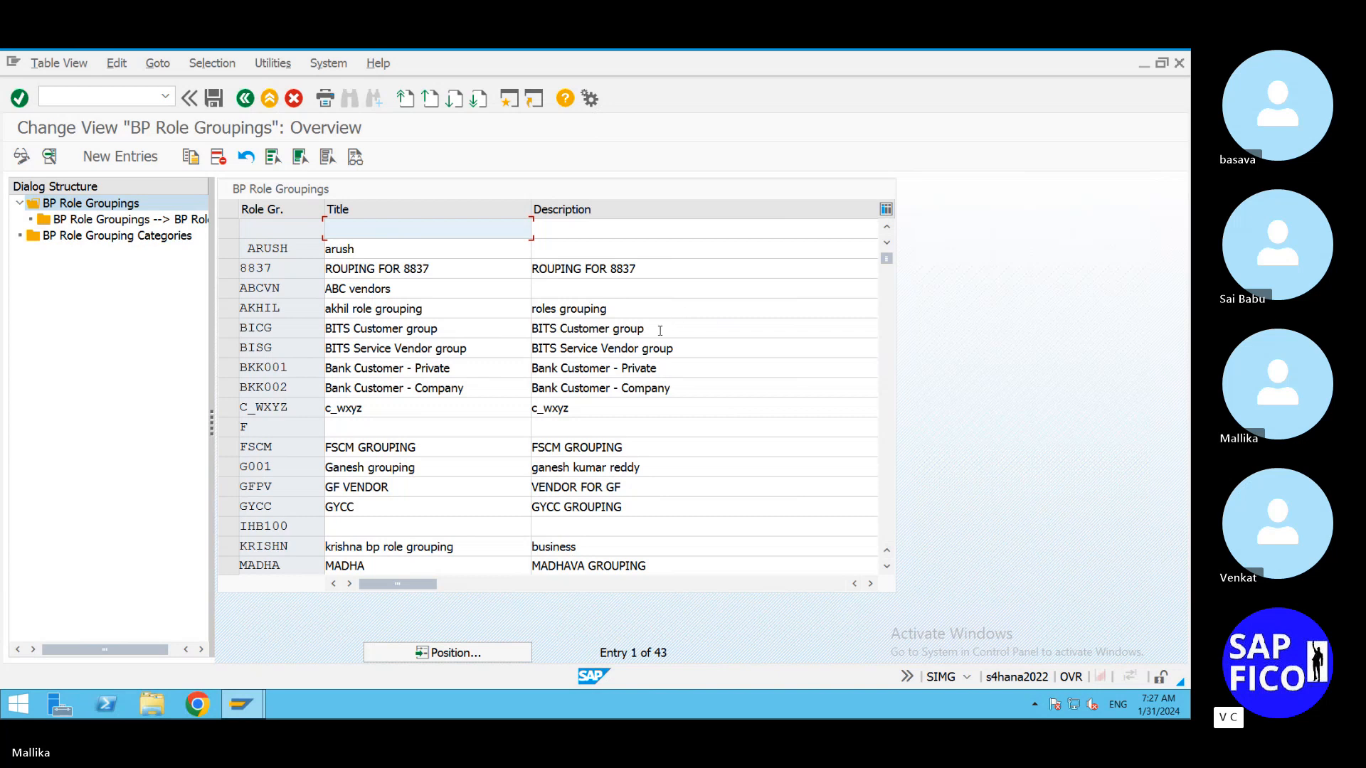
# Step: Open the BP roles assigned to the role grouping listed after ABCVN, and try to open the details of role FLVN00
pyautogui.doubleClick(285, 307)
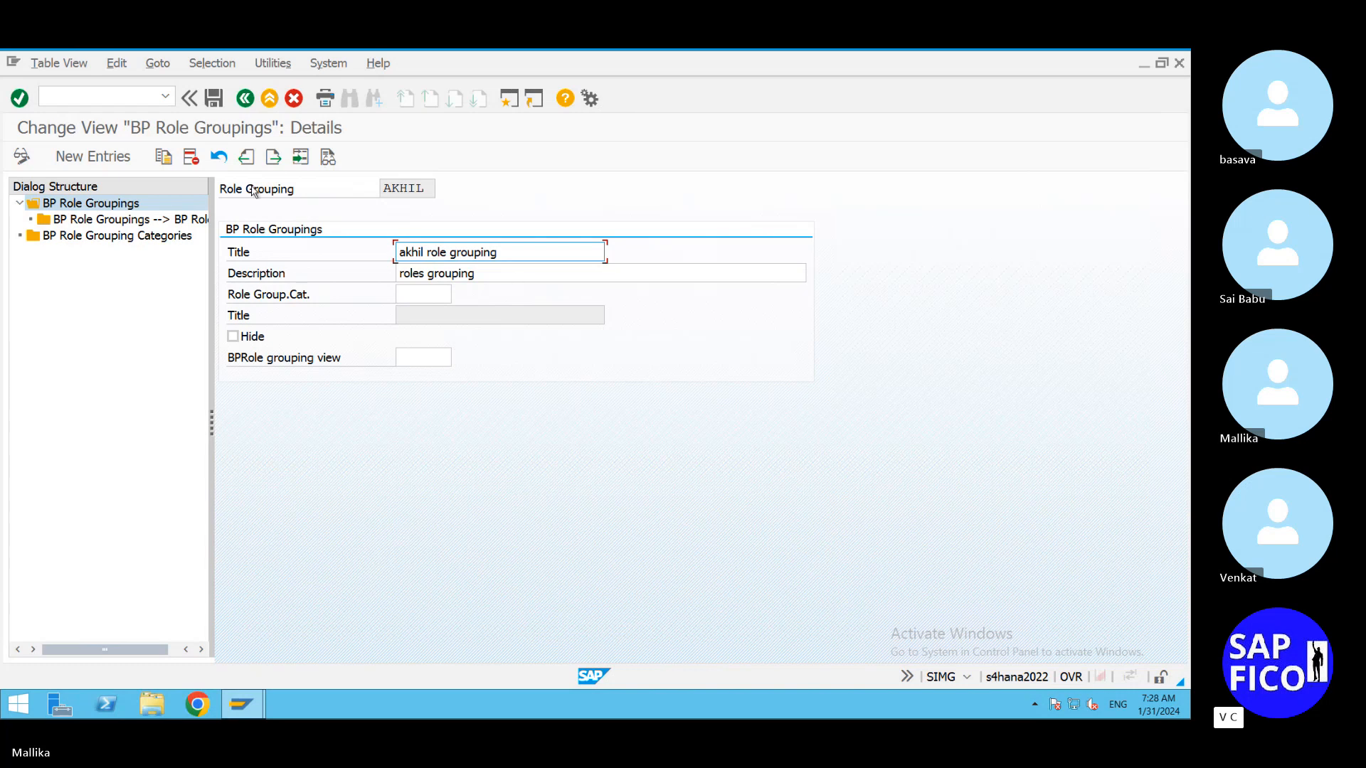
pyautogui.doubleClick(175, 222)
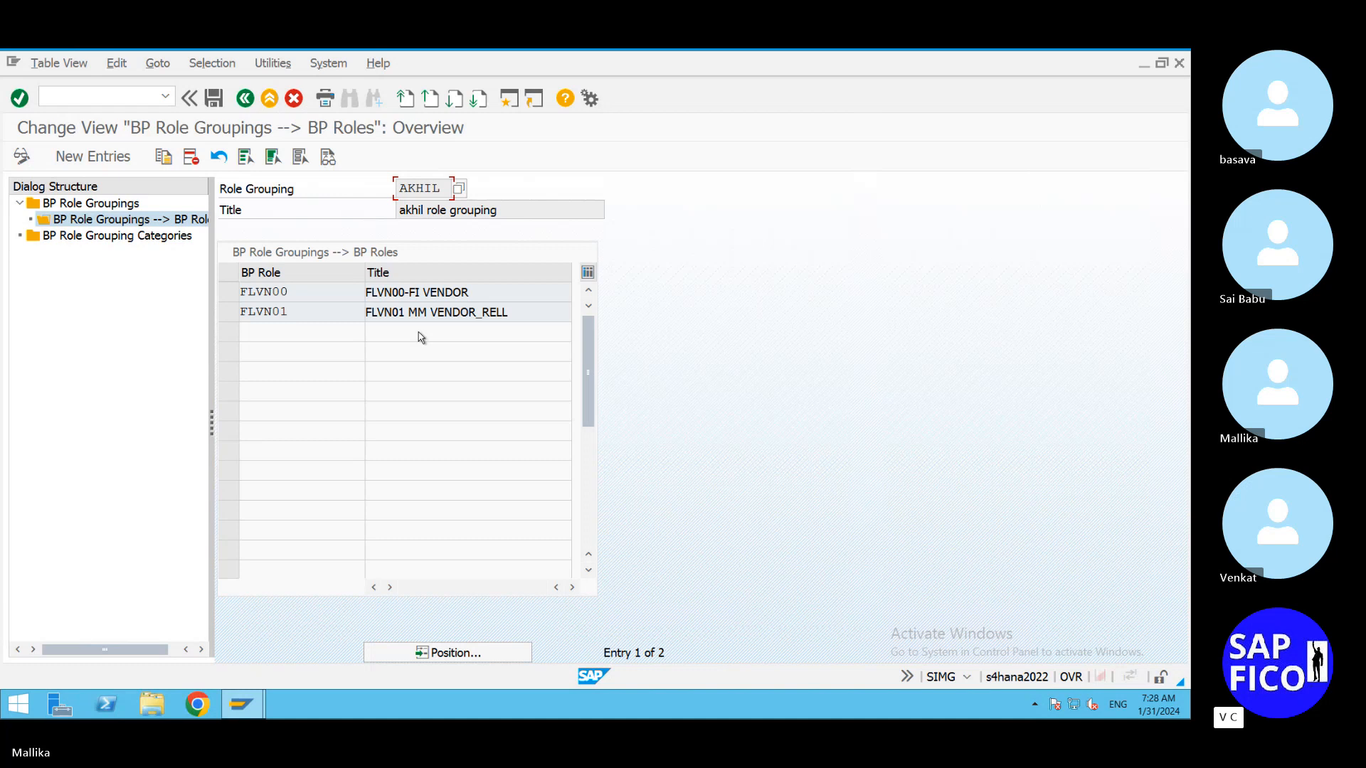
pyautogui.click(302, 297)
pyautogui.doubleClick(302, 297)
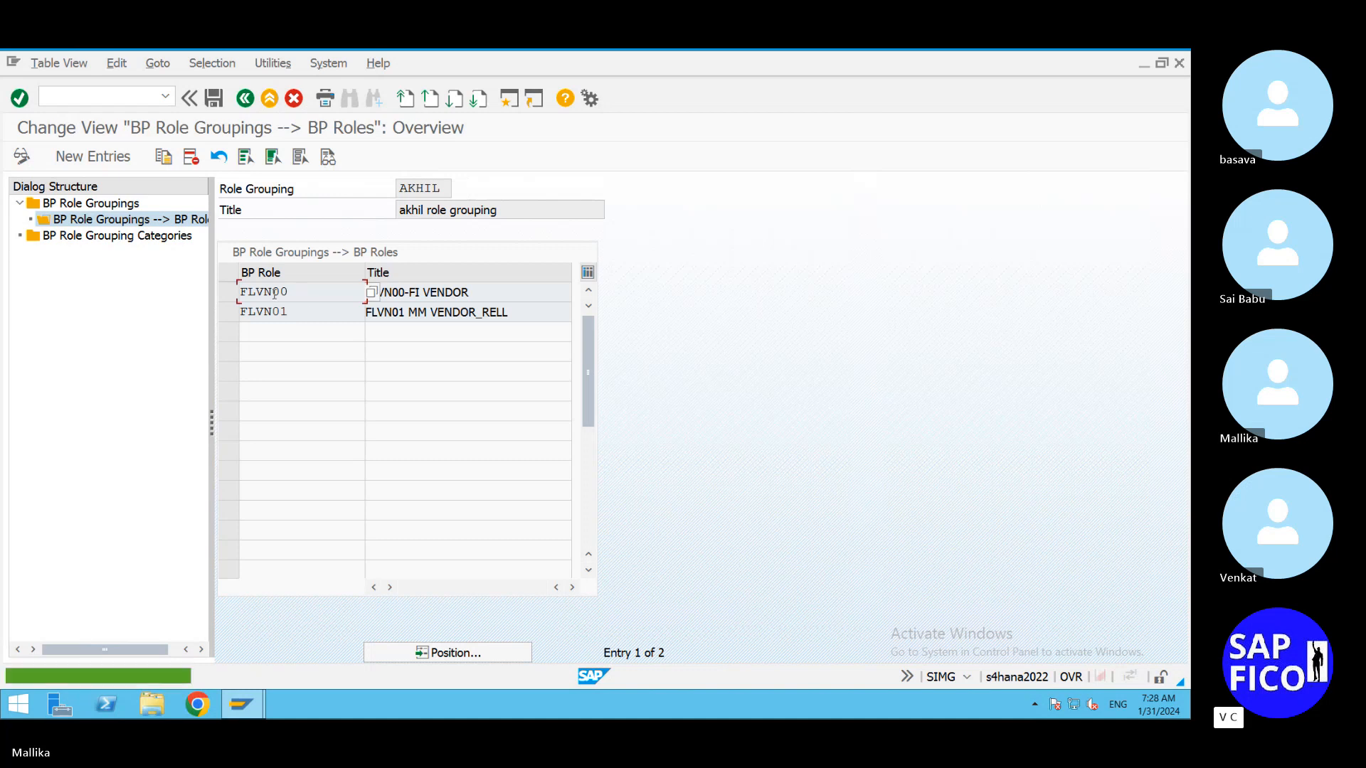
pyautogui.click(233, 293)
pyautogui.doubleClick(302, 291)
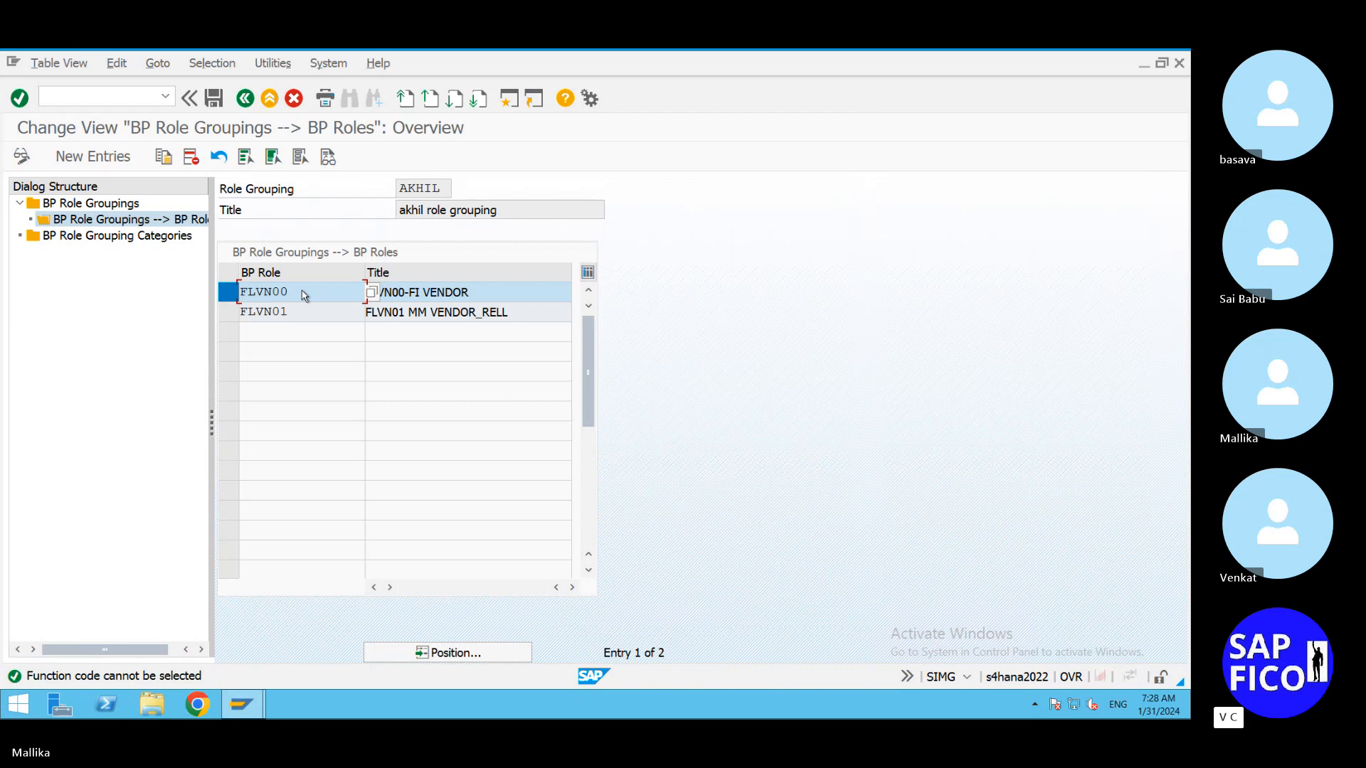
pyautogui.click(231, 297)
pyautogui.click(231, 298)
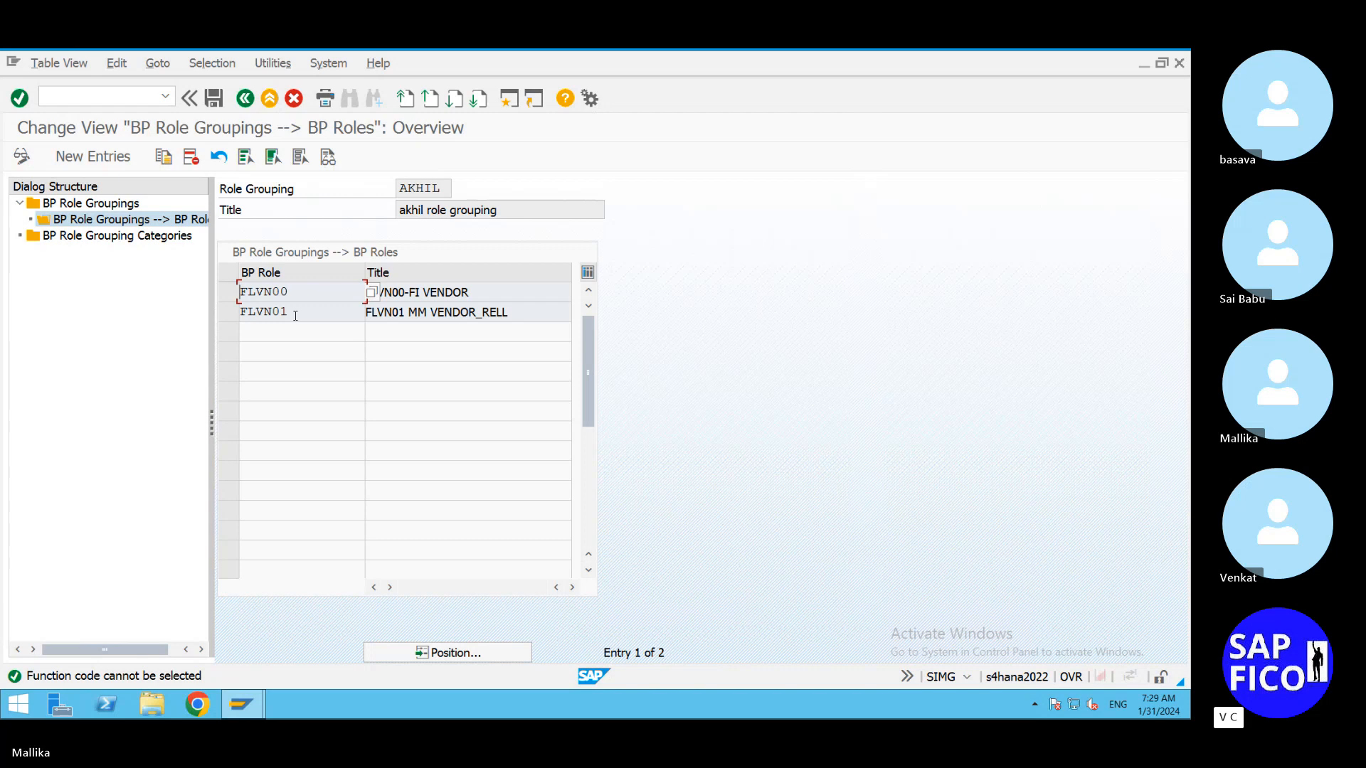
pyautogui.click(204, 451)
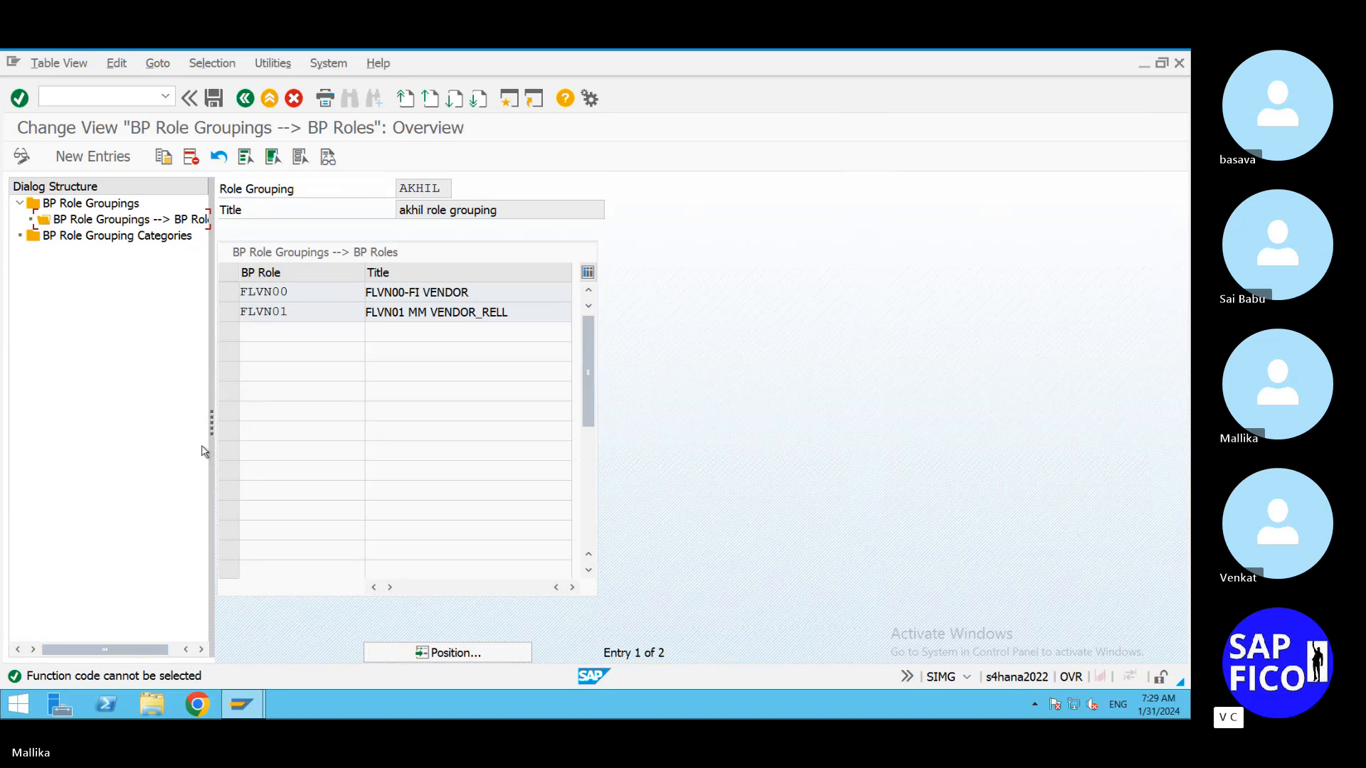
# Step: View the blank new-entries table for the grouping's BP roles and the BP Role Grouping Categories, returning to the grouping's details
pyautogui.click(104, 157)
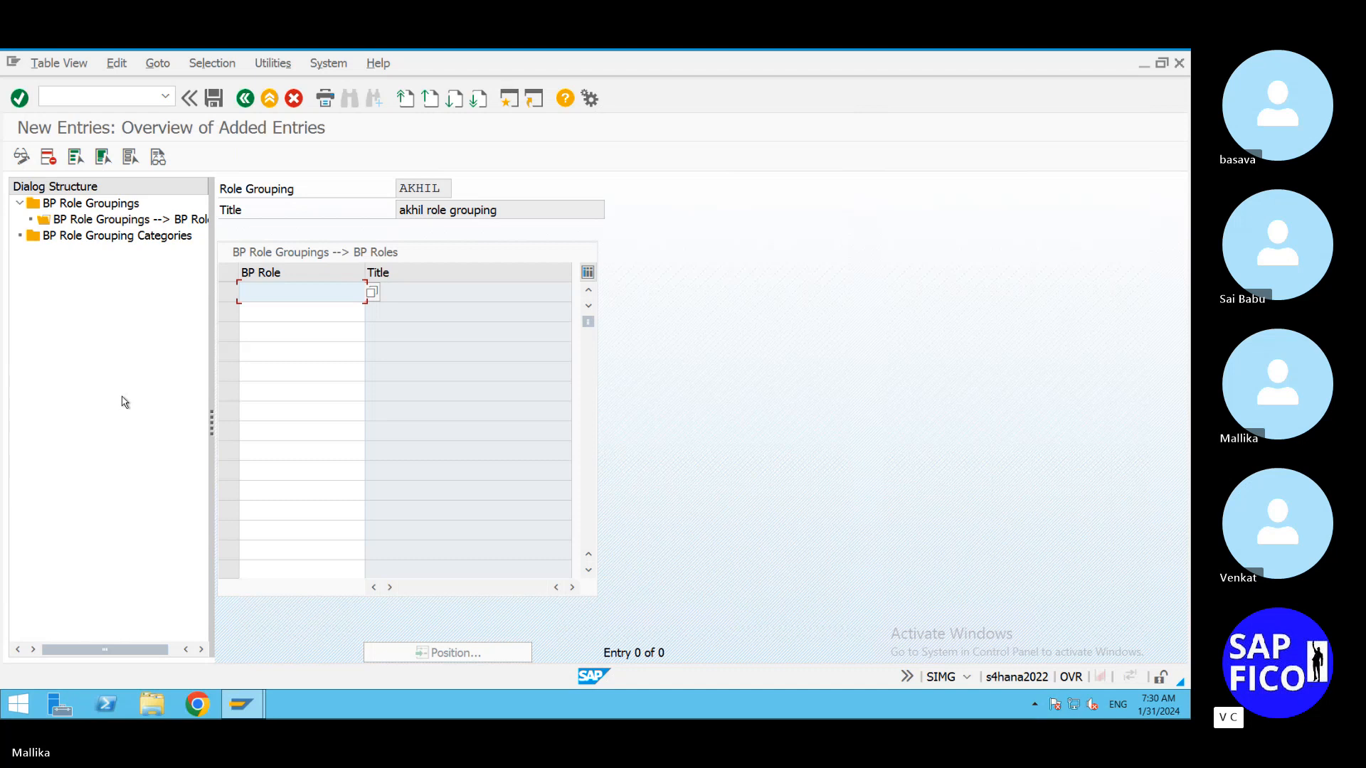
pyautogui.click(158, 239)
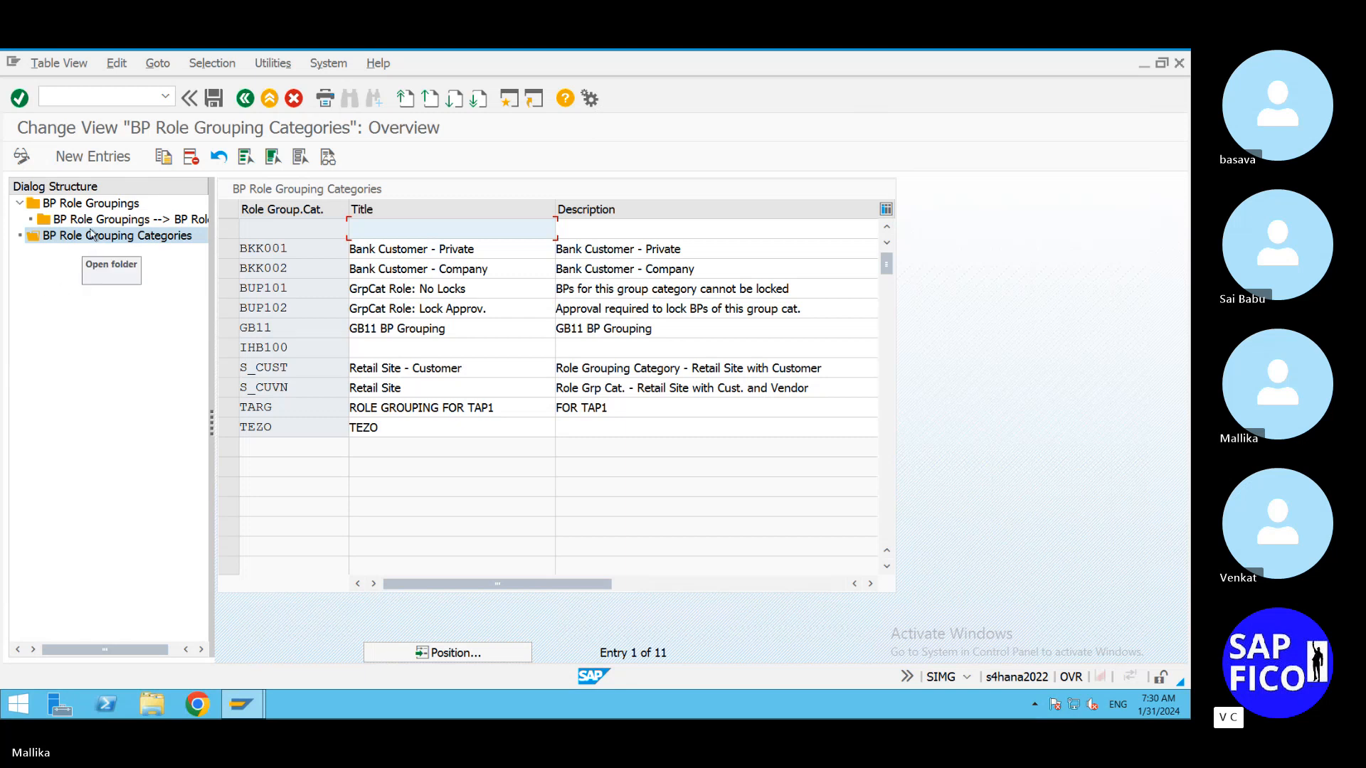
pyautogui.click(107, 207)
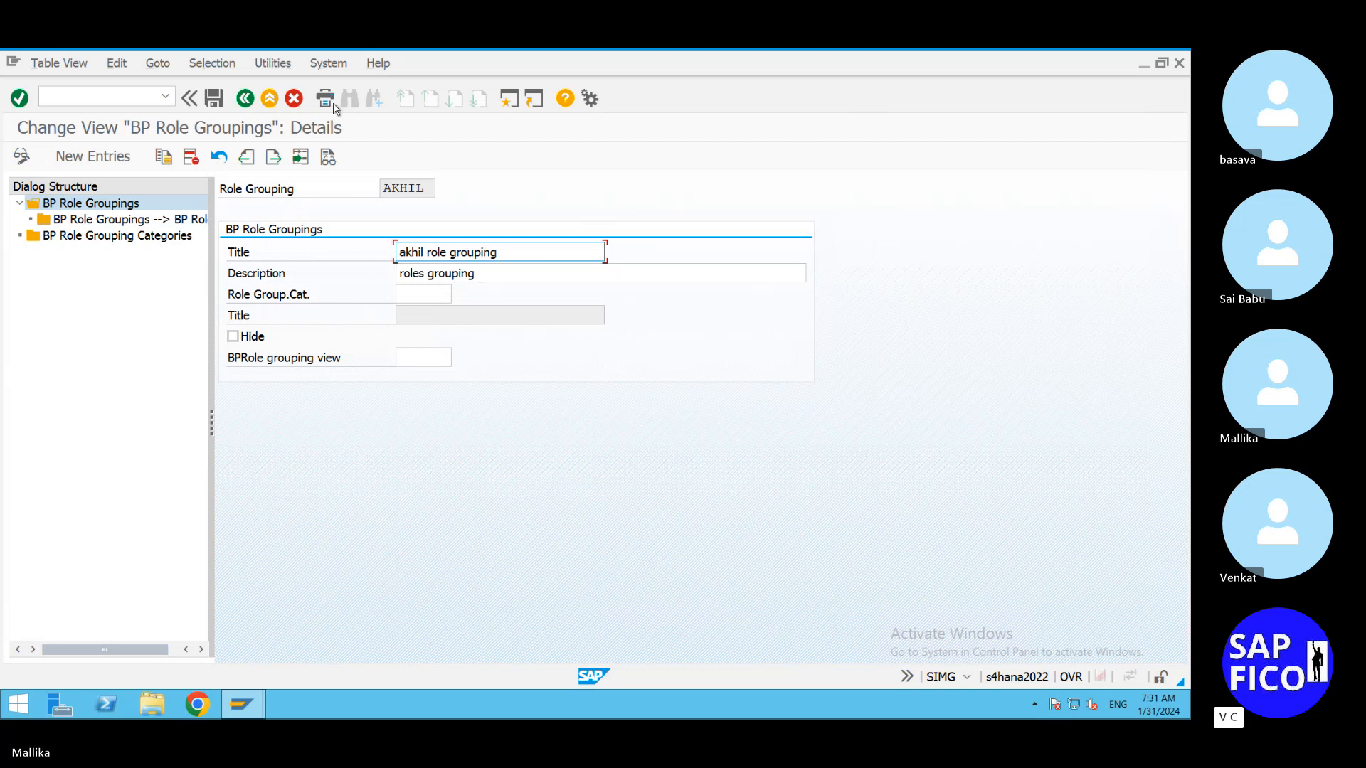
# Step: Return to the IMG, open Define BP Role Exclusion Groups and examine the BP roles and permitted transitions of exclusion group ZY103
pyautogui.click(246, 101)
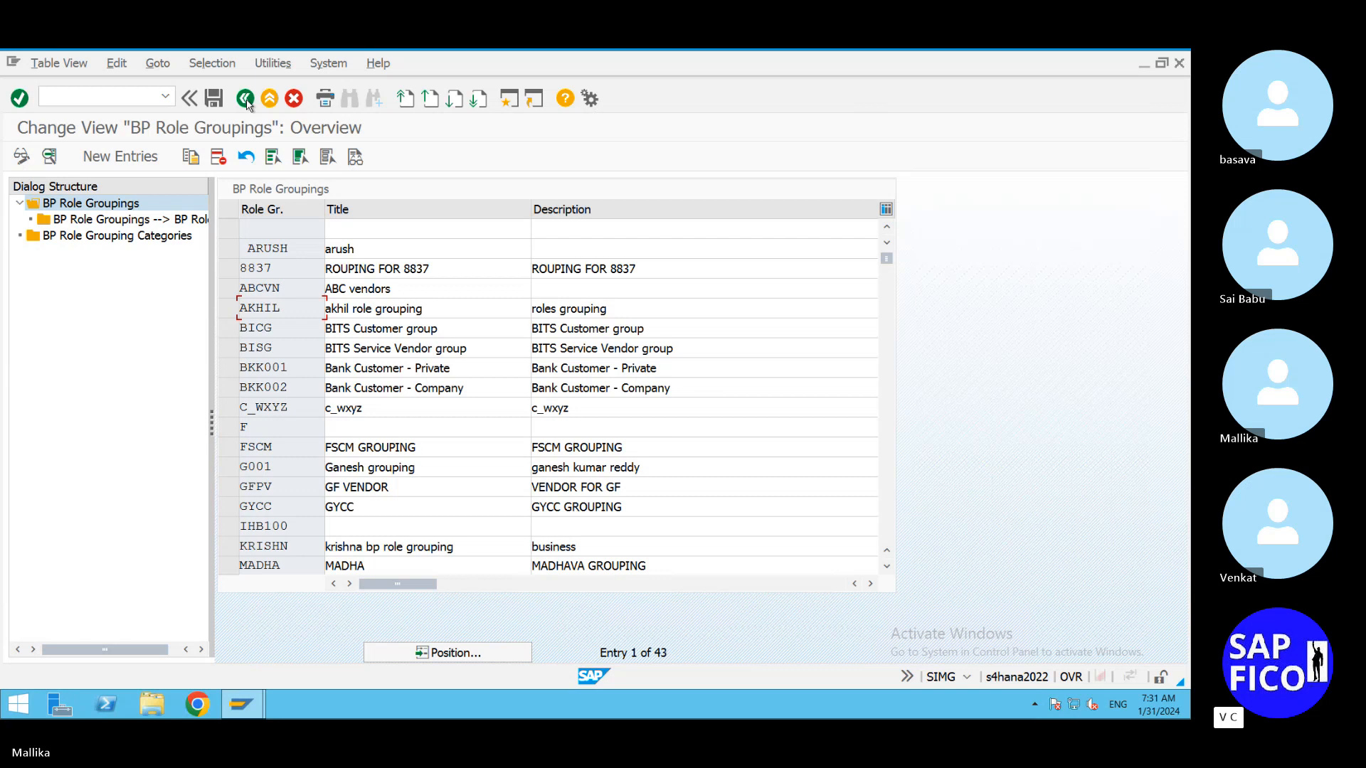
pyautogui.click(244, 99)
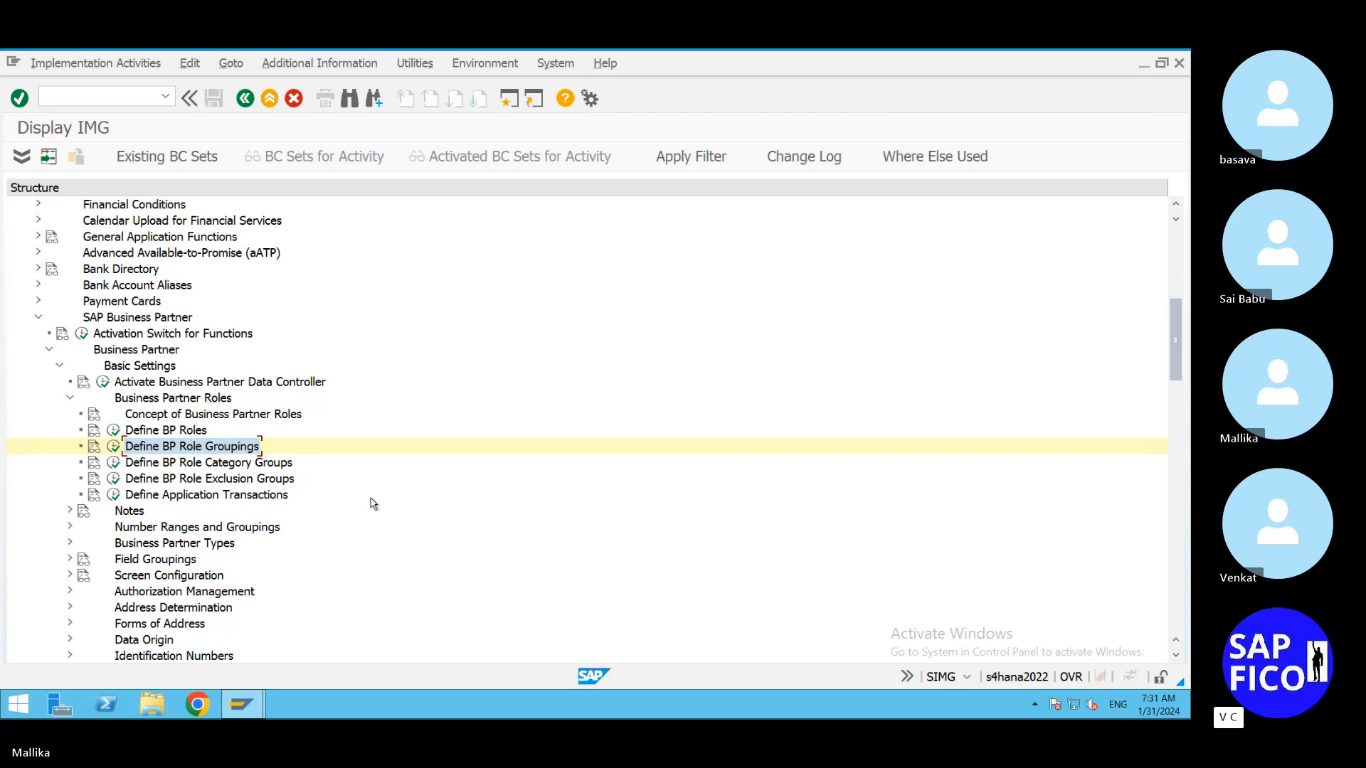
pyautogui.click(114, 479)
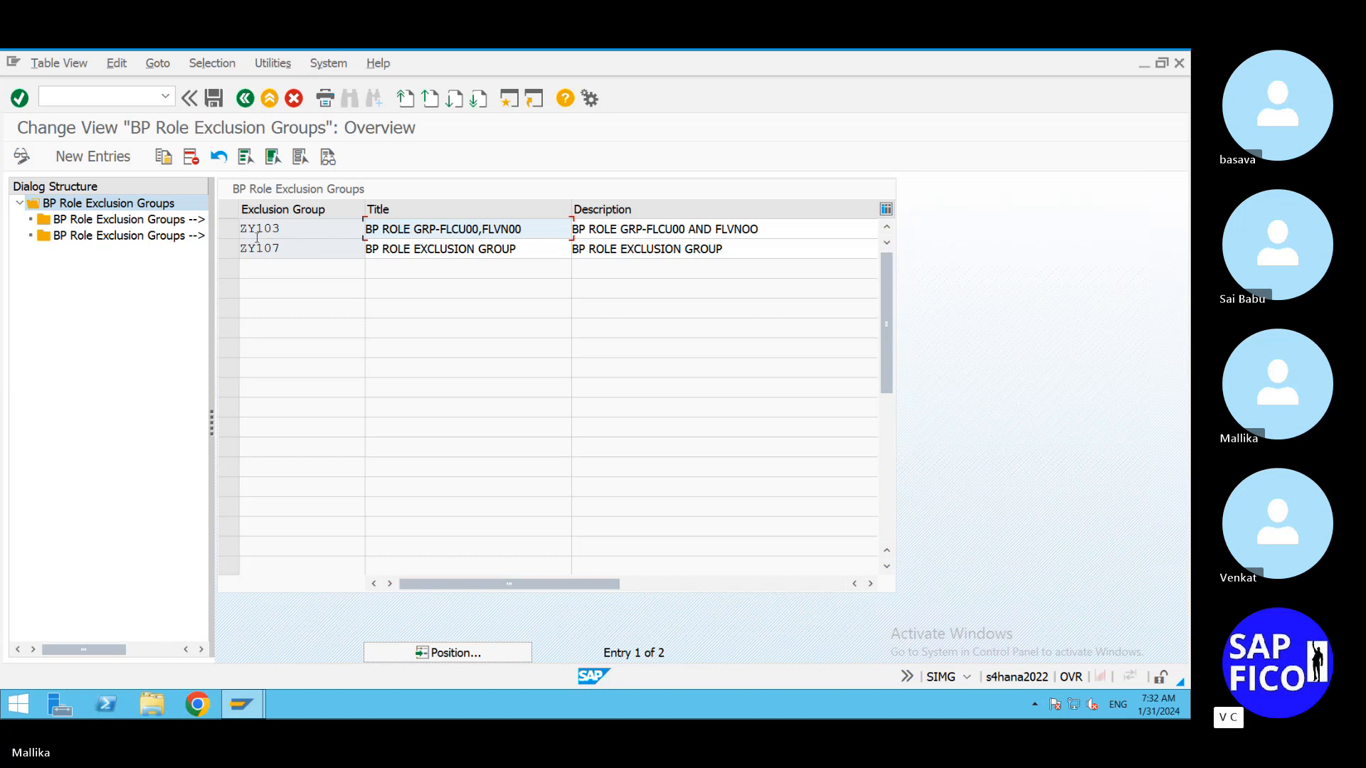
pyautogui.doubleClick(172, 221)
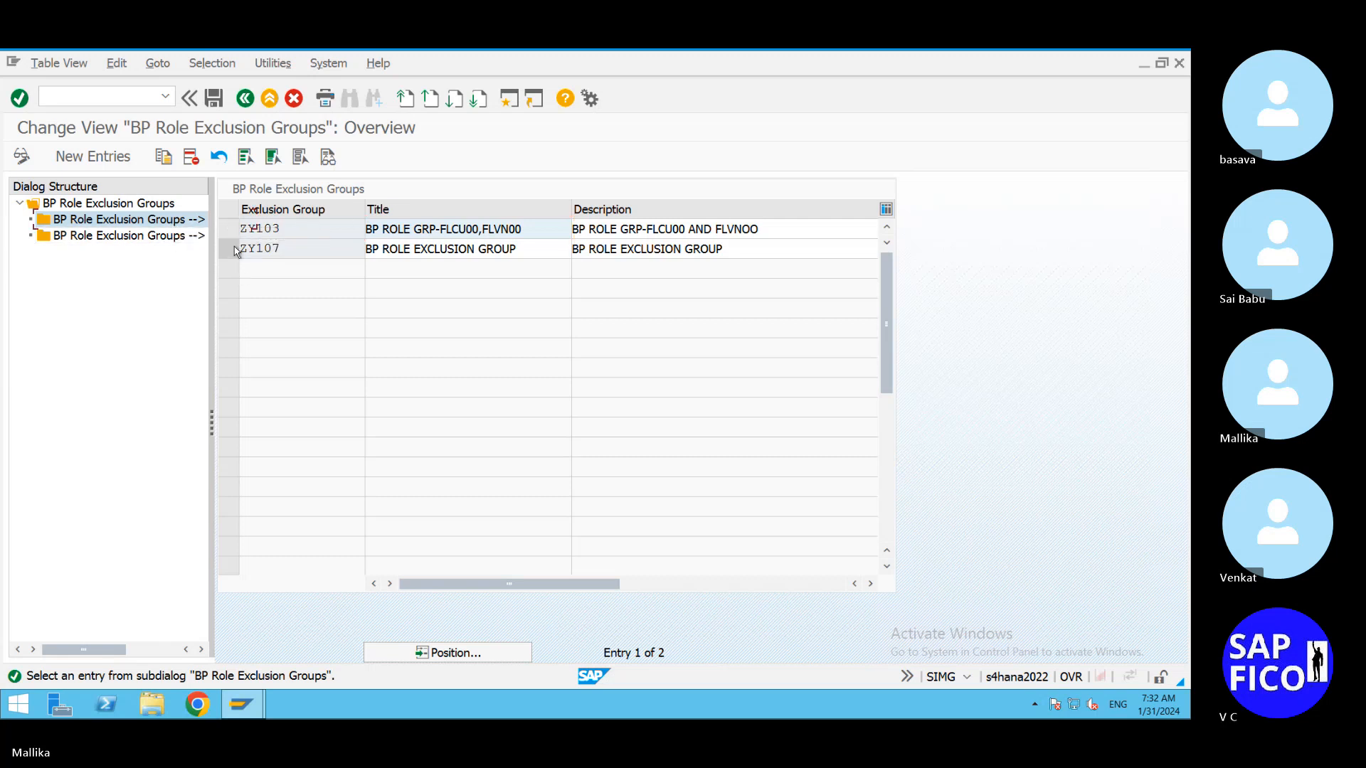
pyautogui.click(231, 232)
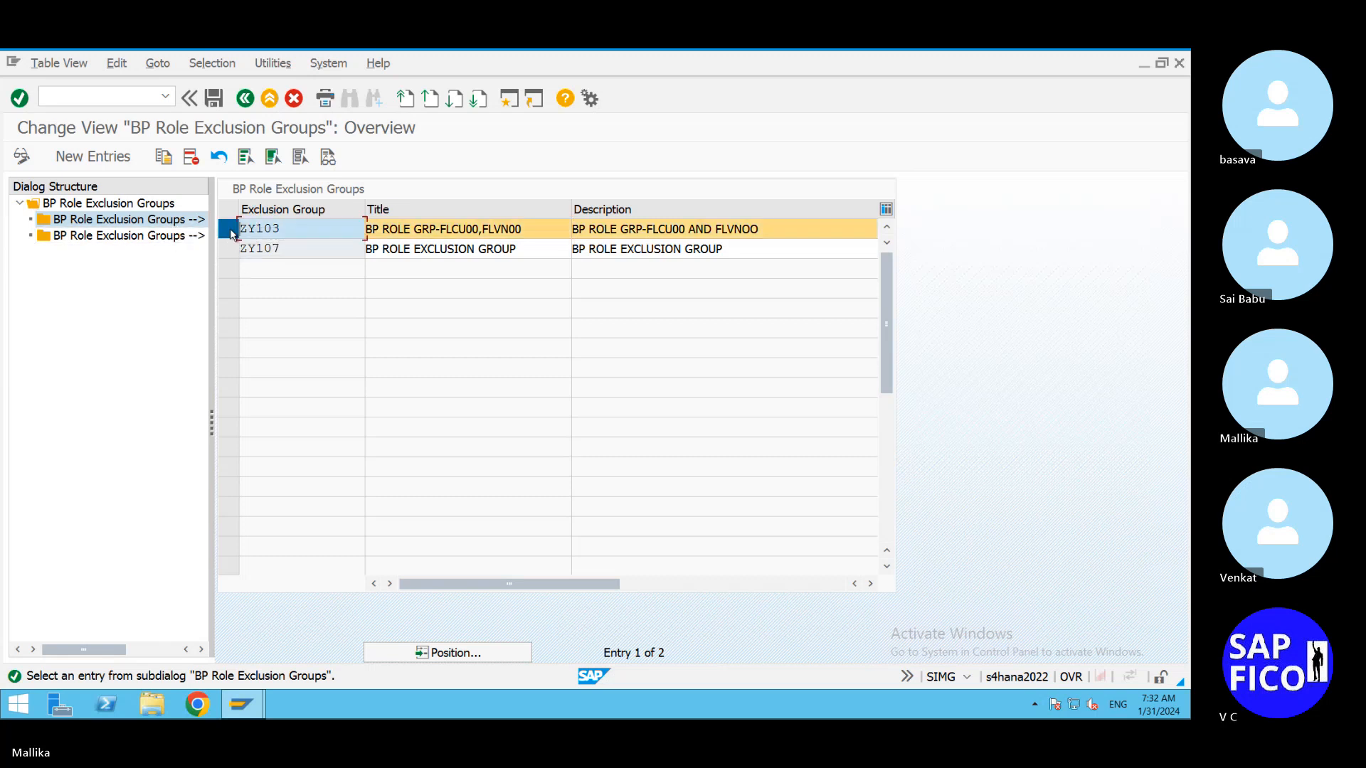
pyautogui.doubleClick(178, 225)
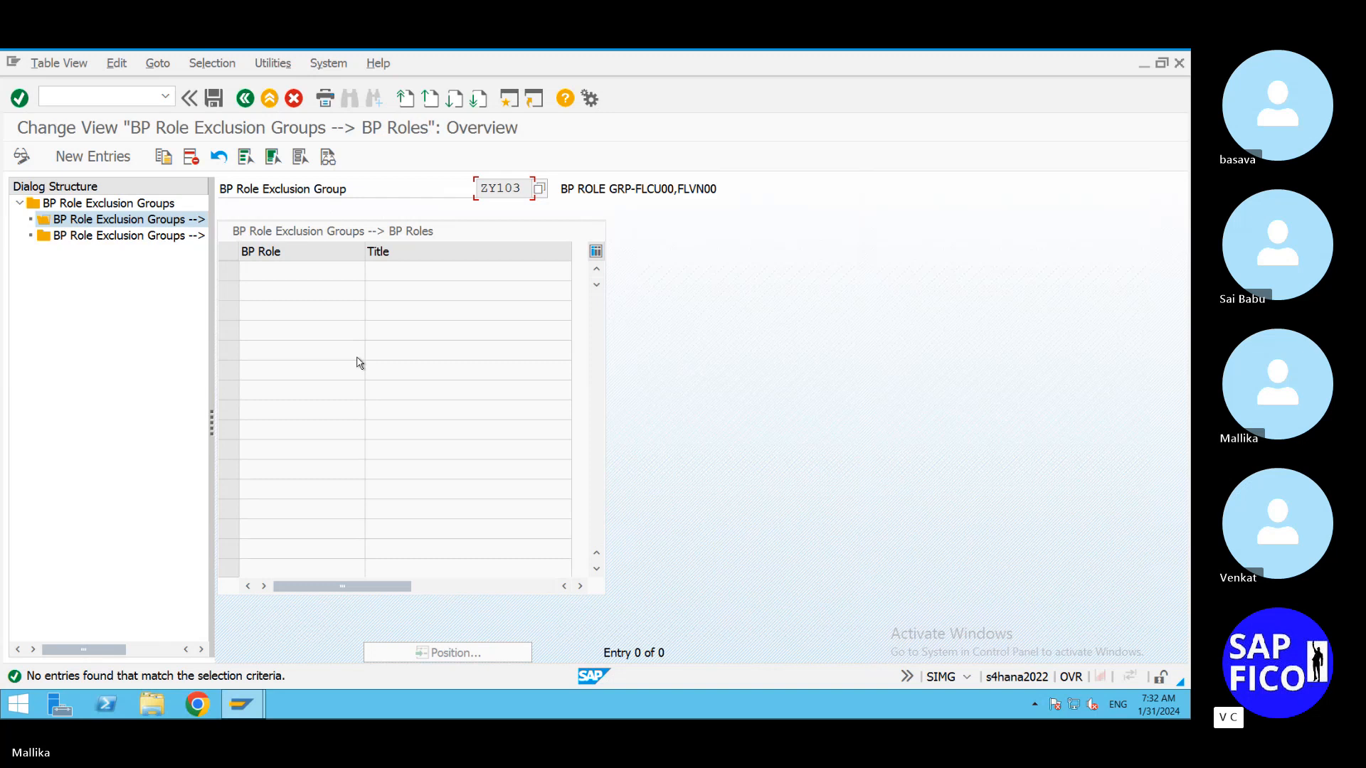
pyautogui.doubleClick(167, 240)
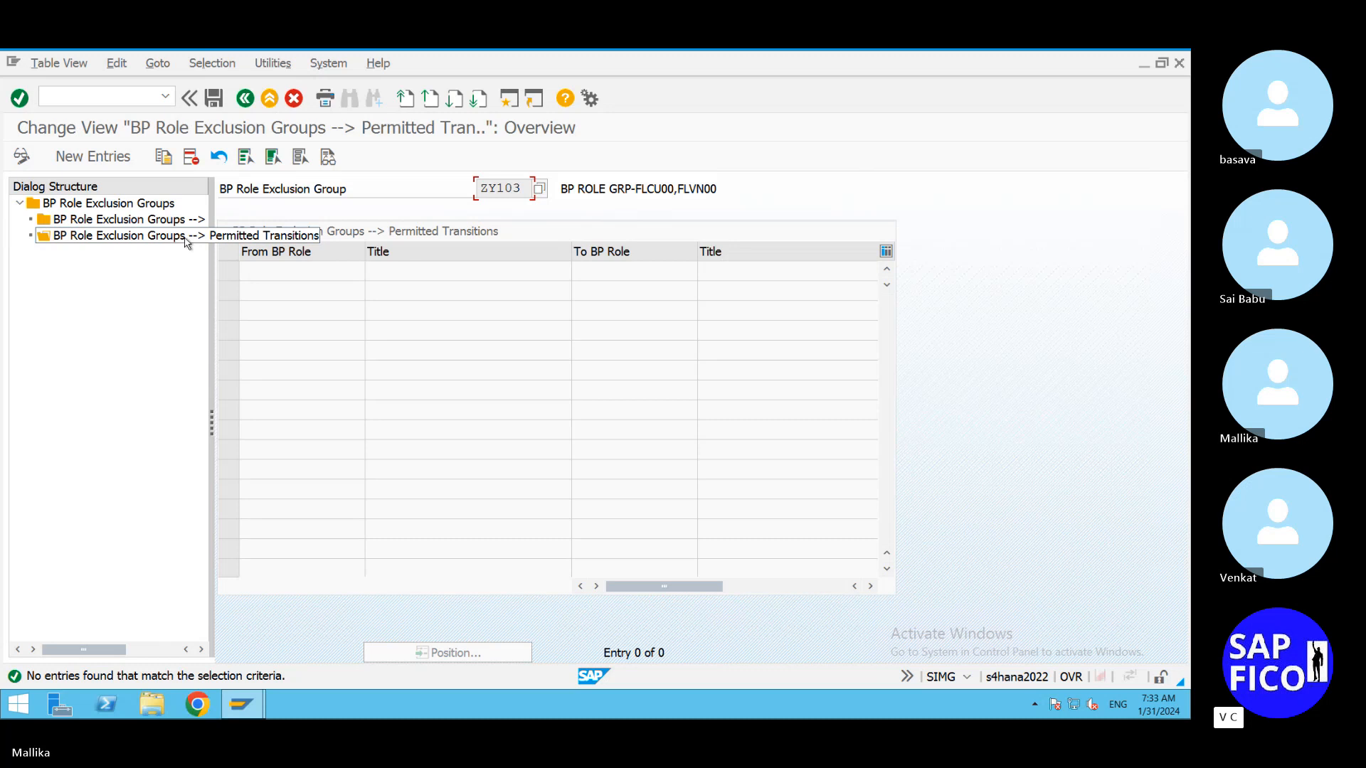
# Step: Return to the IMG and open Define BP Role Category Groups to view the role grouping categories
pyautogui.click(244, 98)
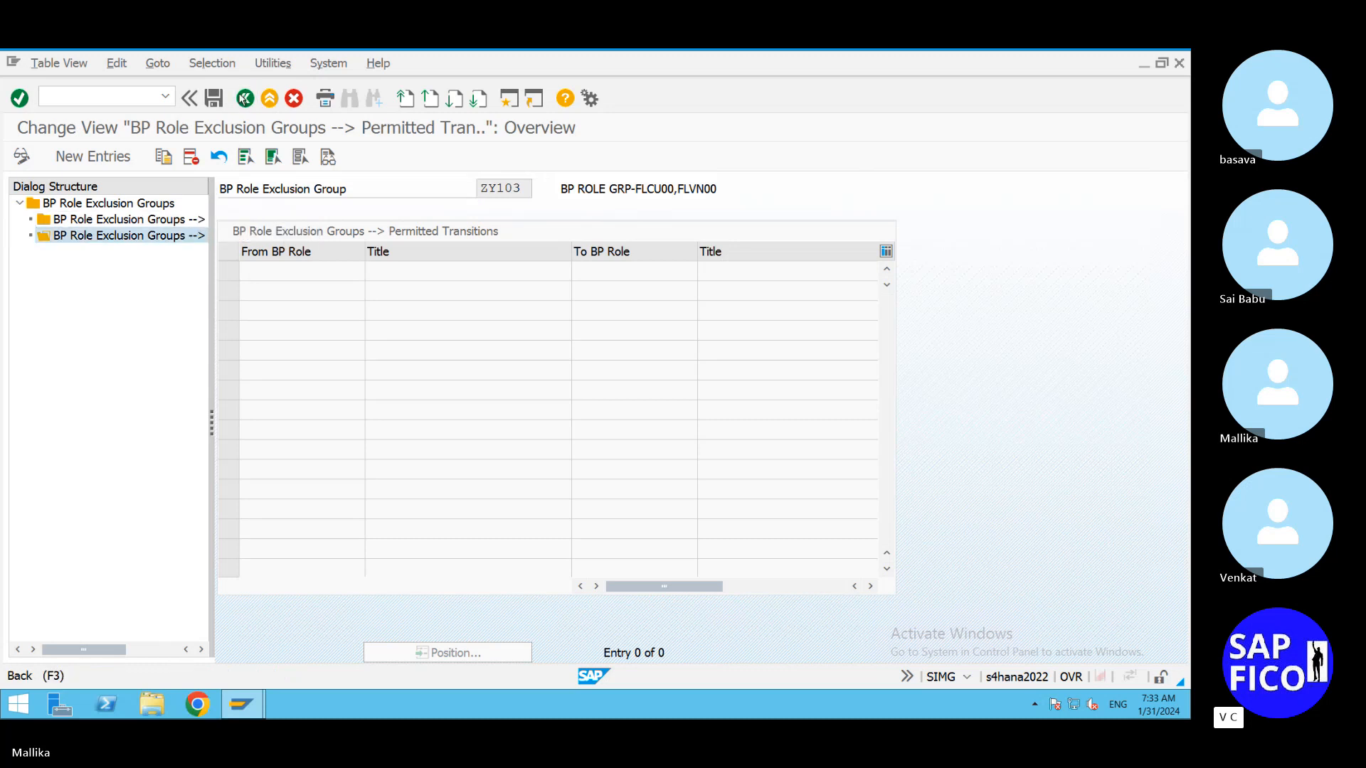
pyautogui.click(244, 98)
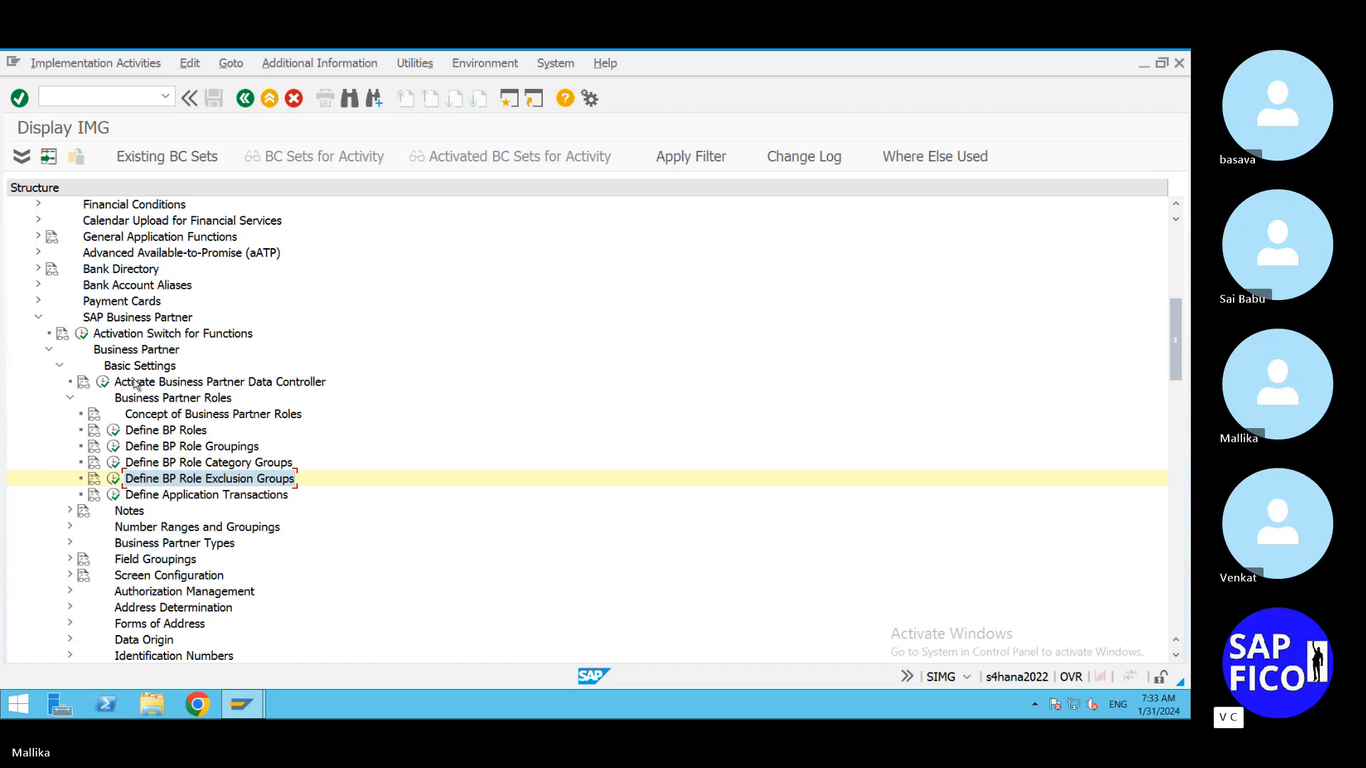
pyautogui.click(113, 463)
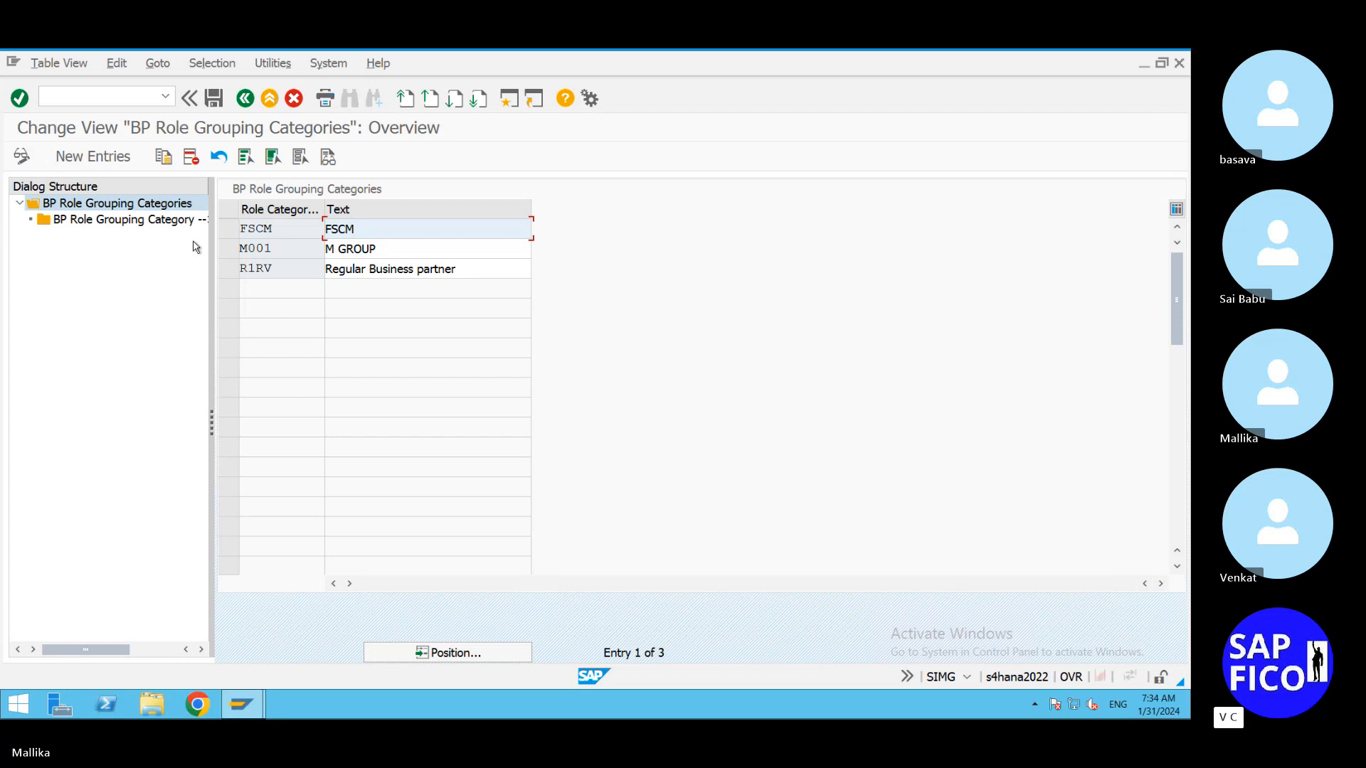
# Step: Return to the IMG, open Define BP Roles and display the BP Role Categories overview
pyautogui.click(245, 99)
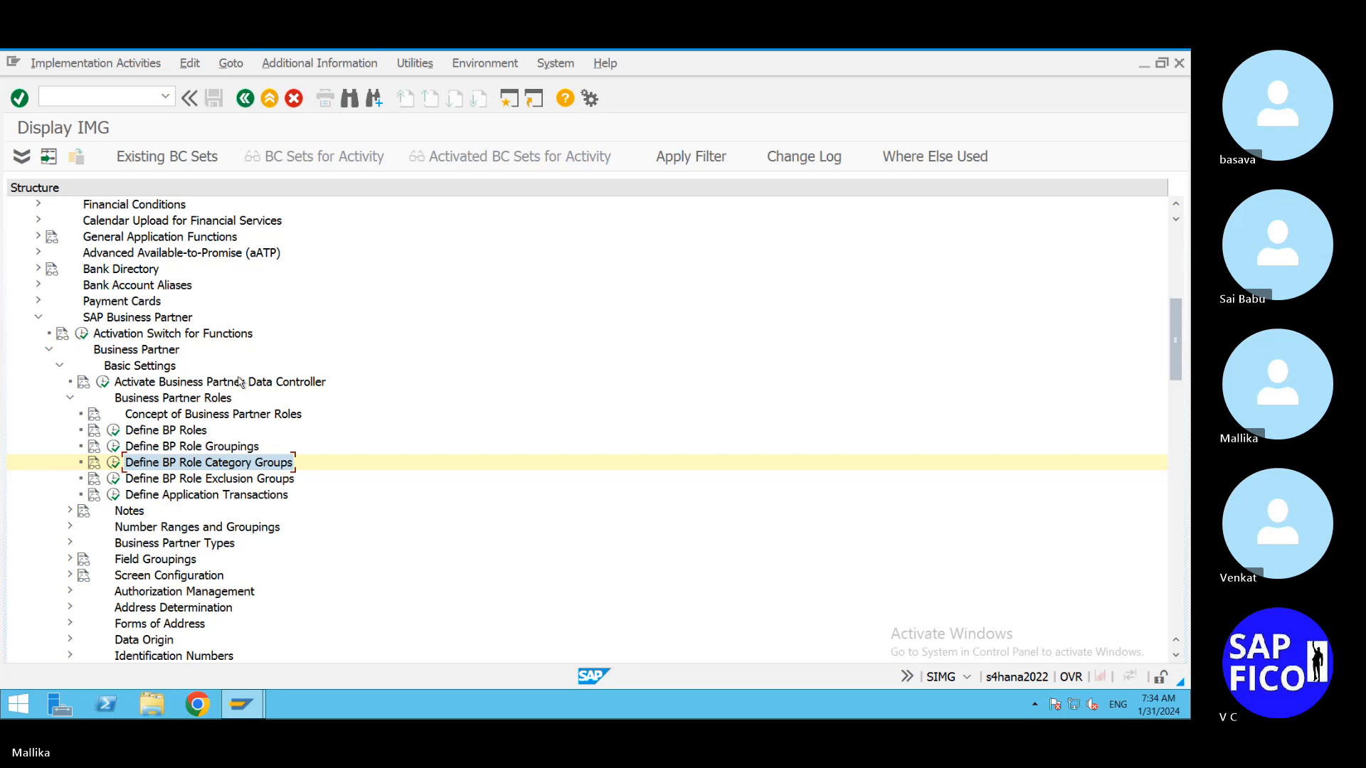
pyautogui.click(113, 431)
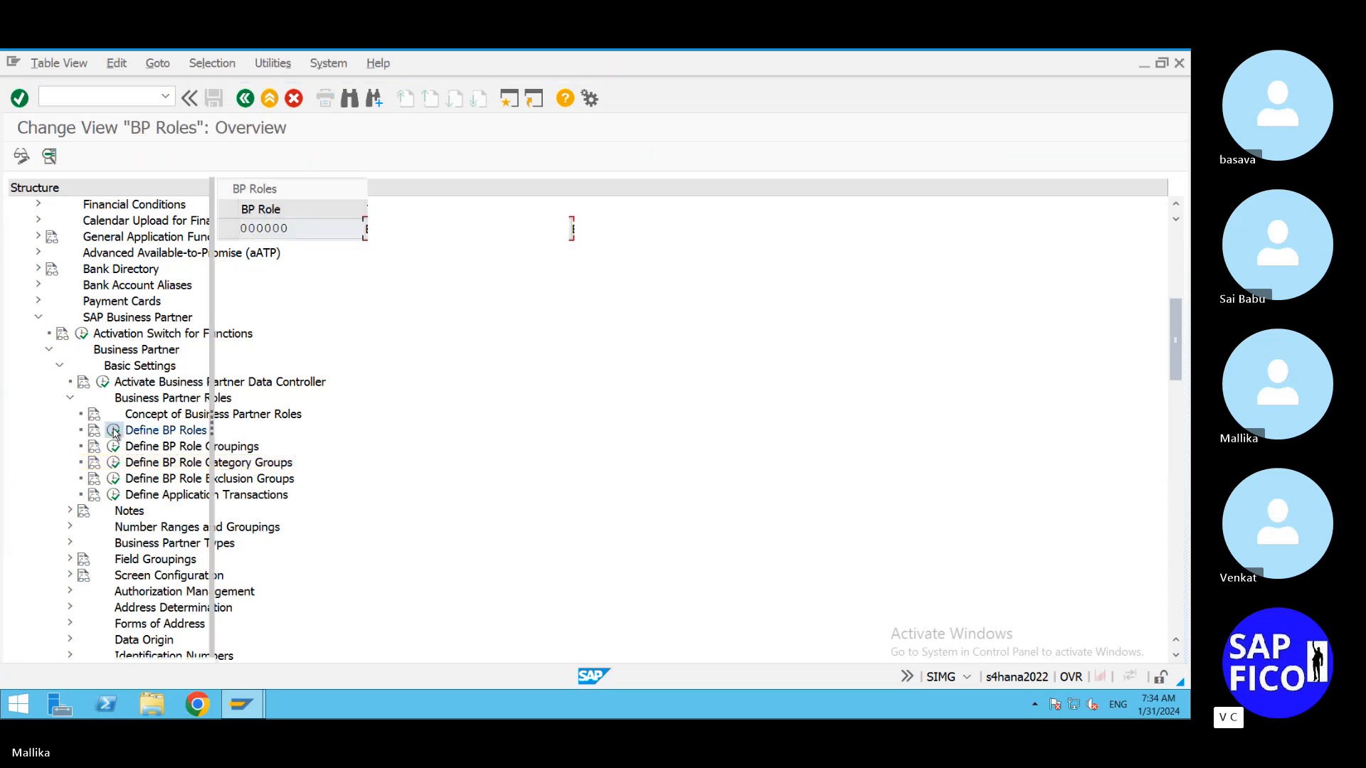
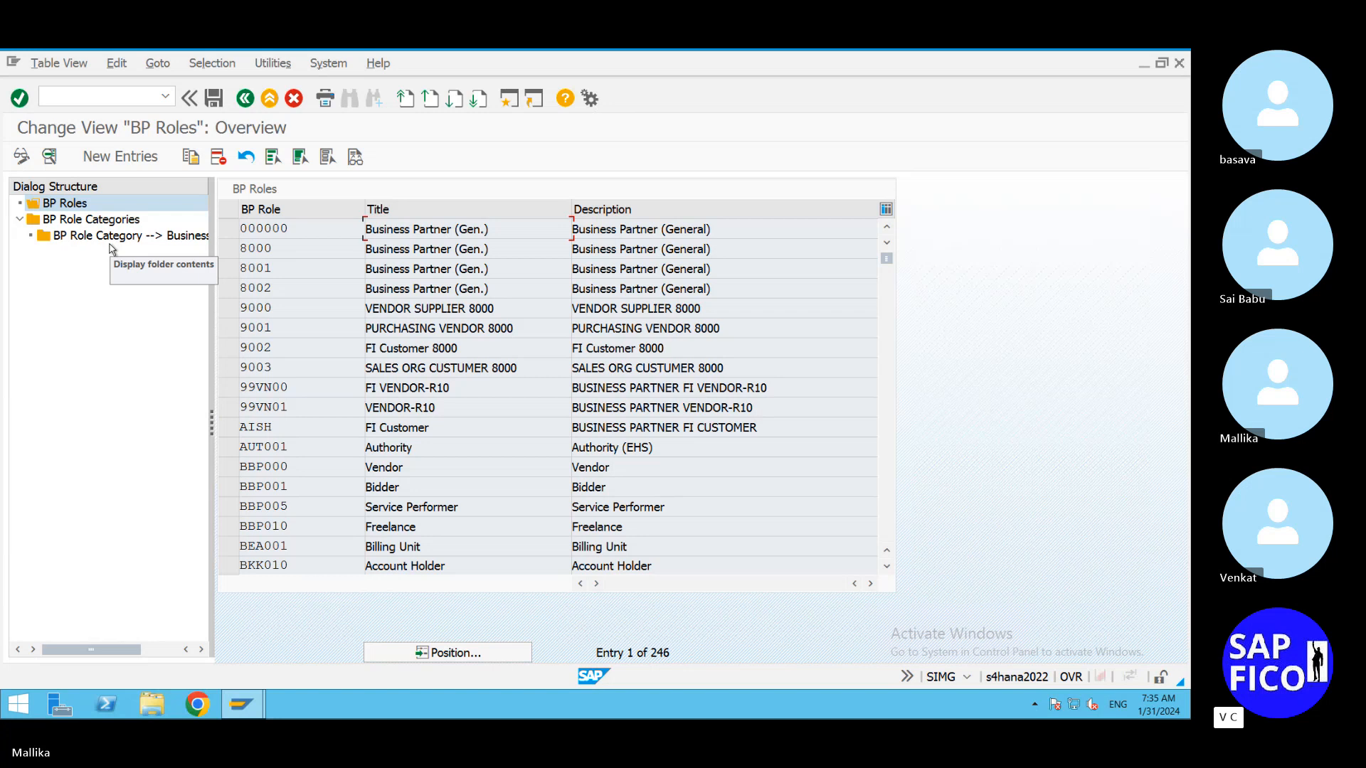
pyautogui.click(105, 221)
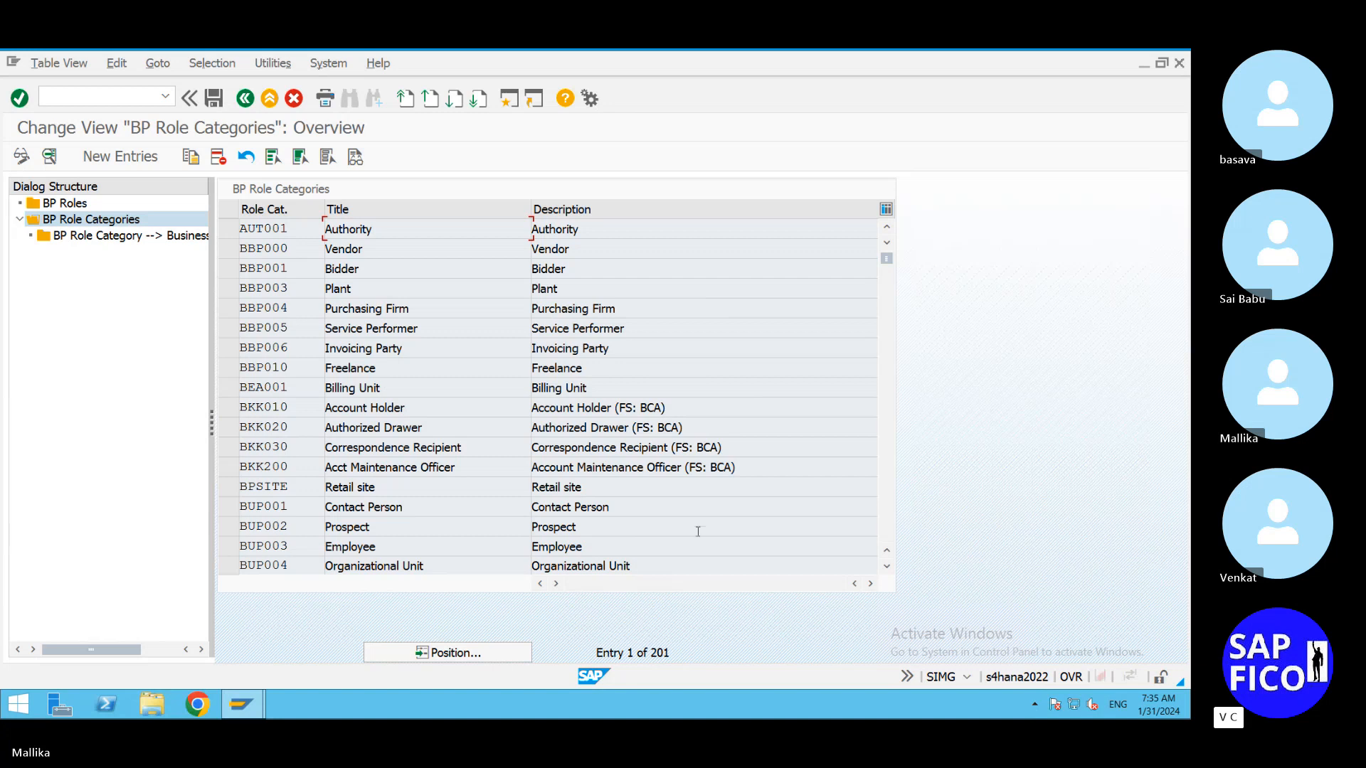
# Step: Look up role category FLVN00 in the BP Role Categories list and open its details
pyautogui.click(508, 650)
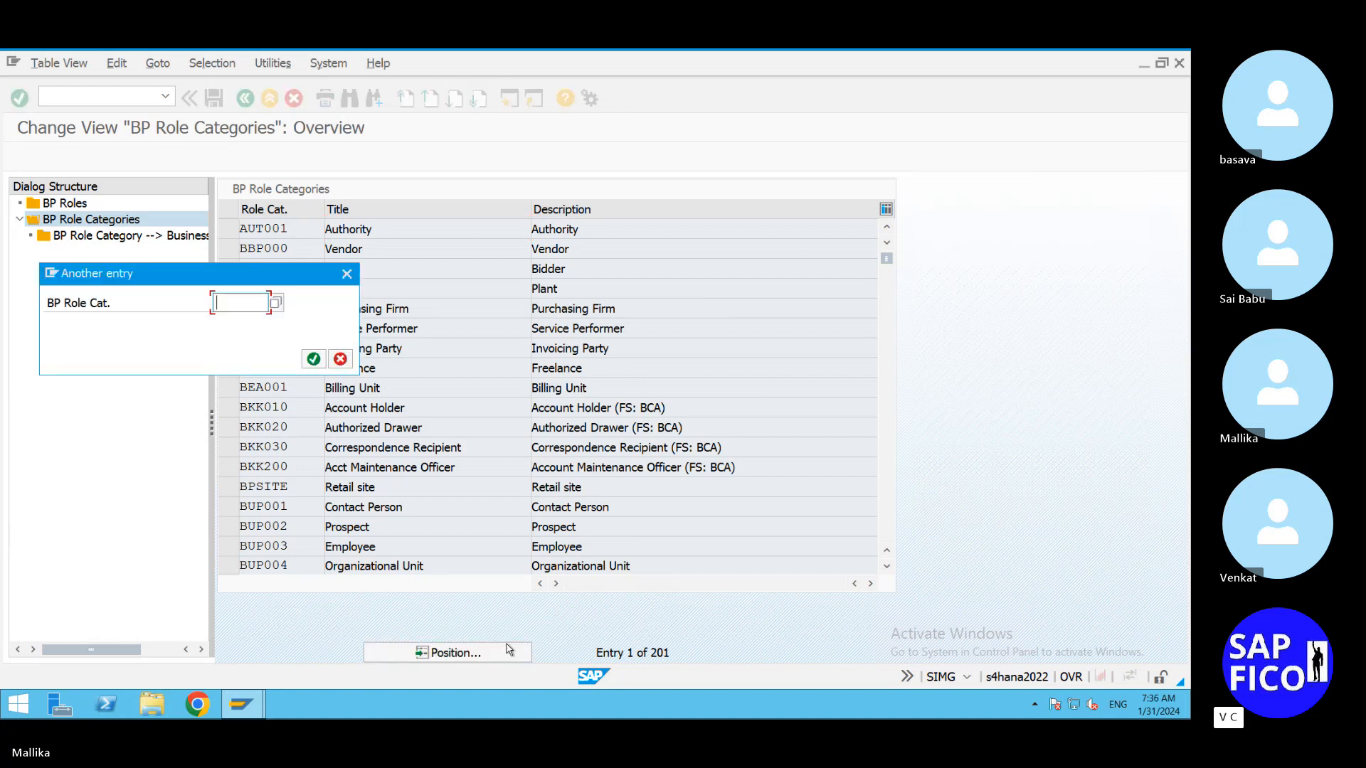
pyautogui.write('FLV')
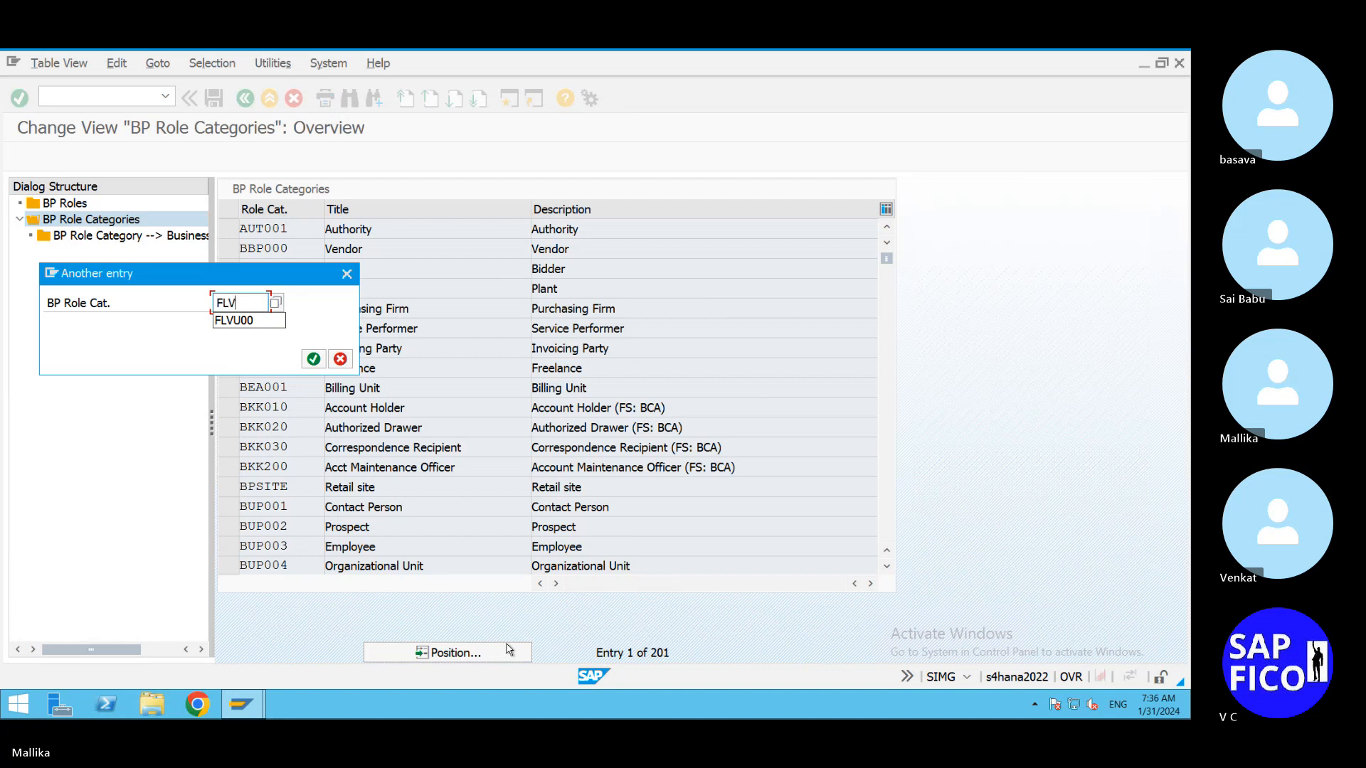
pyautogui.write('N00')
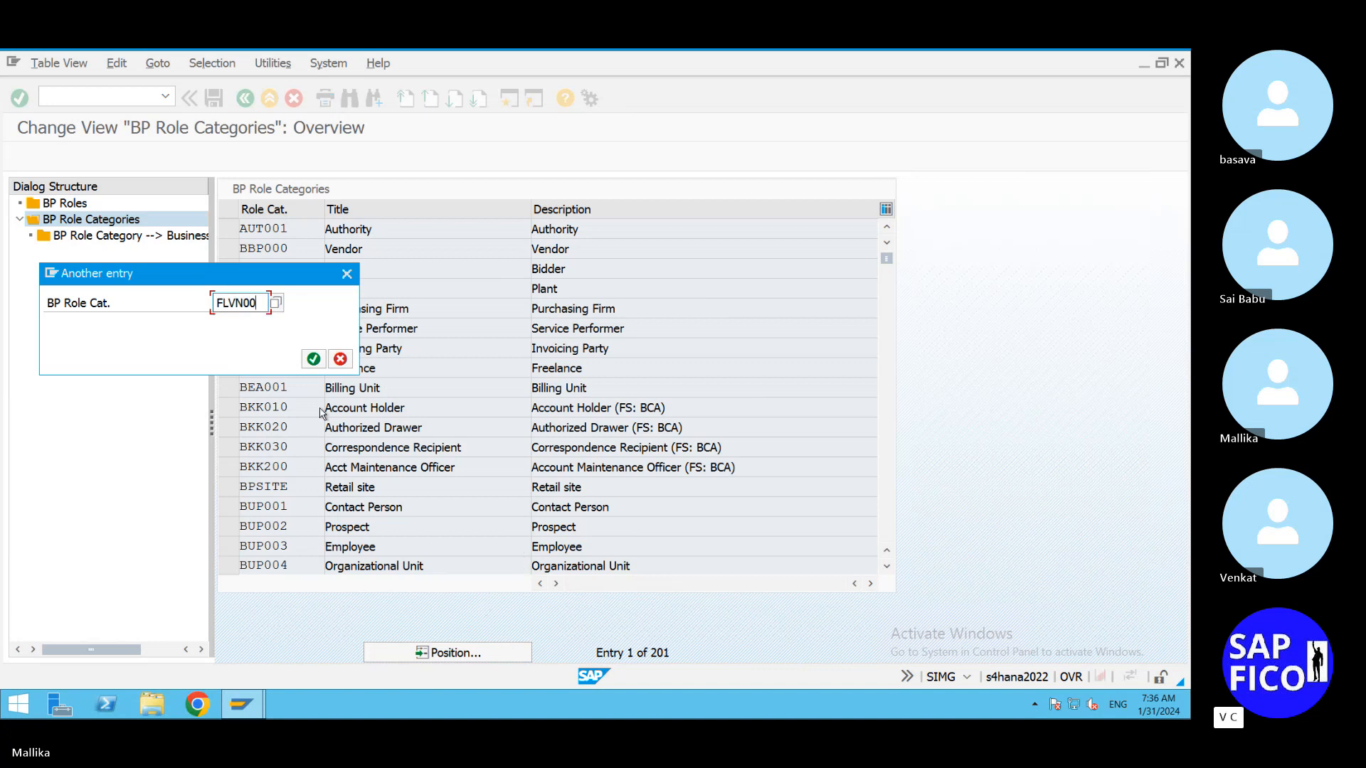
pyautogui.click(313, 359)
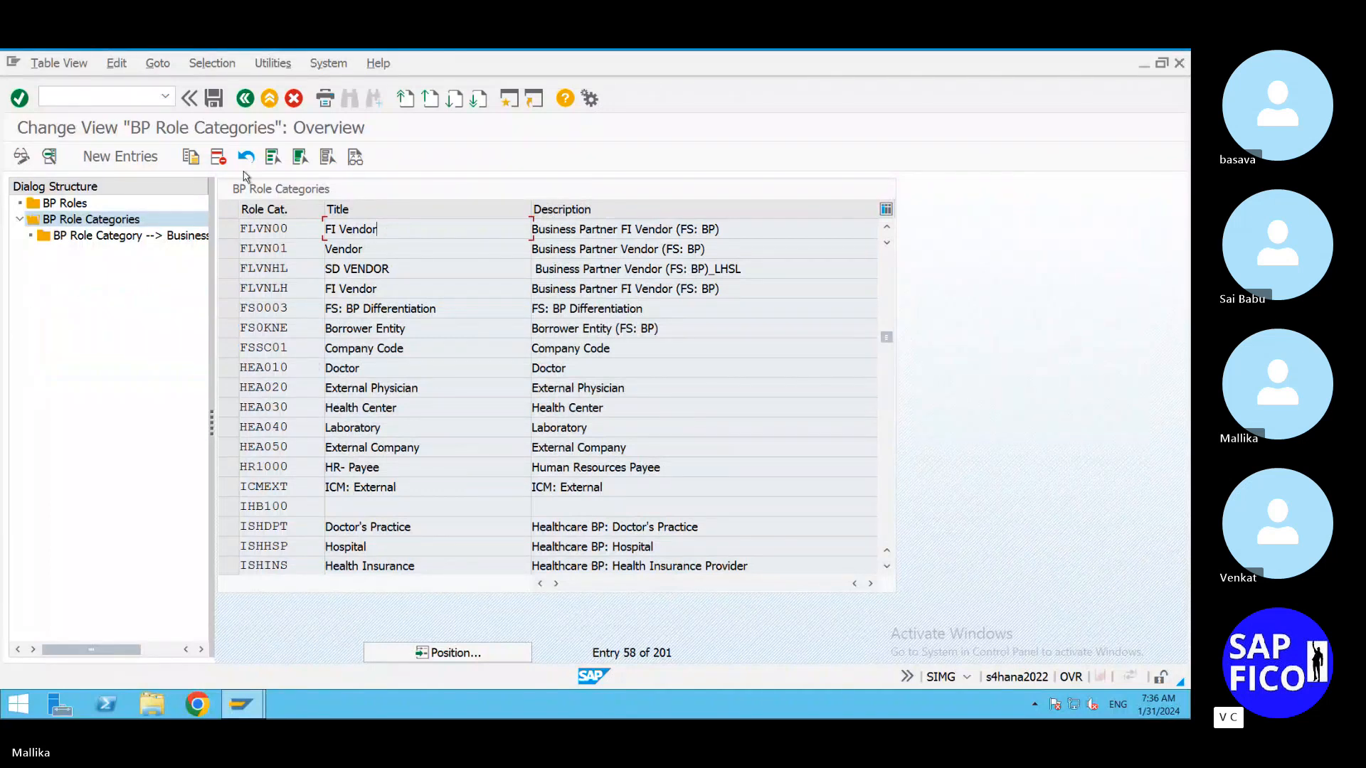
pyautogui.click(228, 229)
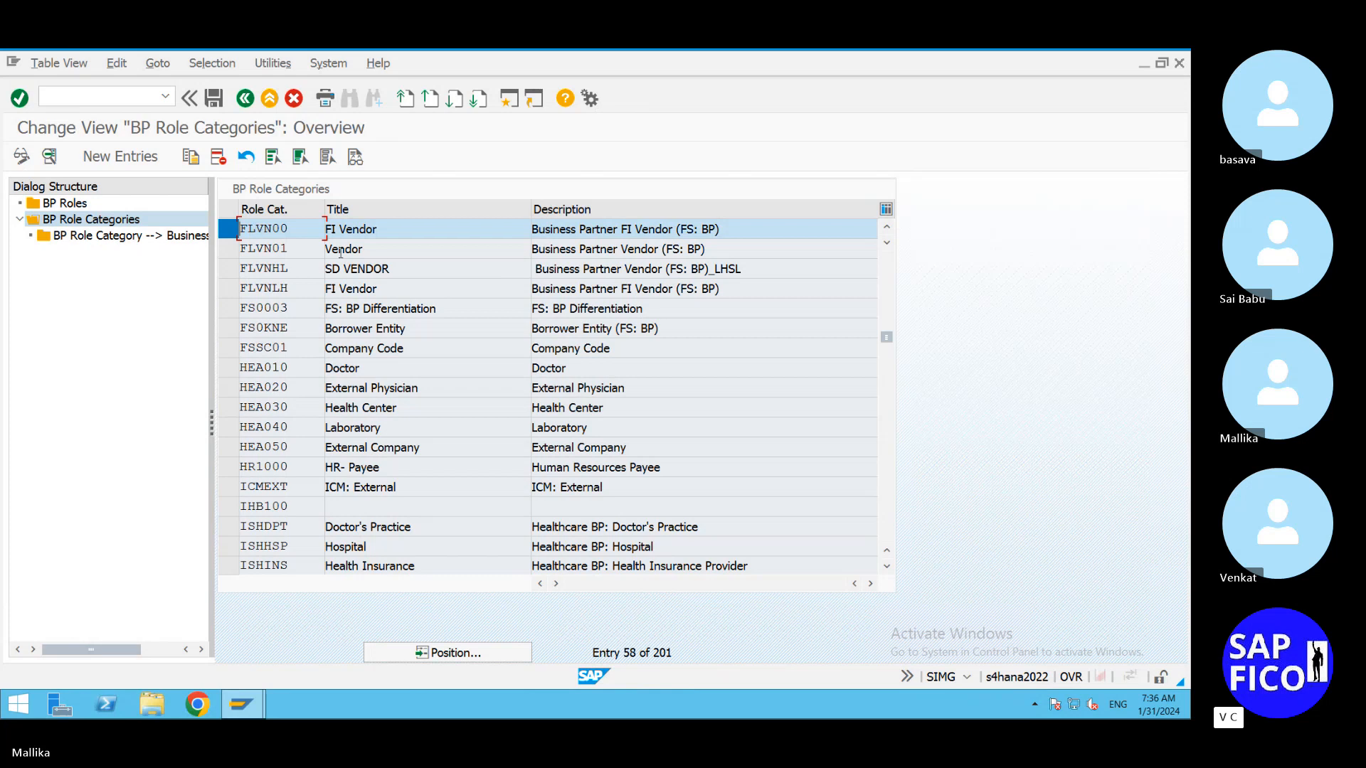
pyautogui.doubleClick(298, 229)
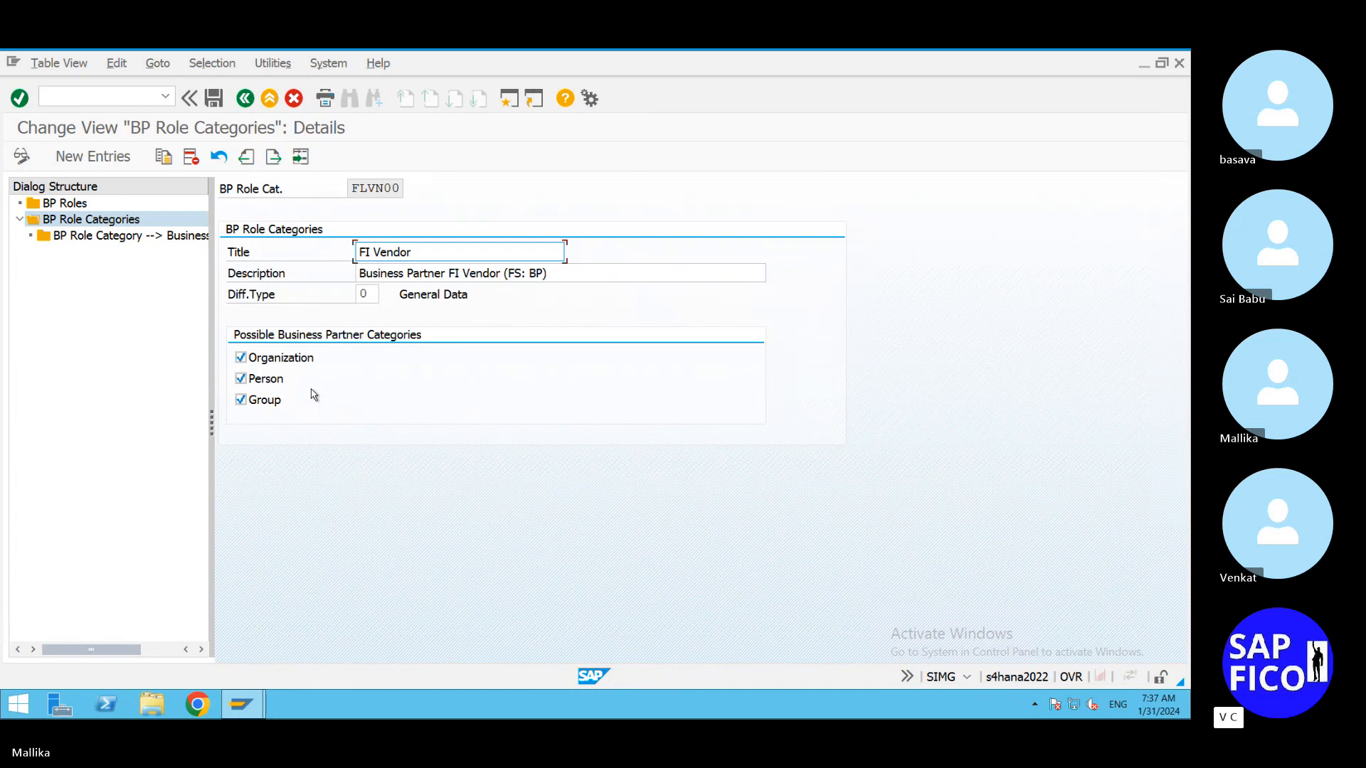
# Step: Review the available differentiation types for role category FLVN00, including Purchasing Organization and Role Category-Dependent Data, without changing the value
pyautogui.click(374, 295)
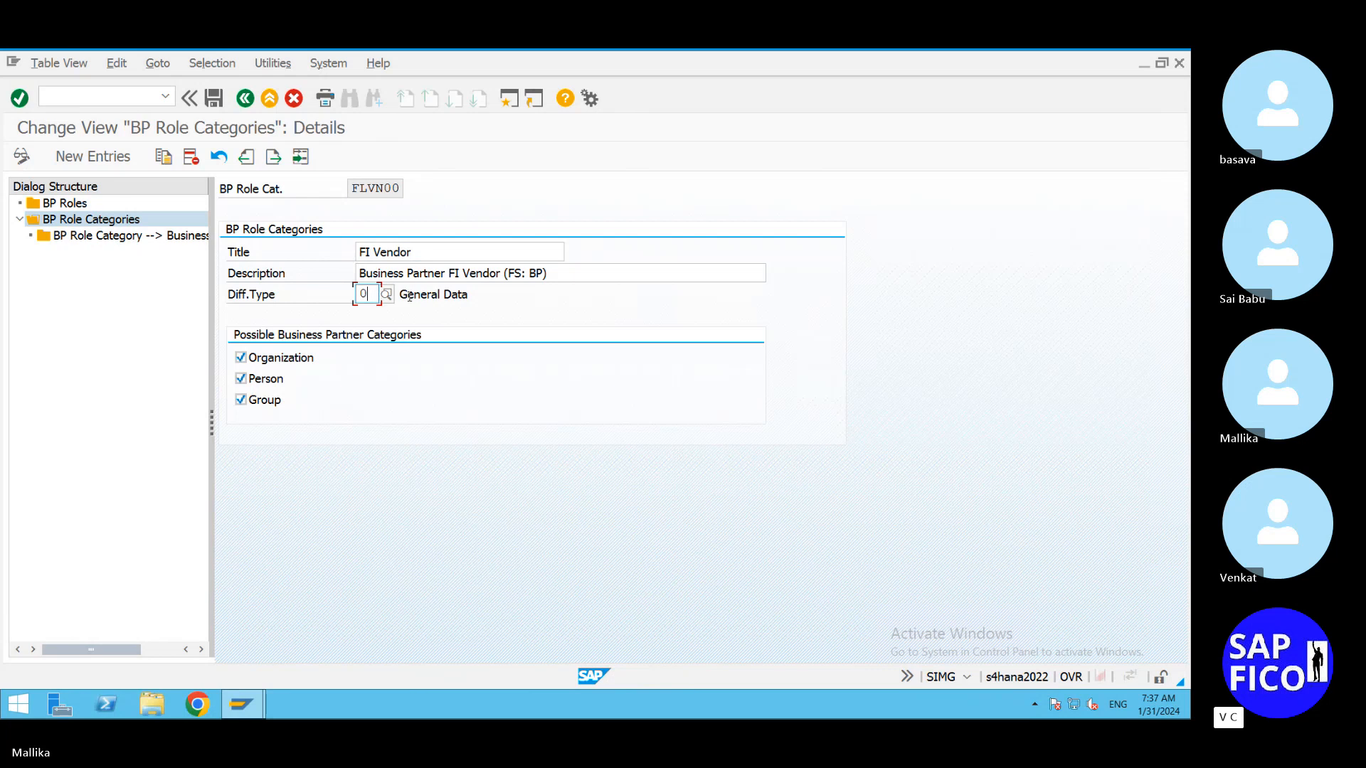
pyautogui.click(385, 294)
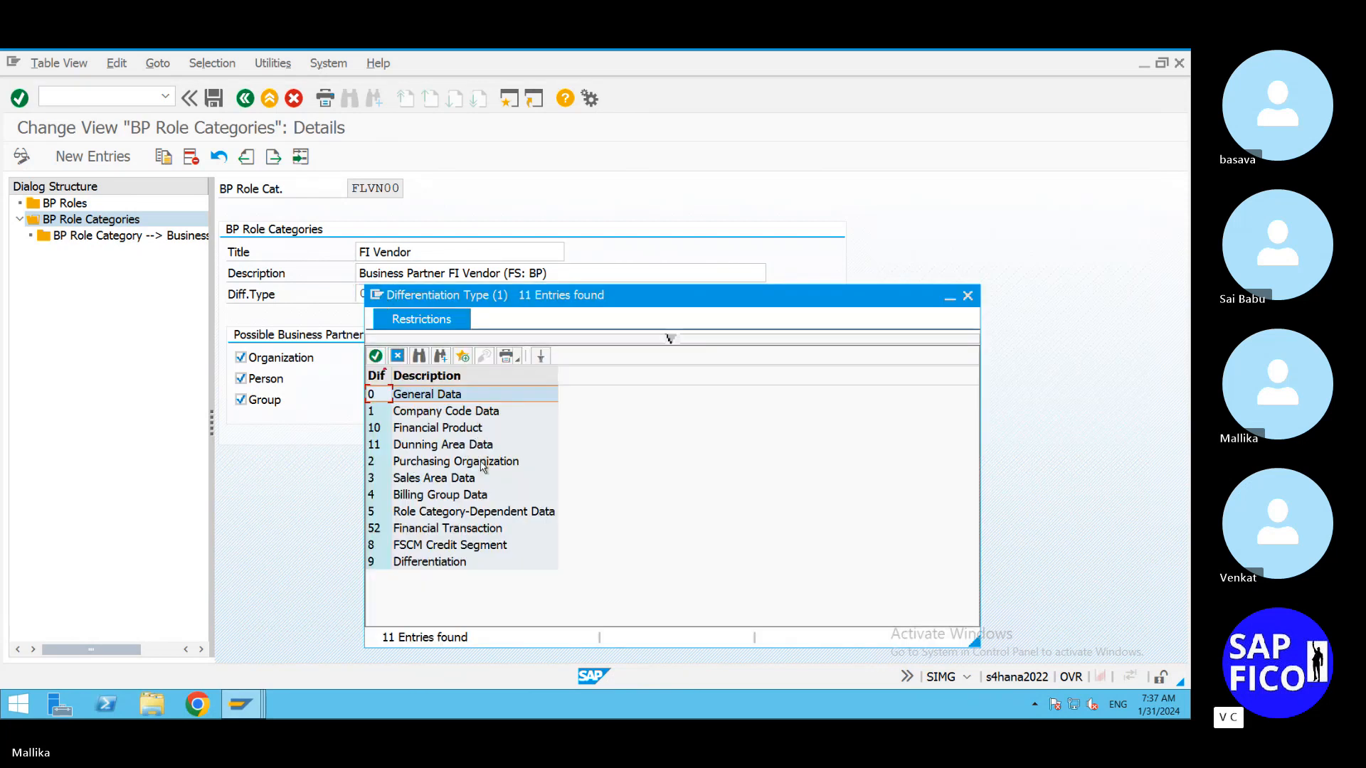
pyautogui.click(524, 459)
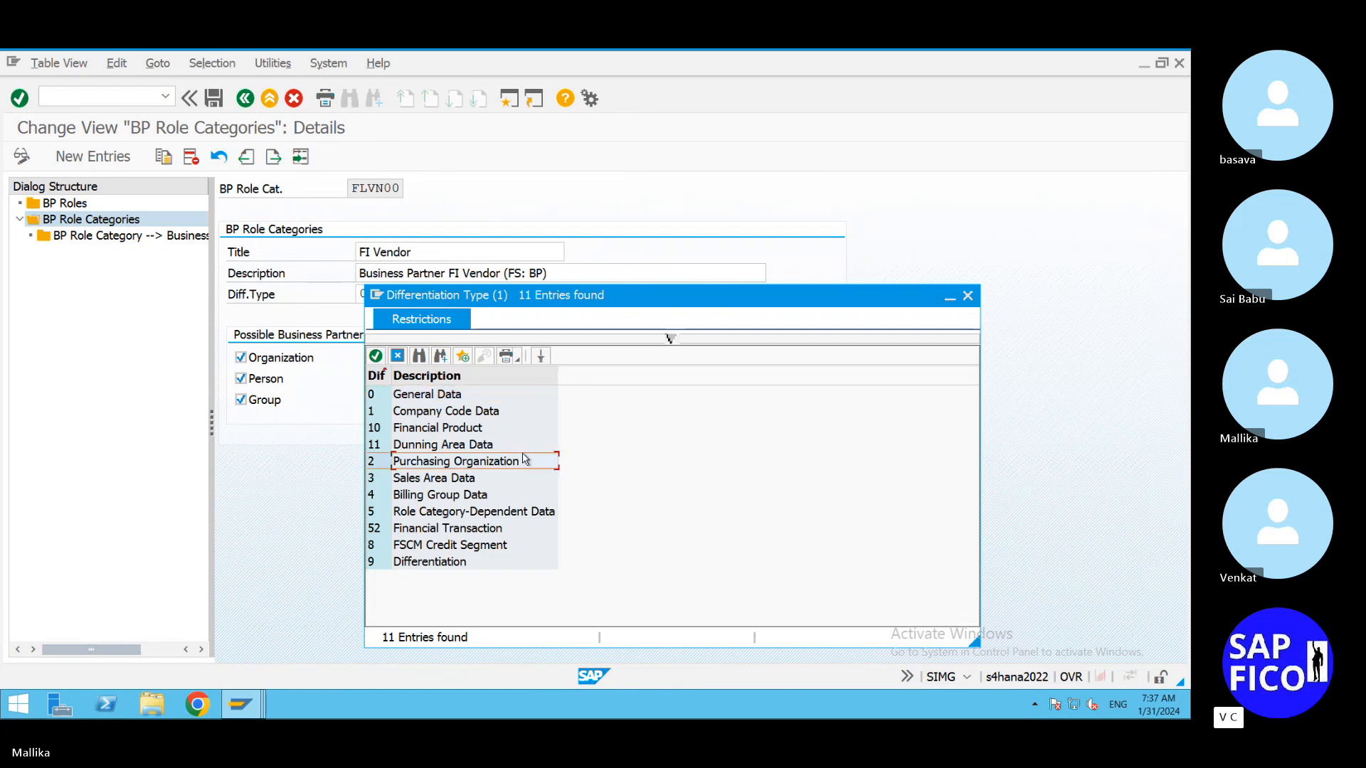
pyautogui.click(526, 514)
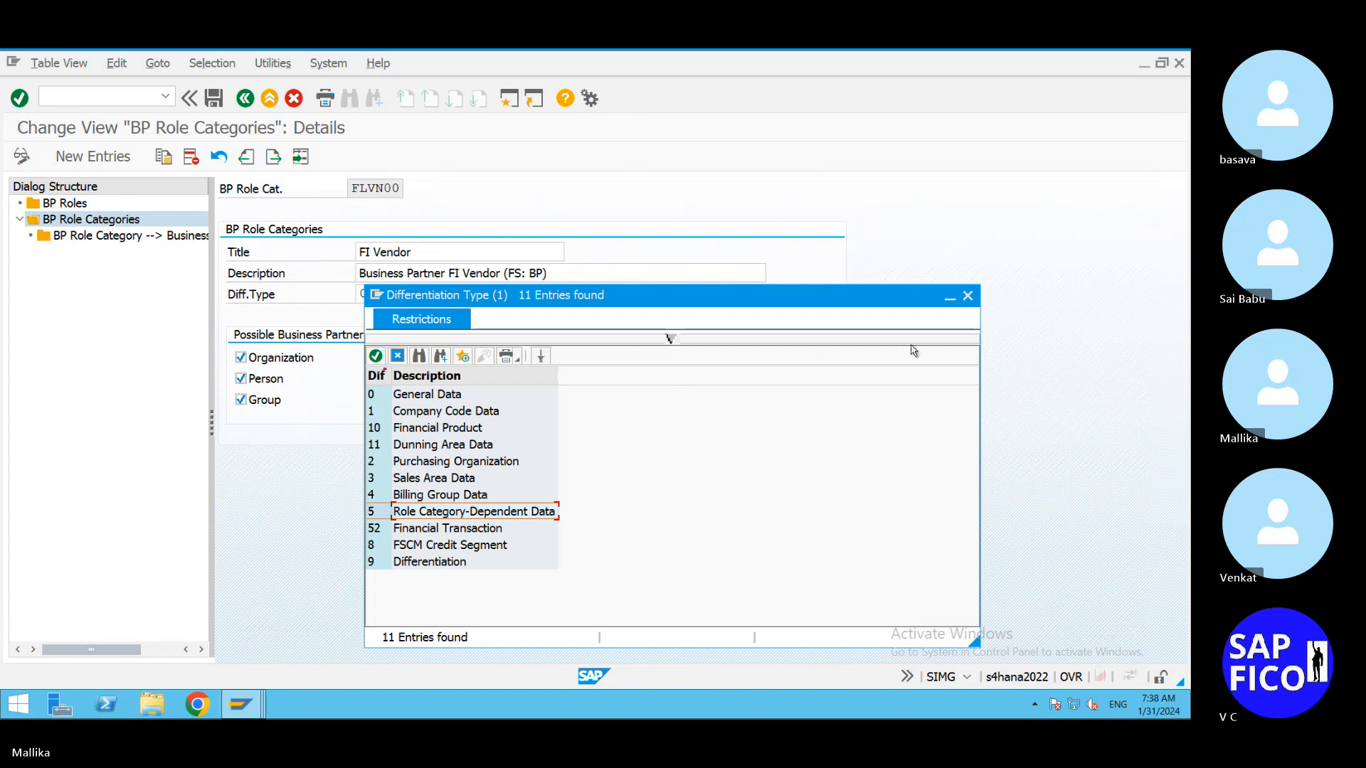
pyautogui.click(969, 296)
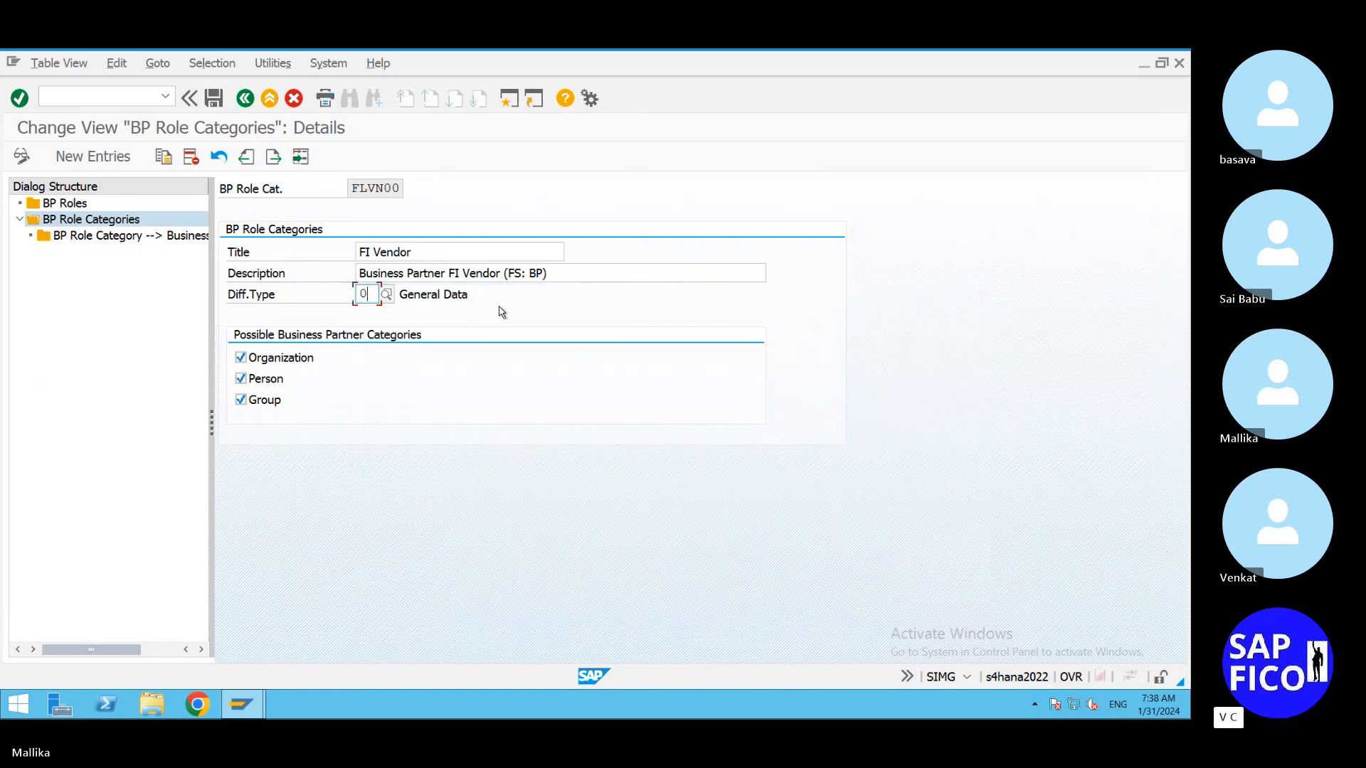
# Step: Return to the BP Role Categories overview and open the details of role category FLVN01
pyautogui.click(247, 99)
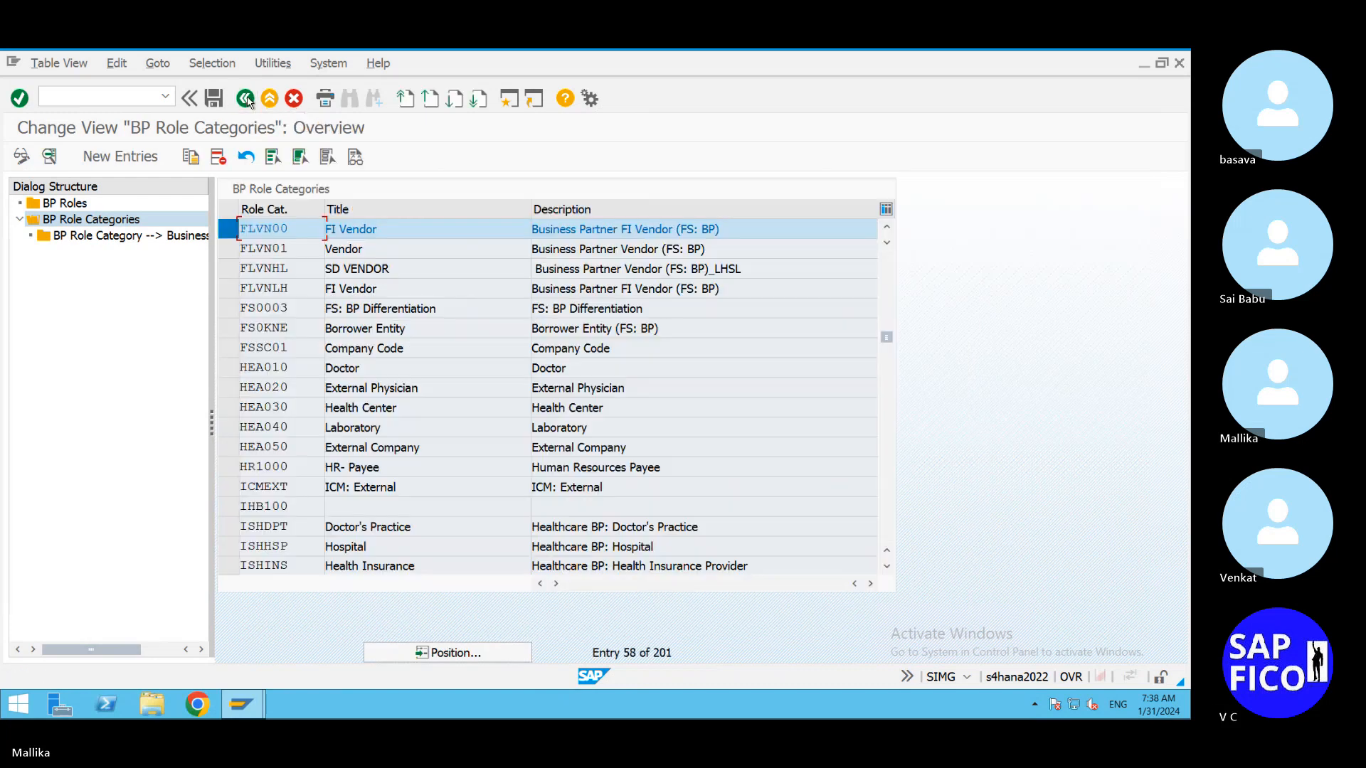
pyautogui.click(225, 231)
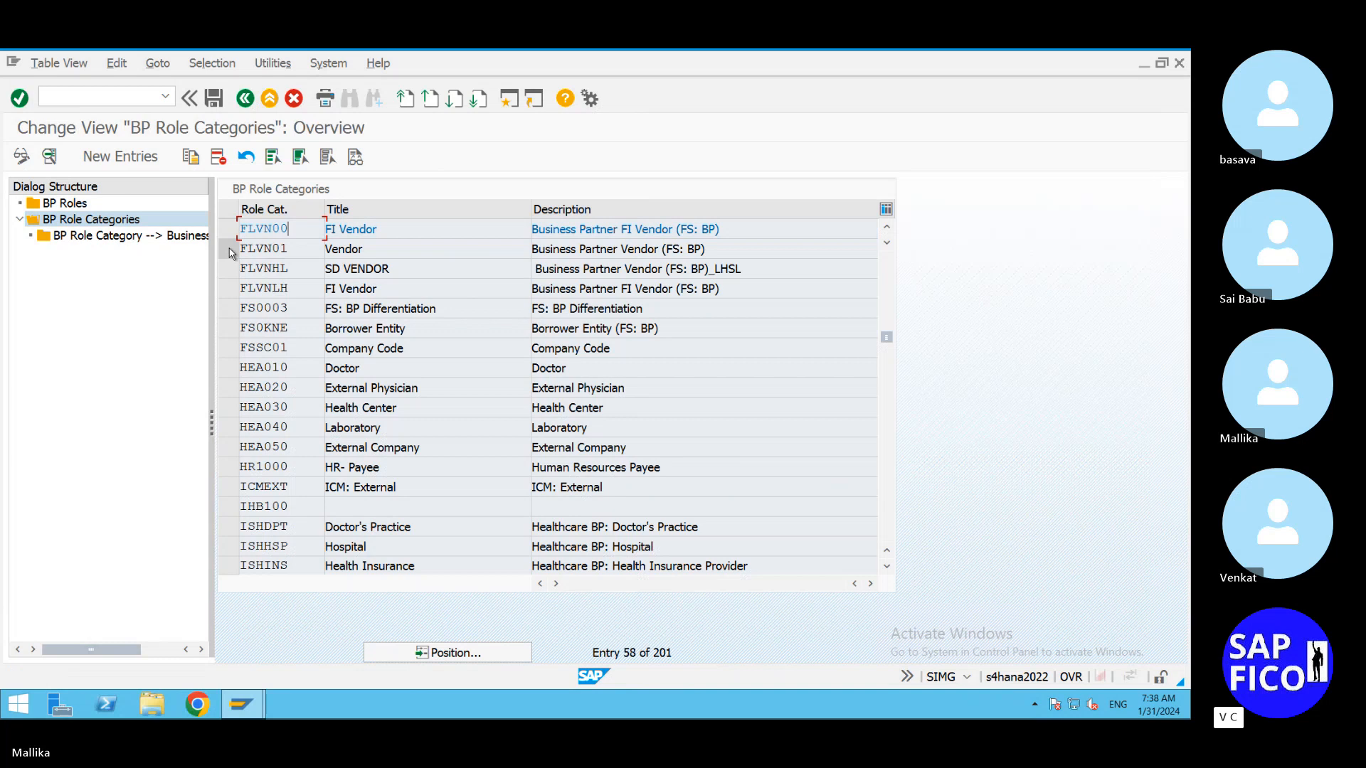
pyautogui.click(228, 249)
pyautogui.doubleClick(282, 250)
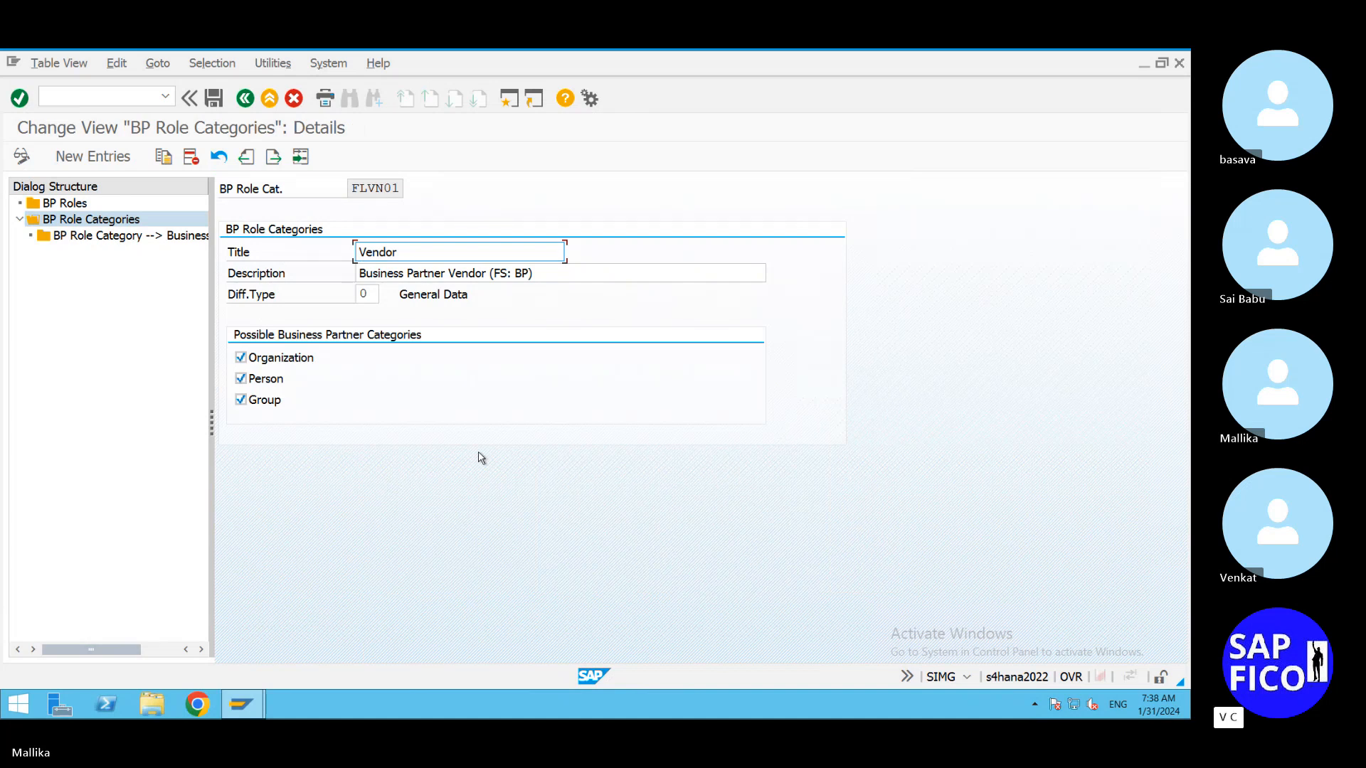
# Step: Return to the overview, position the list at role category FLCU00 and open its details
pyautogui.click(245, 98)
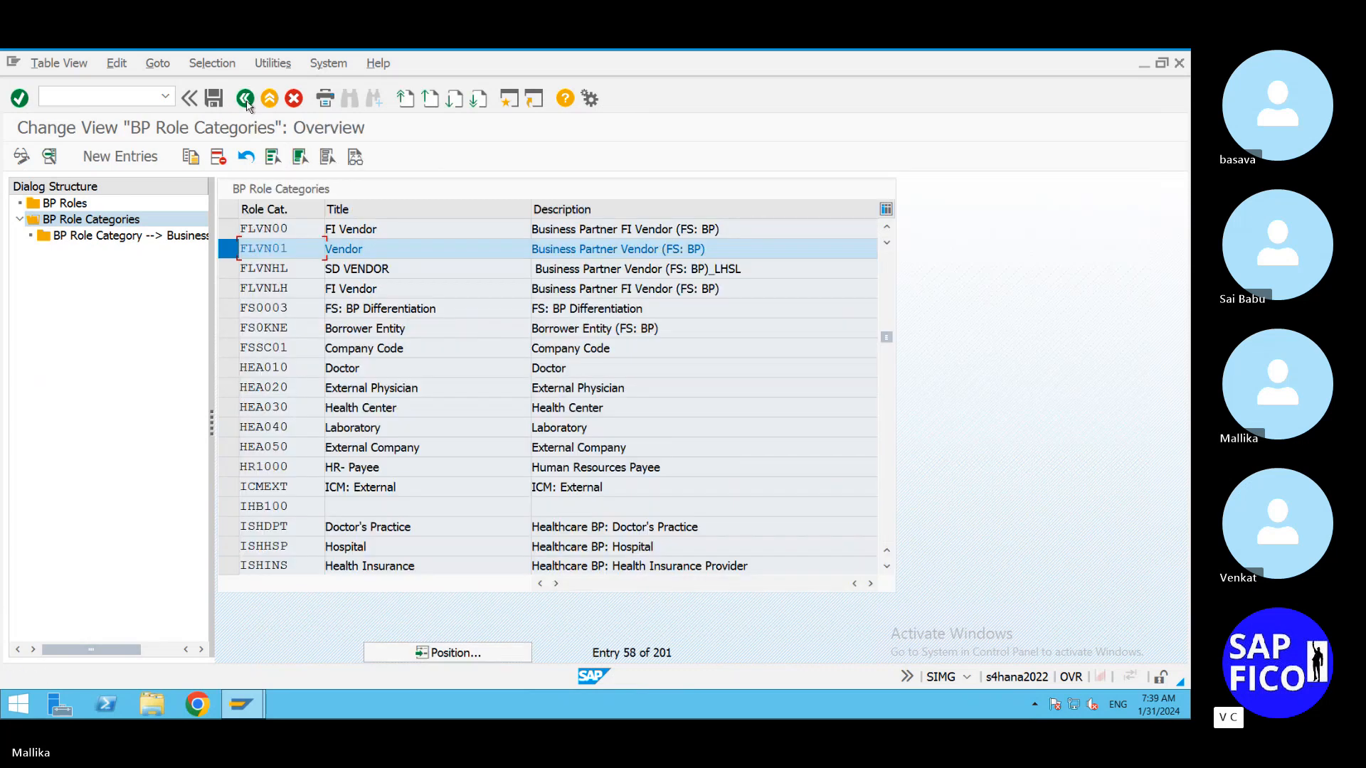
pyautogui.click(228, 249)
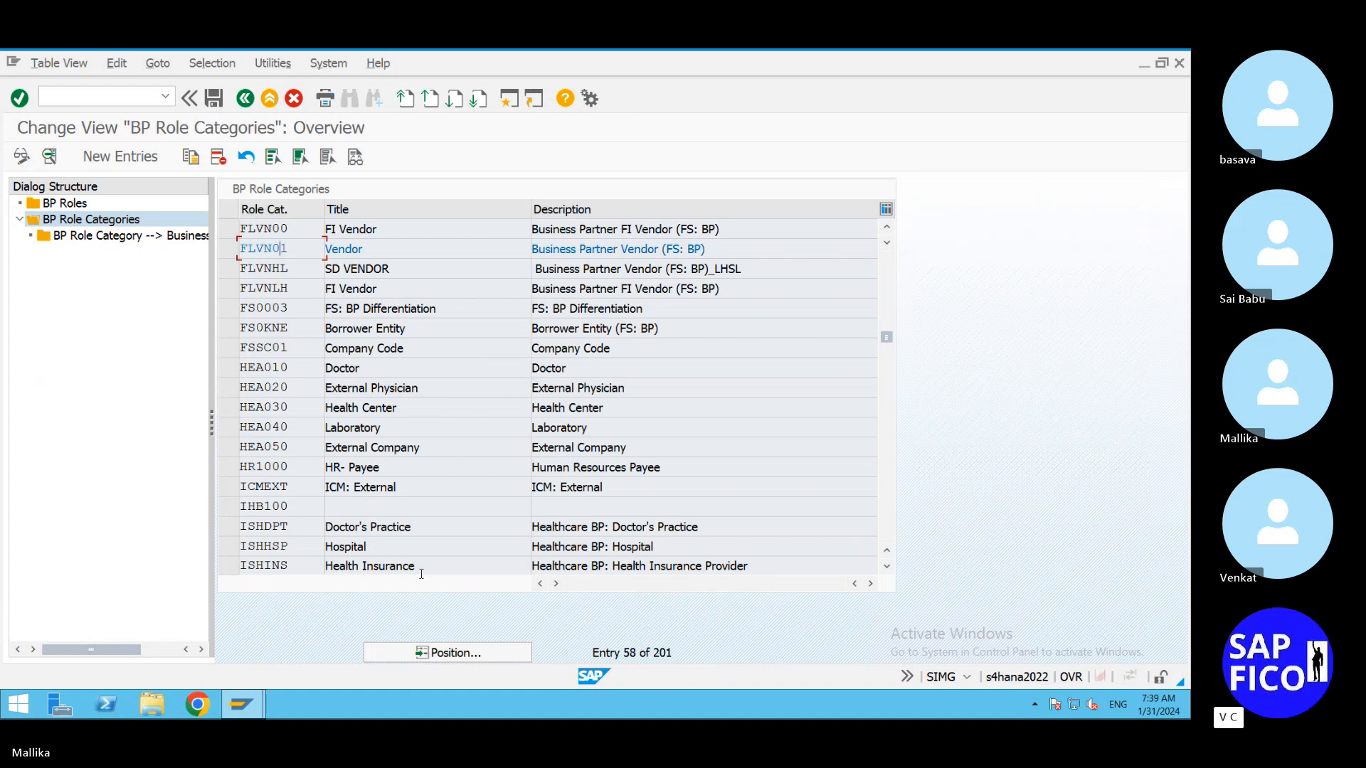
pyautogui.click(430, 648)
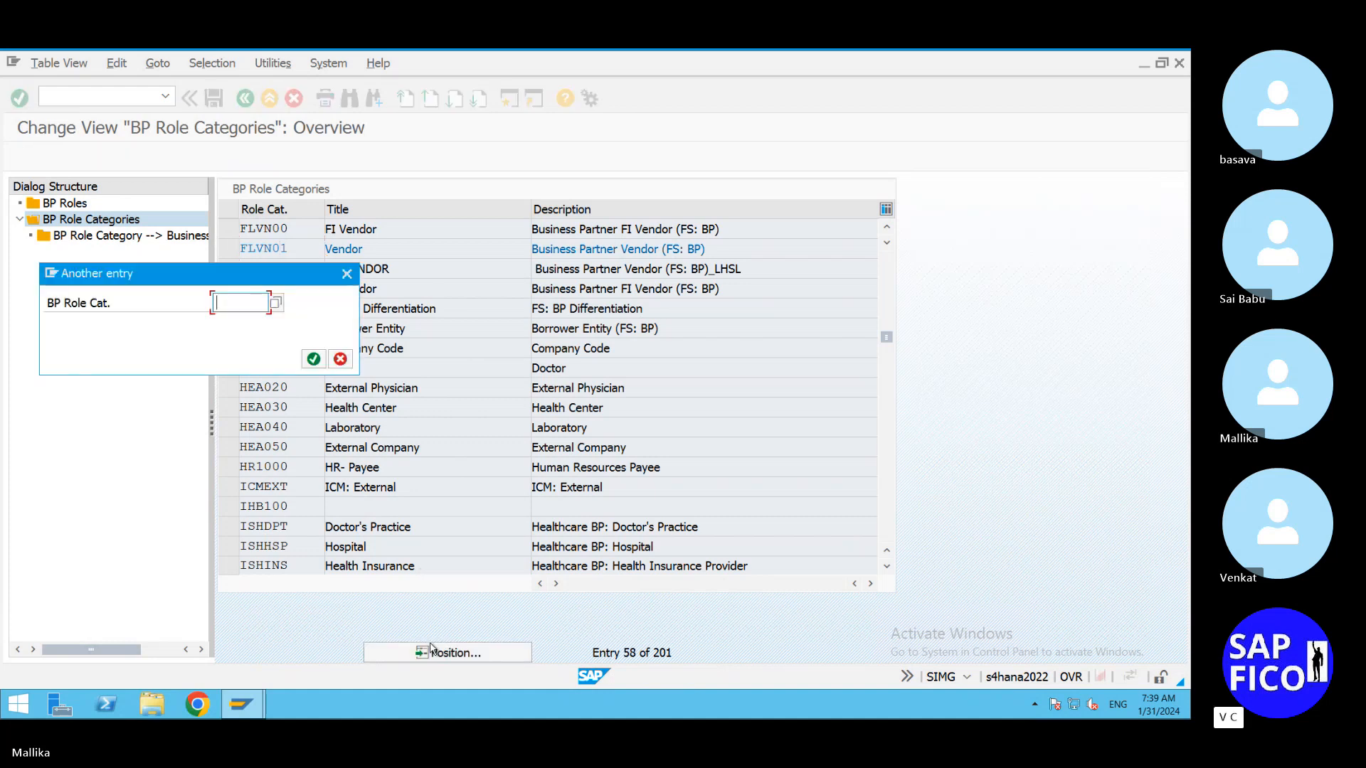
pyautogui.write('FL')
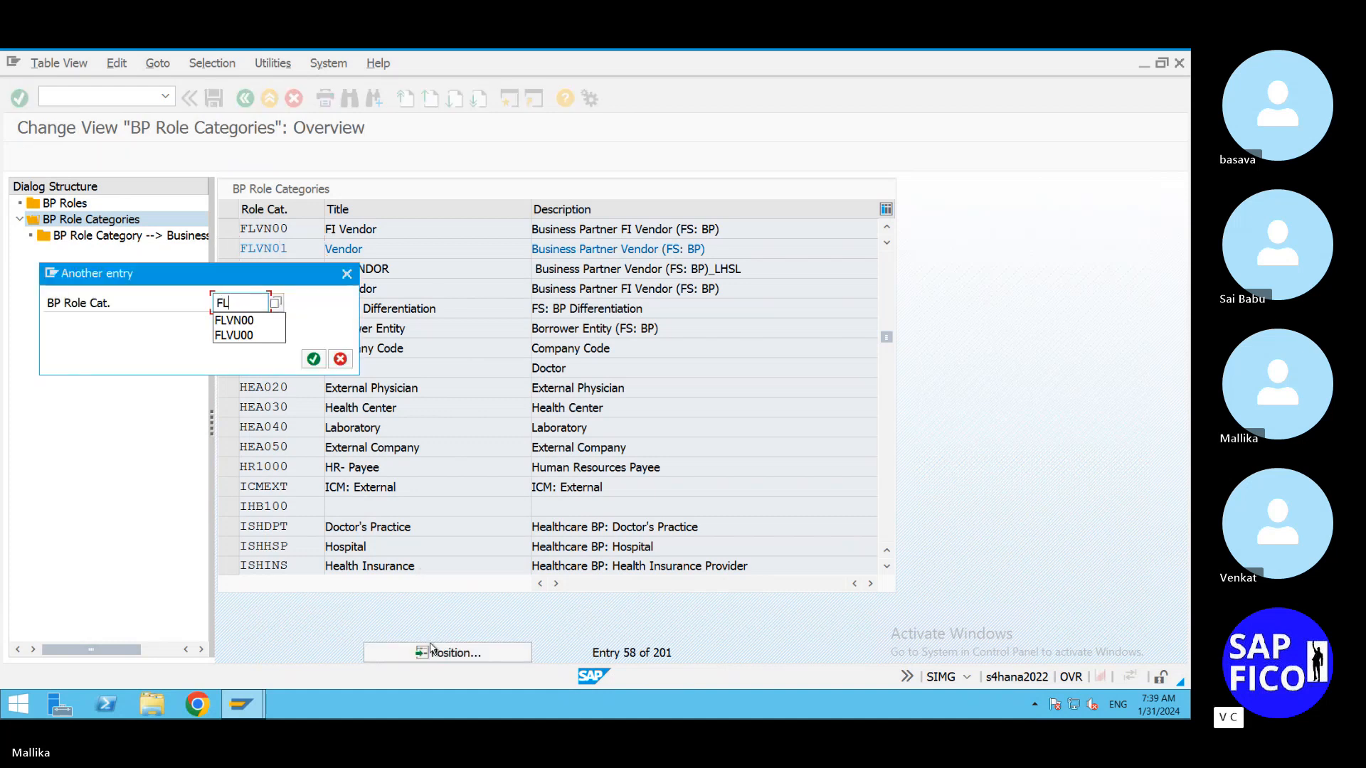
pyautogui.write('CU00')
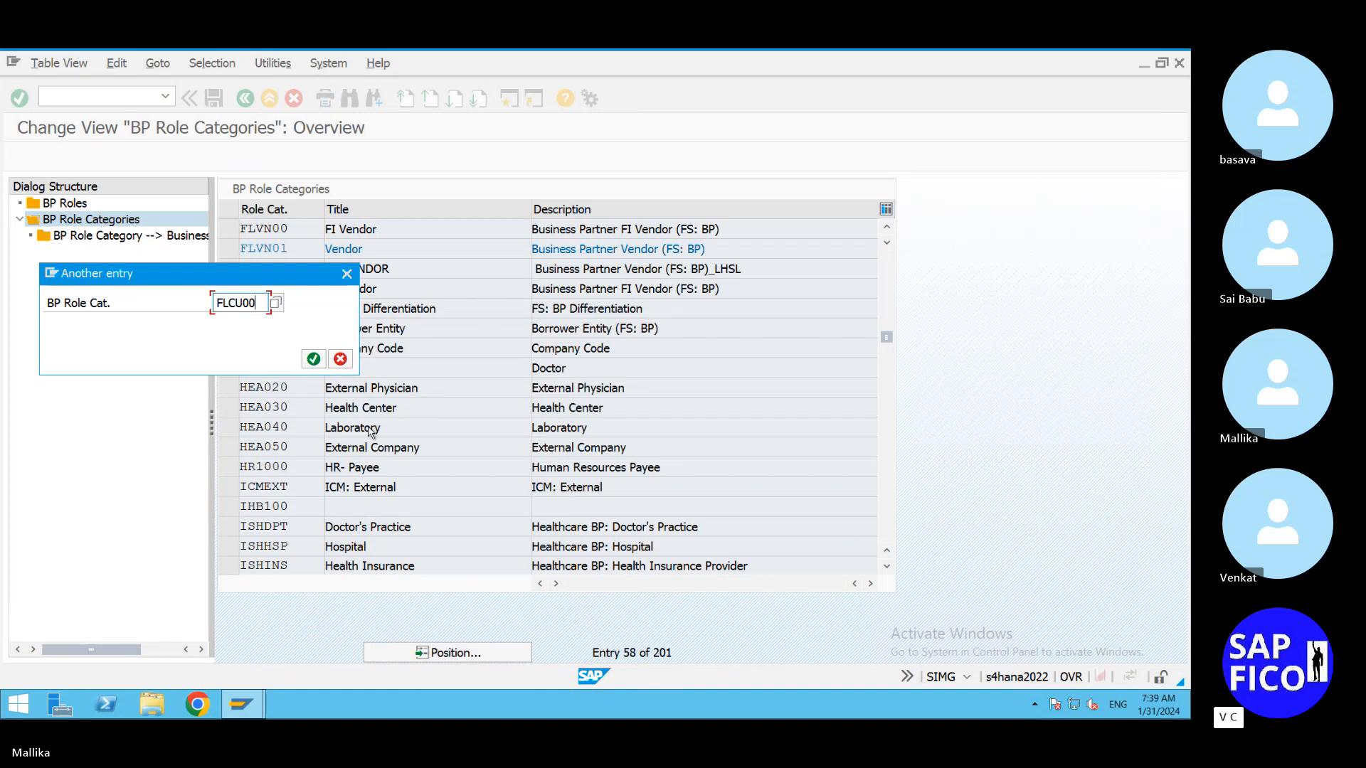
pyautogui.click(312, 361)
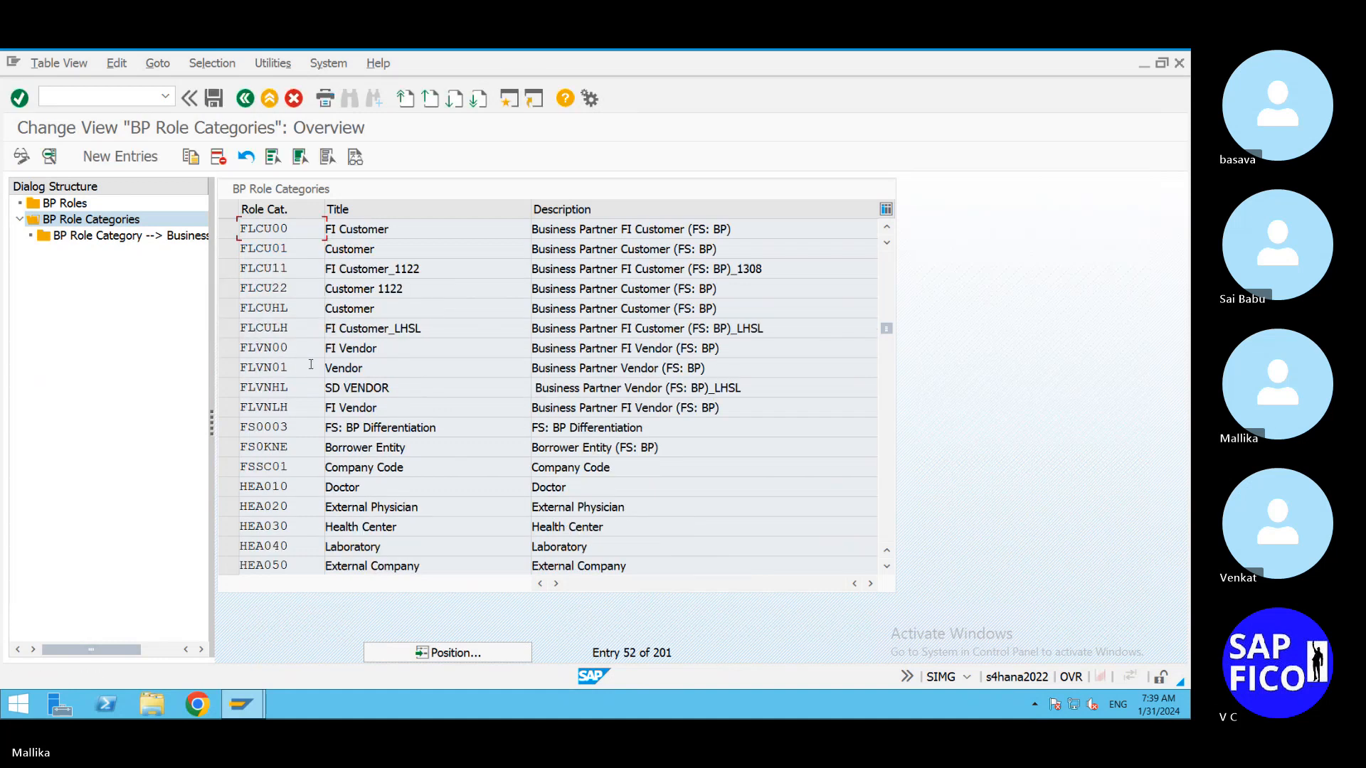
pyautogui.click(225, 233)
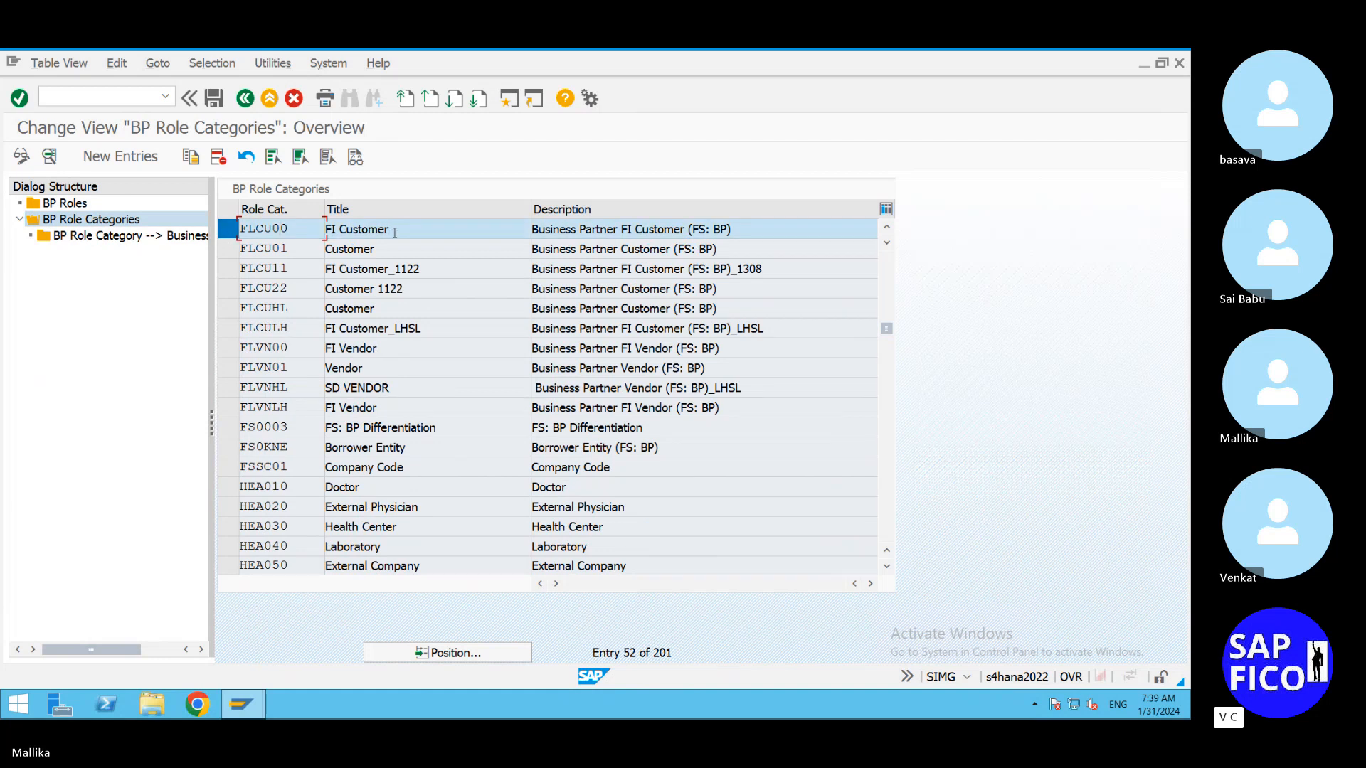
pyautogui.doubleClick(318, 228)
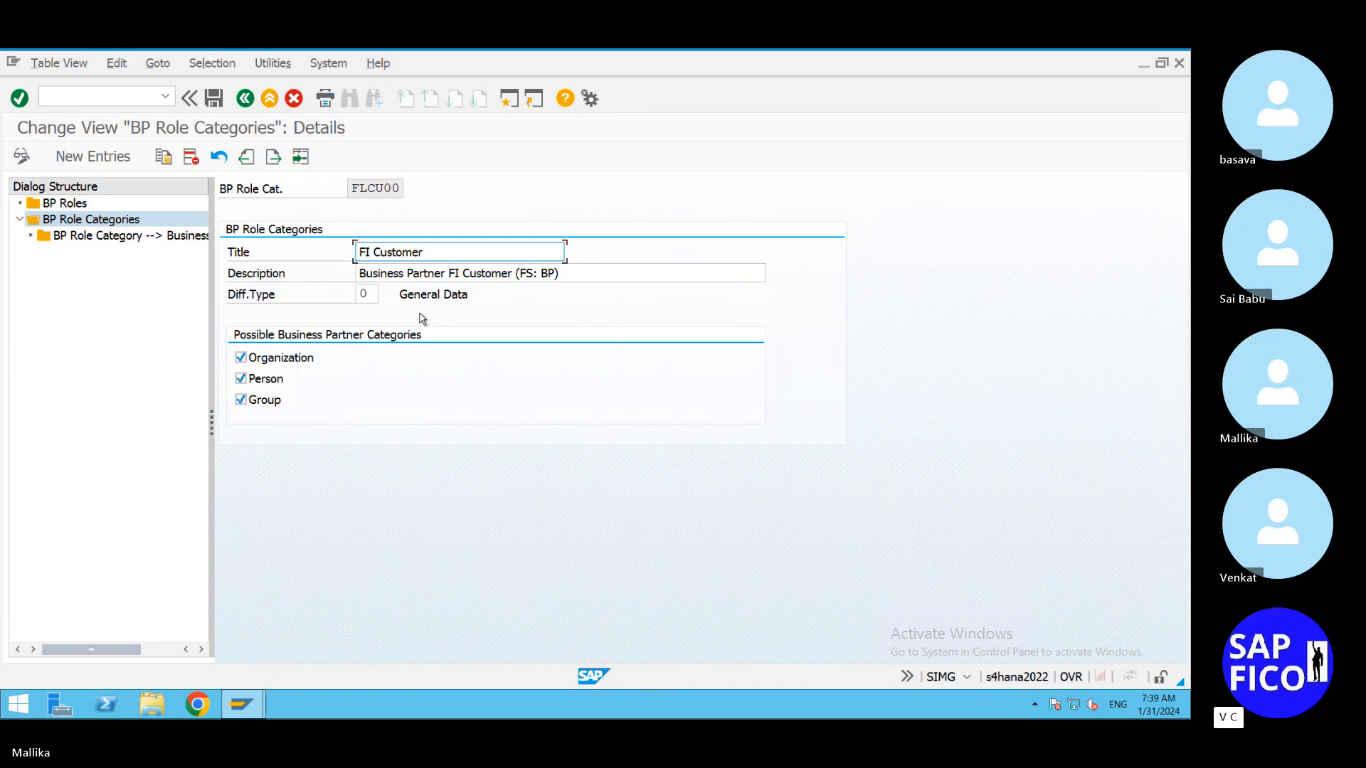
# Step: Run transaction XK01 in a new session to view the business partner creation choices, and switch back to the role category session
pyautogui.click(510, 100)
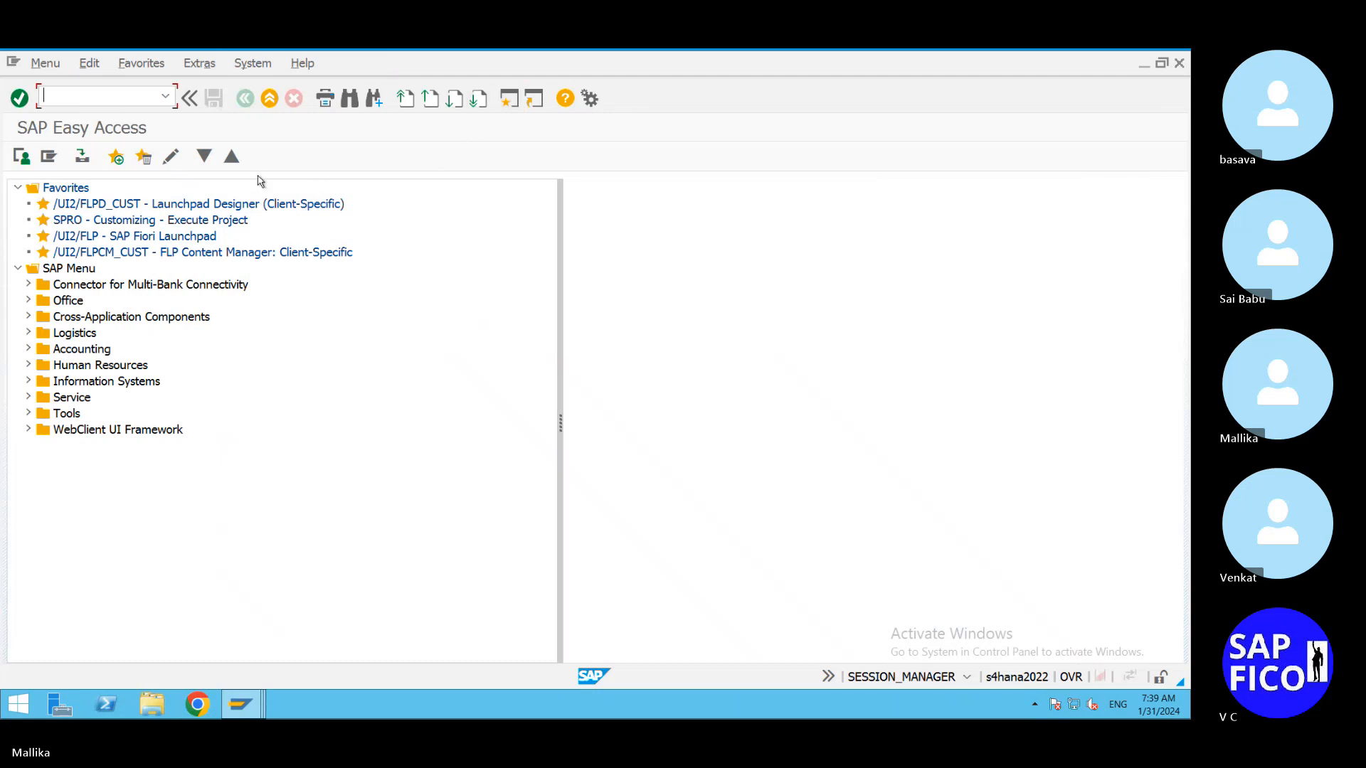
pyautogui.write('XK01')
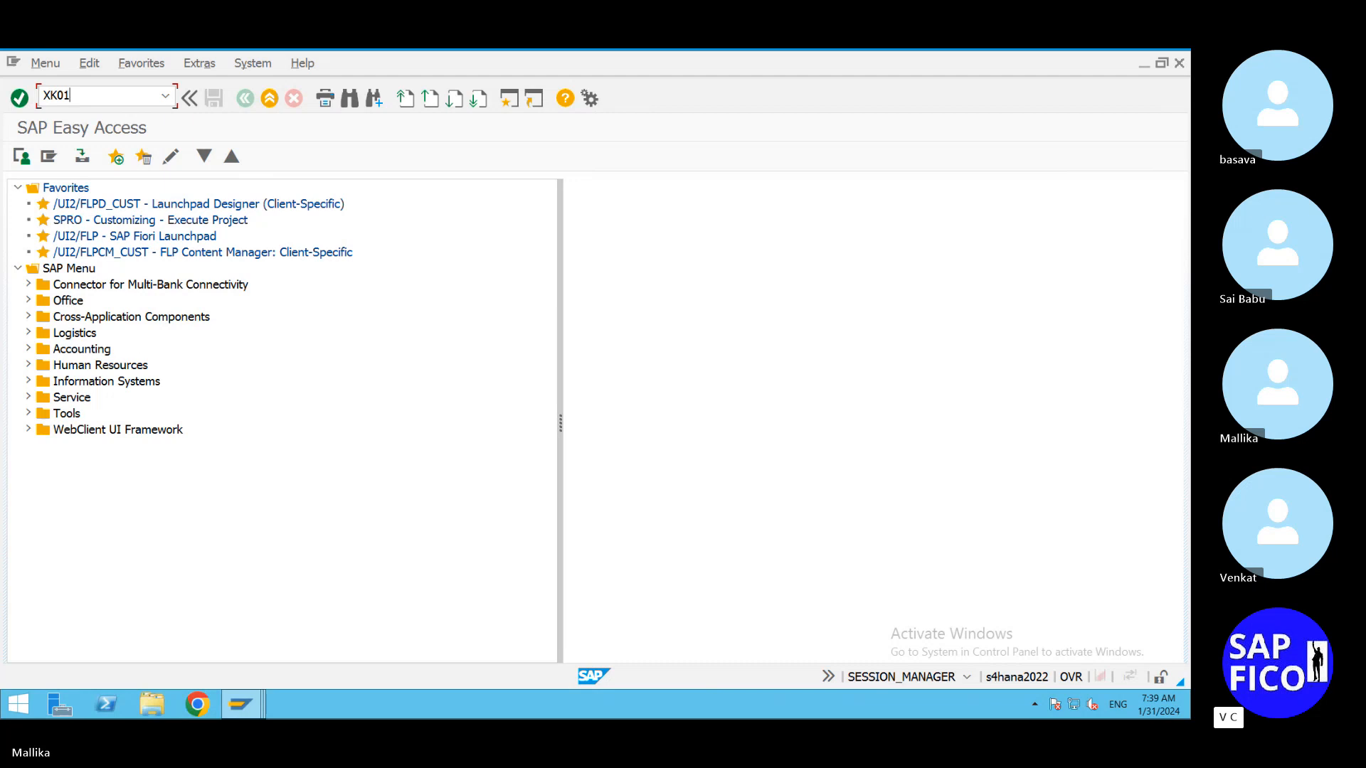
pyautogui.press('Return')
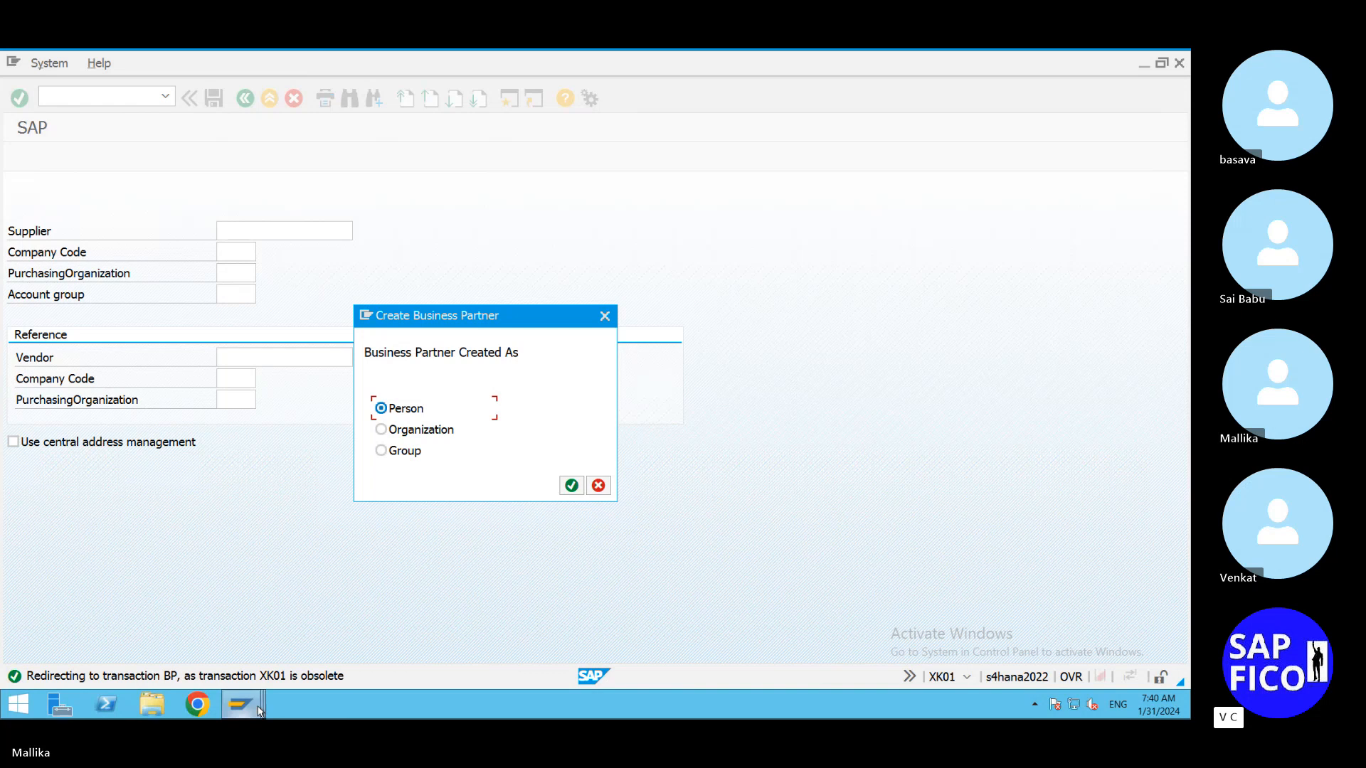
pyautogui.moveTo(259, 711)
pyautogui.click(288, 644)
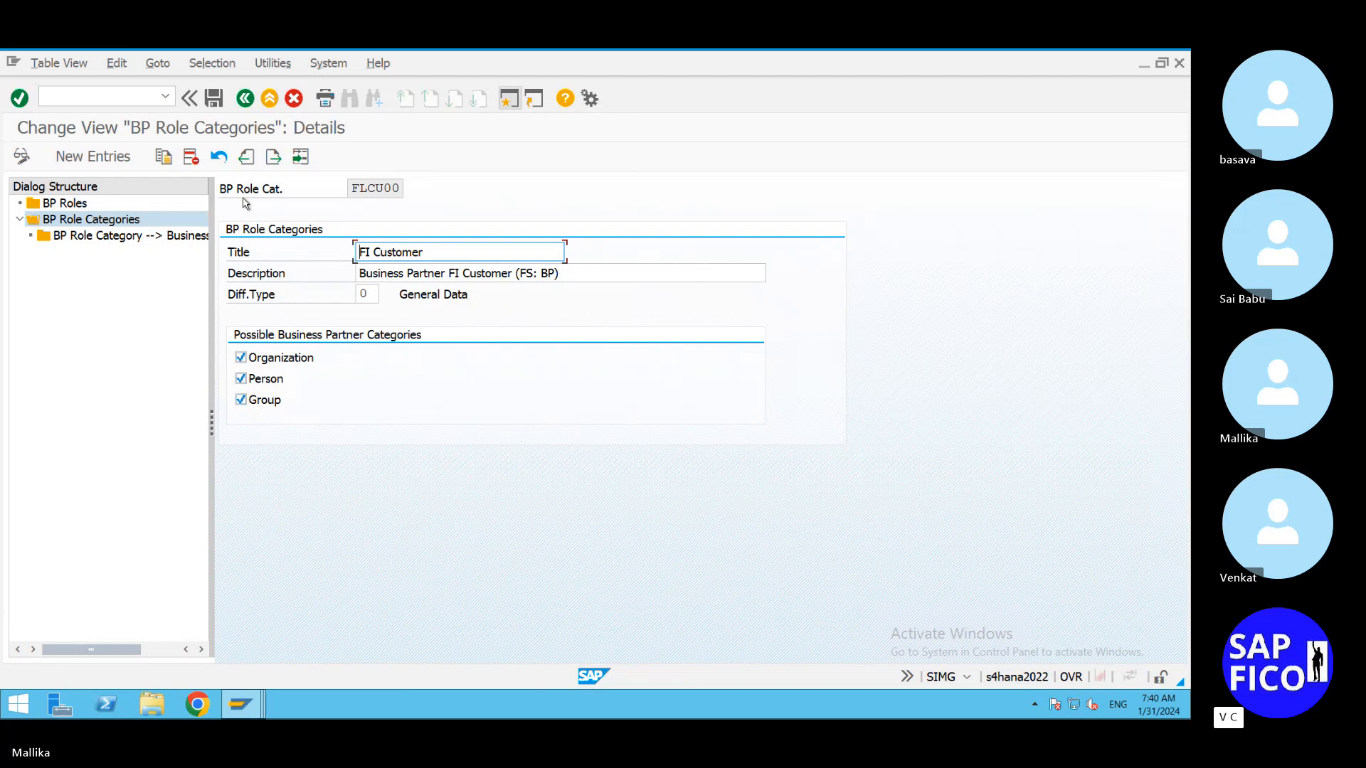
# Step: Return to the BP Role Categories overview and open the details of role category FLCU01
pyautogui.click(245, 100)
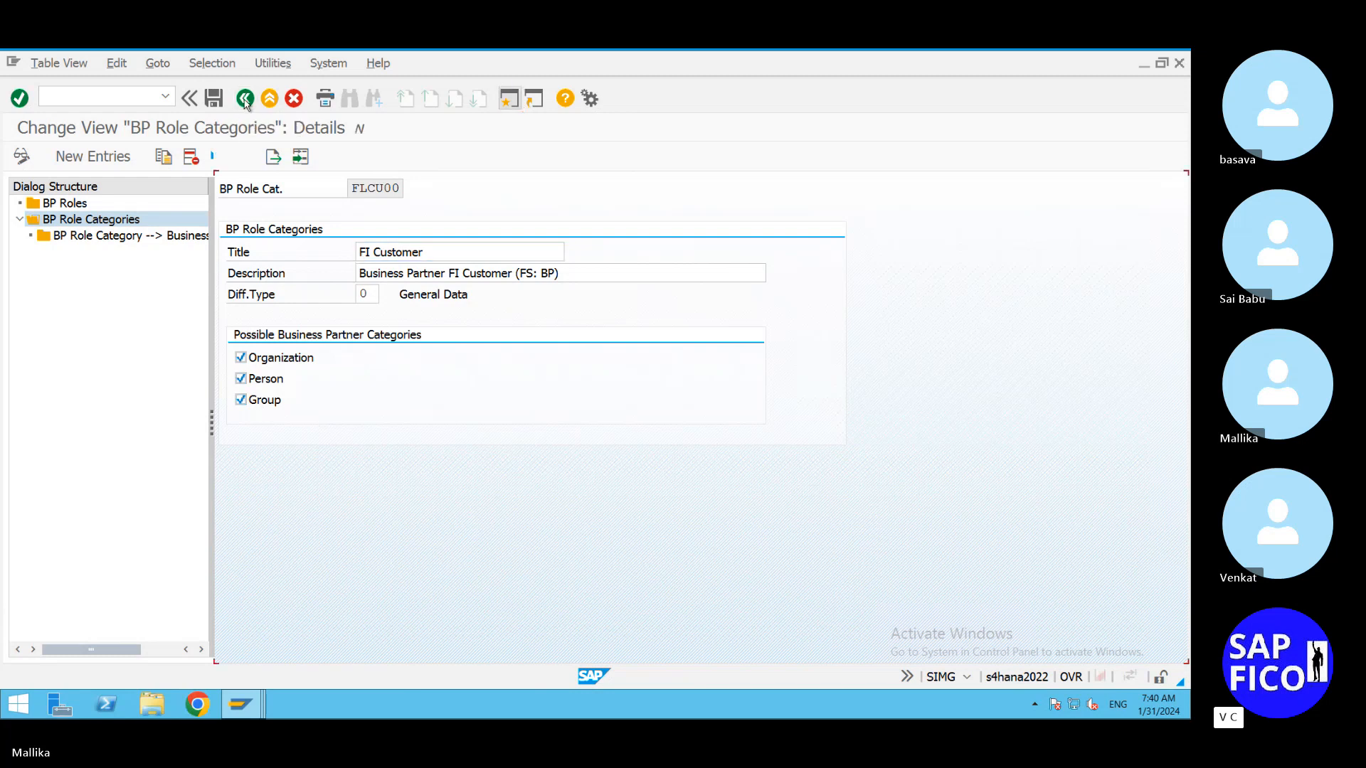
pyautogui.click(233, 250)
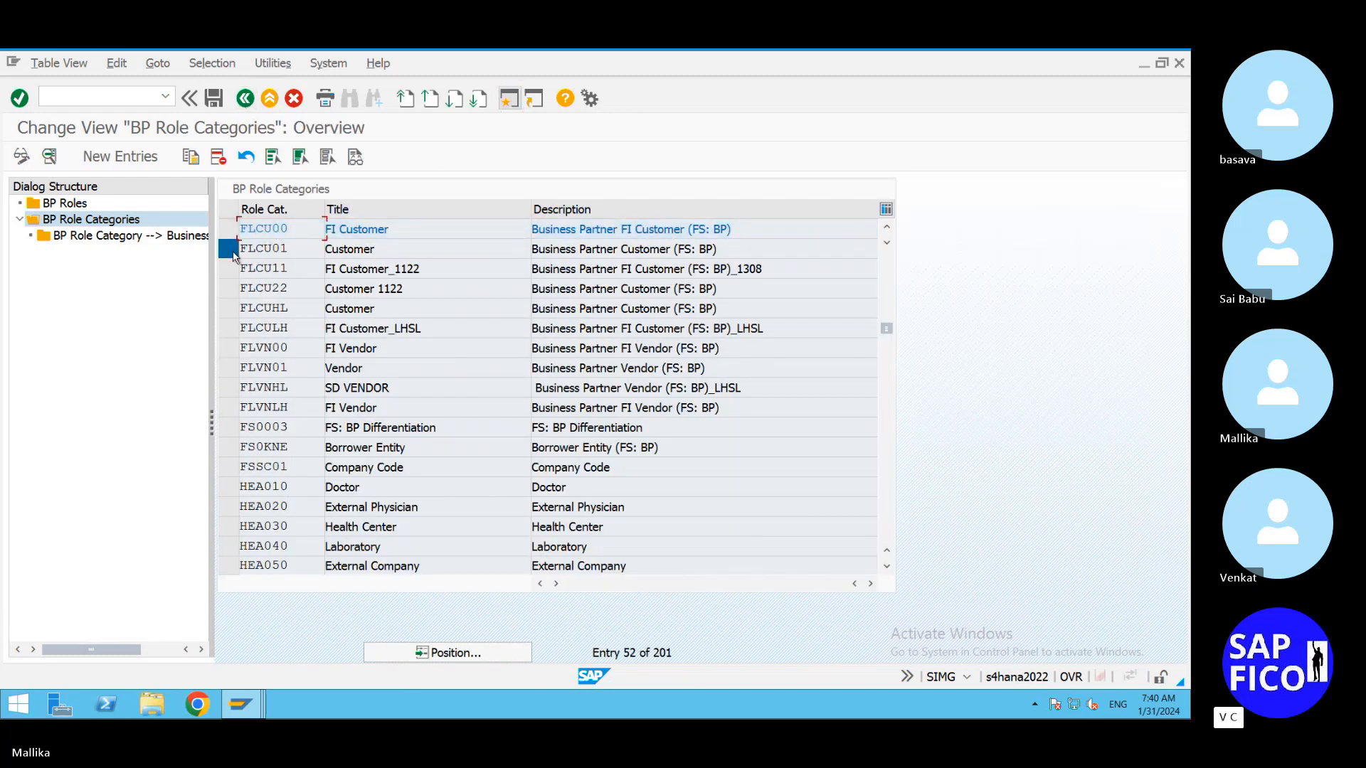
pyautogui.doubleClick(317, 250)
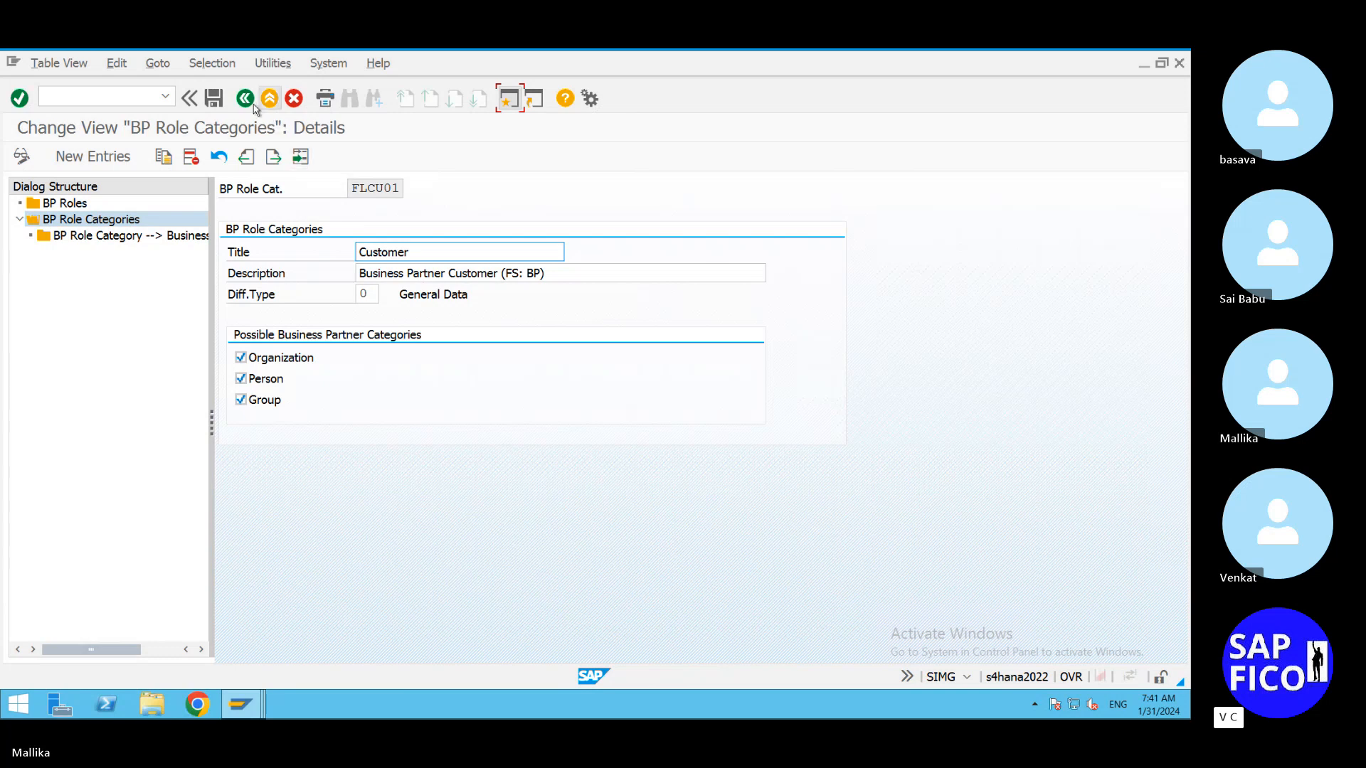
# Step: Display the business transactions assigned to role category FLCU01 and select the Business Partner Usage entry
pyautogui.click(180, 239)
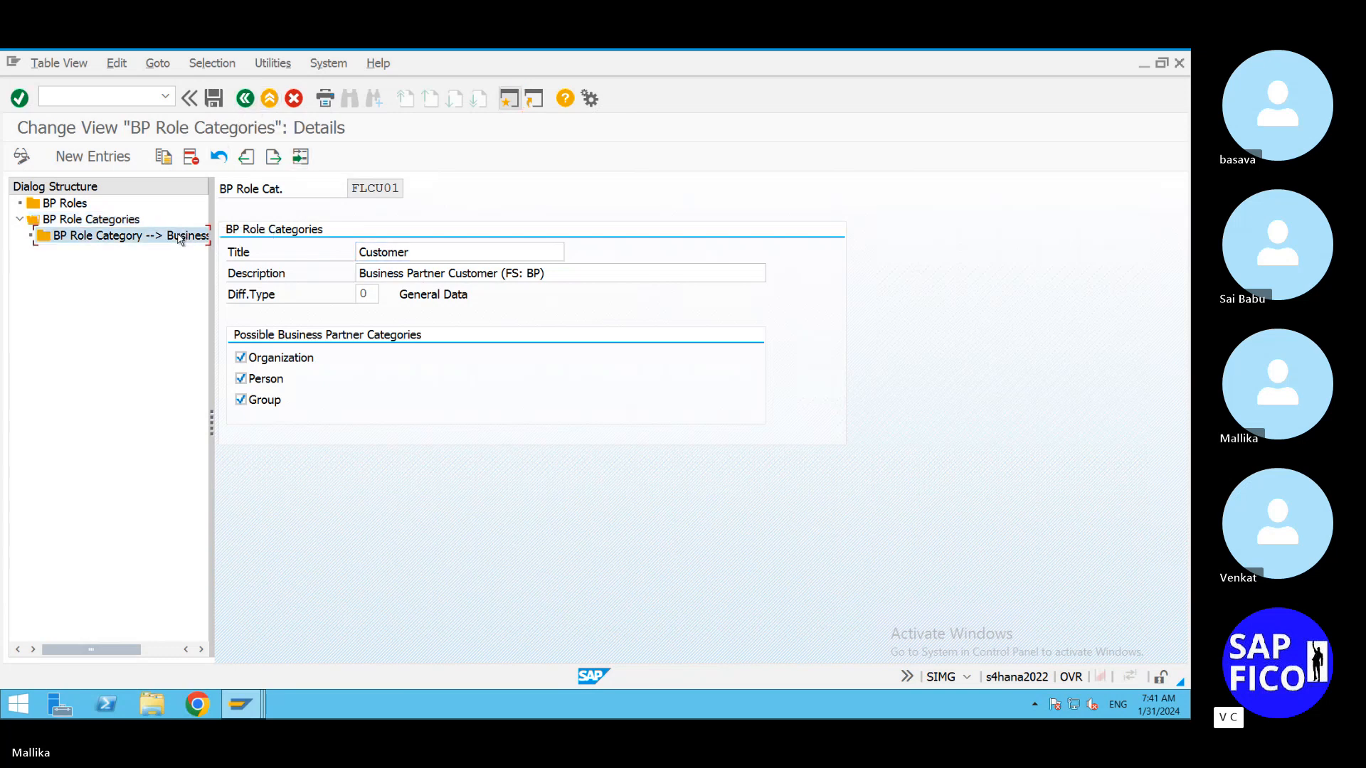
pyautogui.doubleClick(180, 239)
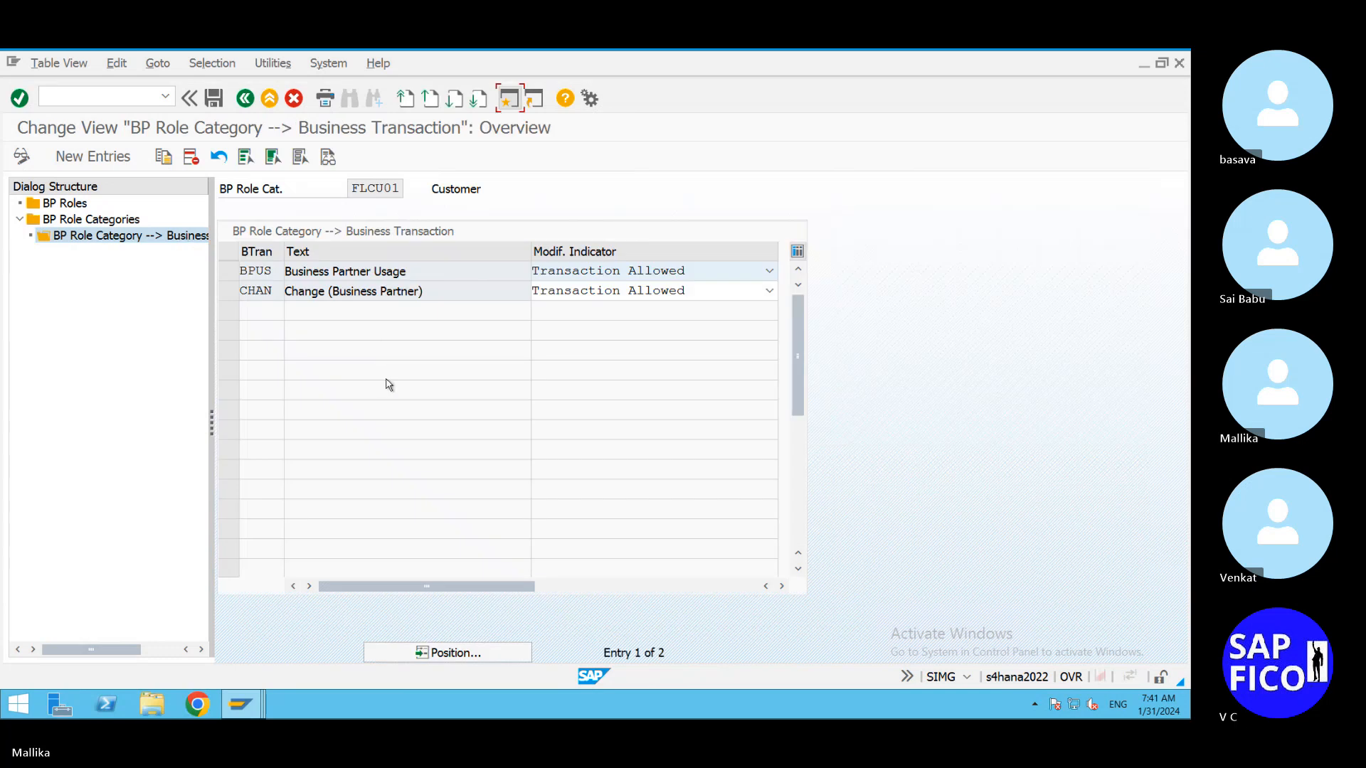
pyautogui.click(577, 275)
pyautogui.click(228, 271)
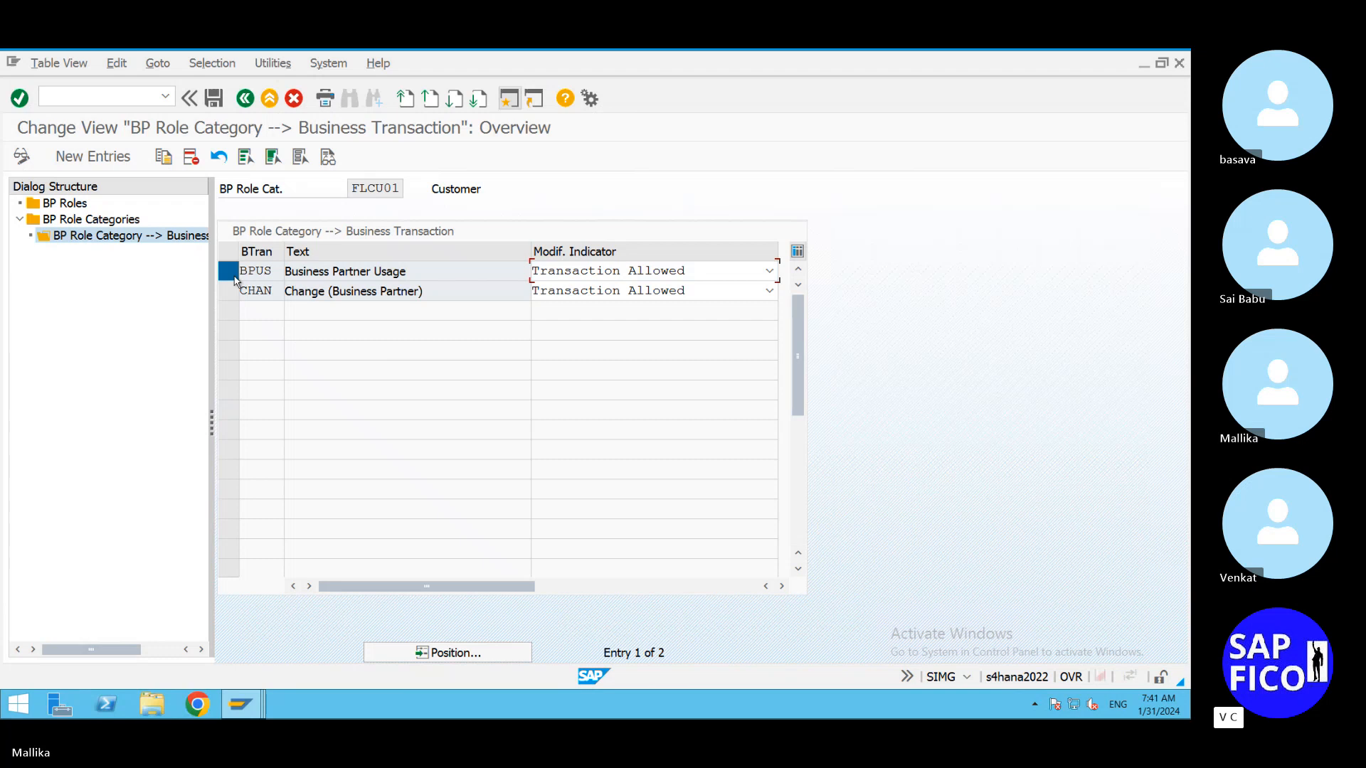
# Step: Try to open the Business Partner Usage entry's details and review its modification indicator options, keeping Transaction Allowed
pyautogui.doubleClick(394, 273)
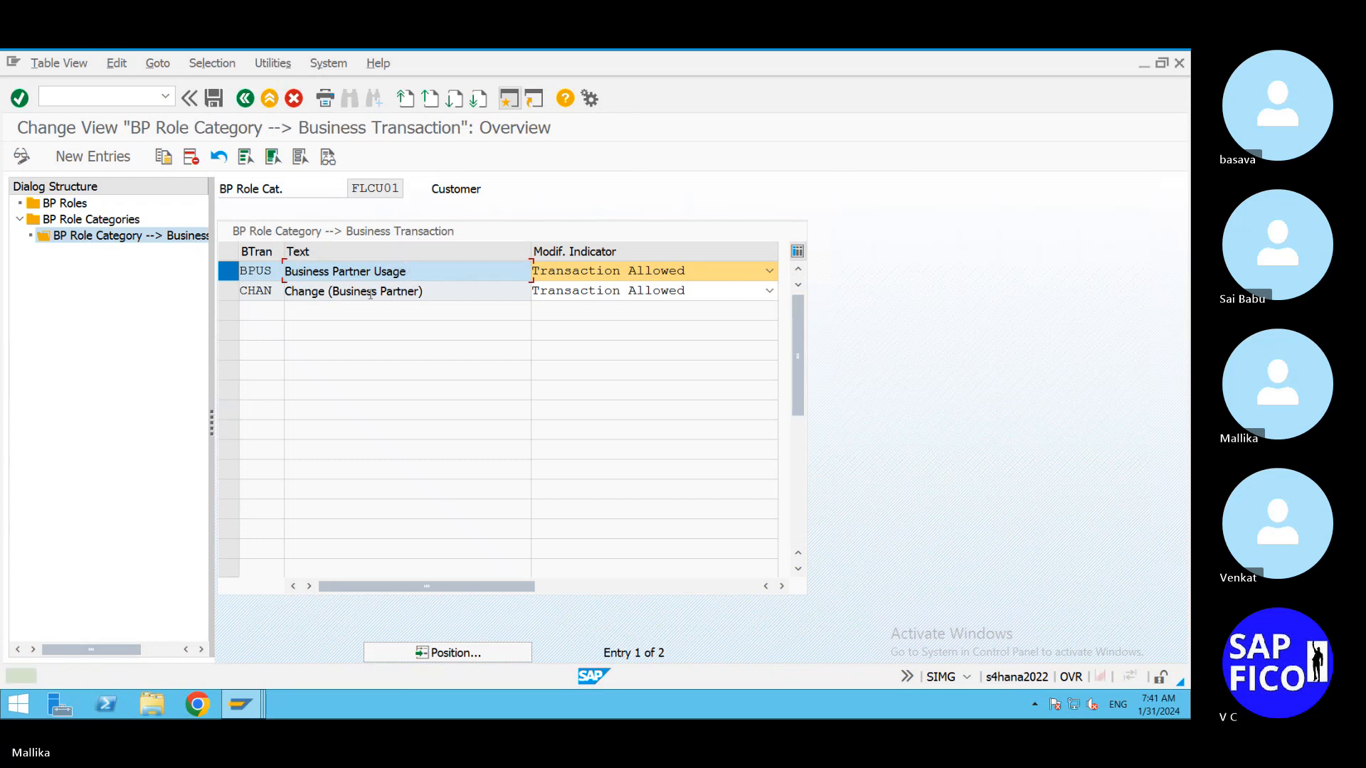
pyautogui.click(389, 270)
pyautogui.doubleClick(422, 274)
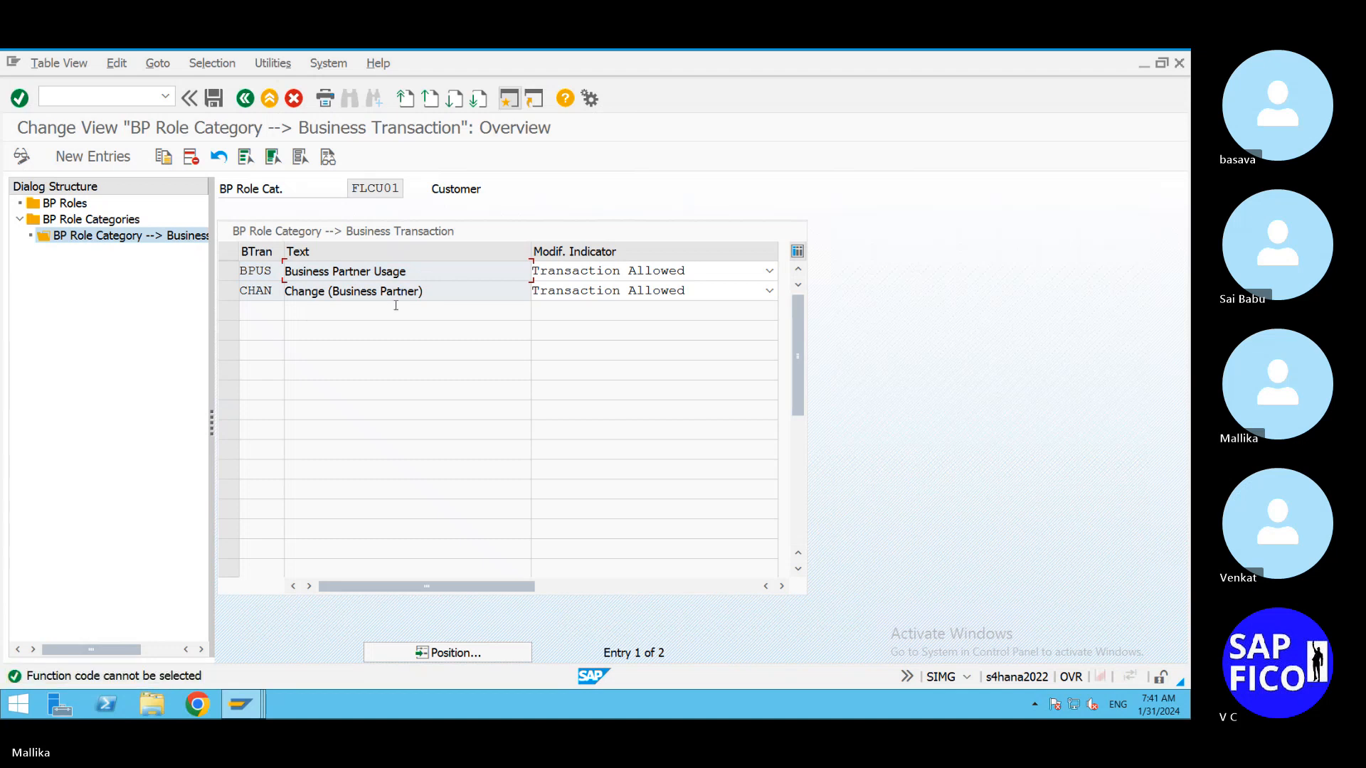
pyautogui.click(228, 271)
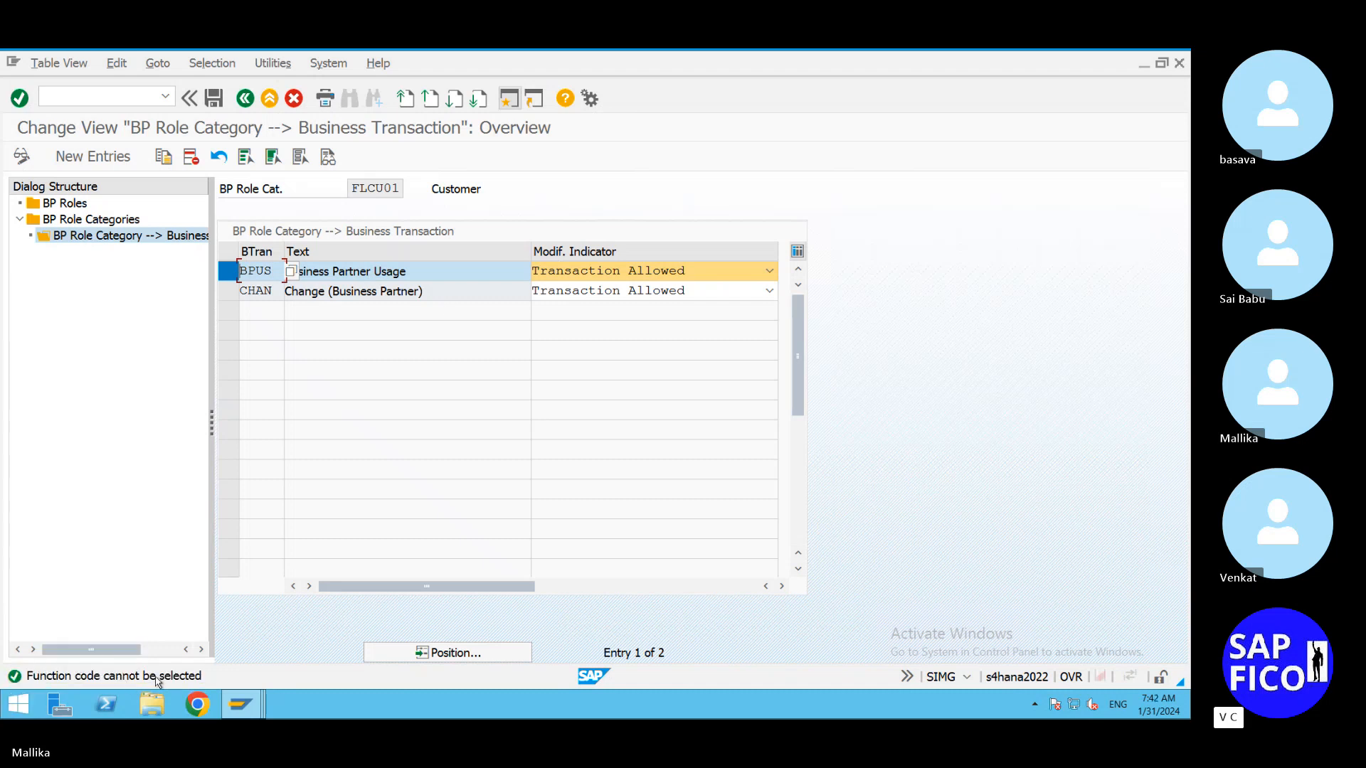
pyautogui.click(226, 278)
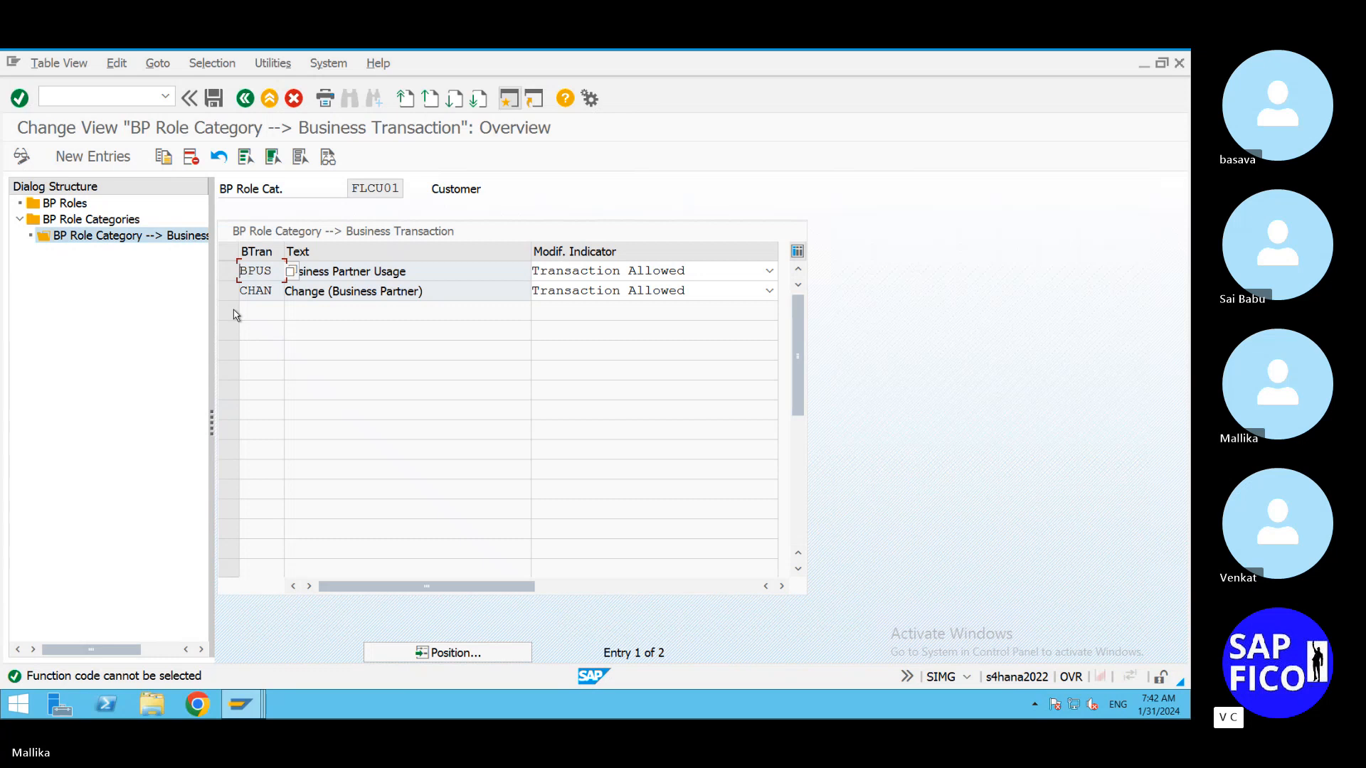
pyautogui.click(769, 271)
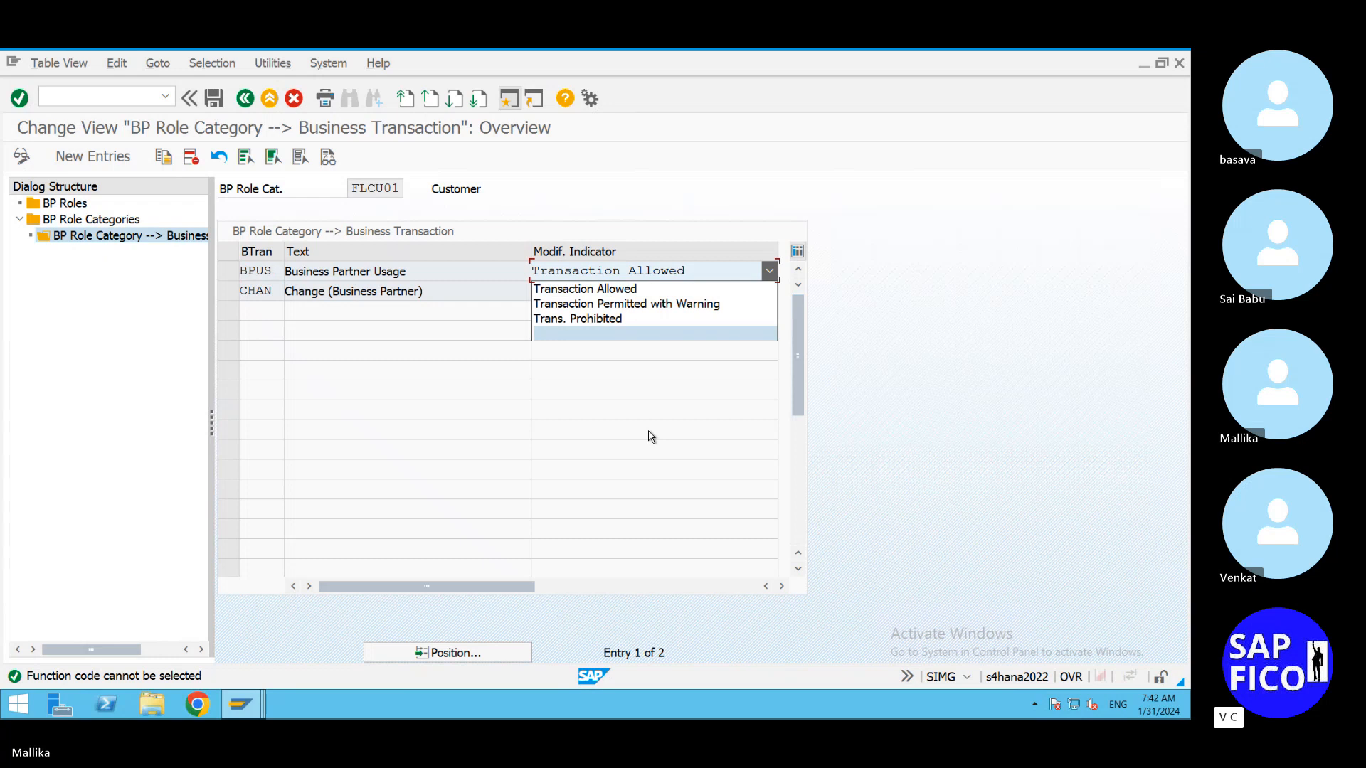
pyautogui.click(644, 290)
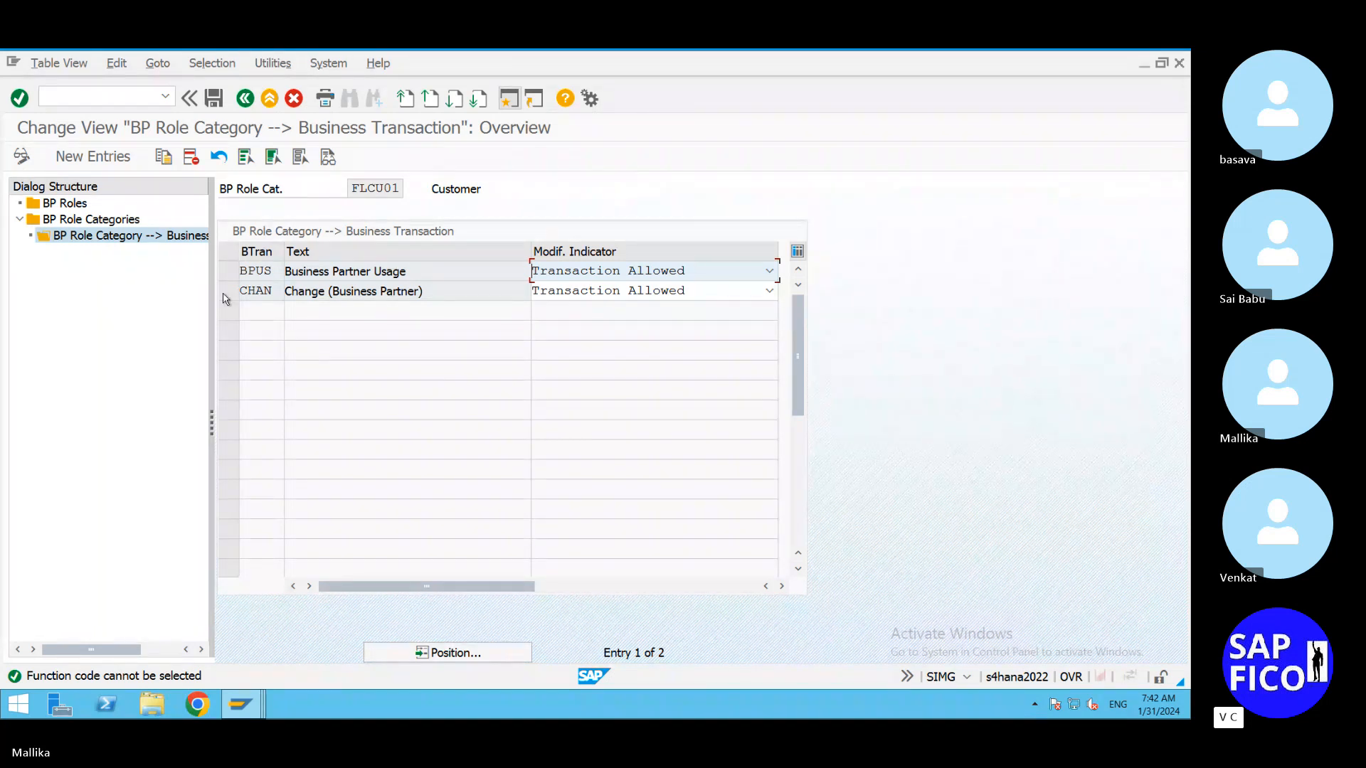
# Step: Start a new entry under BP Role Categories and set its role category key to MAL00
pyautogui.doubleClick(122, 220)
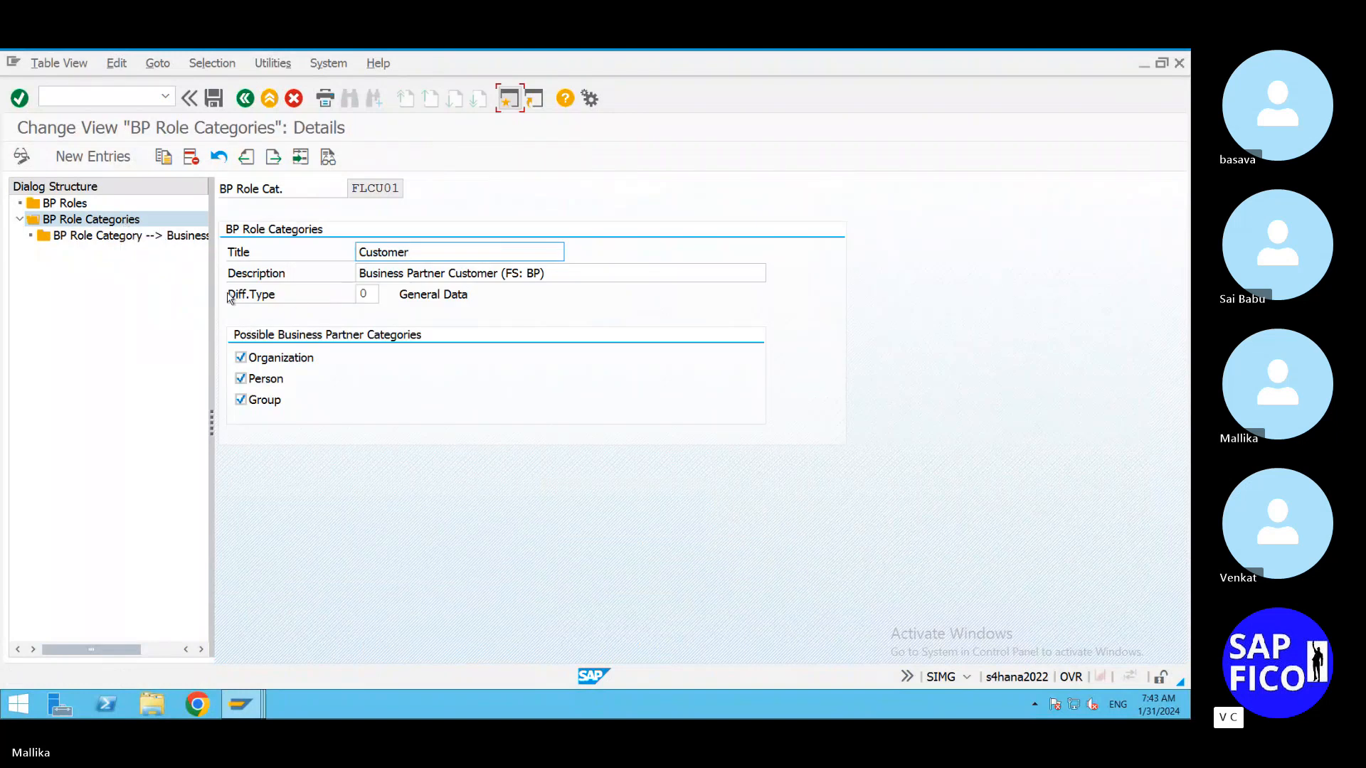
pyautogui.click(92, 156)
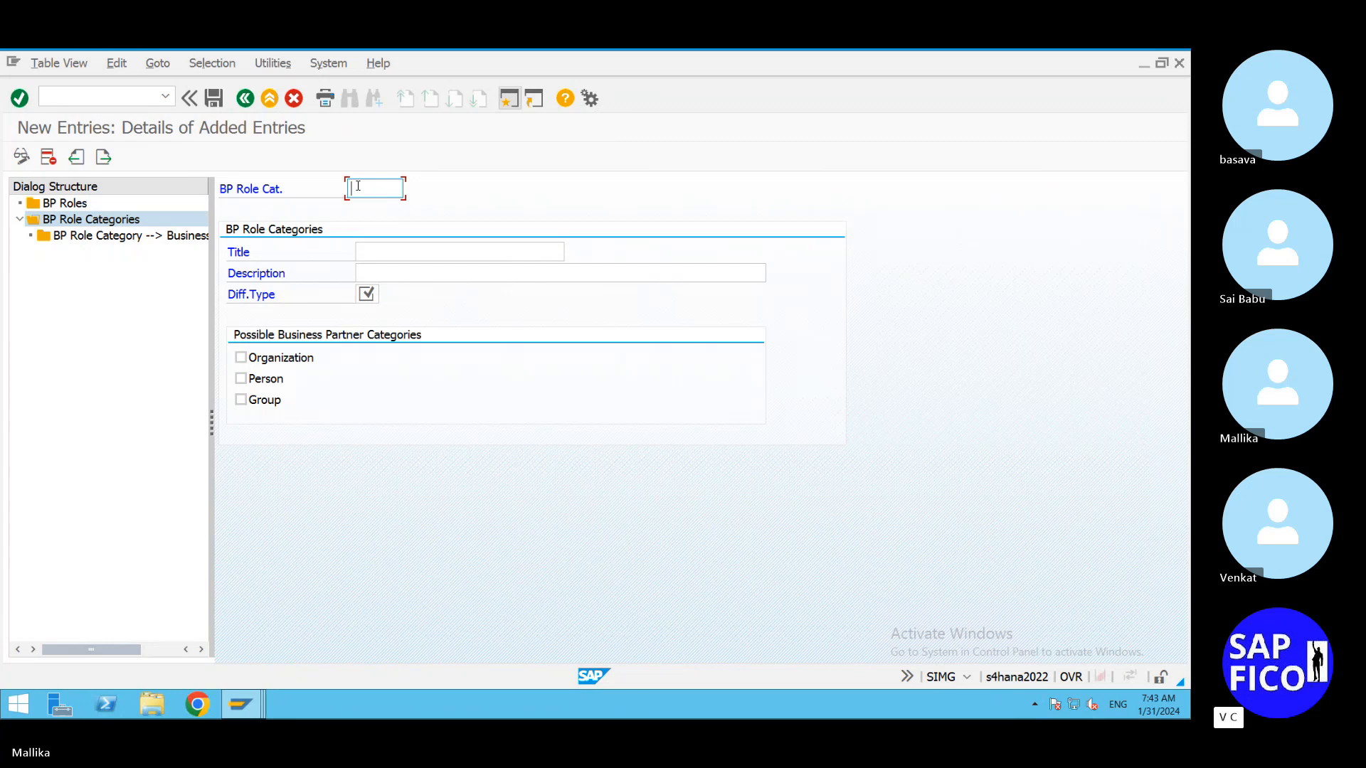
pyautogui.write('MAL200')
pyautogui.click(386, 249)
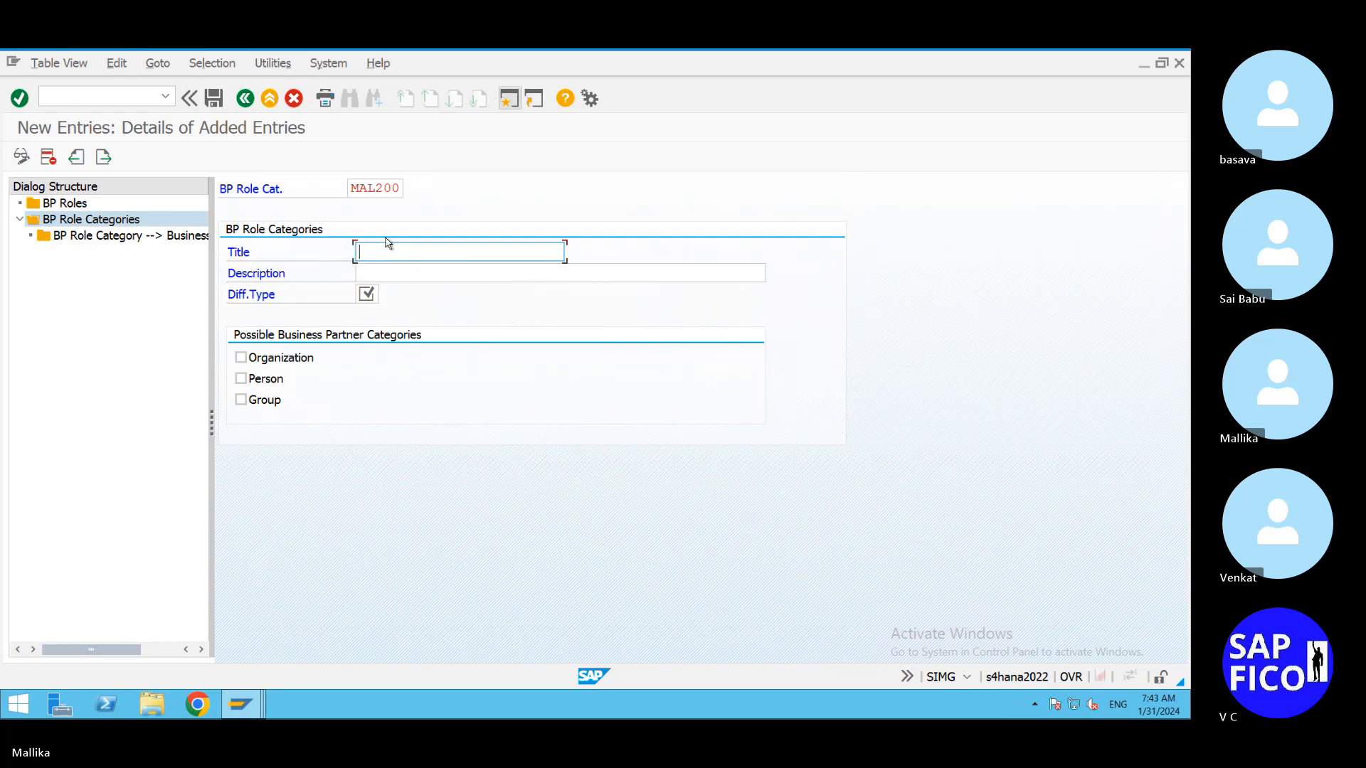
pyautogui.click(385, 188)
pyautogui.press('BackSpace')
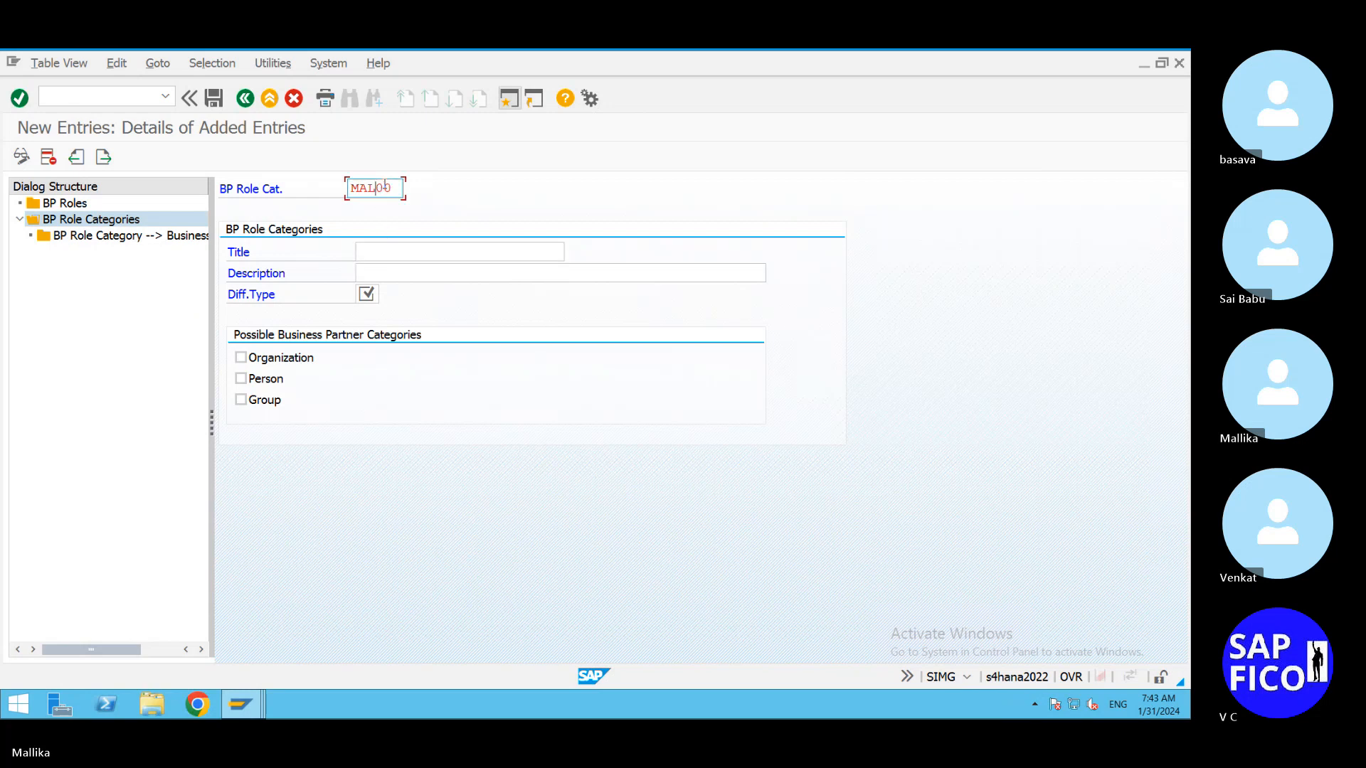
# Step: Draft the title of role category MAL00 as "MAL2 GENERAL DATA FOR M"
pyautogui.click(375, 250)
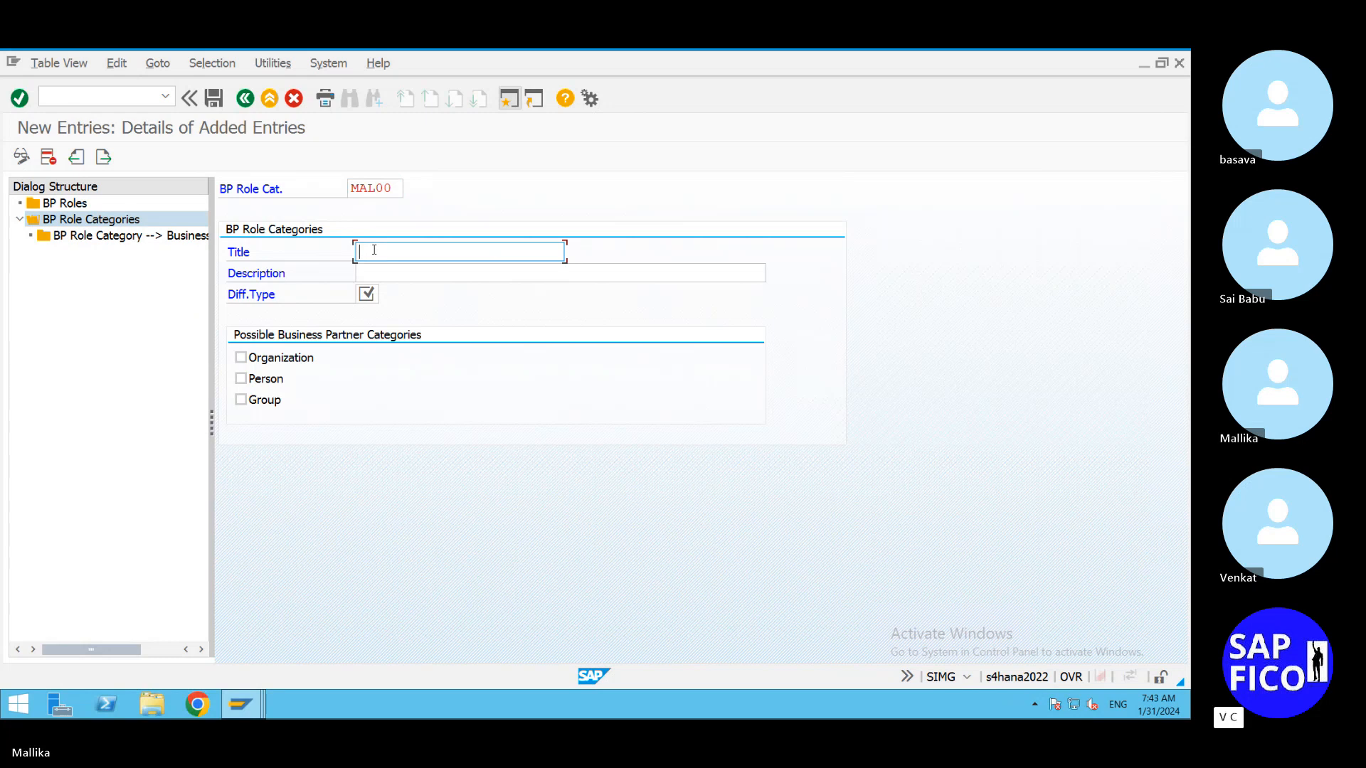
pyautogui.write('MA')
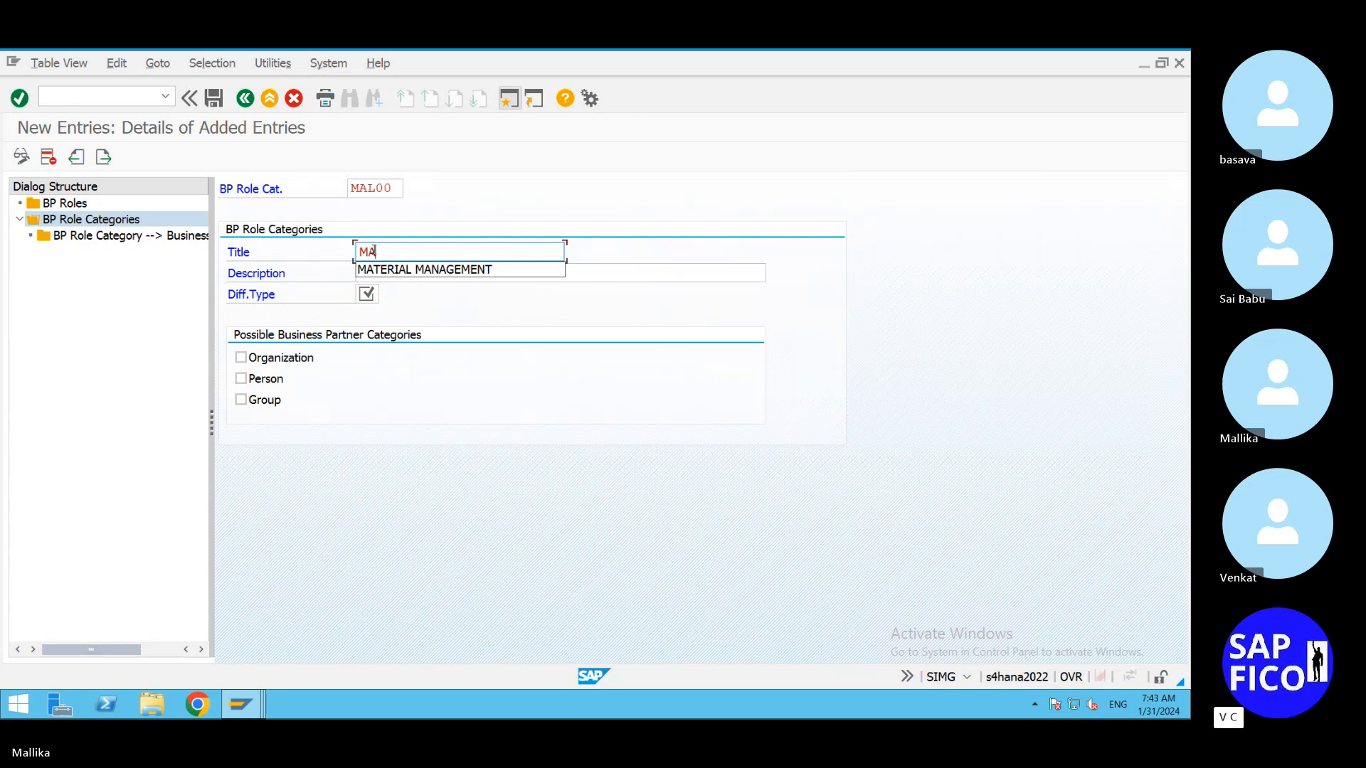
pyautogui.write('L00')
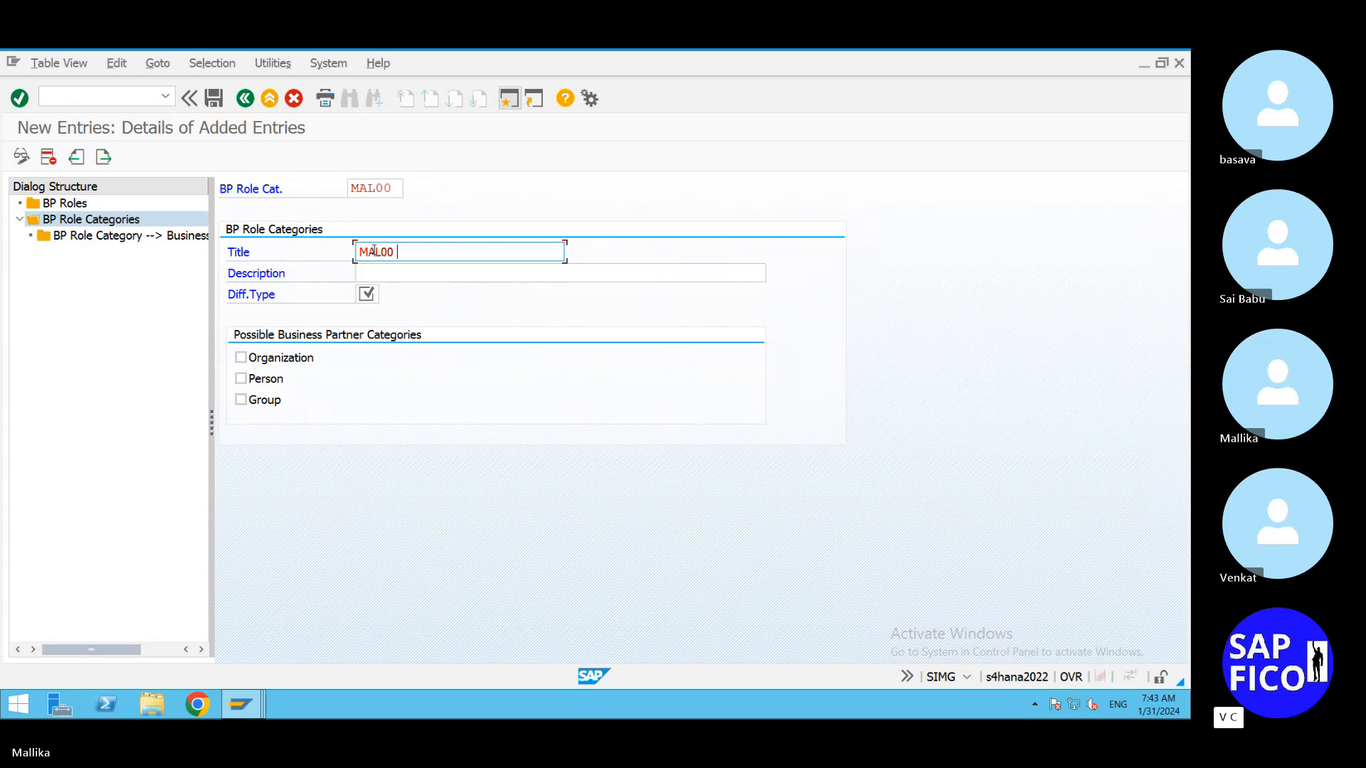
pyautogui.press('BackSpace')
pyautogui.press('BackSpace')
pyautogui.write('2')
pyautogui.write('GERE')
pyautogui.press('BackSpace')
pyautogui.press('BackSpace')
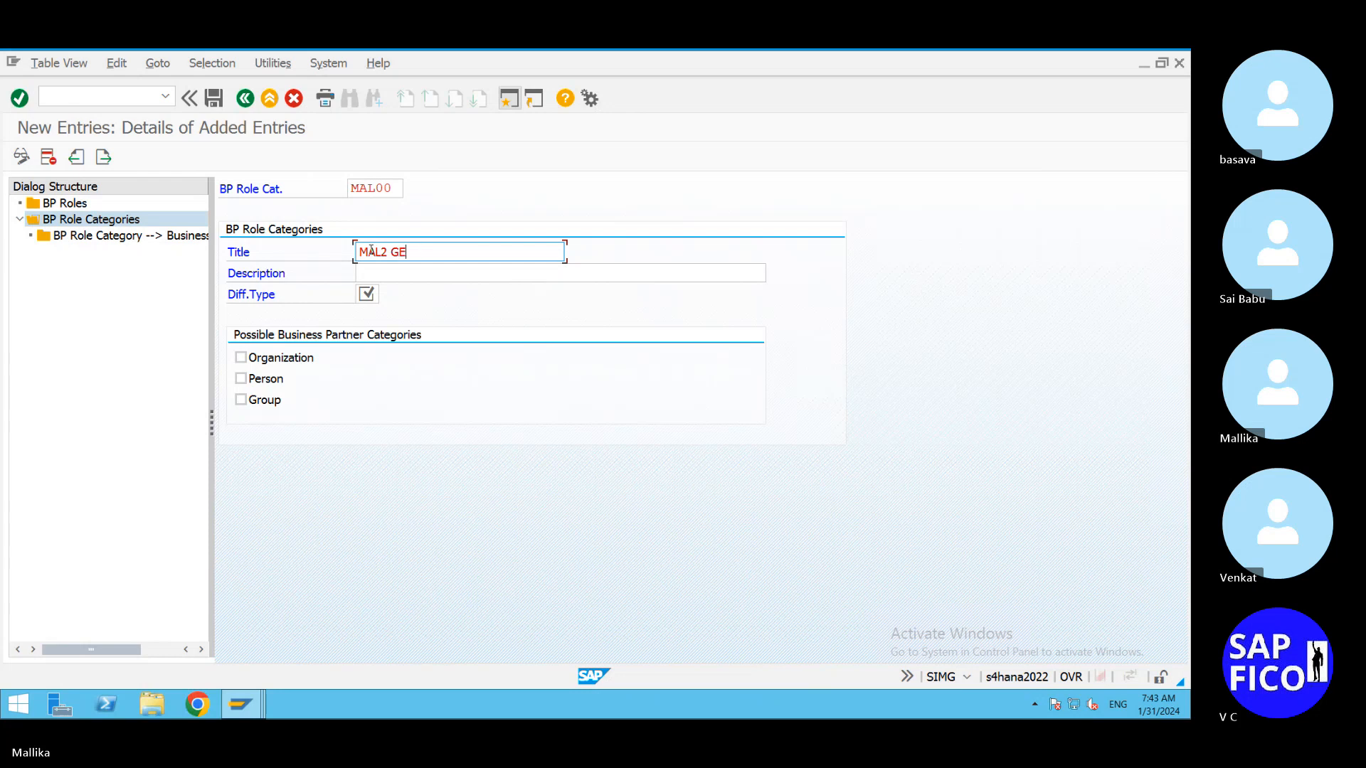
pyautogui.write('NERAL ')
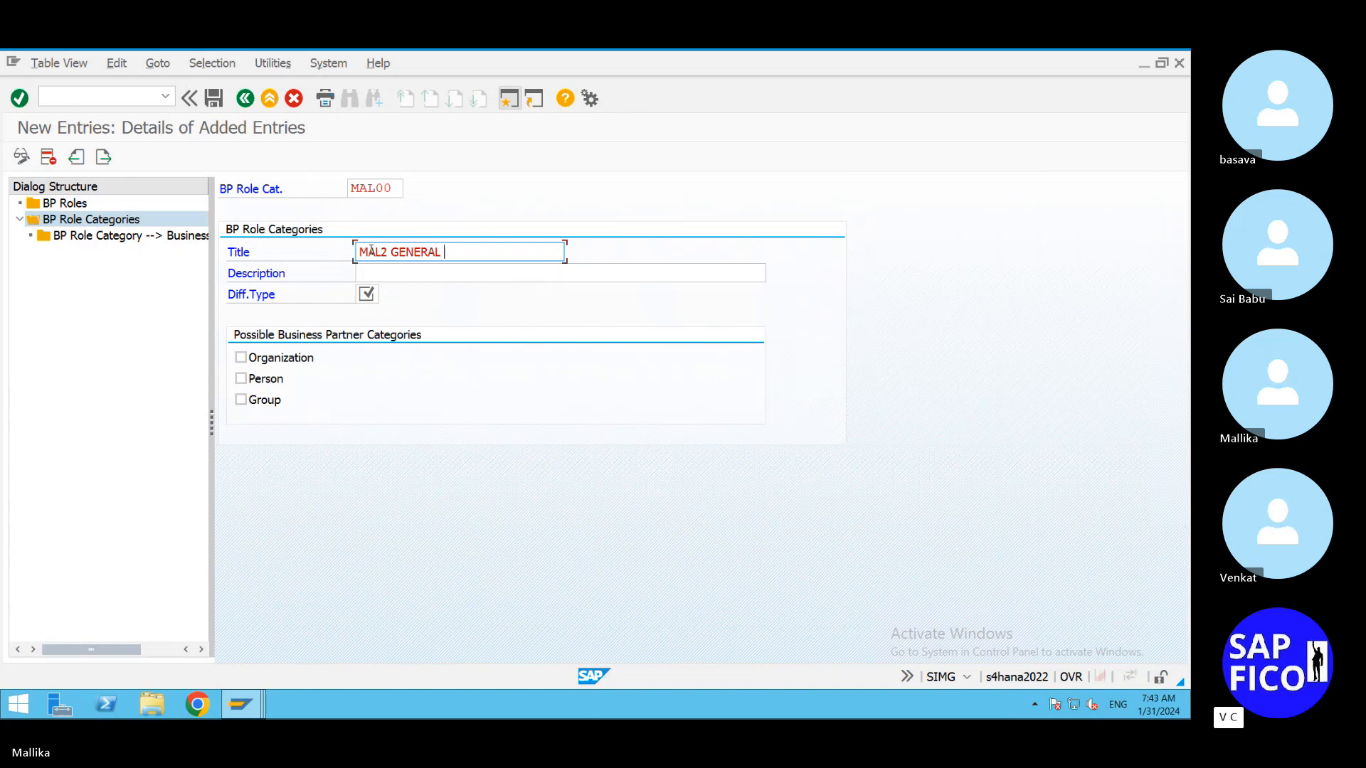
pyautogui.write('DATA FOR MAL')
pyautogui.press('BackSpace')
pyautogui.press('BackSpace')
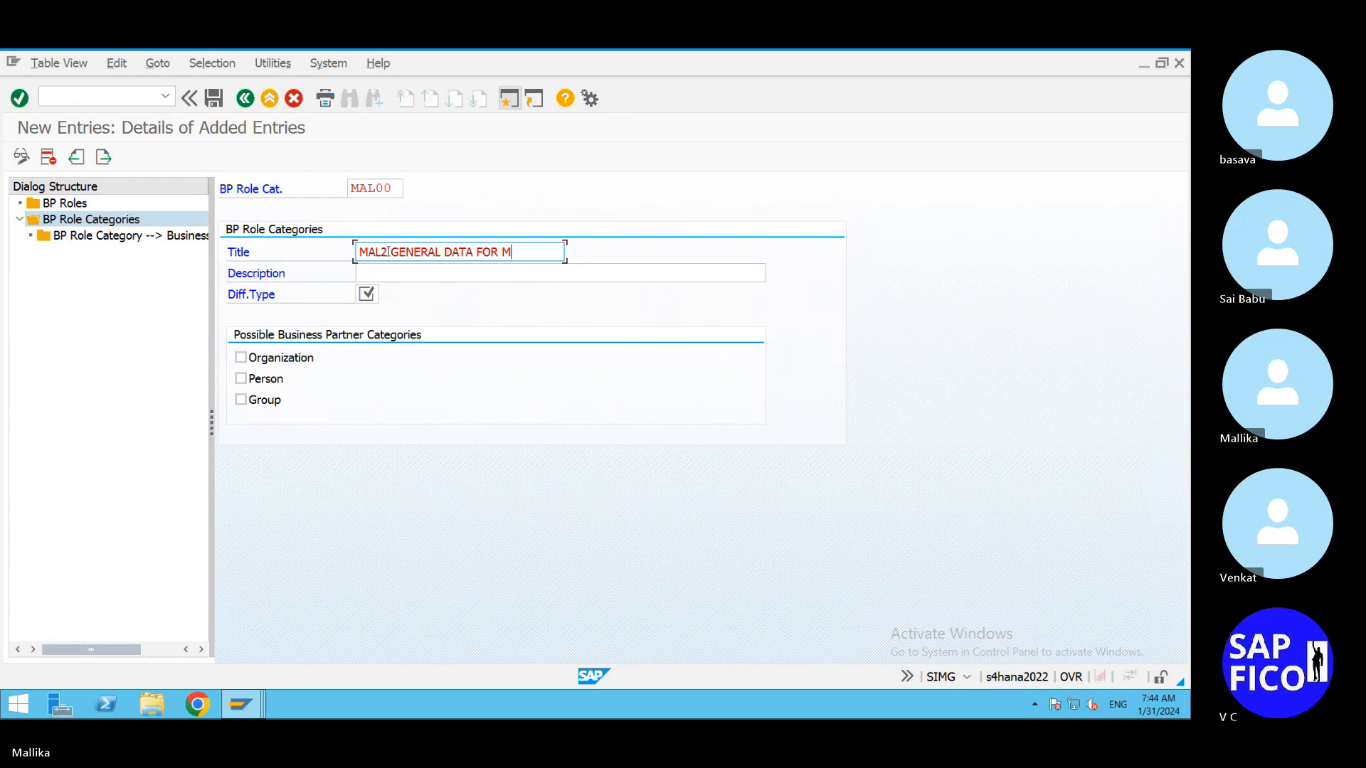
# Step: Reword the title of role category MAL00 to "GENERAL DATA FOR MAL2"
pyautogui.press('BackSpace')
pyautogui.press('BackSpace')
pyautogui.press('BackSpace')
pyautogui.click(392, 254)
pyautogui.press('BackSpace')
pyautogui.press('BackSpace')
pyautogui.press('BackSpace')
pyautogui.press('BackSpace')
pyautogui.press('BackSpace')
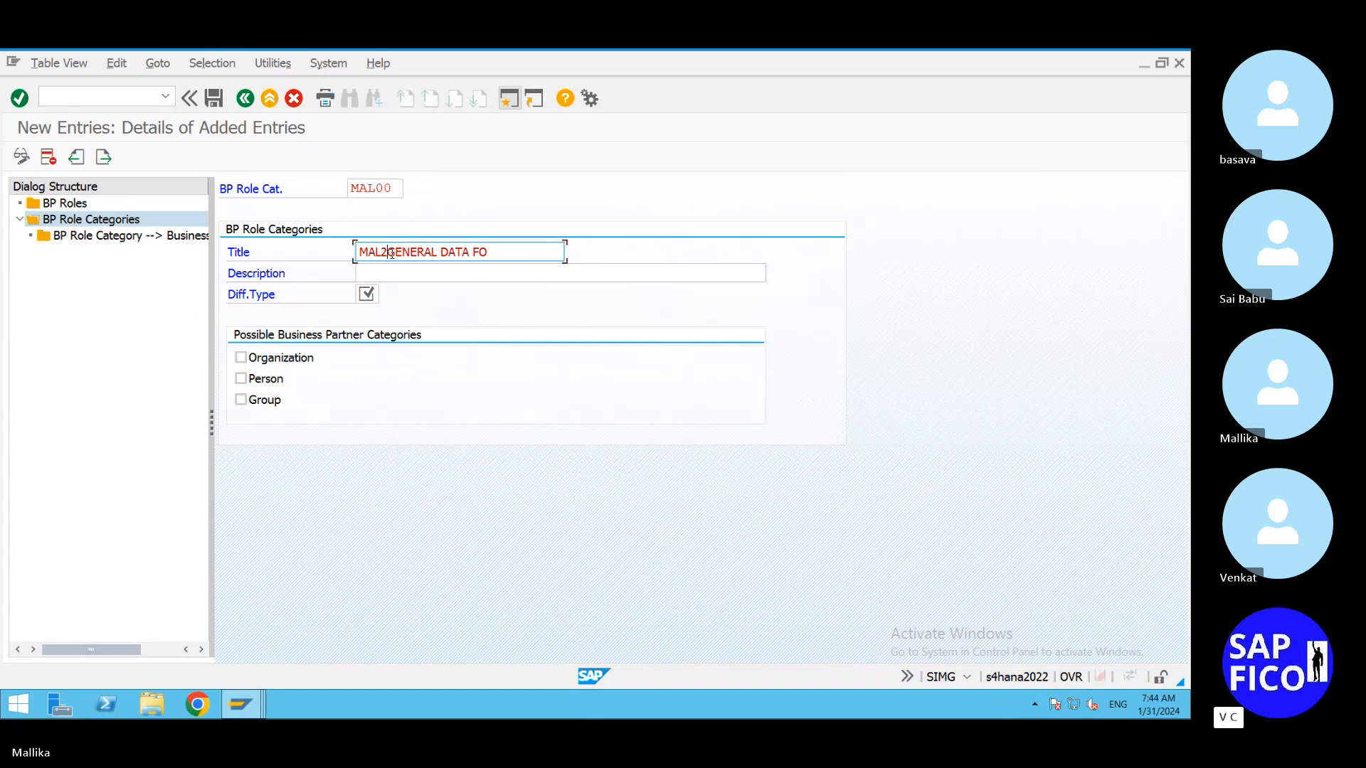
pyautogui.click(469, 250)
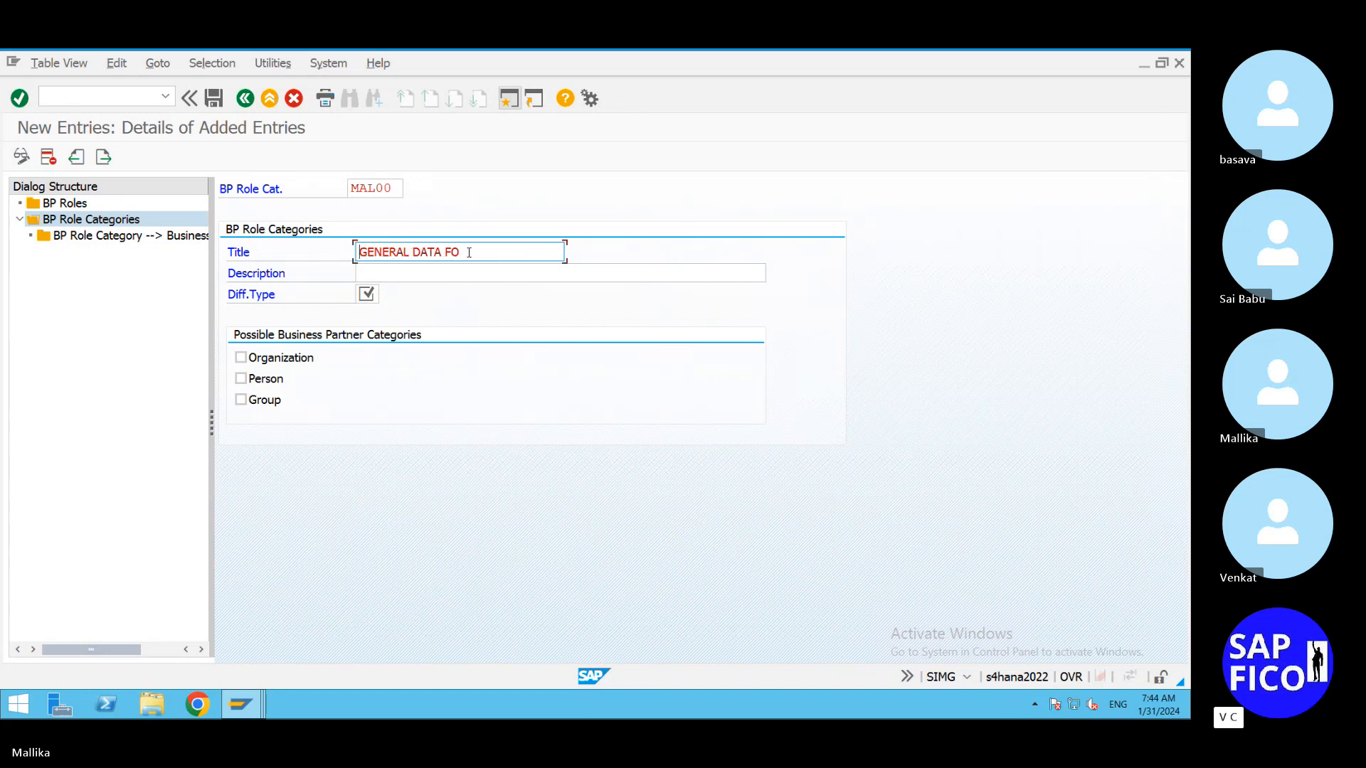
pyautogui.press('BackSpace')
pyautogui.press('BackSpace')
pyautogui.write('FORMAL2')
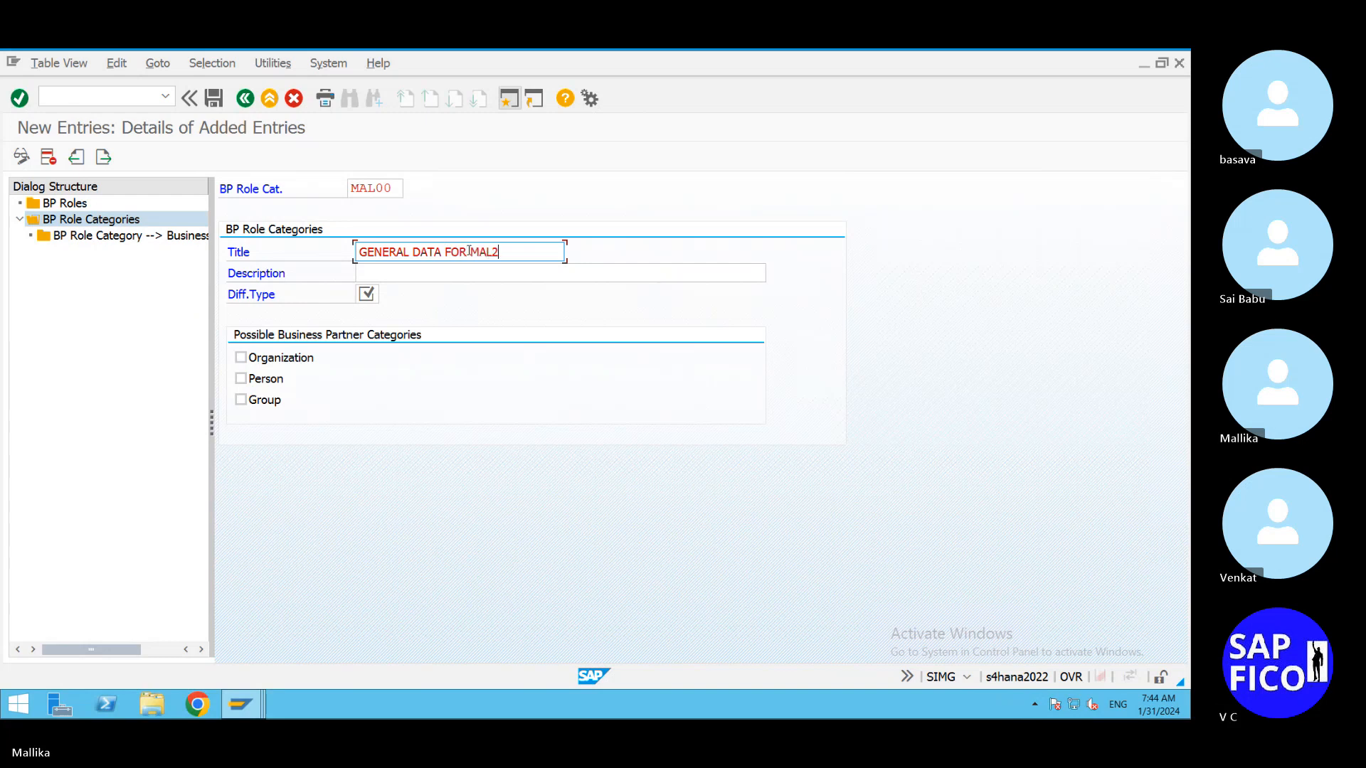
# Step: Copy the title "GENERAL DATA FOR MAL2" into the description of role category MAL00
pyautogui.moveTo(510, 254); pyautogui.dragTo(145, 322)
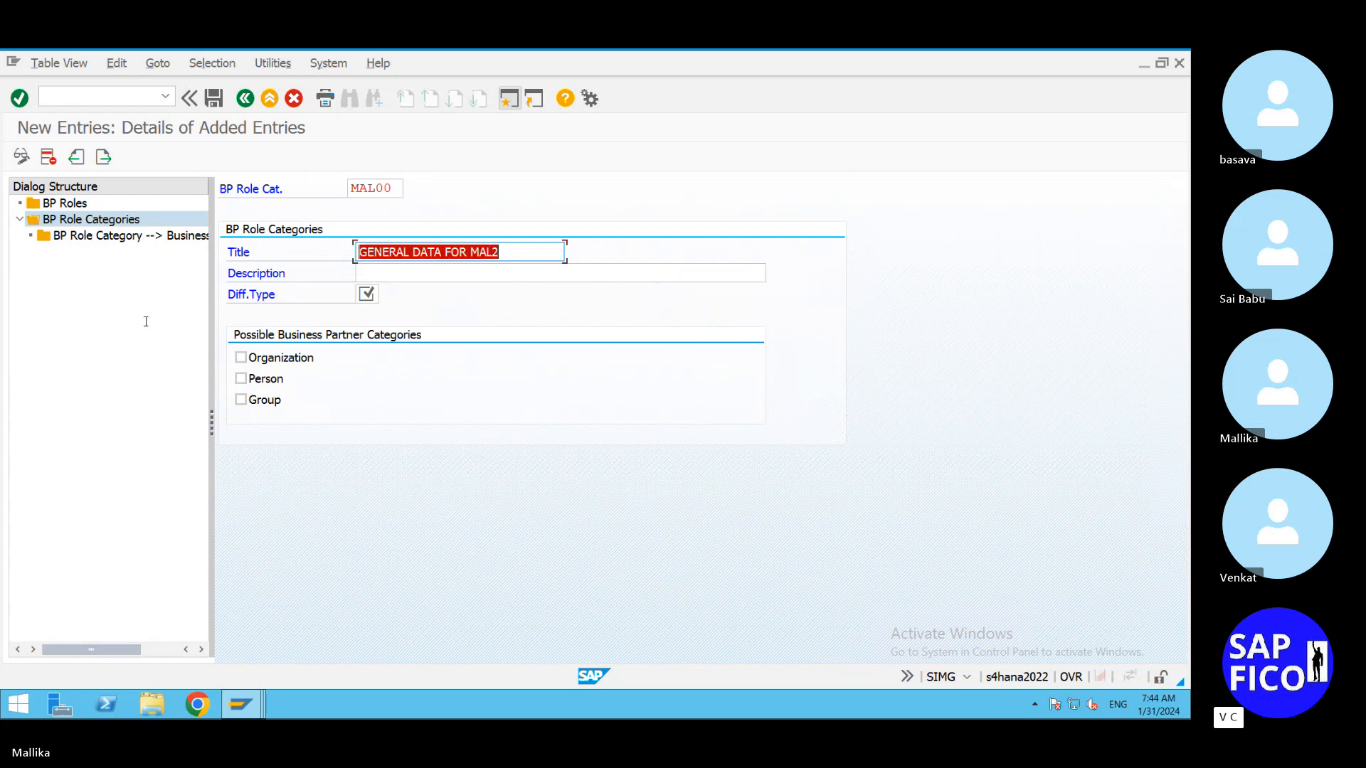
pyautogui.hotkey('ctrl', 'c')
pyautogui.click(374, 276)
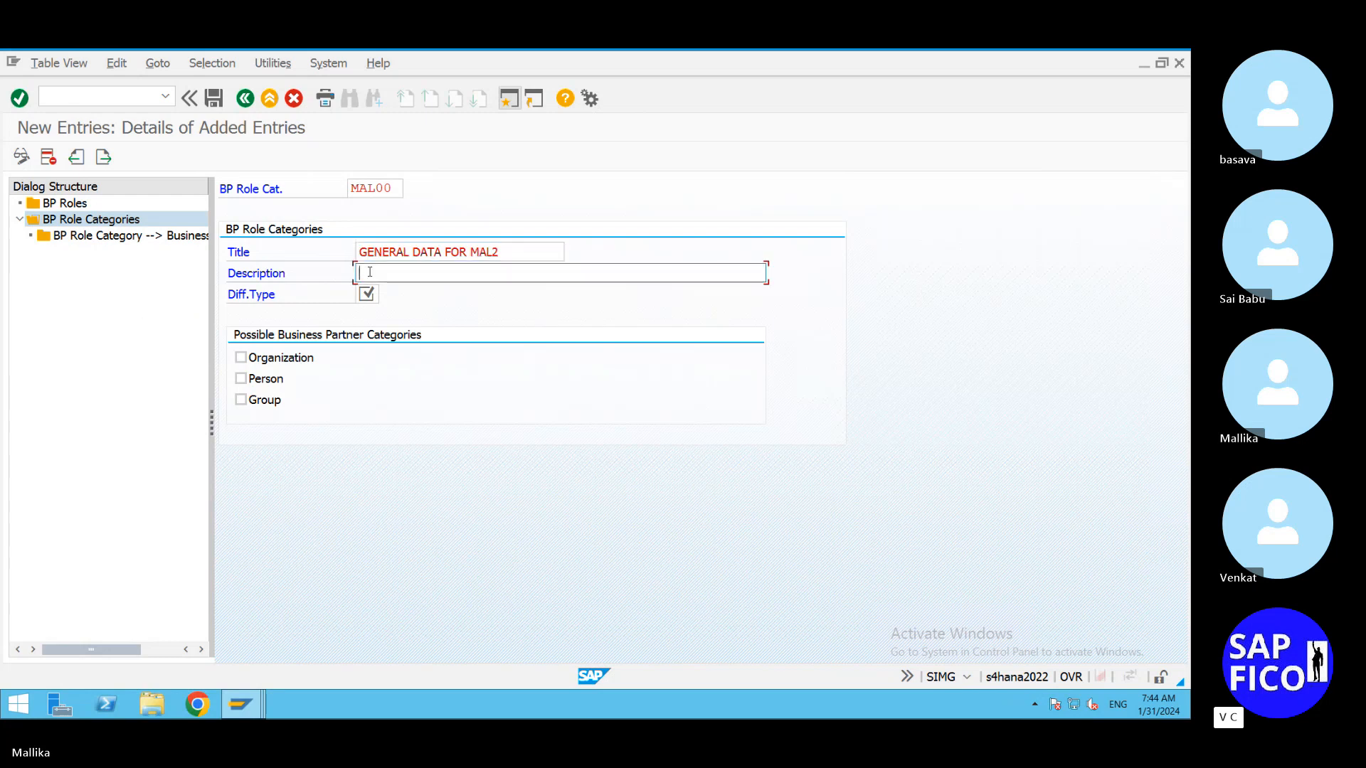
pyautogui.hotkey('ctrl', 'v')
# Step: Set the differentiation type to 0 General Data and allow the Organization, Person and Group business partner categories
pyautogui.click(367, 293)
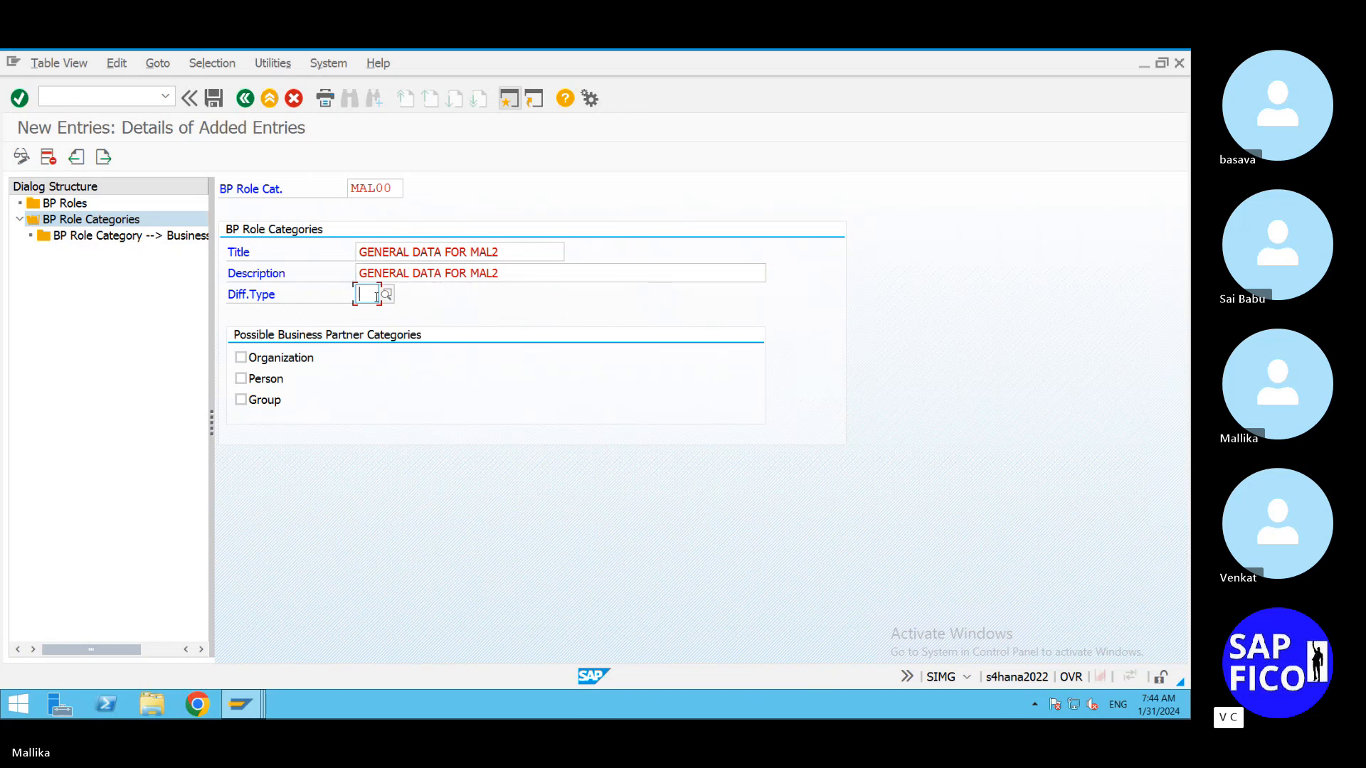
pyautogui.click(386, 294)
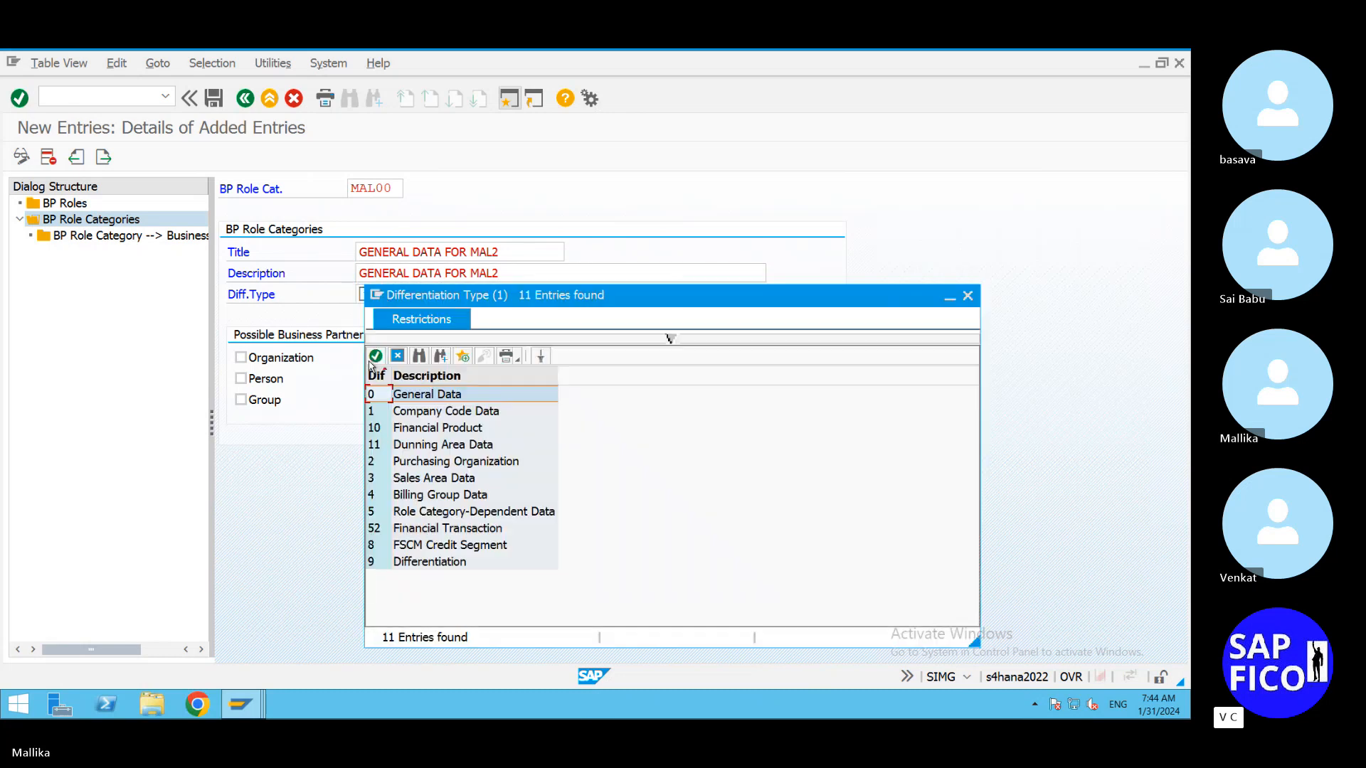
pyautogui.doubleClick(405, 397)
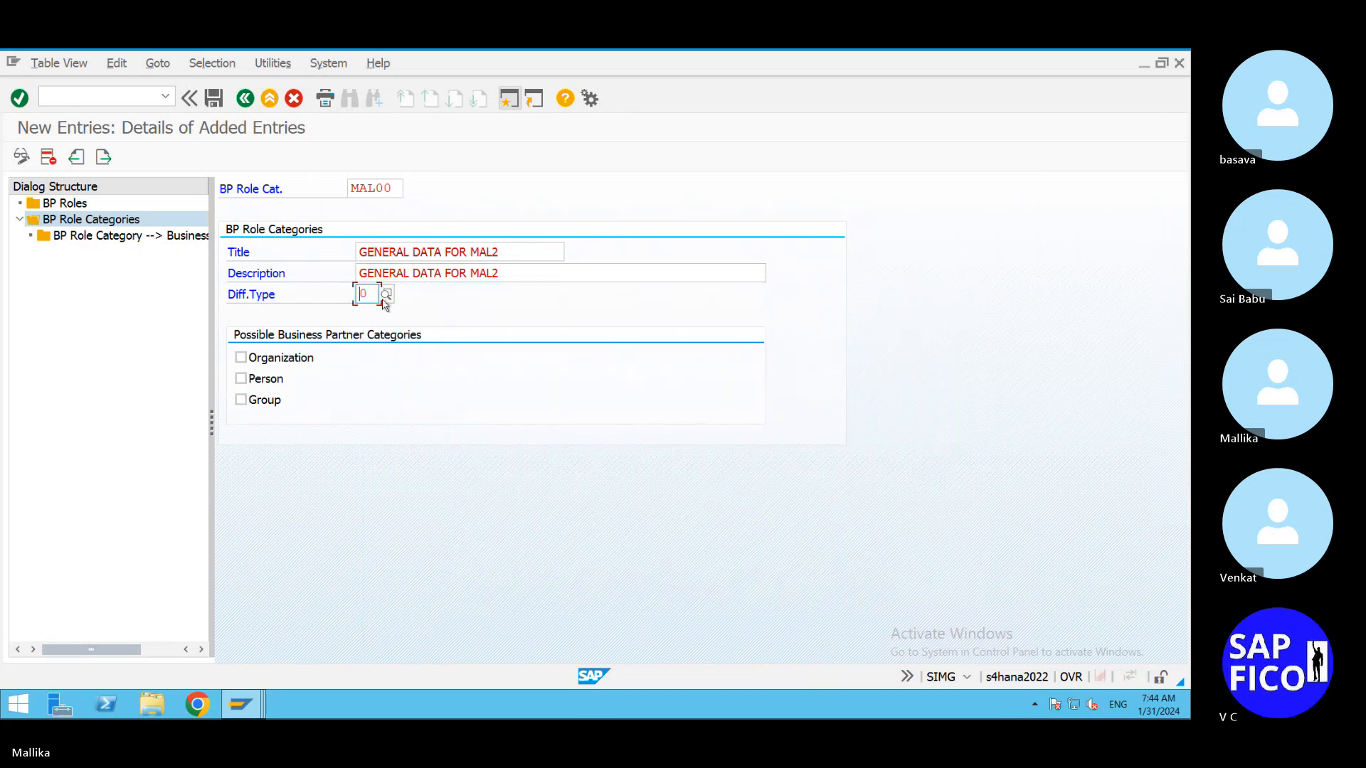
pyautogui.click(242, 357)
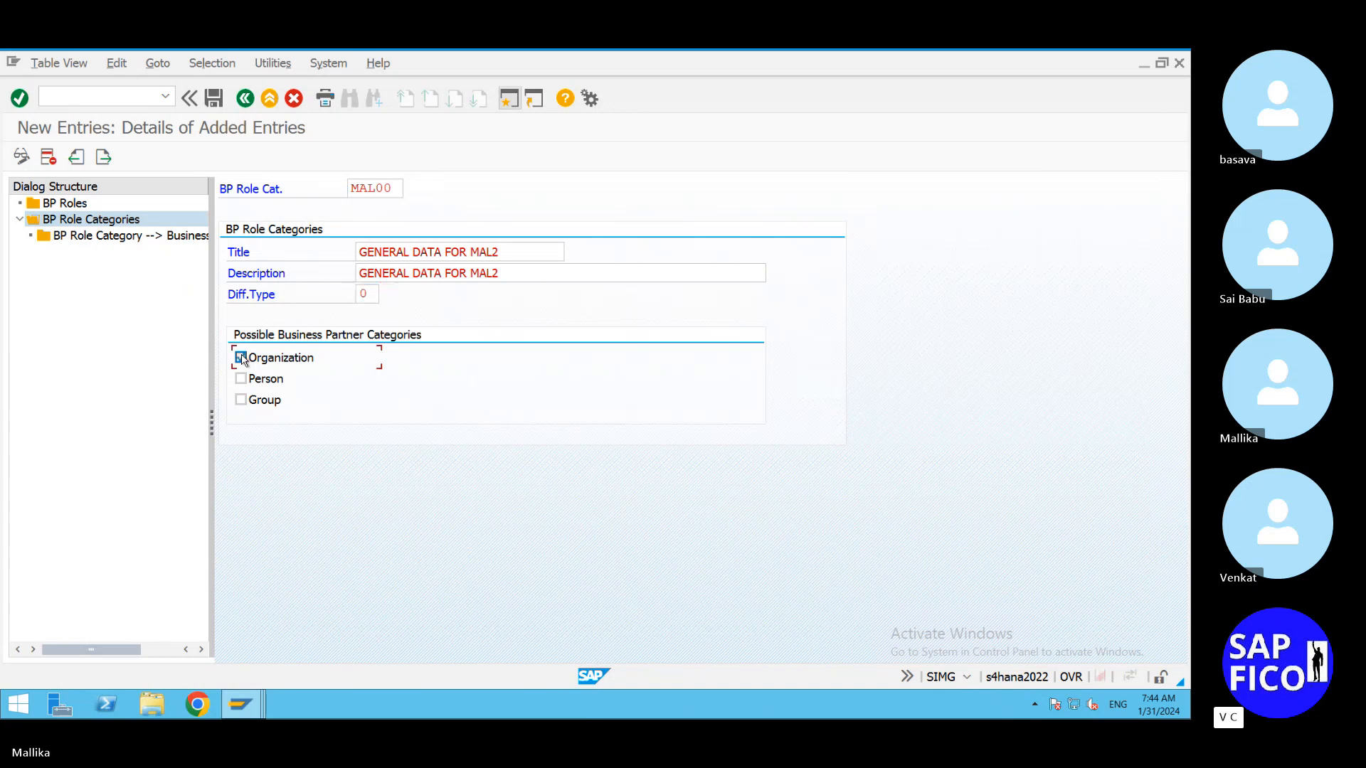
pyautogui.click(241, 400)
pyautogui.click(241, 378)
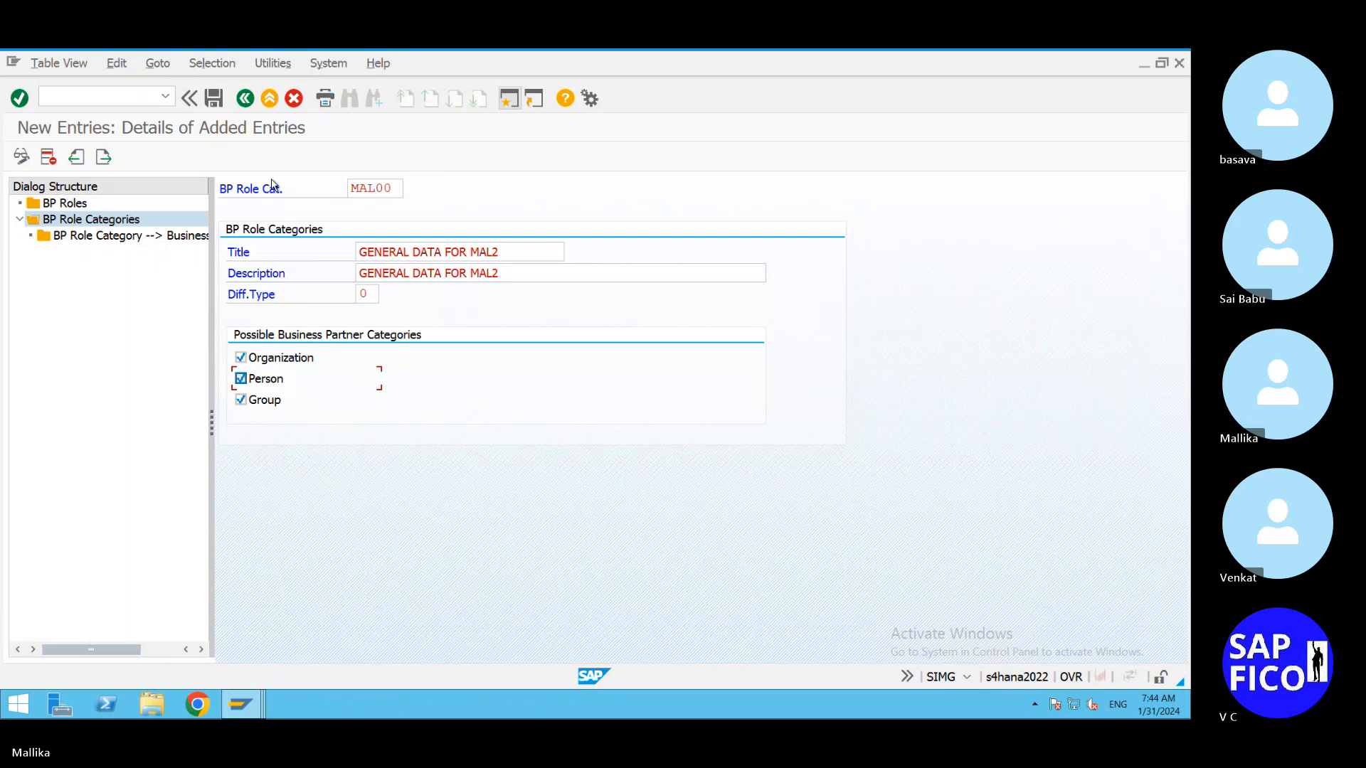
# Step: Save role category MAL00 under the proposed customizing request, accepting the namespace warning, and return to the BP Role Categories overview
pyautogui.press('Return')
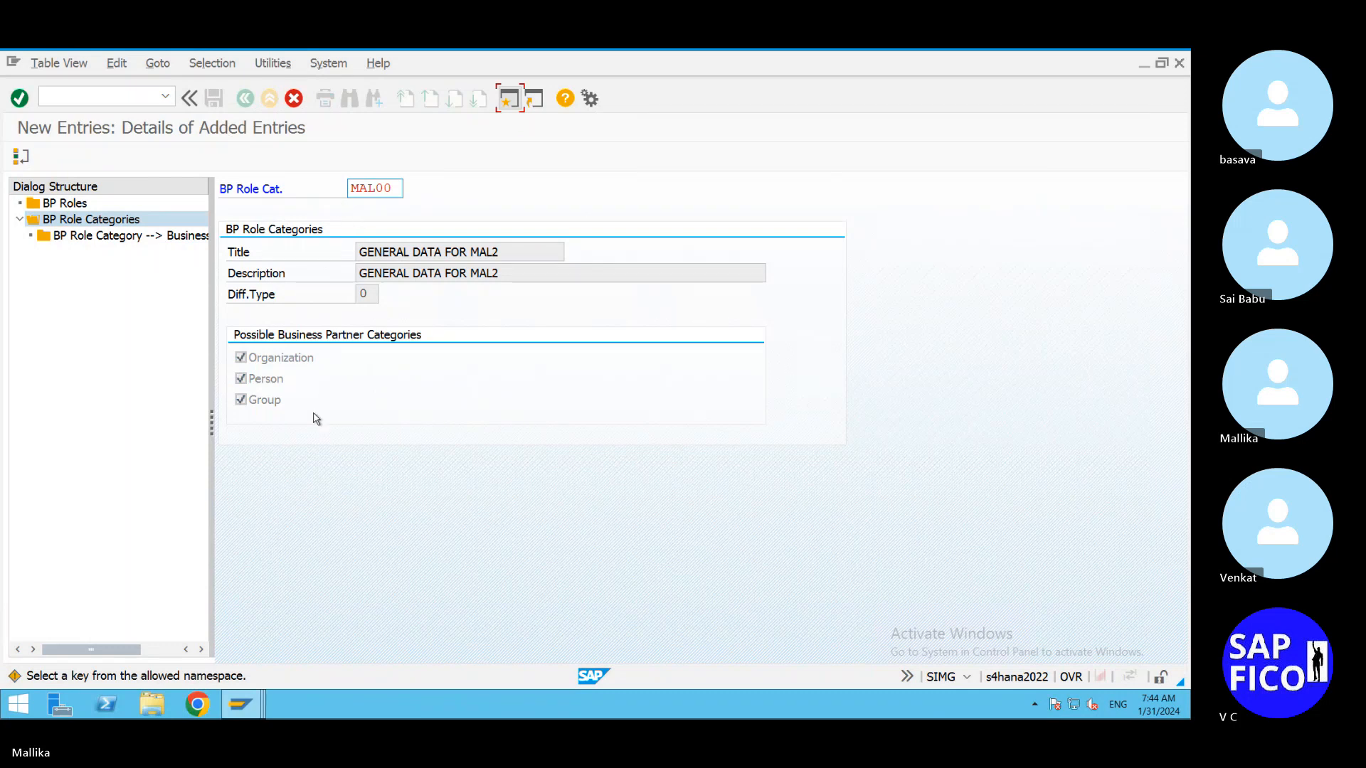
pyautogui.press('Return')
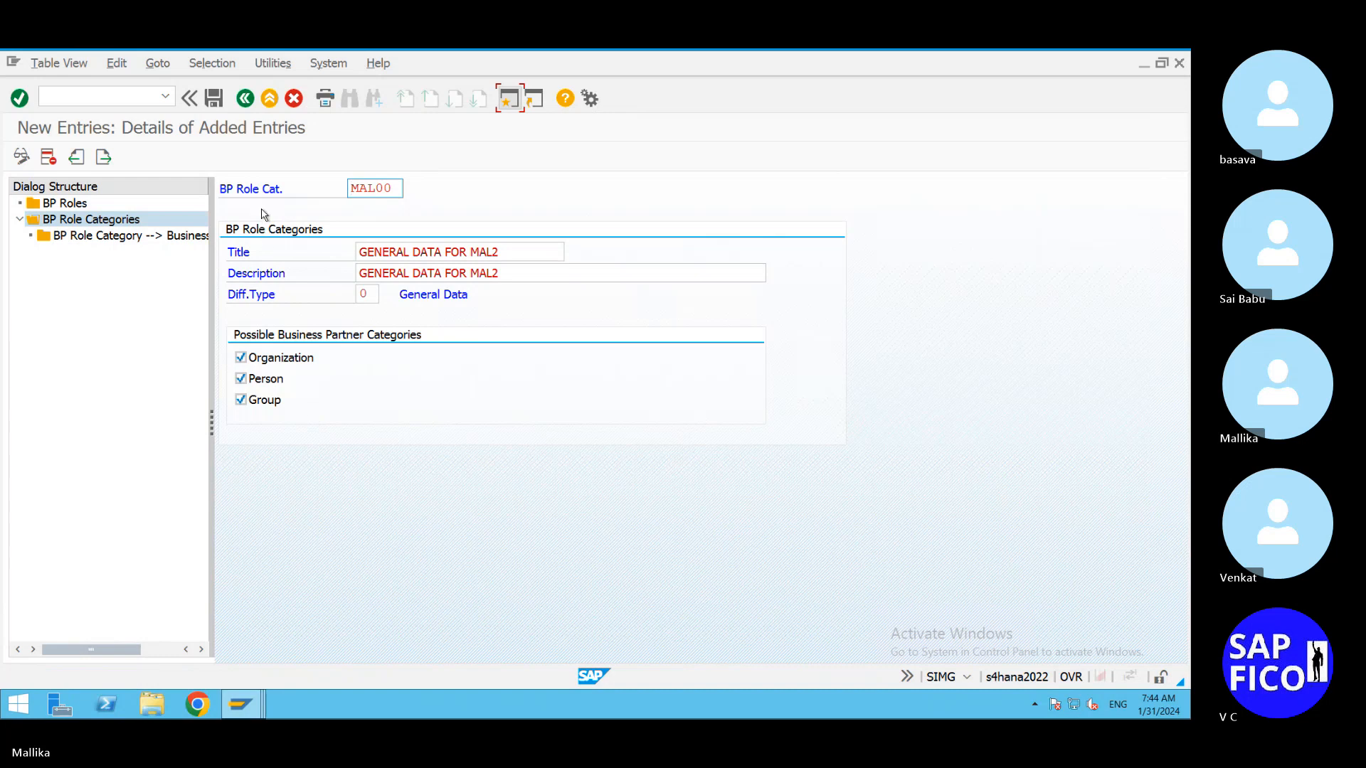
pyautogui.click(219, 105)
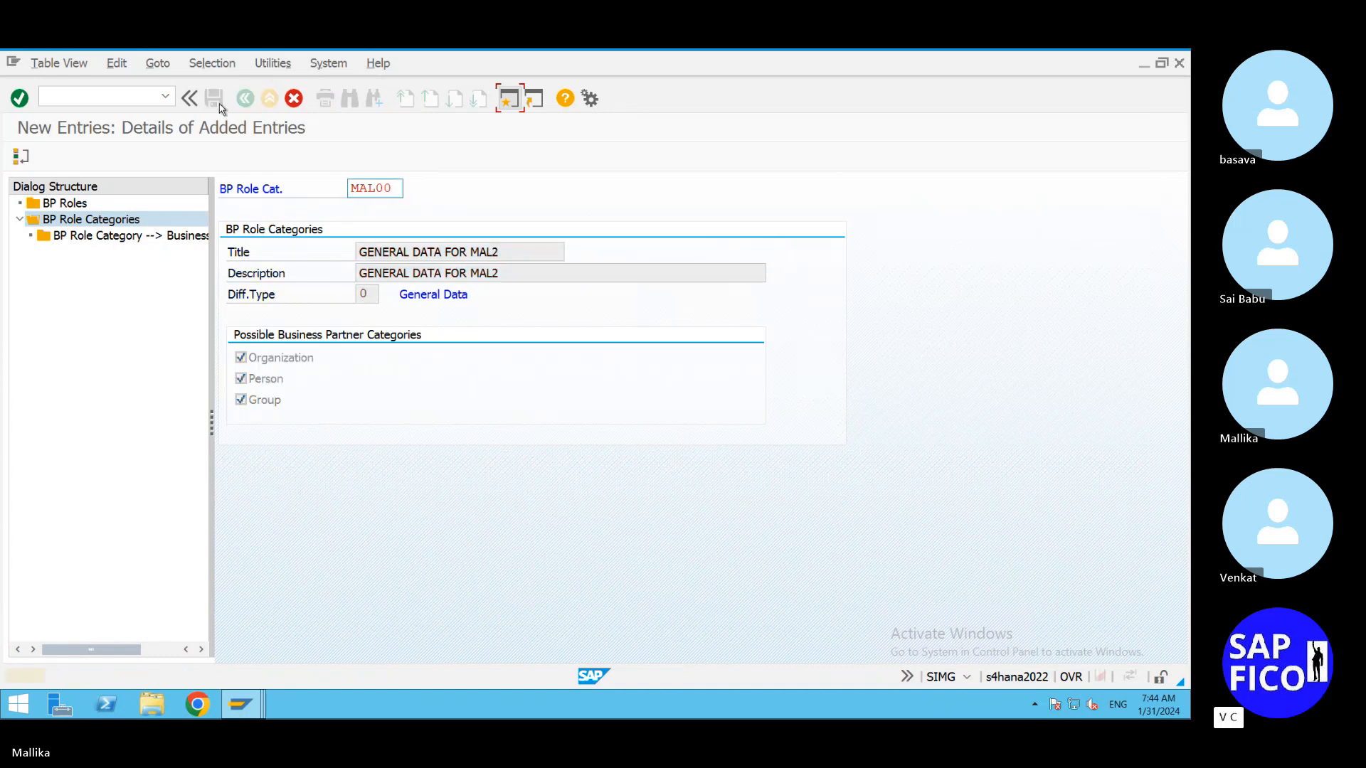
pyautogui.press('Return')
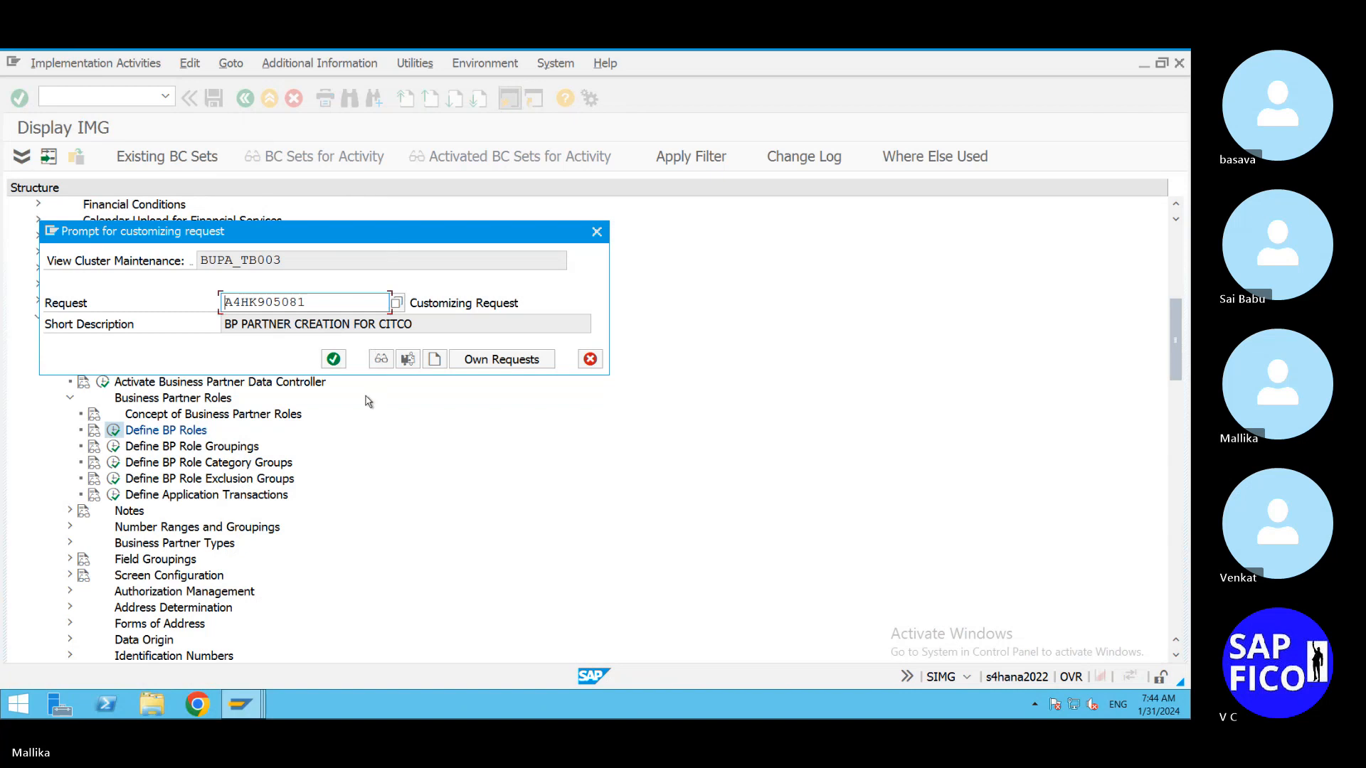
pyautogui.click(334, 360)
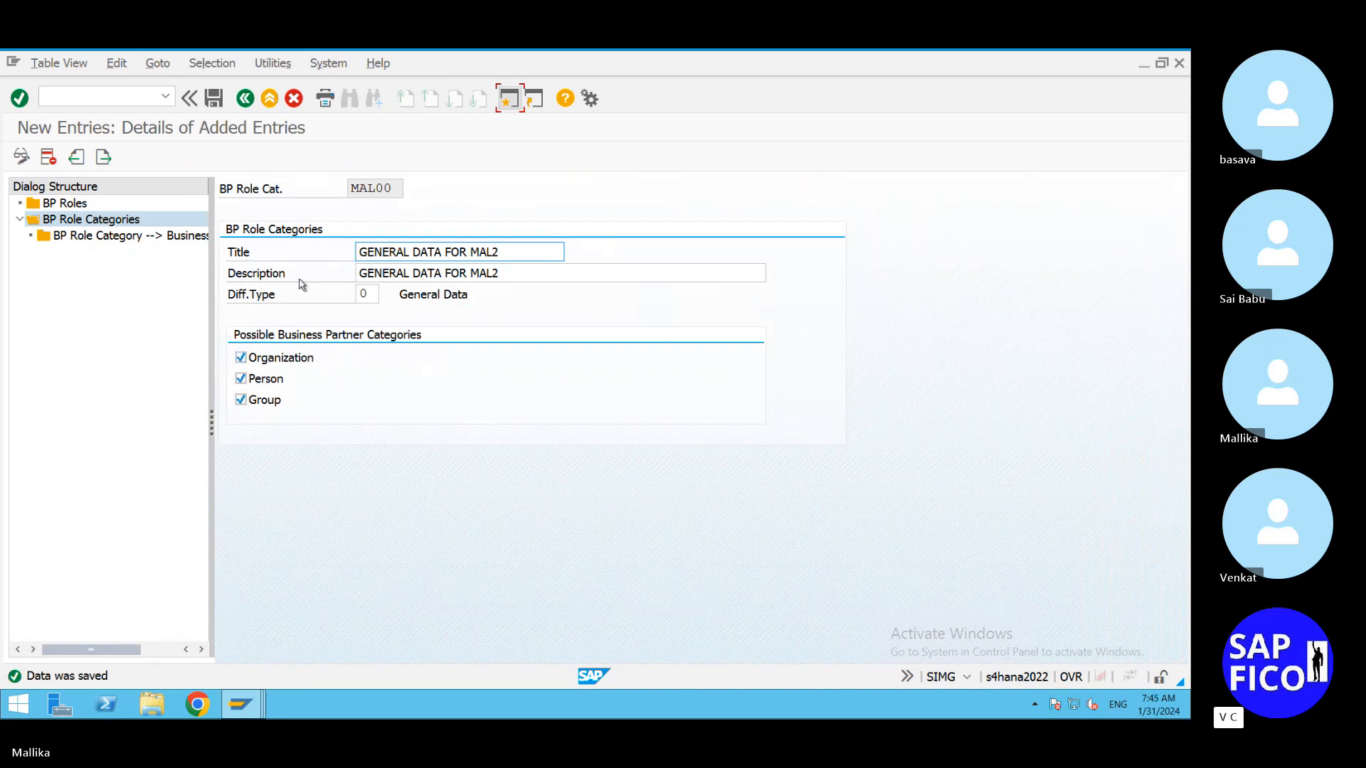
pyautogui.click(282, 254)
pyautogui.click(246, 99)
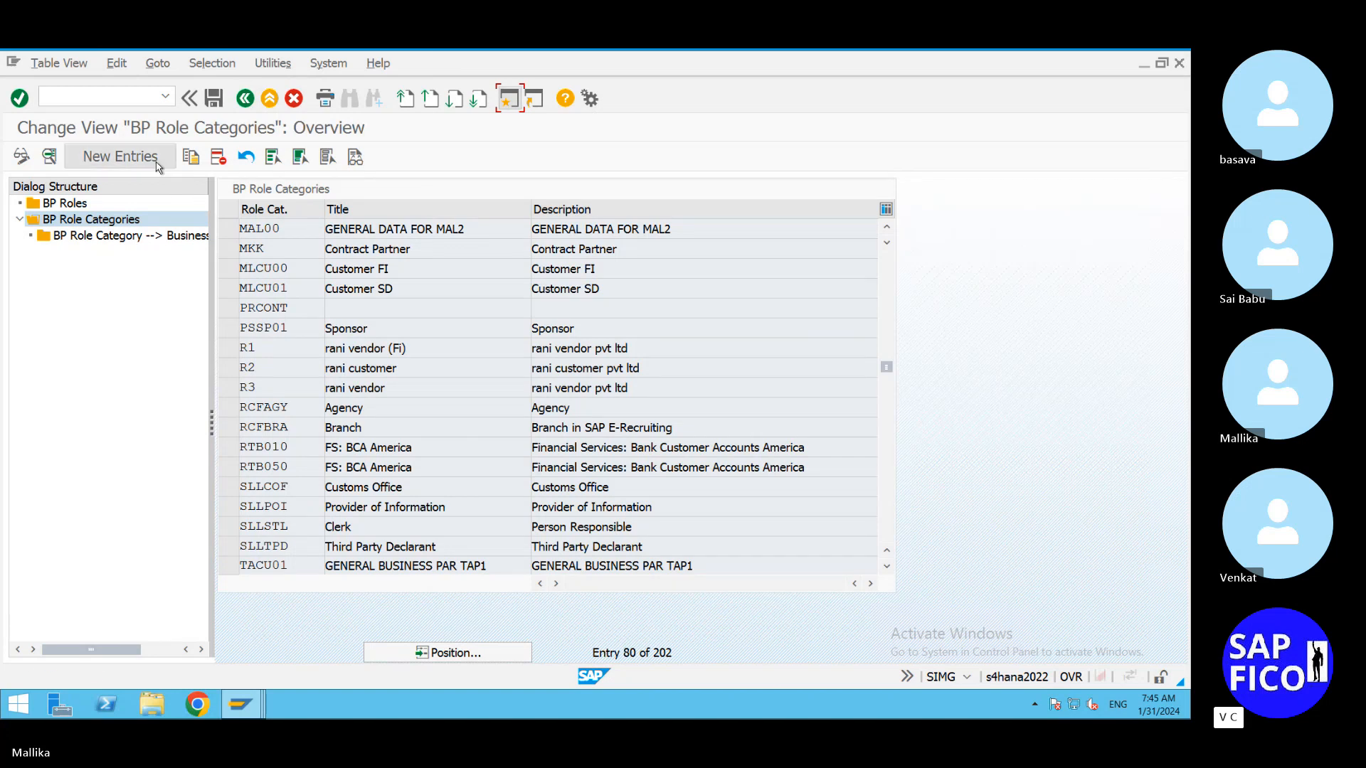
# Step: Start a new role category entry MAL01 and enter the title "COMPANY CODE DATA FOR MAL"
pyautogui.click(120, 156)
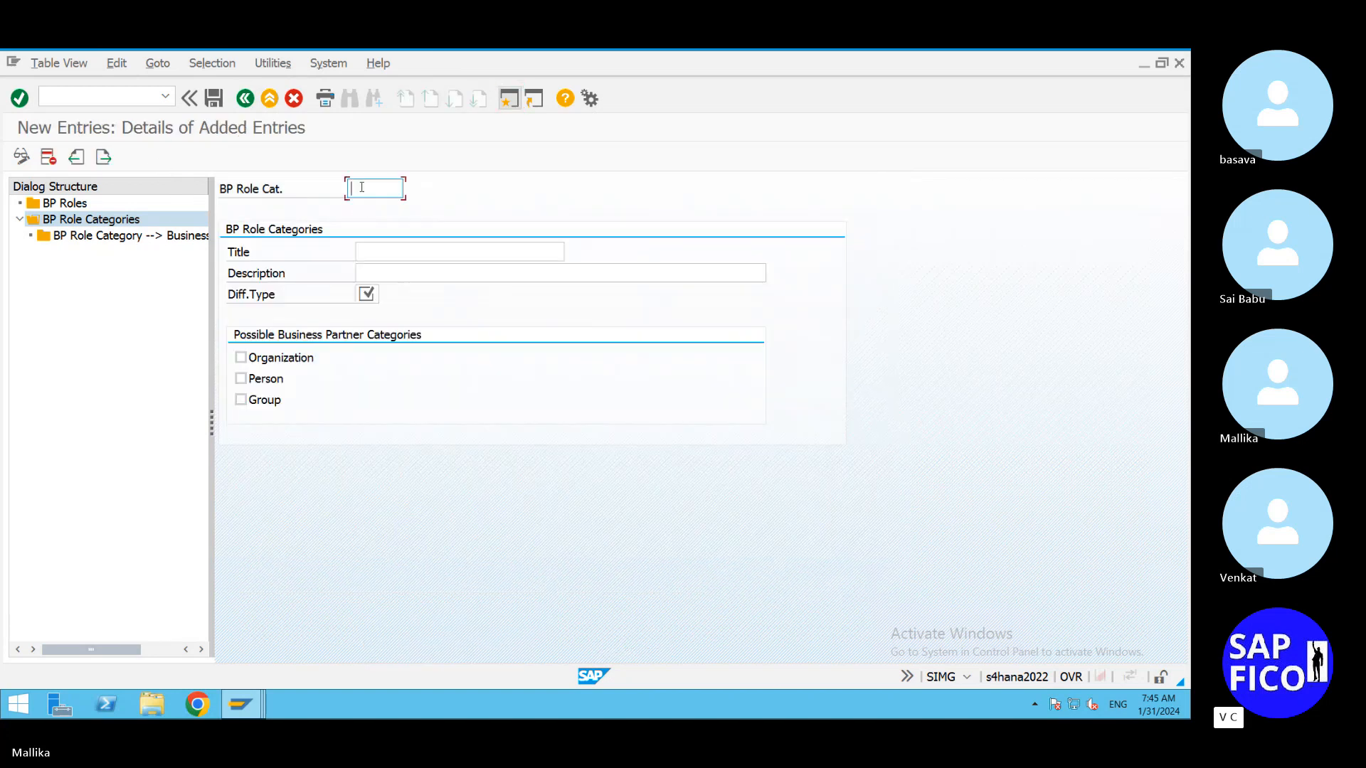
pyautogui.write('MAL01')
pyautogui.click(390, 251)
pyautogui.write('C')
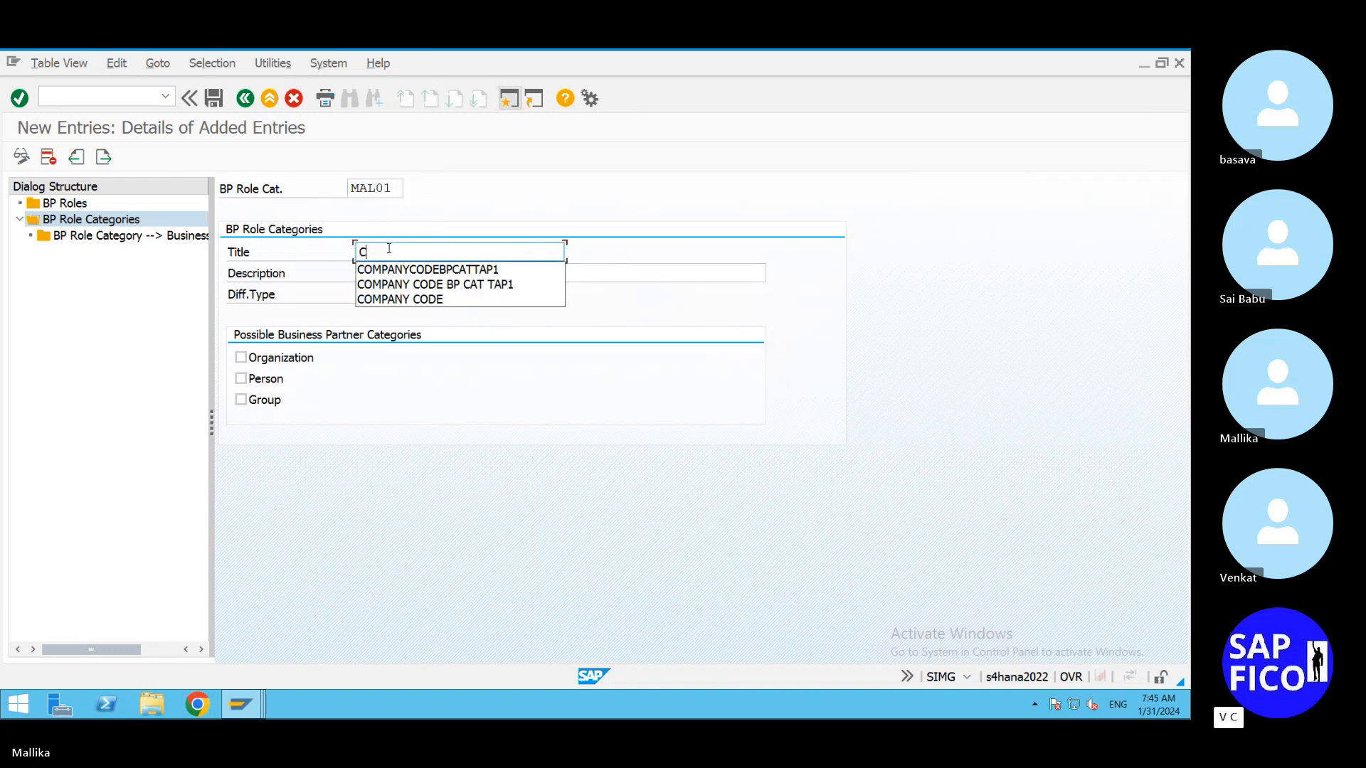
pyautogui.write('OMPANT')
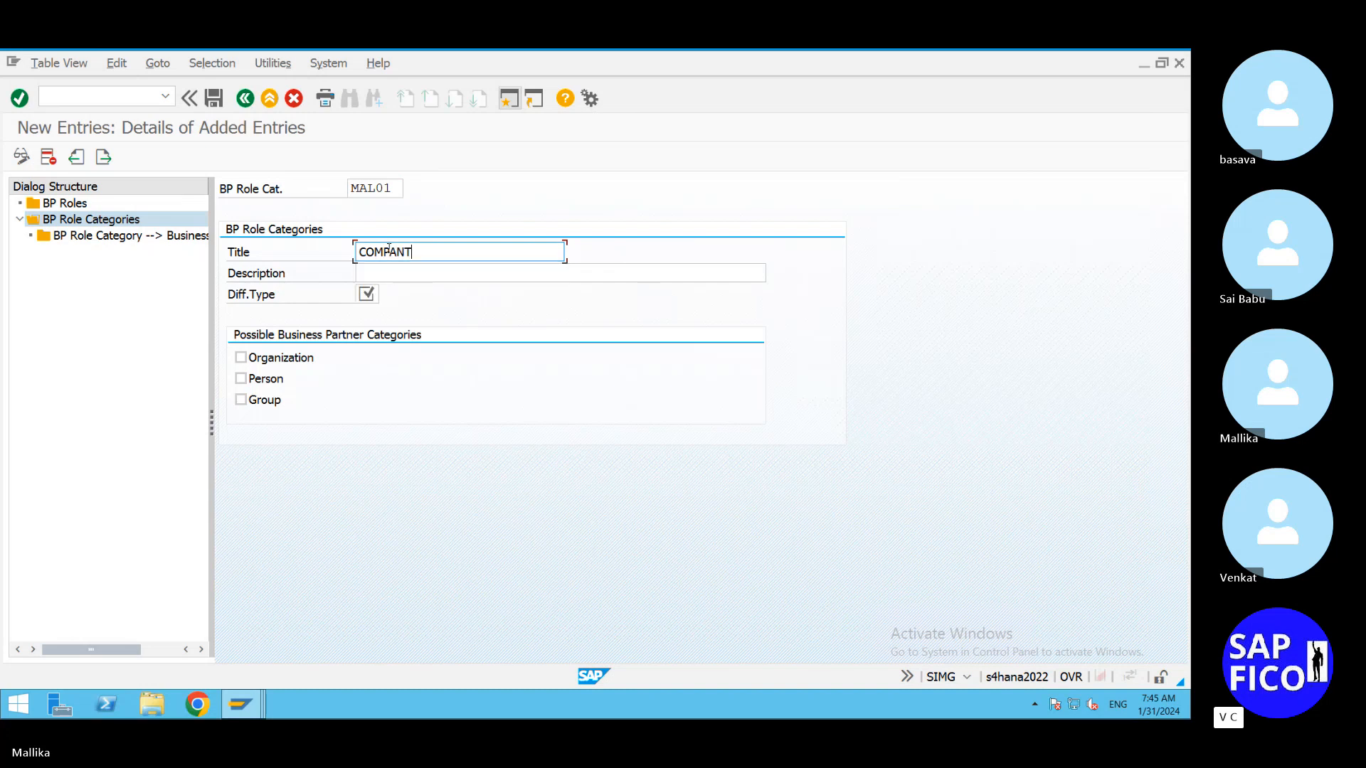
pyautogui.press('BackSpace')
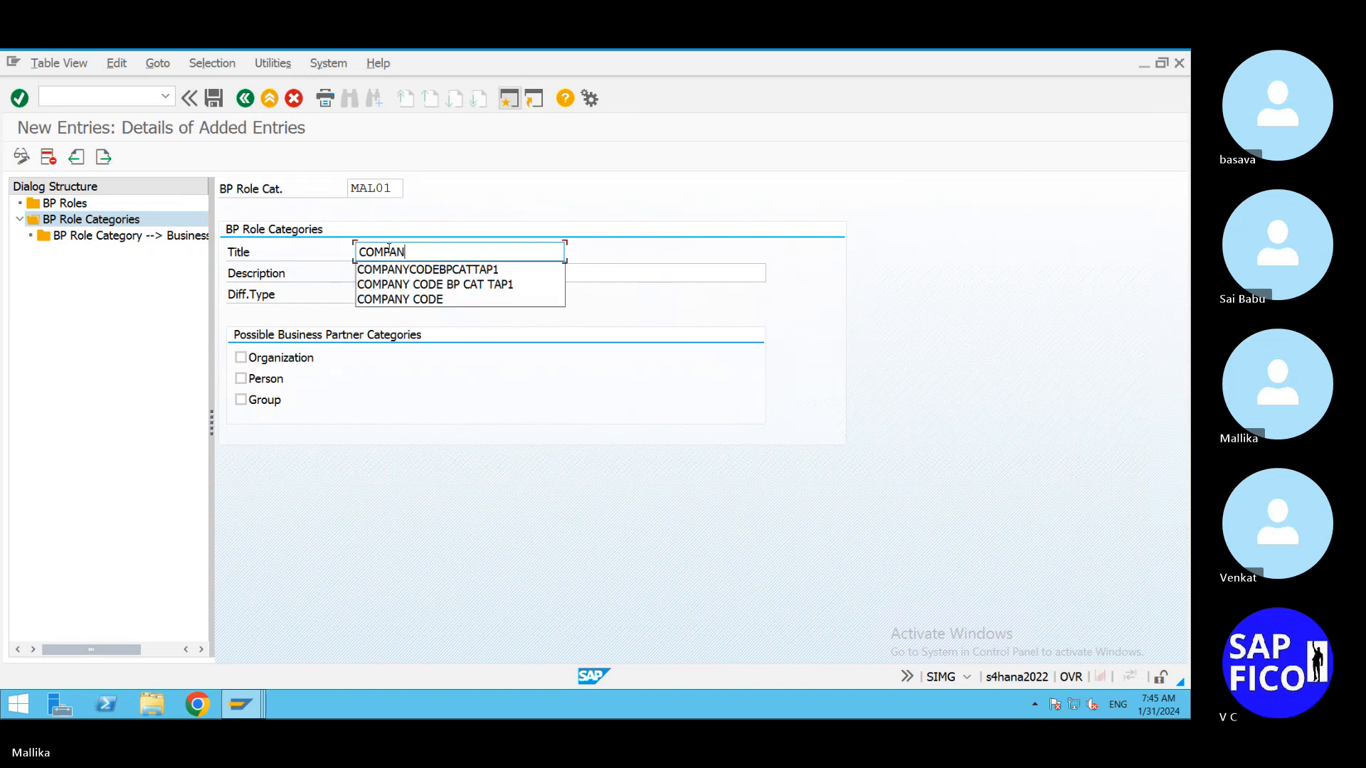
pyautogui.write('Y COS')
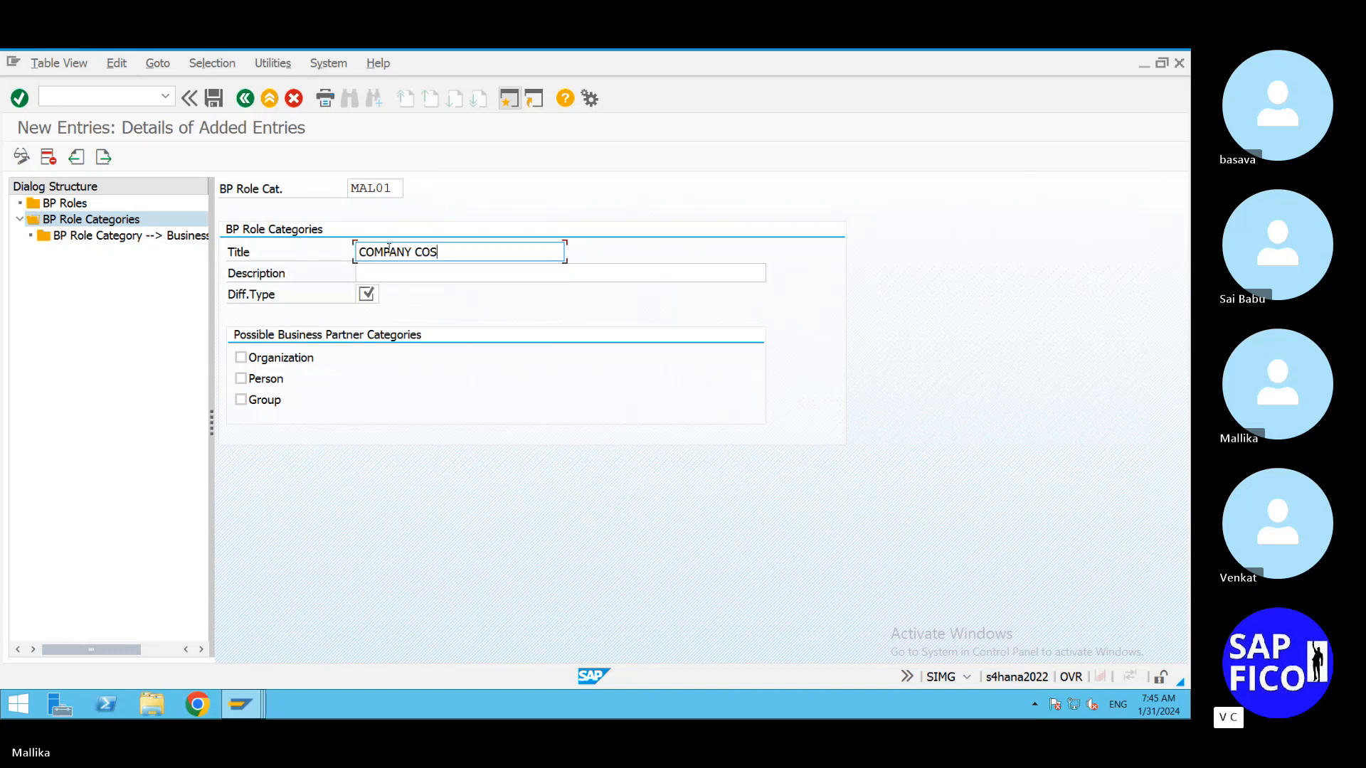
pyautogui.press('BackSpace')
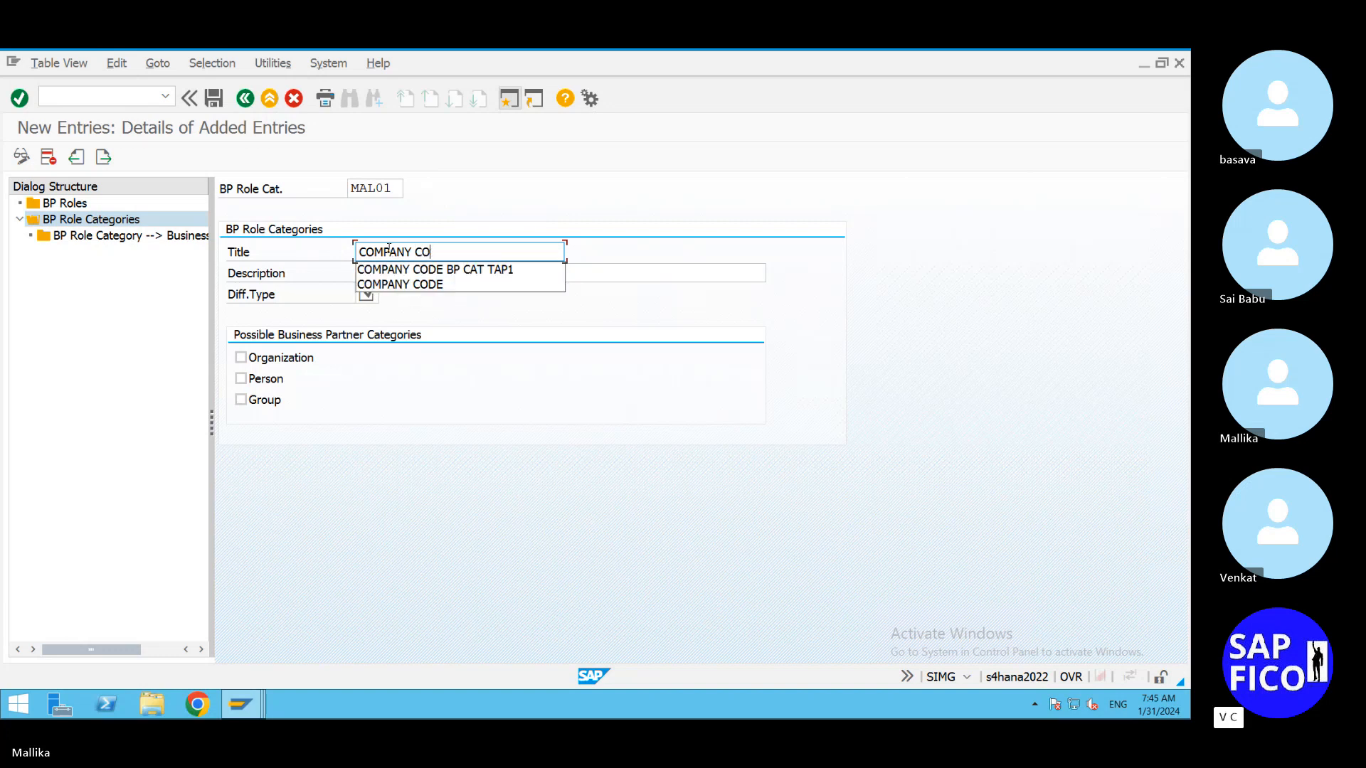
pyautogui.write('DE DATA ')
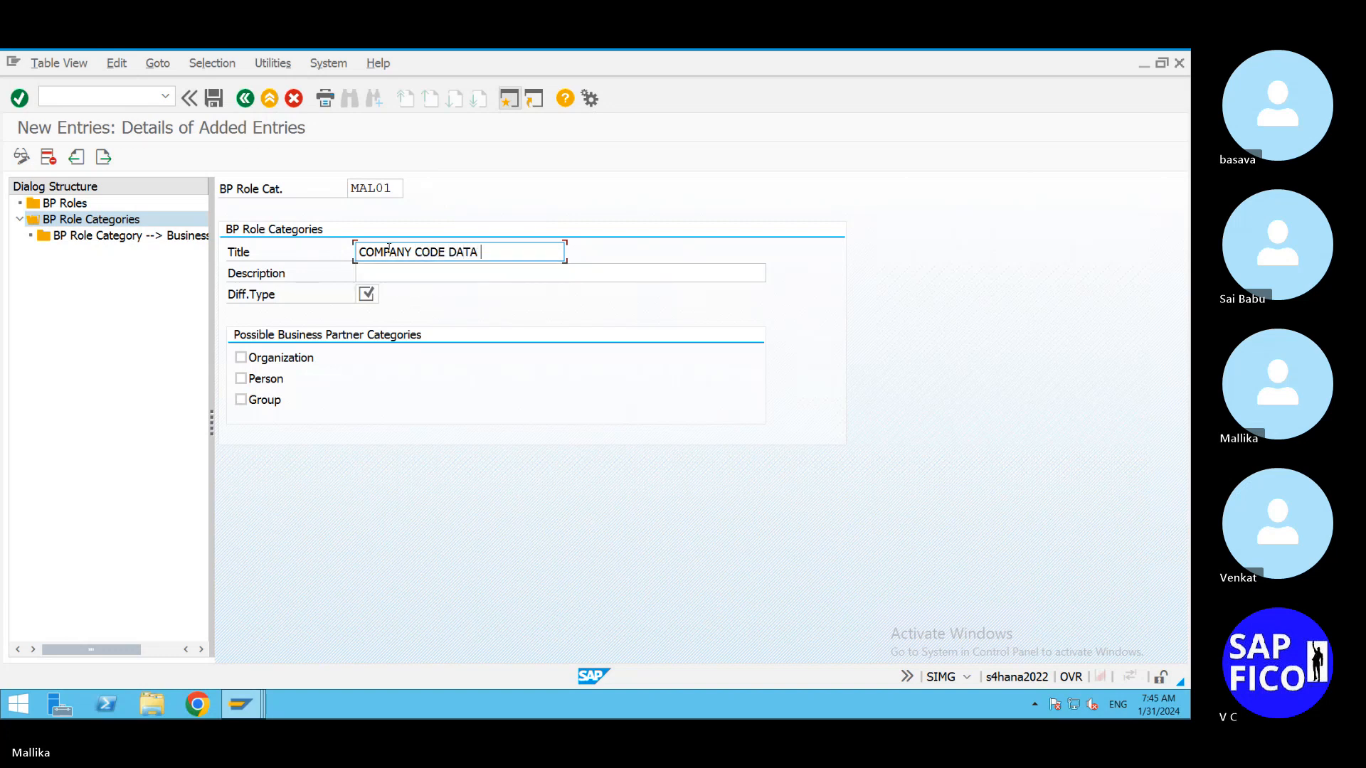
pyautogui.write('FOR MAL')
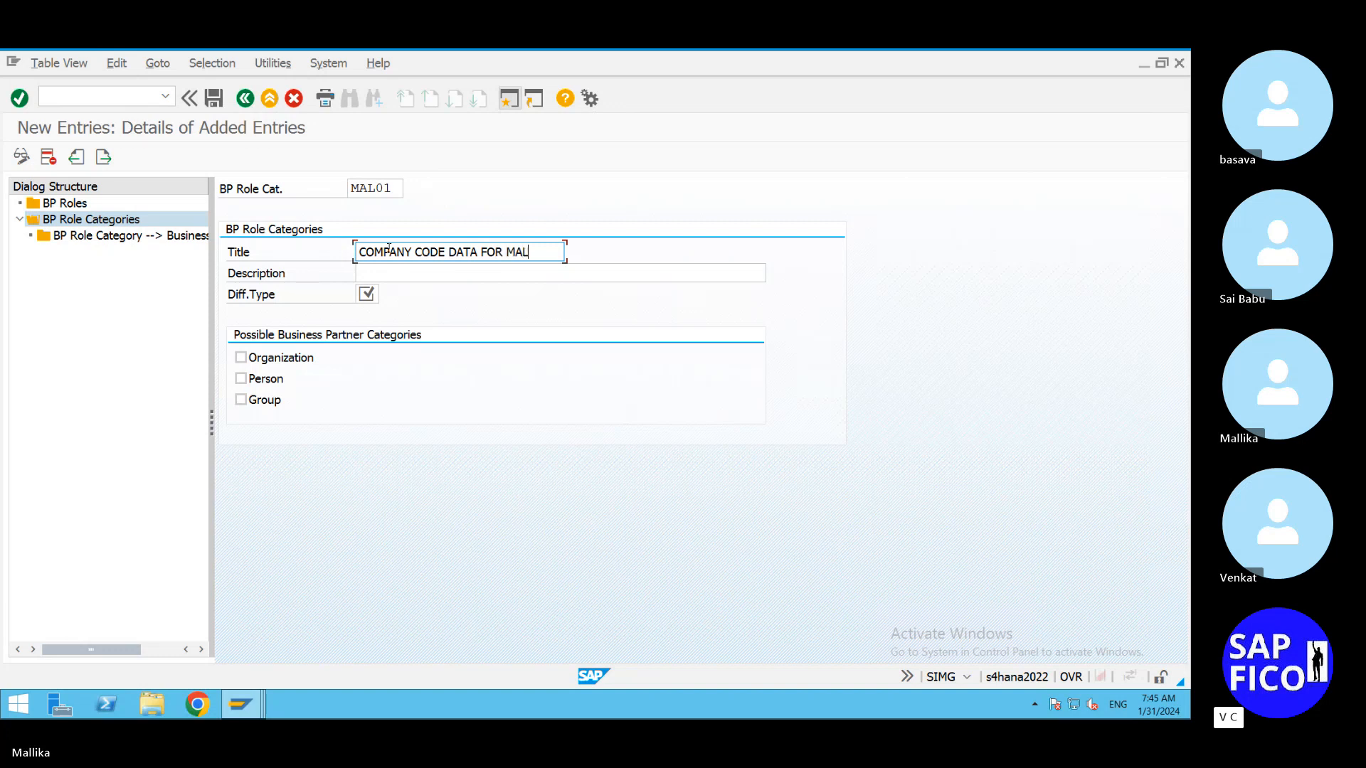
# Step: Change the title of role category MAL01 to "COMPANY CODE DATA FO MAL2"
pyautogui.click(506, 252)
pyautogui.press('BackSpace')
pyautogui.press('BackSpace')
pyautogui.write('MAL2')
# Step: Copy the MAL01 title into its description and go to the differentiation type entry
pyautogui.moveTo(531, 253); pyautogui.dragTo(129, 264)
pyautogui.hotkey('ctrl', 'c')
pyautogui.click(359, 273)
pyautogui.hotkey('ctrl', 'v')
pyautogui.click(371, 298)
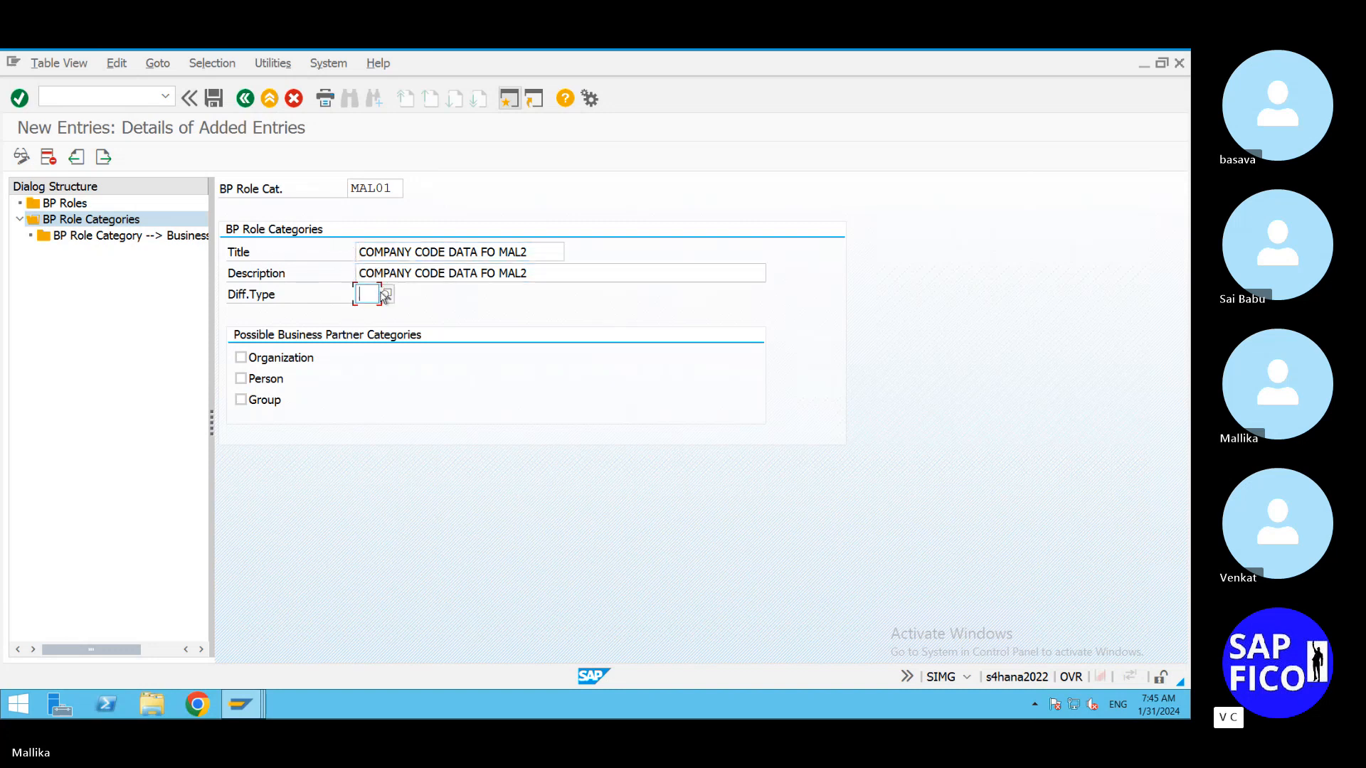
# Step: Assign differentiation type 1 (Company Code Data) to role category MAL01 and allow the Organization, Person and Group partner categories
pyautogui.click(383, 294)
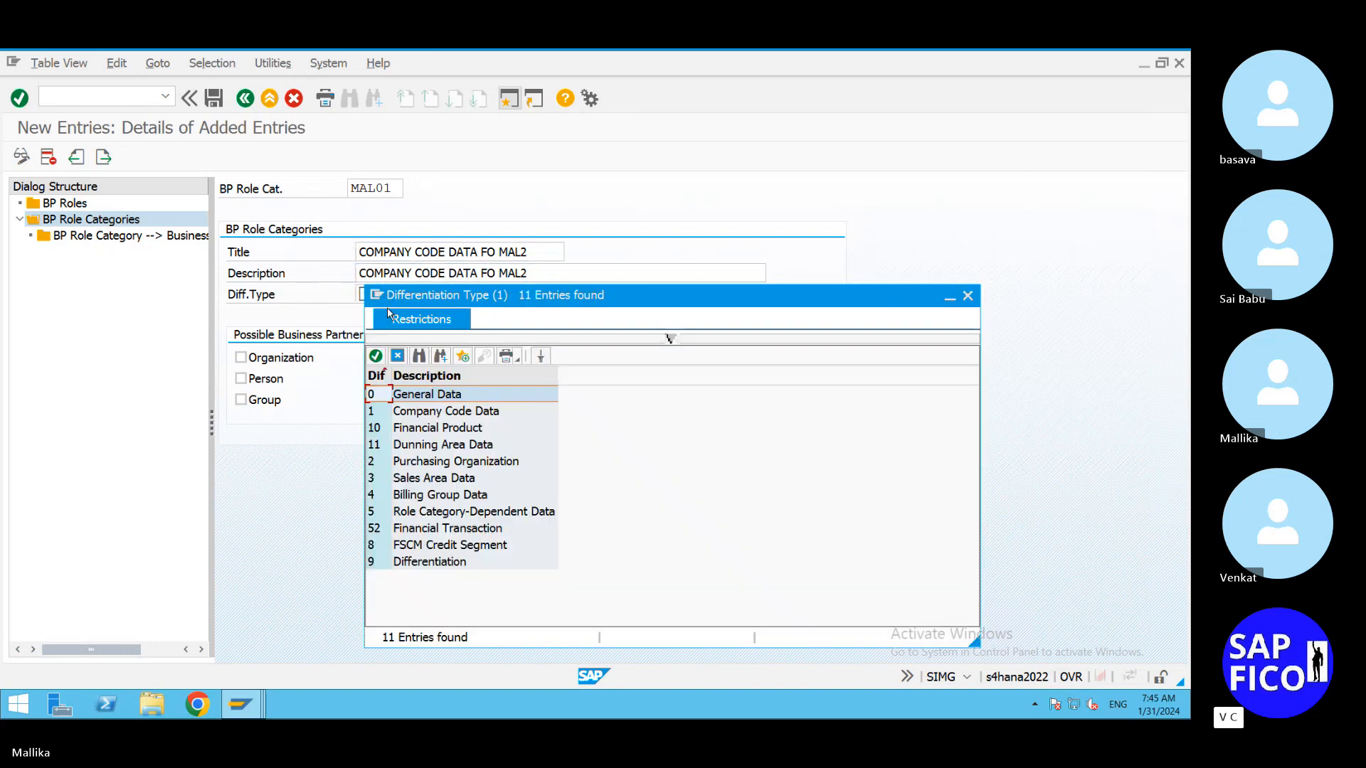
pyautogui.doubleClick(459, 412)
pyautogui.click(241, 357)
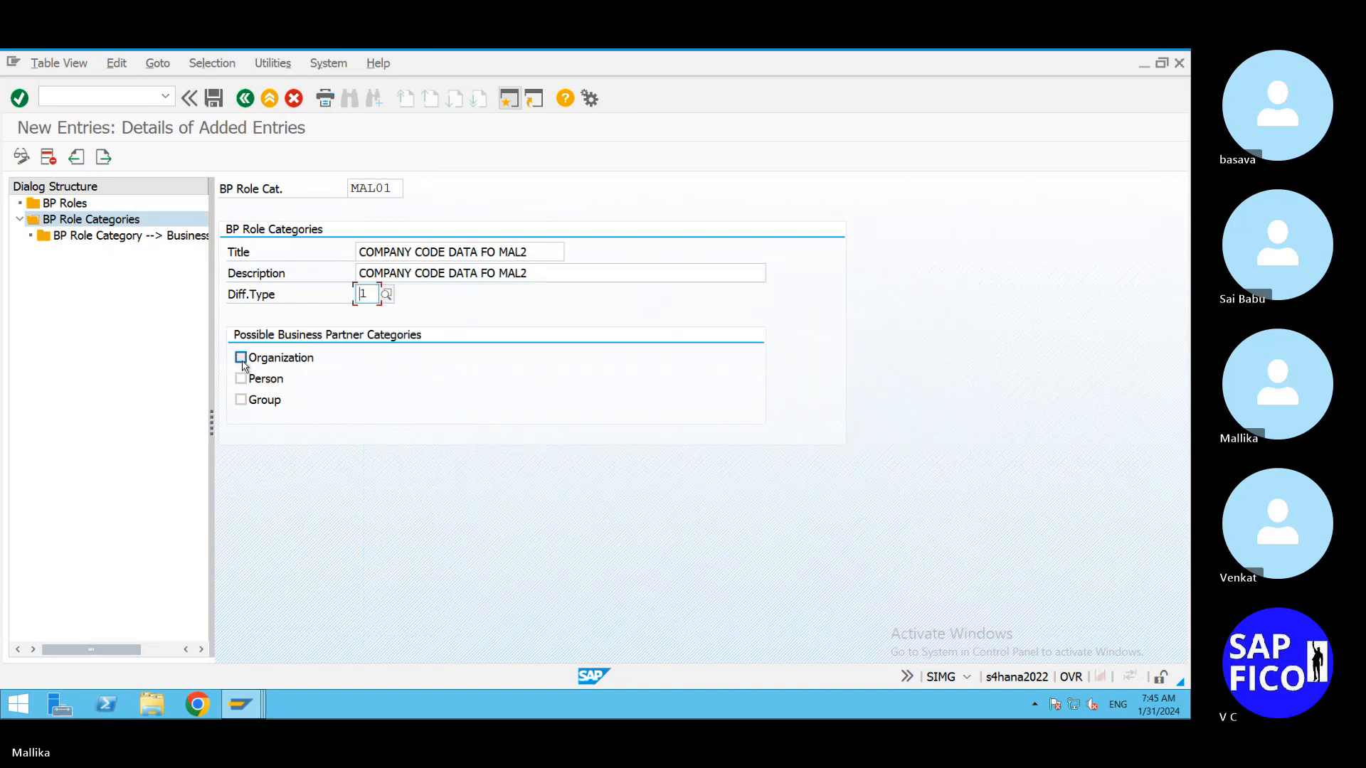
pyautogui.click(240, 378)
pyautogui.click(240, 399)
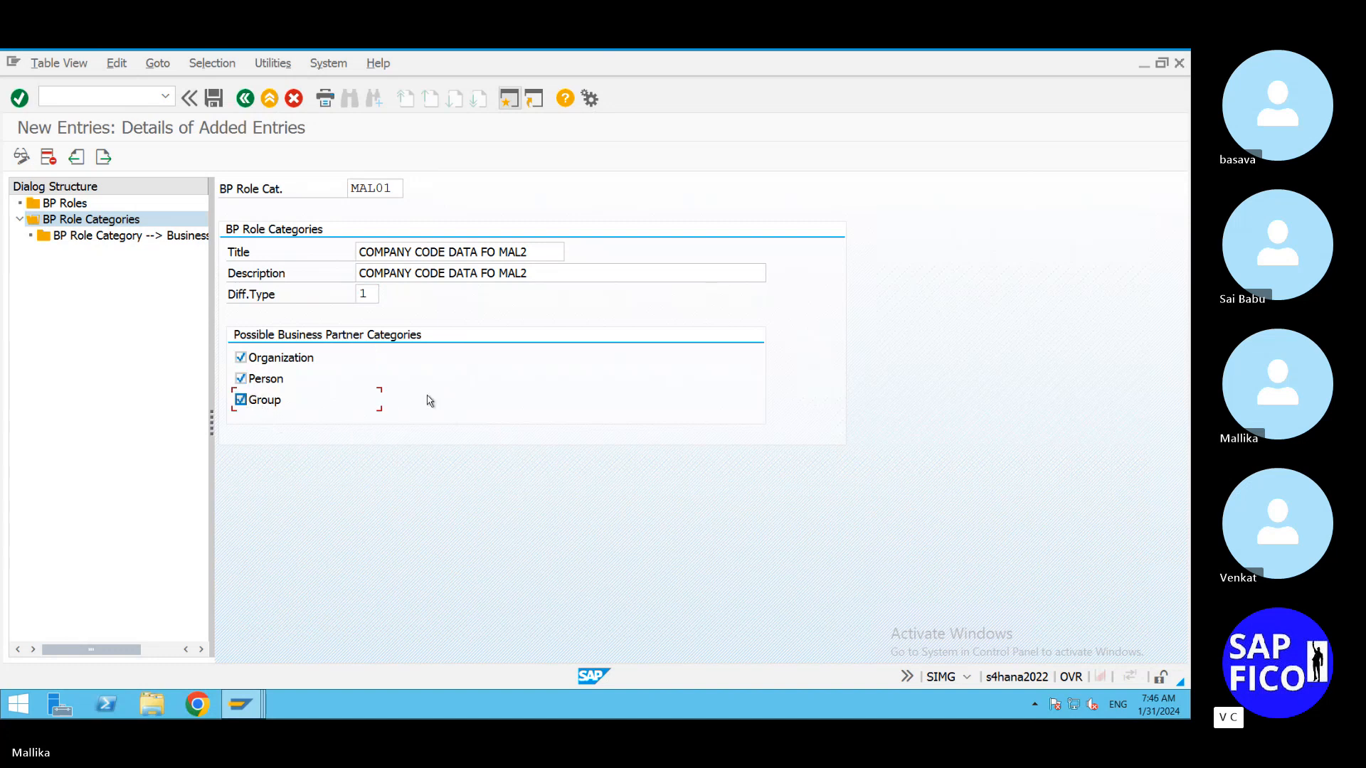
# Step: Save role category MAL01, accepting the namespace warning, and return to the BP Role Categories overview
pyautogui.click(215, 102)
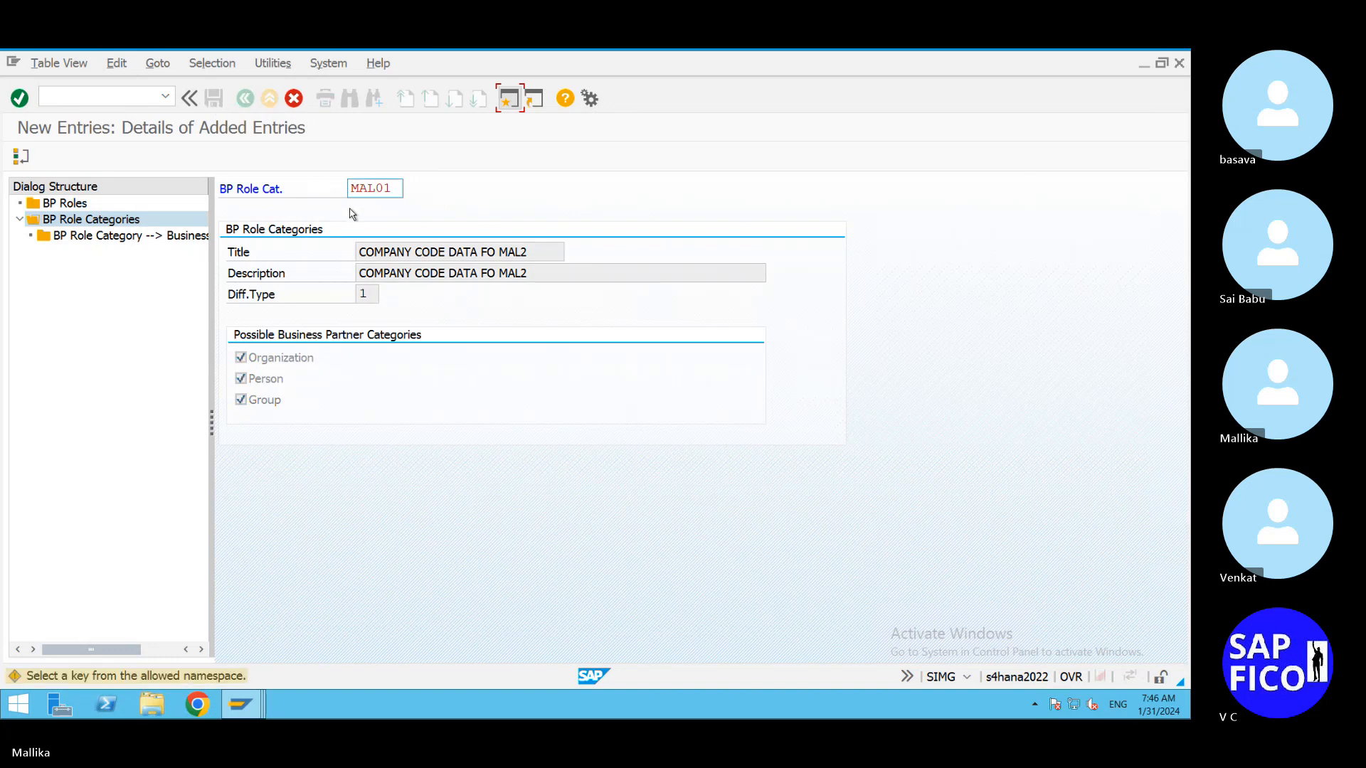
pyautogui.press('Return')
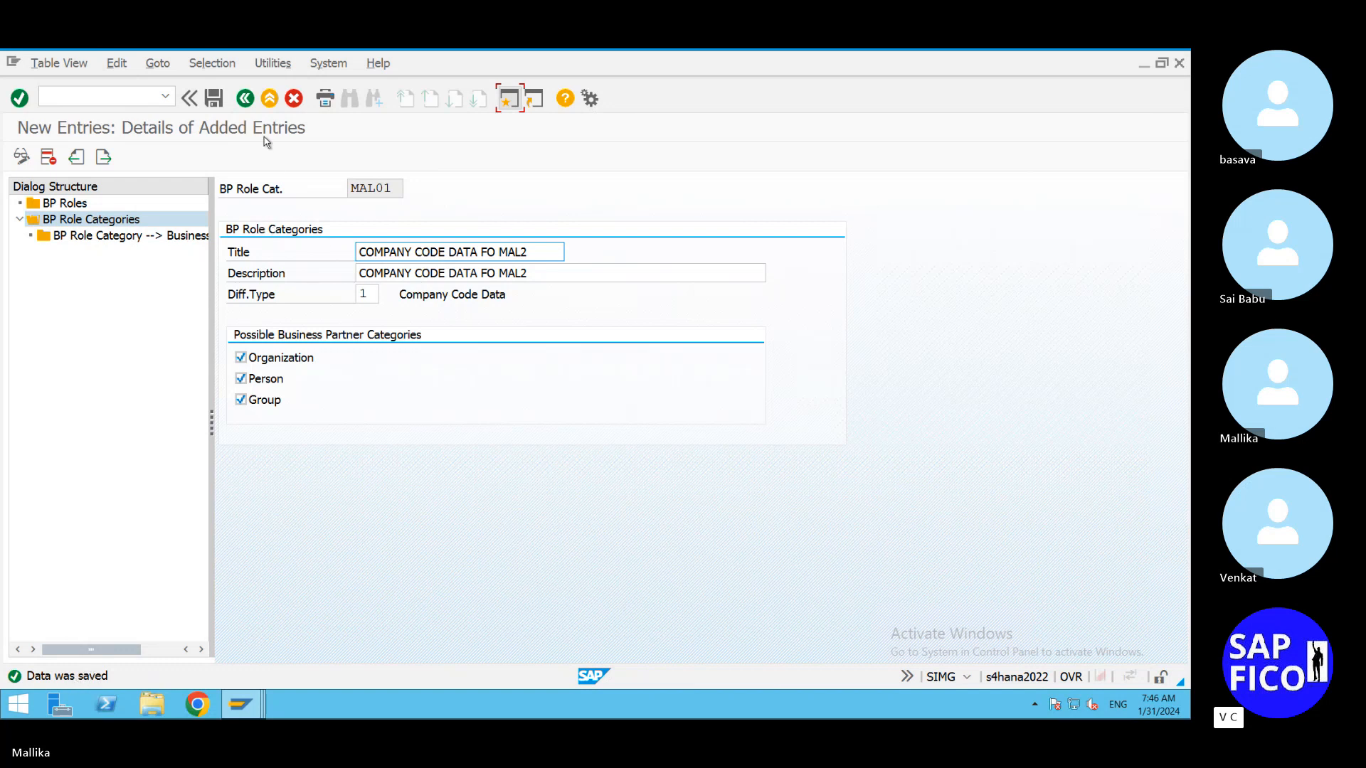
pyautogui.click(254, 99)
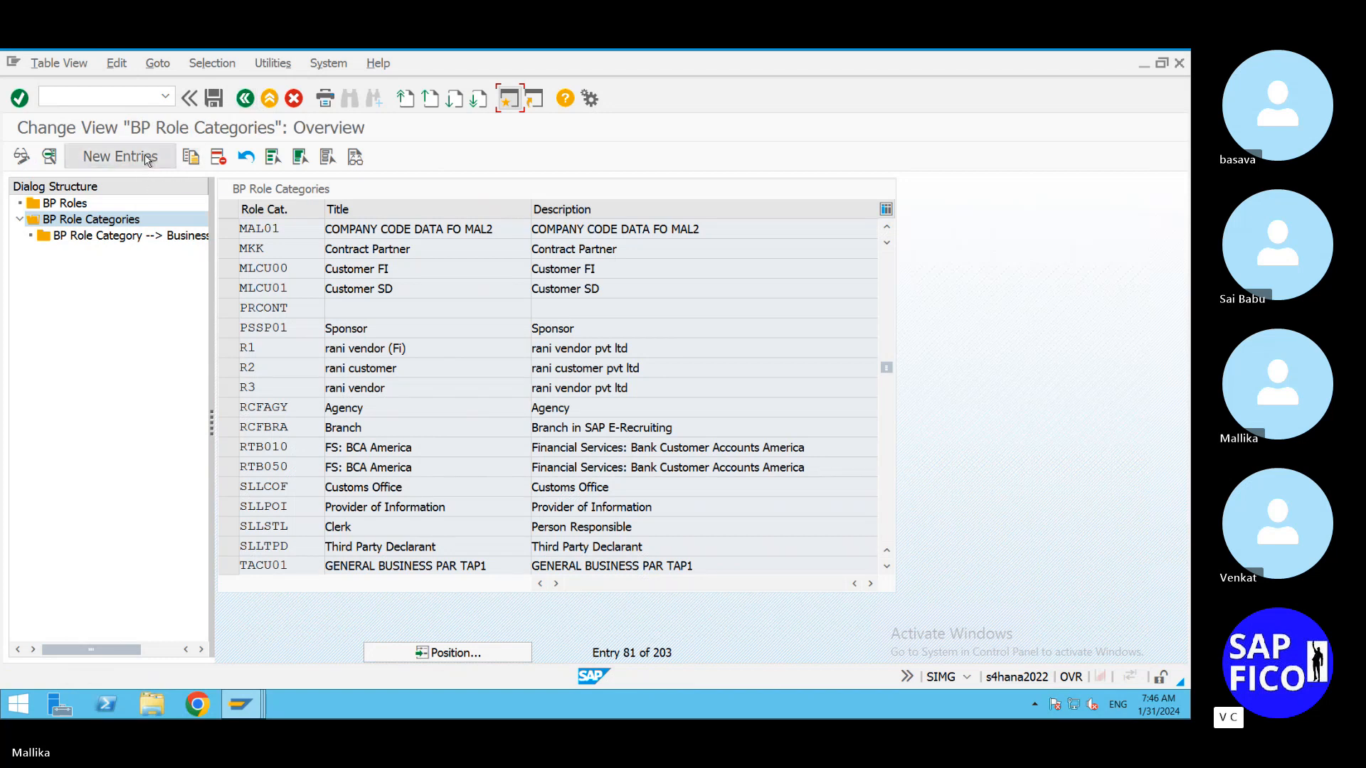
# Step: Start a new role category entry MAL02 and enter the title "PURSHASING DATA FOR MAL2"
pyautogui.click(120, 157)
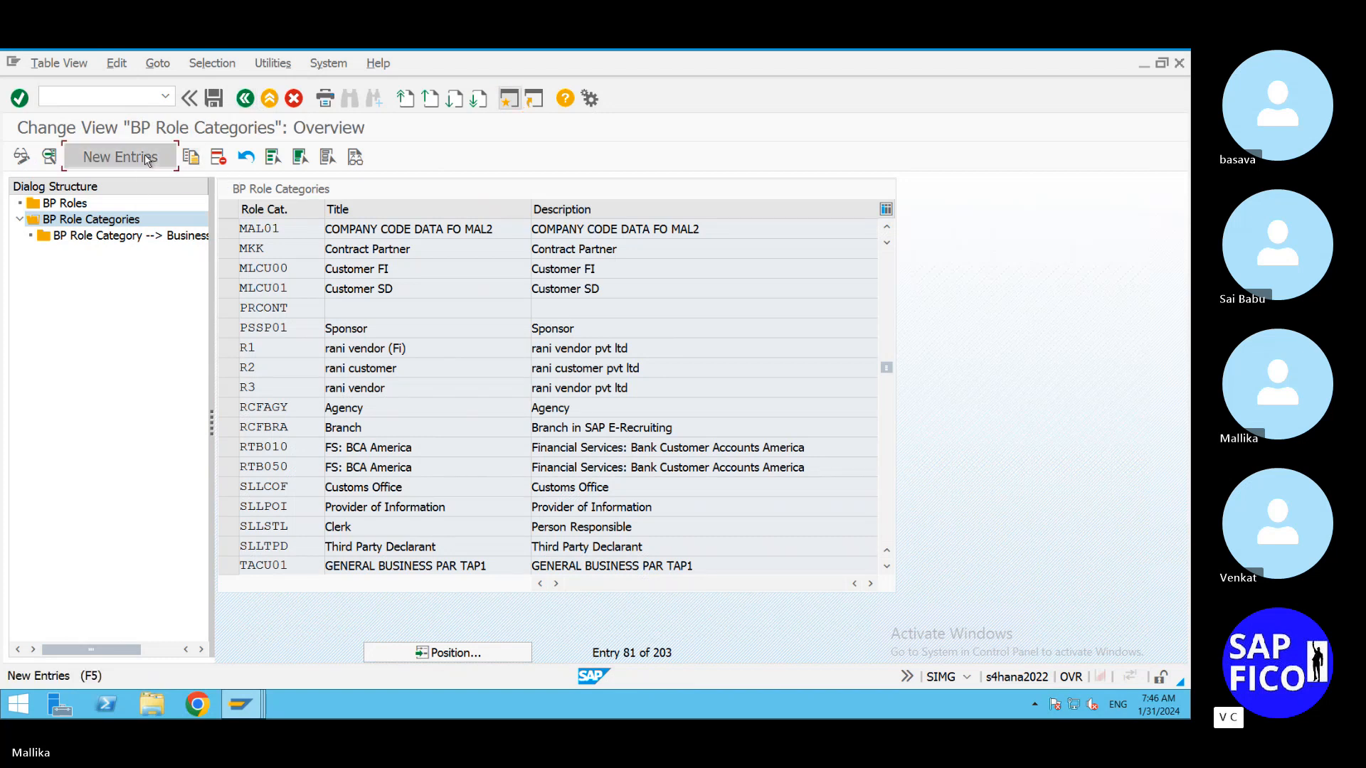
pyautogui.click(358, 190)
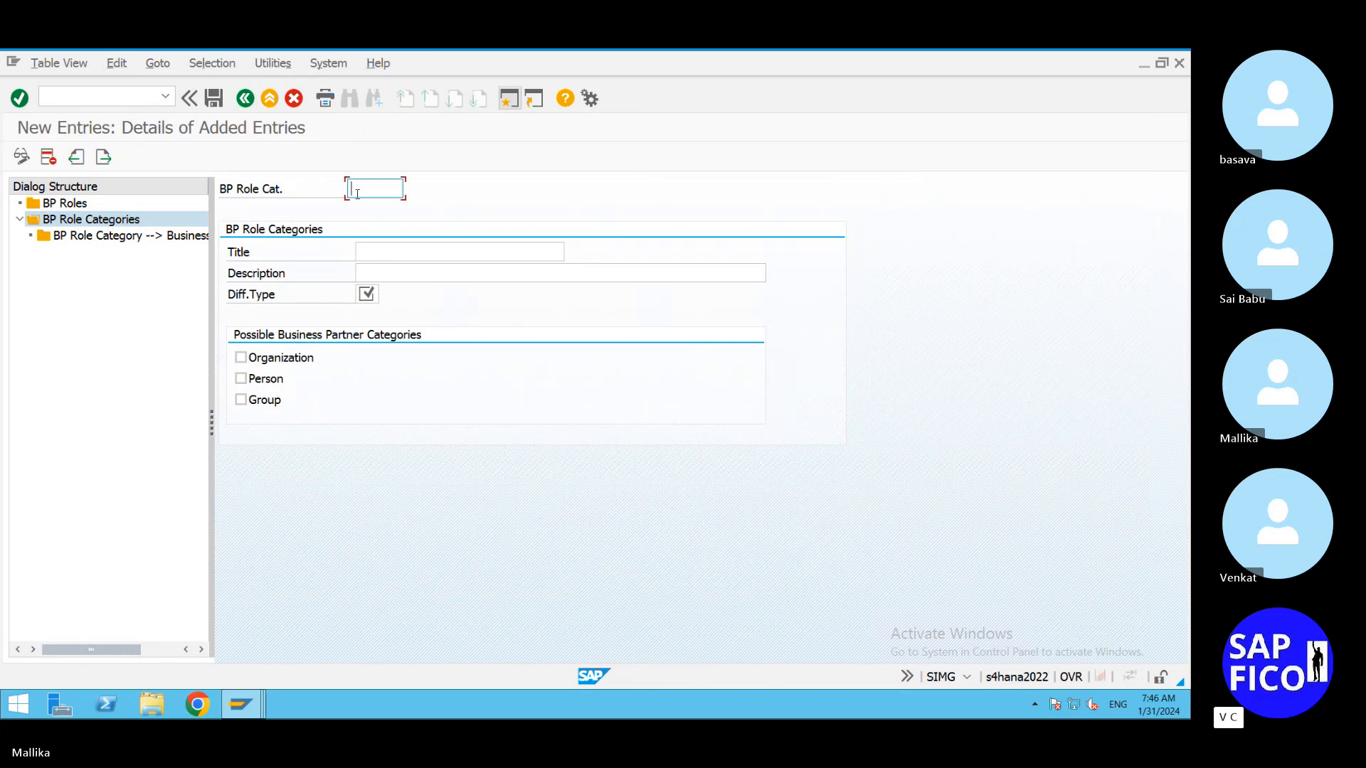
pyautogui.write('MAL')
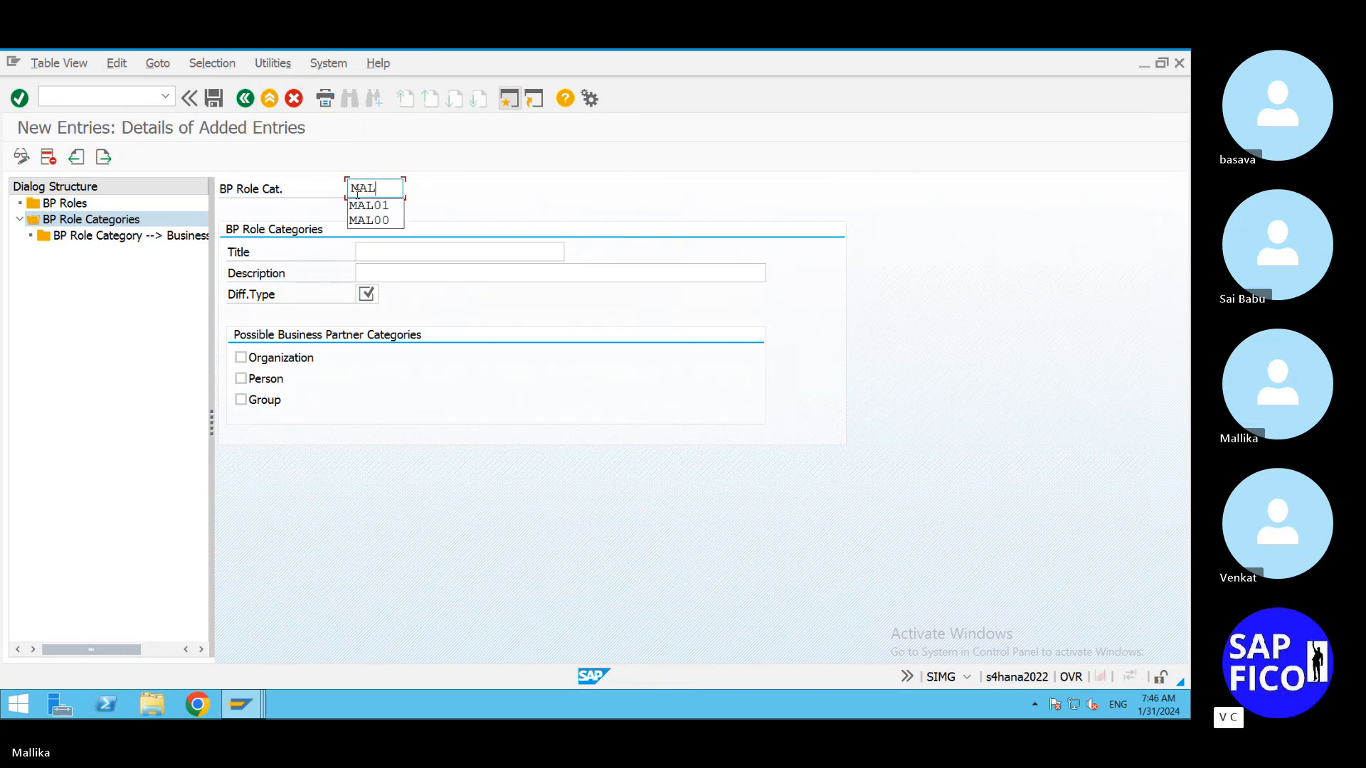
pyautogui.write('02')
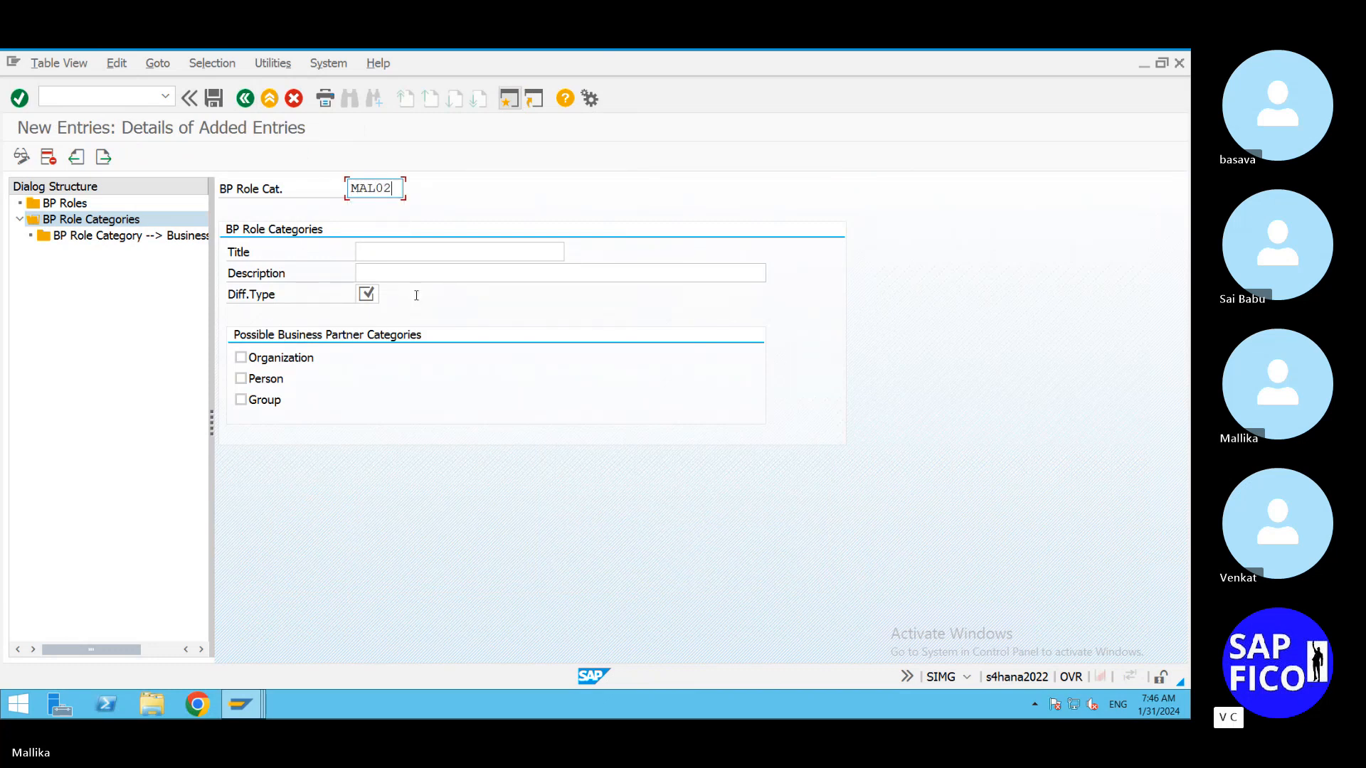
pyautogui.click(384, 249)
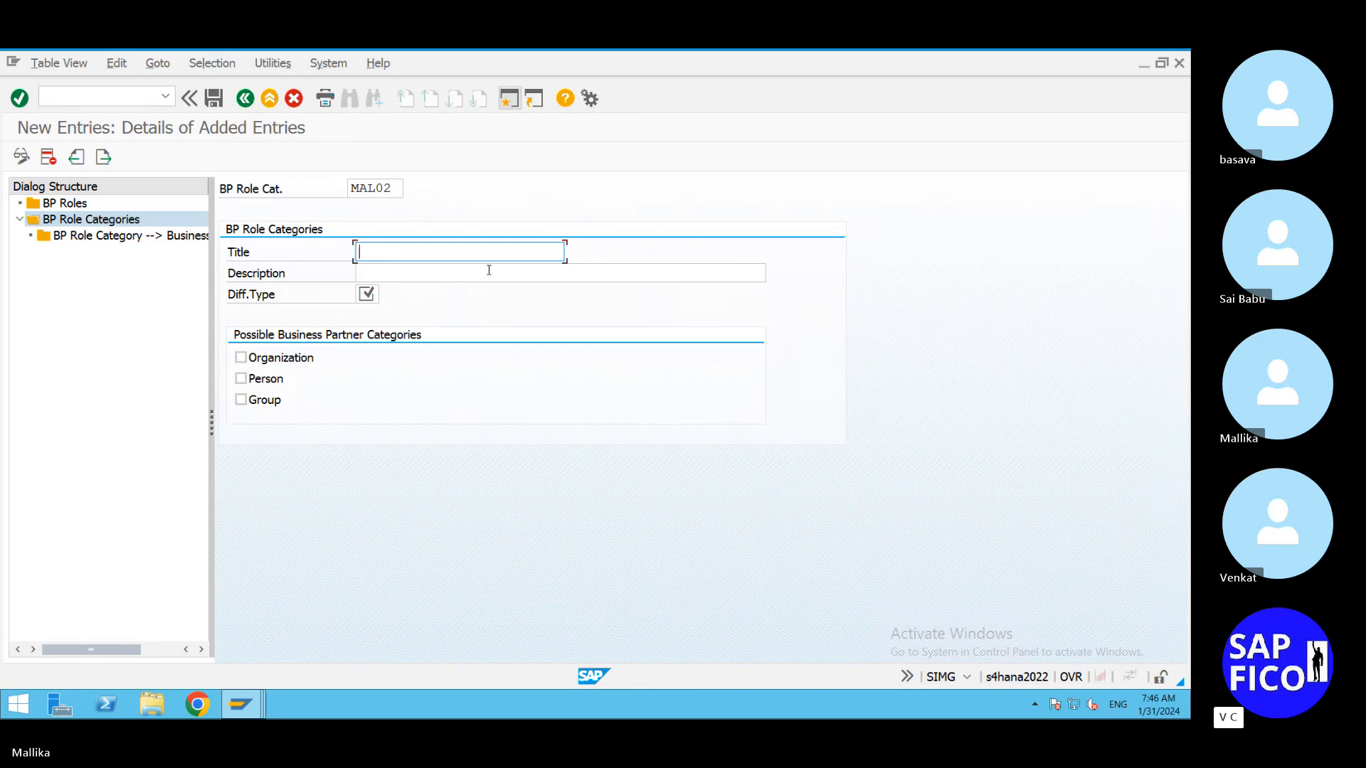
pyautogui.write('PURSHASING ')
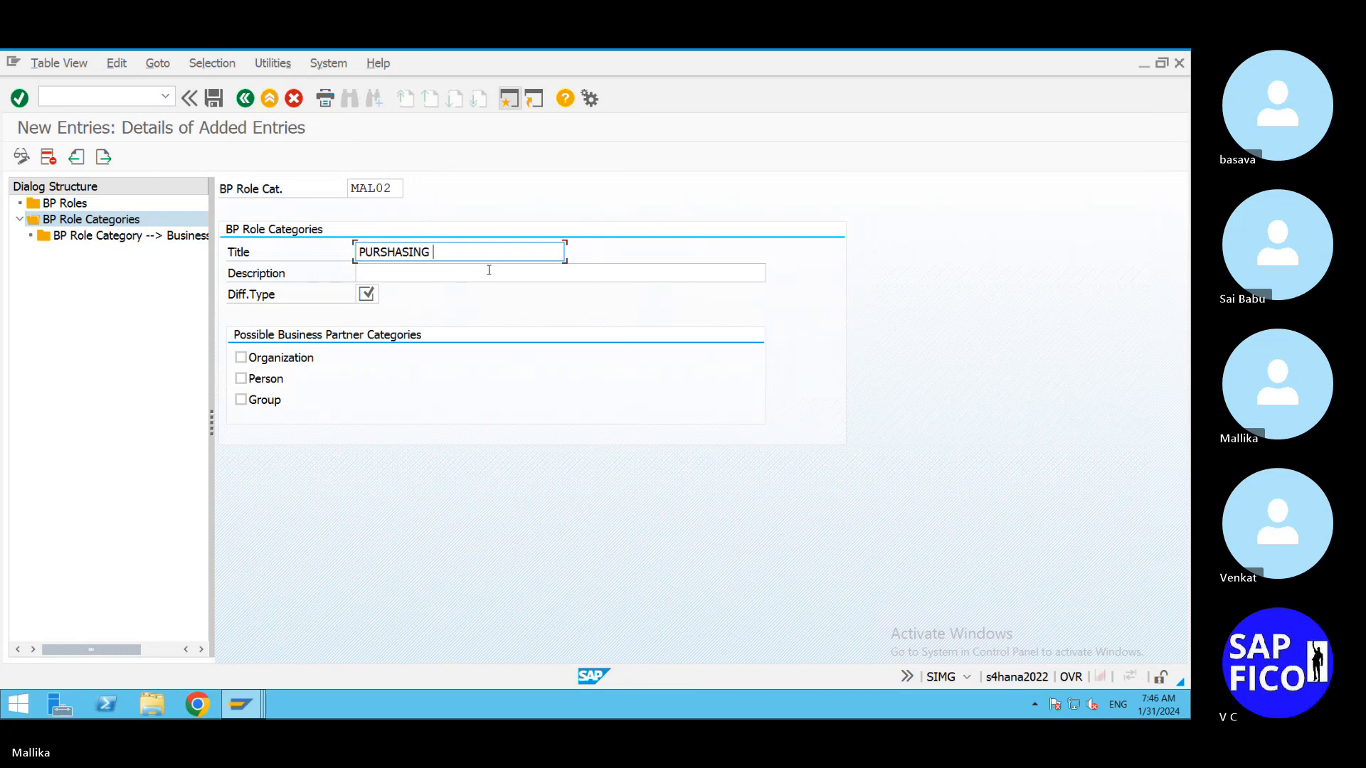
pyautogui.write('DATA FOR')
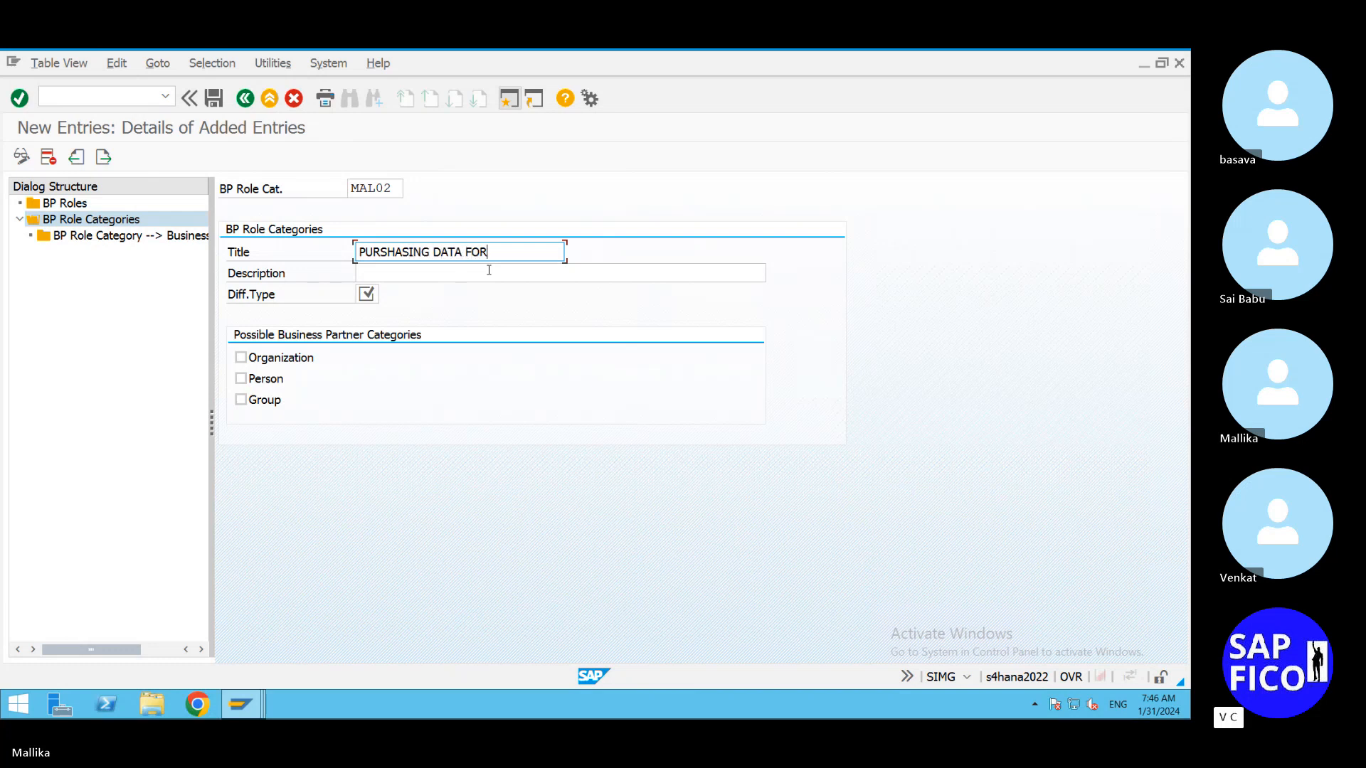
pyautogui.write(' MAL2')
# Step: Copy the title of role category MAL02 into its description
pyautogui.moveTo(539, 256); pyautogui.dragTo(59, 355)
pyautogui.hotkey('ctrl', 'c')
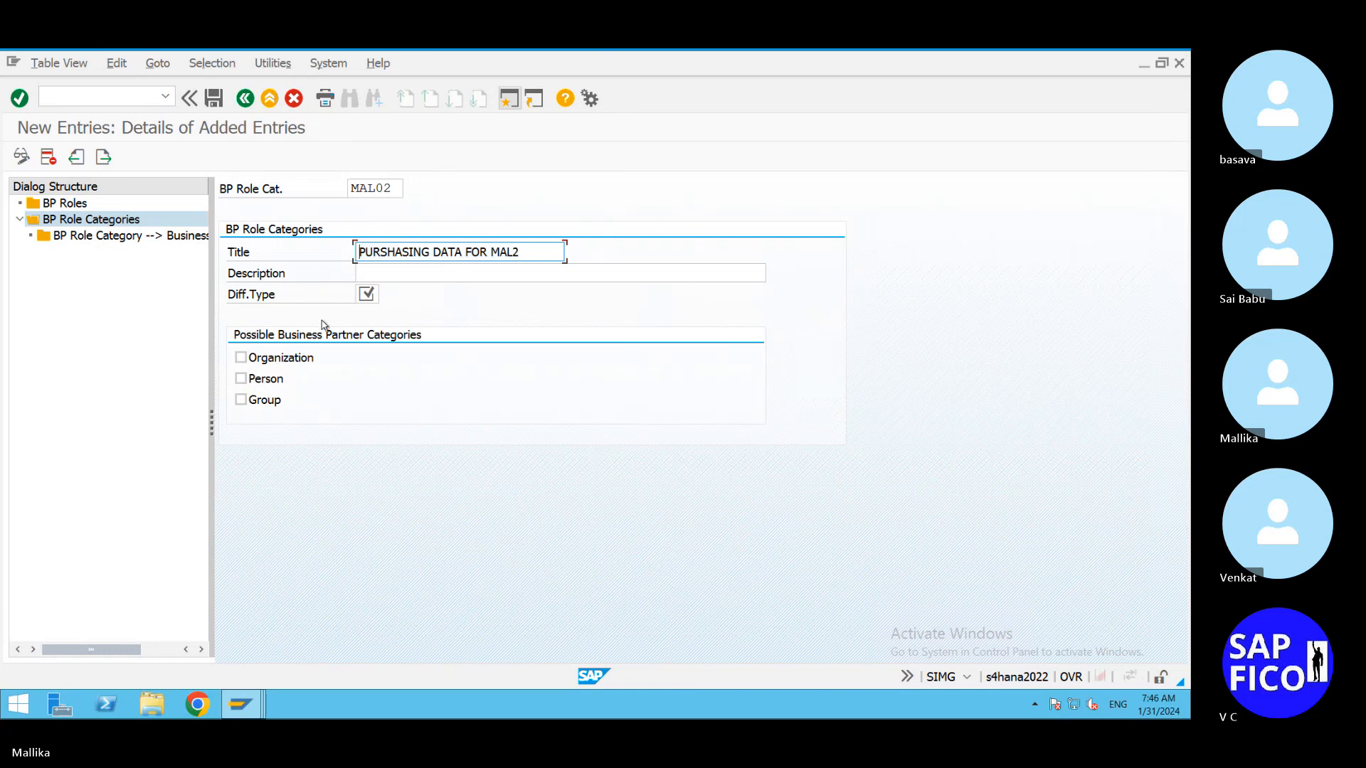
pyautogui.click(365, 275)
pyautogui.hotkey('ctrl', 'v')
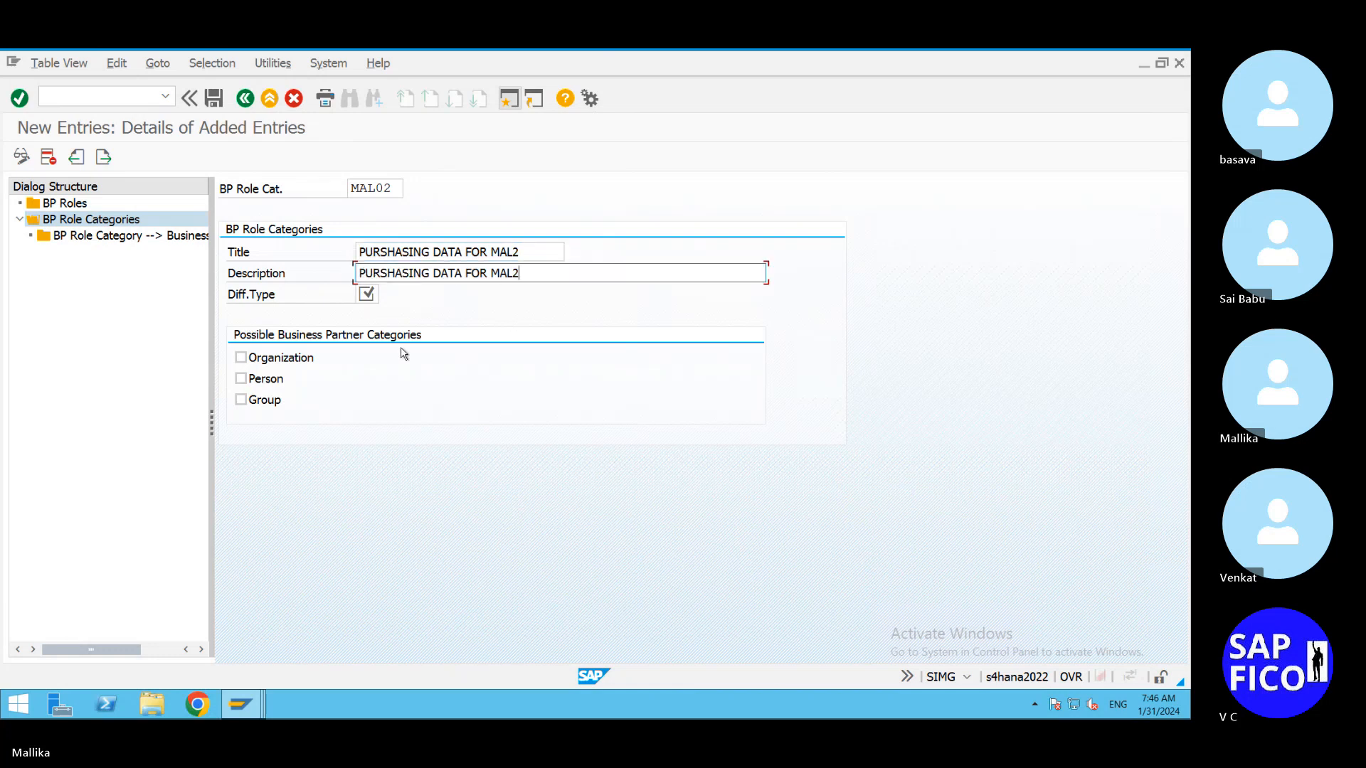
# Step: Assign differentiation type 2 (Purchasing Organization) to MAL02 and allow the Organization, Person and Group partner categories
pyautogui.click(366, 296)
pyautogui.click(388, 297)
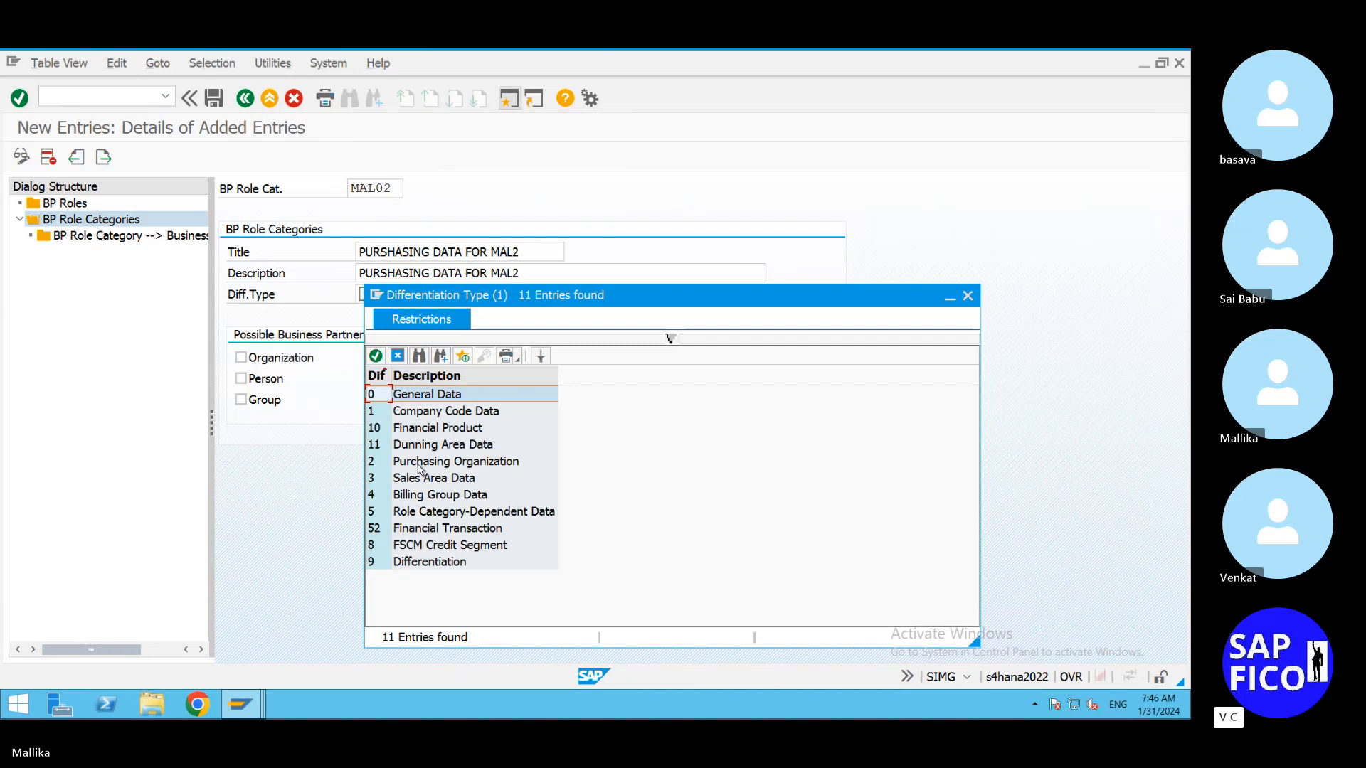
pyautogui.doubleClick(419, 468)
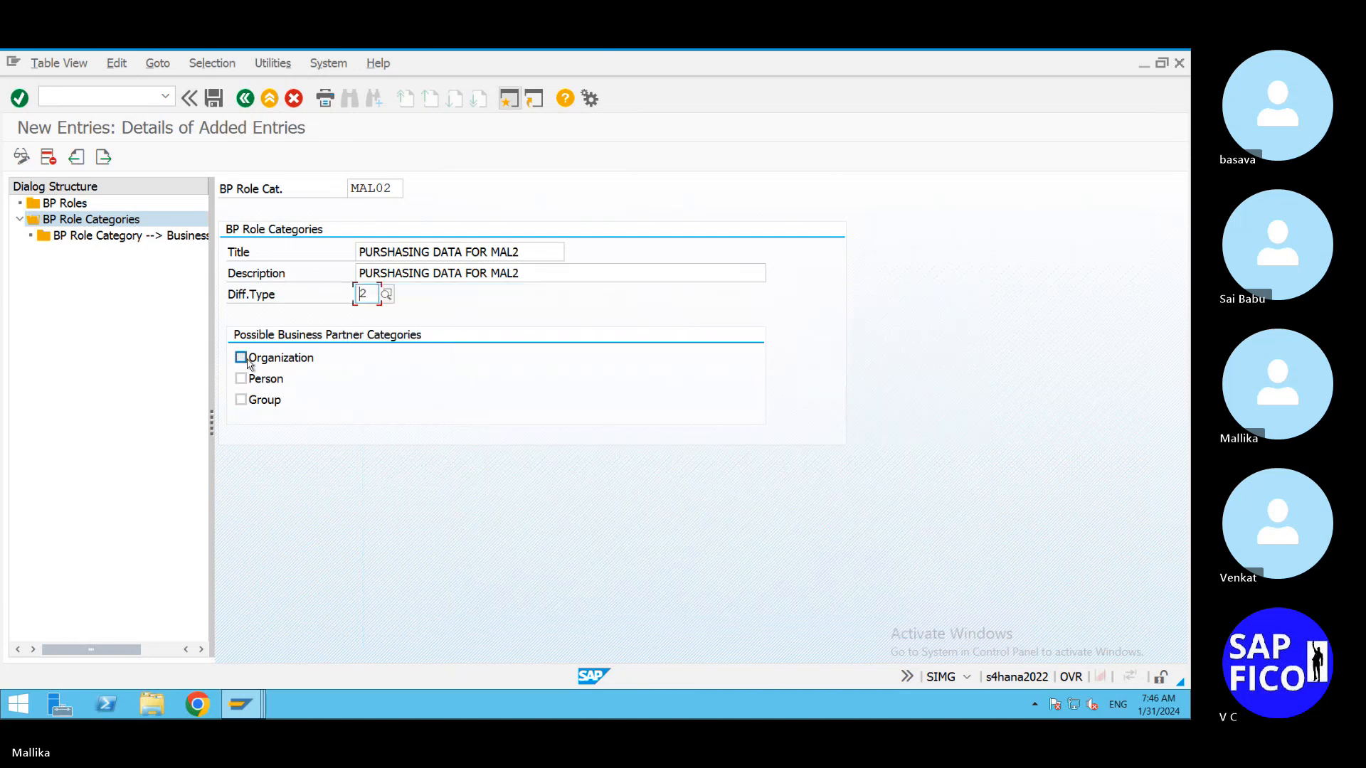
pyautogui.click(248, 361)
pyautogui.click(245, 383)
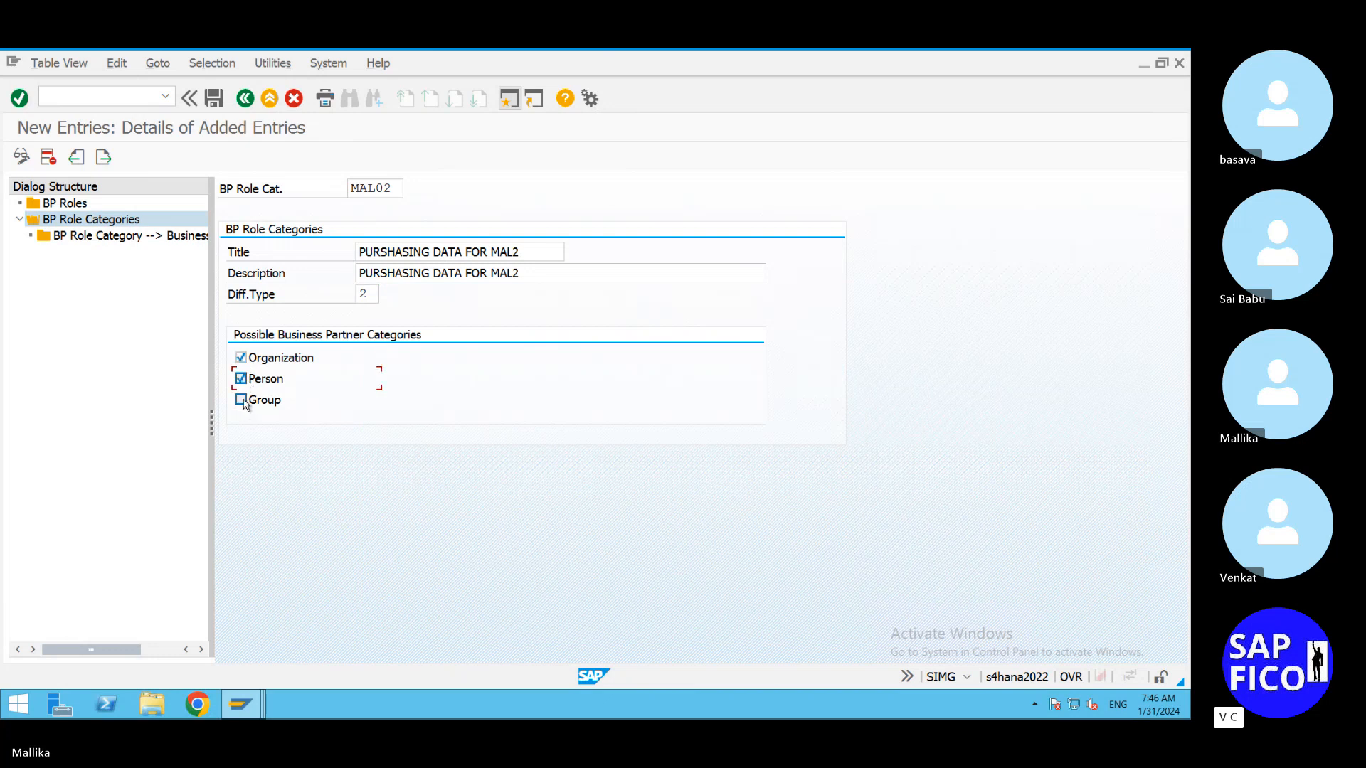
pyautogui.click(242, 400)
# Step: Accept the namespace warning for MAL02, save the role category and return to the BP Role Categories overview
pyautogui.press('Return')
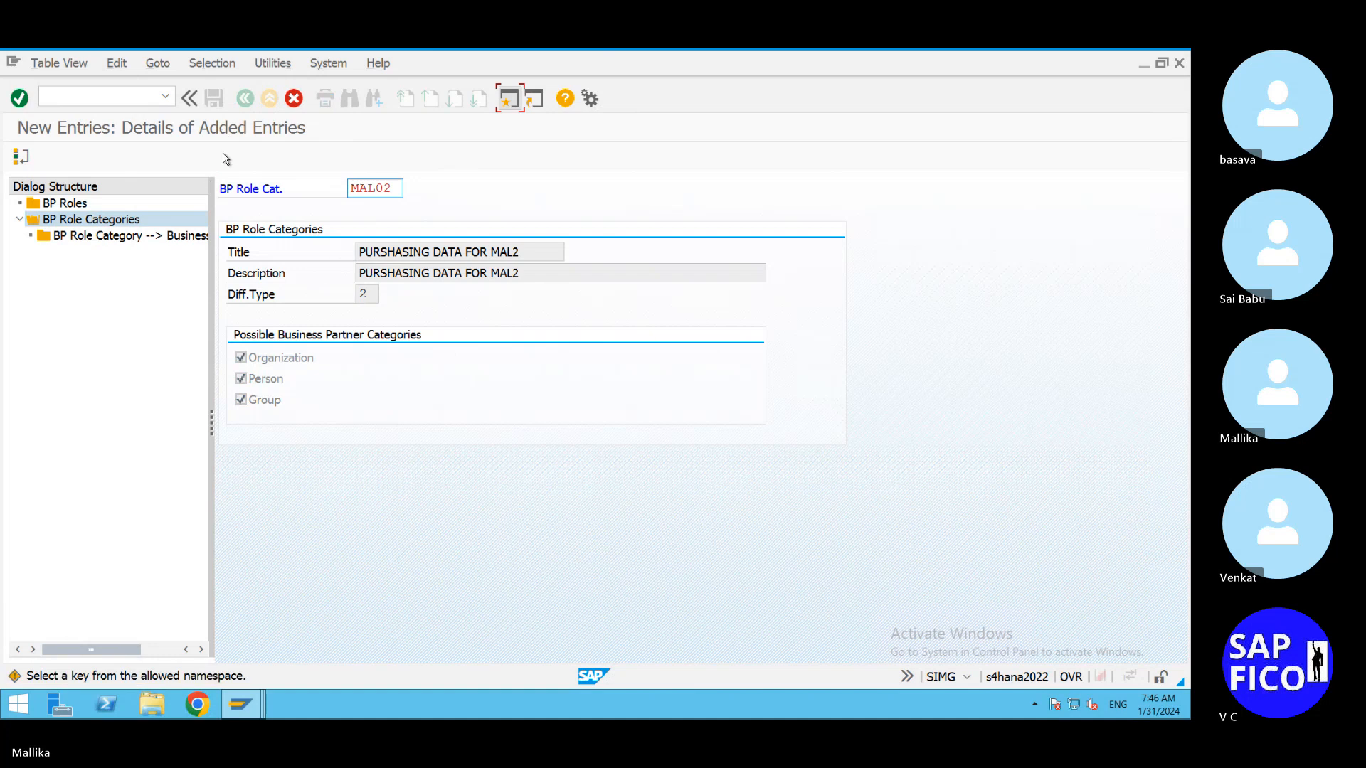
pyautogui.press('Return')
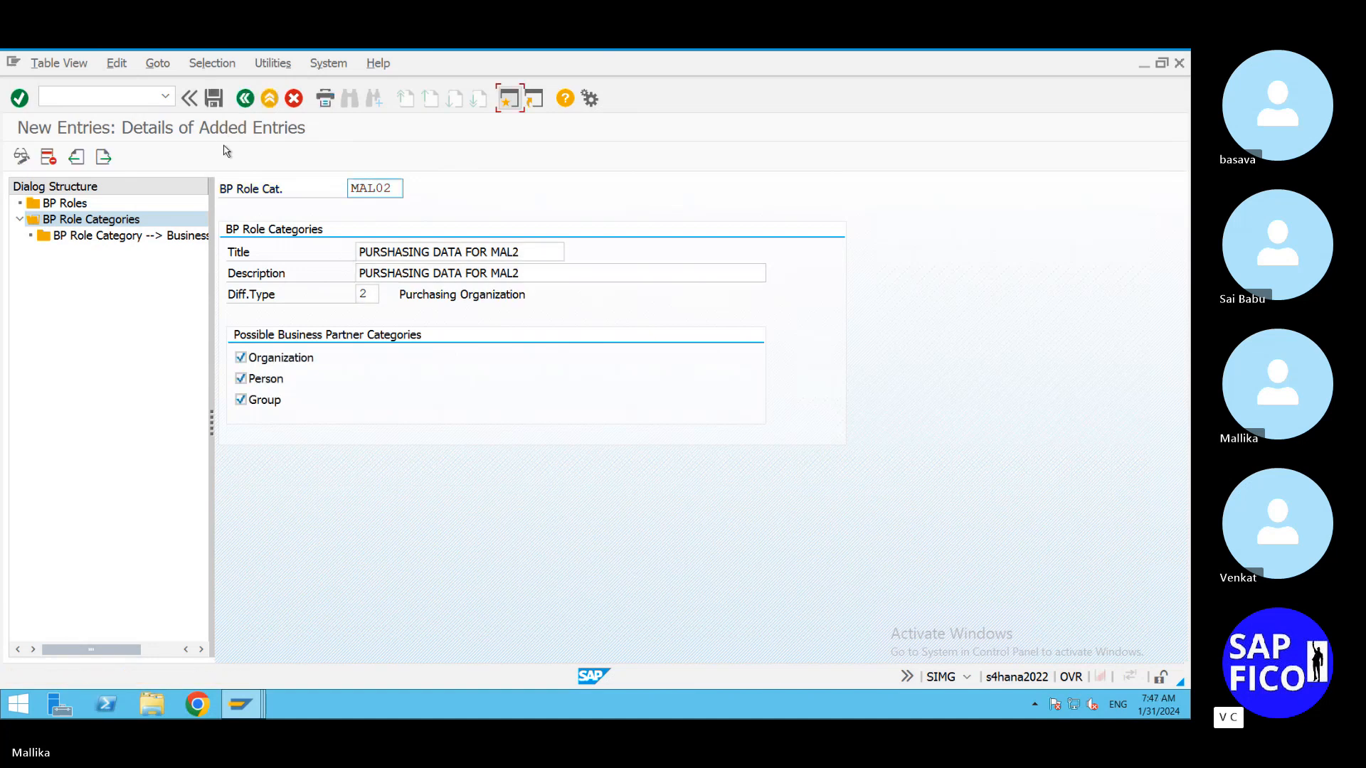
pyautogui.click(213, 98)
pyautogui.click(212, 98)
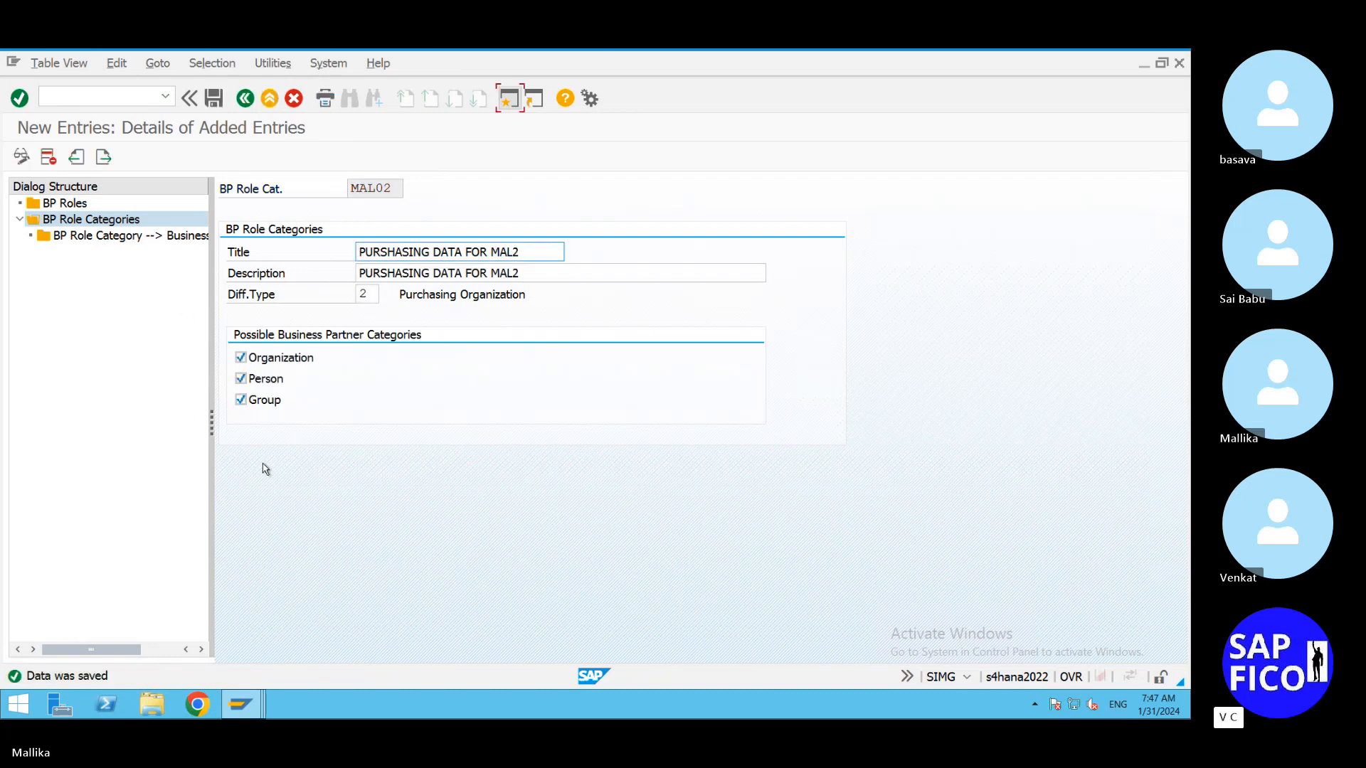
pyautogui.click(245, 98)
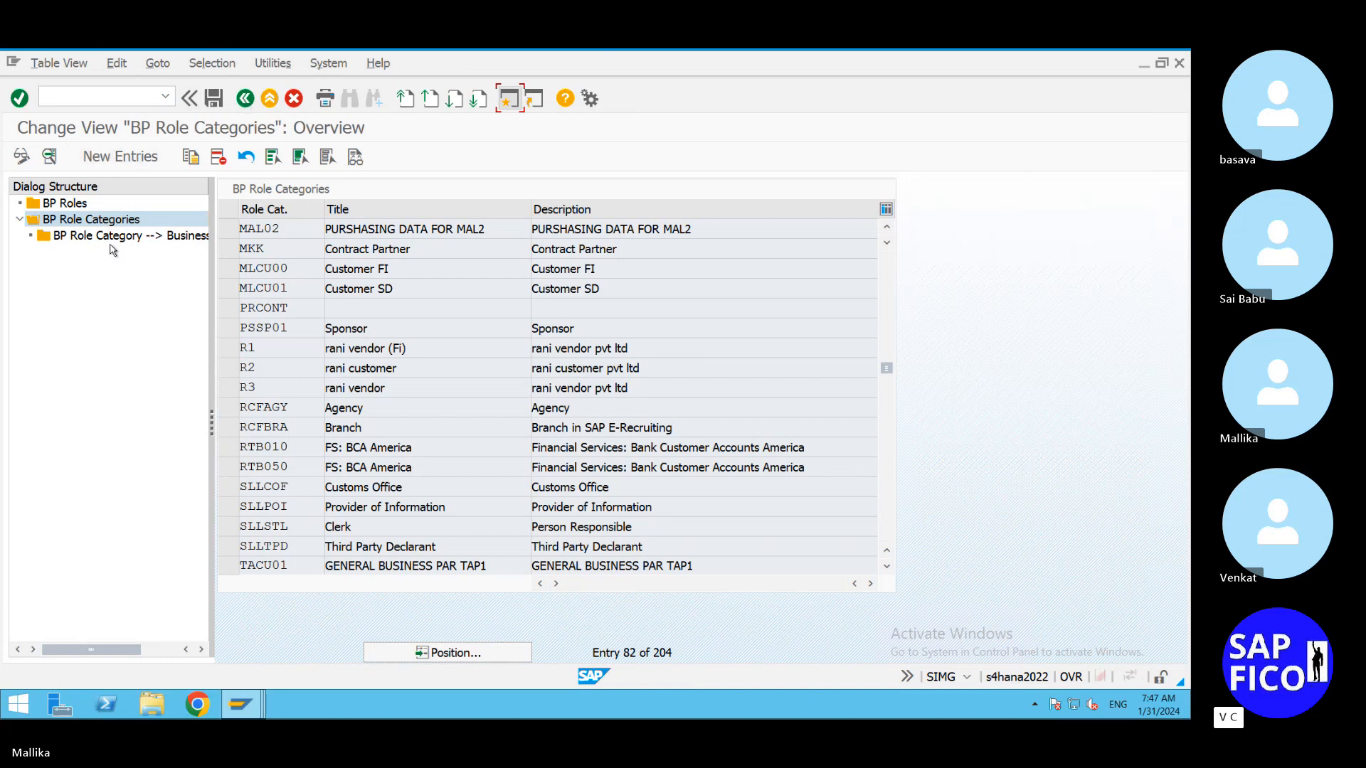
# Step: Start a new role category entry MAC00 for customers and enter the title "CUSTOMER GENERAL DAT MAL2"
pyautogui.click(121, 157)
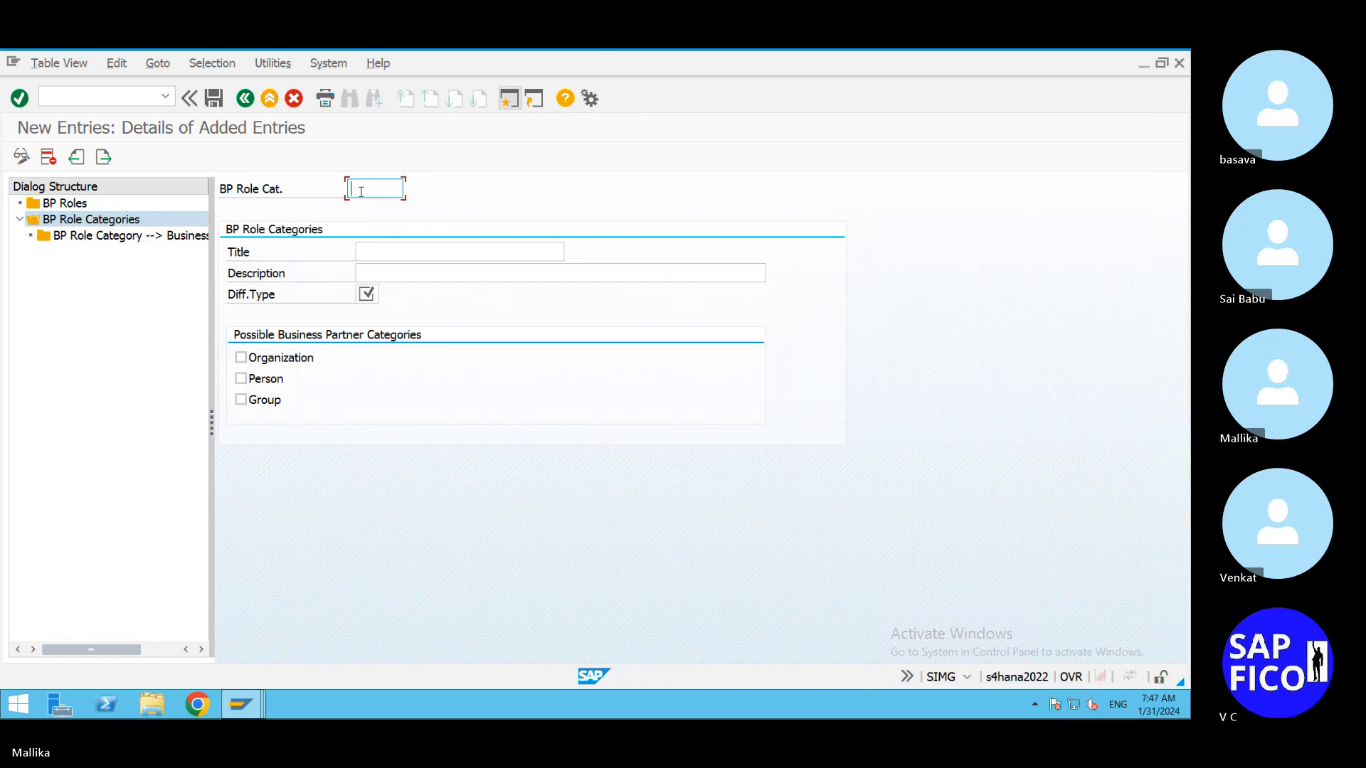
pyautogui.write('M')
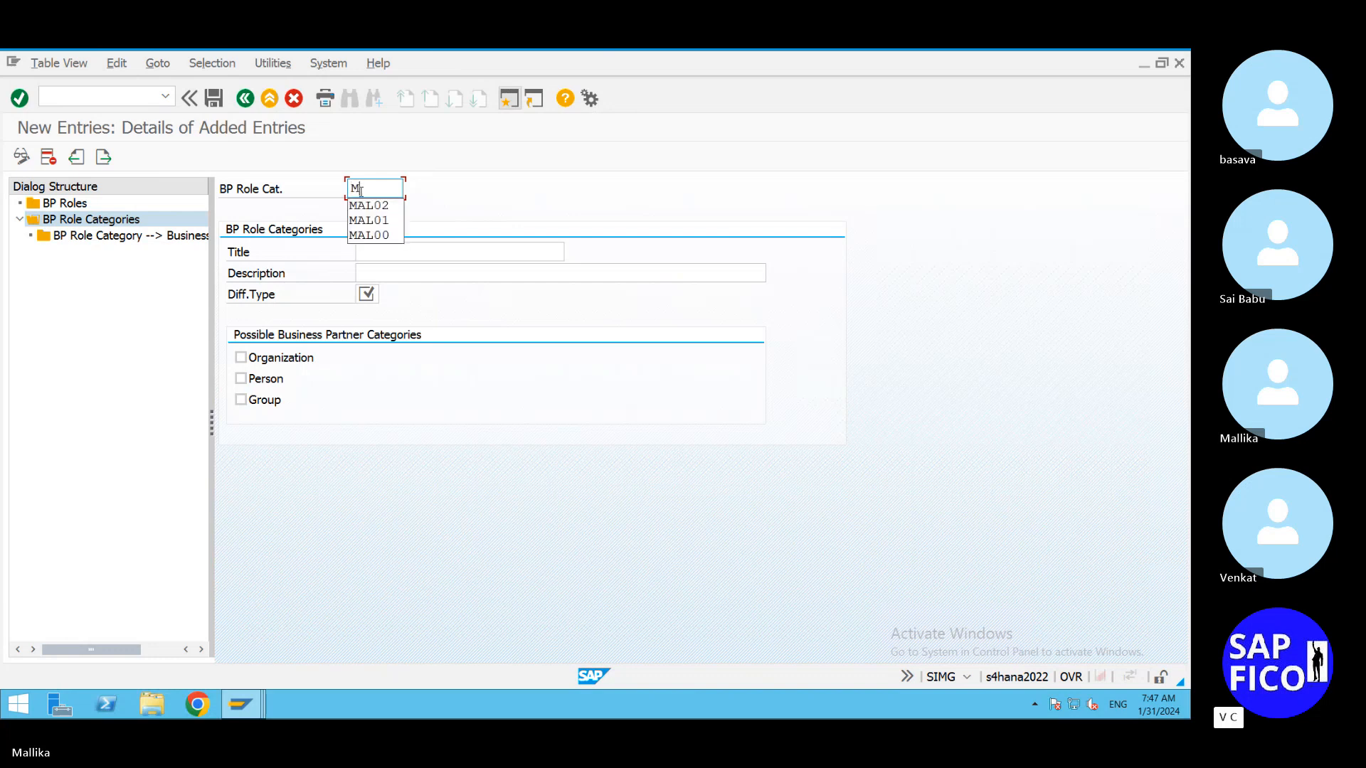
pyautogui.write('AC00')
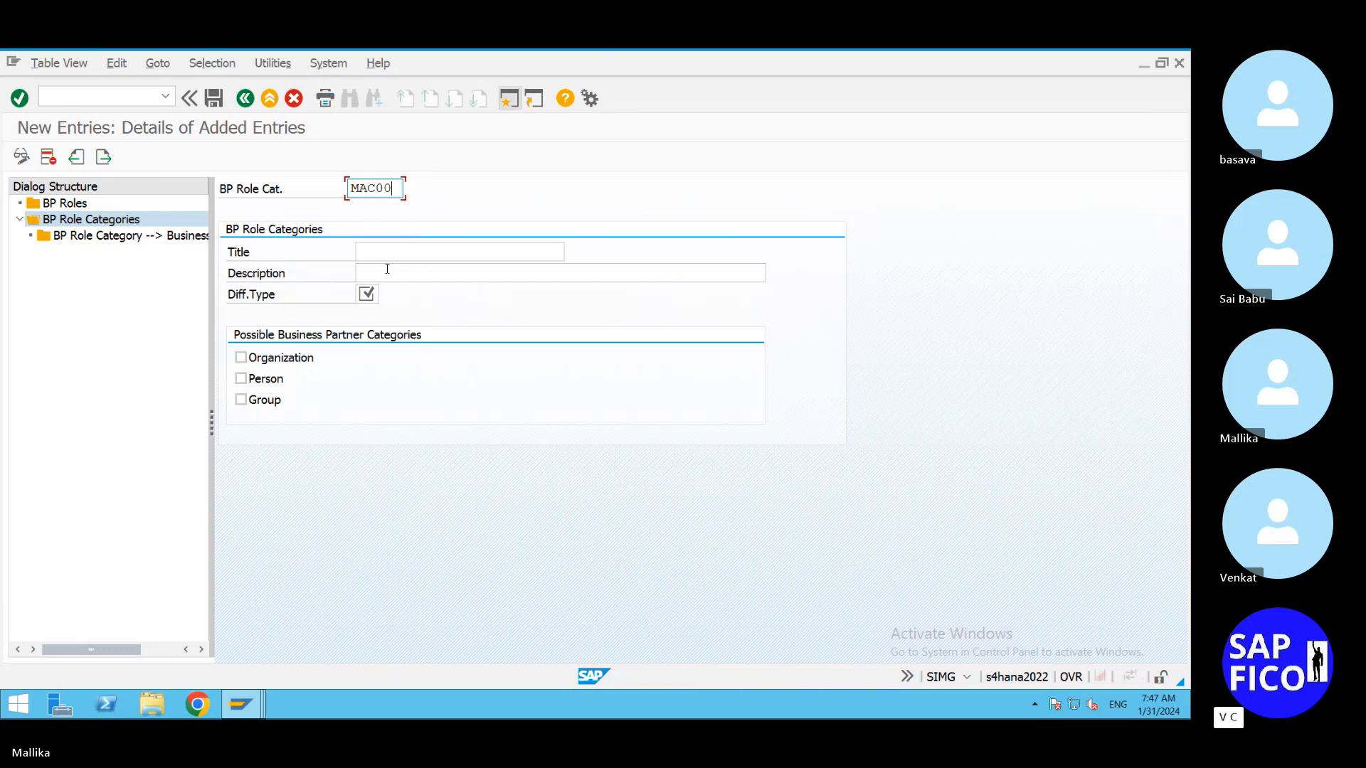
pyautogui.click(373, 250)
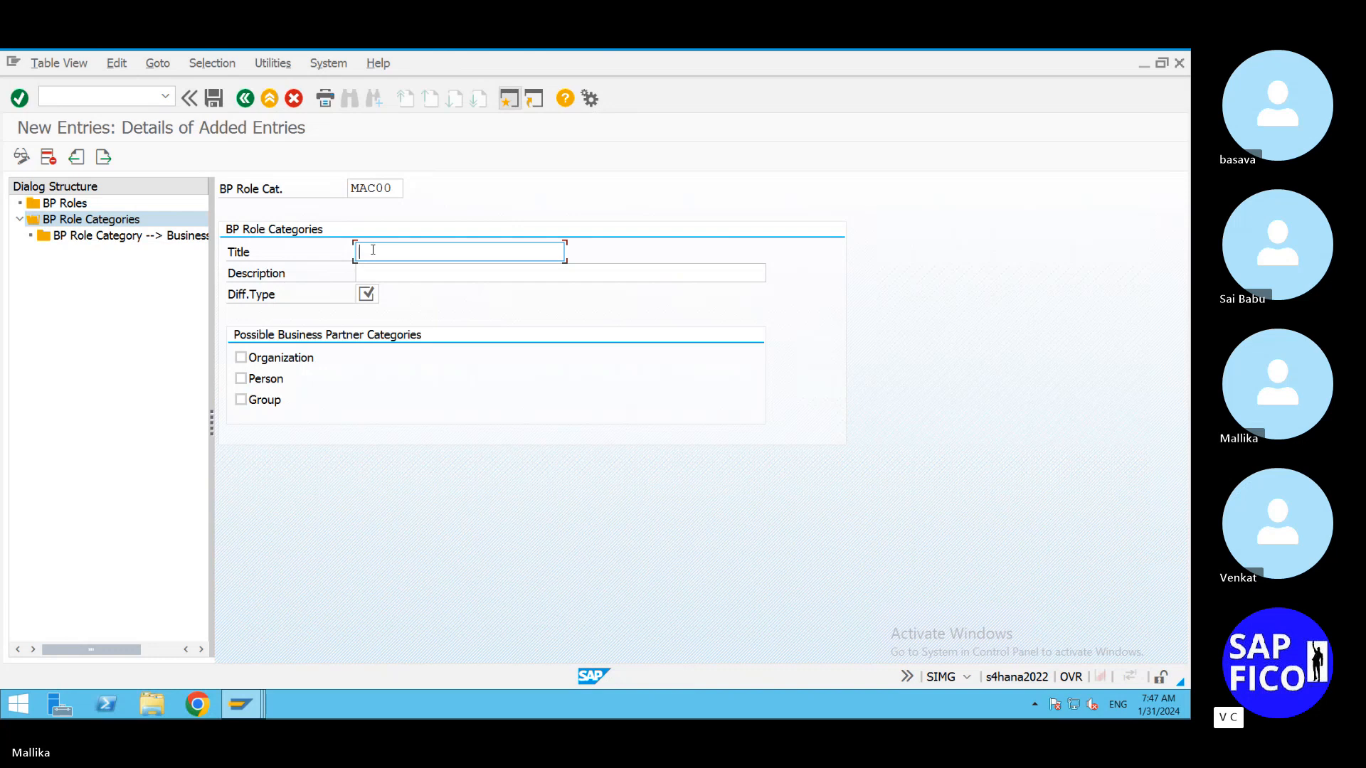
pyautogui.write('CUSTOMER GERE')
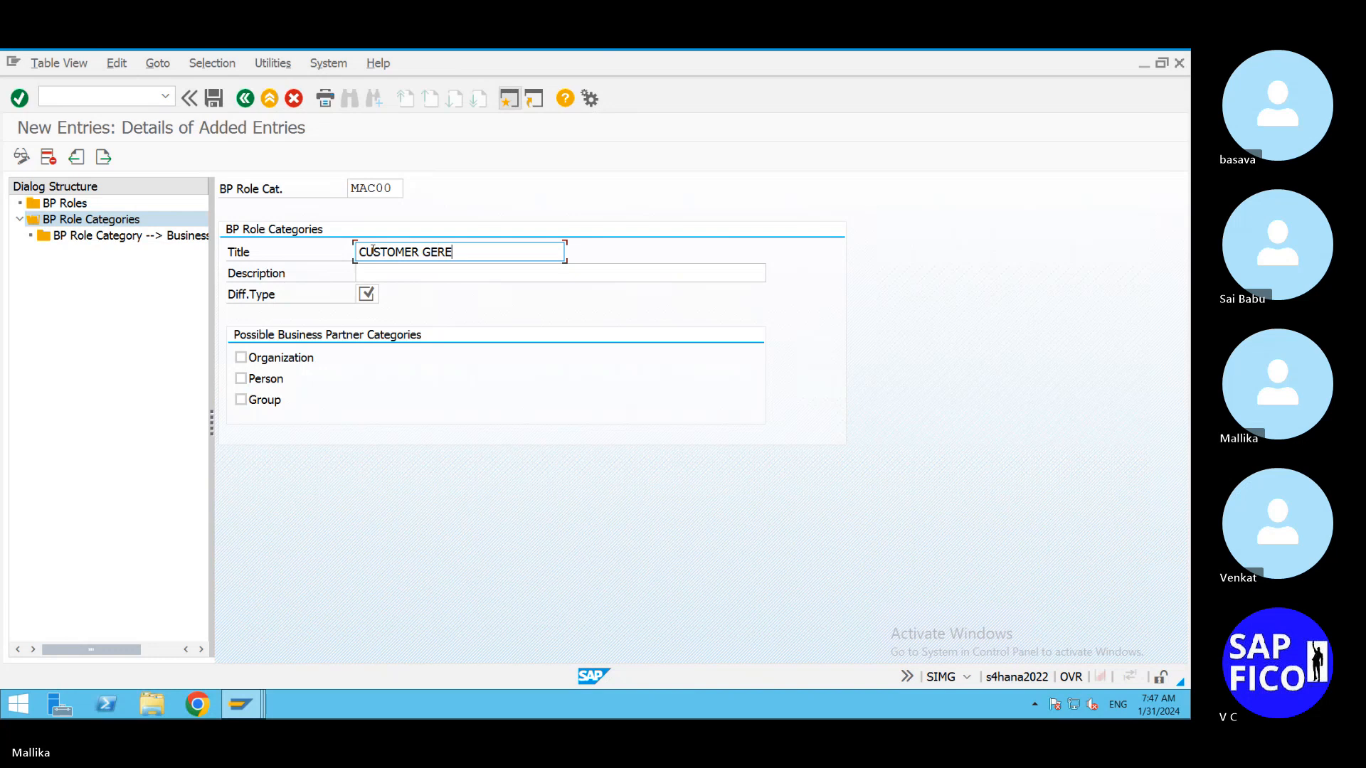
pyautogui.press('BackSpace')
pyautogui.press('BackSpace')
pyautogui.write('NERAL DATA MAL')
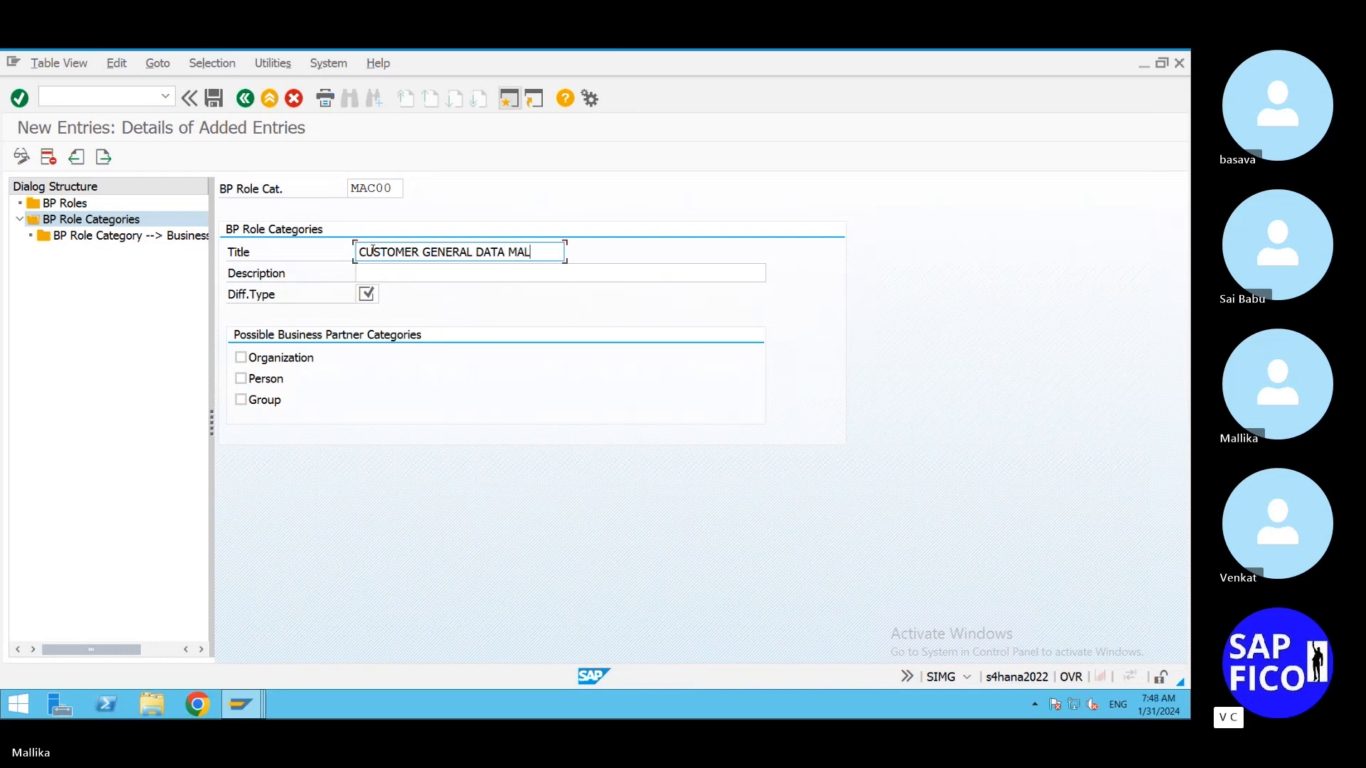
pyautogui.press('BackSpace')
pyautogui.press('BackSpace')
pyautogui.press('BackSpace')
pyautogui.press('BackSpace')
pyautogui.press('BackSpace')
pyautogui.write('MAL2')
# Step: Copy the title of role category MAC00 into its description
pyautogui.moveTo(552, 252); pyautogui.dragTo(272, 298)
pyautogui.hotkey('ctrl', 'c')
pyautogui.click(385, 276)
pyautogui.hotkey('ctrl', 'v')
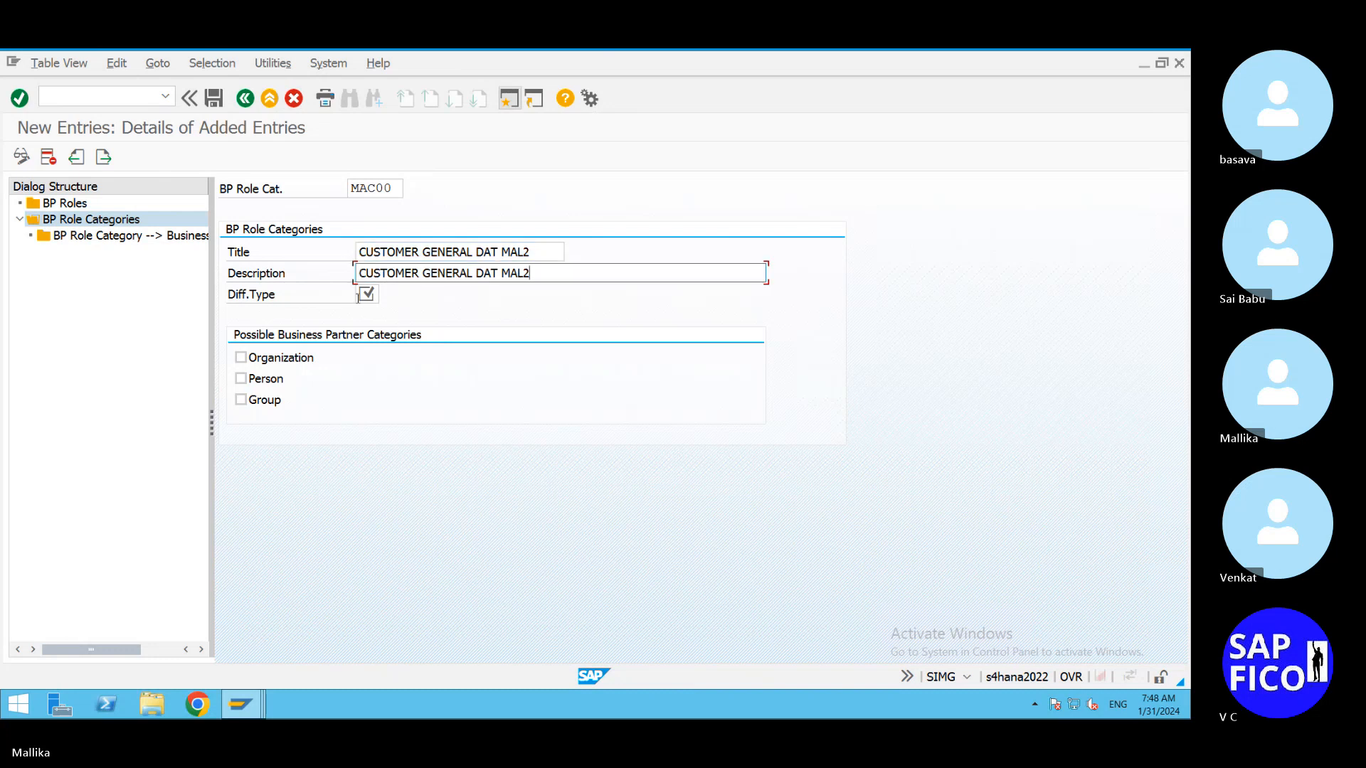
# Step: Assign differentiation type 0 (General Data) to MAC00 and allow the Organization, Person and Group partner categories
pyautogui.click(363, 296)
pyautogui.click(385, 296)
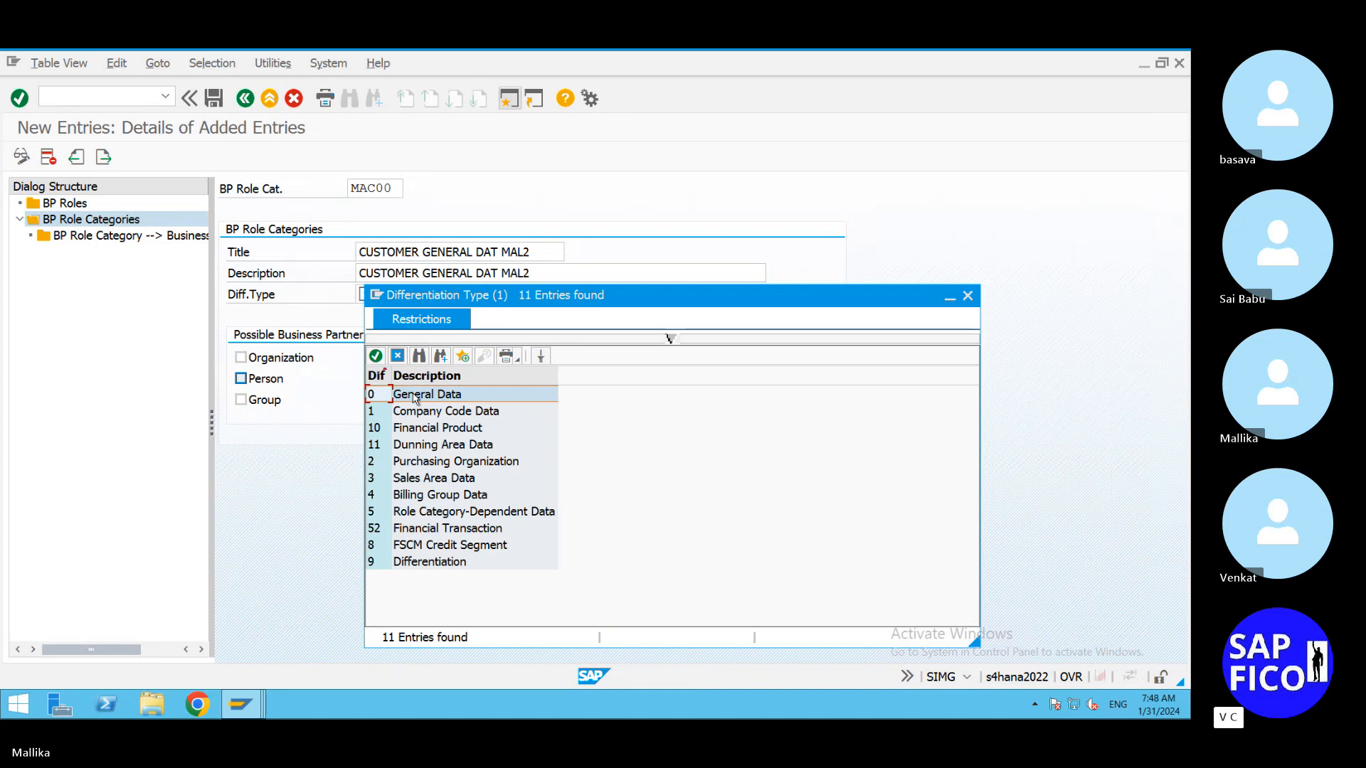
pyautogui.click(415, 396)
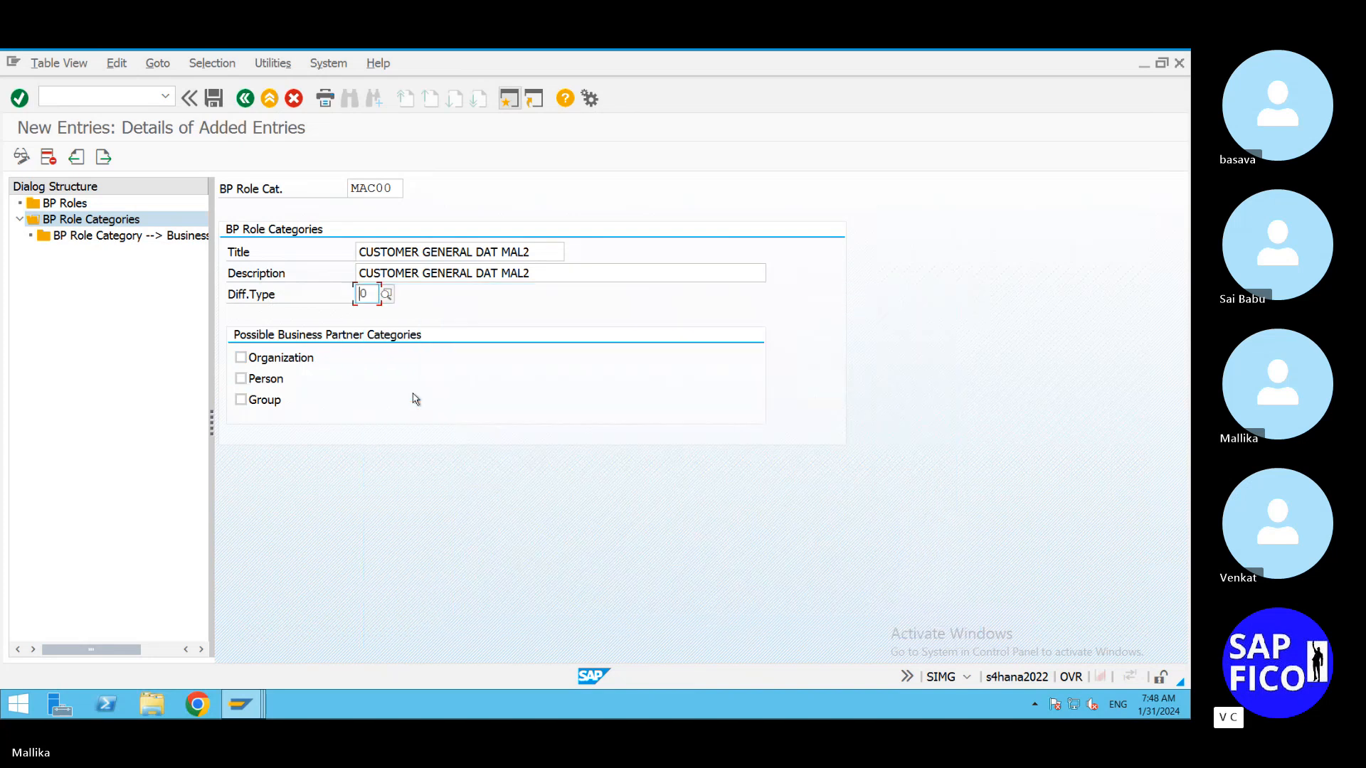
pyautogui.click(240, 358)
pyautogui.click(240, 378)
pyautogui.click(240, 400)
# Step: Save role category MAC00, accepting the namespace warning, and open a blank entry for another role category
pyautogui.click(215, 105)
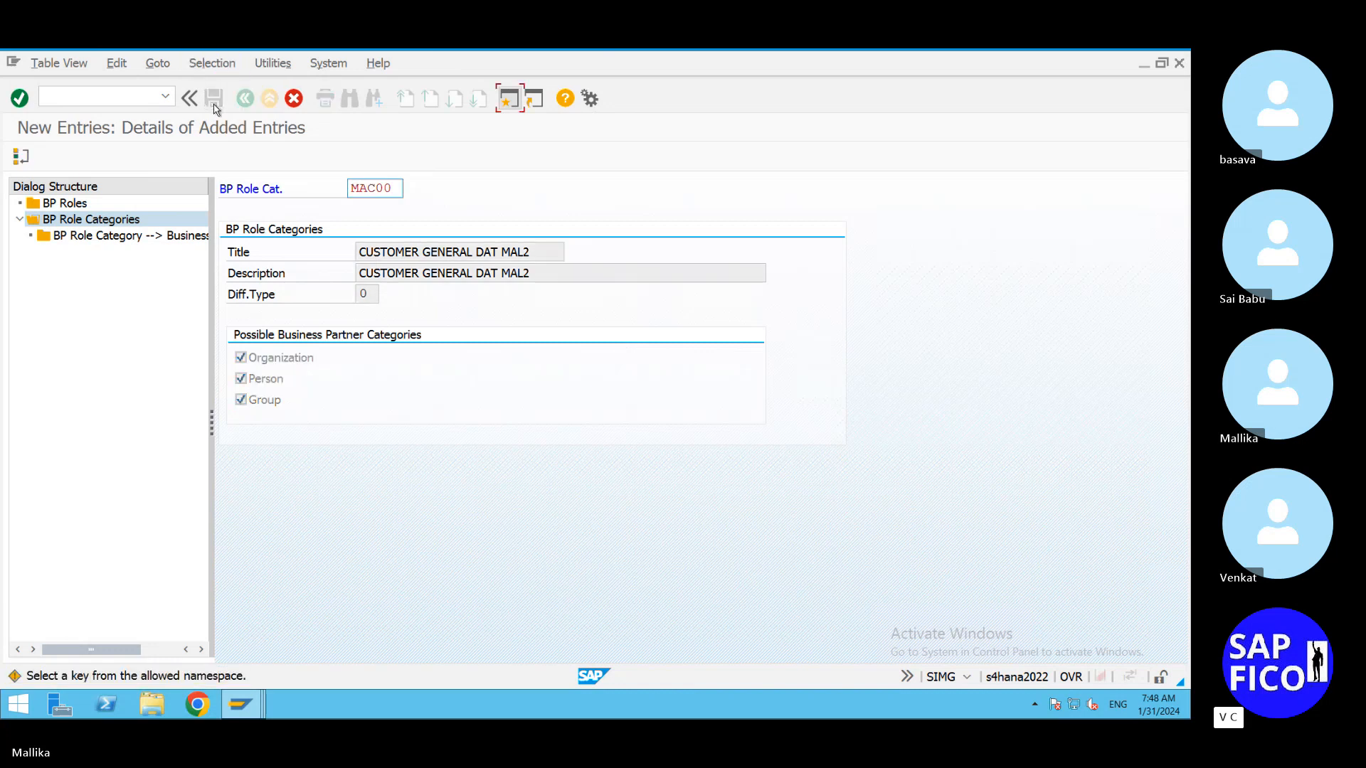
pyautogui.press('Return')
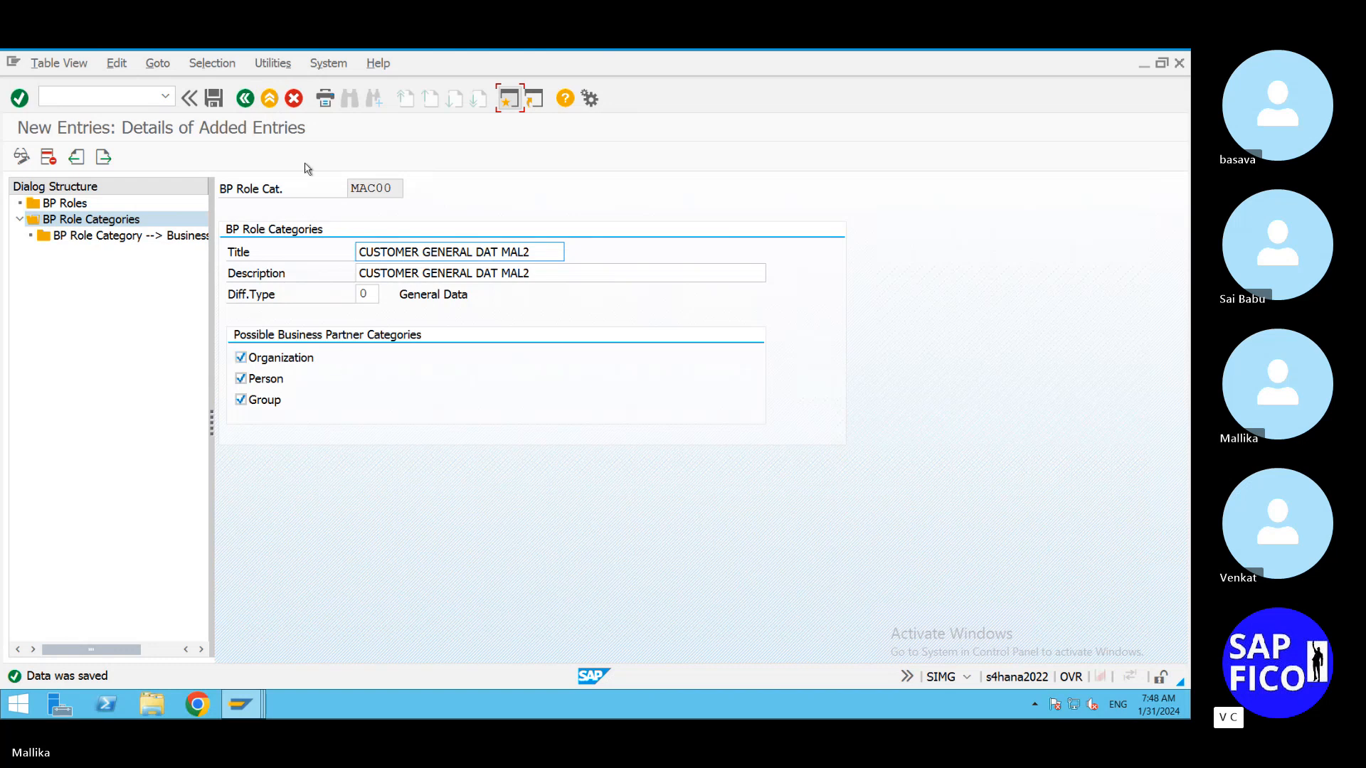
pyautogui.click(245, 98)
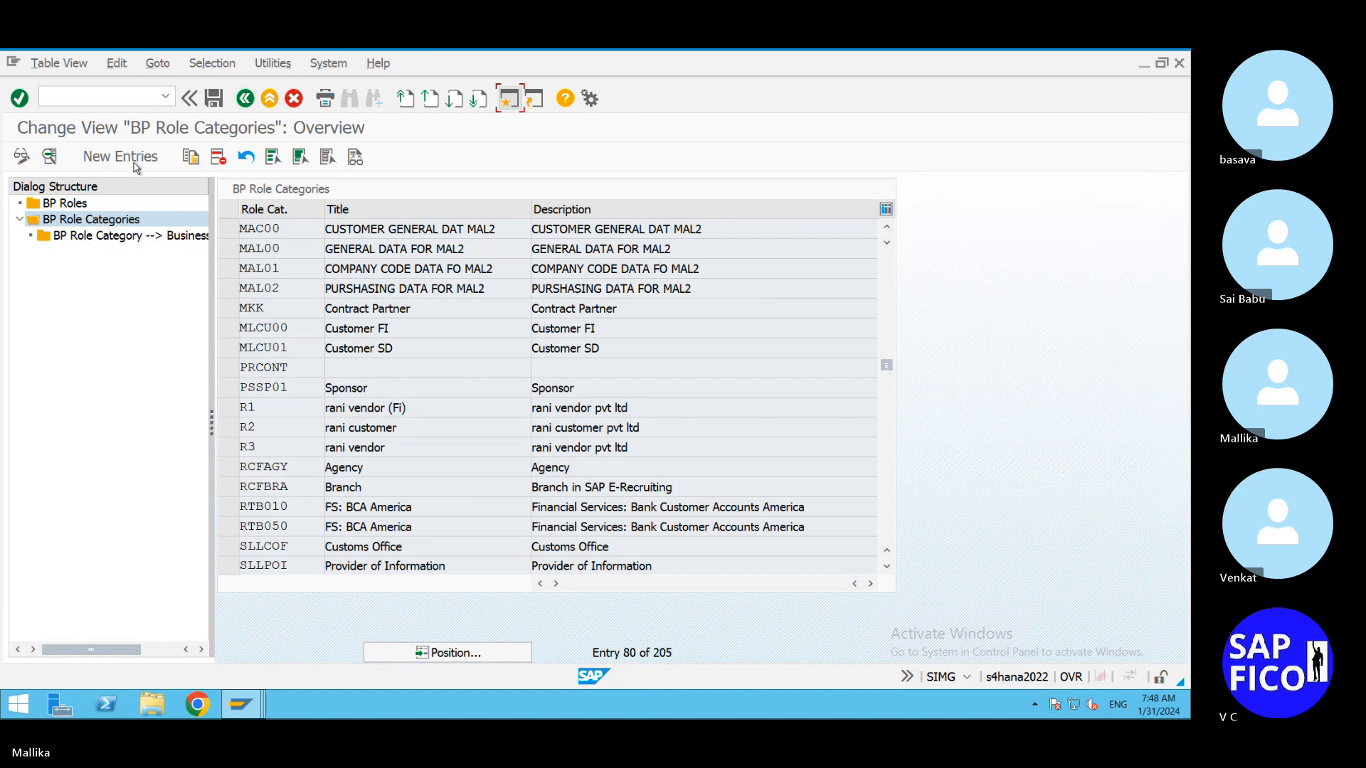
pyautogui.click(134, 161)
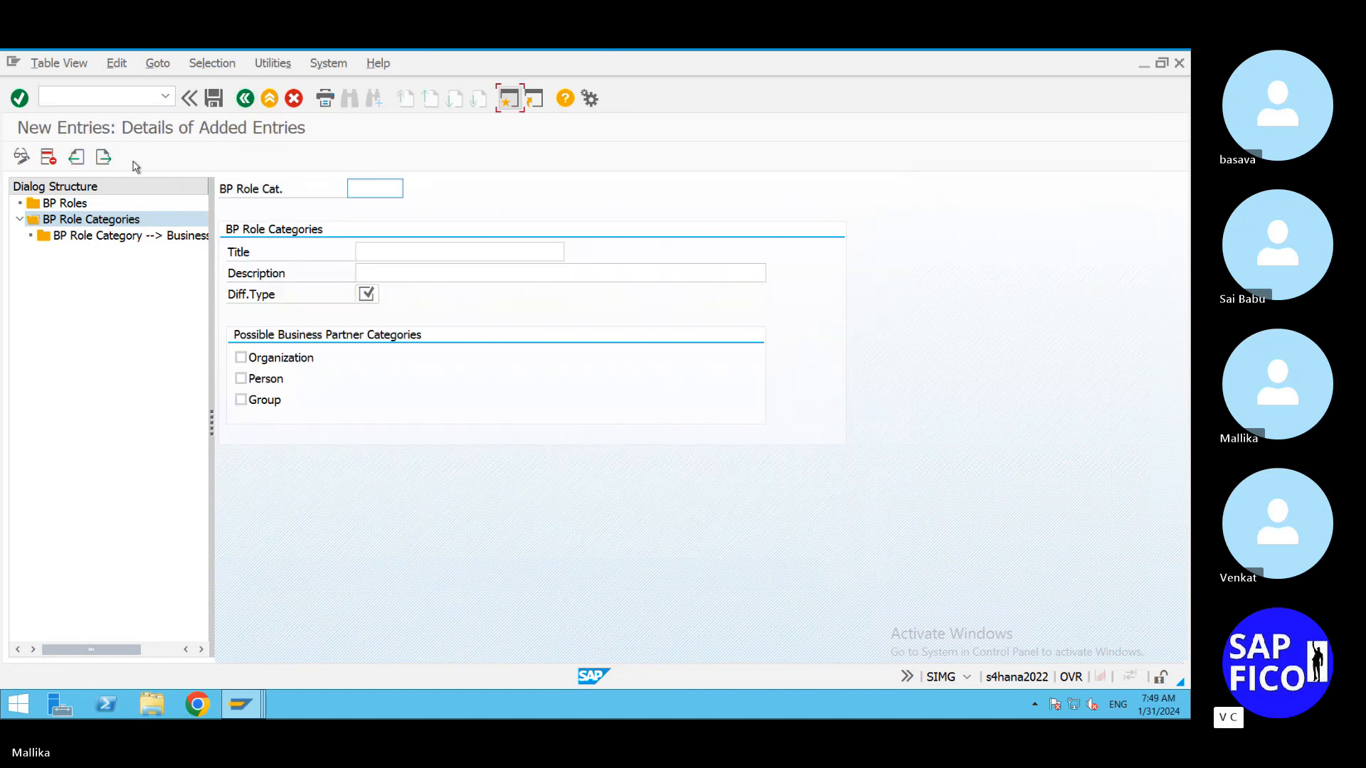
# Step: Enter MAC01 as the new role category and reuse the earlier title "COMPANY CODE DATA FO MAL2" for it
pyautogui.write('M')
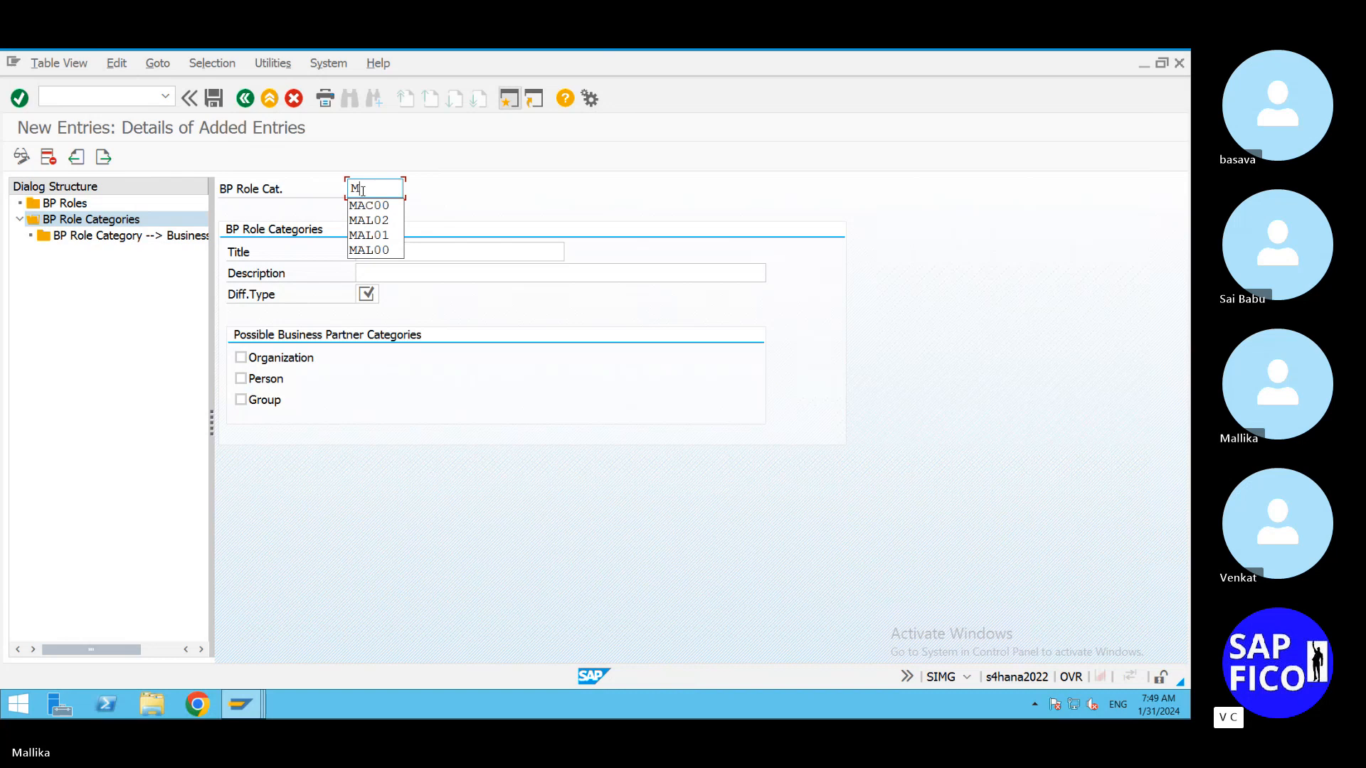
pyautogui.write('AC')
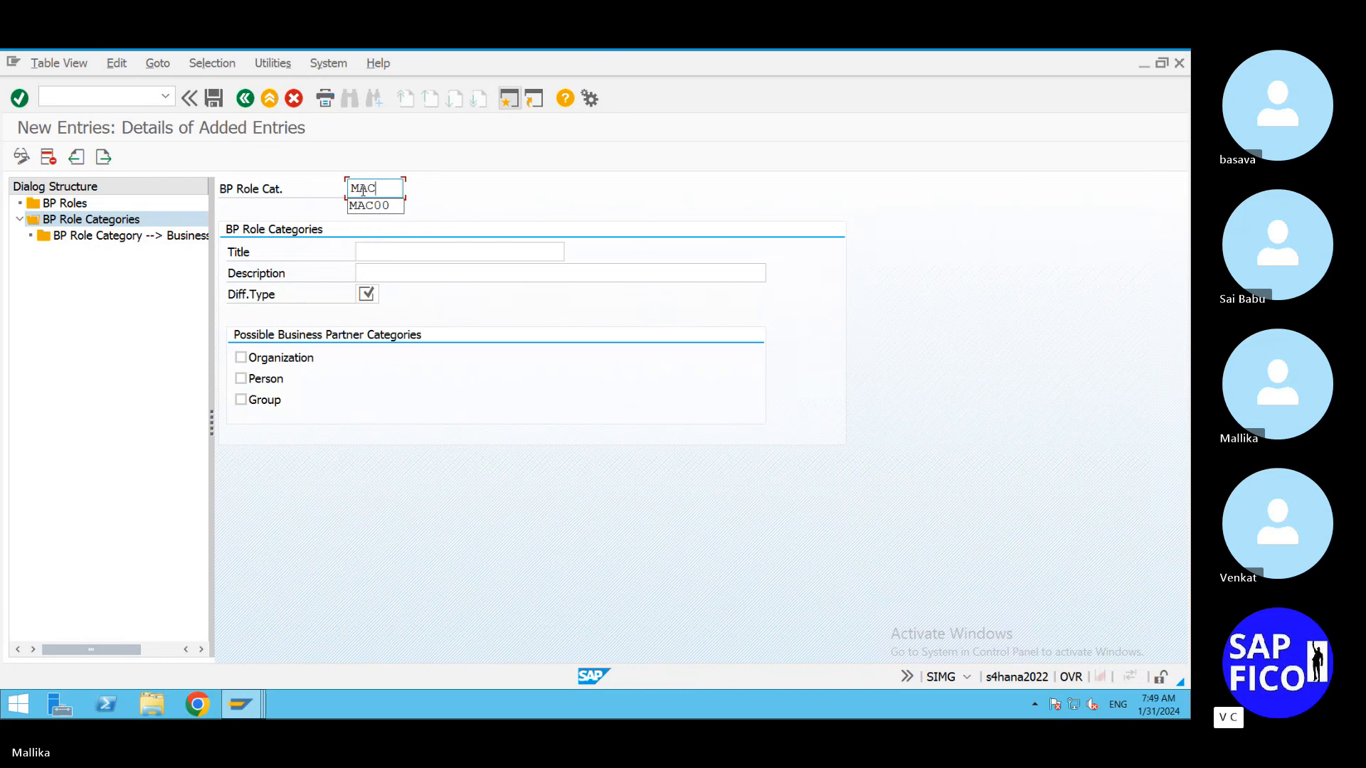
pyautogui.write('01')
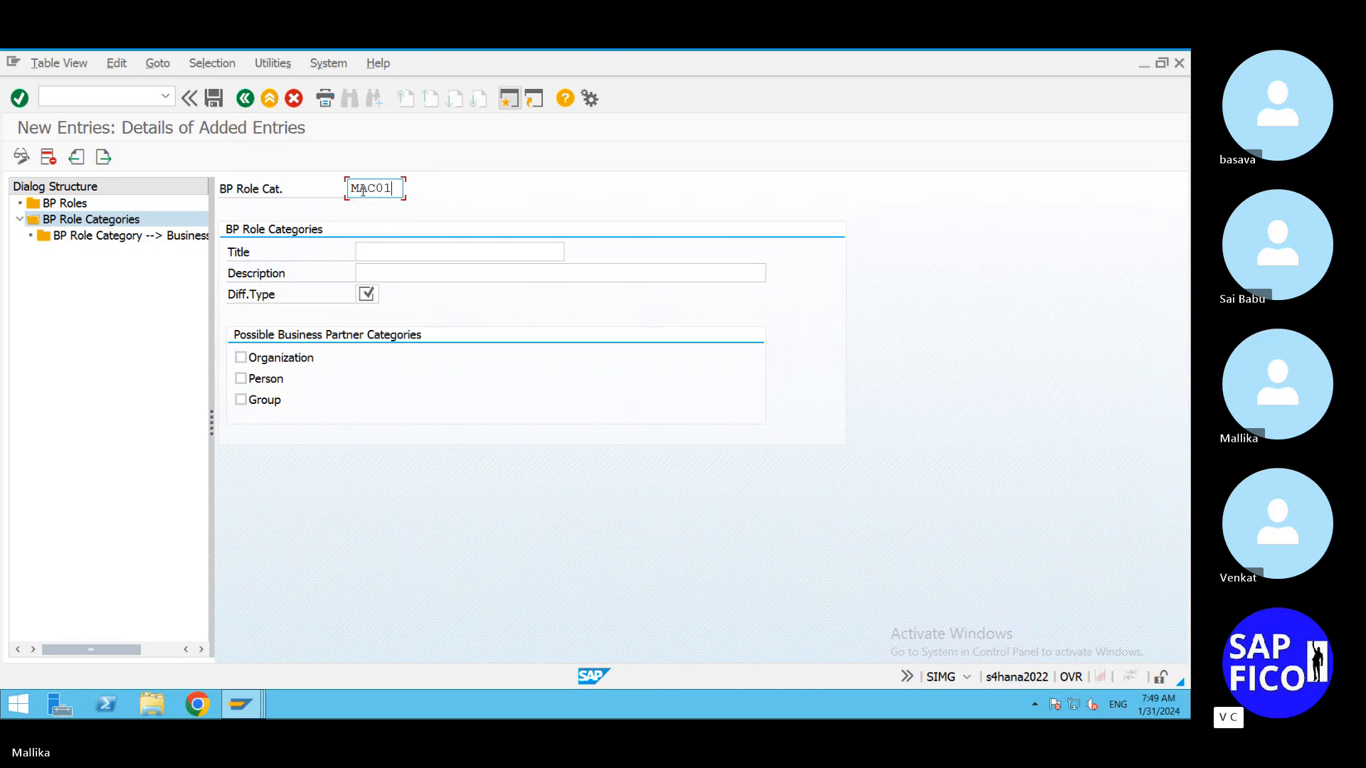
pyautogui.click(388, 244)
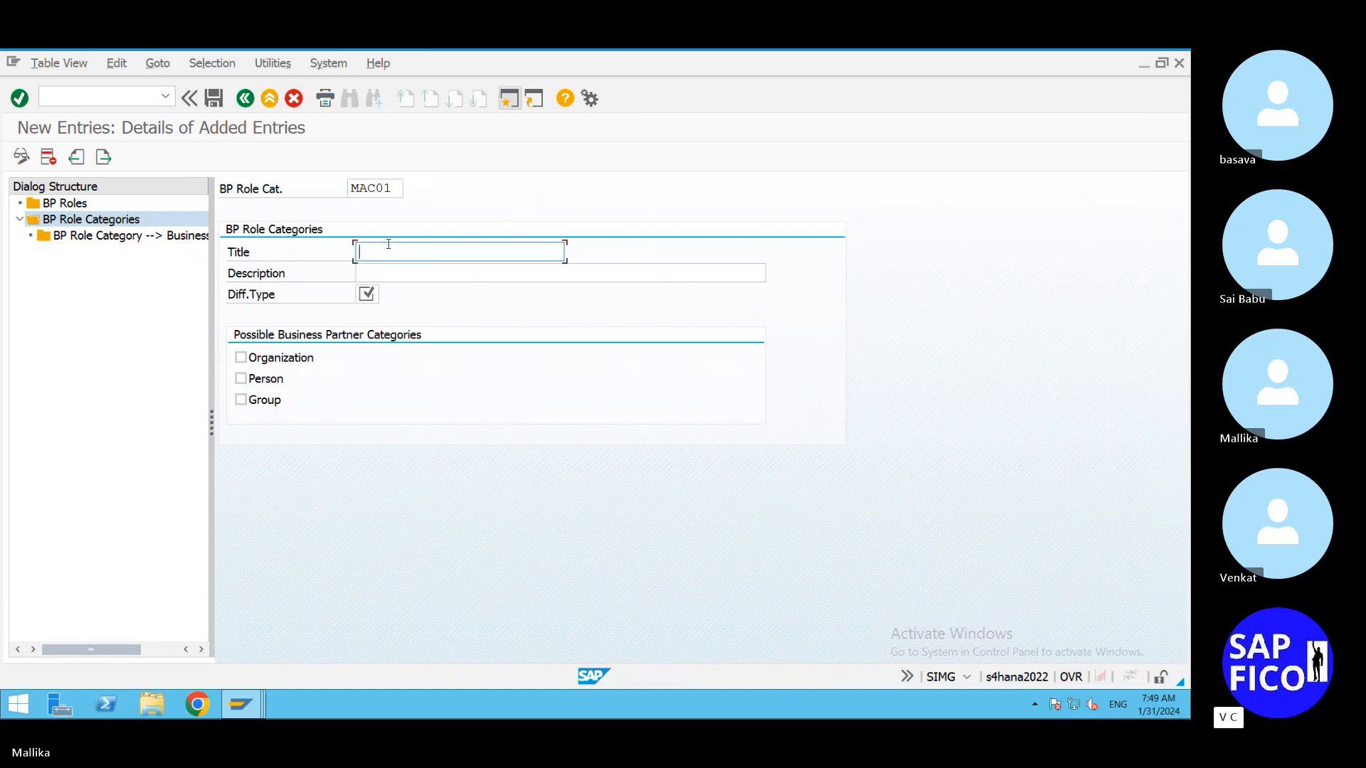
pyautogui.write('C')
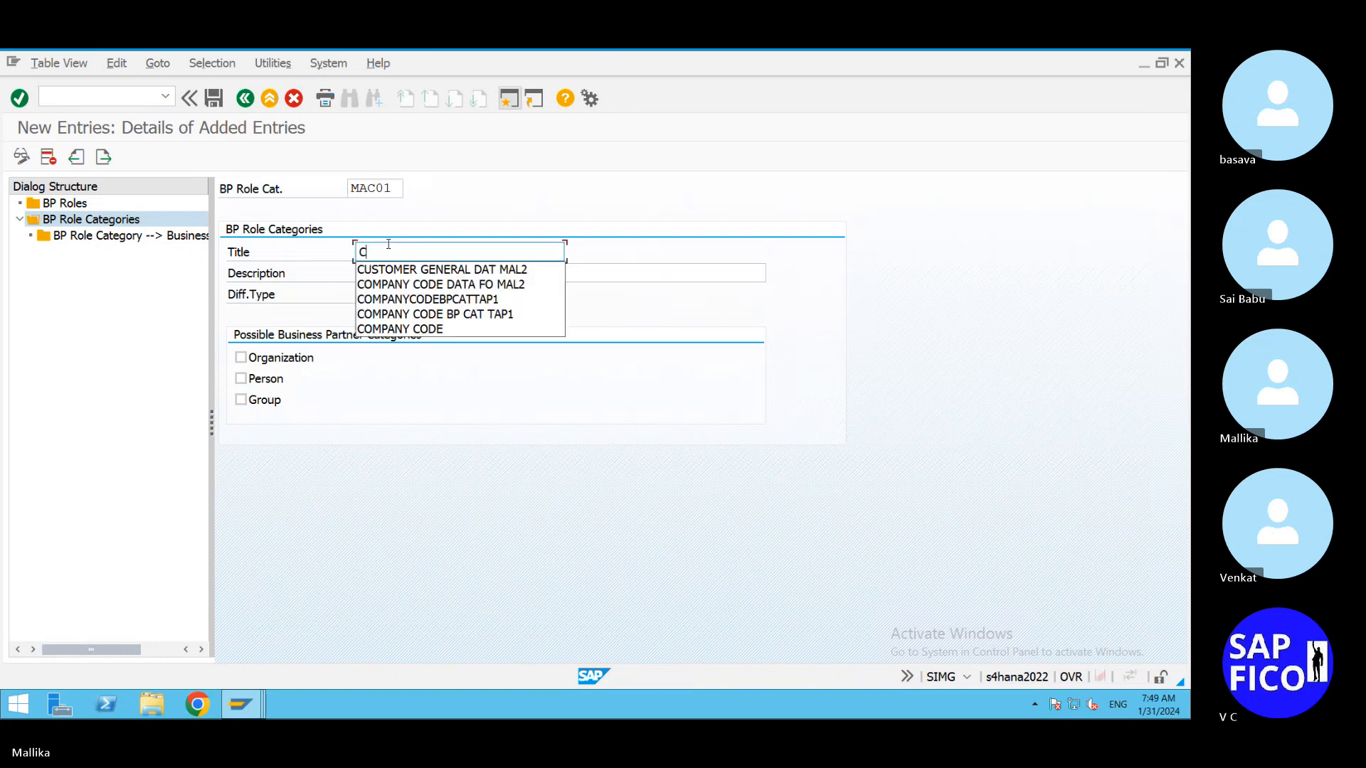
pyautogui.write('OMPAN')
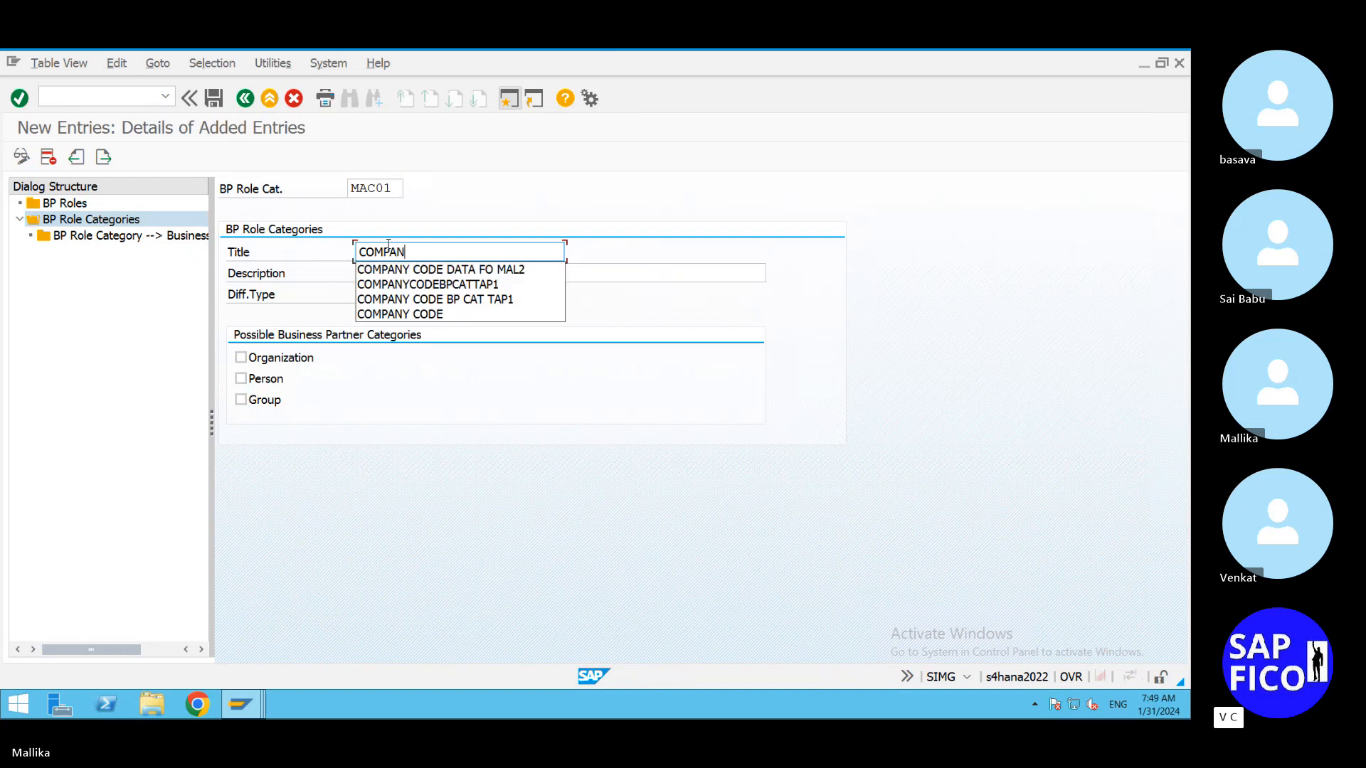
pyautogui.click(495, 269)
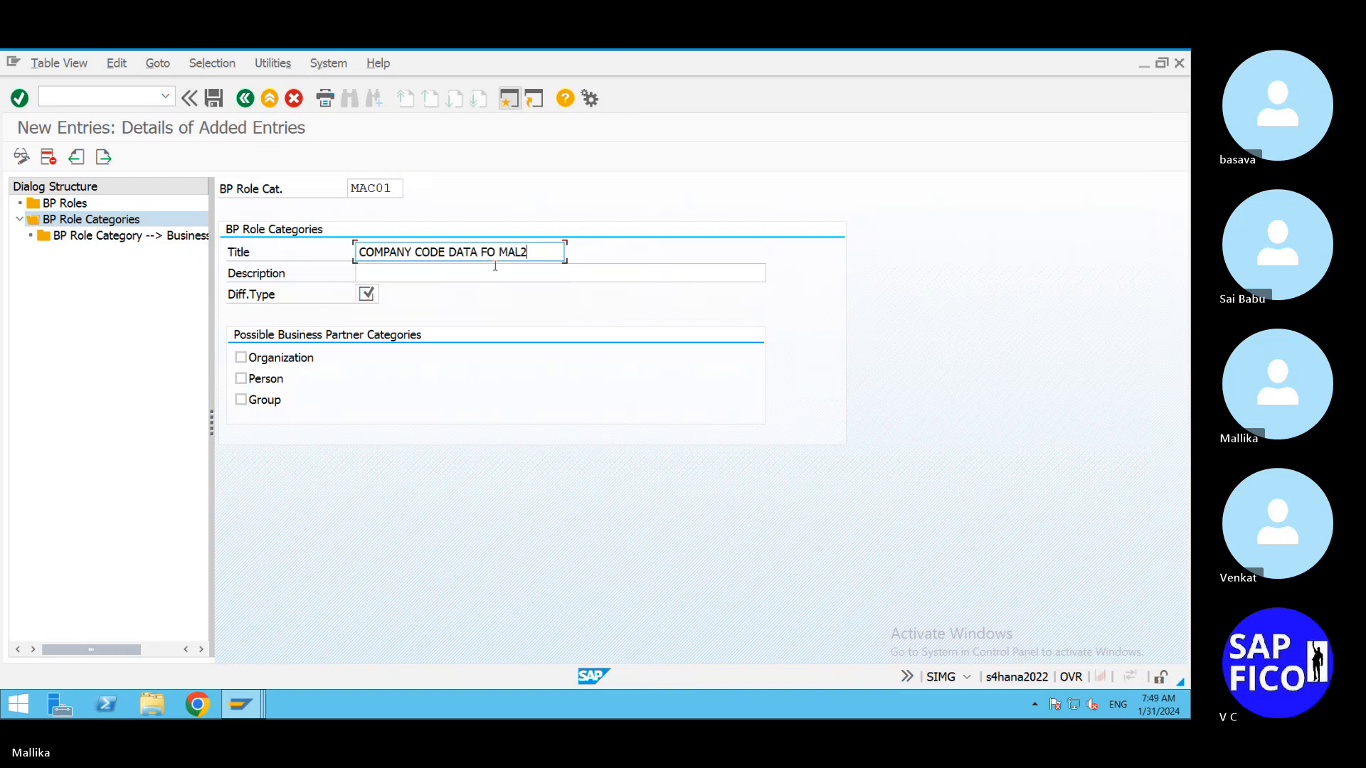
# Step: Change the ending of the MAC01 title so that it reads "COMPANY CODE DATA CU MAL2"
pyautogui.press('BackSpace')
pyautogui.press('BackSpace')
pyautogui.press('BackSpace')
pyautogui.press('BackSpace')
pyautogui.press('BackSpace')
pyautogui.press('BackSpace')
pyautogui.press('BackSpace')
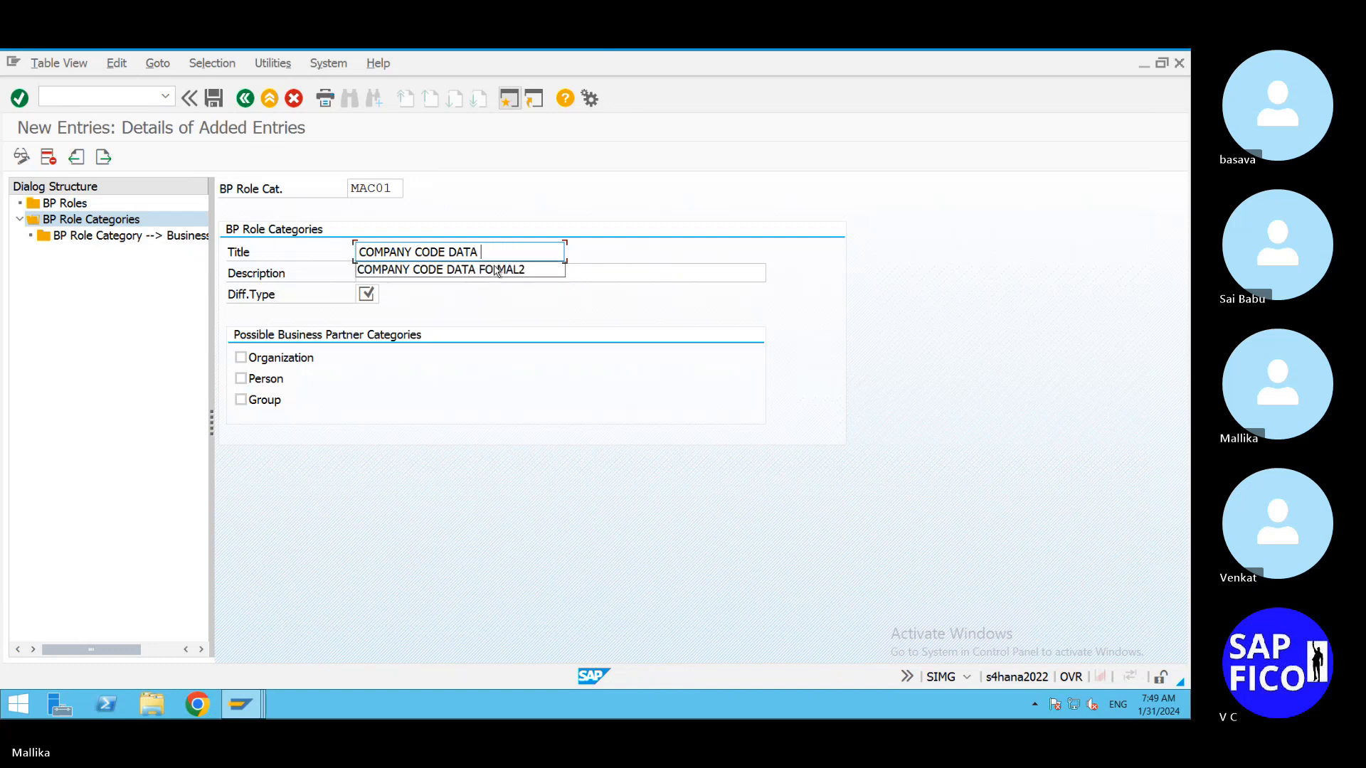
pyautogui.write('CU M')
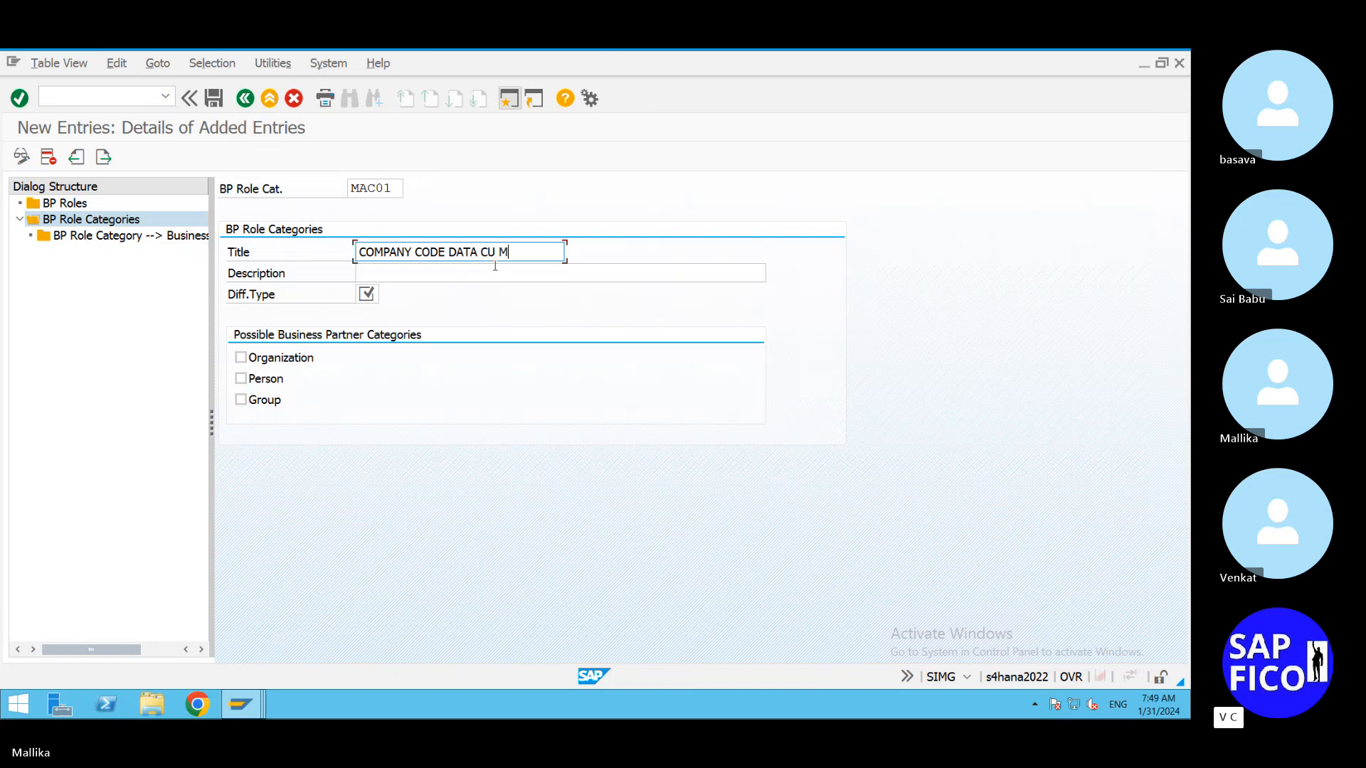
pyautogui.write('AL2')
# Step: Select the whole title text of role category MAC01 for copying into the description
pyautogui.moveTo(533, 259); pyautogui.dragTo(147, 299)
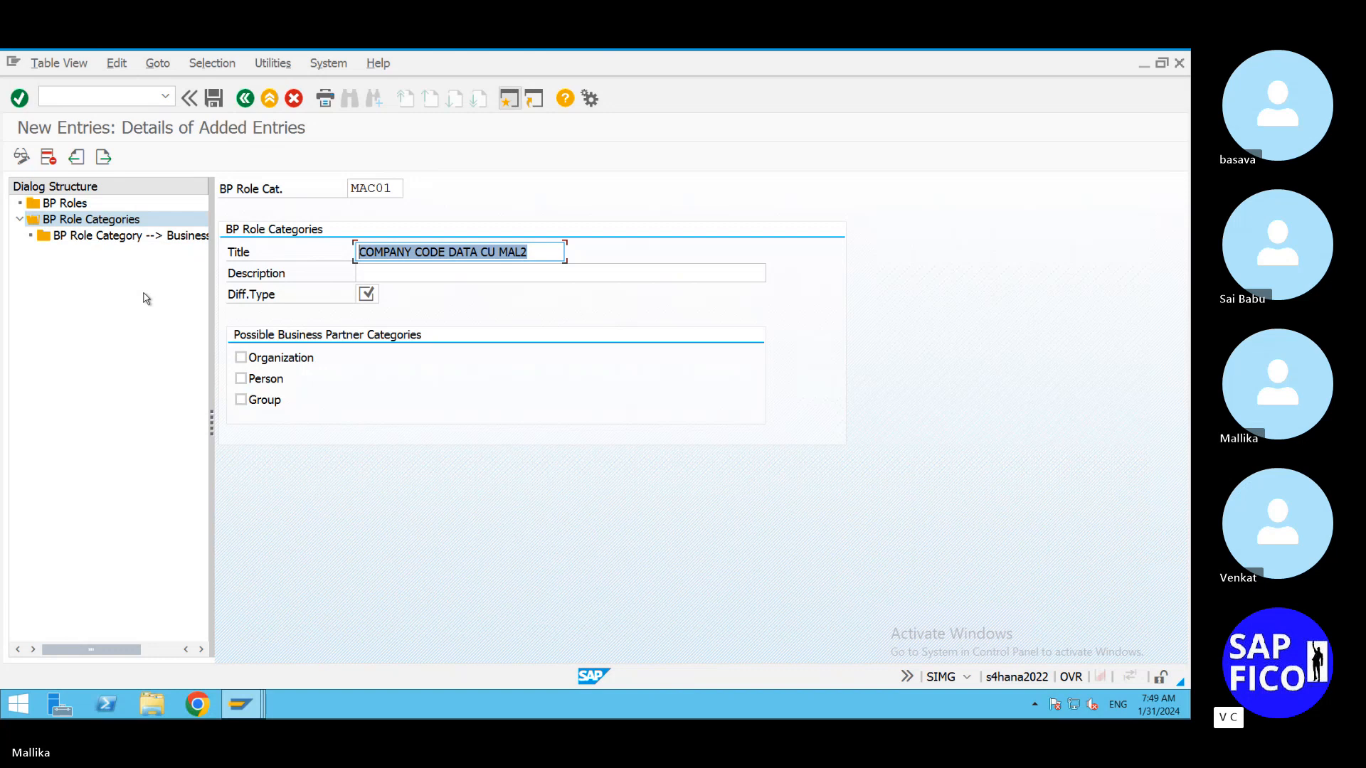
# Step: Give role category MAC01 the description COMPANY CODE DATA CU MAL2 and the differentiation type 1, Company Code Data
pyautogui.click(382, 278)
pyautogui.hotkey('ctrl', 'v')
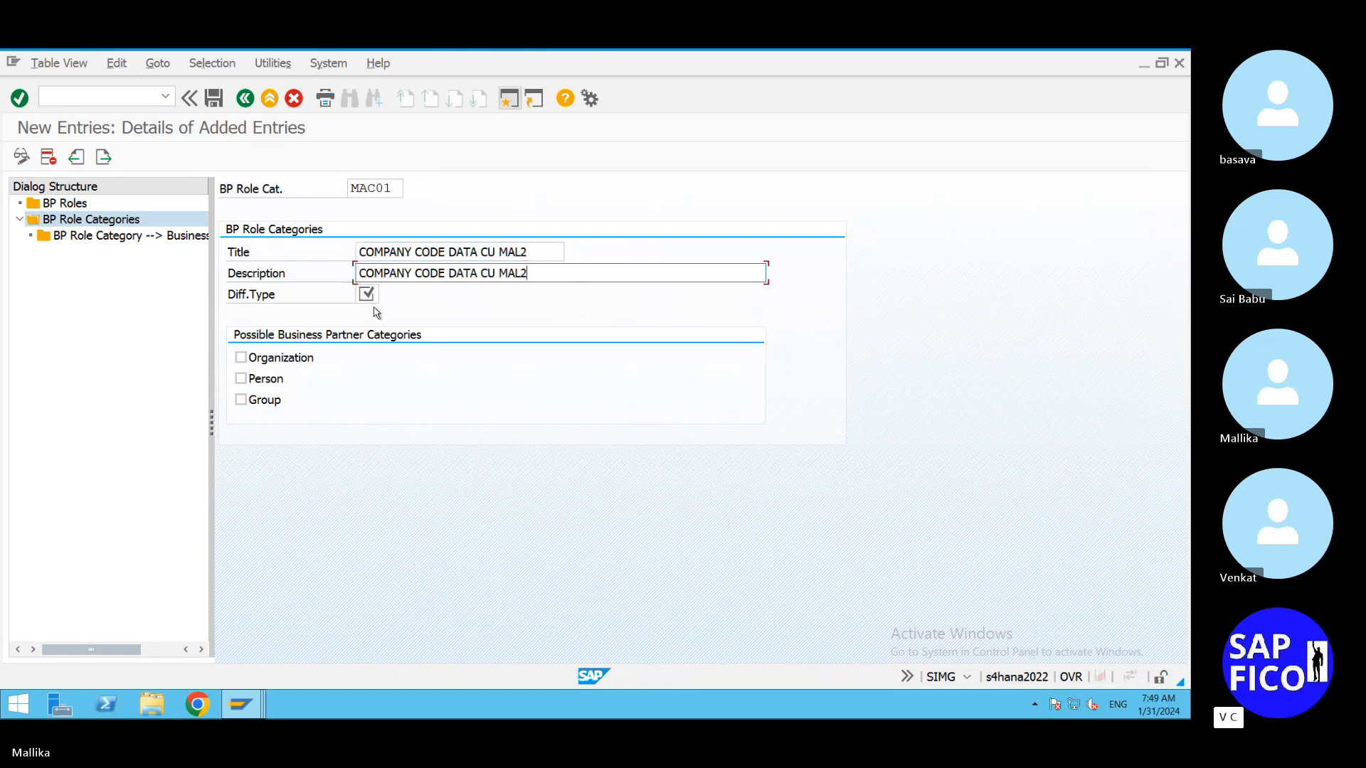
pyautogui.press('Tab')
pyautogui.click(385, 294)
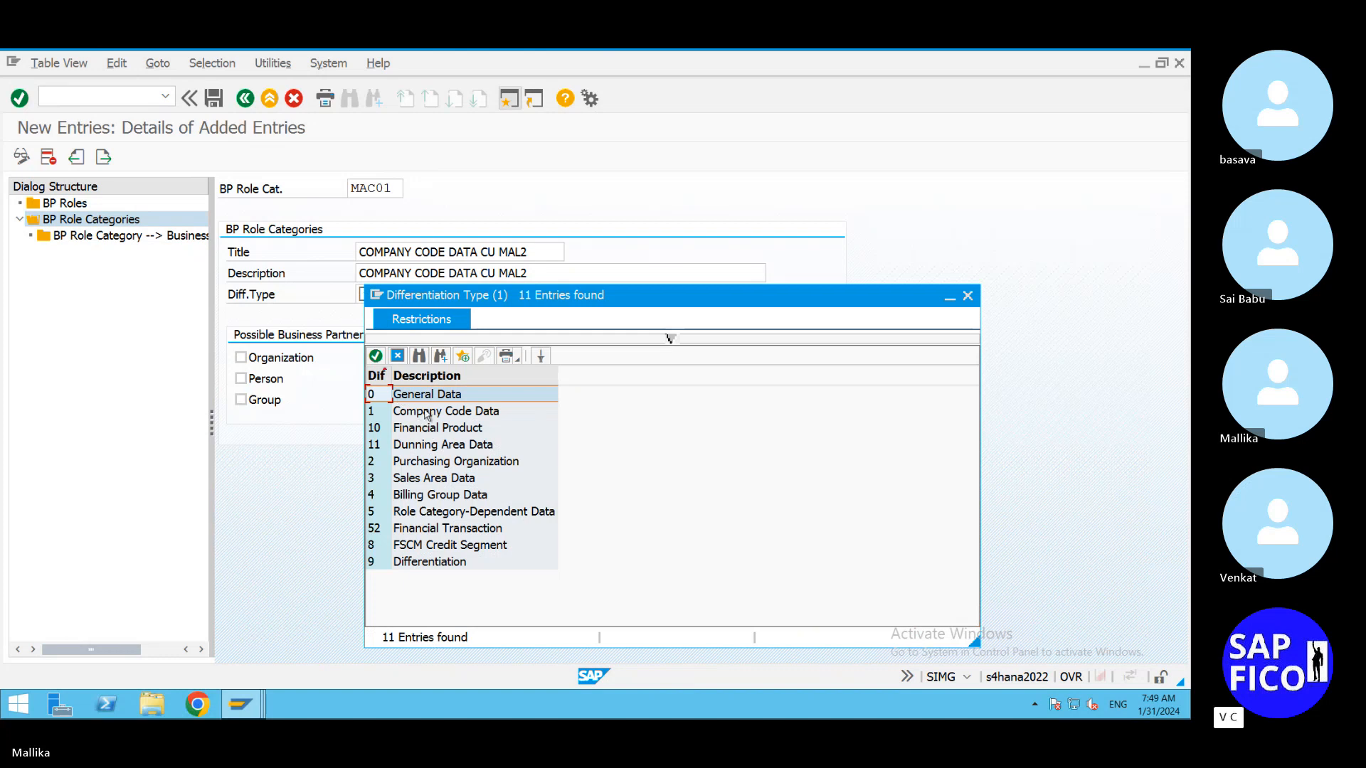
pyautogui.doubleClick(427, 412)
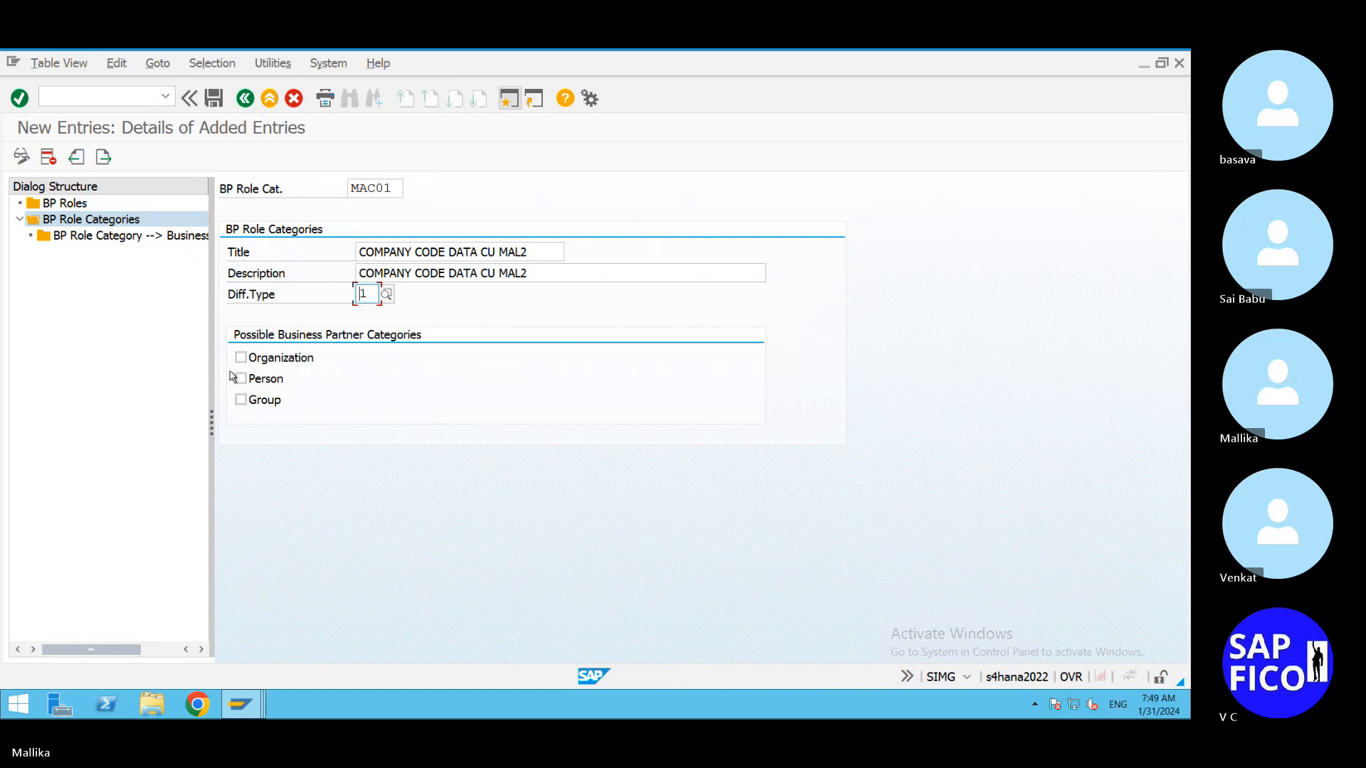
# Step: Allow Organization, Person and Group as partner categories for MAC01, save the entry and return to the role category overview
pyautogui.click(240, 357)
pyautogui.click(241, 378)
pyautogui.click(240, 399)
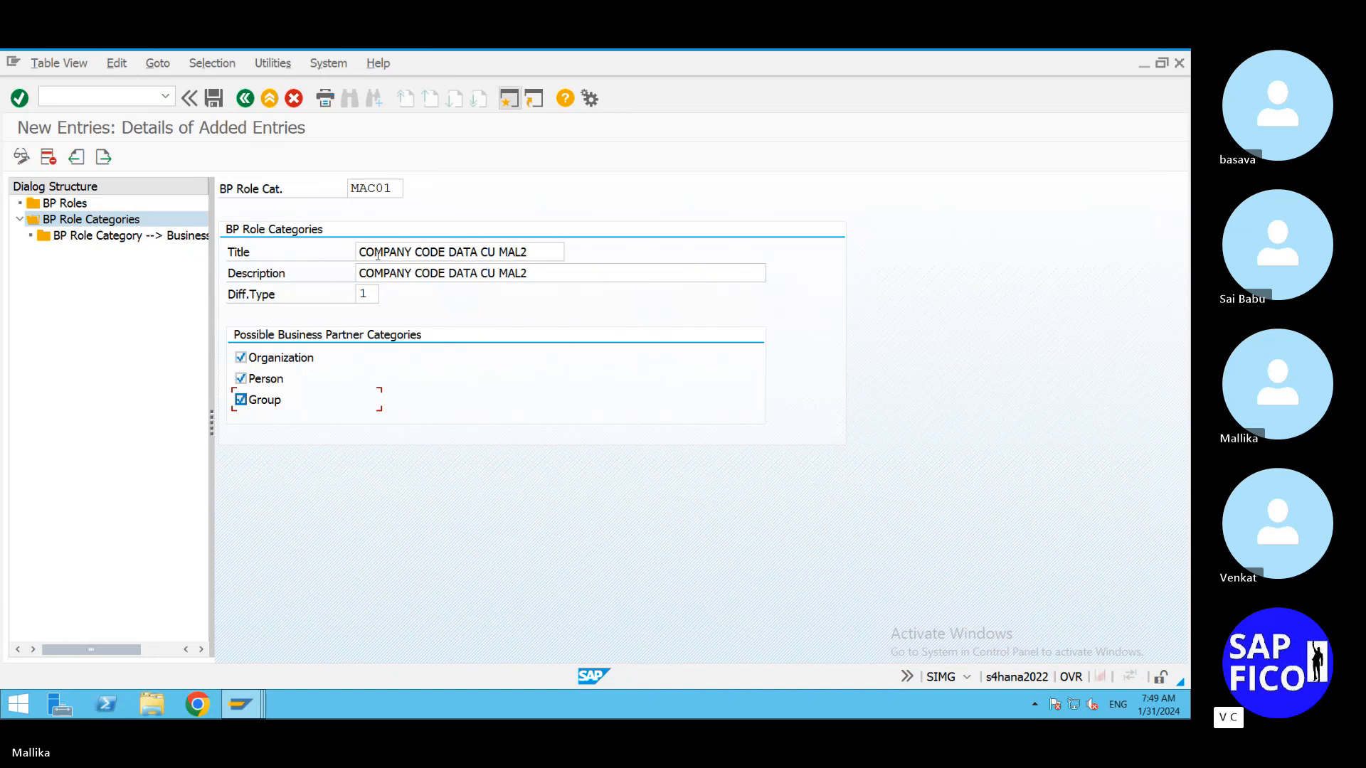
pyautogui.hotkey('ctrl', 's')
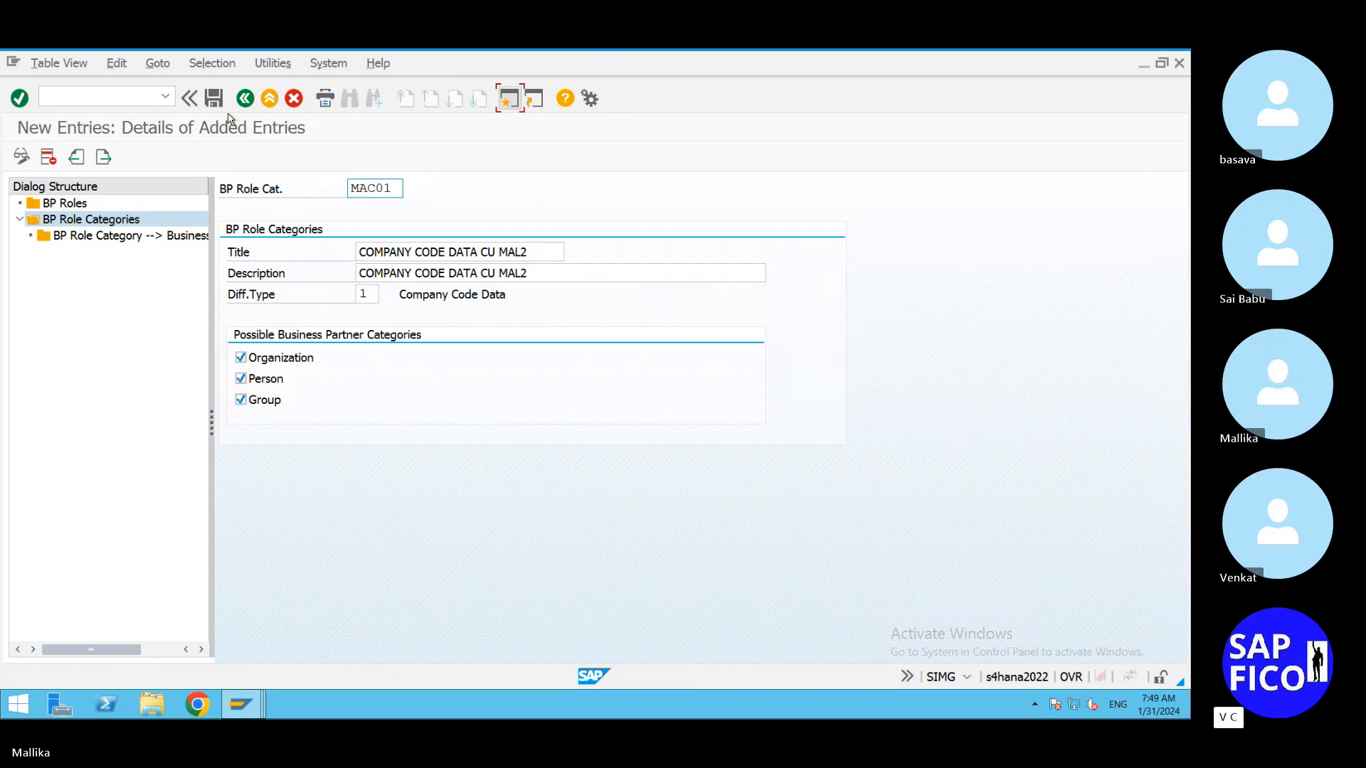
pyautogui.click(213, 99)
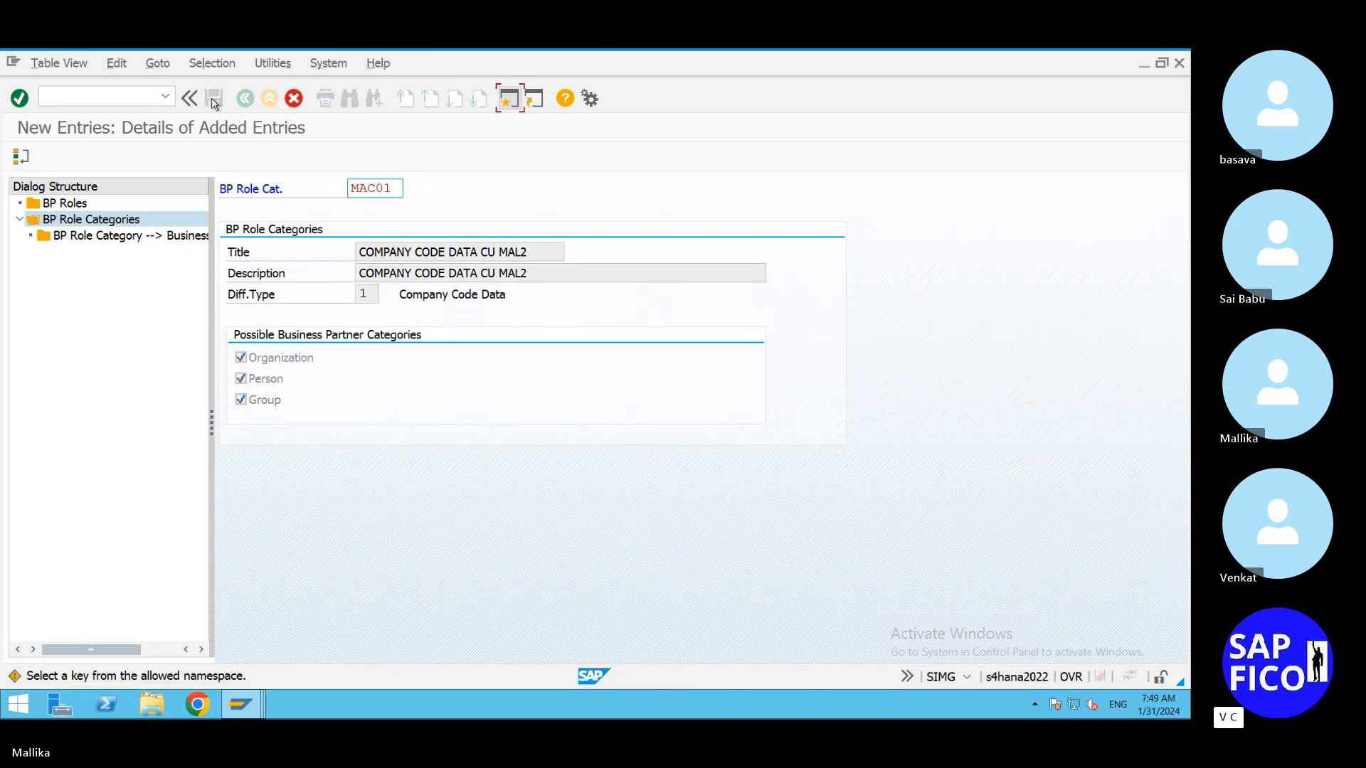
pyautogui.press('Return')
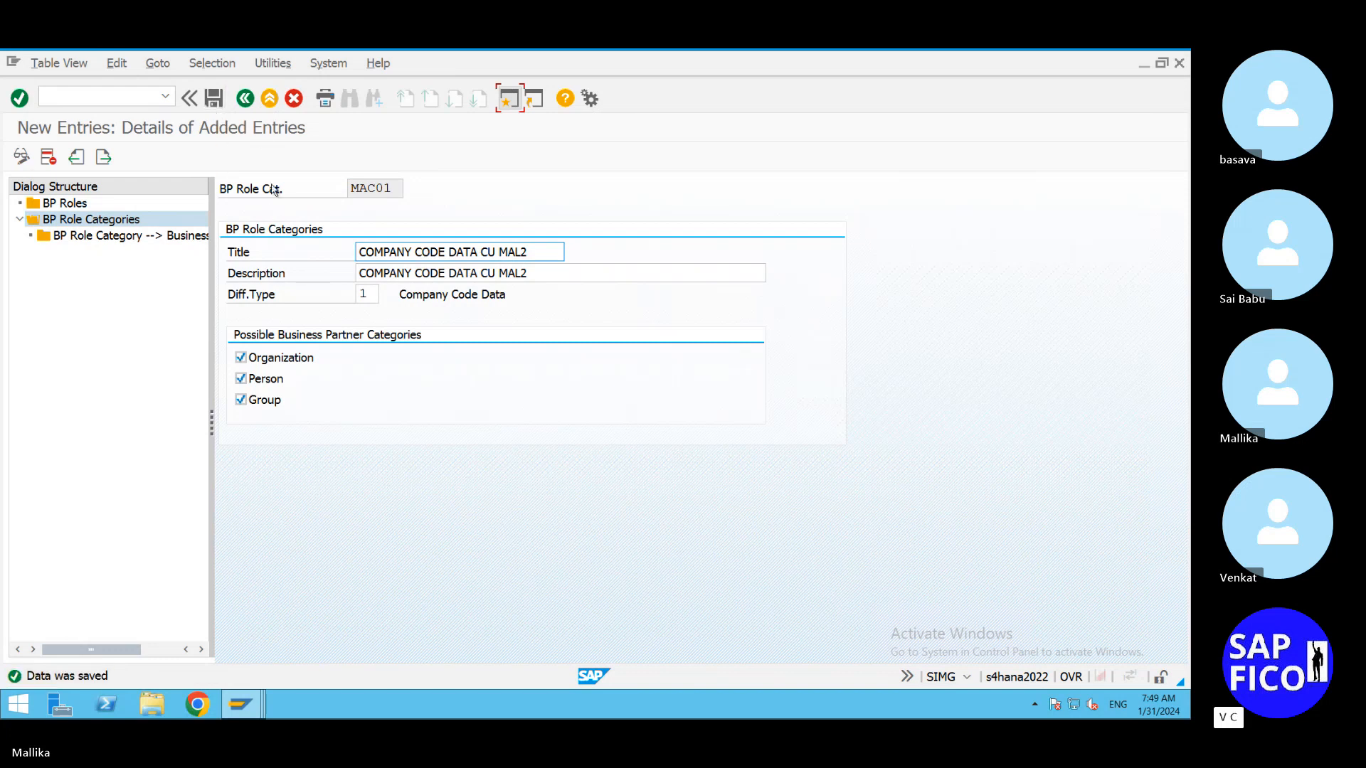
pyautogui.click(245, 100)
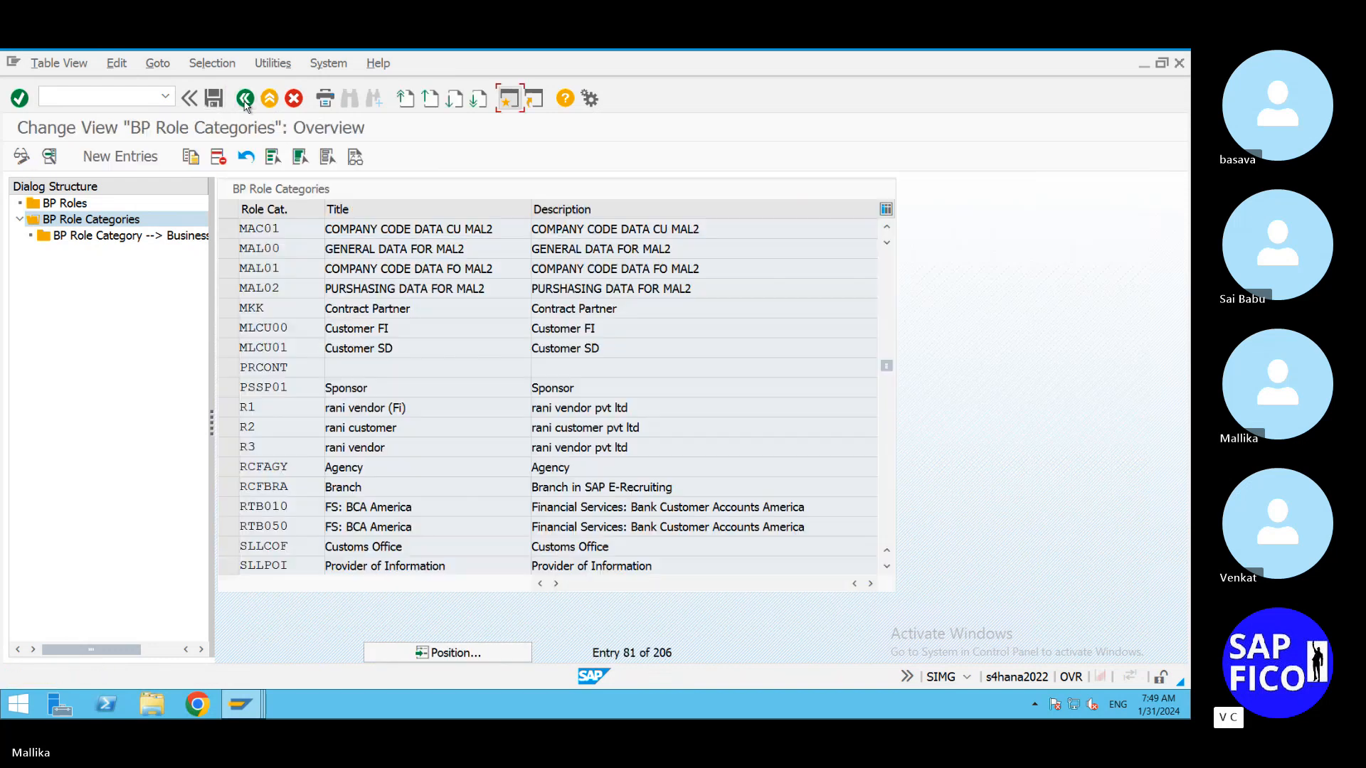
# Step: Create a new BP role category MAC02 with the title SALE & DUST FOR MAL2
pyautogui.click(155, 158)
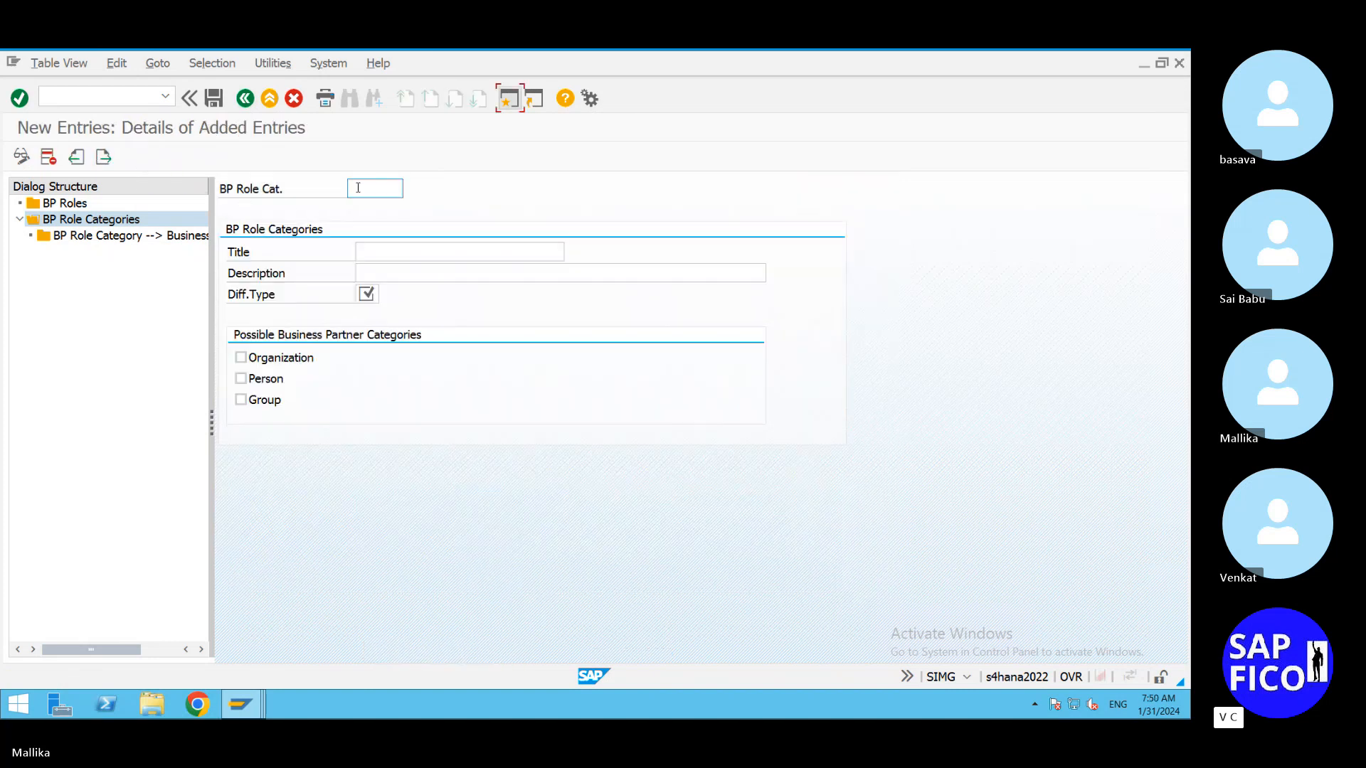
pyautogui.write('MAC')
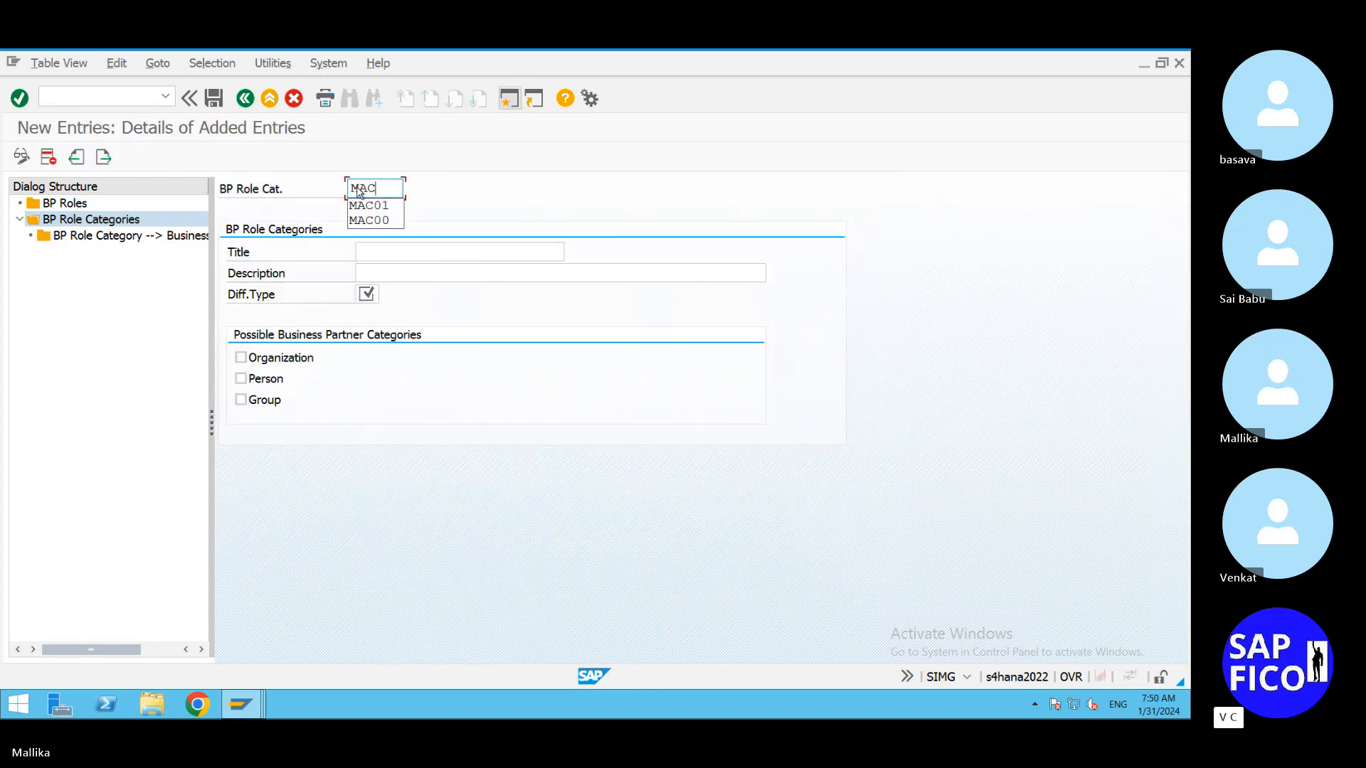
pyautogui.write('02')
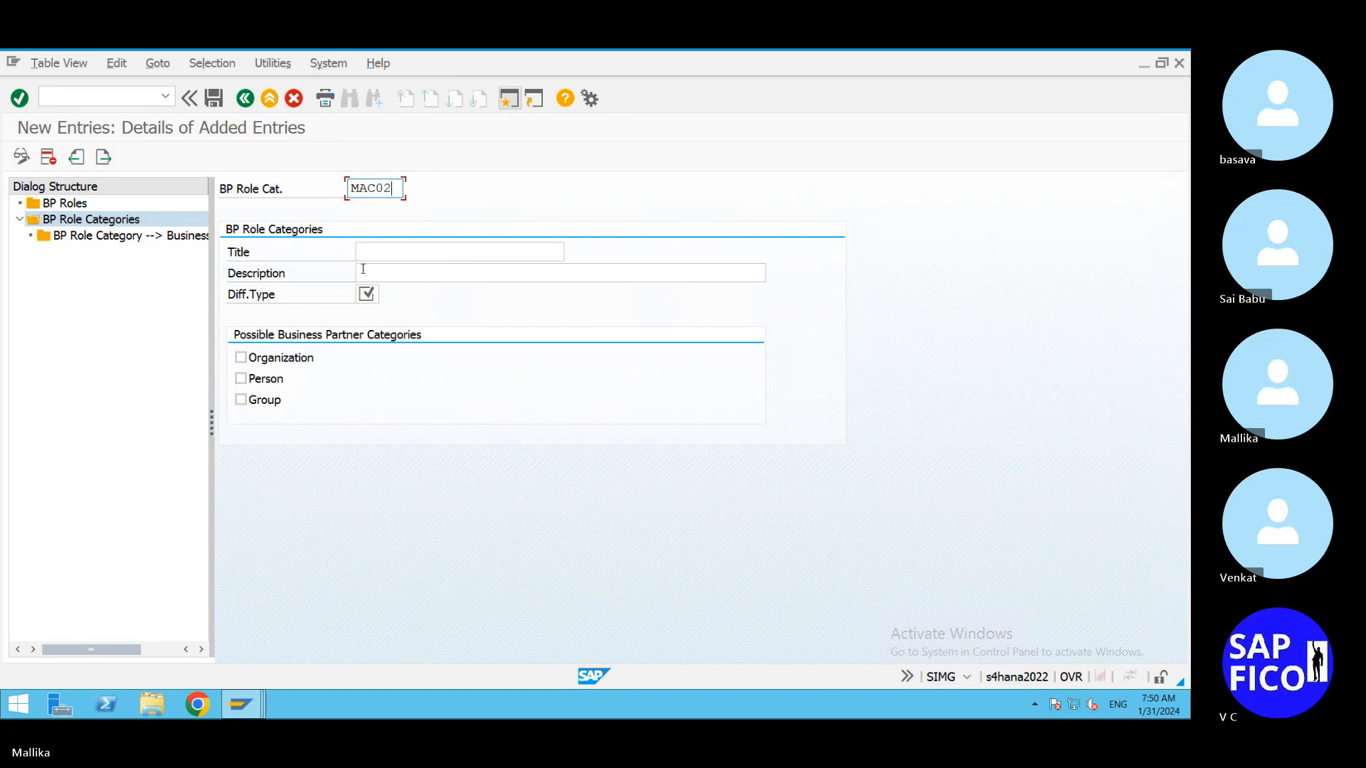
pyautogui.click(366, 264)
pyautogui.click(366, 249)
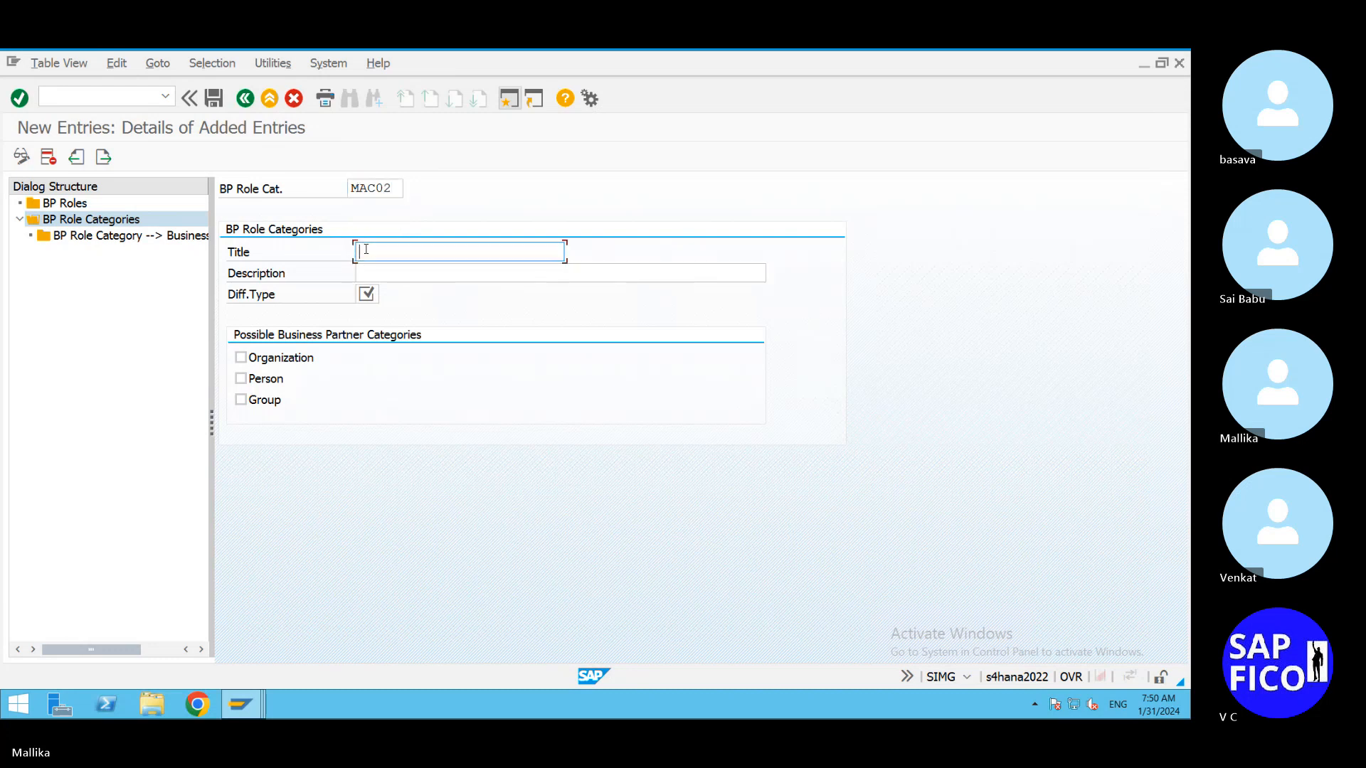
pyautogui.write('SALE &')
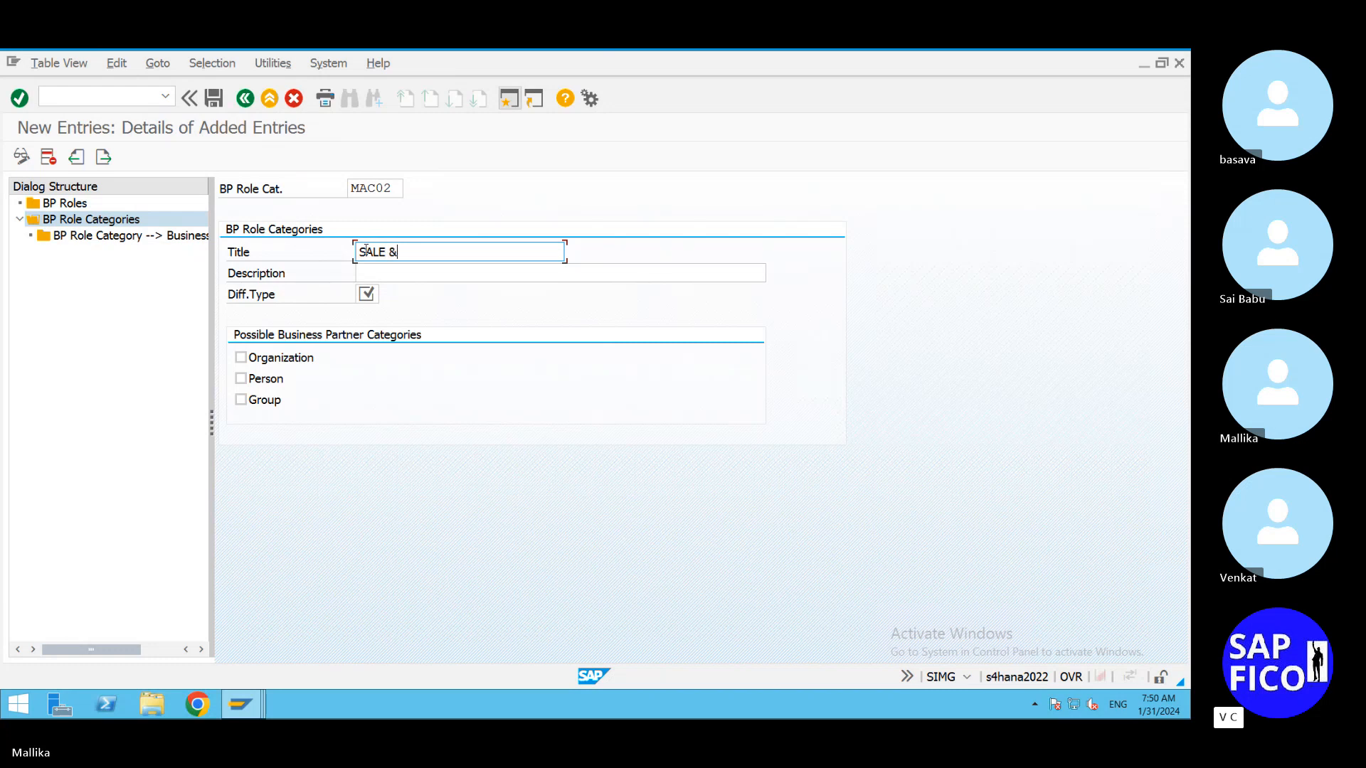
pyautogui.write(' DUST FOR MAL')
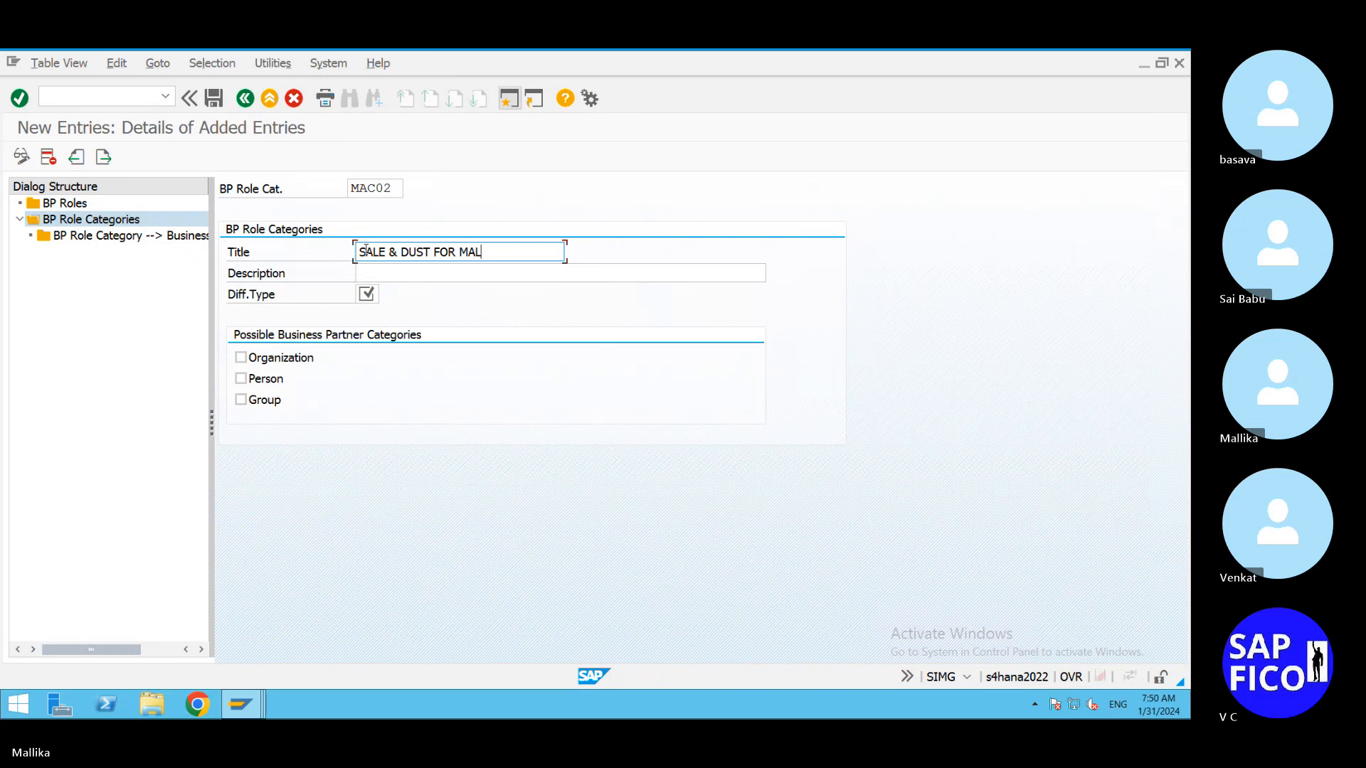
pyautogui.write('2')
# Step: Copy MAC02's title into its description and set the differentiation type to 3, Sales Area Data
pyautogui.moveTo(497, 253); pyautogui.dragTo(256, 277)
pyautogui.hotkey('ctrl', 'c')
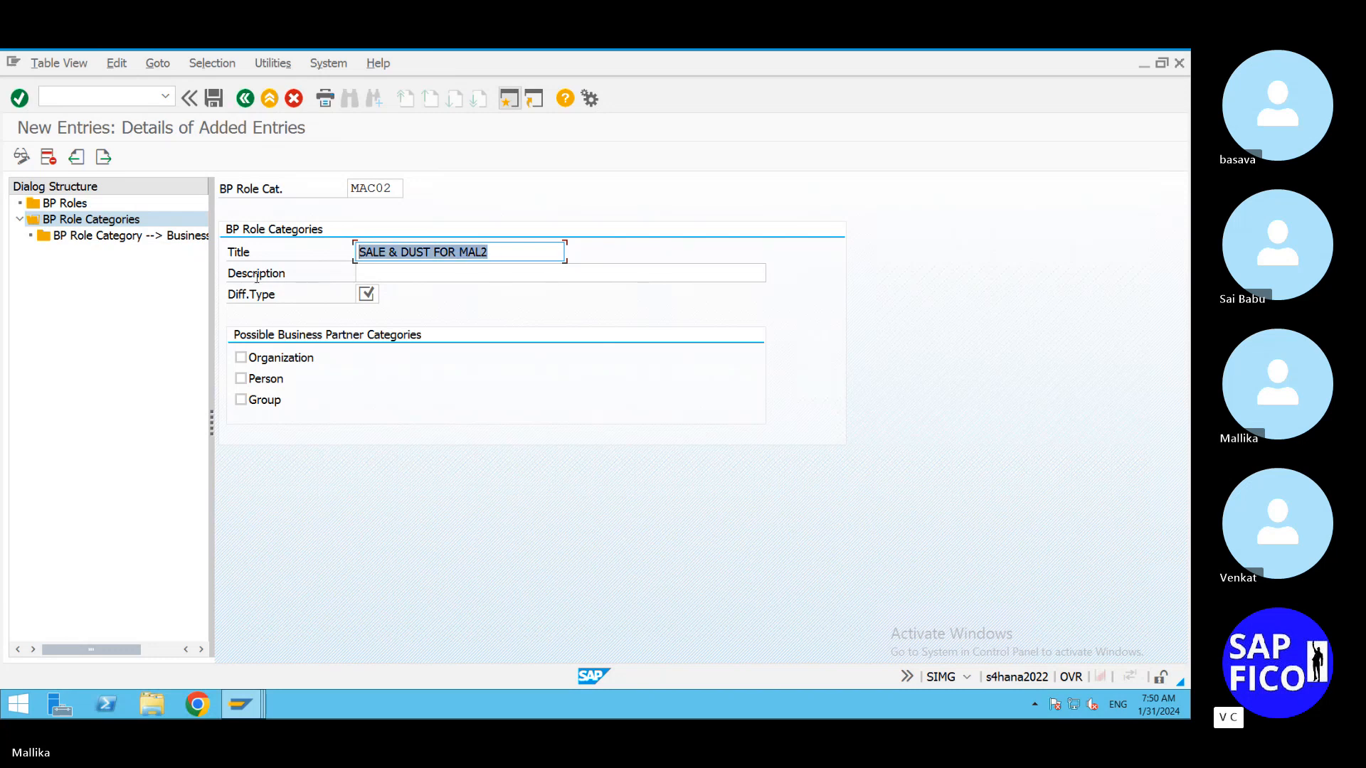
pyautogui.click(408, 296)
pyautogui.click(395, 272)
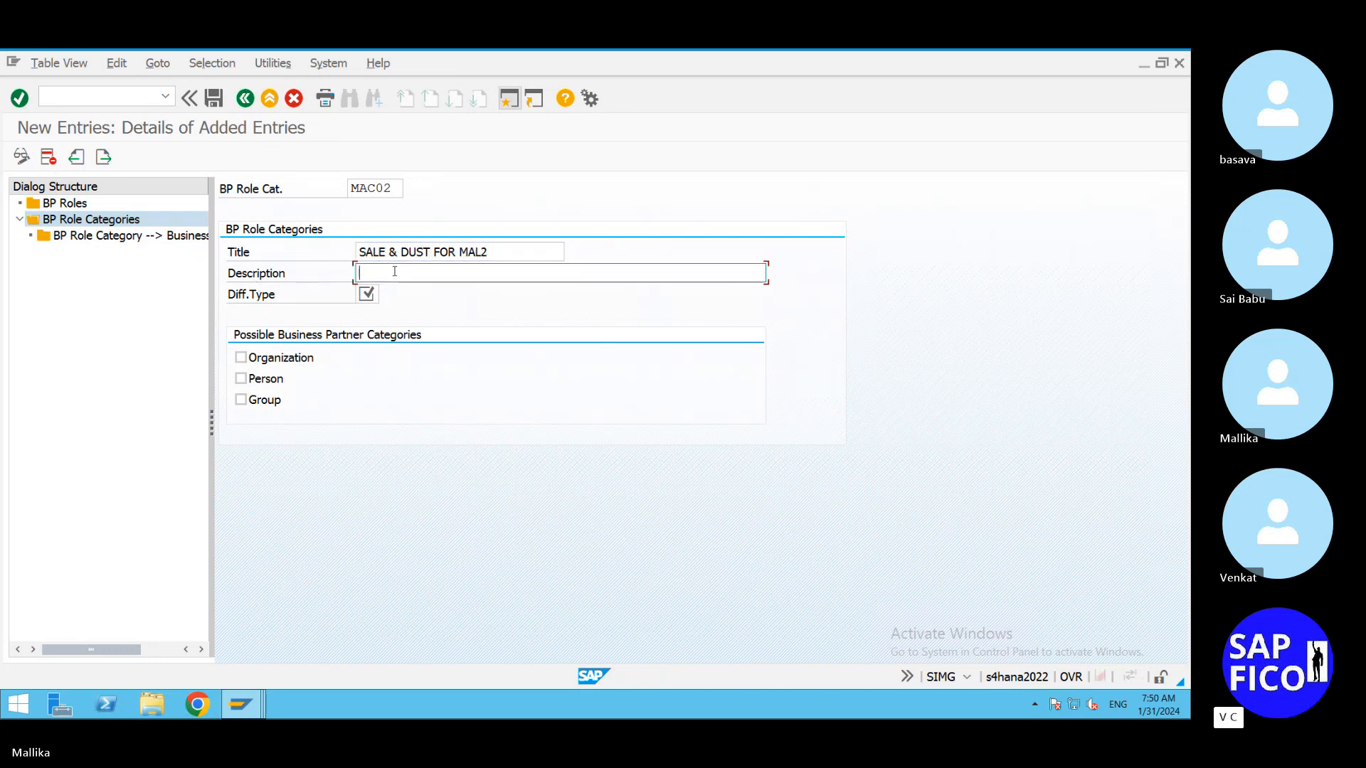
pyautogui.hotkey('ctrl', 'v')
pyautogui.click(366, 294)
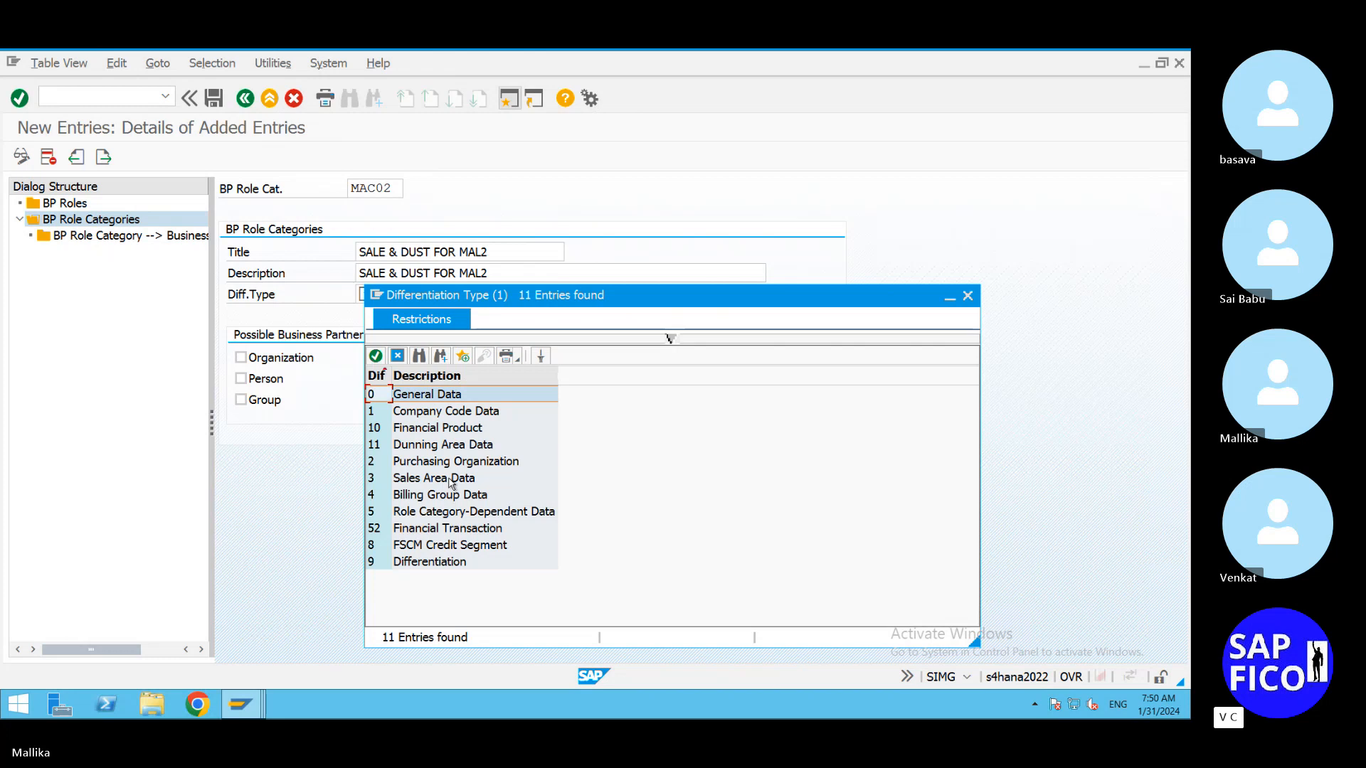
pyautogui.doubleClick(450, 478)
# Step: Allow Organization, Person and Group as partner categories for MAC02, save the entry and return to the role category overview
pyautogui.click(241, 357)
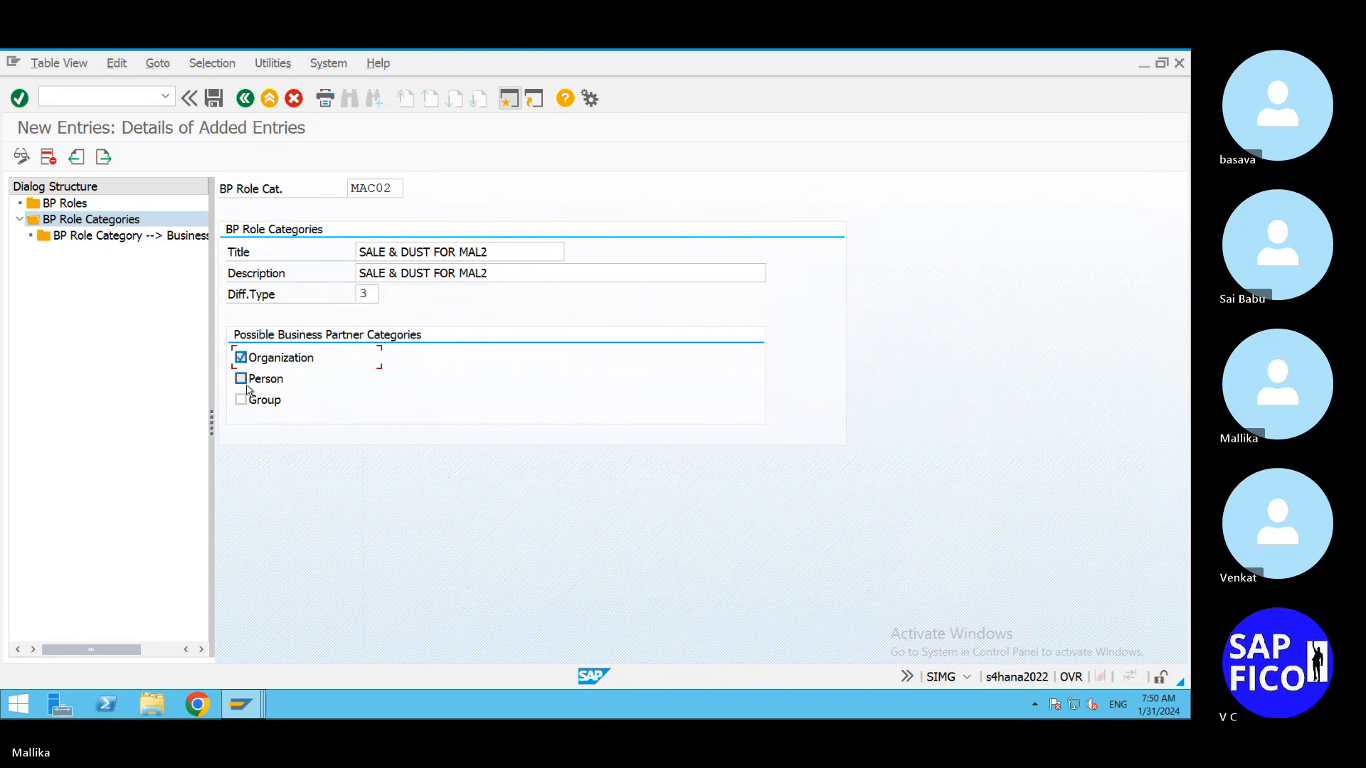
pyautogui.click(240, 378)
pyautogui.click(240, 399)
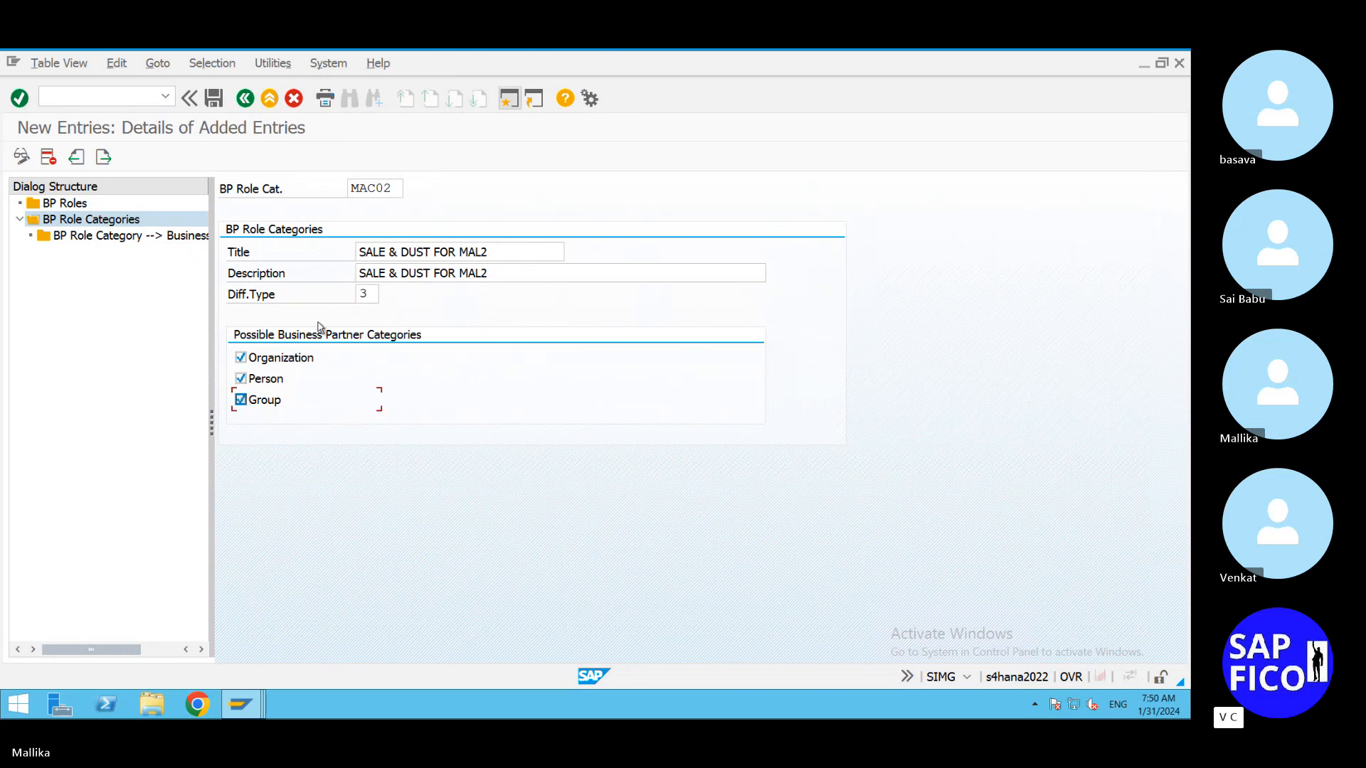
pyautogui.hotkey('ctrl', 's')
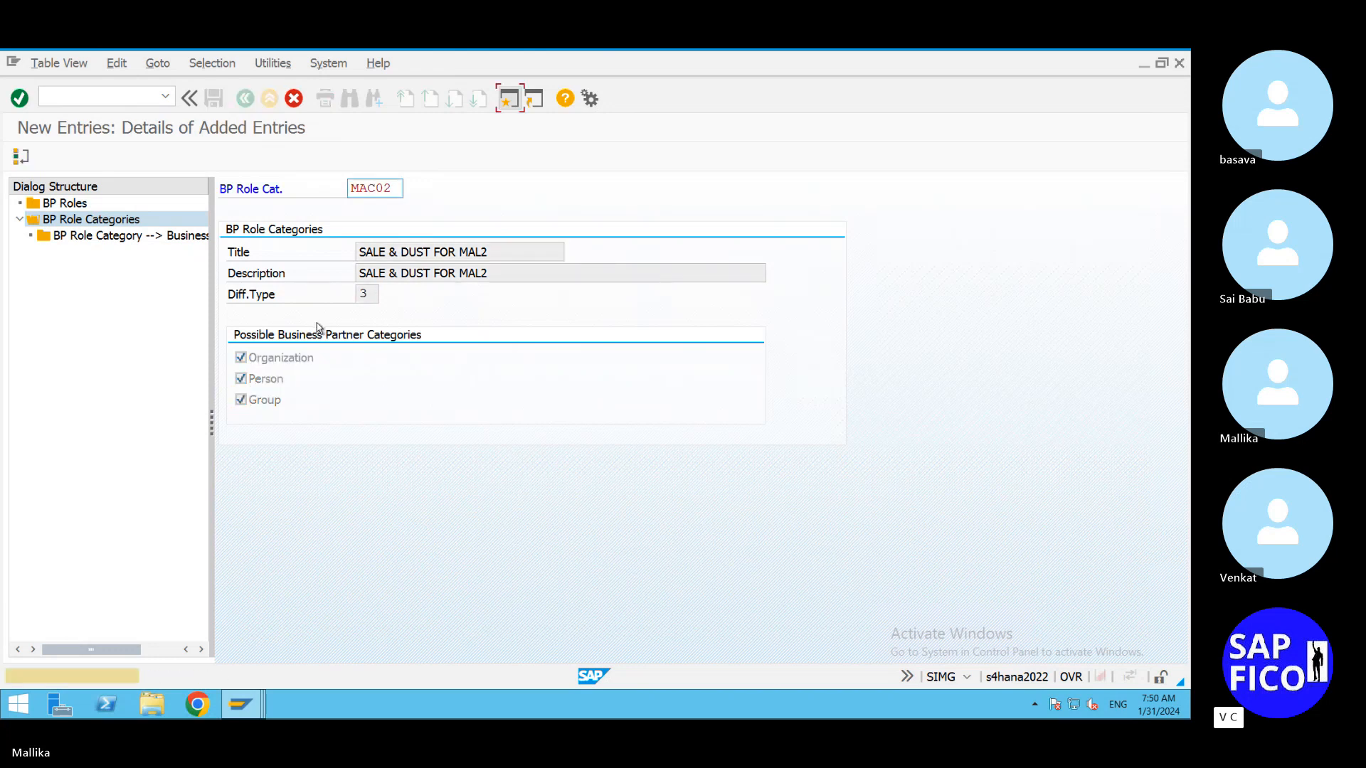
pyautogui.press('Return')
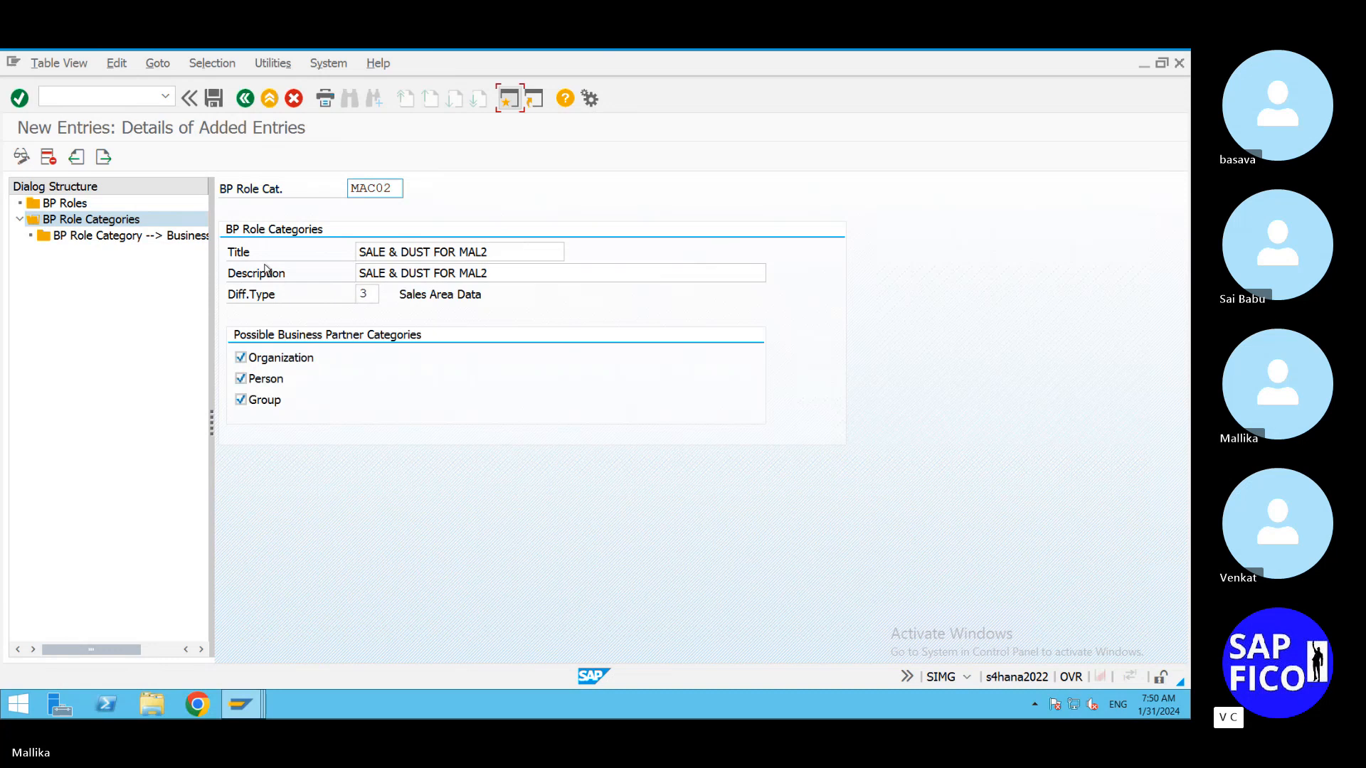
pyautogui.click(215, 100)
pyautogui.press('Return')
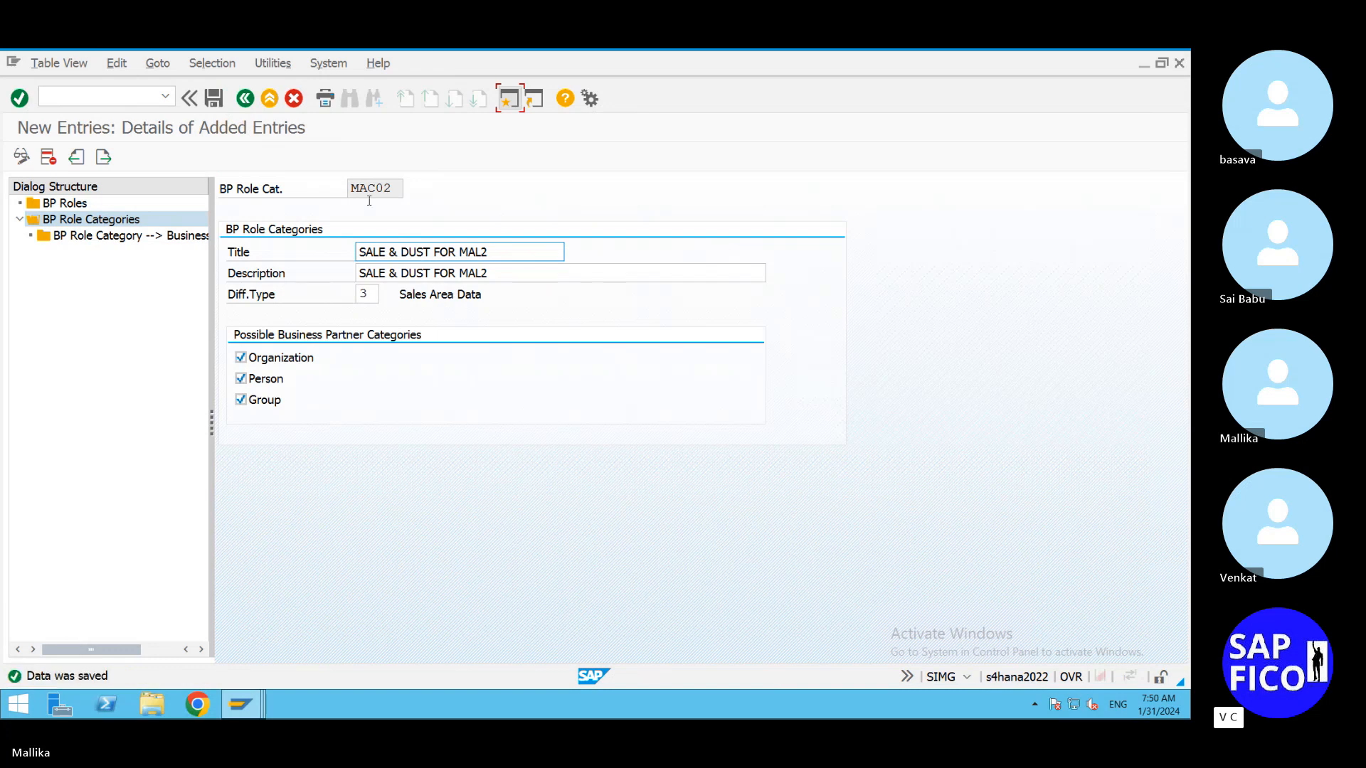
pyautogui.click(245, 99)
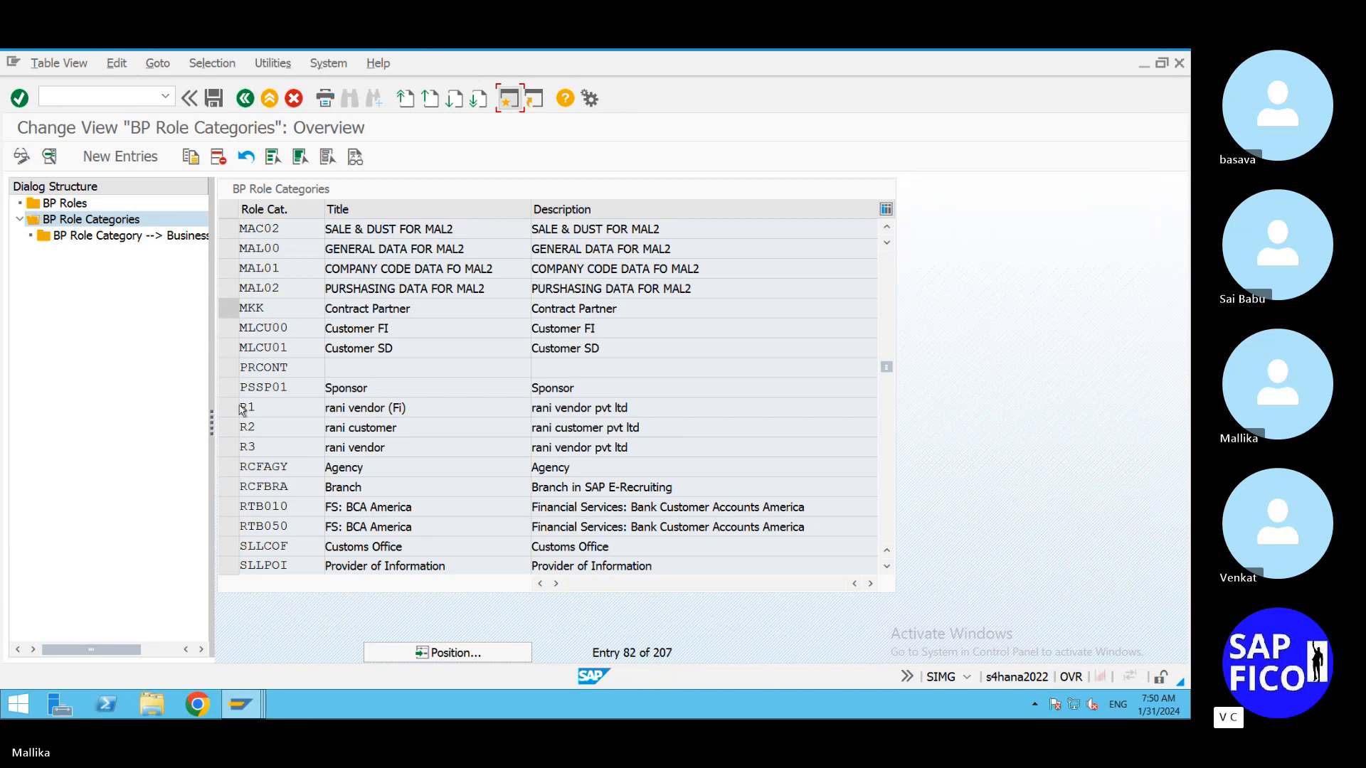
# Step: Position the role category list at FLVN00 and select that entry
pyautogui.click(490, 659)
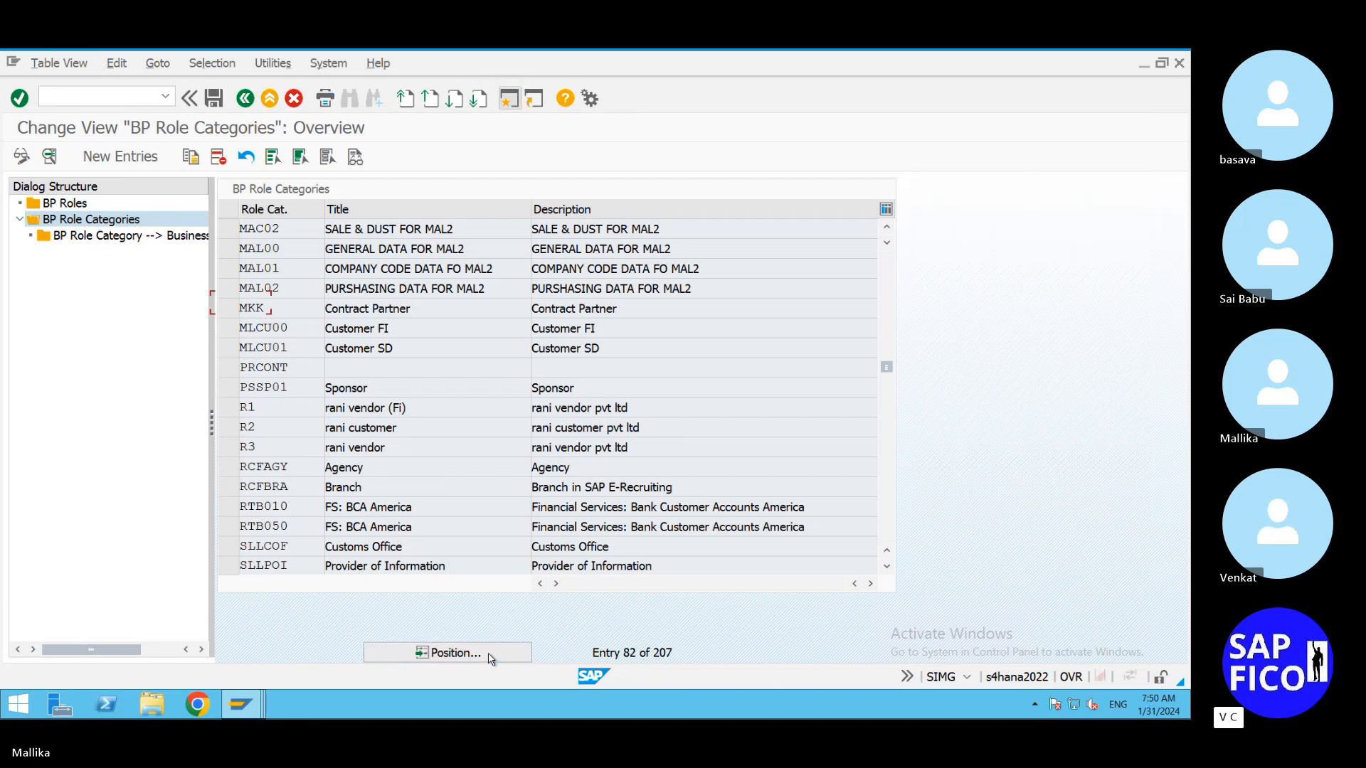
pyautogui.write('F')
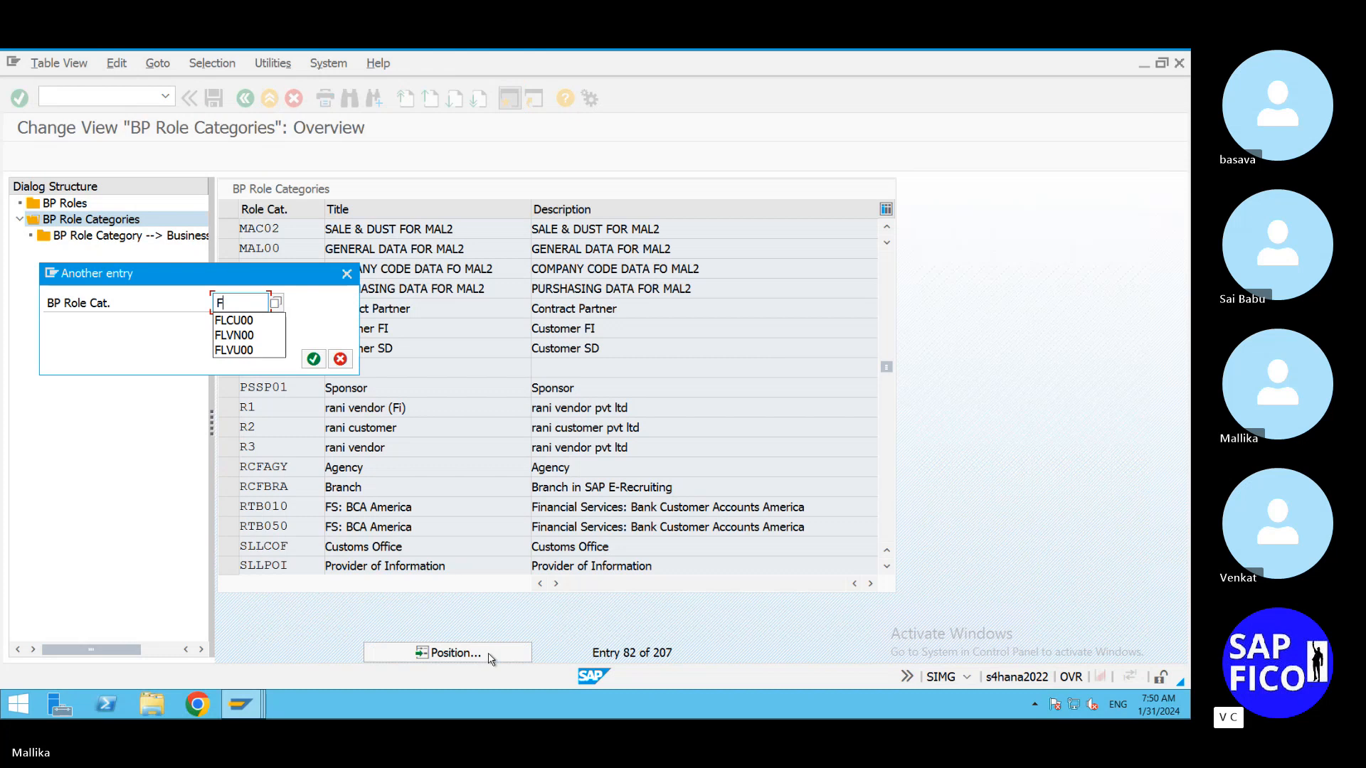
pyautogui.write('LVN00')
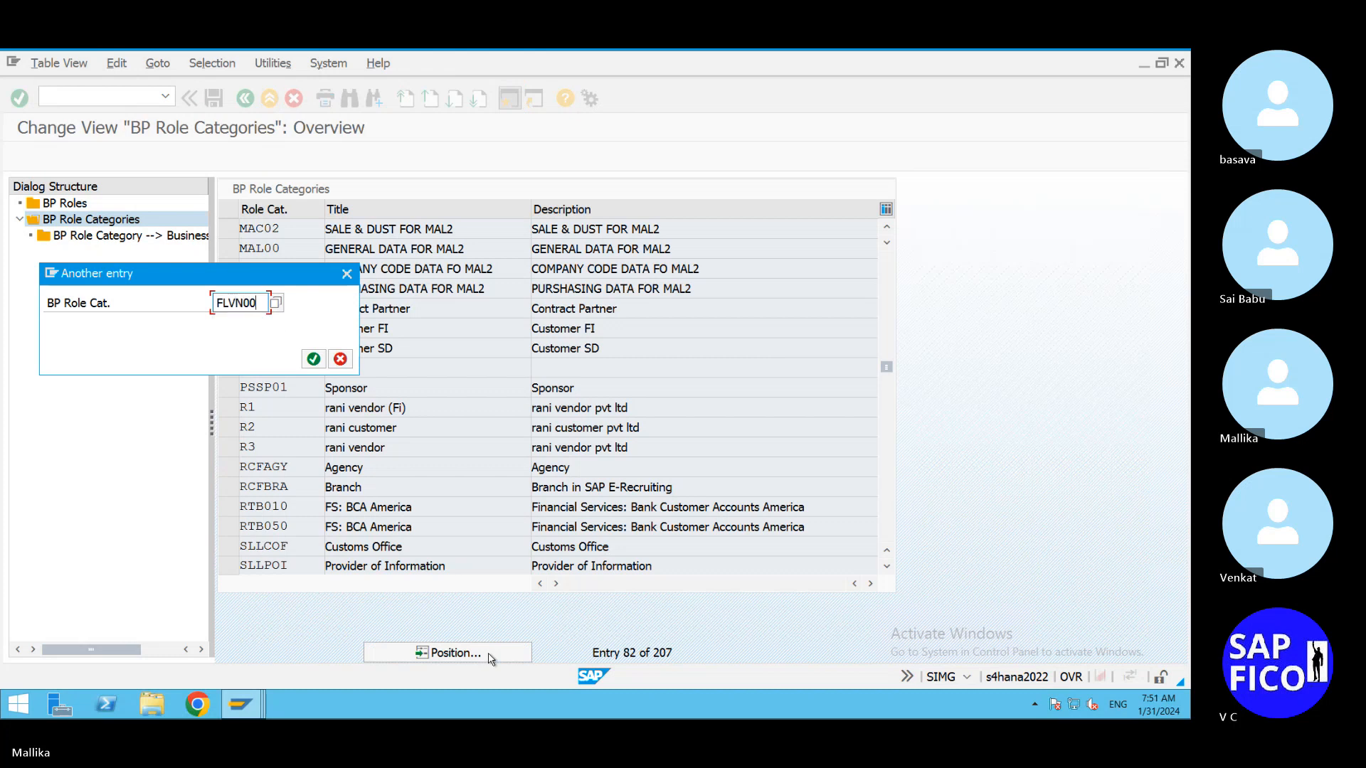
pyautogui.click(313, 359)
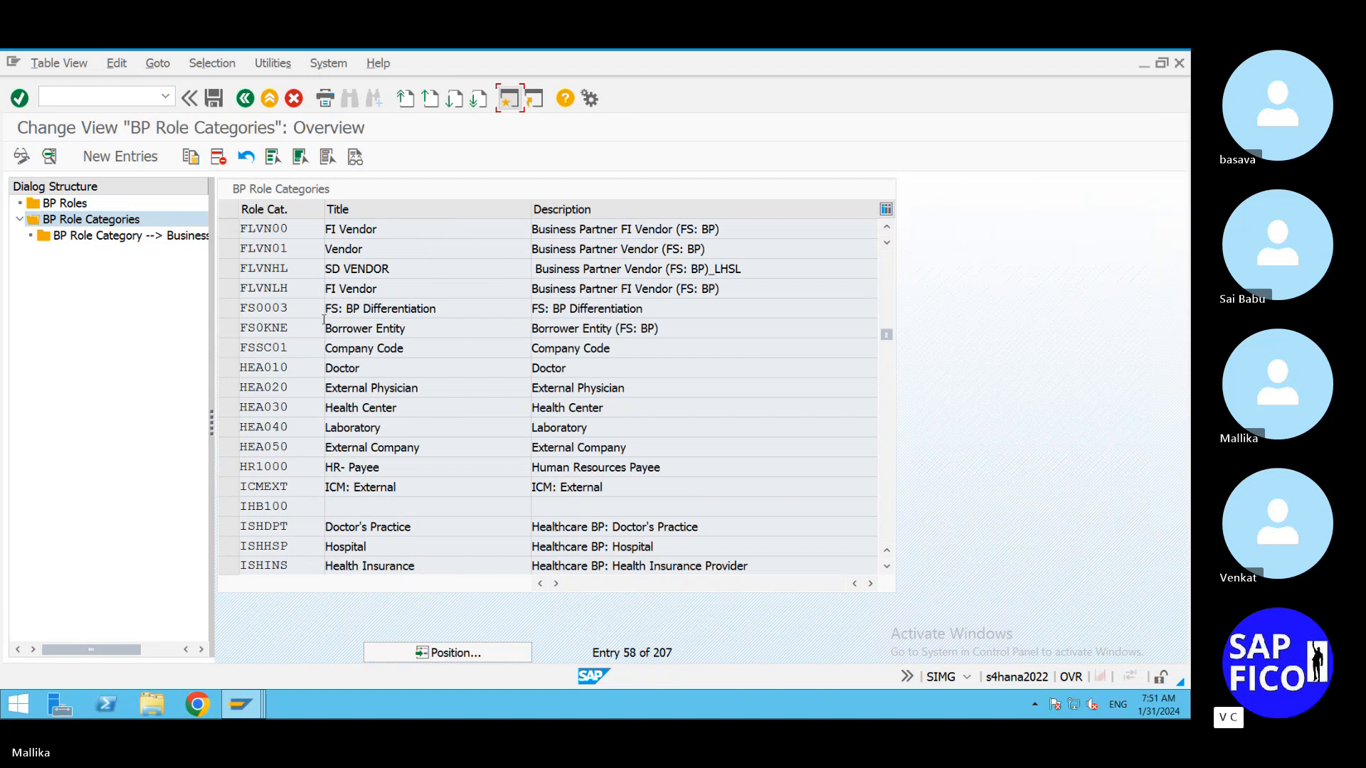
pyautogui.click(228, 229)
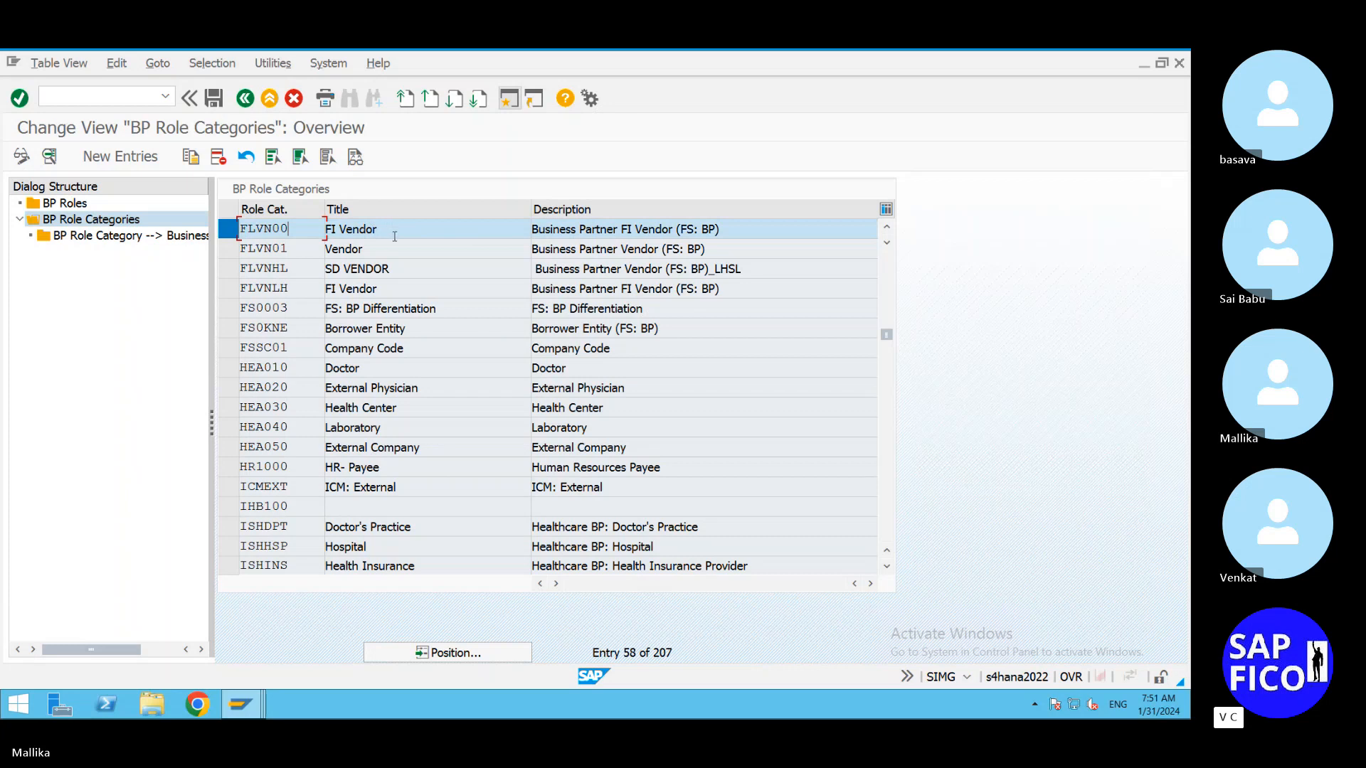
# Step: Keep only FLVN00 selected, examine its assigned business transactions and modification indicators, and return to the role category list
pyautogui.doubleClick(178, 239)
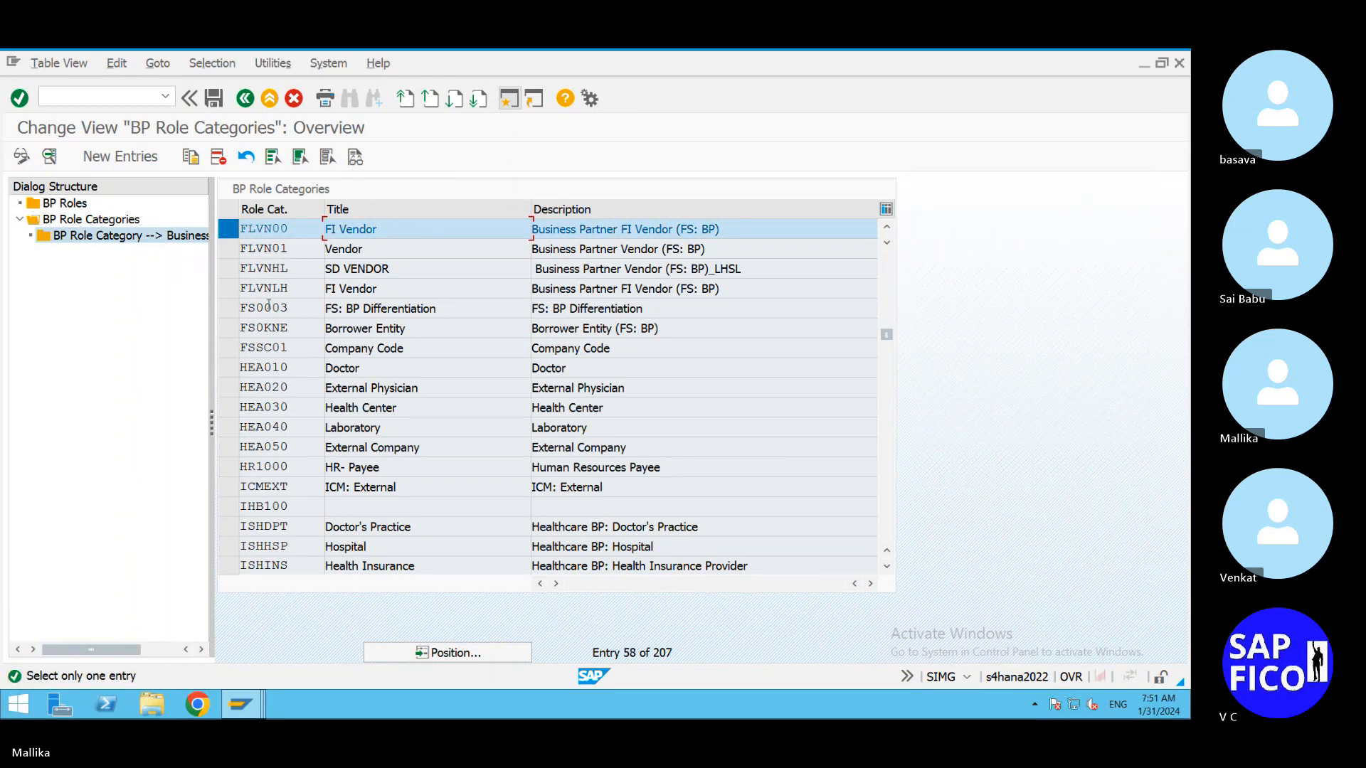
pyautogui.scroll(1, 317, 359)
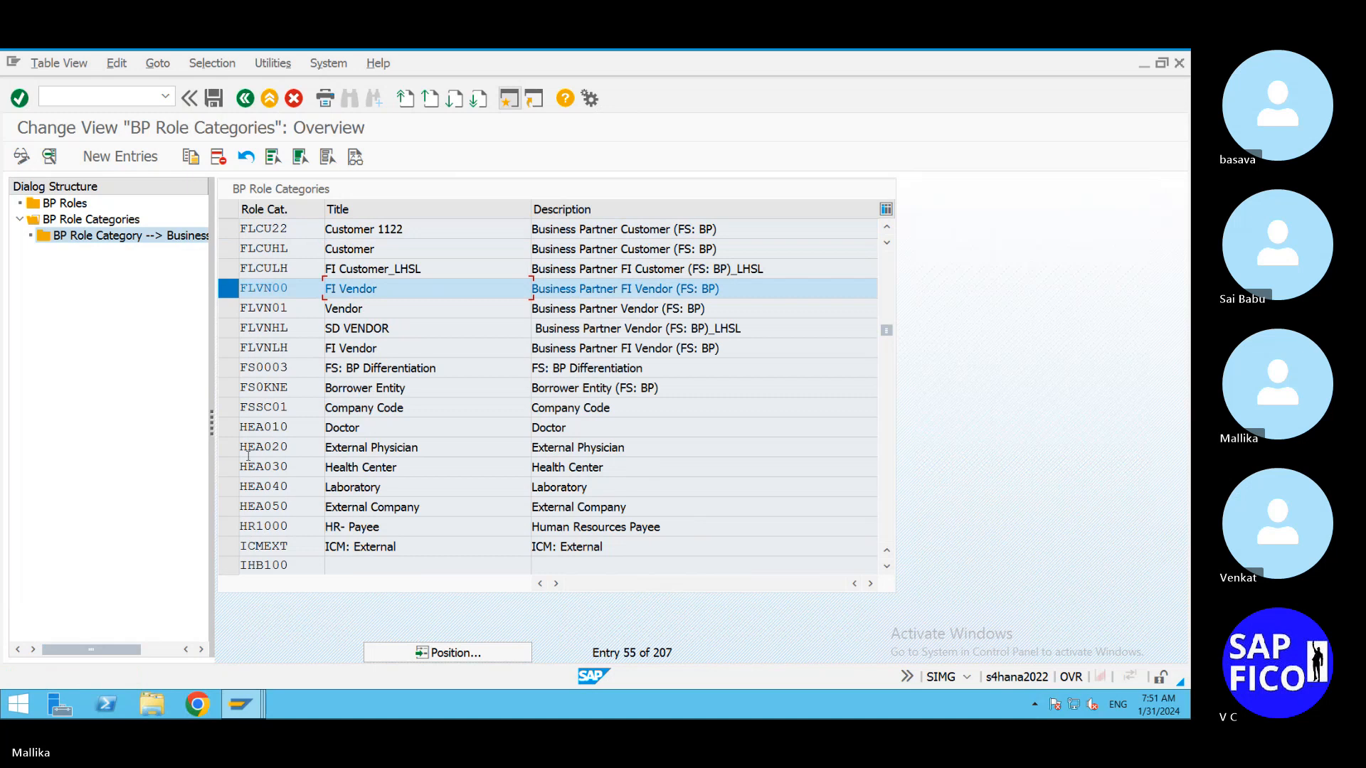
pyautogui.scroll(3, 255, 400)
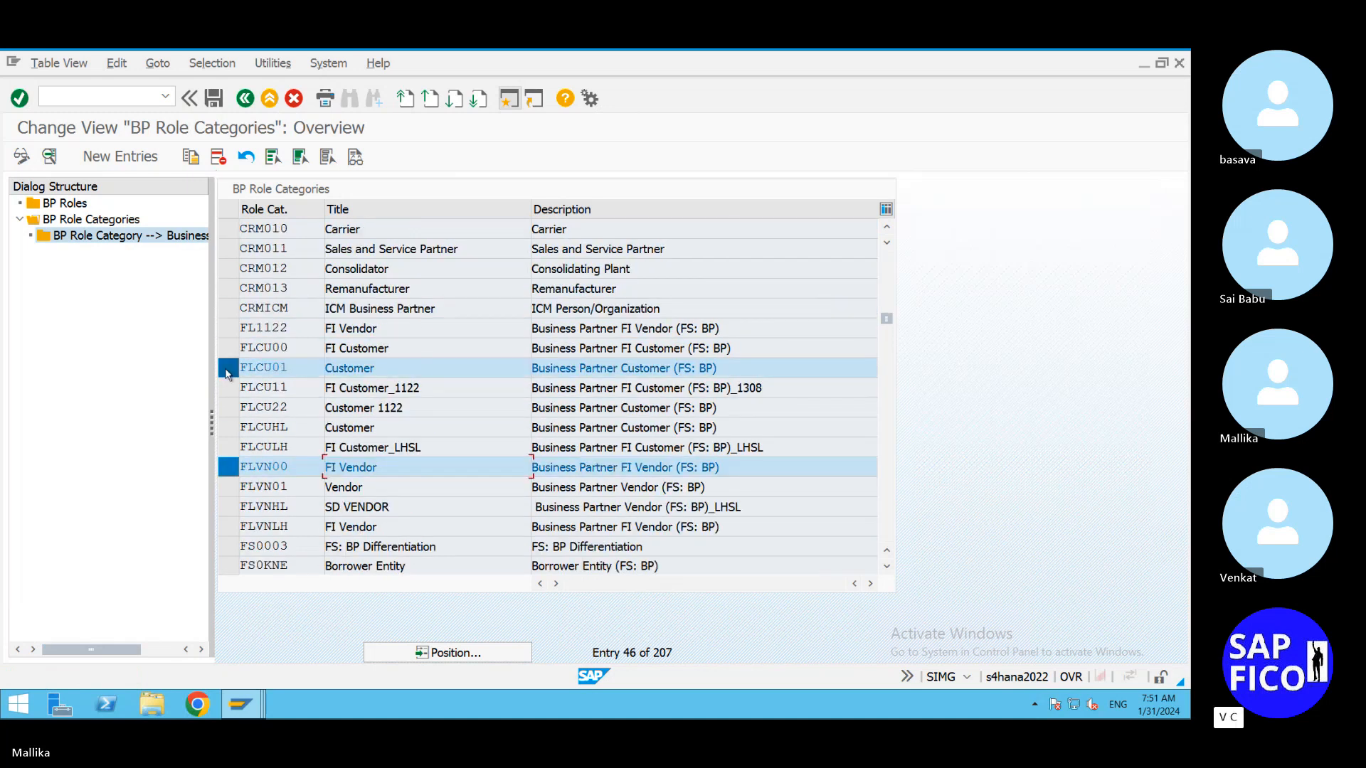
pyautogui.click(227, 368)
pyautogui.scroll(-1, 212, 398)
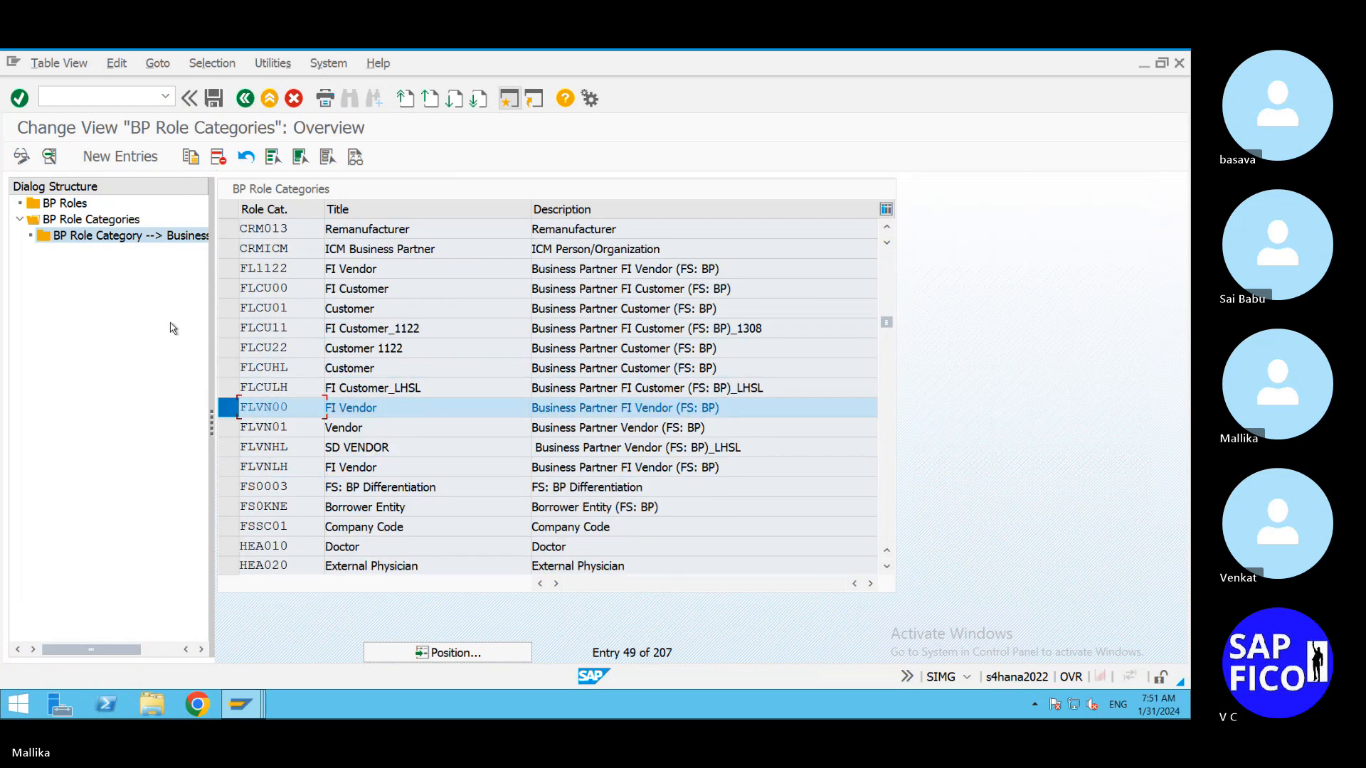
pyautogui.doubleClick(167, 237)
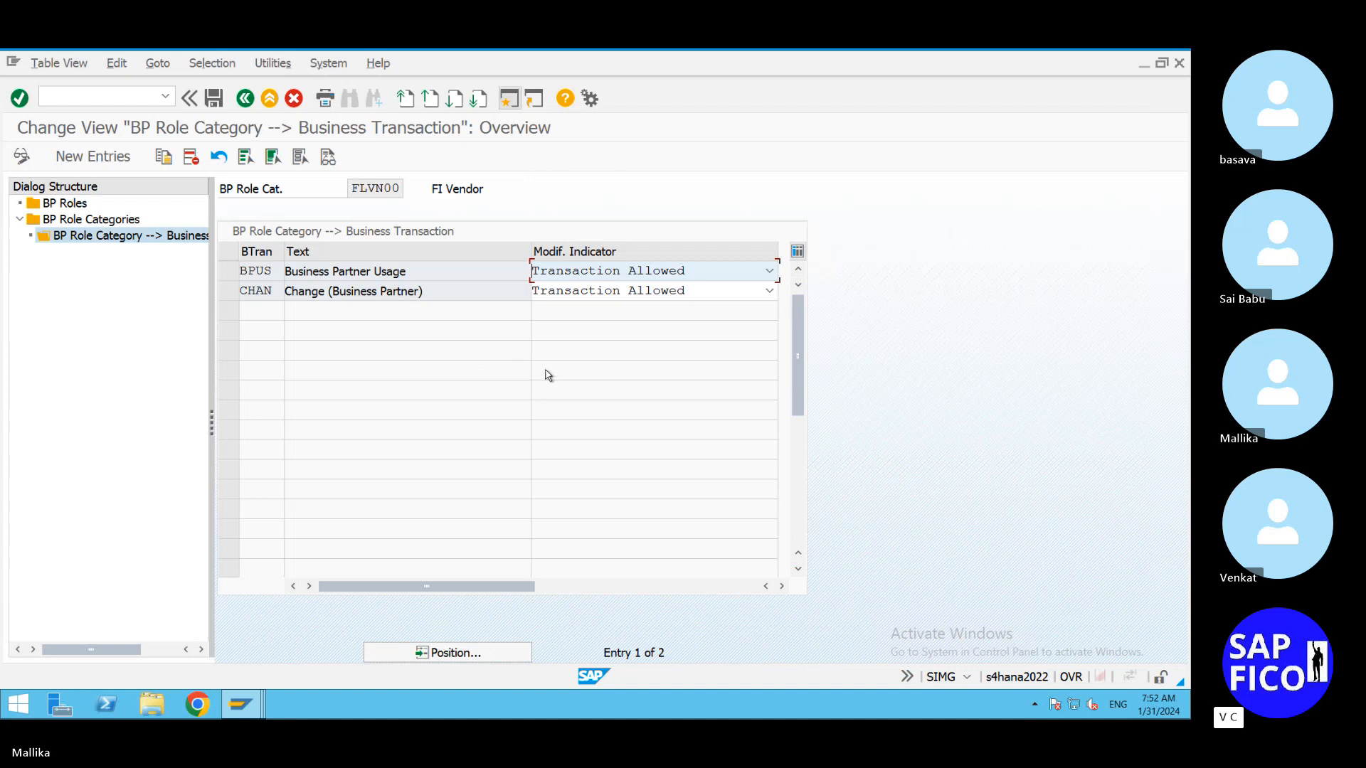
pyautogui.click(245, 98)
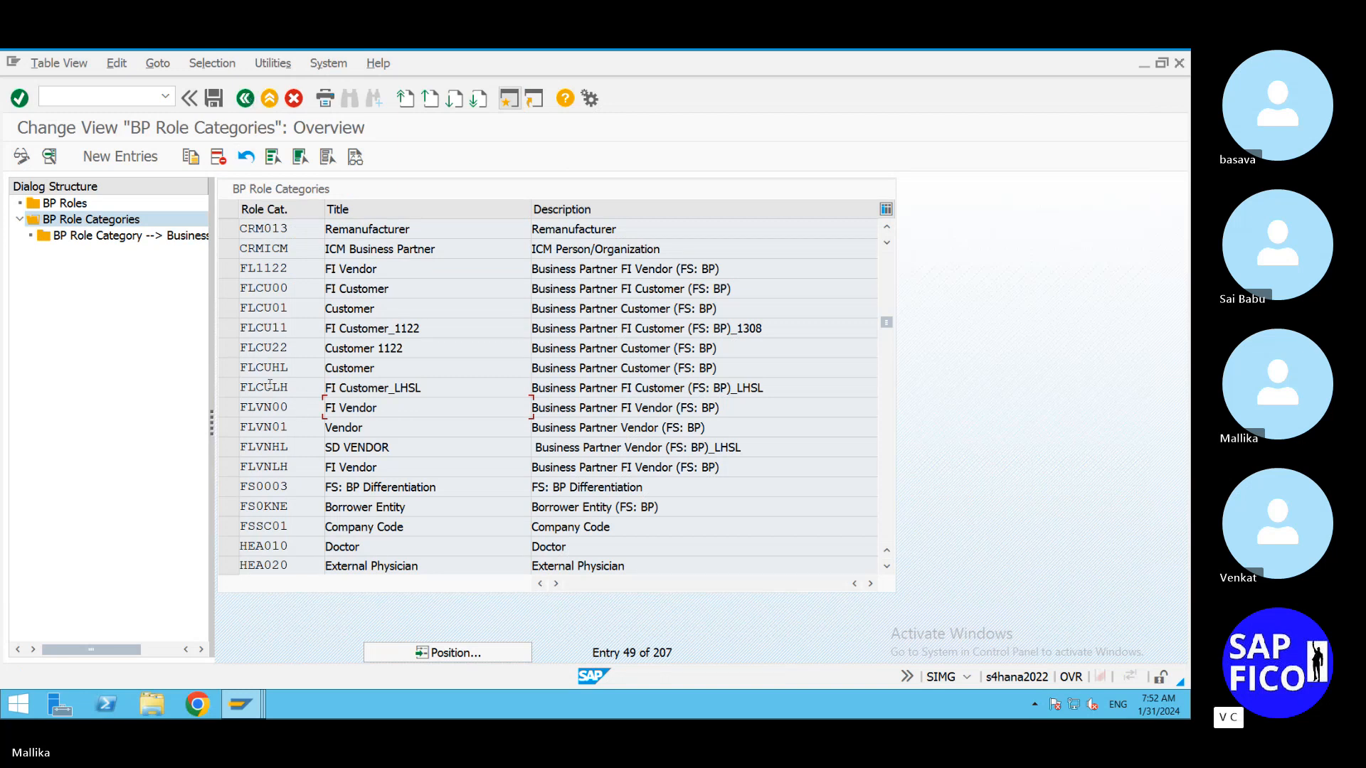
# Step: Open the BP Roles overview
pyautogui.doubleClick(44, 206)
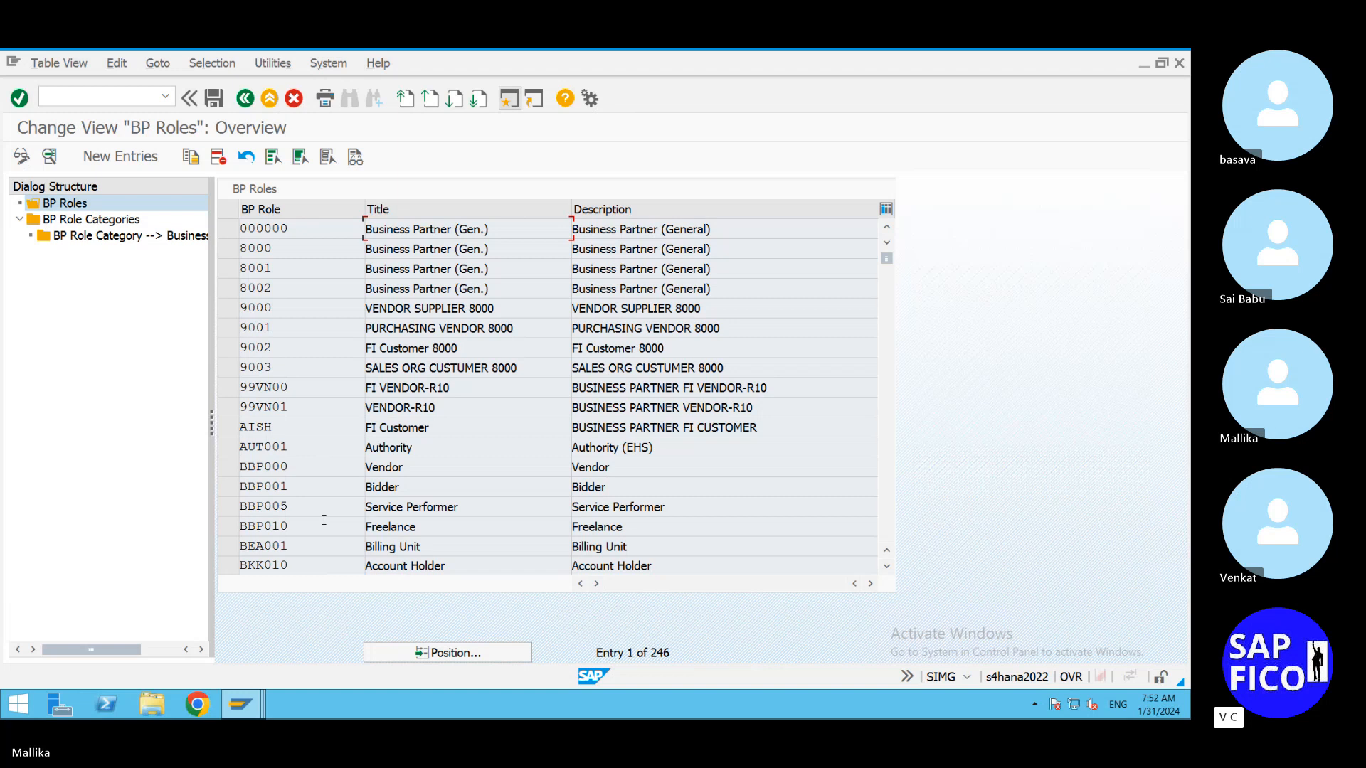
# Step: Position the BP role list at FLVN00 and select that role
pyautogui.click(452, 654)
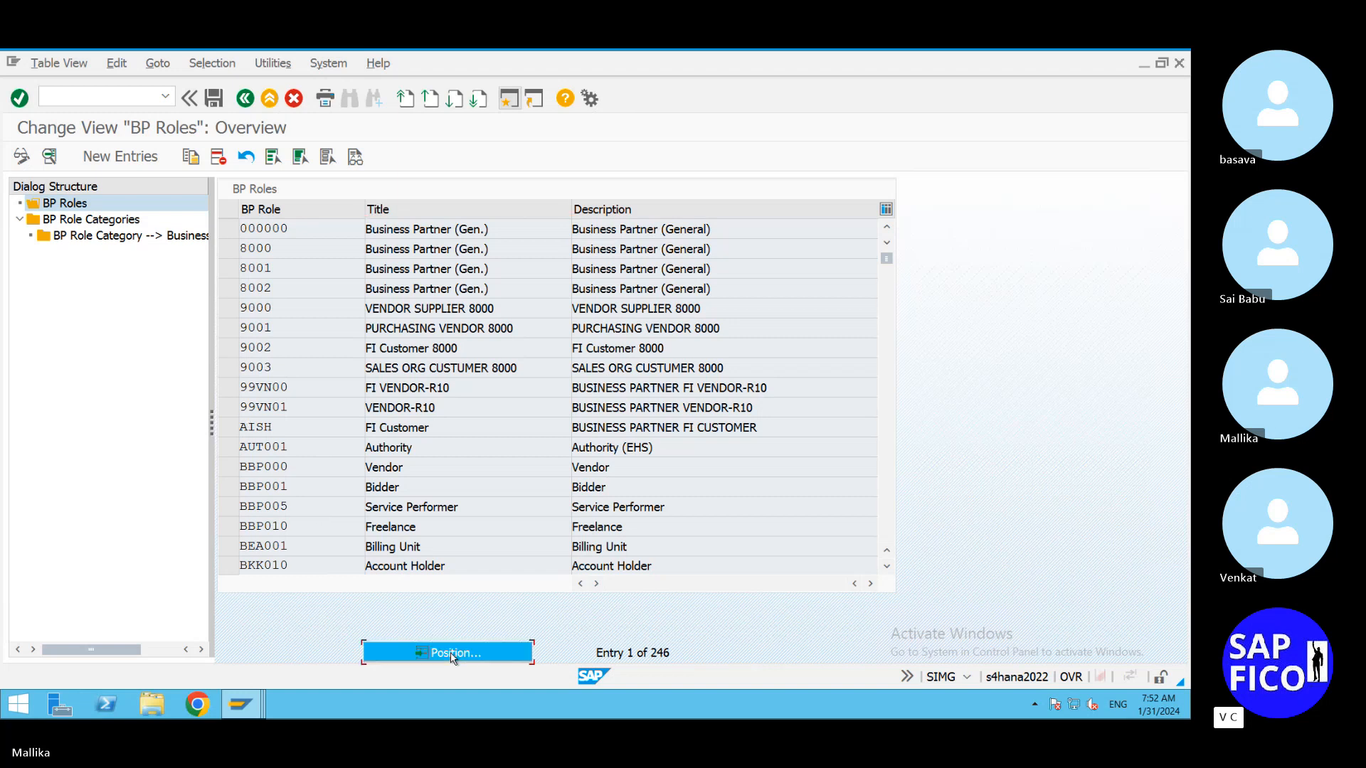
pyautogui.write('FL')
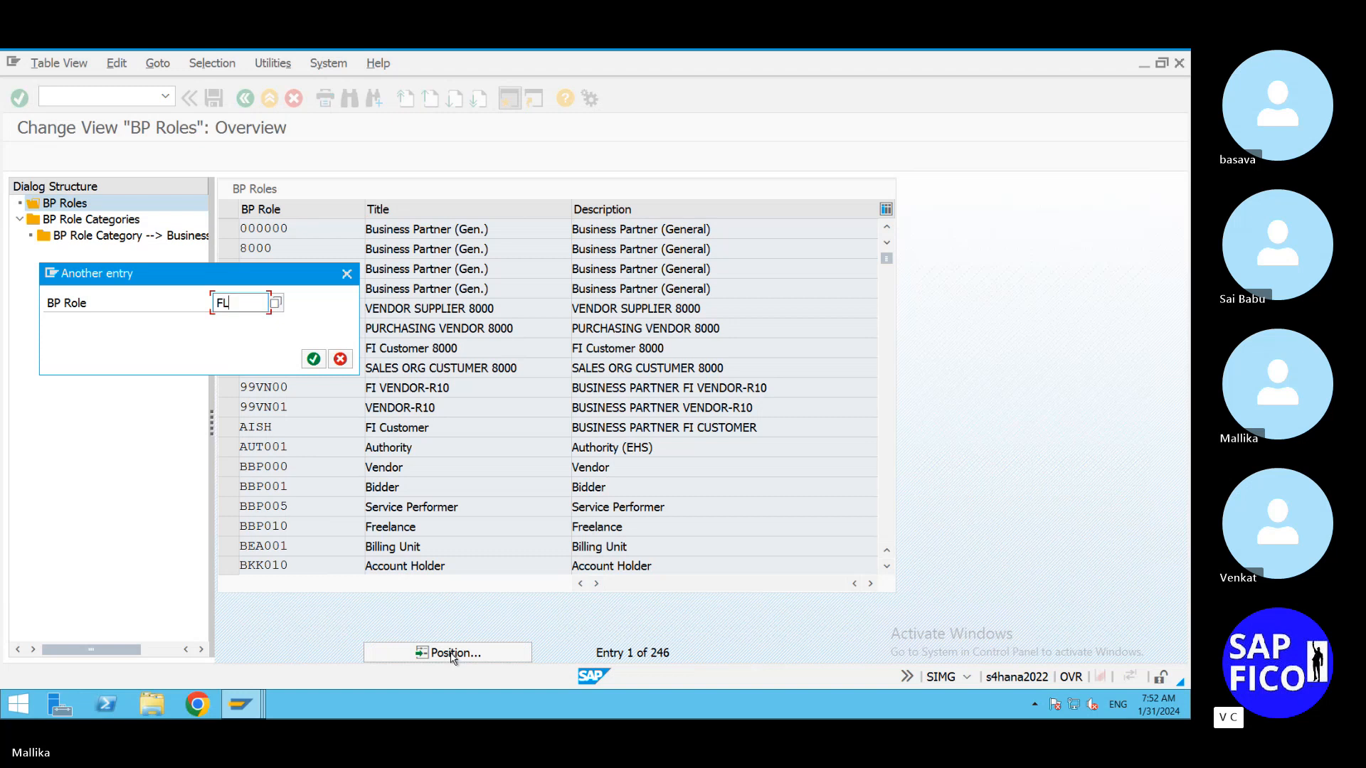
pyautogui.write('V')
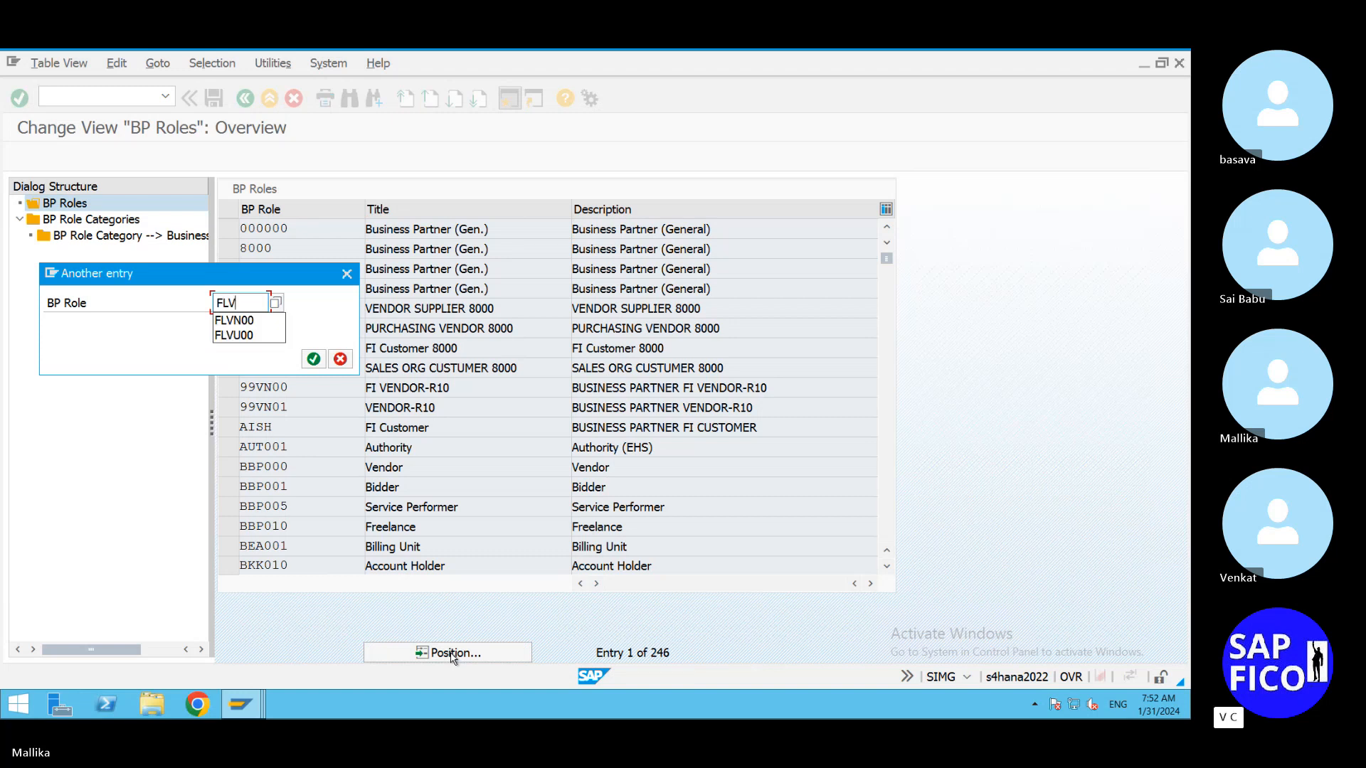
pyautogui.write('N00')
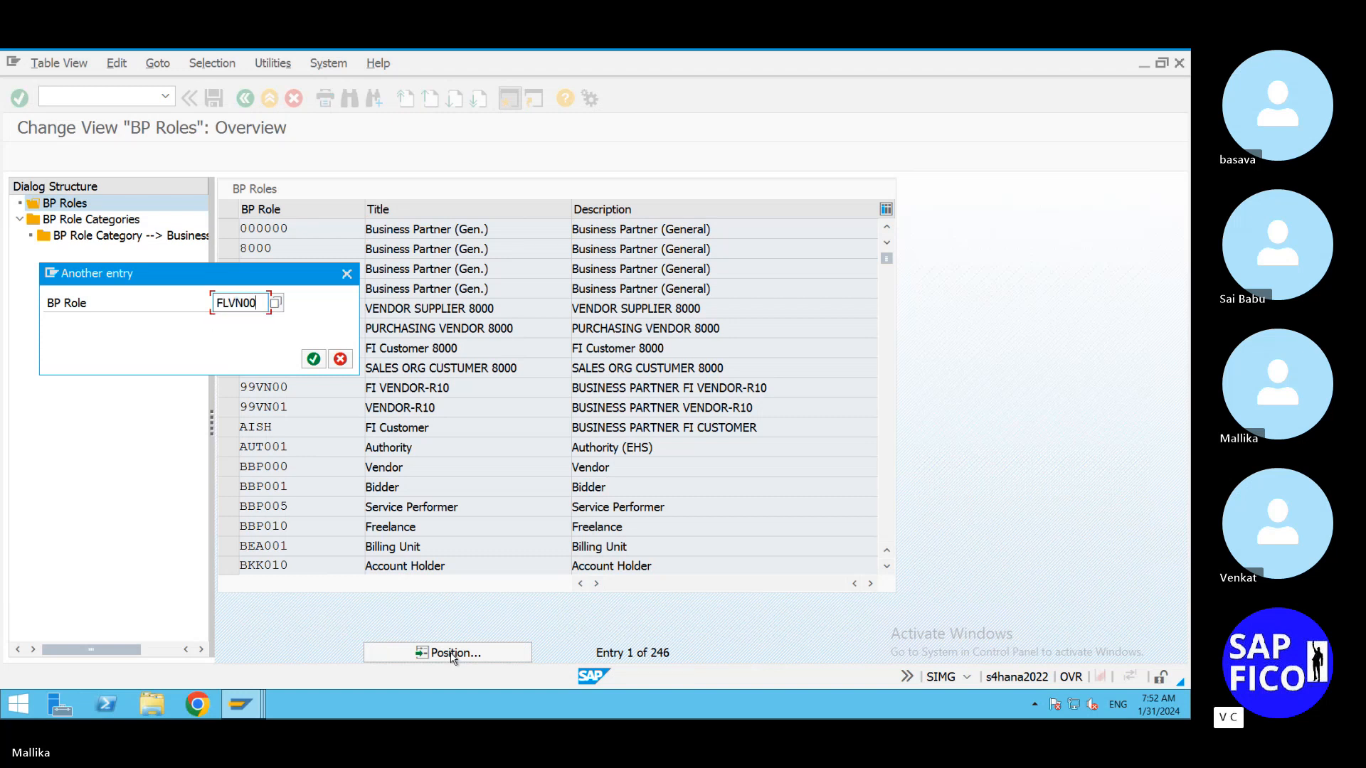
pyautogui.click(313, 360)
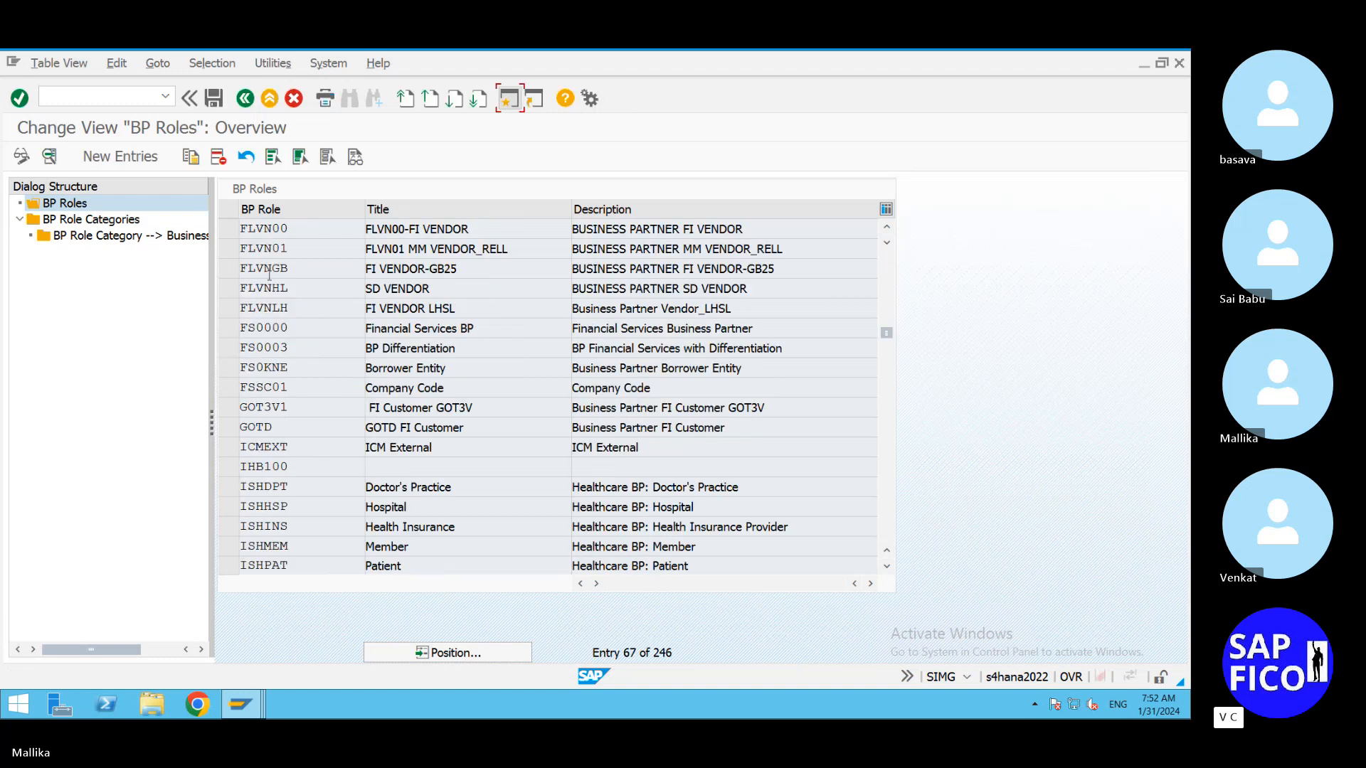
pyautogui.click(228, 228)
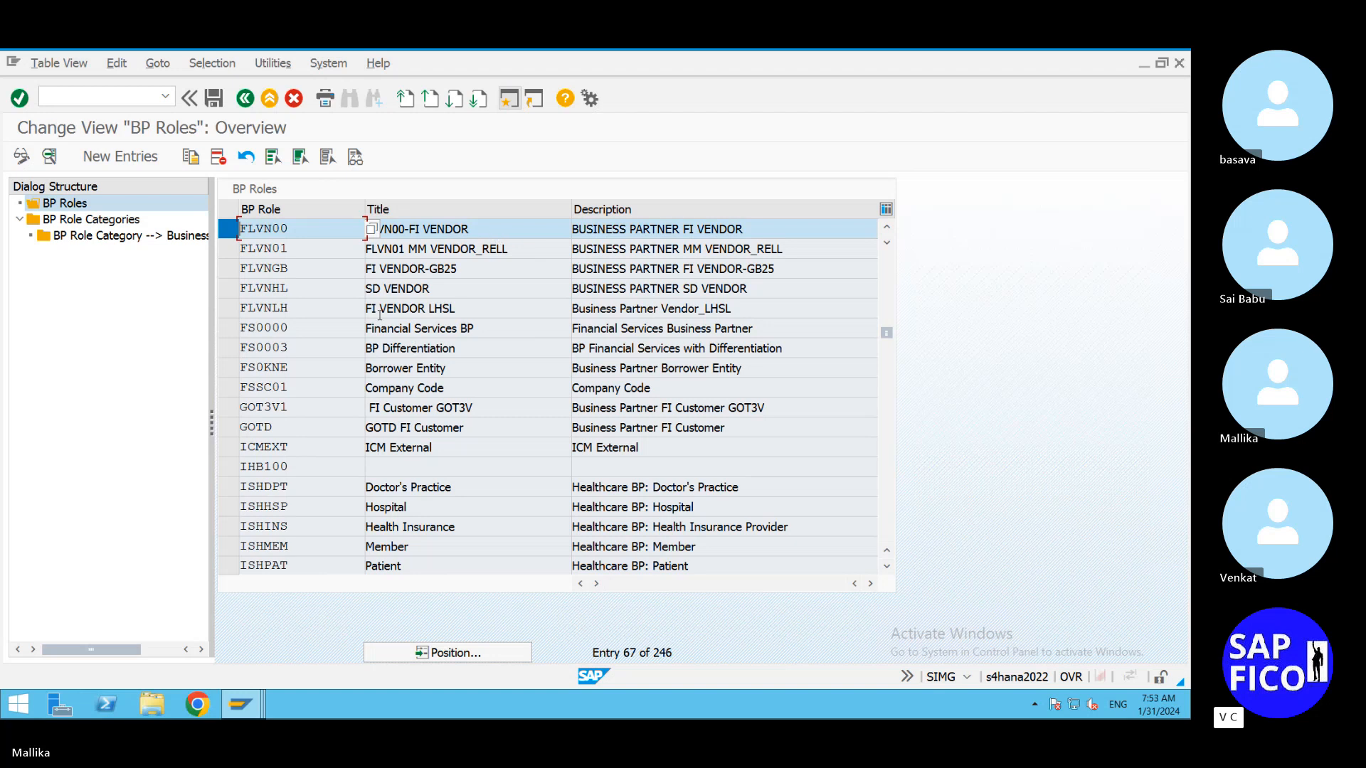
# Step: Examine the details of BP role FLVN00, return to the overview, deselect it and open the details of FLVN01
pyautogui.doubleClick(328, 229)
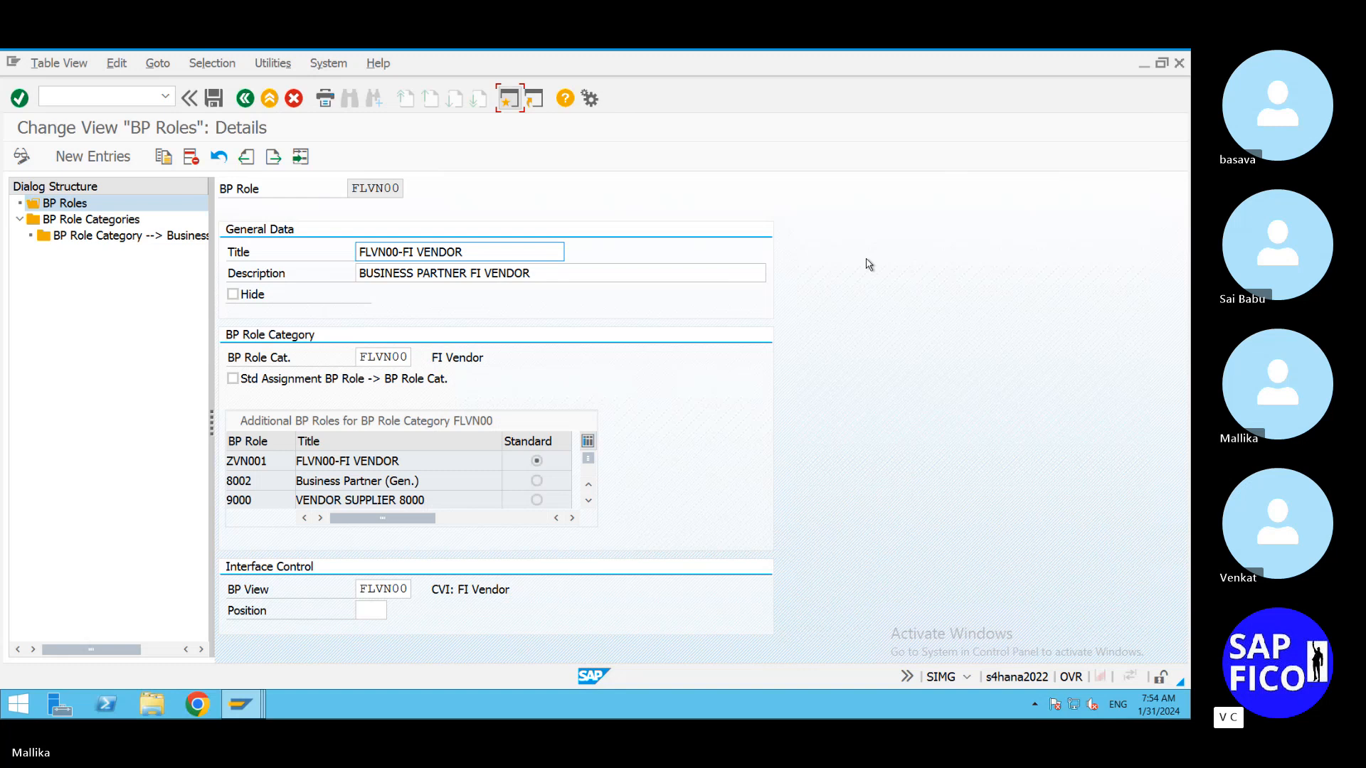
pyautogui.click(245, 99)
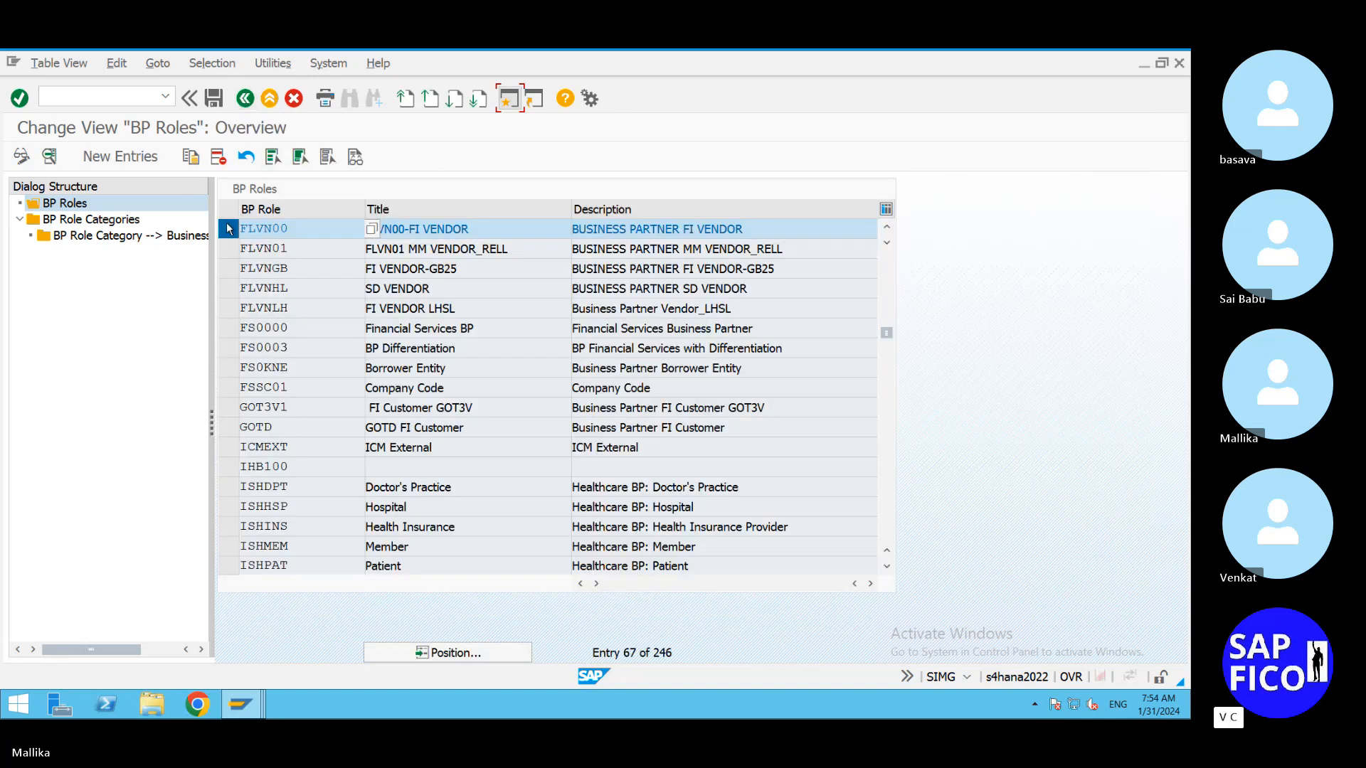
pyautogui.click(229, 228)
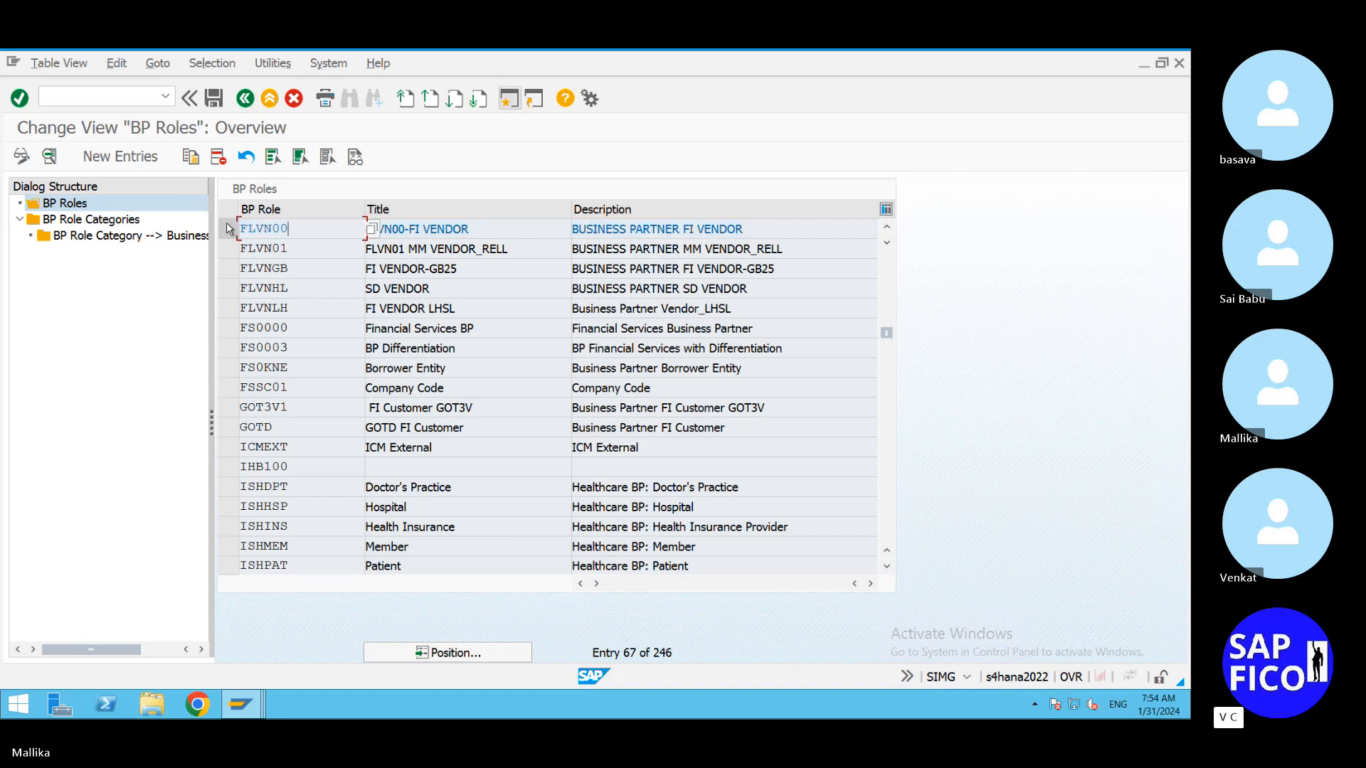
pyautogui.doubleClick(295, 249)
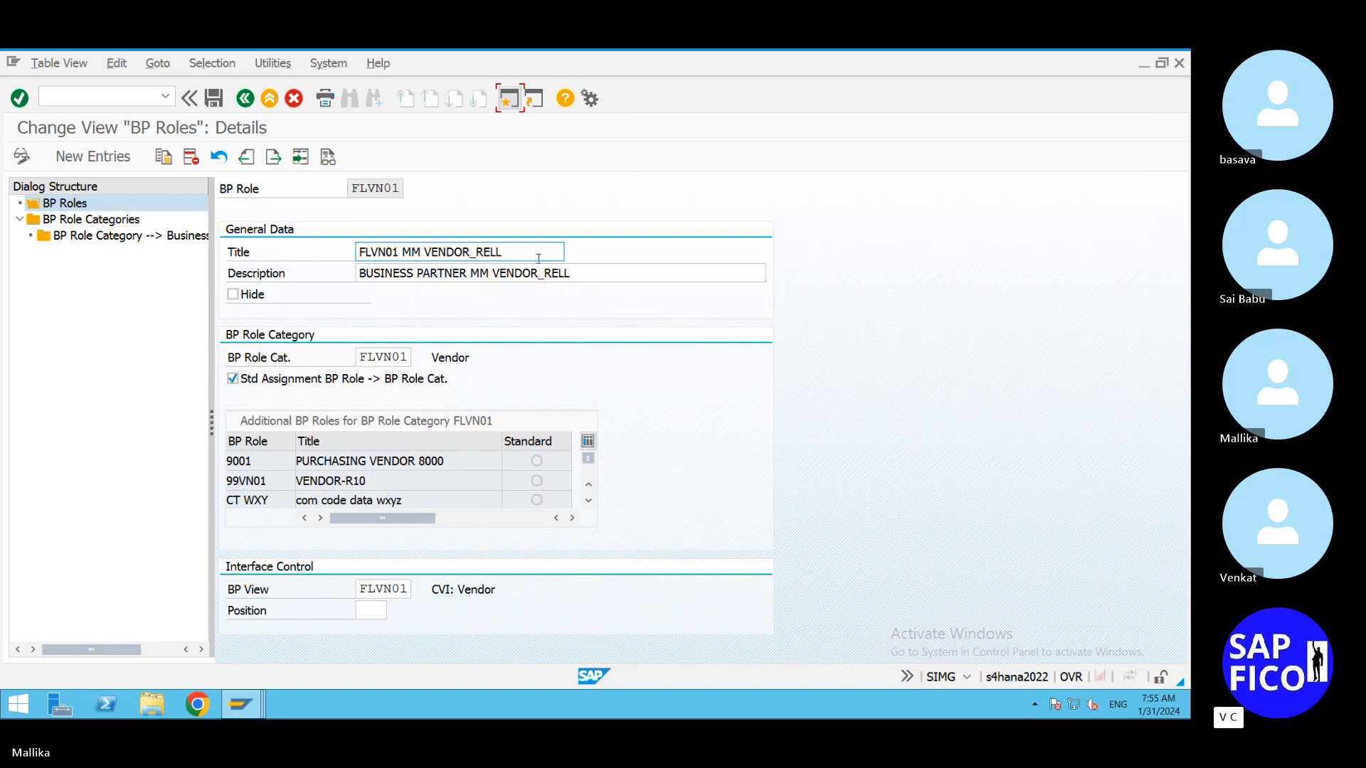
# Step: Start a new BP role entry MAL00 and title it GEN DA BP FOR MAL2
pyautogui.click(128, 158)
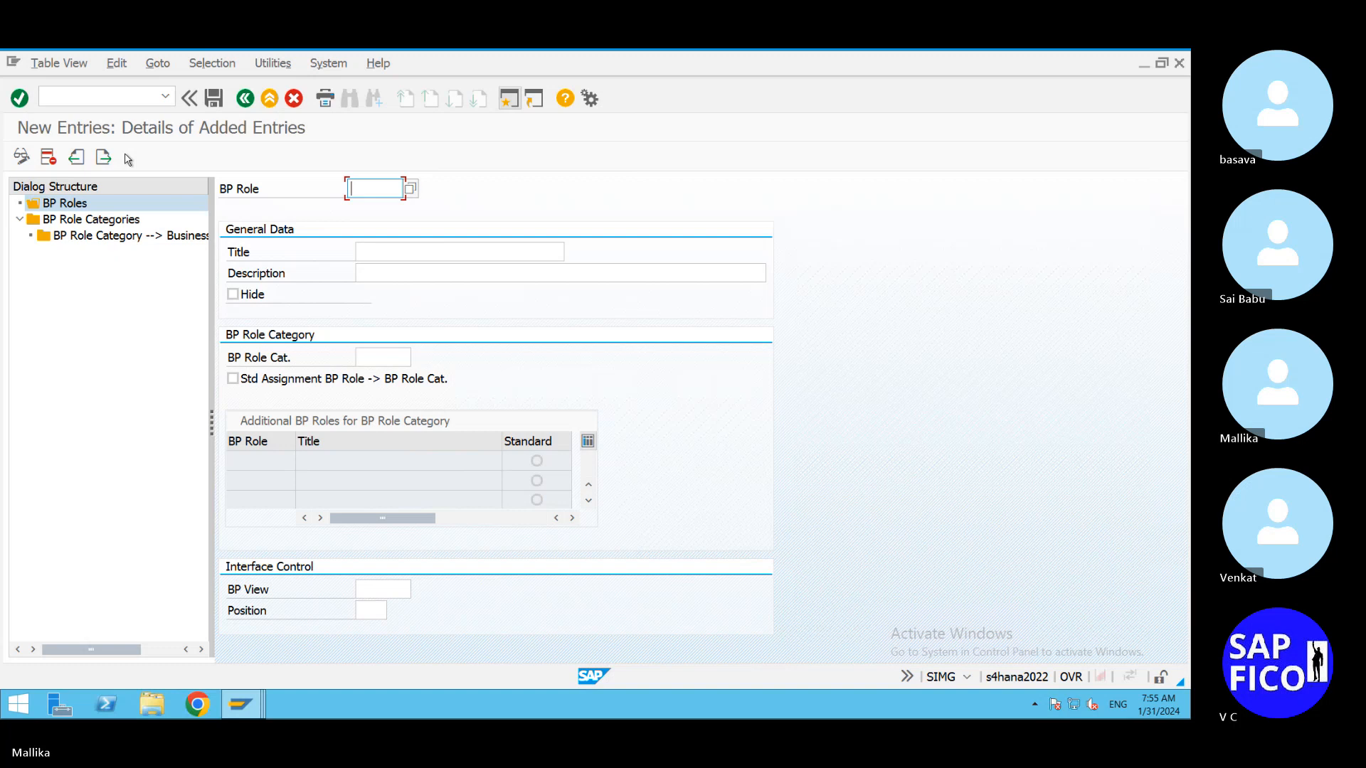
pyautogui.write('MAL00')
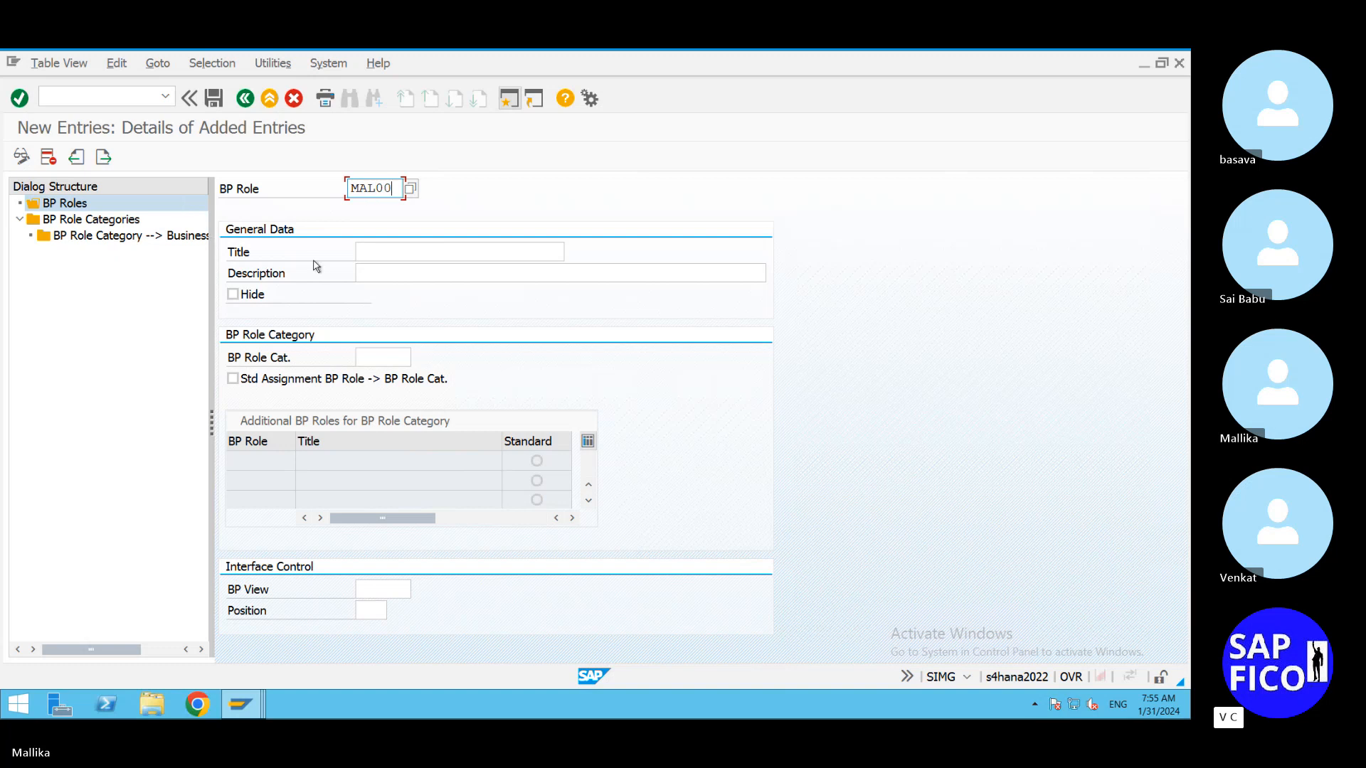
pyautogui.click(368, 256)
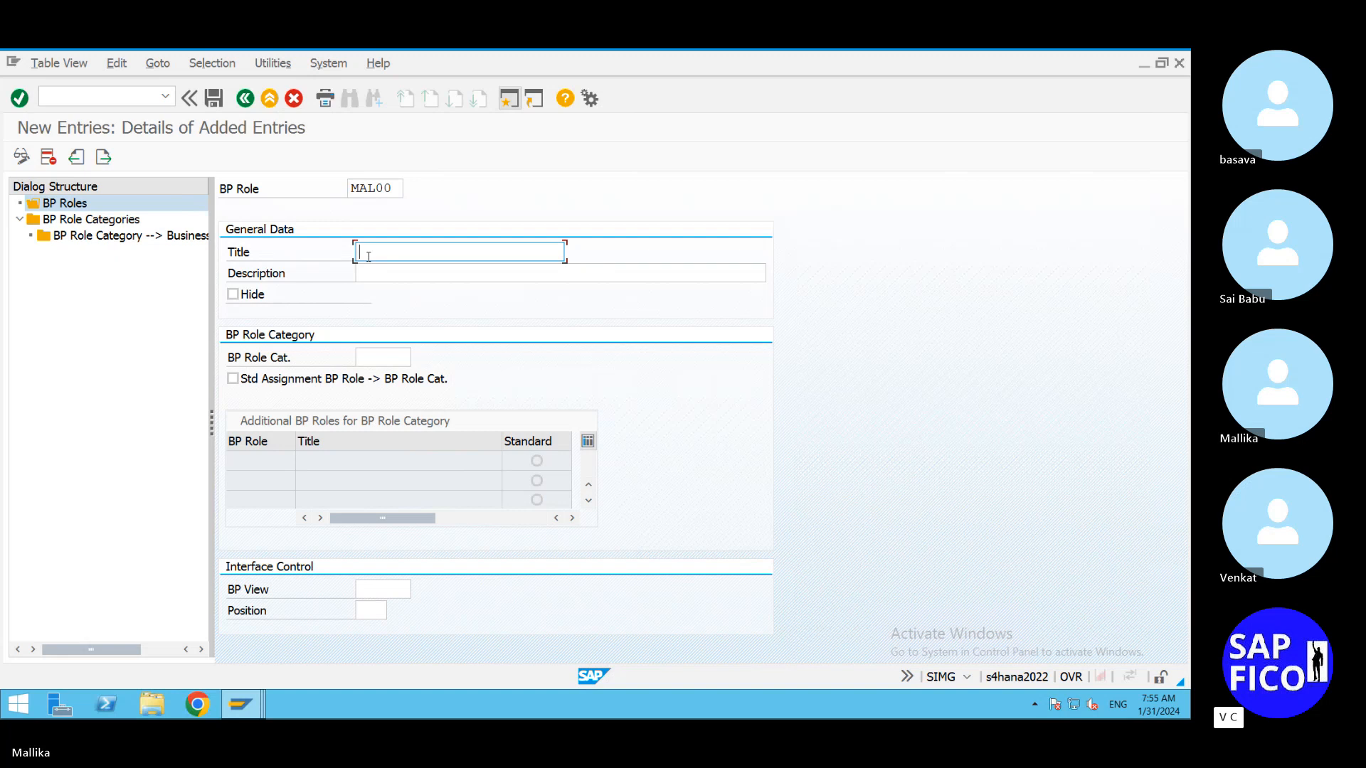
pyautogui.write('GE')
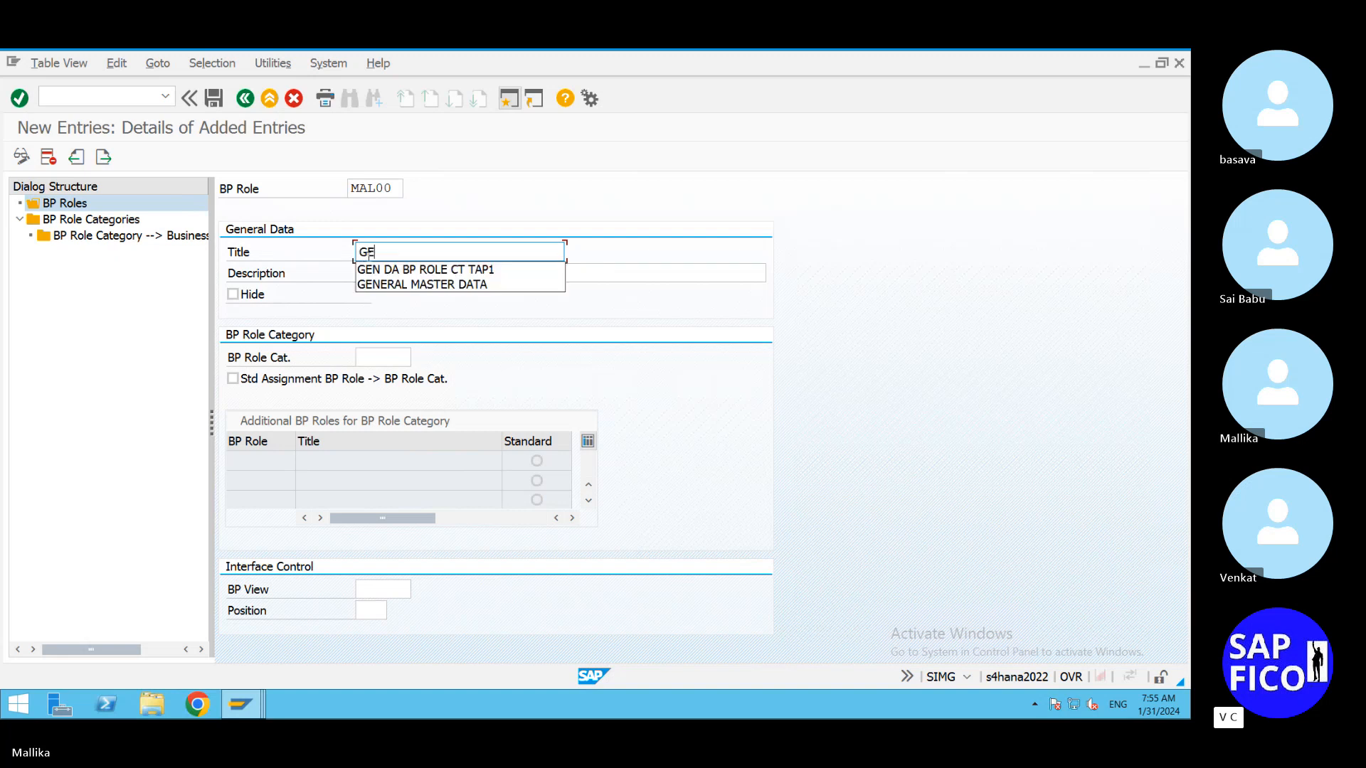
pyautogui.click(474, 270)
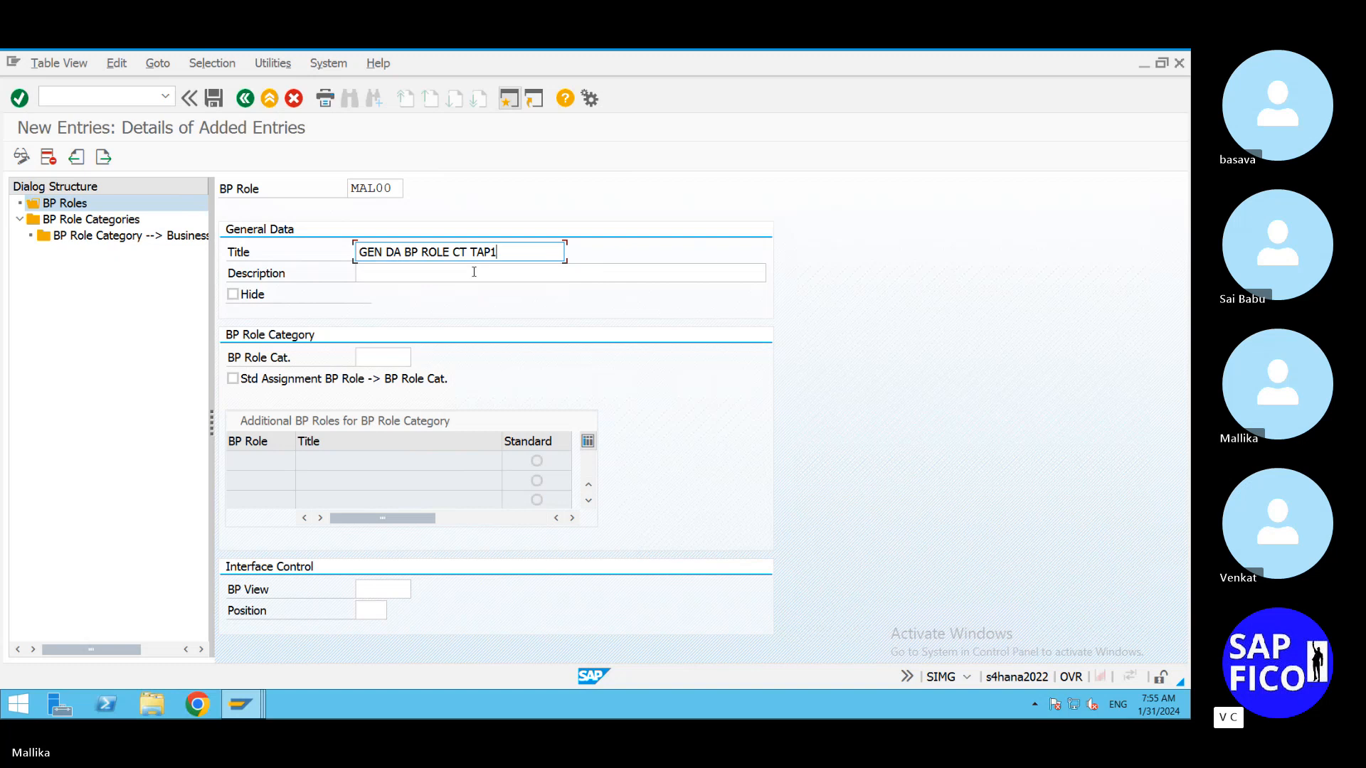
pyautogui.press('BackSpace')
pyautogui.press('BackSpace')
pyautogui.press('BackSpace')
pyautogui.press('BackSpace')
pyautogui.press('BackSpace')
pyautogui.press('BackSpace')
pyautogui.press('BackSpace')
pyautogui.press('BackSpace')
pyautogui.press('BackSpace')
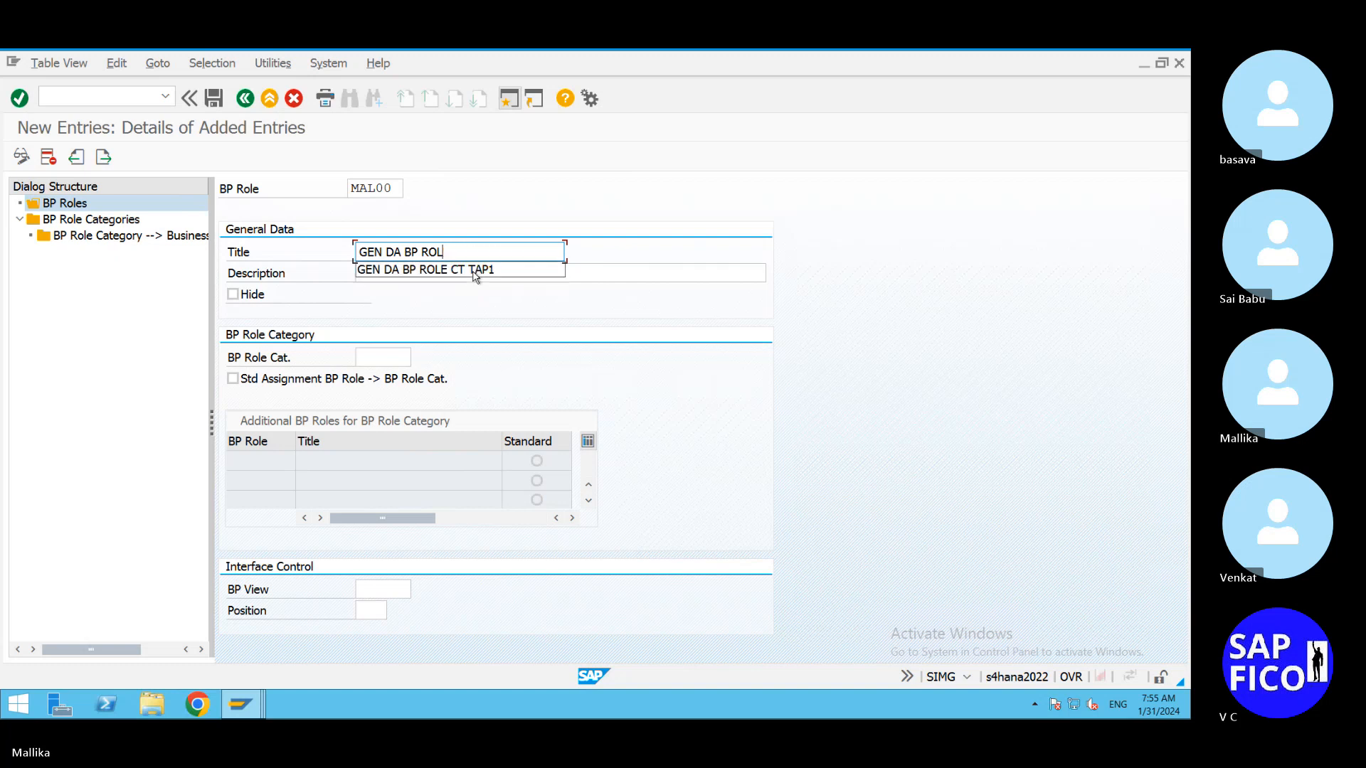
pyautogui.press('BackSpace')
pyautogui.press('BackSpace')
pyautogui.press('BackSpace')
pyautogui.press('BackSpace')
pyautogui.press('BackSpace')
pyautogui.write('P FOR MAL2')
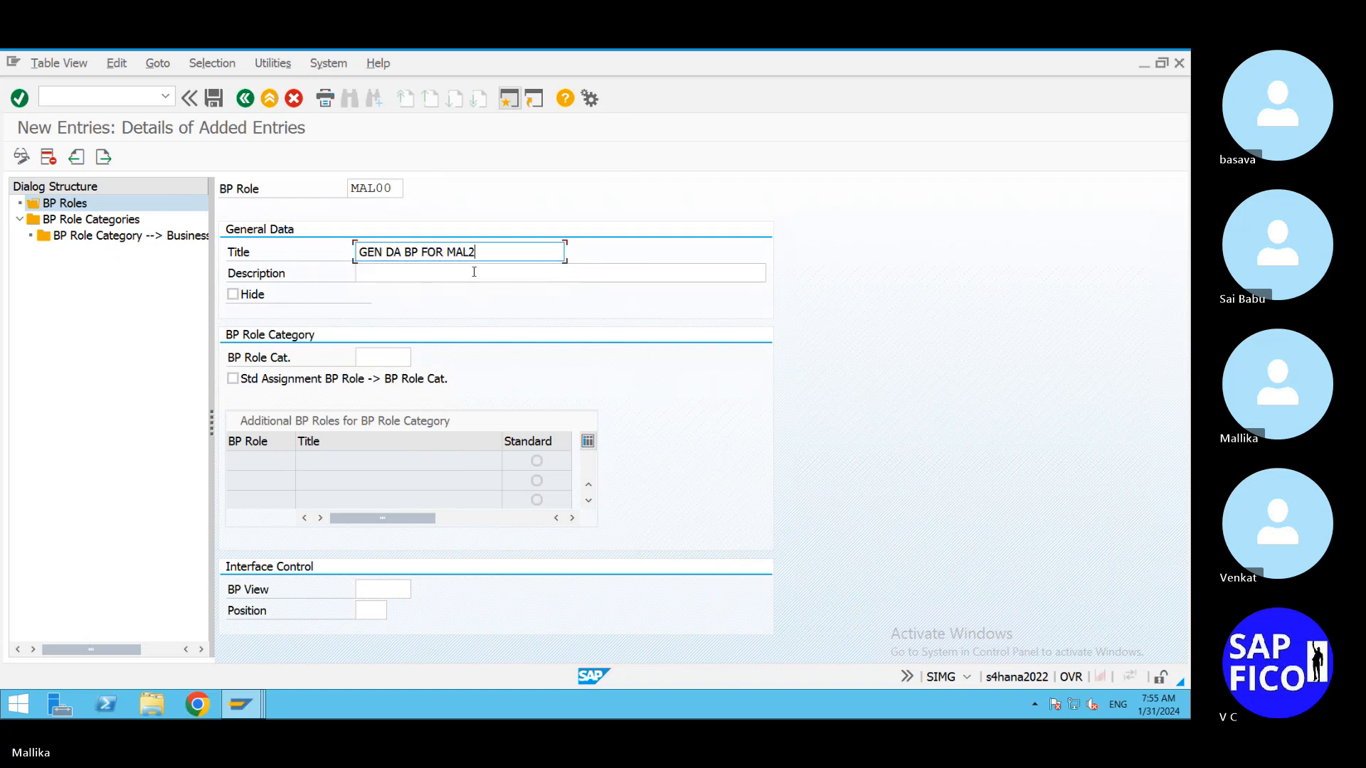
# Step: Copy the role's title GEN DA BP FOR MAL2 into its description
pyautogui.moveTo(489, 253); pyautogui.dragTo(168, 303)
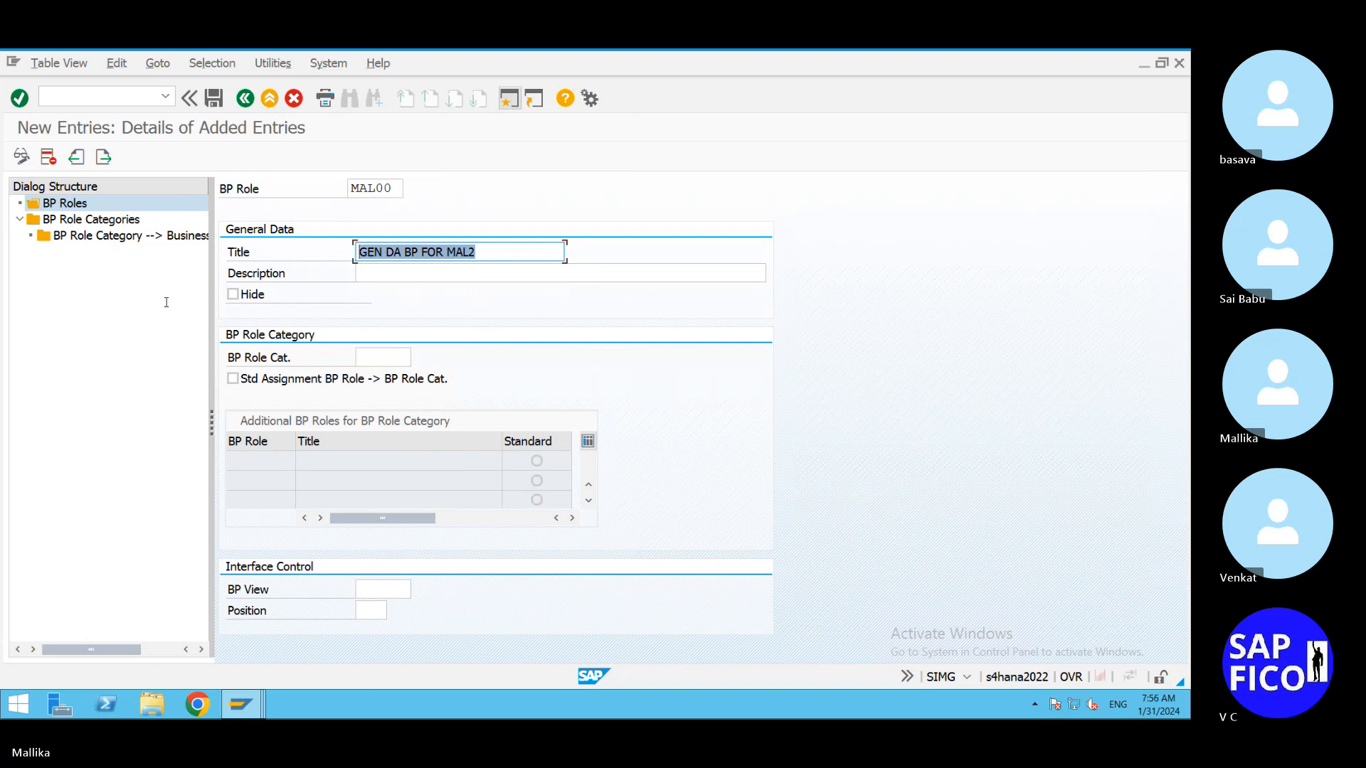
pyautogui.hotkey('ctrl', 'c')
pyautogui.click(370, 273)
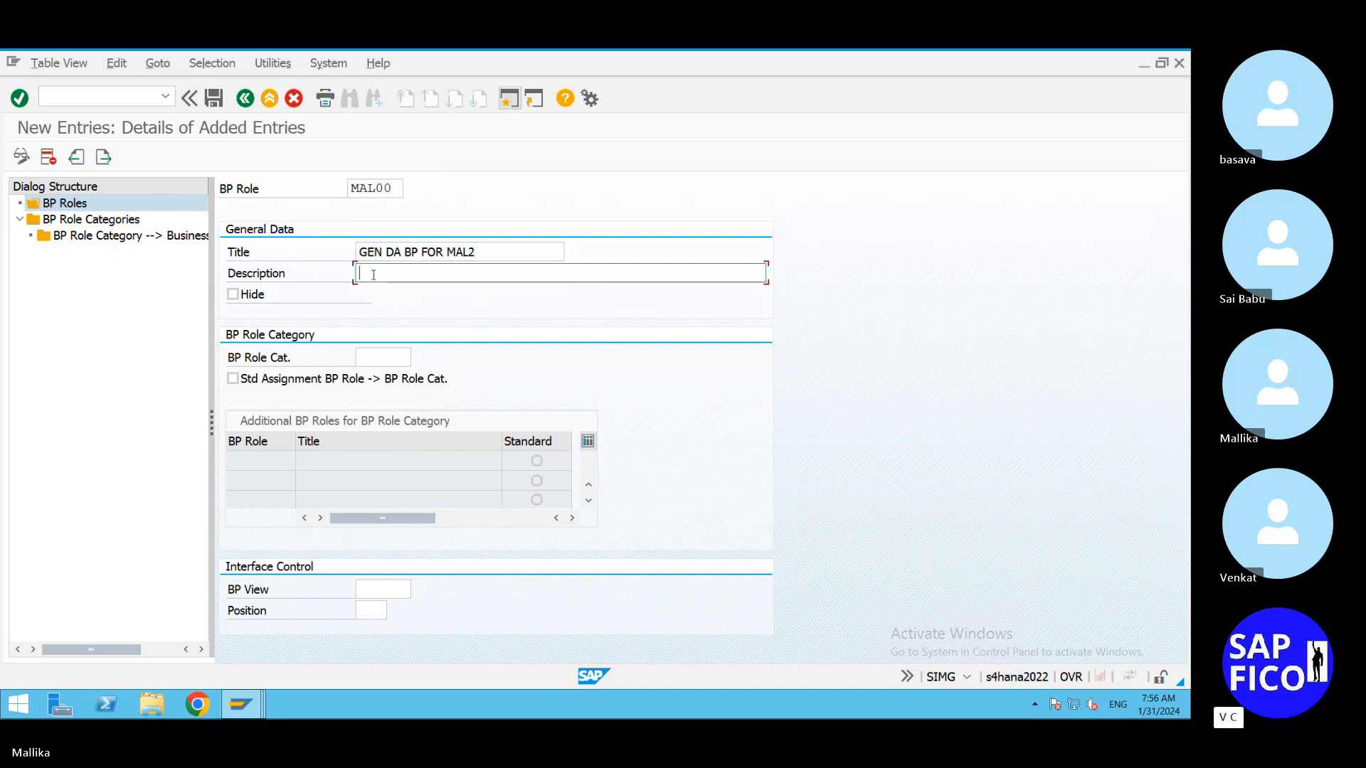
pyautogui.hotkey('ctrl', 'v')
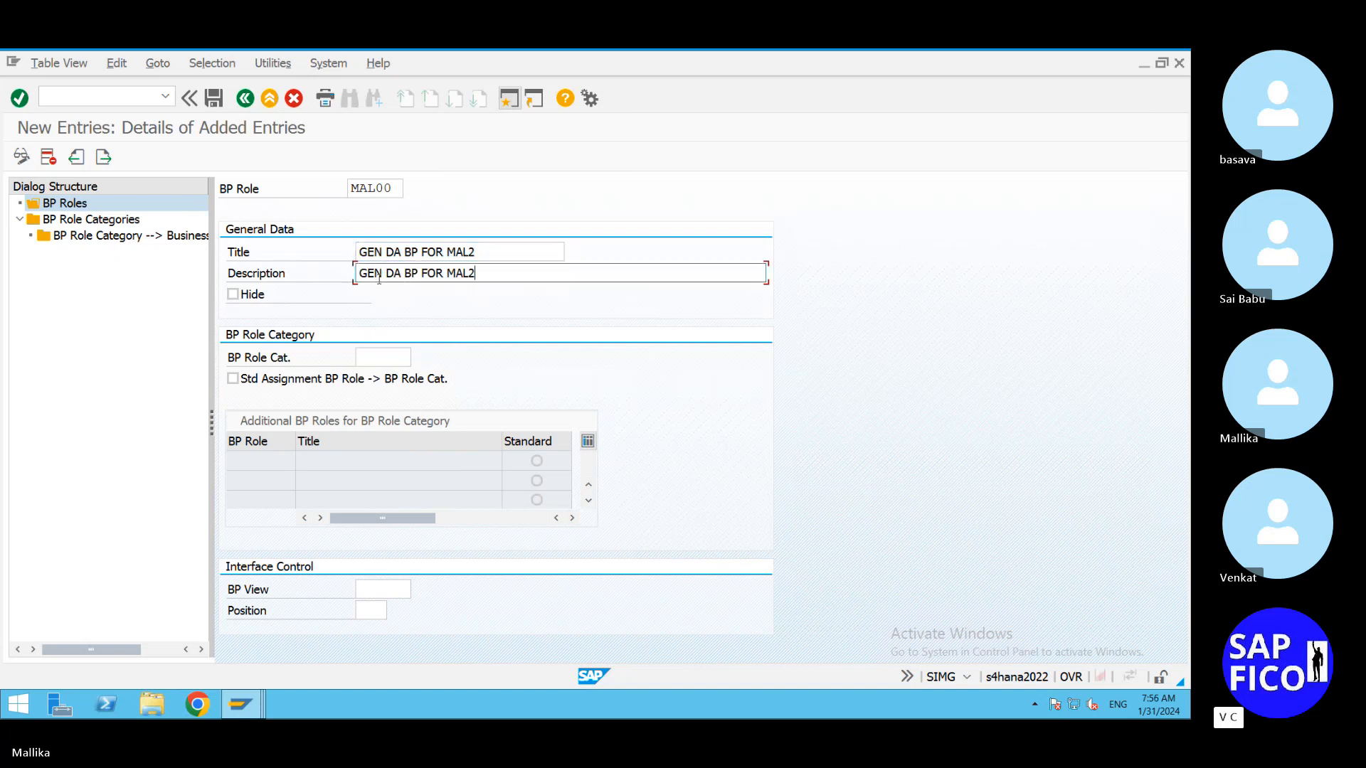
pyautogui.click(386, 253)
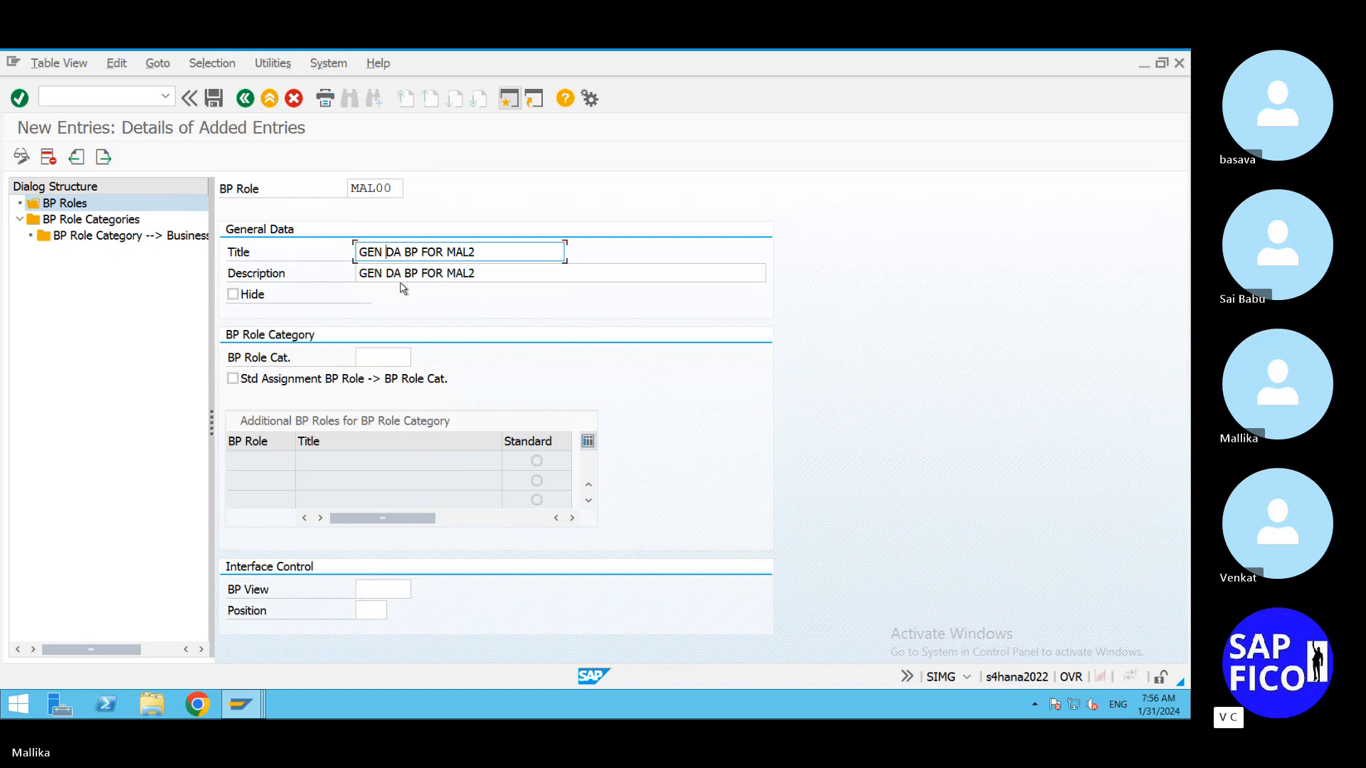
# Step: Assign BP role category MAL00 to the new role and enable the standard assignment of BP role to category
pyautogui.click(358, 358)
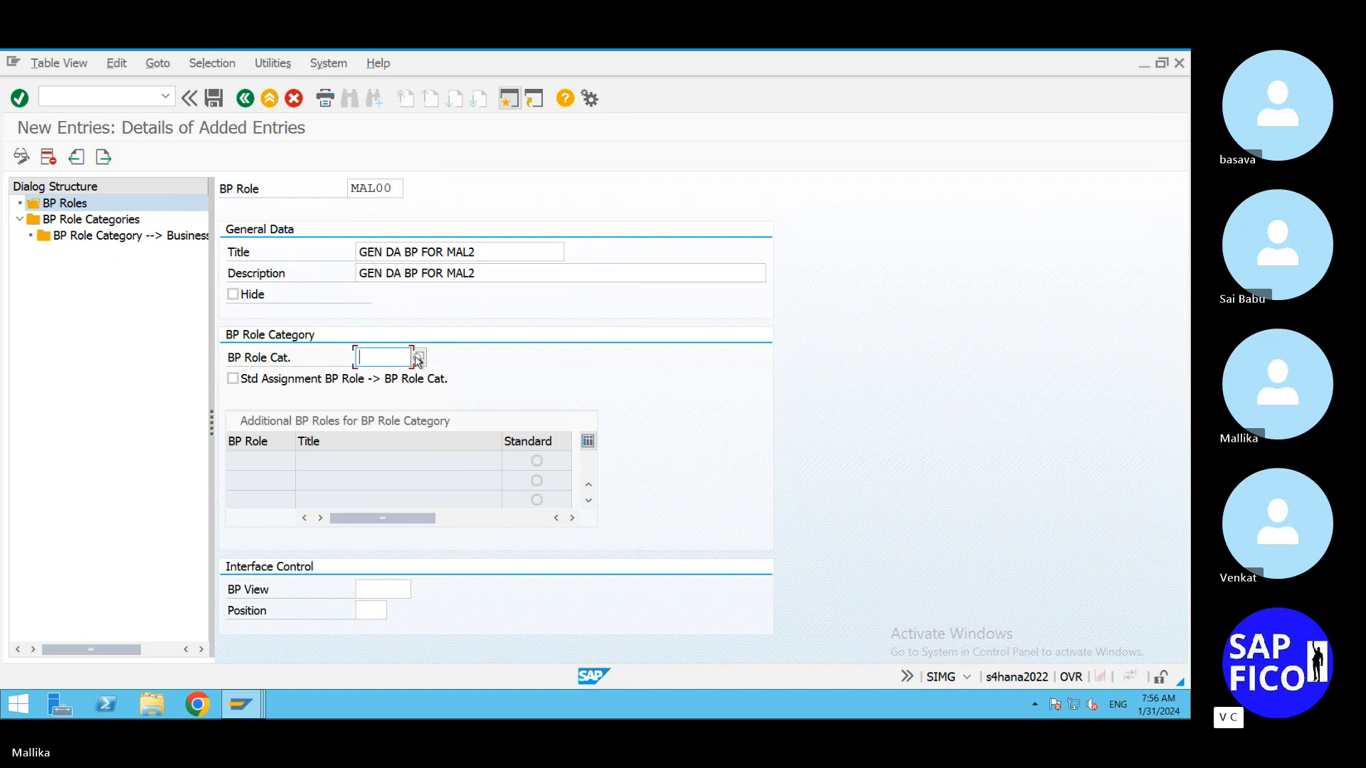
pyautogui.write('MAL')
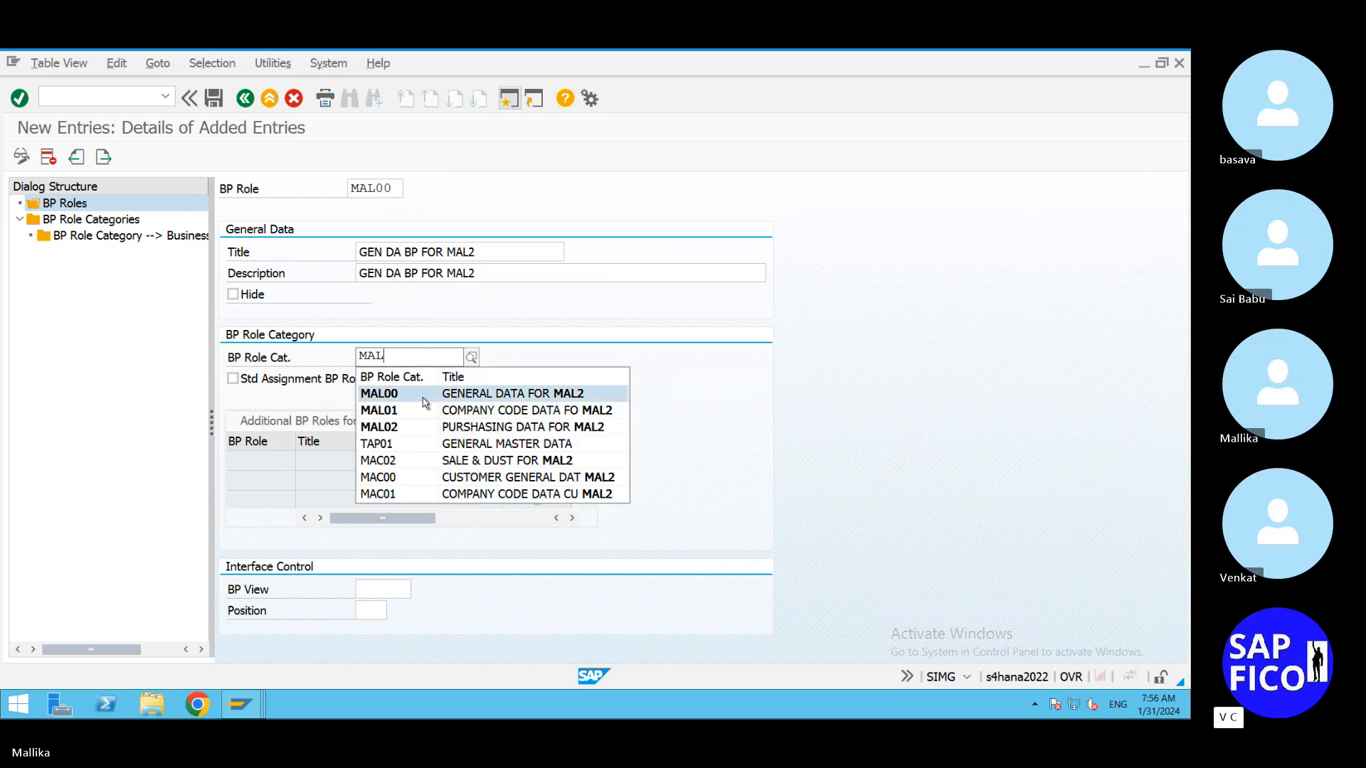
pyautogui.click(423, 398)
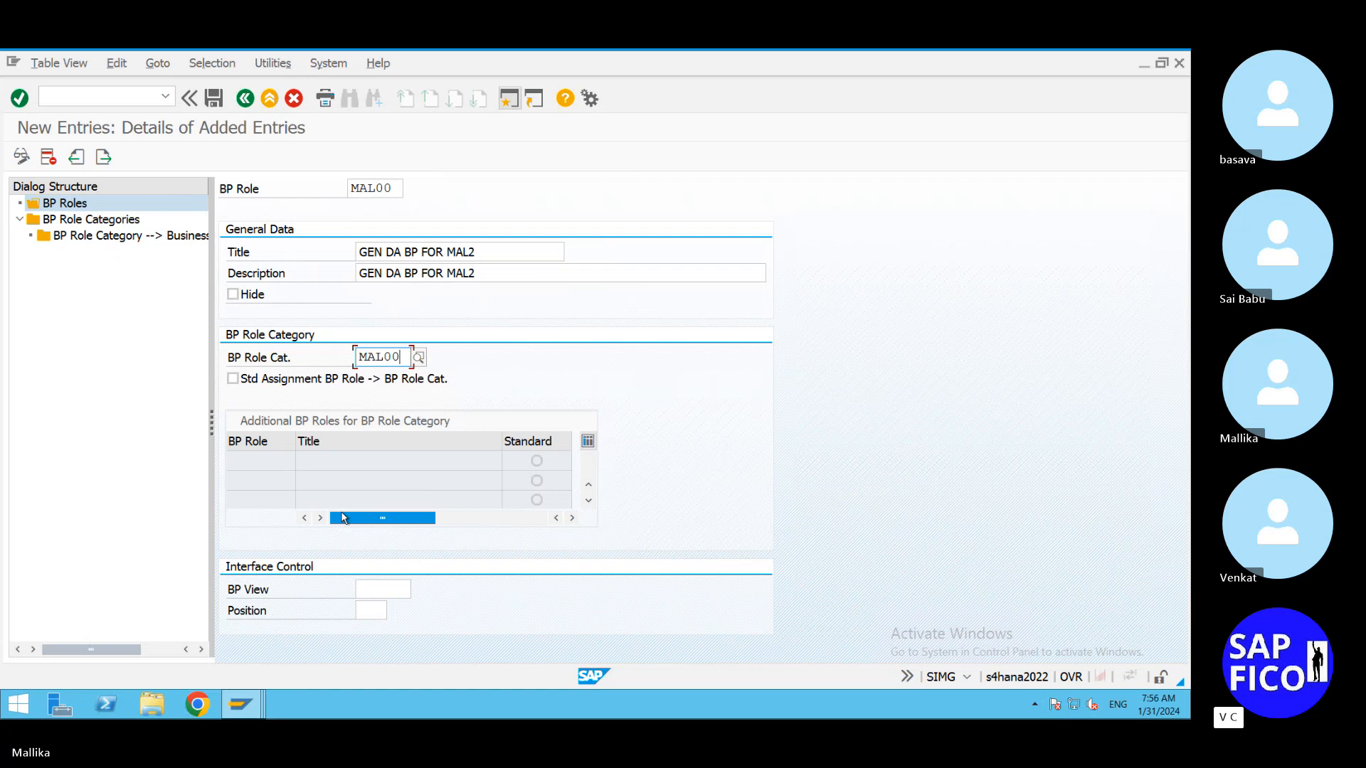
pyautogui.click(232, 380)
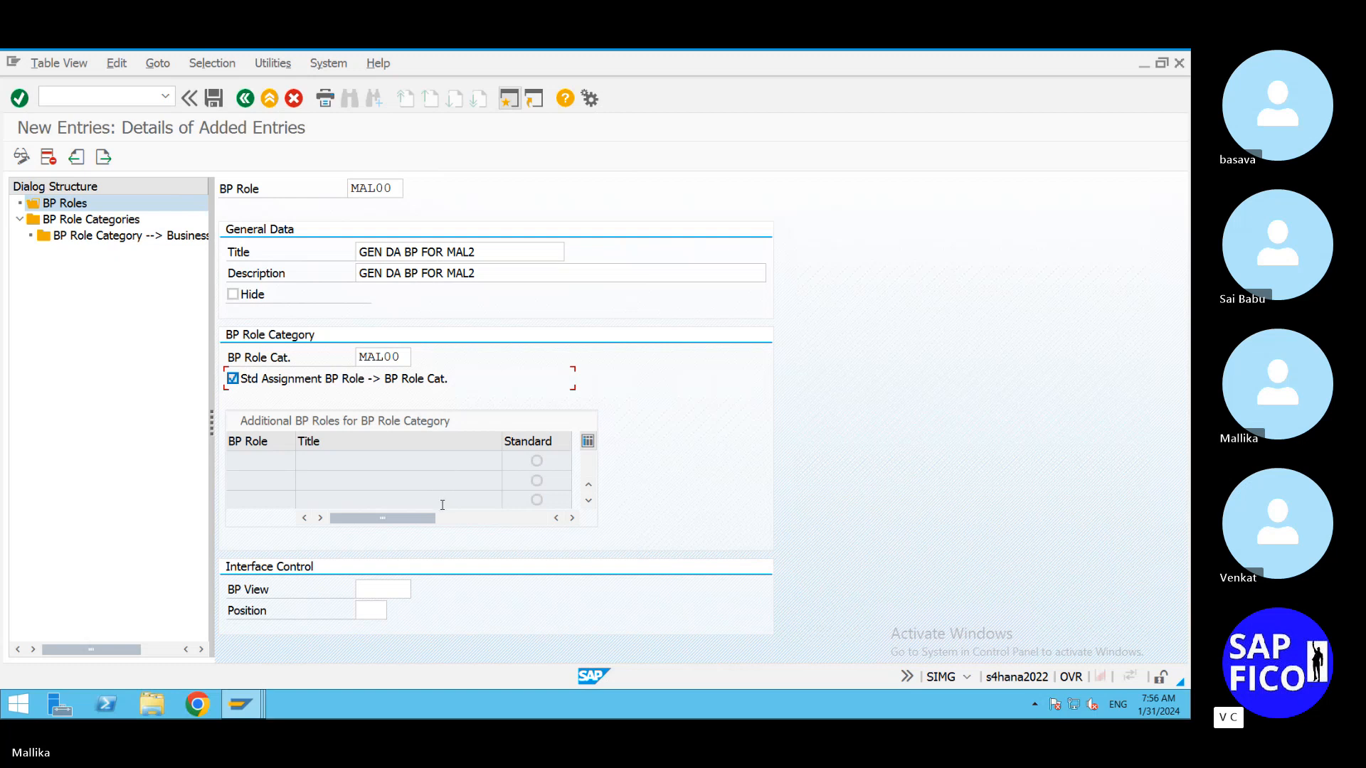
# Step: Browse the list of available BP views for the new role's interface control
pyautogui.click(399, 590)
pyautogui.click(419, 590)
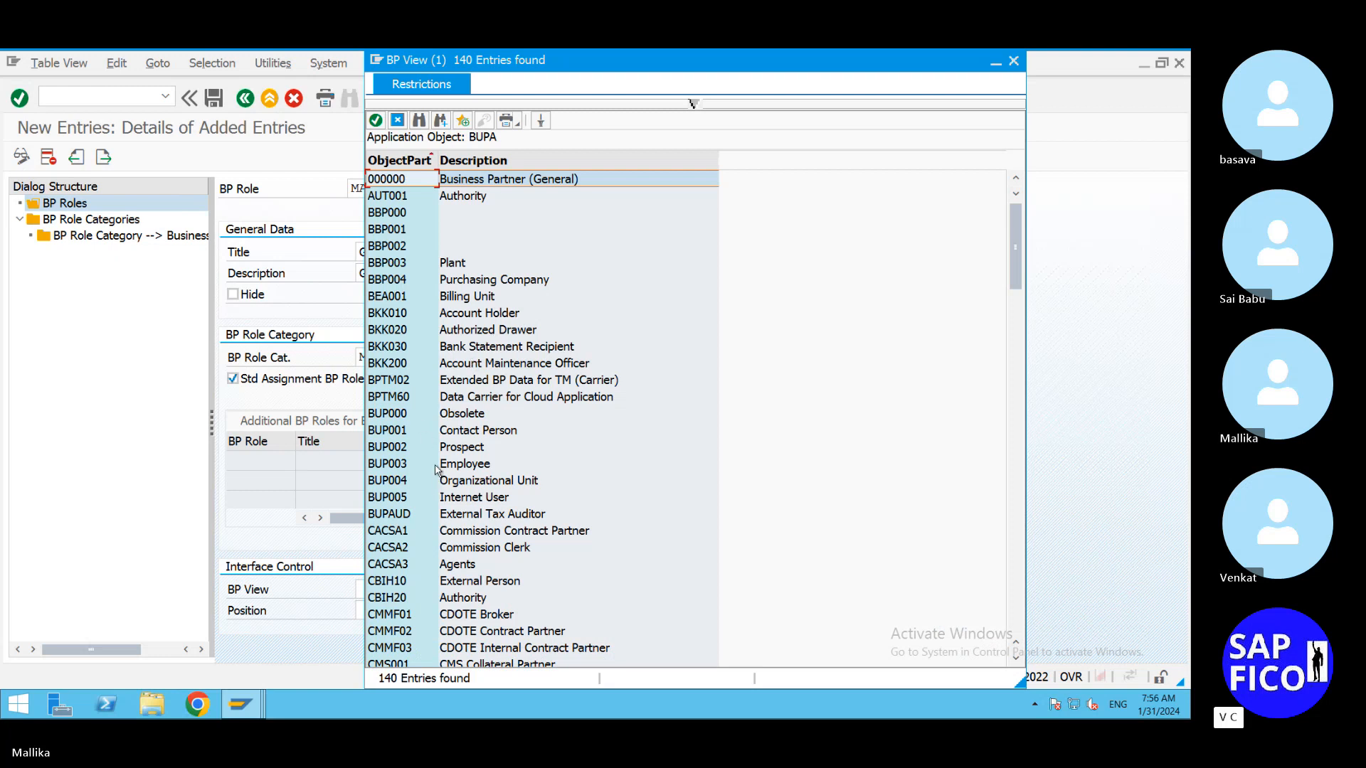
pyautogui.scroll(-8, 526, 464)
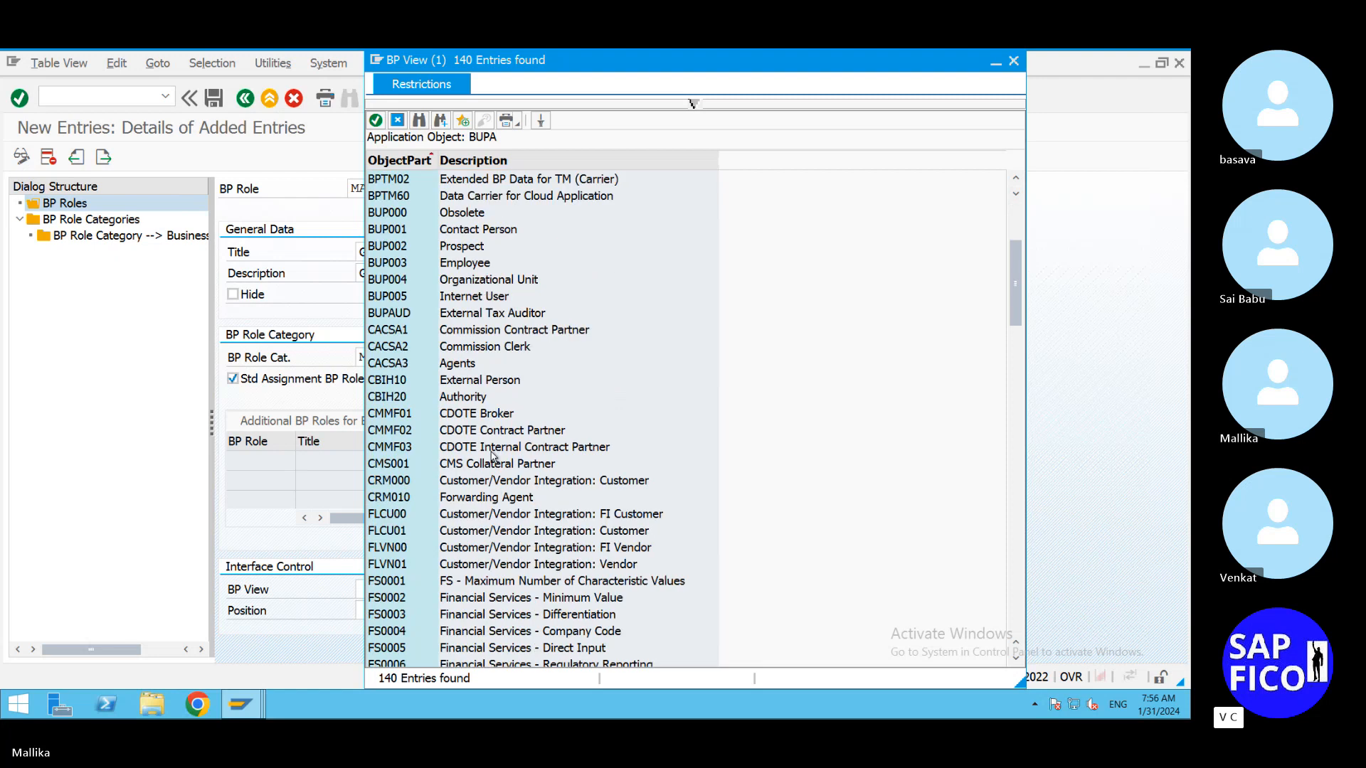
pyautogui.scroll(-12, 492, 468)
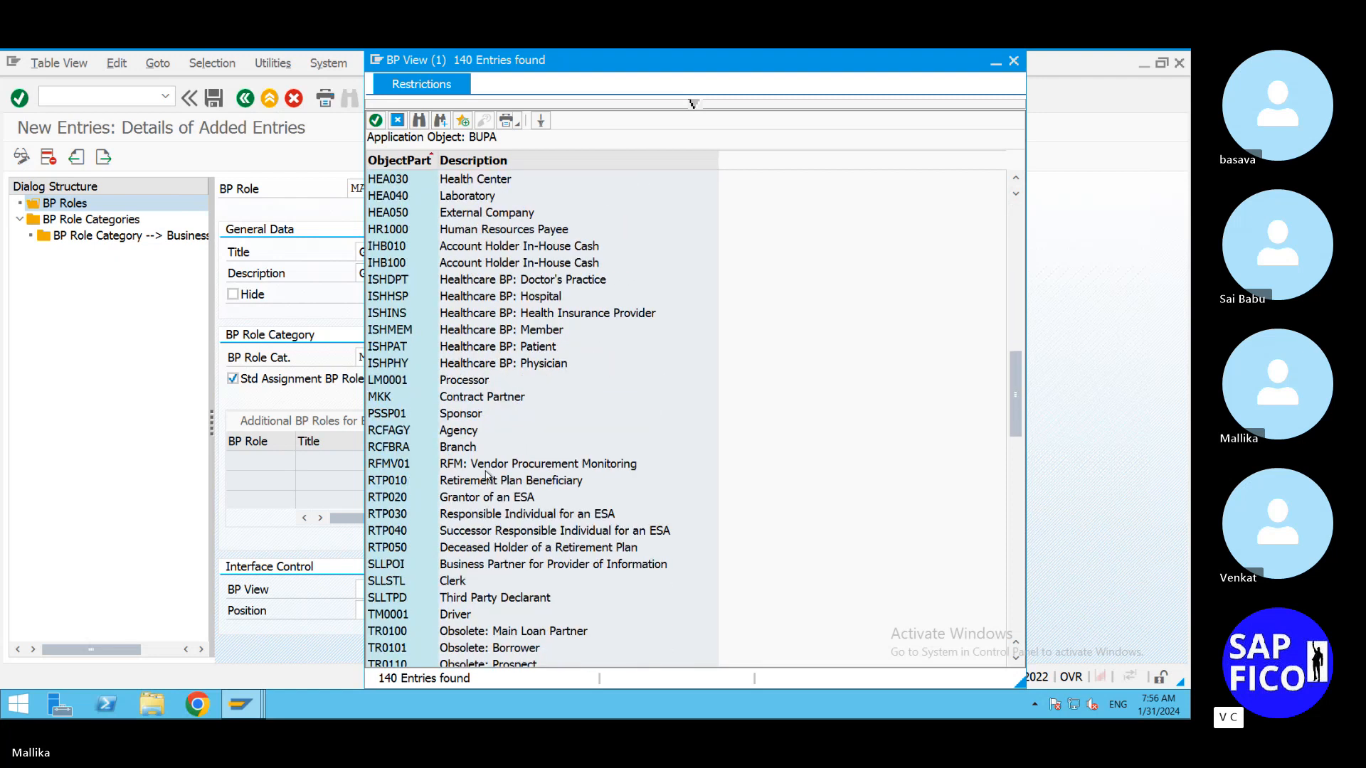
pyautogui.scroll(1, 487, 476)
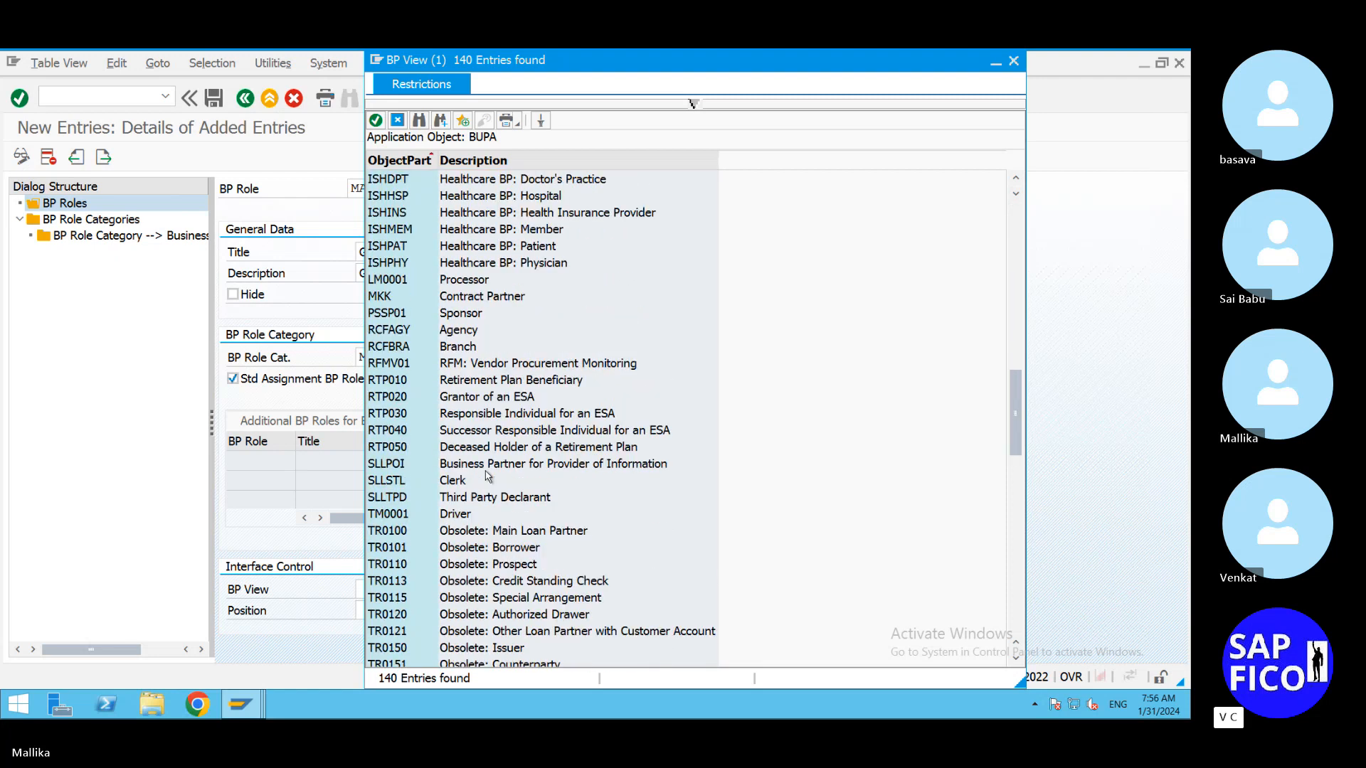
pyautogui.scroll(5, 488, 476)
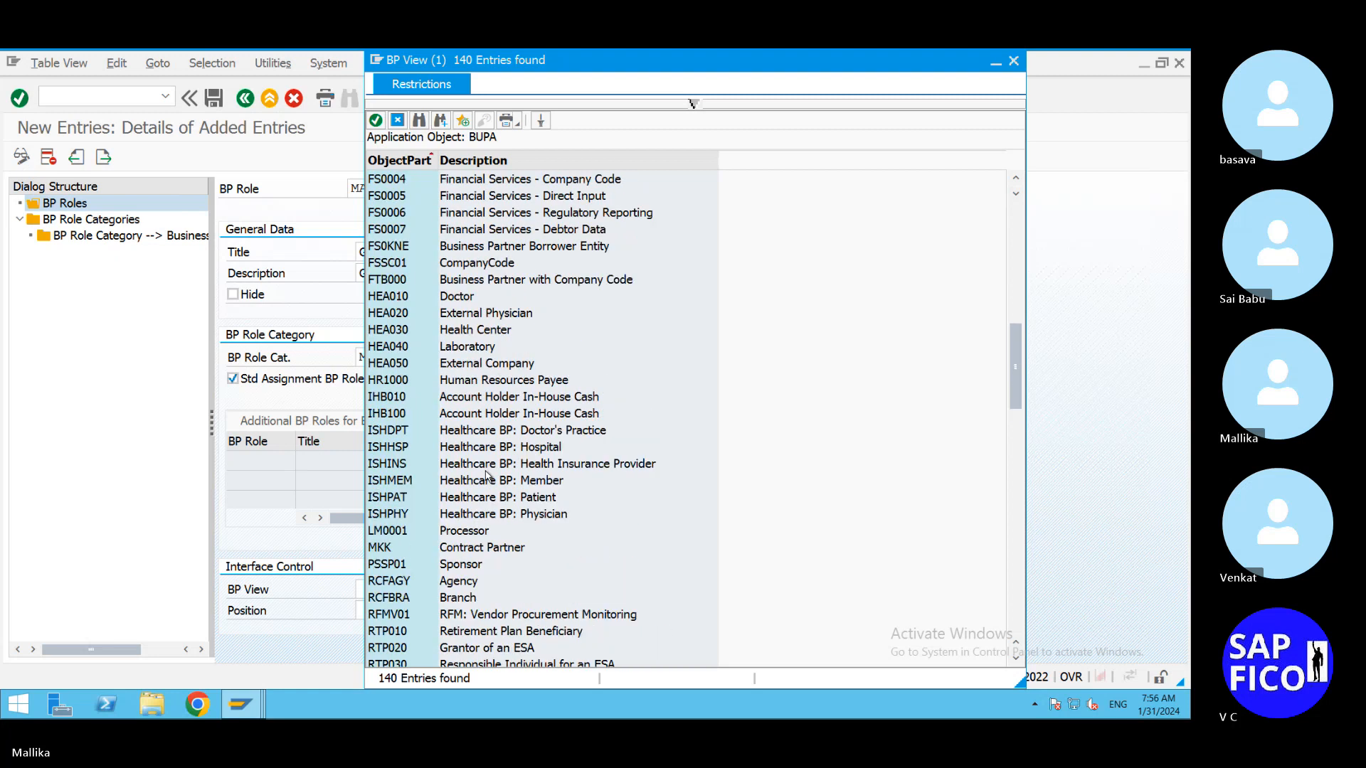
pyautogui.scroll(-9, 487, 476)
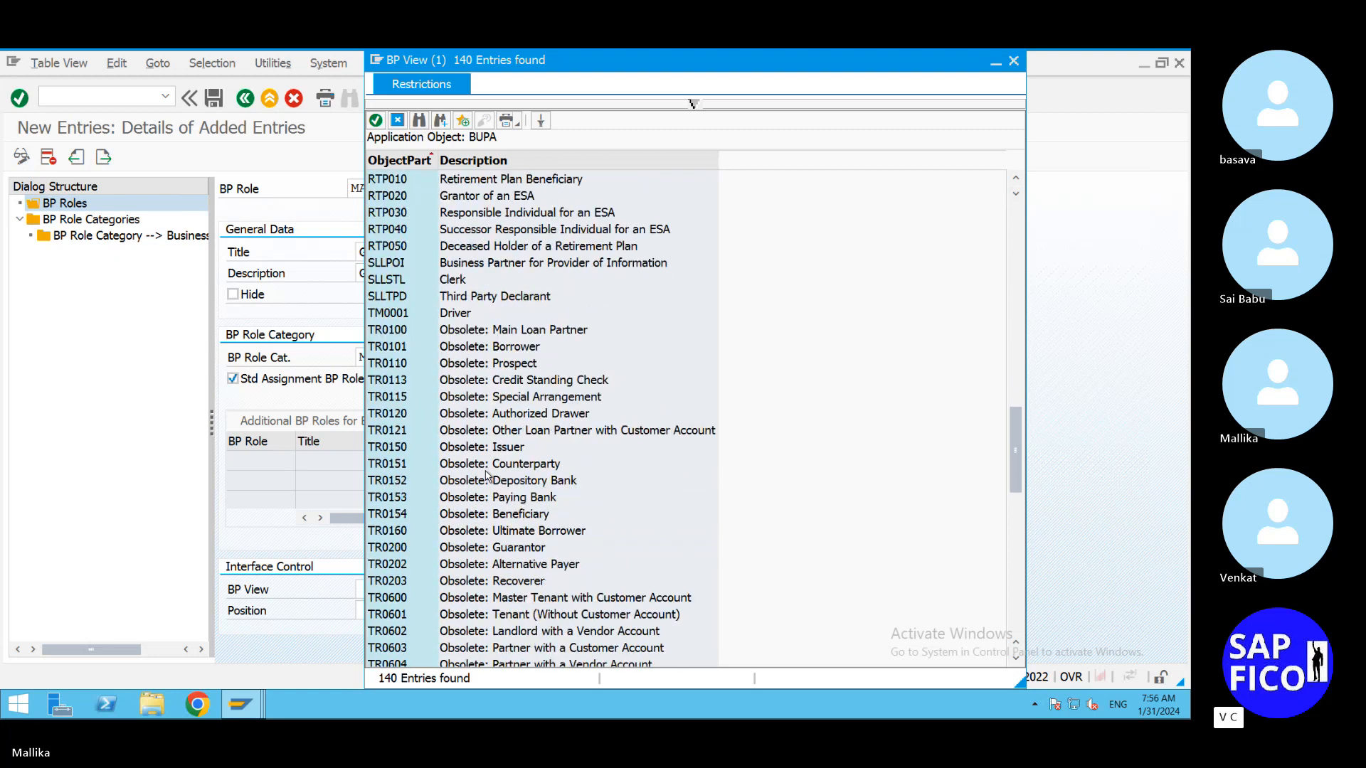
pyautogui.scroll(-4, 488, 476)
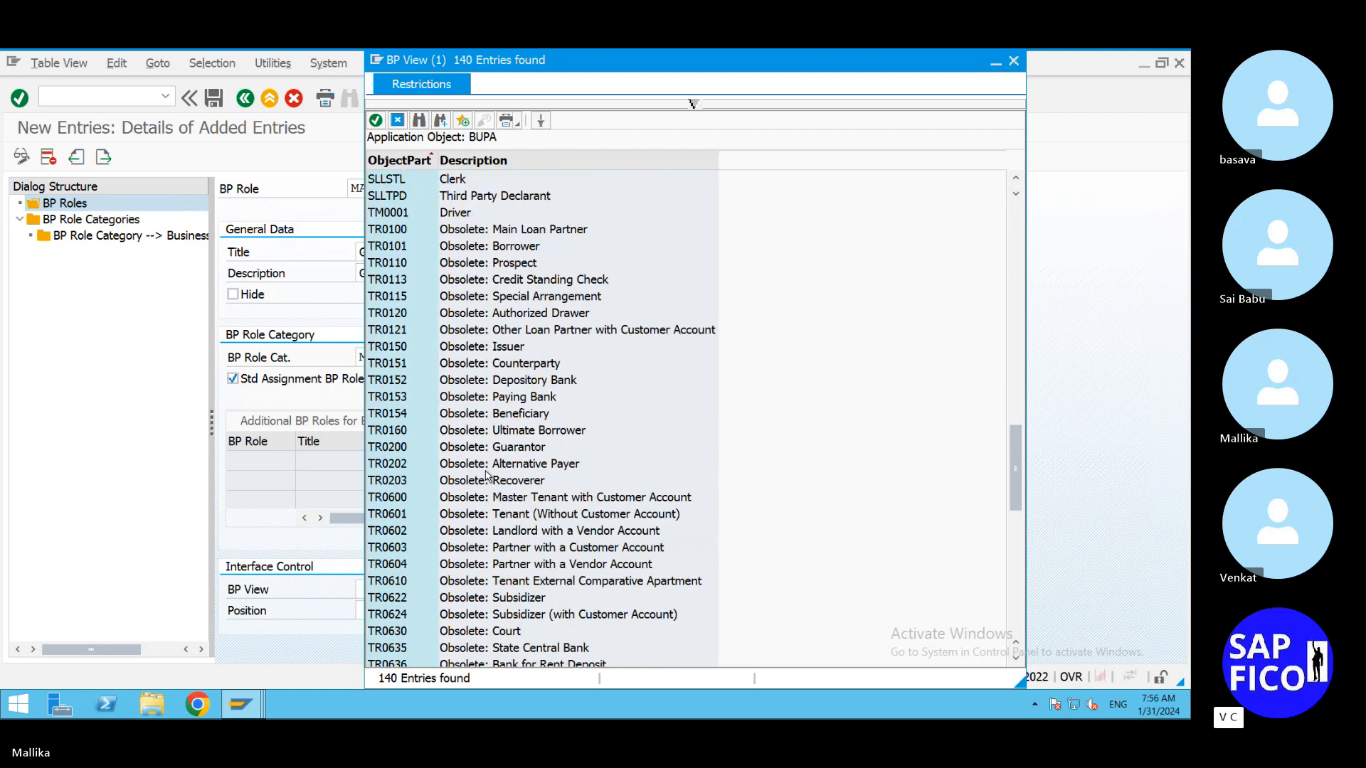
# Step: Search the BP view list for MAL00 and close the list without choosing a view
pyautogui.click(419, 122)
pyautogui.write('MAL')
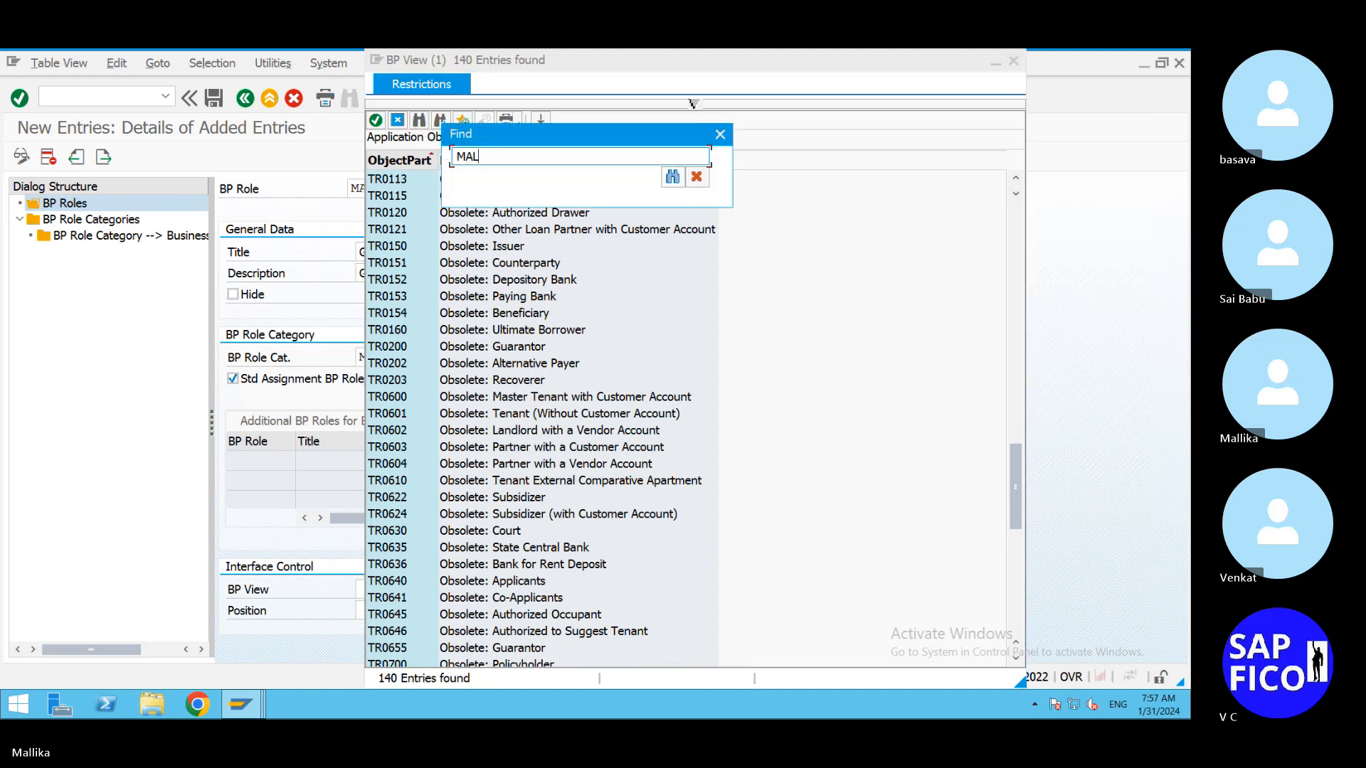
pyautogui.write('00')
pyautogui.click(672, 178)
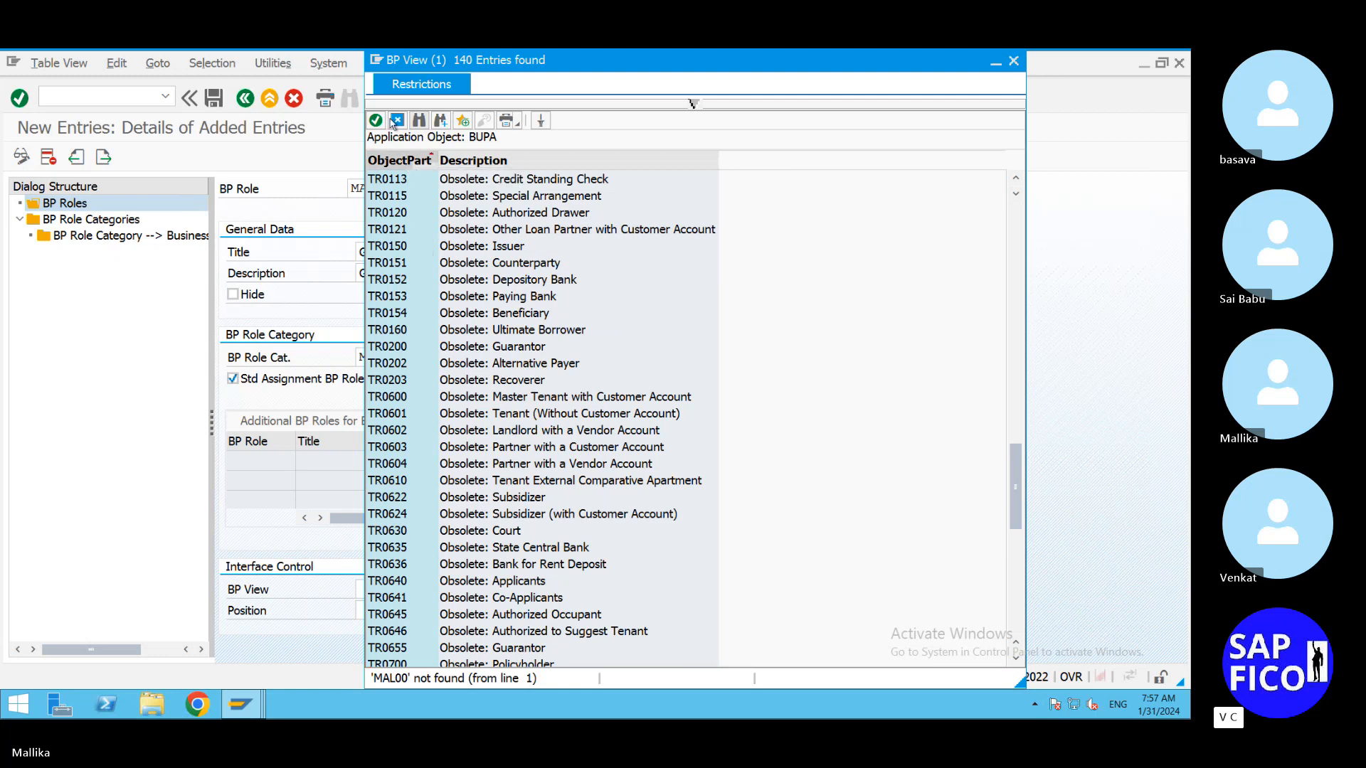
pyautogui.click(1014, 60)
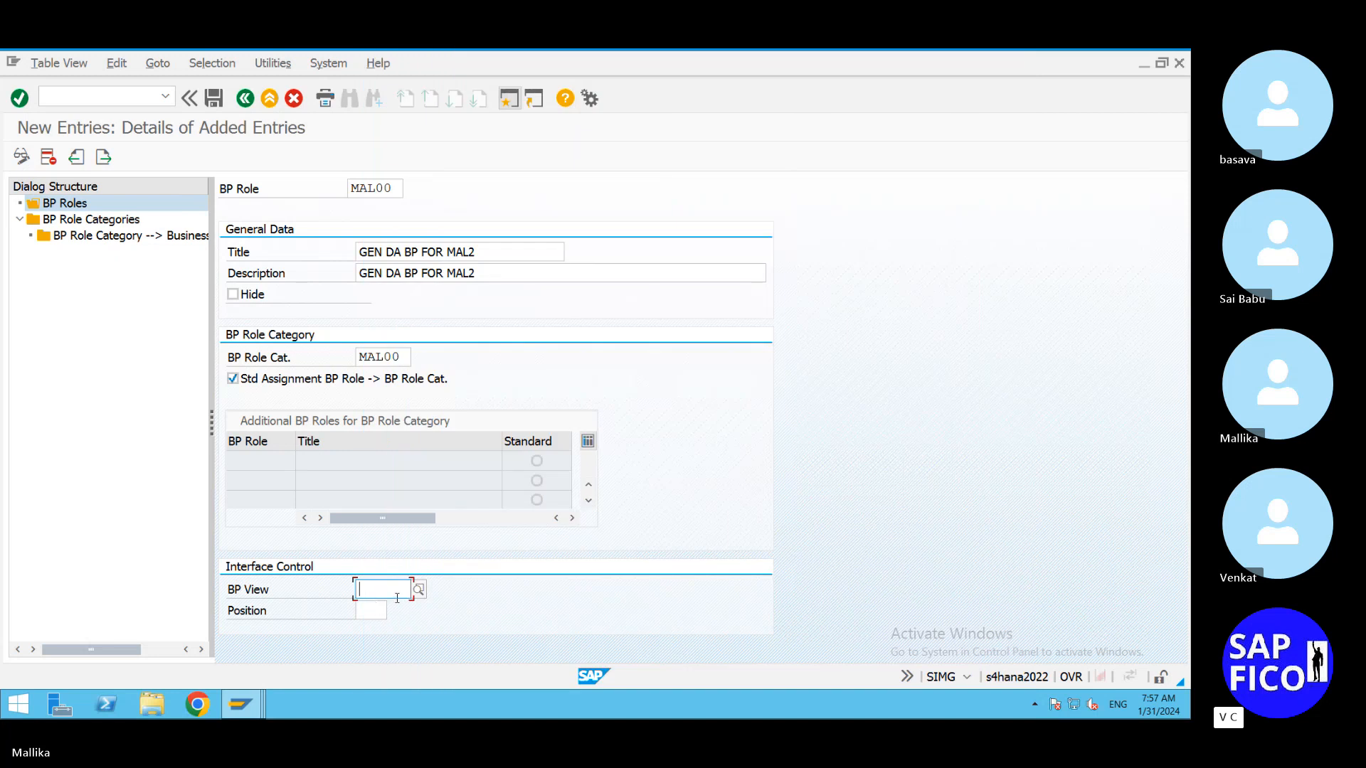
# Step: Try to set the BP view of the new role to MAL00 with the standard assignment disabled
pyautogui.write('F')
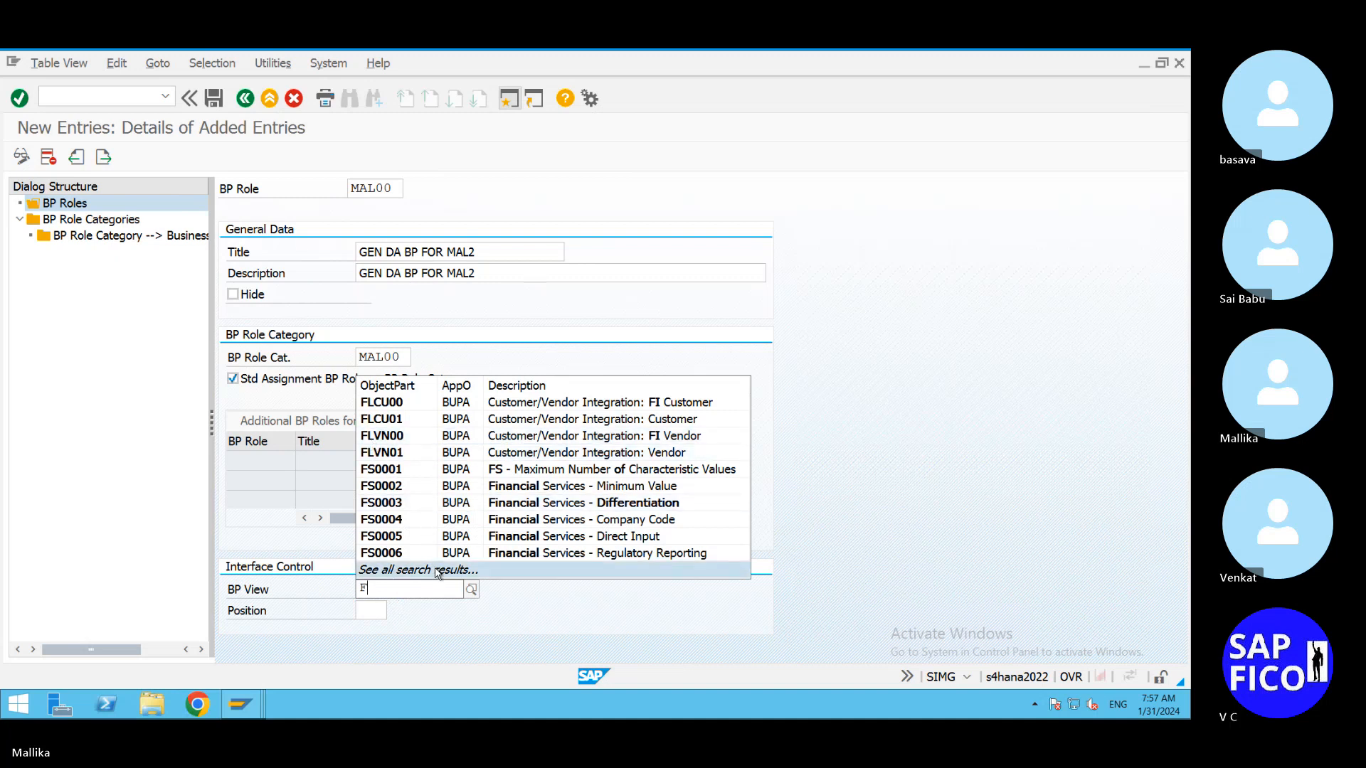
pyautogui.press('BackSpace')
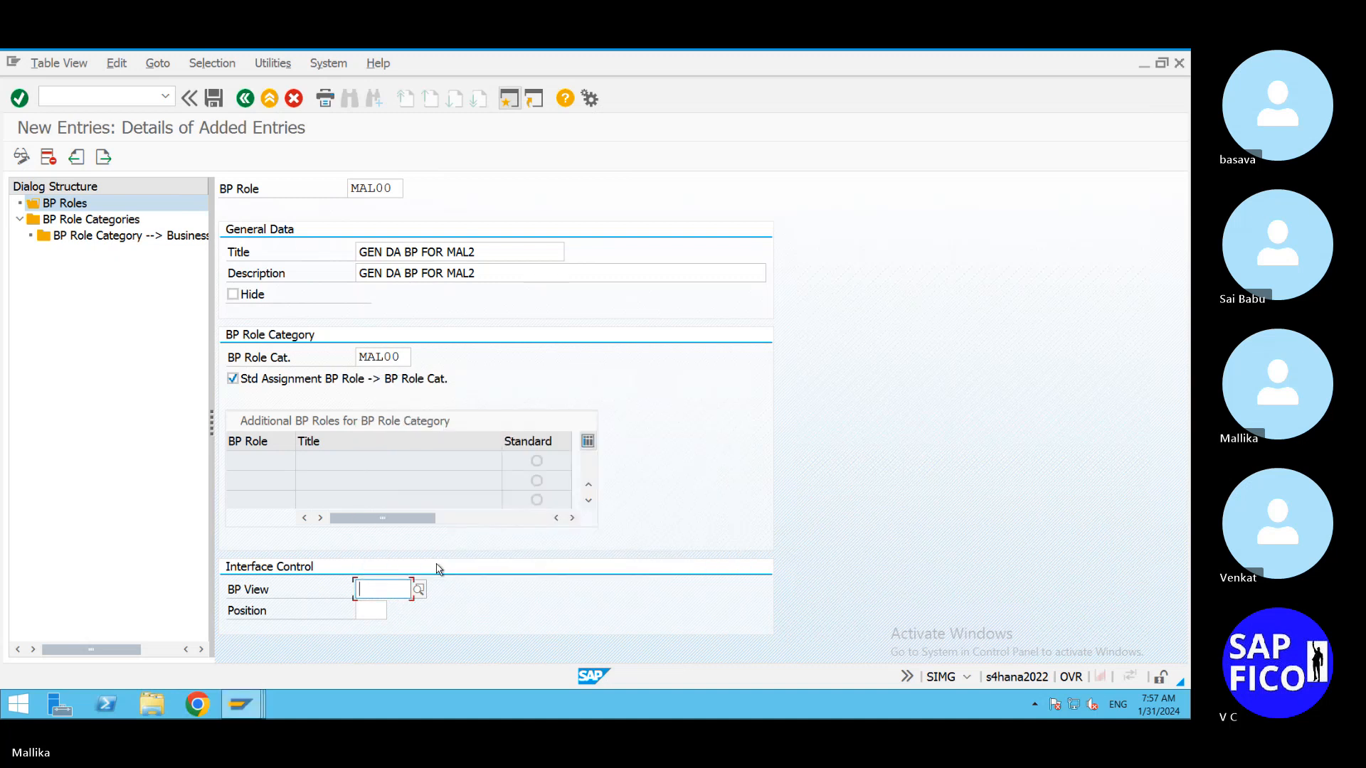
pyautogui.click(232, 380)
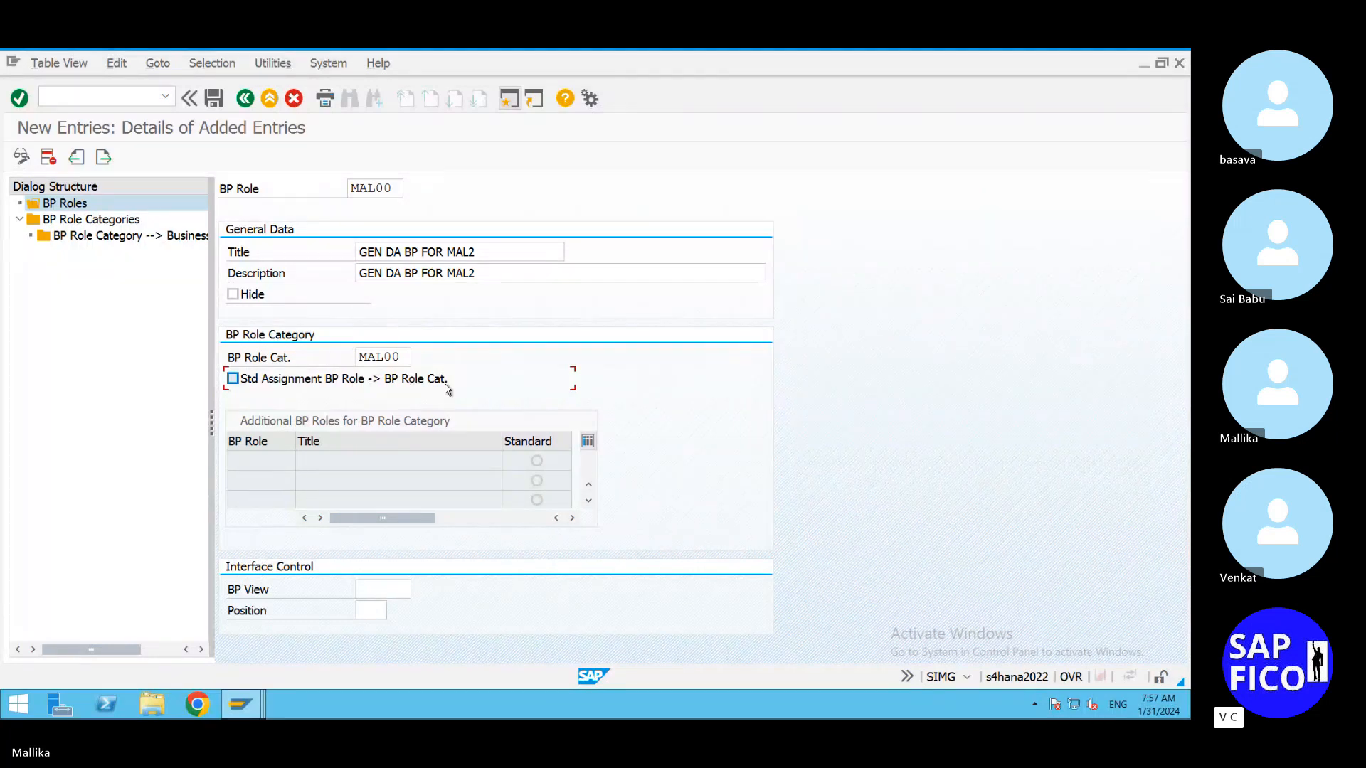
pyautogui.click(377, 591)
pyautogui.write('MA')
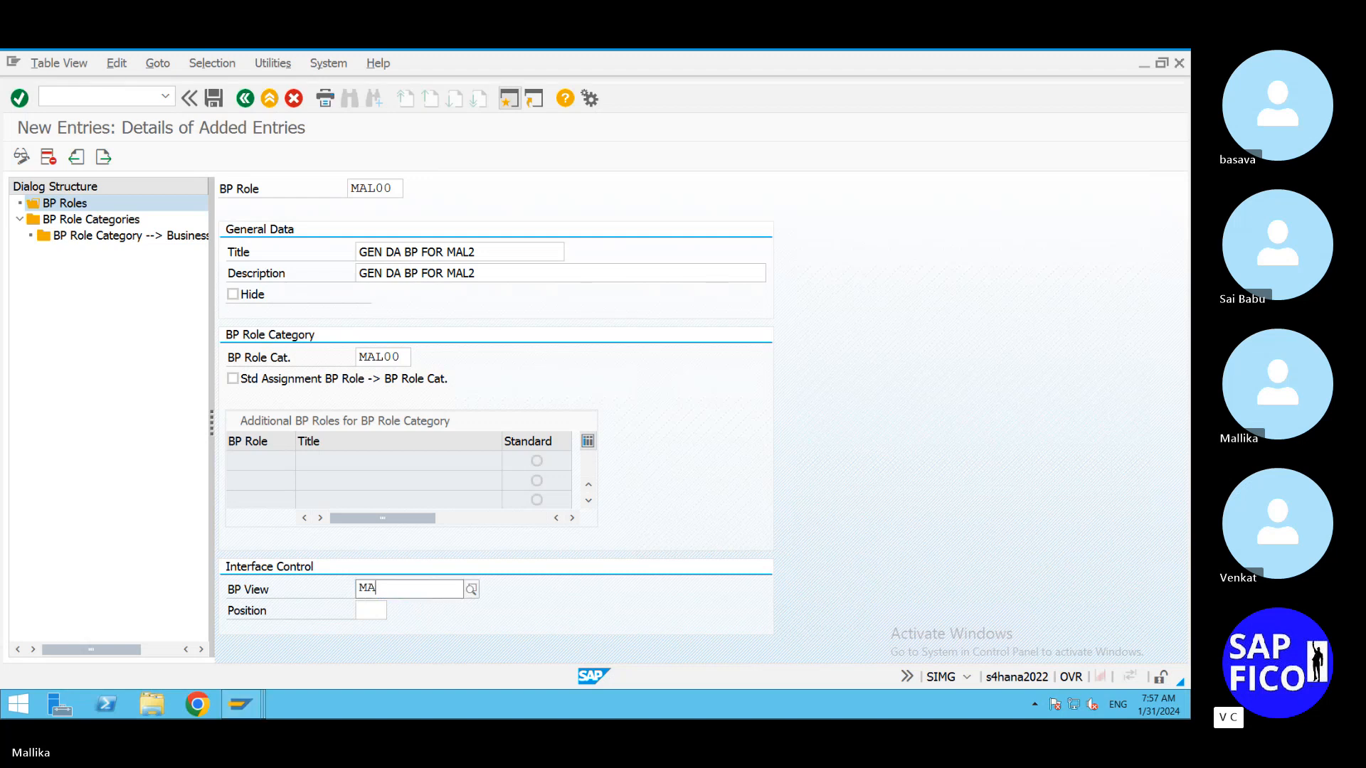
pyautogui.write('L00')
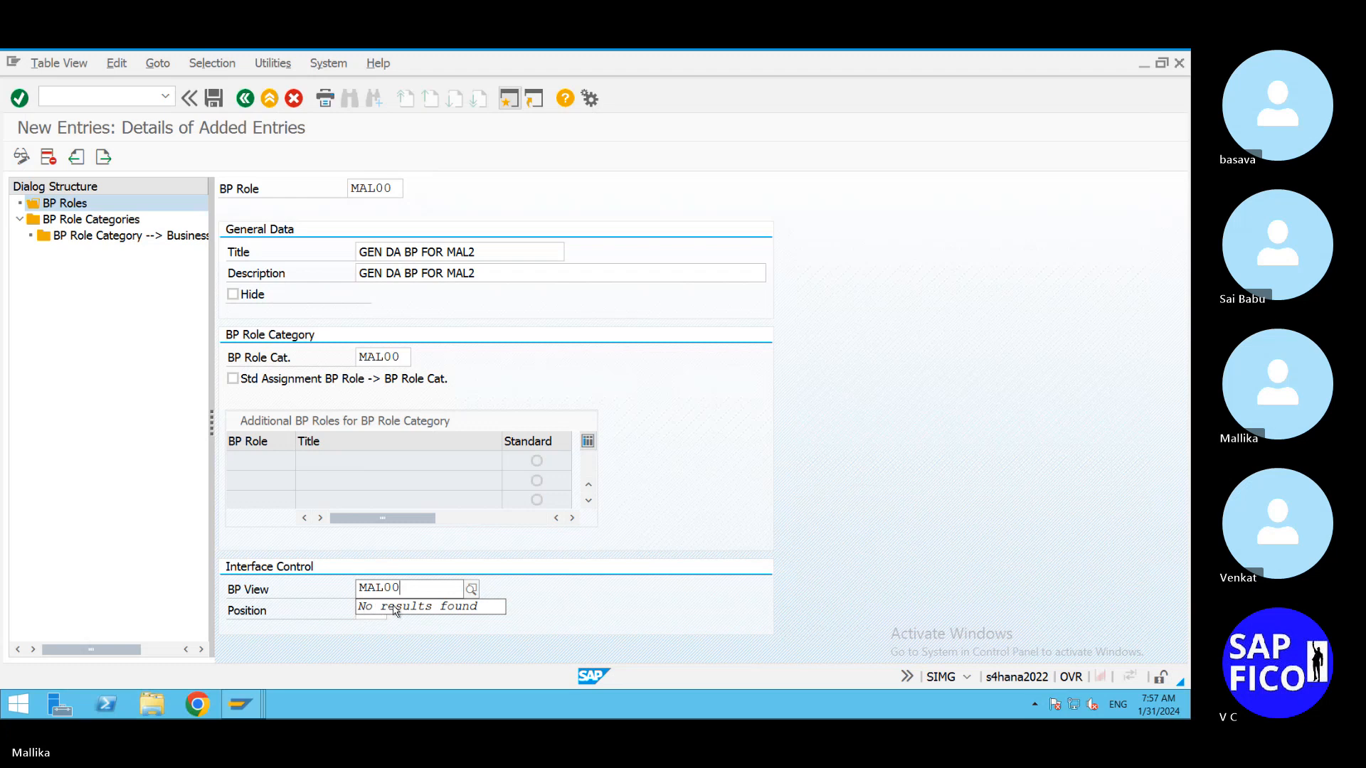
pyautogui.click(584, 612)
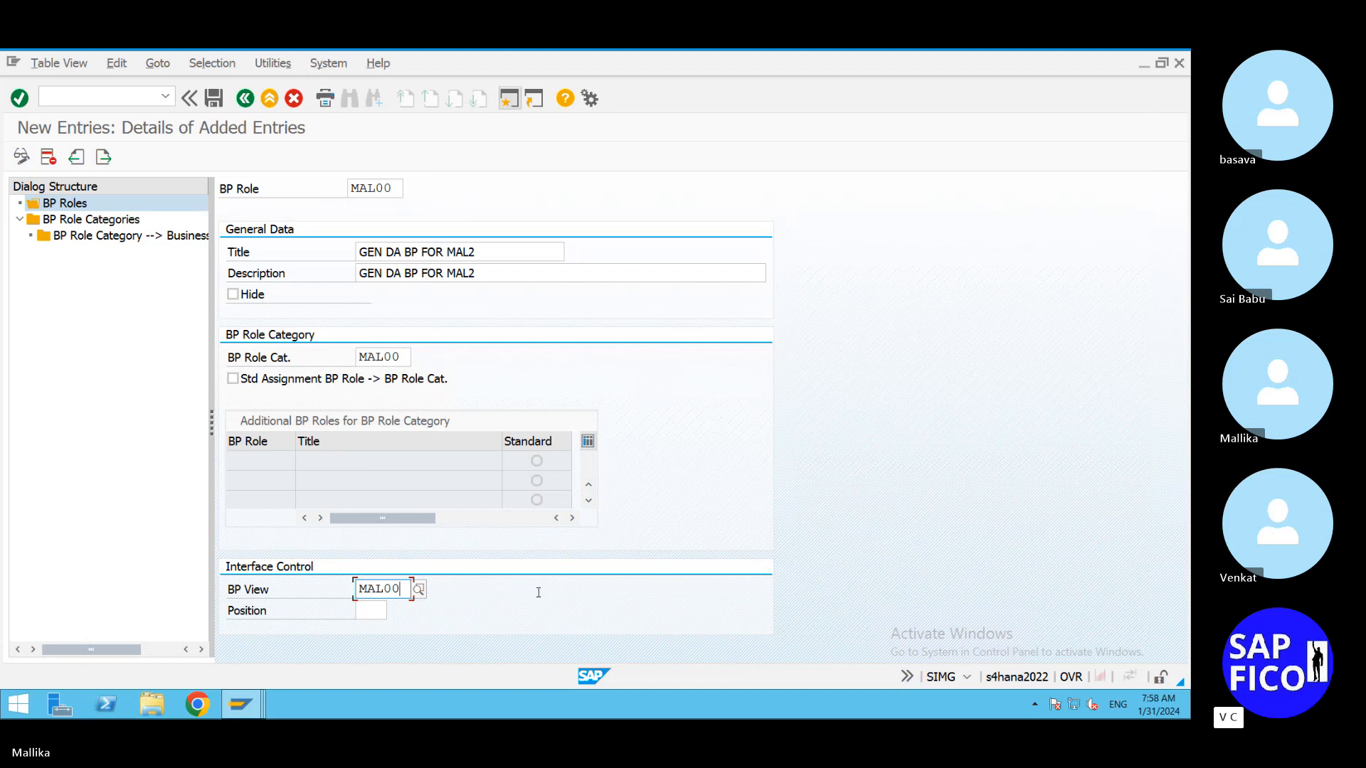
pyautogui.doubleClick(401, 590)
pyautogui.press('BackSpace')
pyautogui.click(515, 596)
# Step: Set the BP view of role MAL00 to FLVN00 and save the role
pyautogui.click(371, 593)
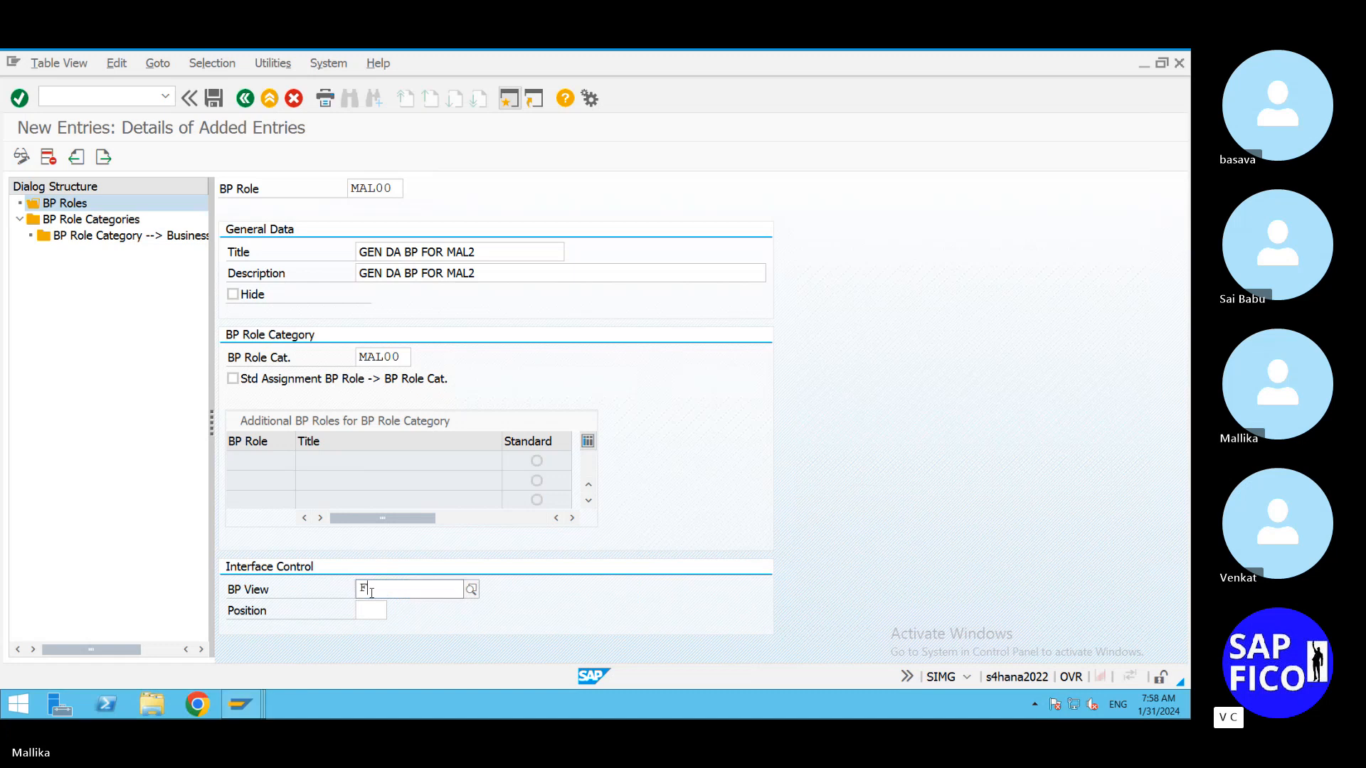
pyautogui.write('FLVN')
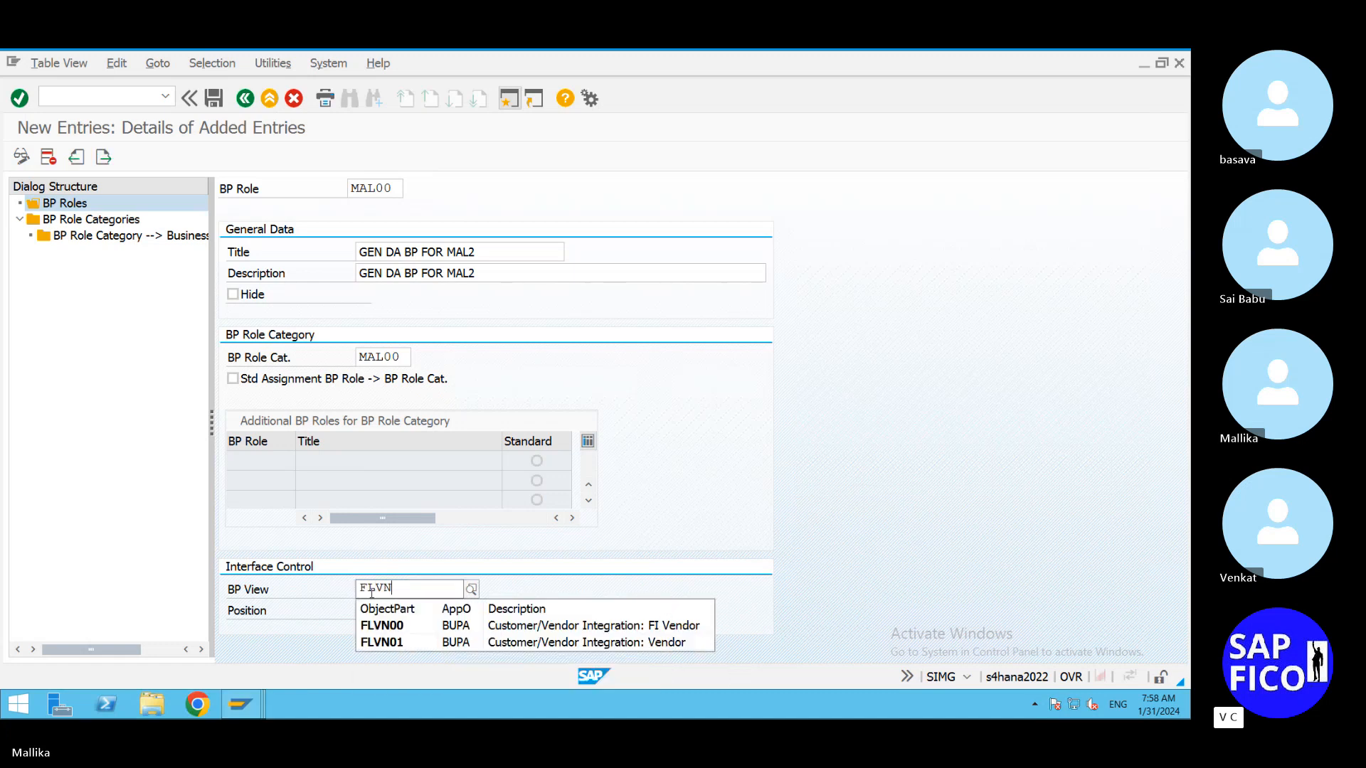
pyautogui.write('0')
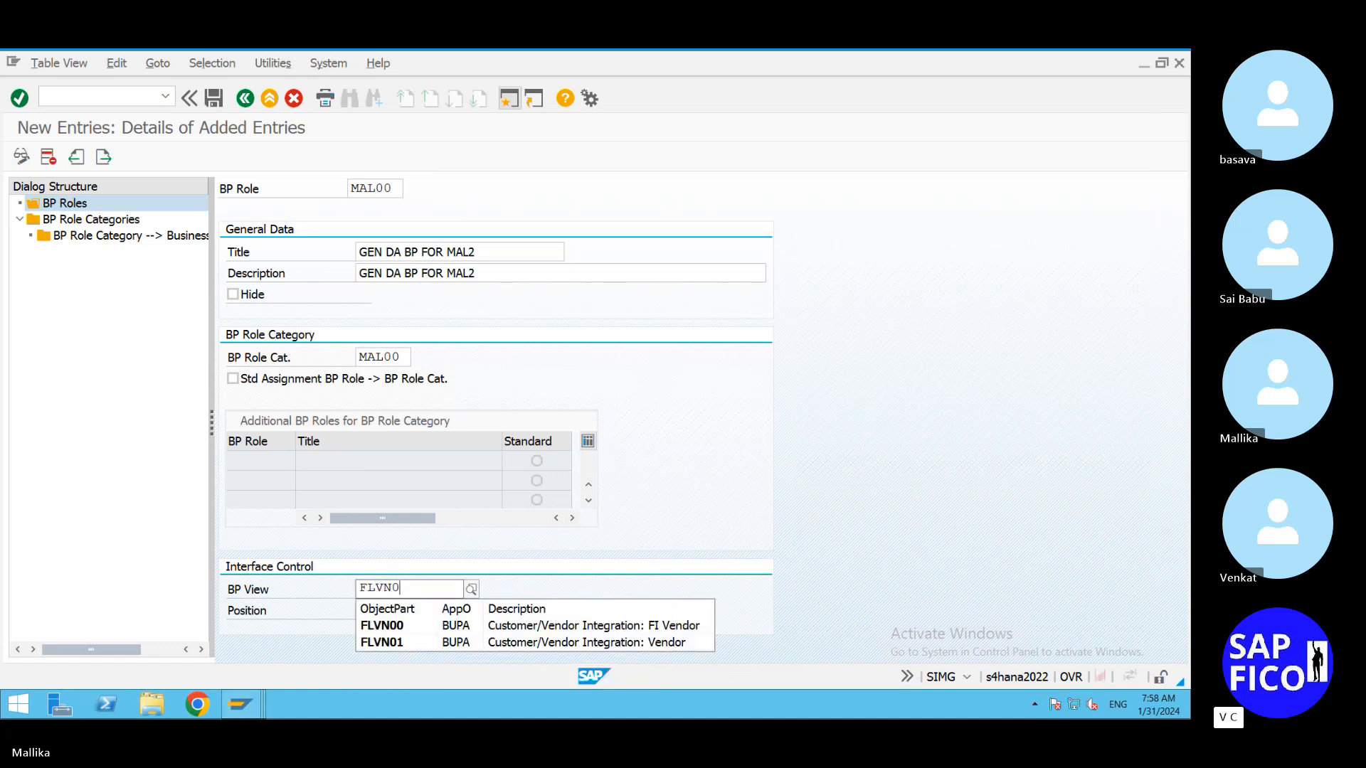
pyautogui.click(439, 629)
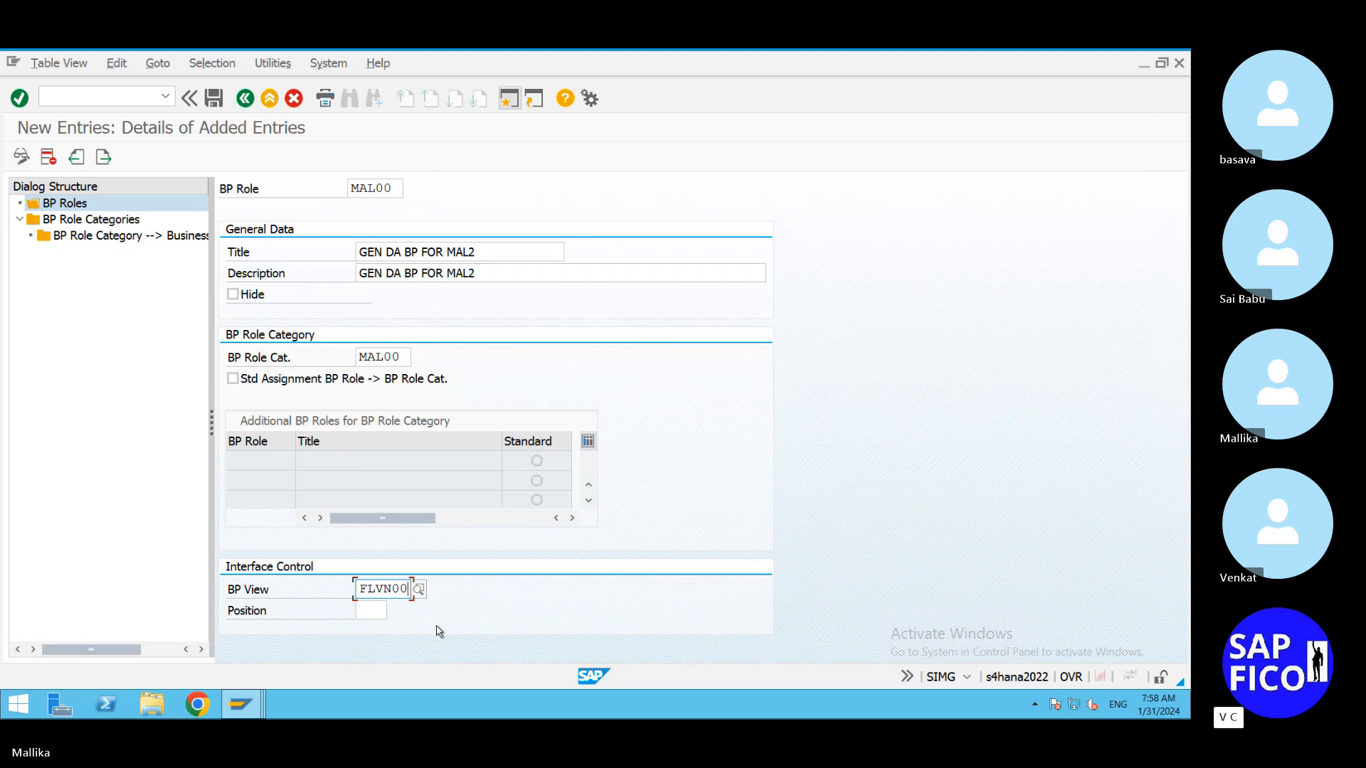
pyautogui.press('Return')
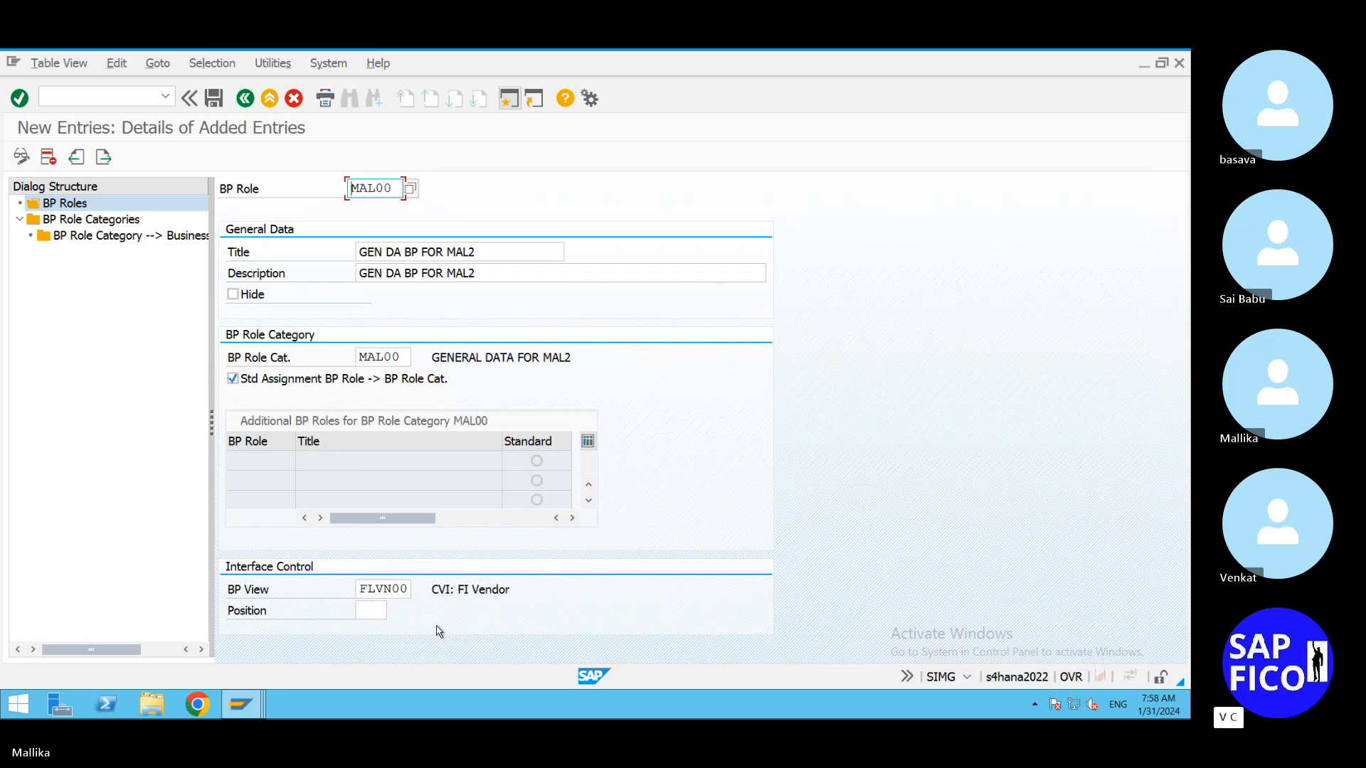
pyautogui.click(213, 100)
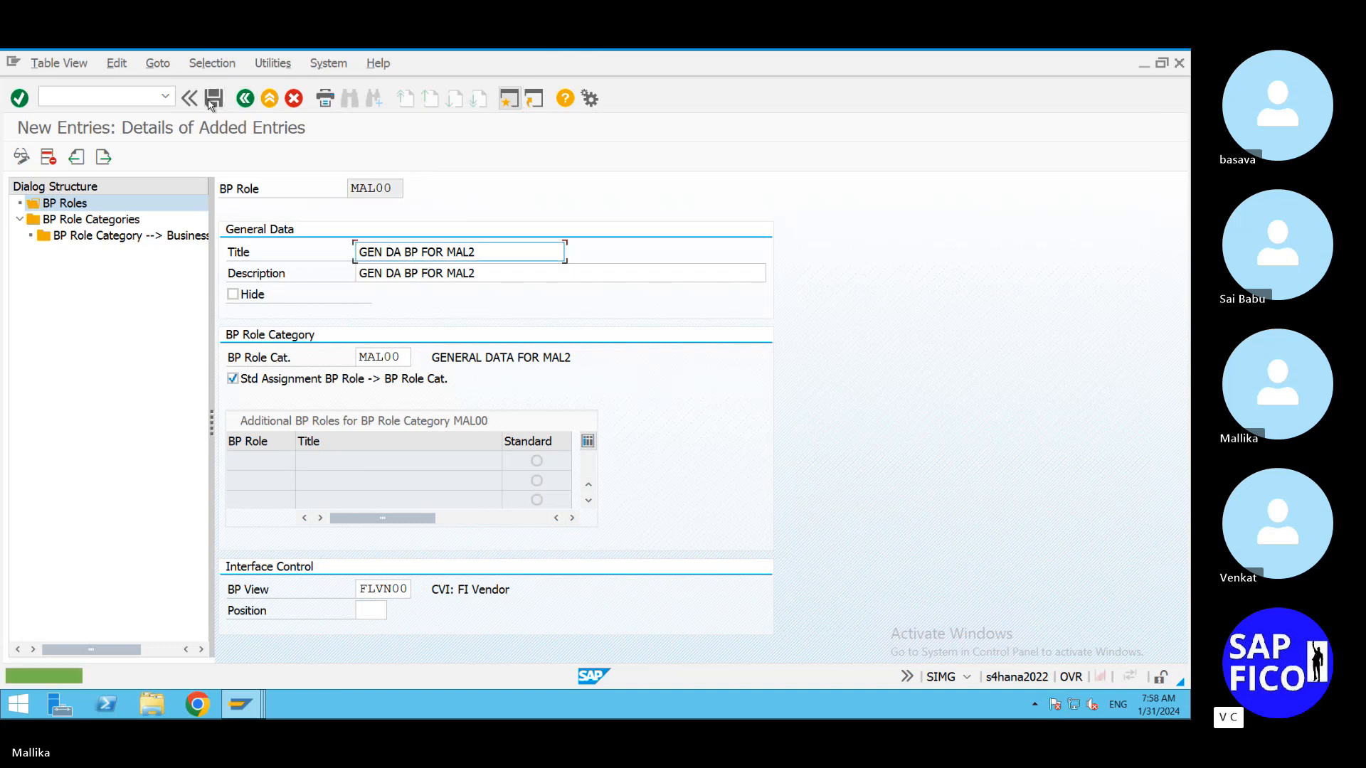
pyautogui.click(247, 101)
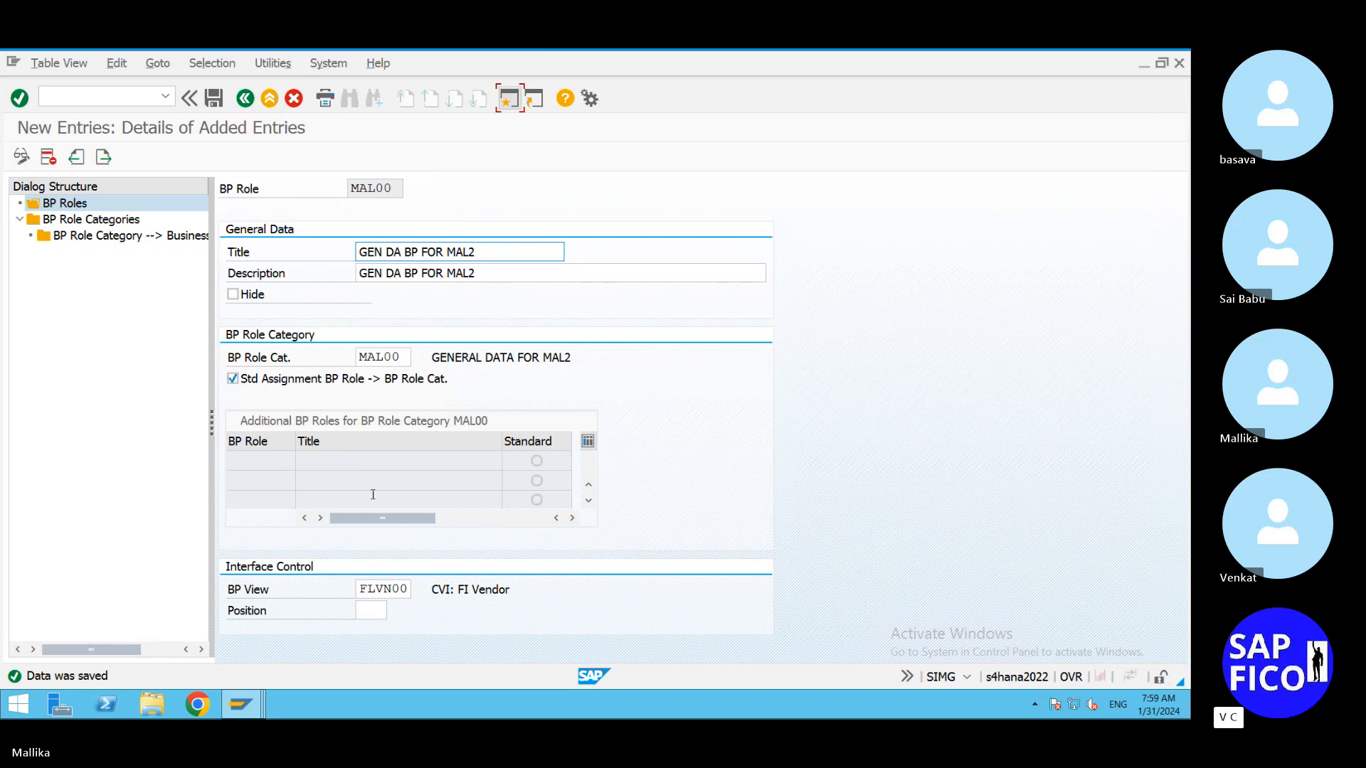
# Step: Clear the BP view of role MAL00 and choose FLVN00 again
pyautogui.click(411, 586)
pyautogui.press('BackSpace')
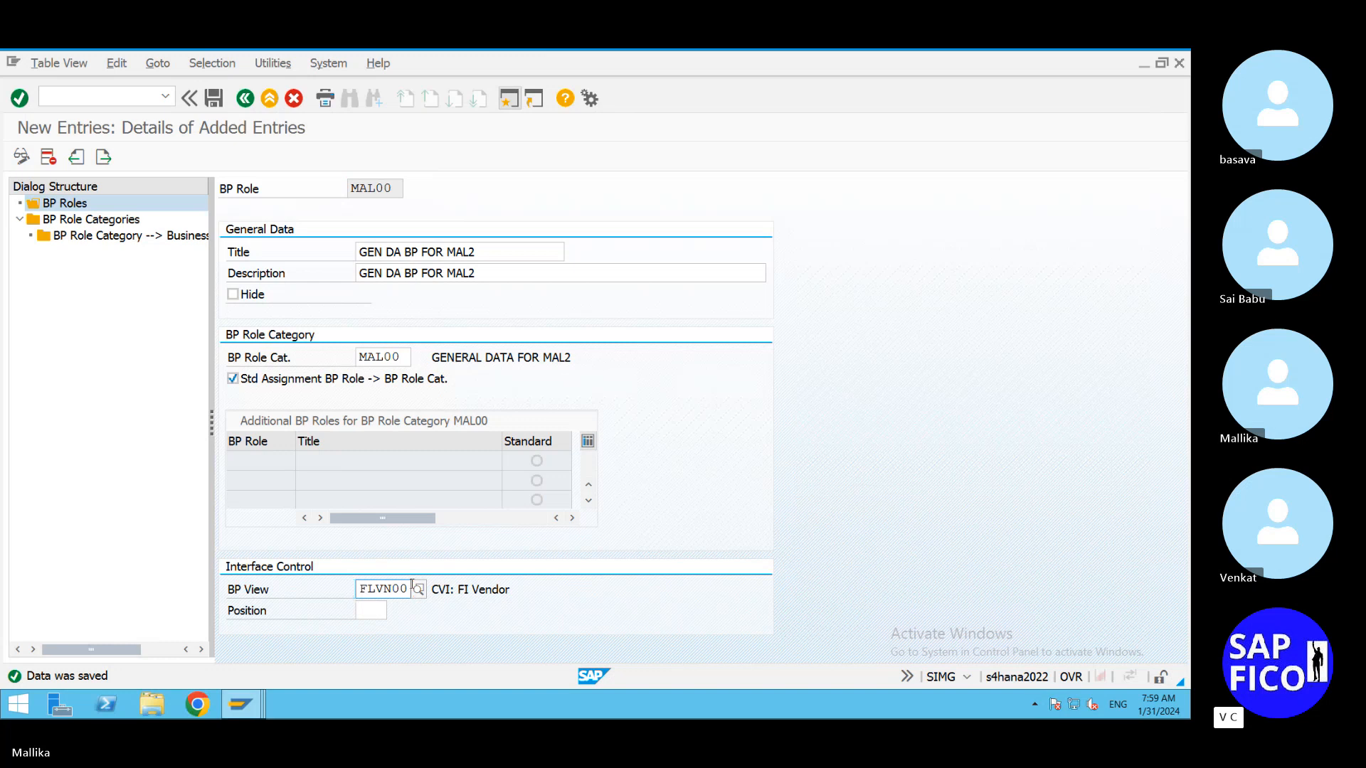
pyautogui.press('BackSpace')
pyautogui.press('BackSpace')
pyautogui.press('BackSpace')
pyautogui.press('BackSpace')
pyautogui.press('BackSpace')
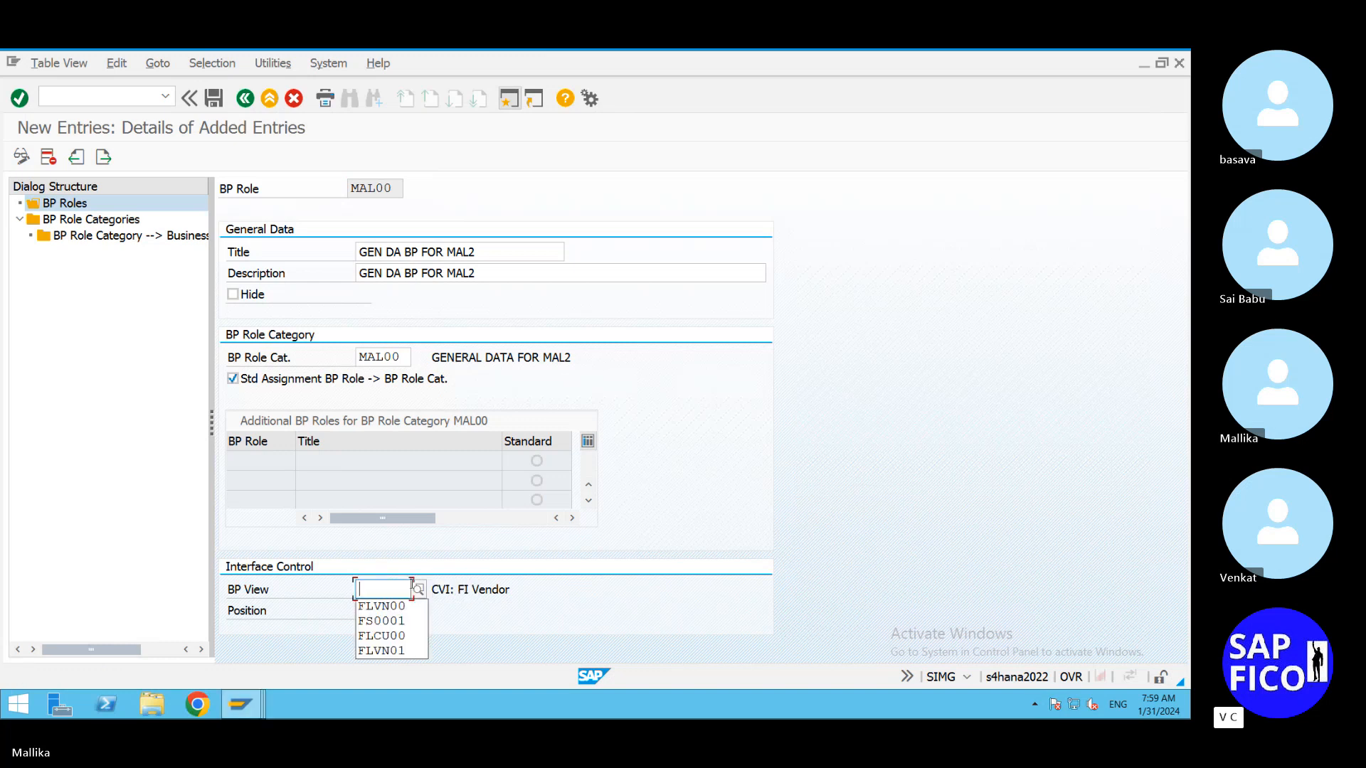
pyautogui.click(407, 609)
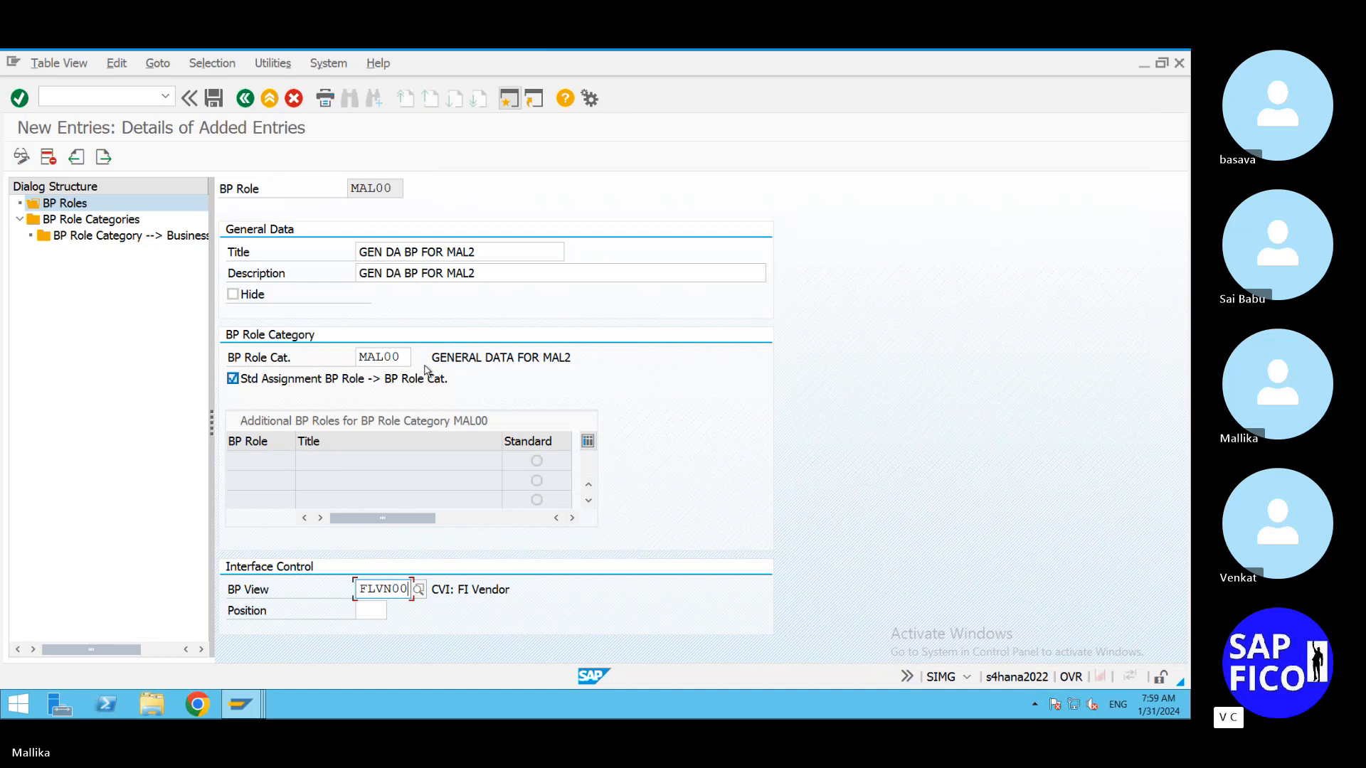
# Step: Change the BP role category of role MAL00 to FLVN00
pyautogui.click(405, 349)
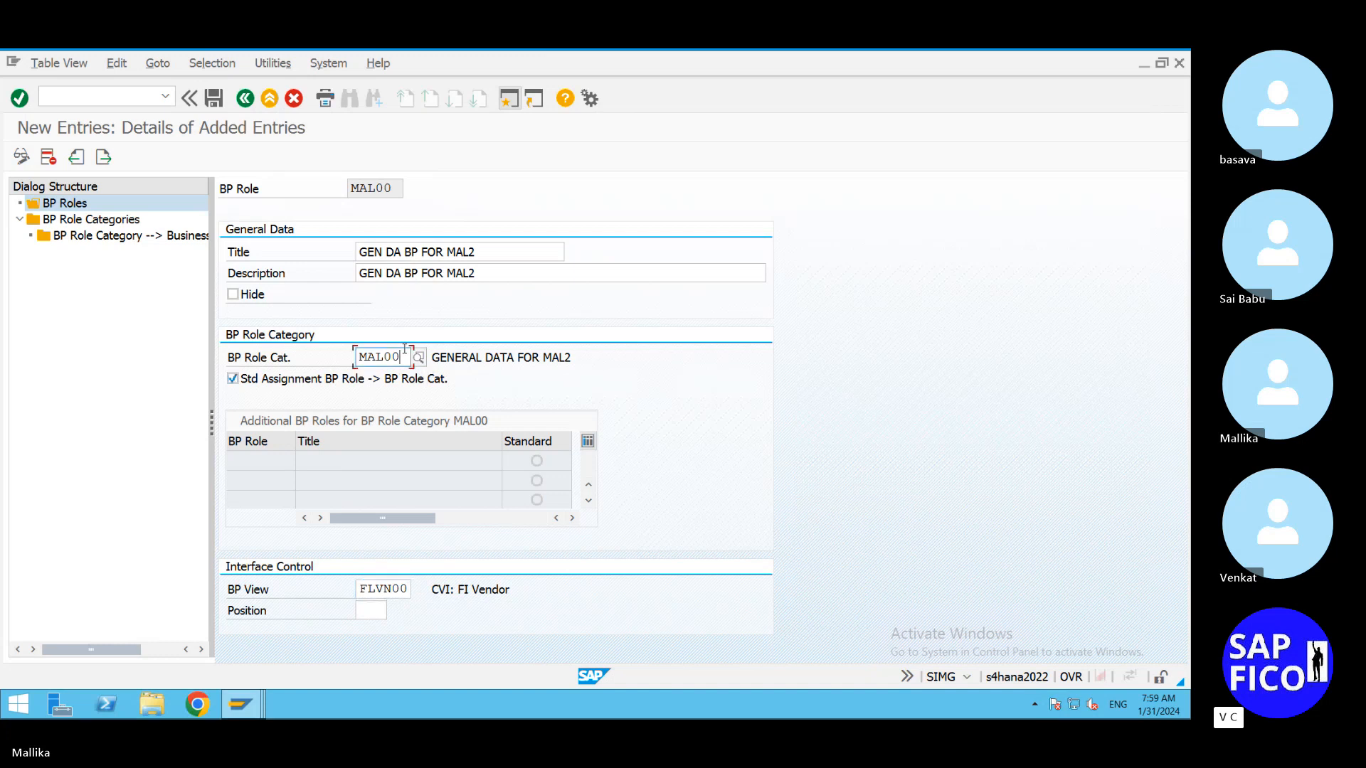
pyautogui.press('BackSpace')
pyautogui.press('BackSpace')
pyautogui.press('BackSpace')
pyautogui.press('BackSpace')
pyautogui.press('BackSpace')
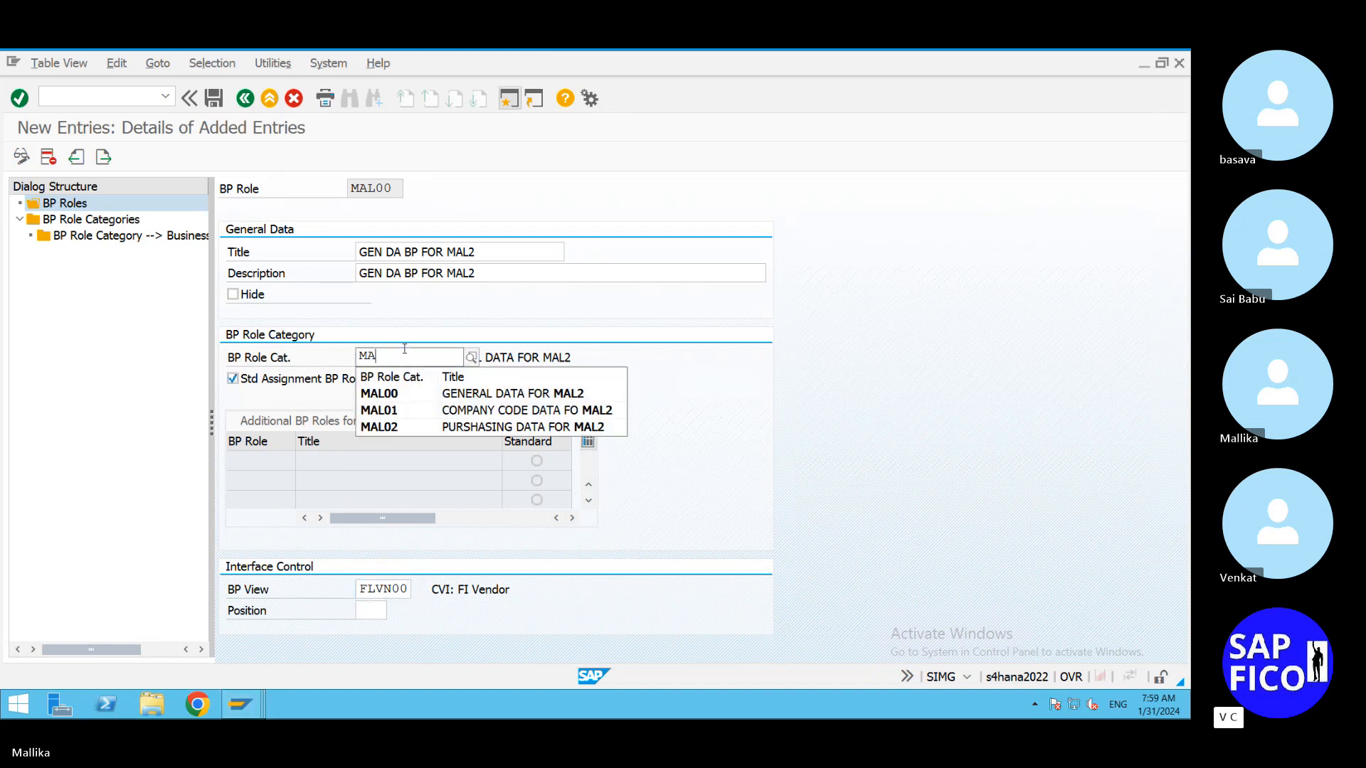
pyautogui.write('F')
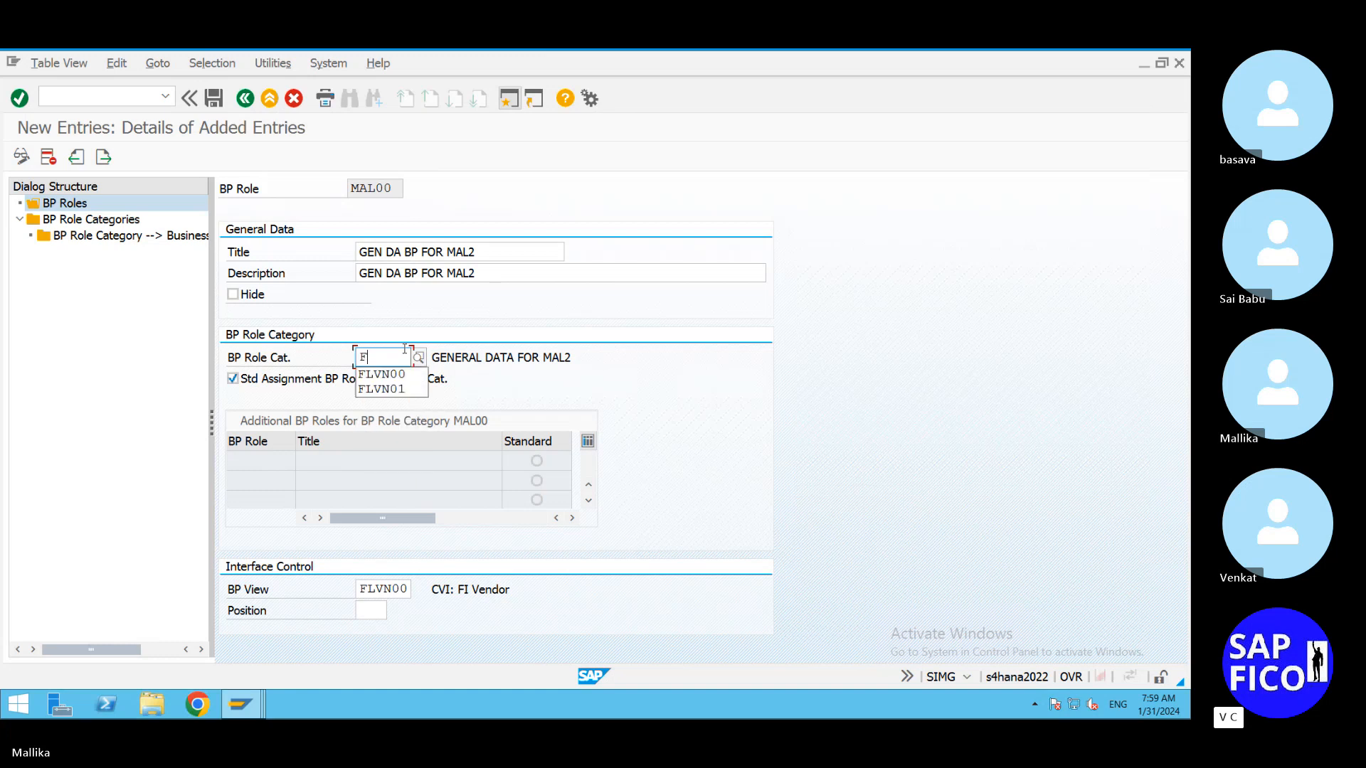
pyautogui.write('LVN00')
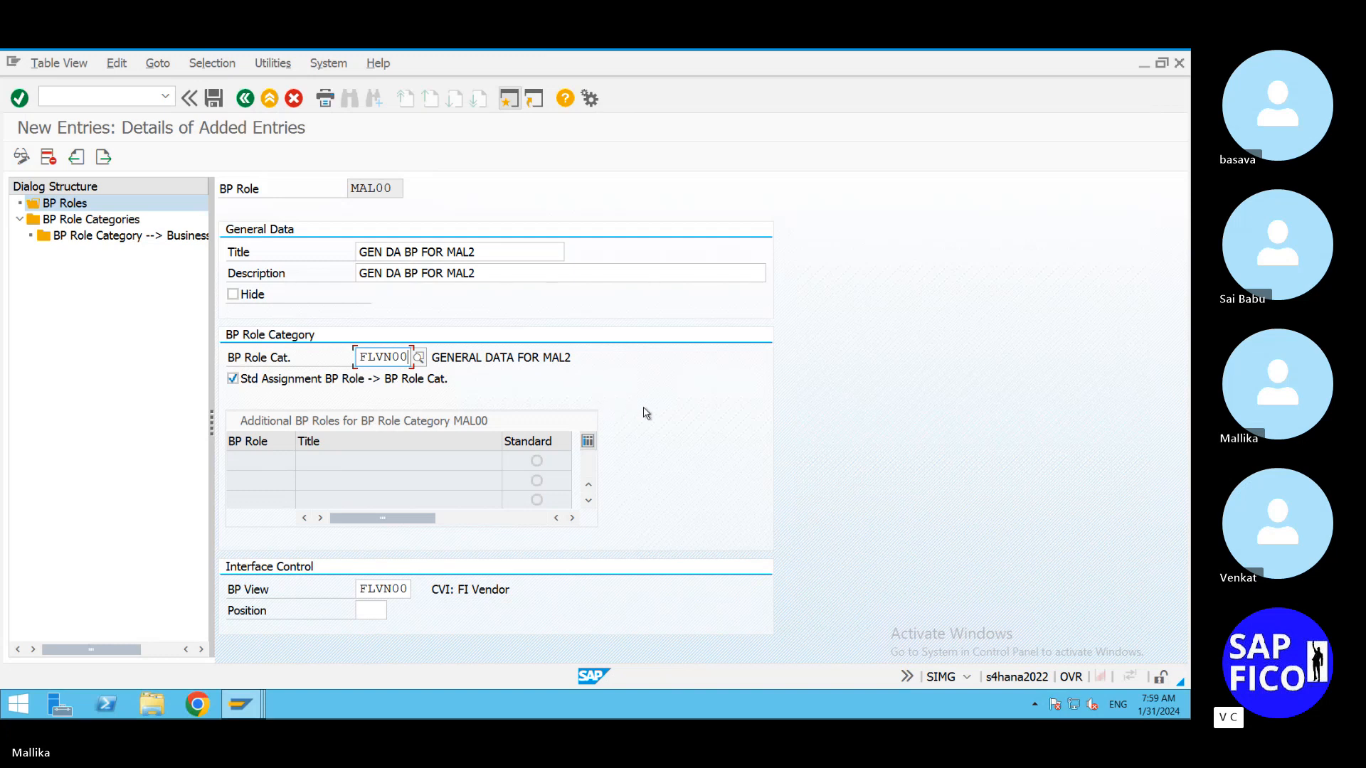
pyautogui.press('Return')
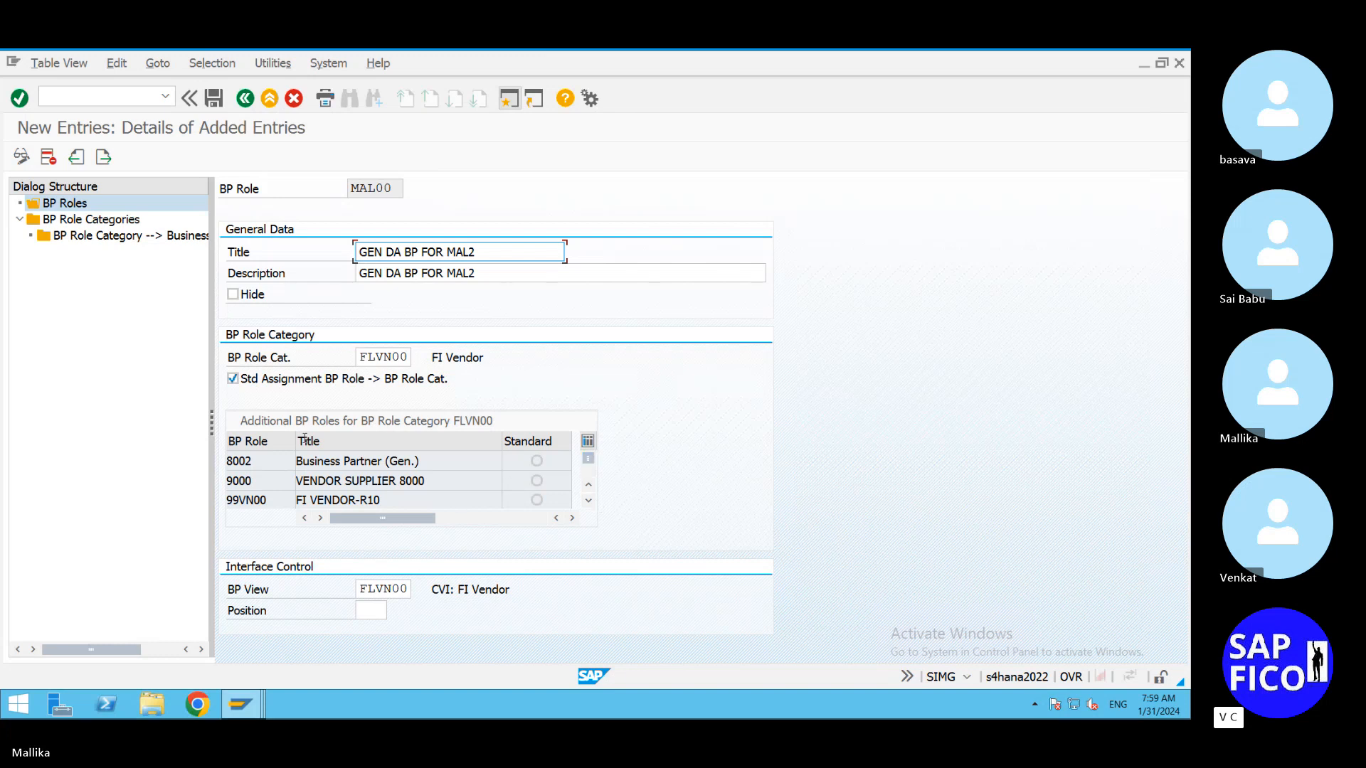
# Step: Switch the standard assignment to category FLVN00 off and back on, and save role MAL00
pyautogui.click(232, 379)
pyautogui.click(233, 379)
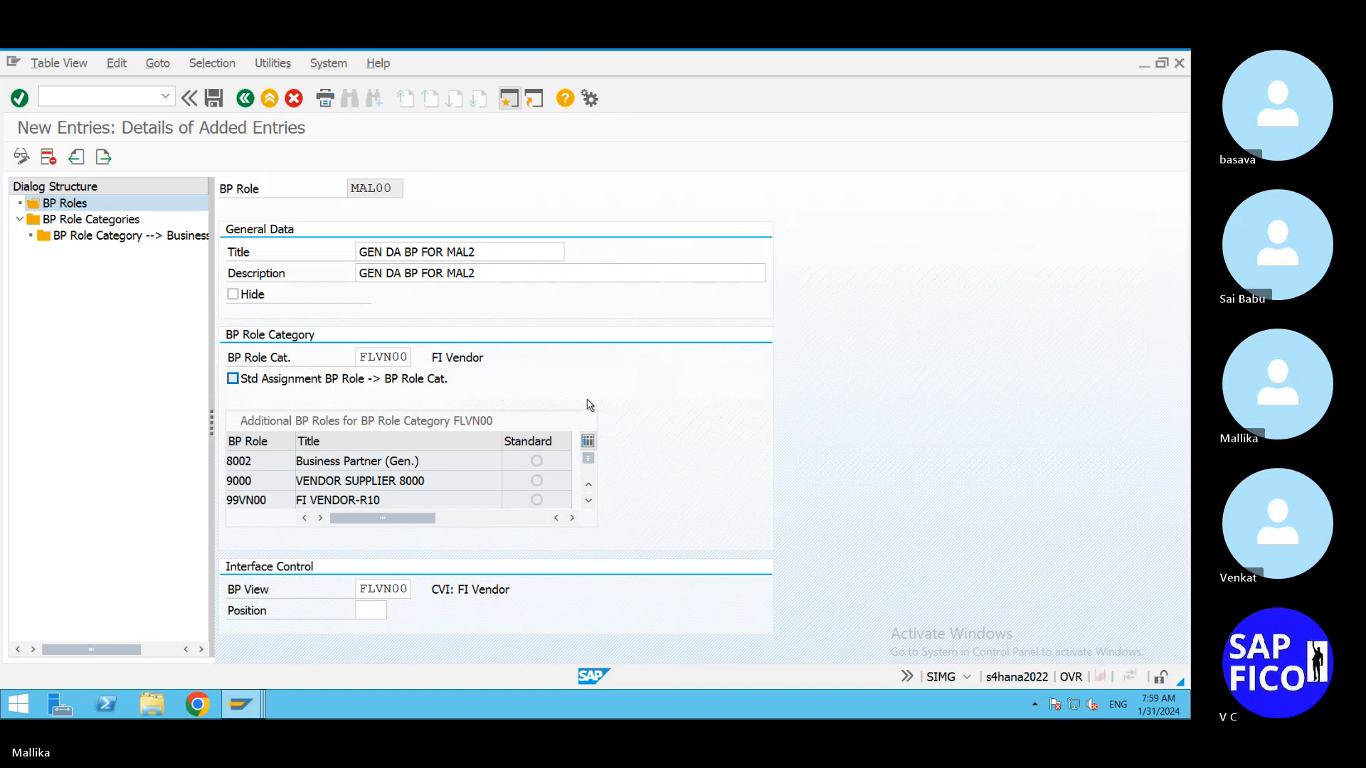
pyautogui.press('Return')
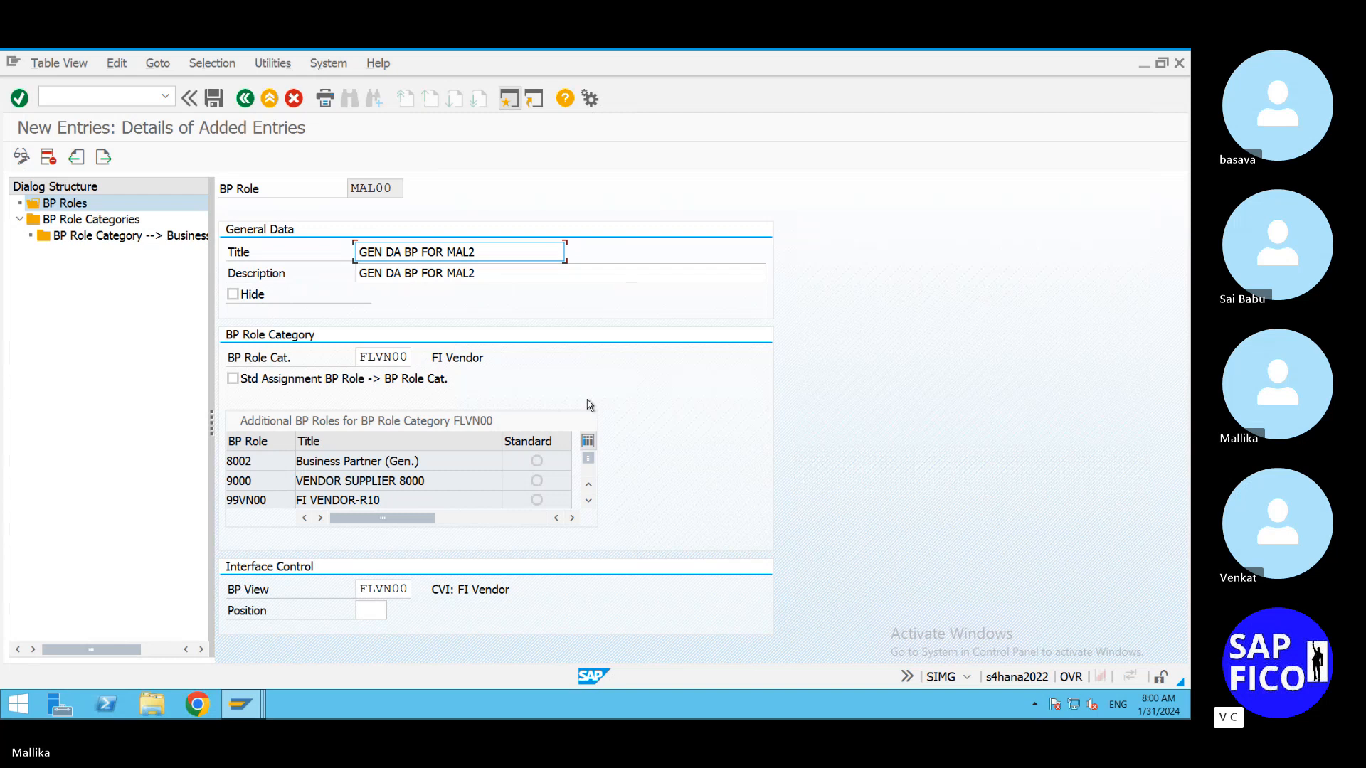
pyautogui.click(233, 379)
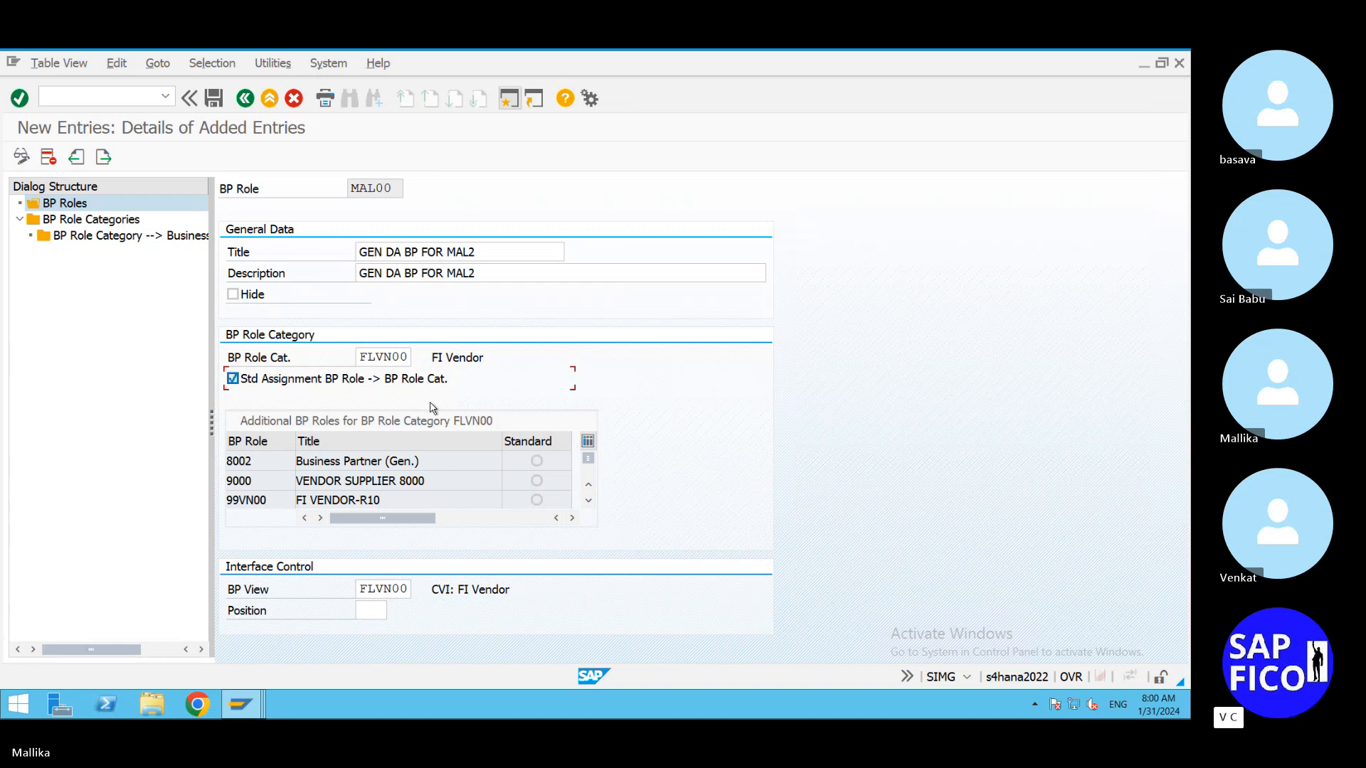
pyautogui.click(218, 103)
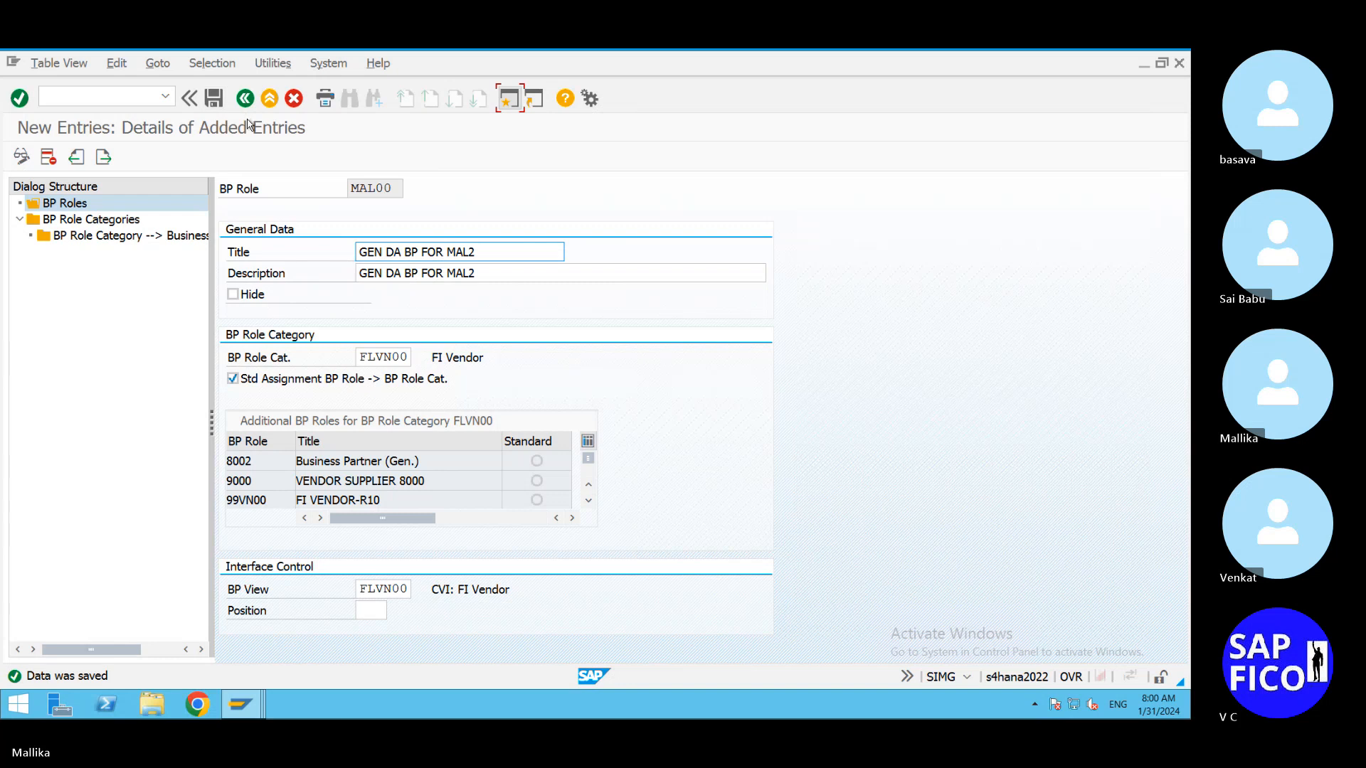
pyautogui.click(244, 101)
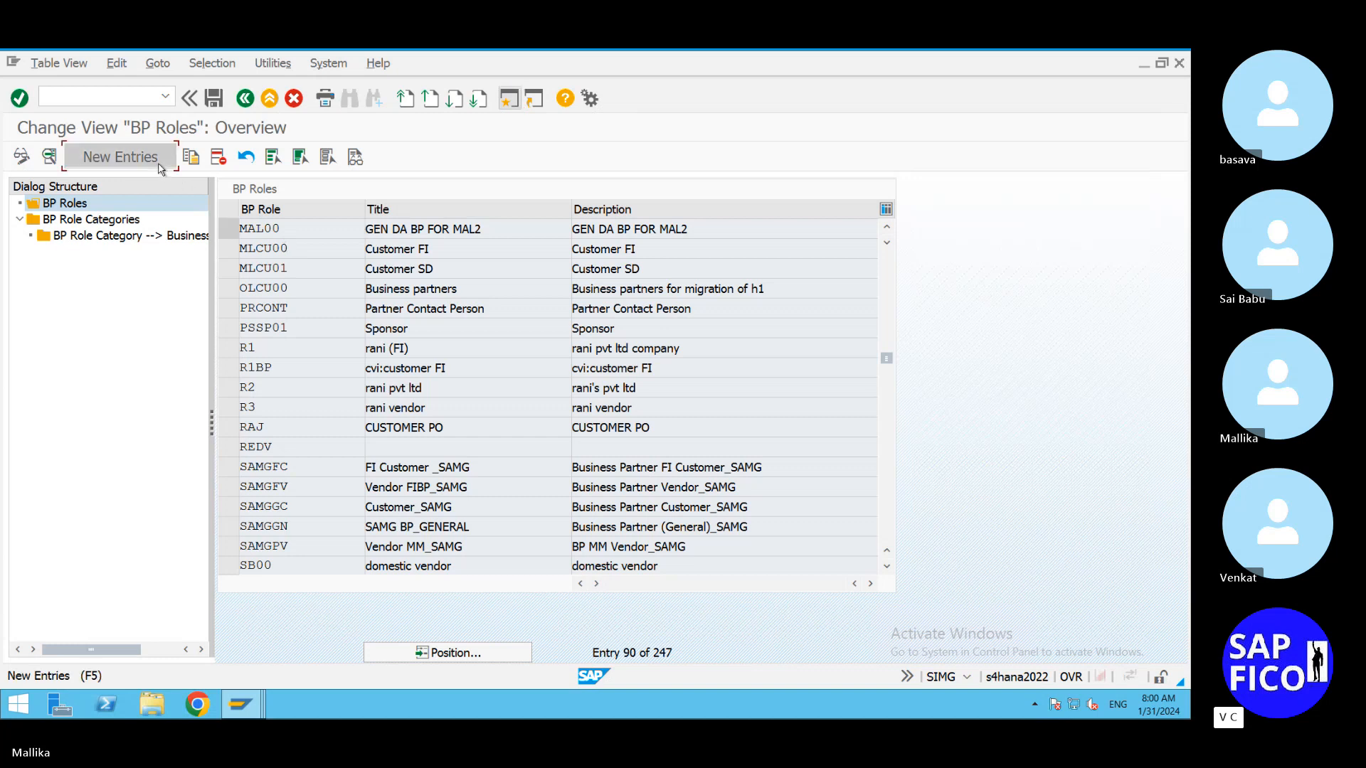
# Step: Create a new BP role entry with the key MAL01
pyautogui.click(120, 156)
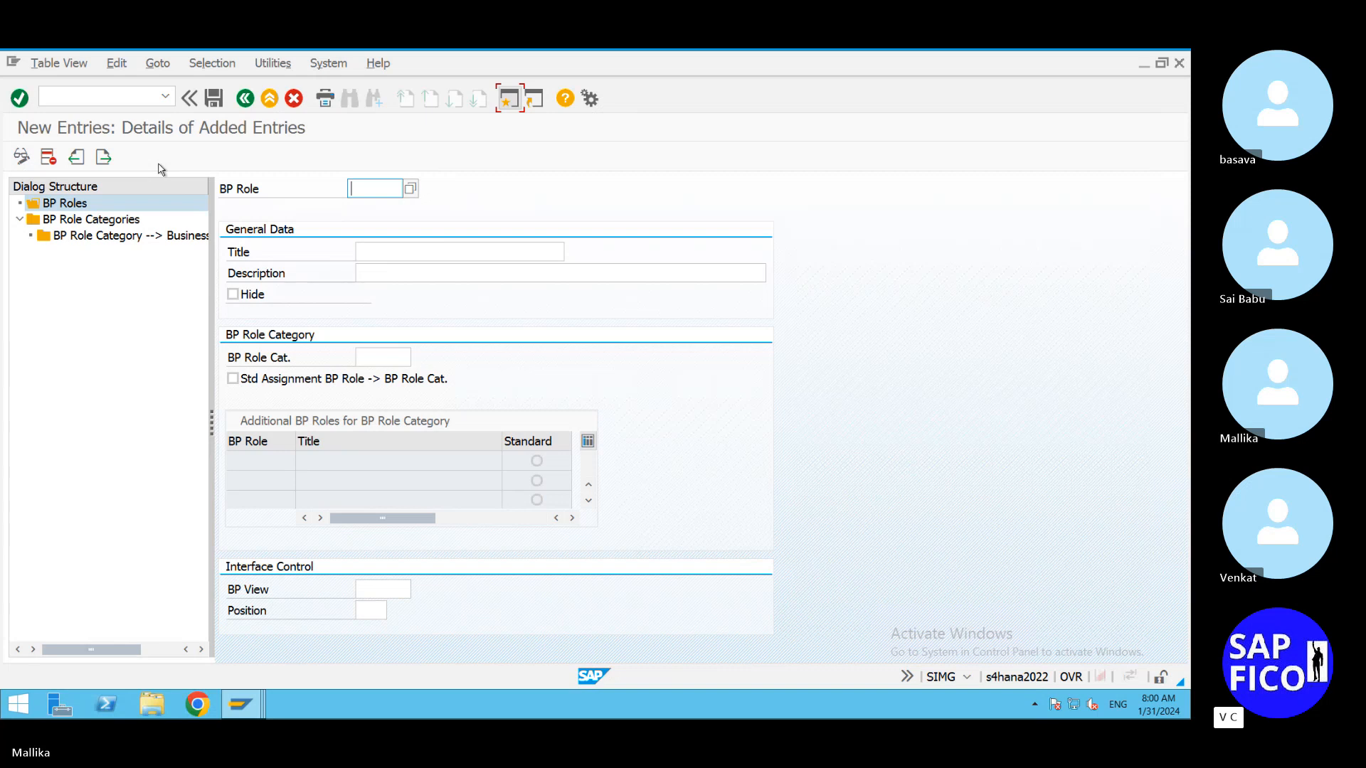
pyautogui.write('MAL')
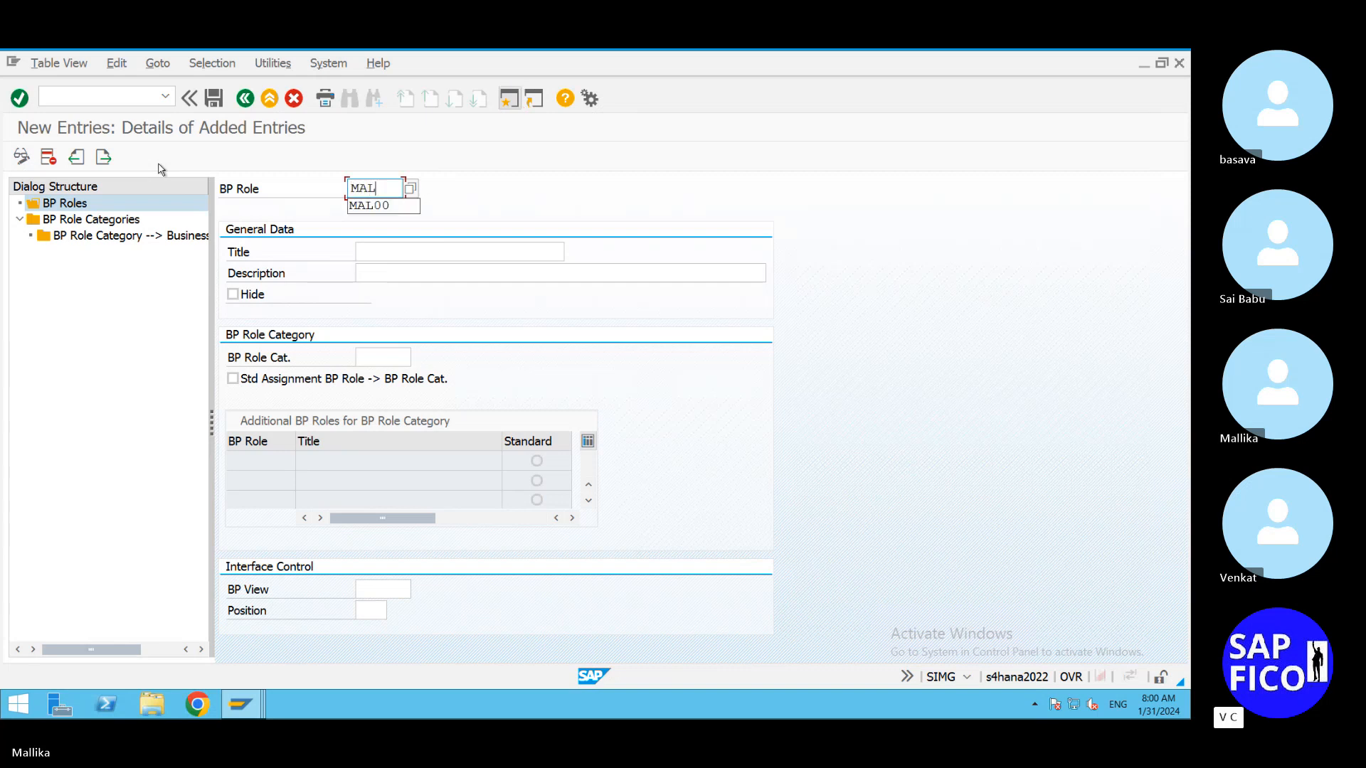
pyautogui.write('01')
pyautogui.click(380, 251)
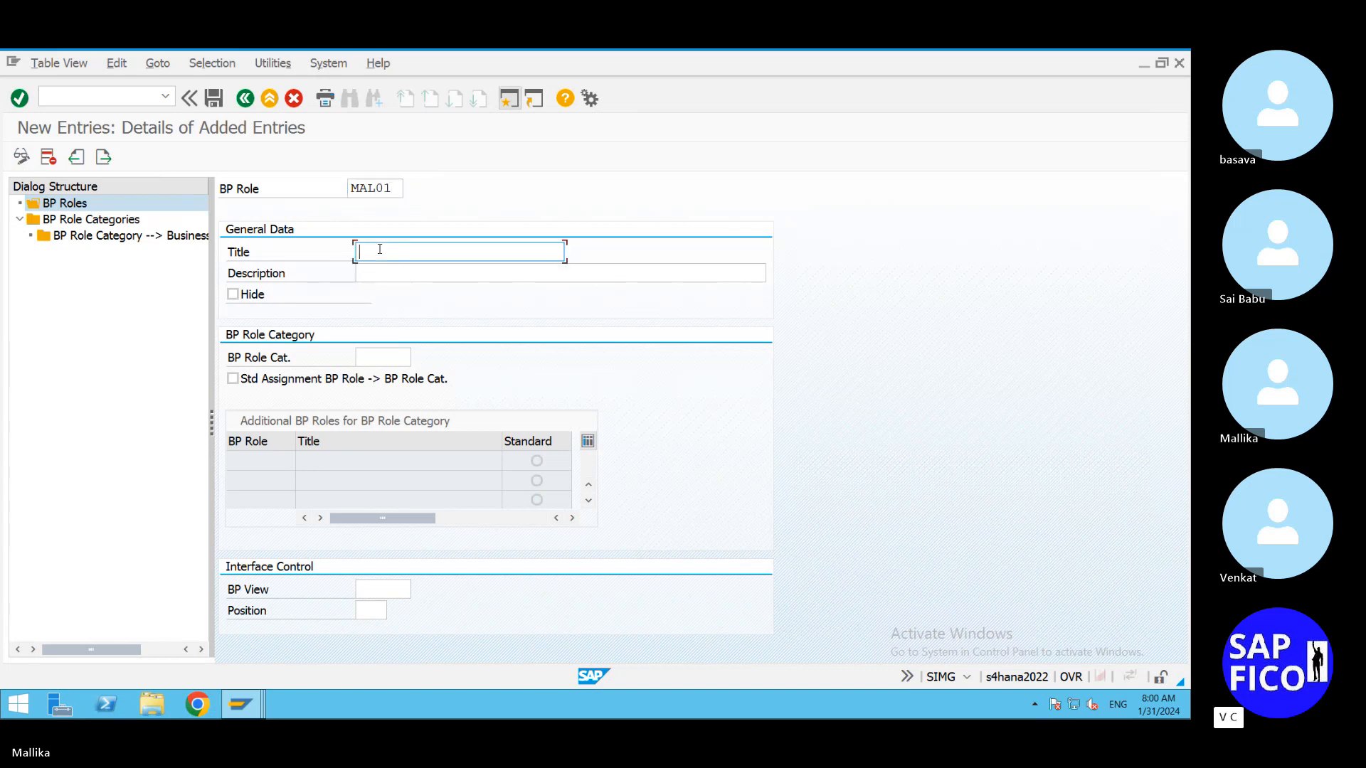
pyautogui.write('C')
pyautogui.click(407, 270)
pyautogui.press('BackSpace')
pyautogui.press('BackSpace')
pyautogui.press('BackSpace')
pyautogui.press('BackSpace')
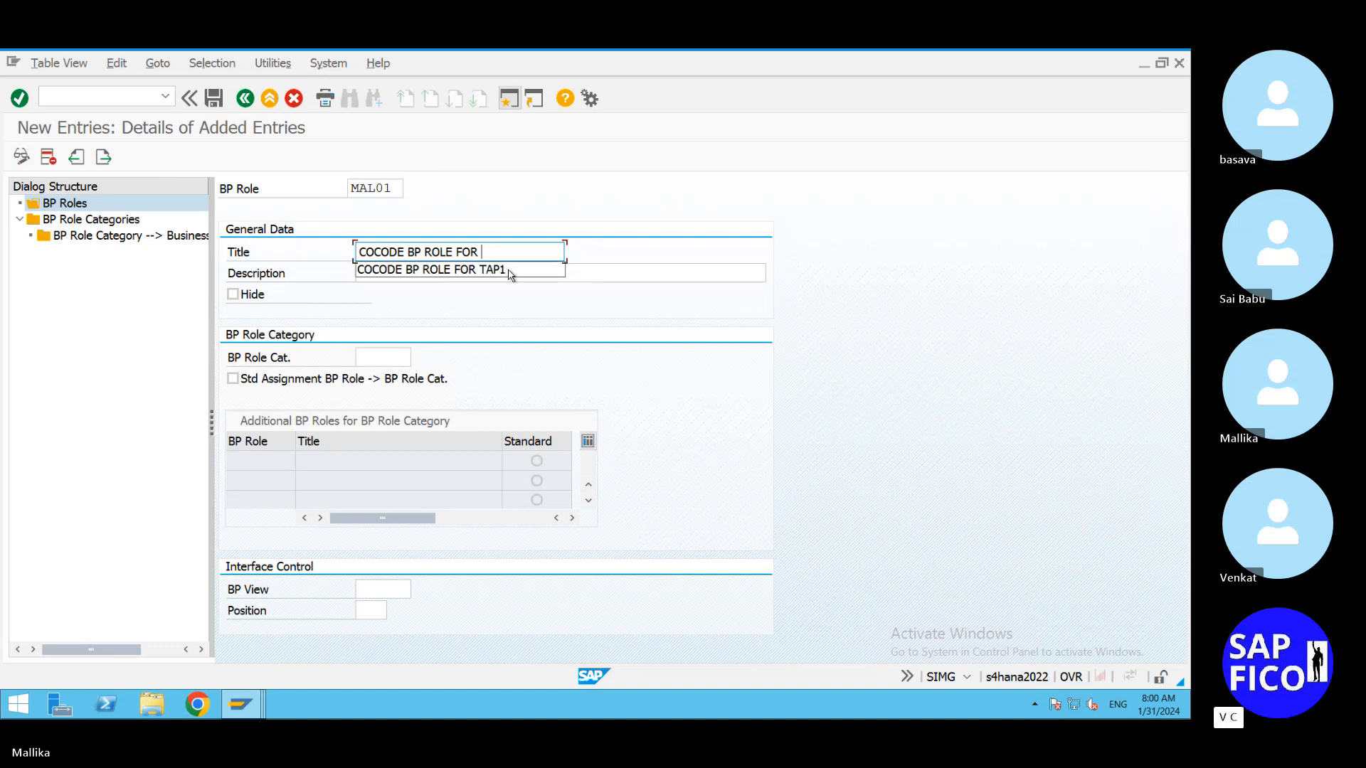
pyautogui.press('BackSpace')
pyautogui.press('BackSpace')
pyautogui.press('BackSpace')
pyautogui.press('BackSpace')
pyautogui.press('BackSpace')
pyautogui.press('BackSpace')
pyautogui.press('BackSpace')
pyautogui.press('BackSpace')
pyautogui.press('BackSpace')
pyautogui.press('BackSpace')
pyautogui.press('BackSpace')
pyautogui.press('BackSpace')
pyautogui.press('BackSpace')
pyautogui.press('BackSpace')
pyautogui.press('BackSpace')
pyautogui.press('BackSpace')
pyautogui.press('BackSpace')
pyautogui.press('BackSpace')
pyautogui.press('BackSpace')
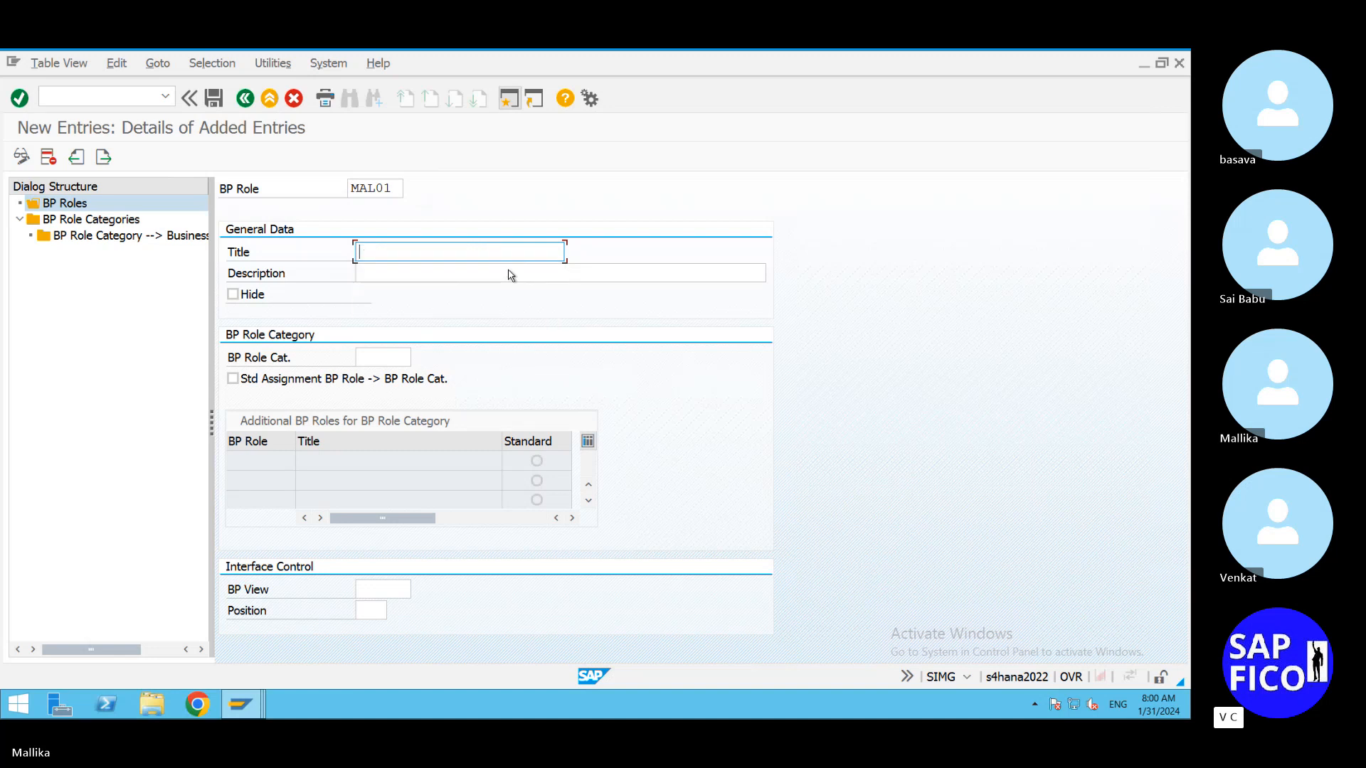
# Step: Enter COMPANY CODE DATA FOR MAL as the title of role MAL01
pyautogui.click(416, 256)
pyautogui.write('CO')
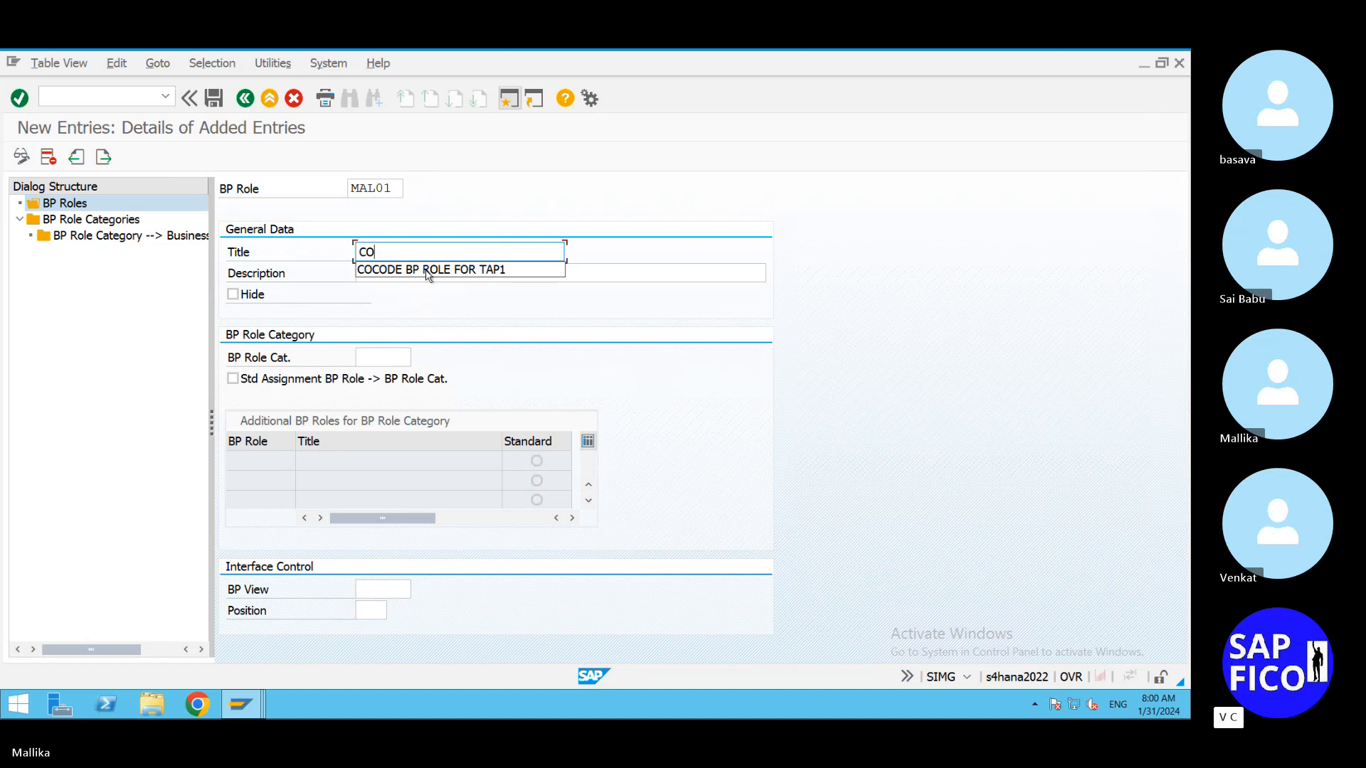
pyautogui.write('MPANY CO')
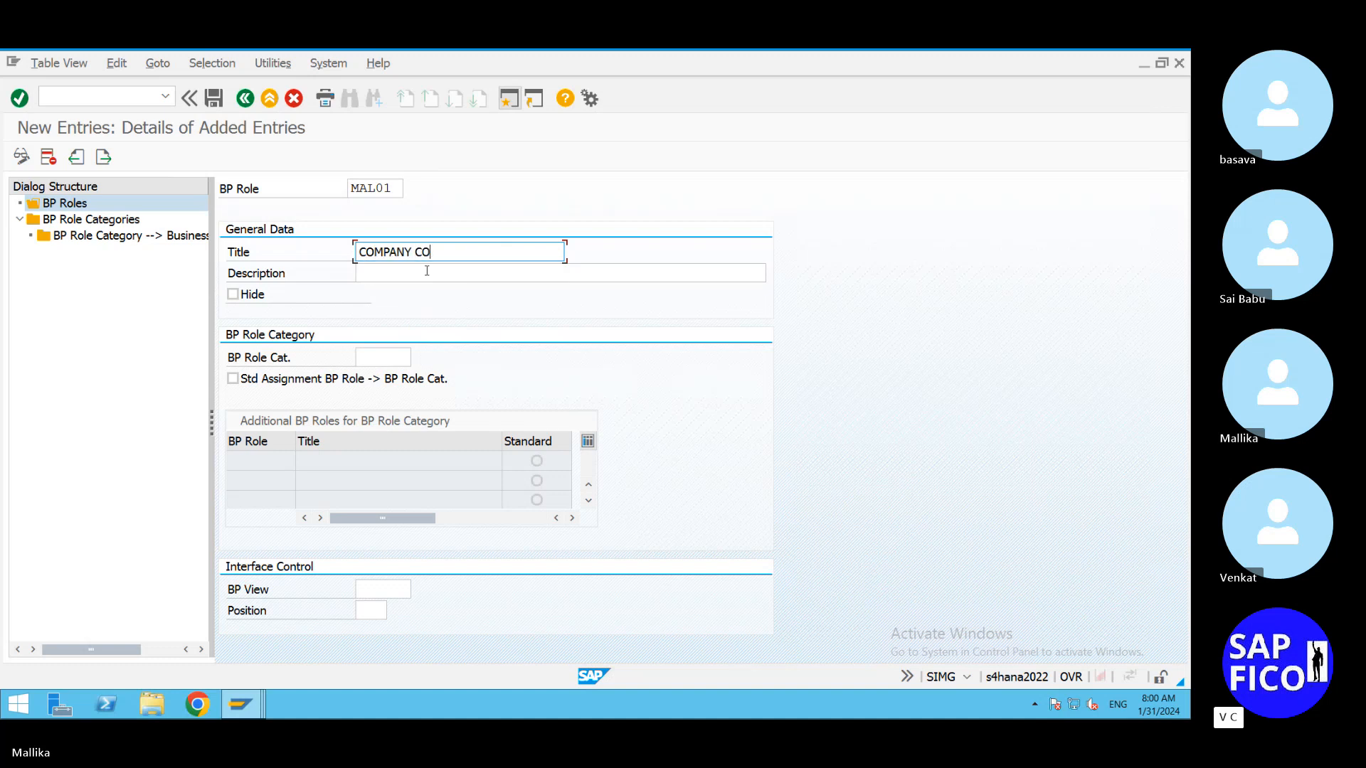
pyautogui.write('DE DATA FOR ')
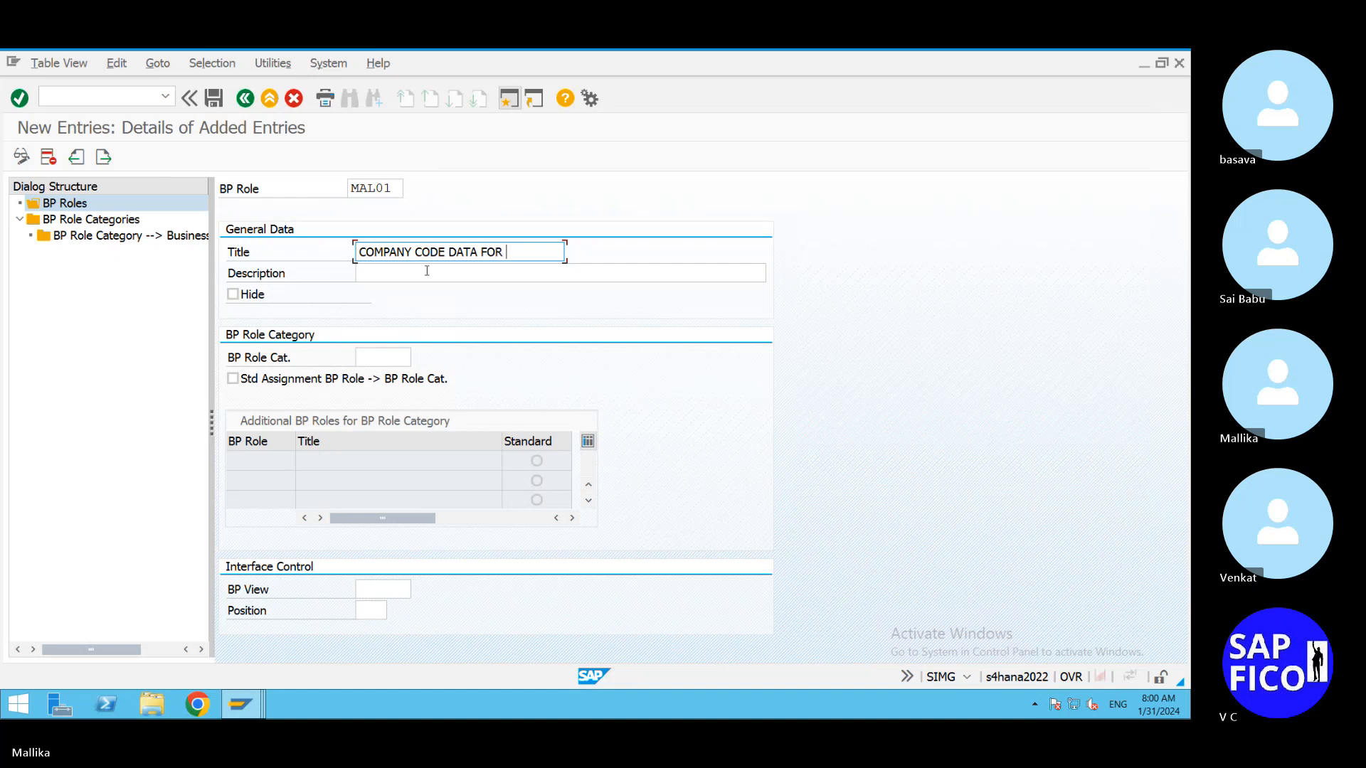
pyautogui.write('MAL')
pyautogui.click(476, 254)
pyautogui.press('Delete')
pyautogui.write('FOR MAL')
# Step: Copy the title COMPANY CODE DATA FOR MAL into the description of role MAL01
pyautogui.click(498, 255)
pyautogui.hotkey('ctrl', 'a')
pyautogui.hotkey('ctrl', 'c')
pyautogui.click(372, 274)
pyautogui.hotkey('ctrl', 'v')
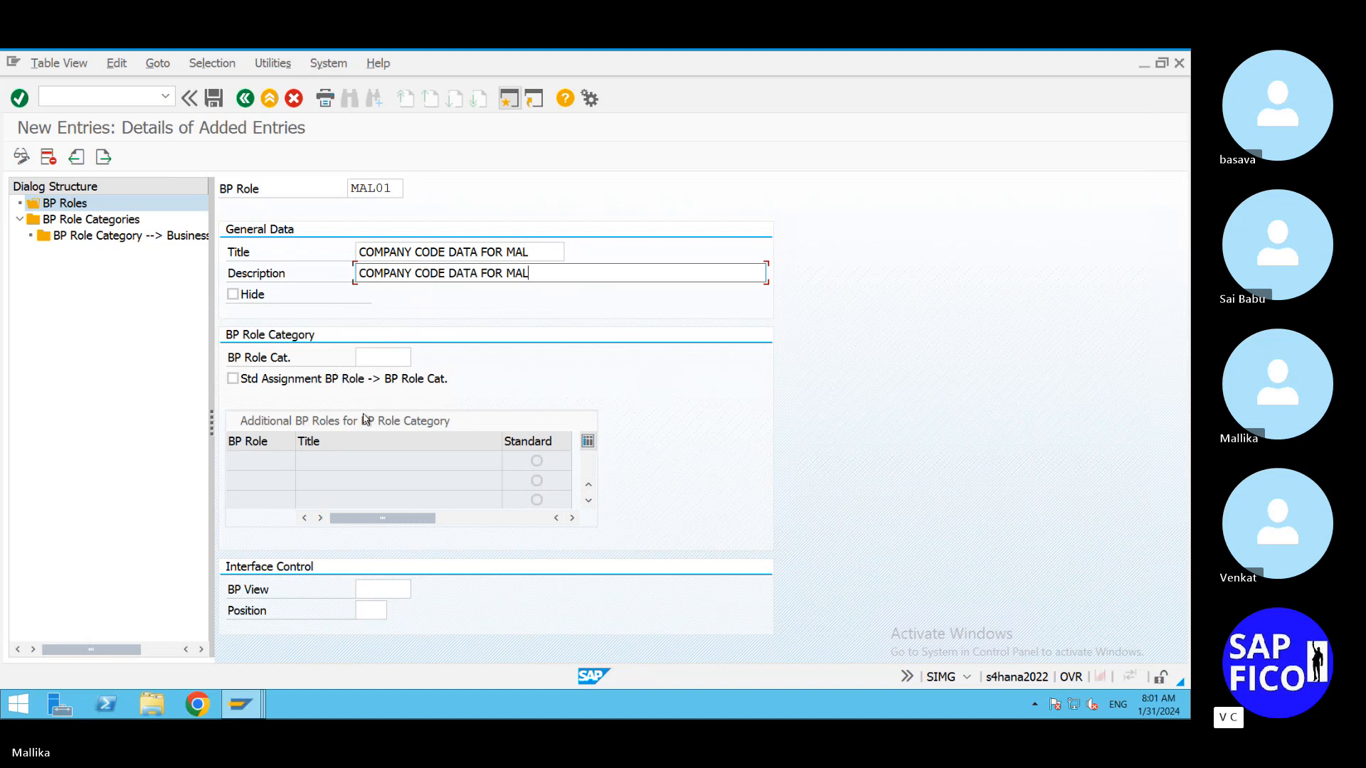
# Step: Assign BP role category MAL01 to the new role MAL01
pyautogui.click(376, 357)
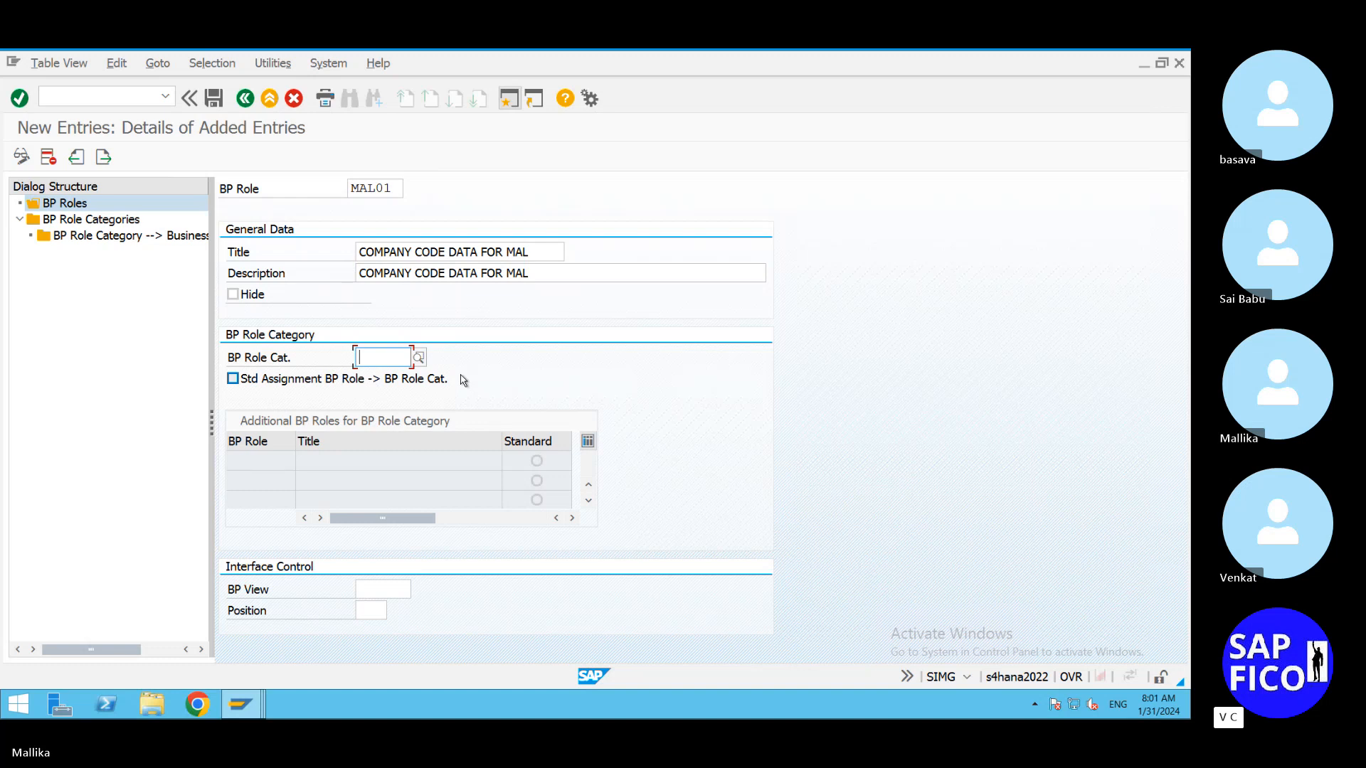
pyautogui.write('MAL')
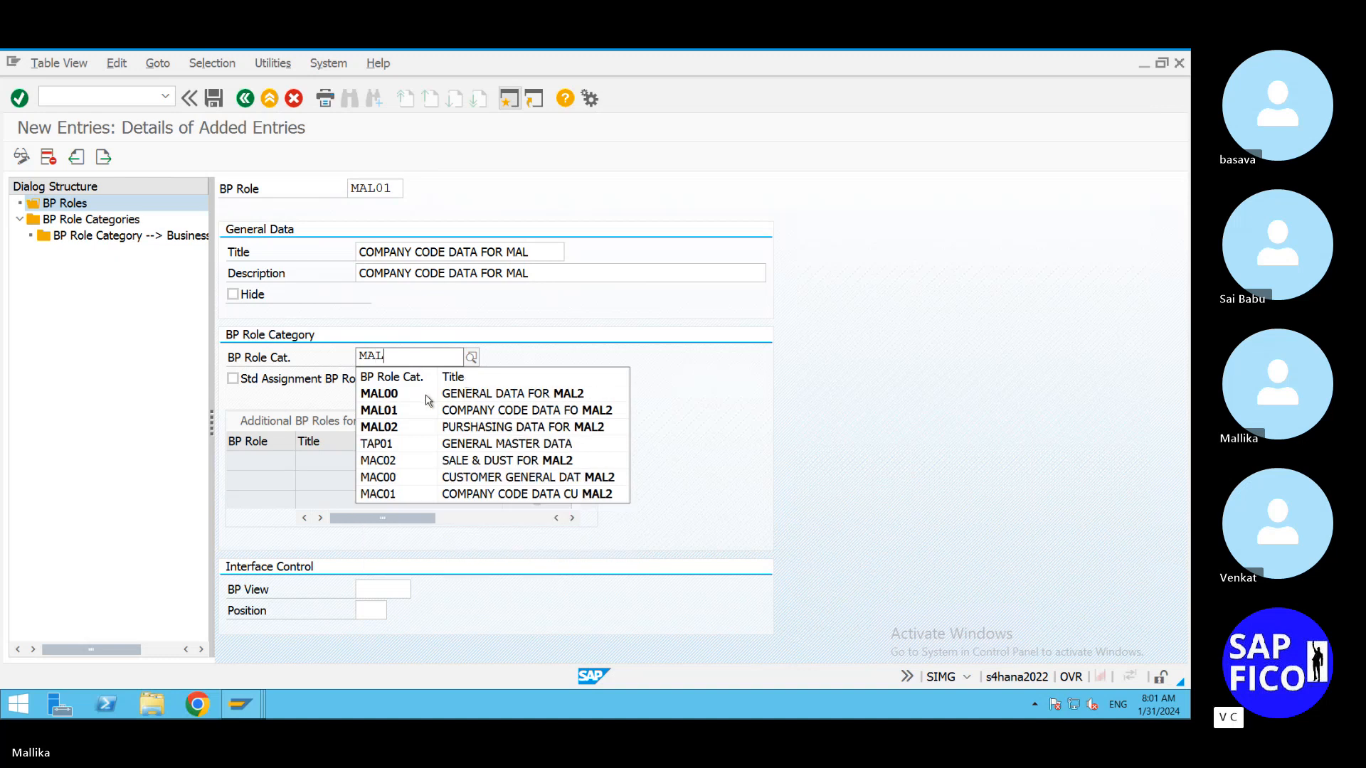
pyautogui.click(411, 408)
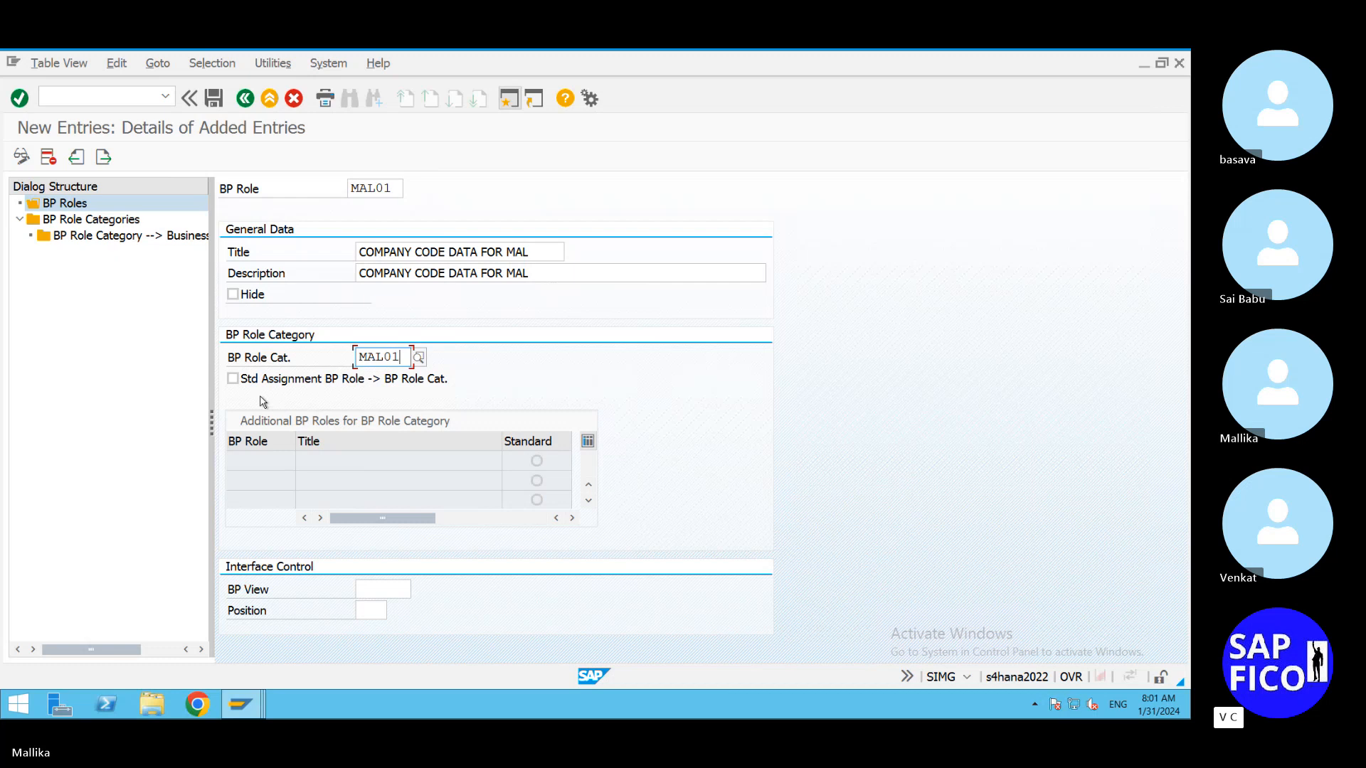
# Step: Set the BP view of role MAL01 to FLVN00, save the entry and return to the BP roles overview
pyautogui.click(398, 589)
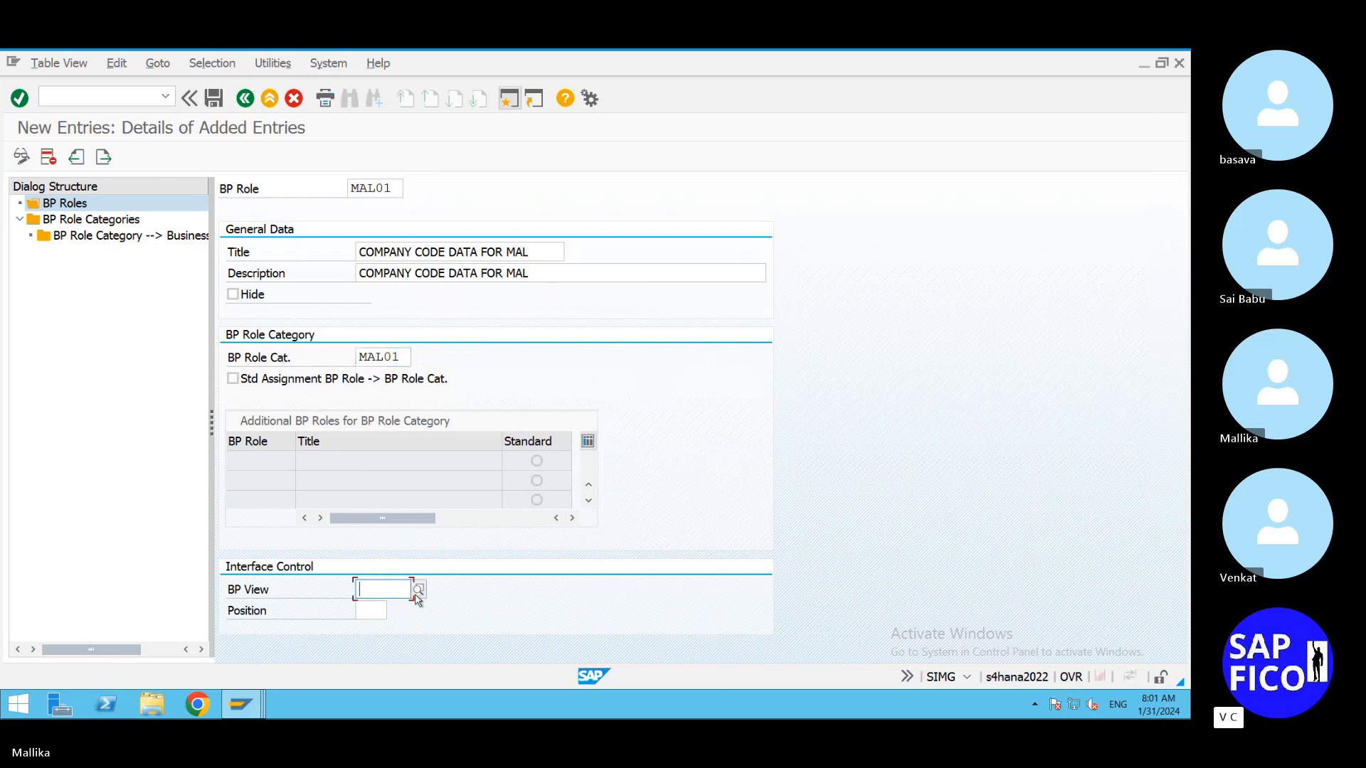
pyautogui.write('F')
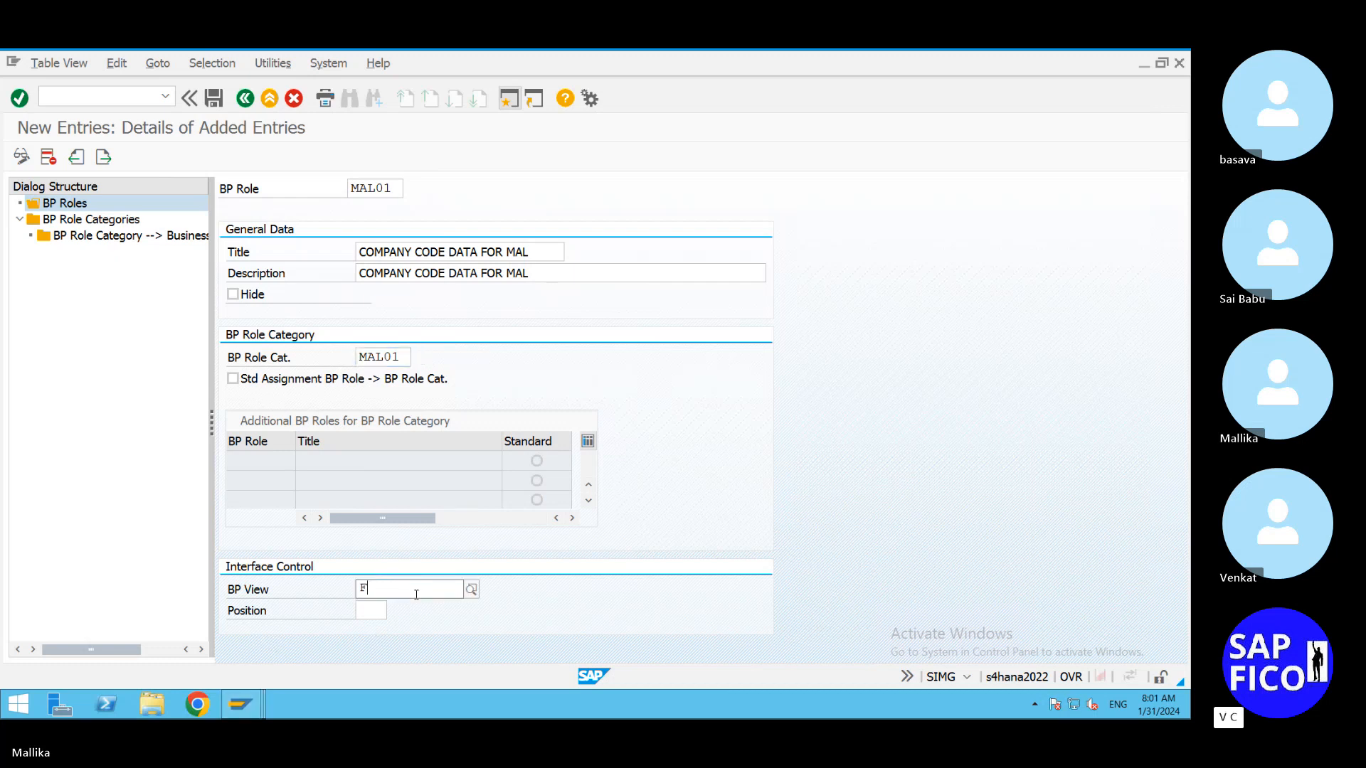
pyautogui.write('LVN')
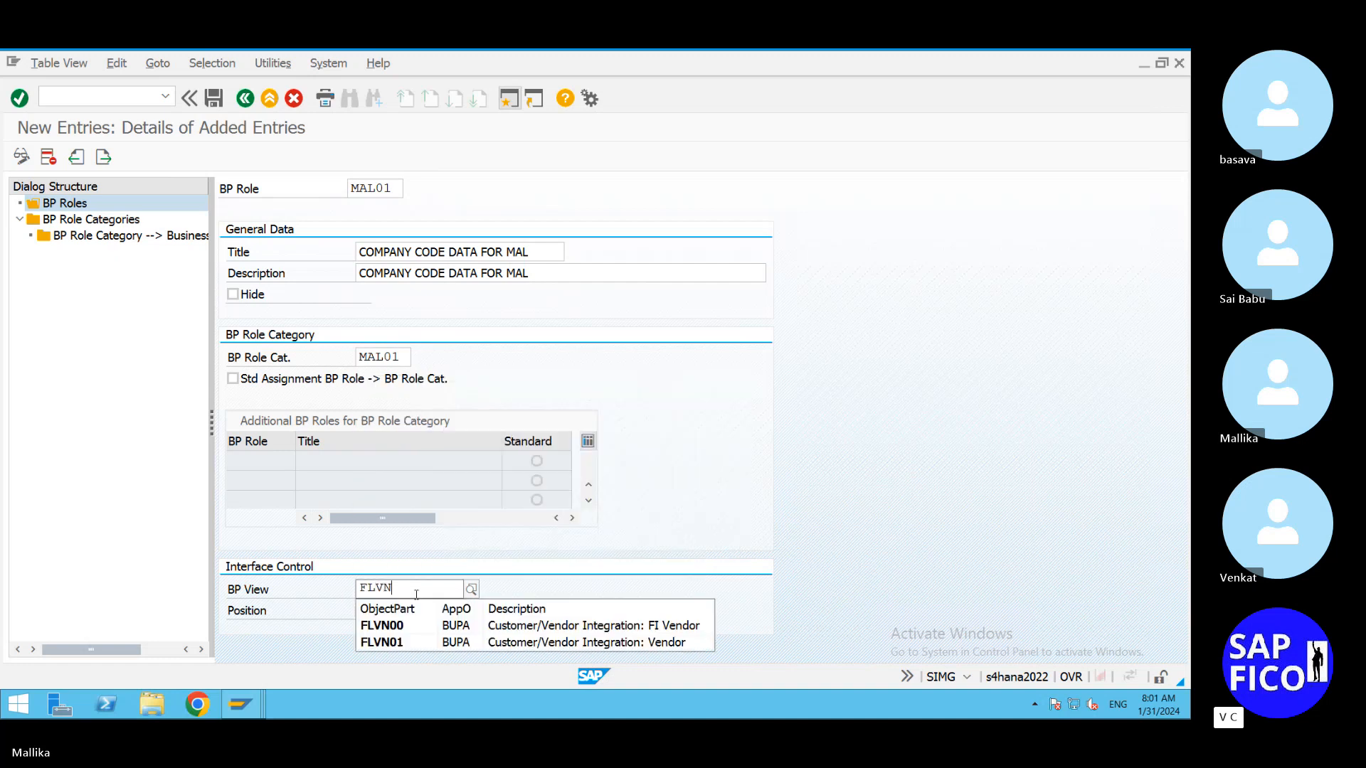
pyautogui.write('00')
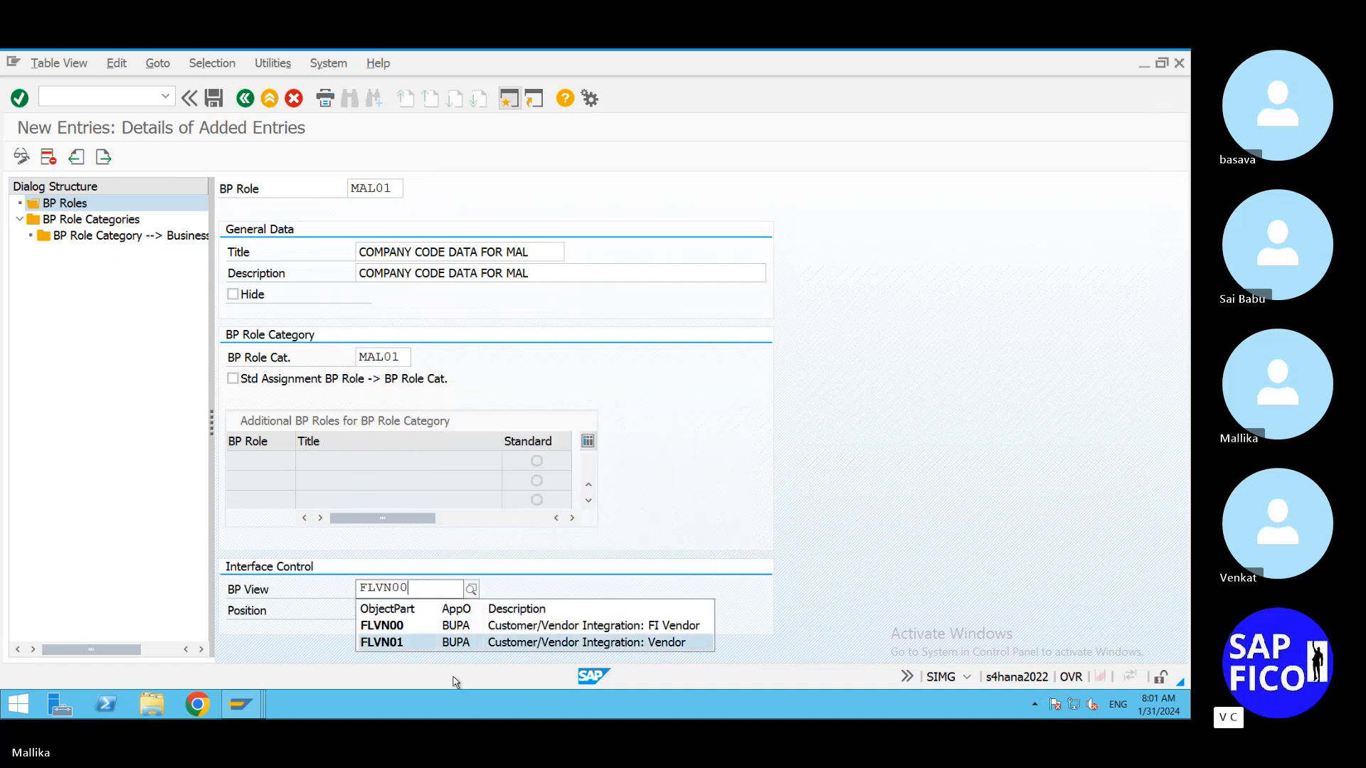
pyautogui.click(443, 626)
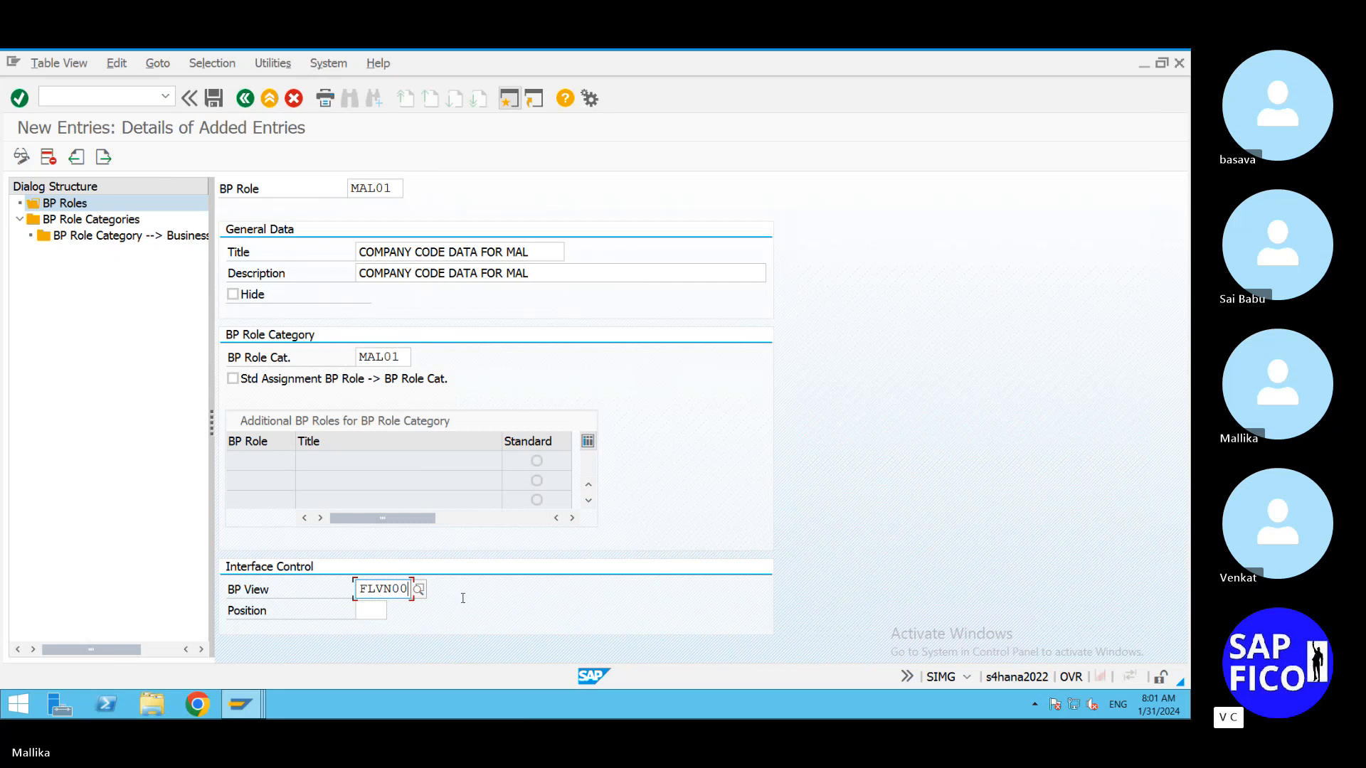
pyautogui.press('Return')
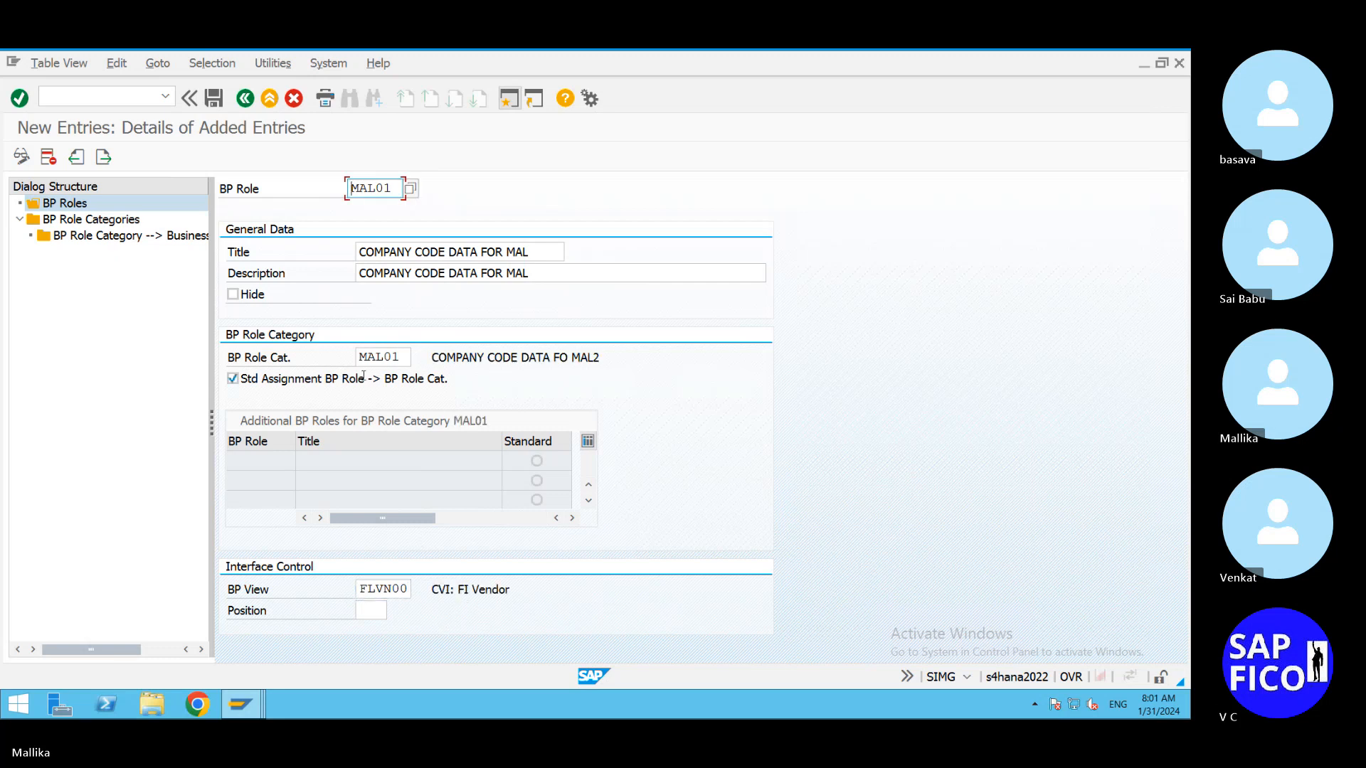
pyautogui.click(213, 100)
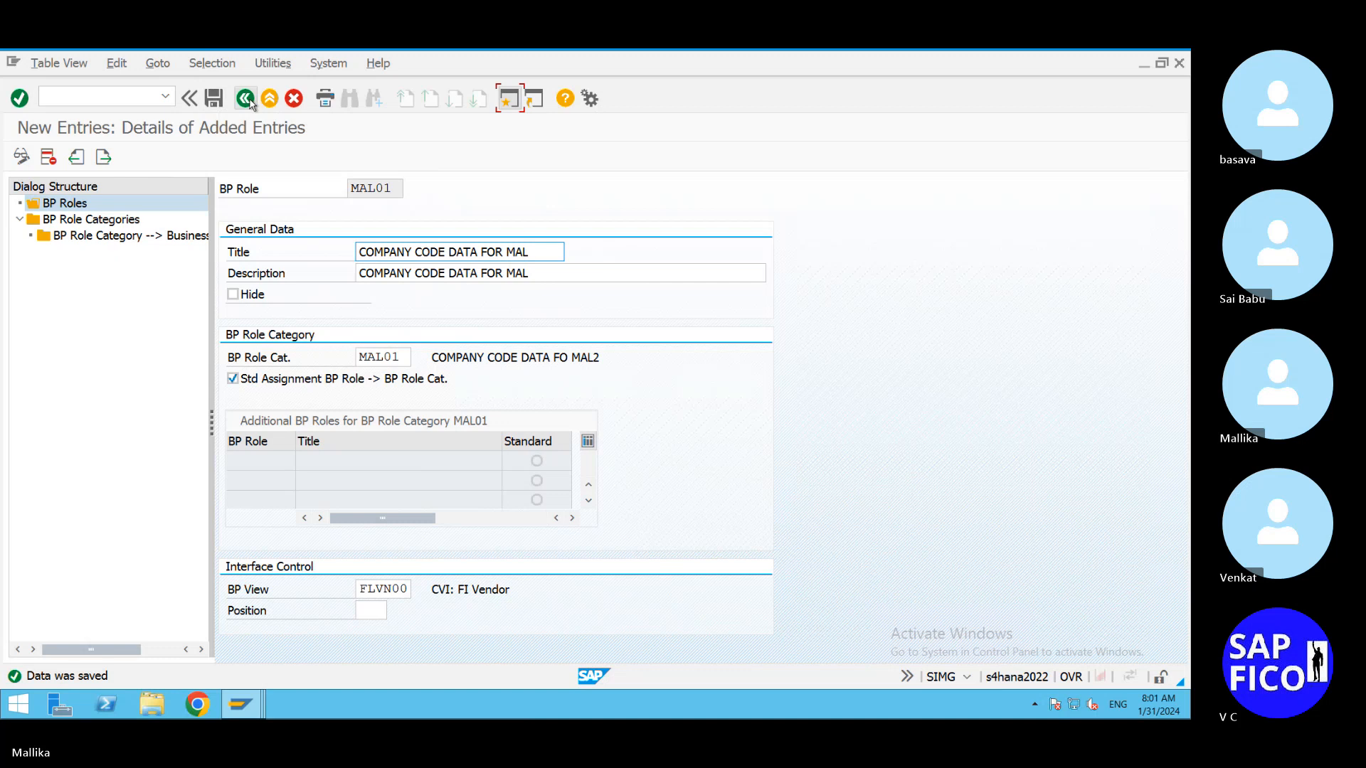
pyautogui.click(247, 99)
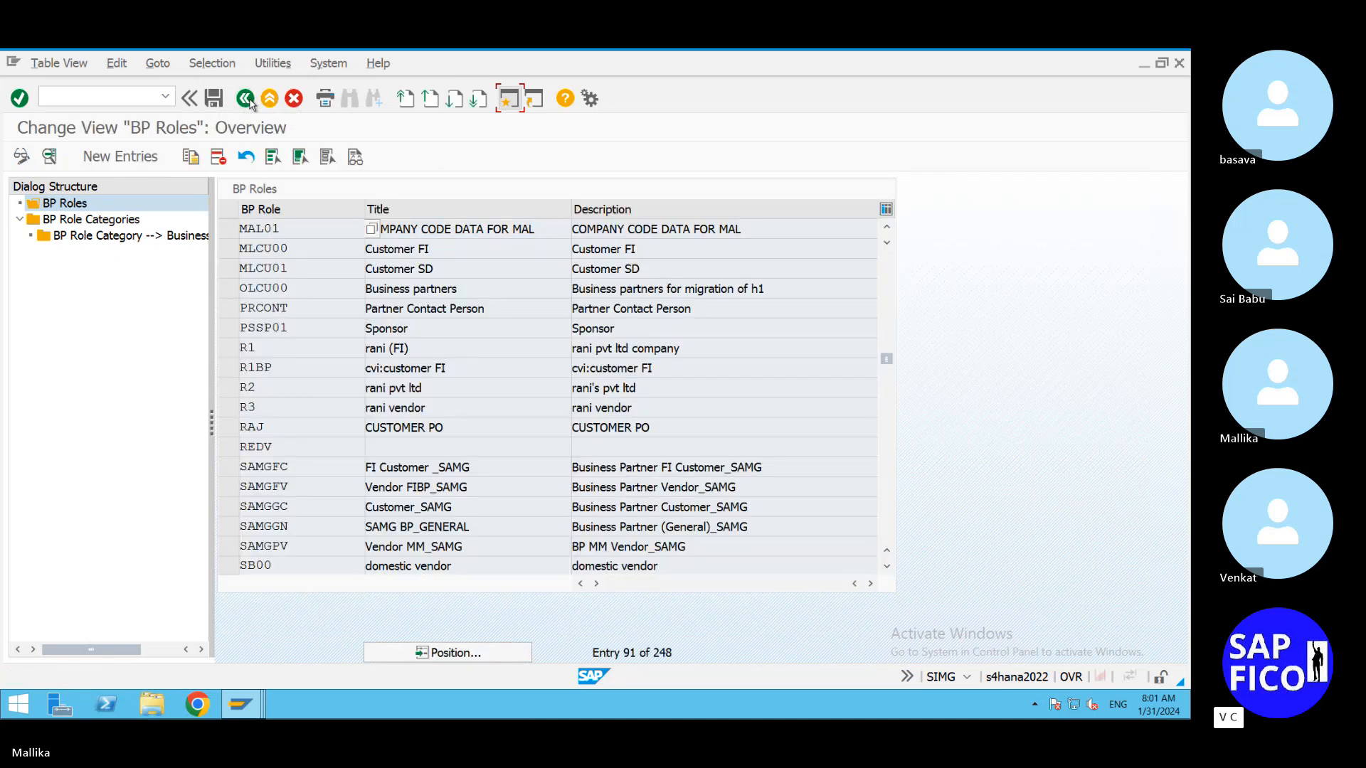
# Step: Create a new BP role entry MAL02 with the title PURSCHASING DATA FOR VEND
pyautogui.click(121, 157)
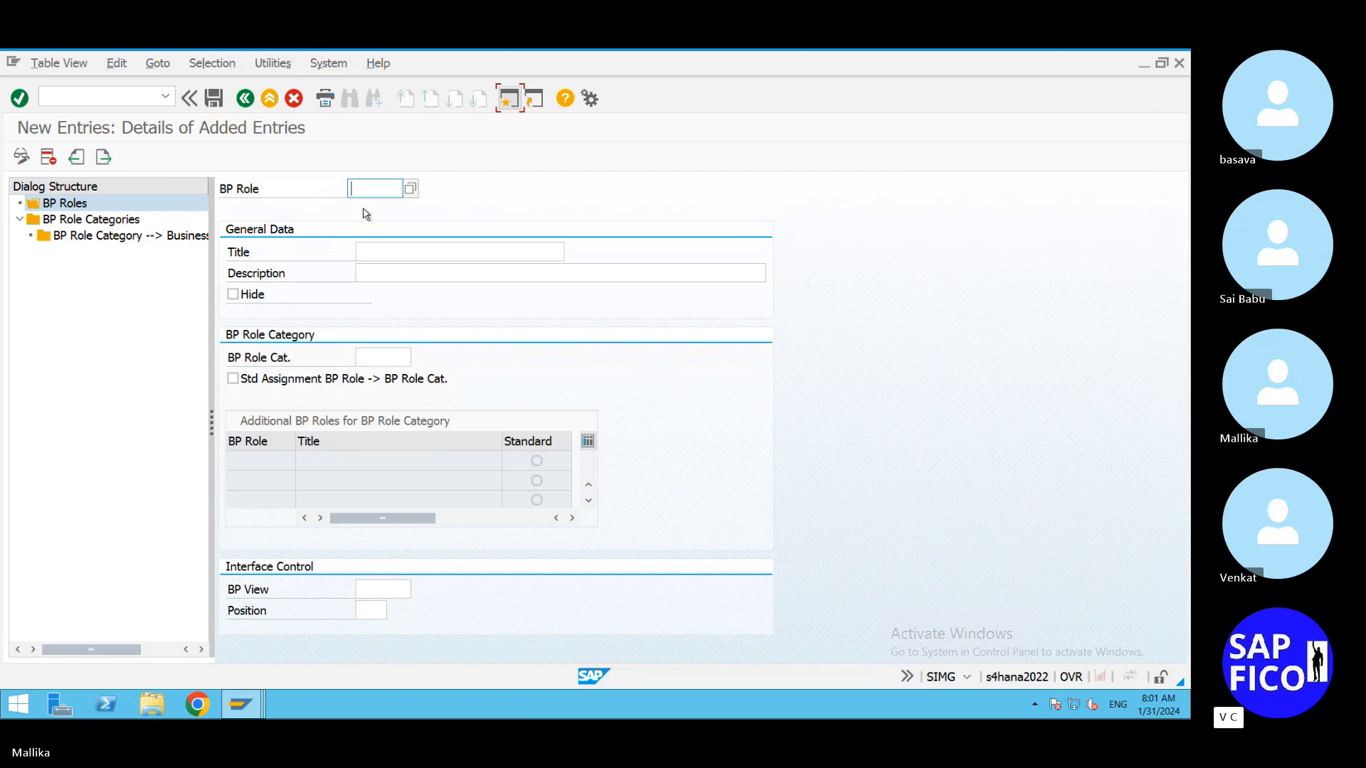
pyautogui.write('MAL02')
pyautogui.click(377, 254)
pyautogui.write('PU')
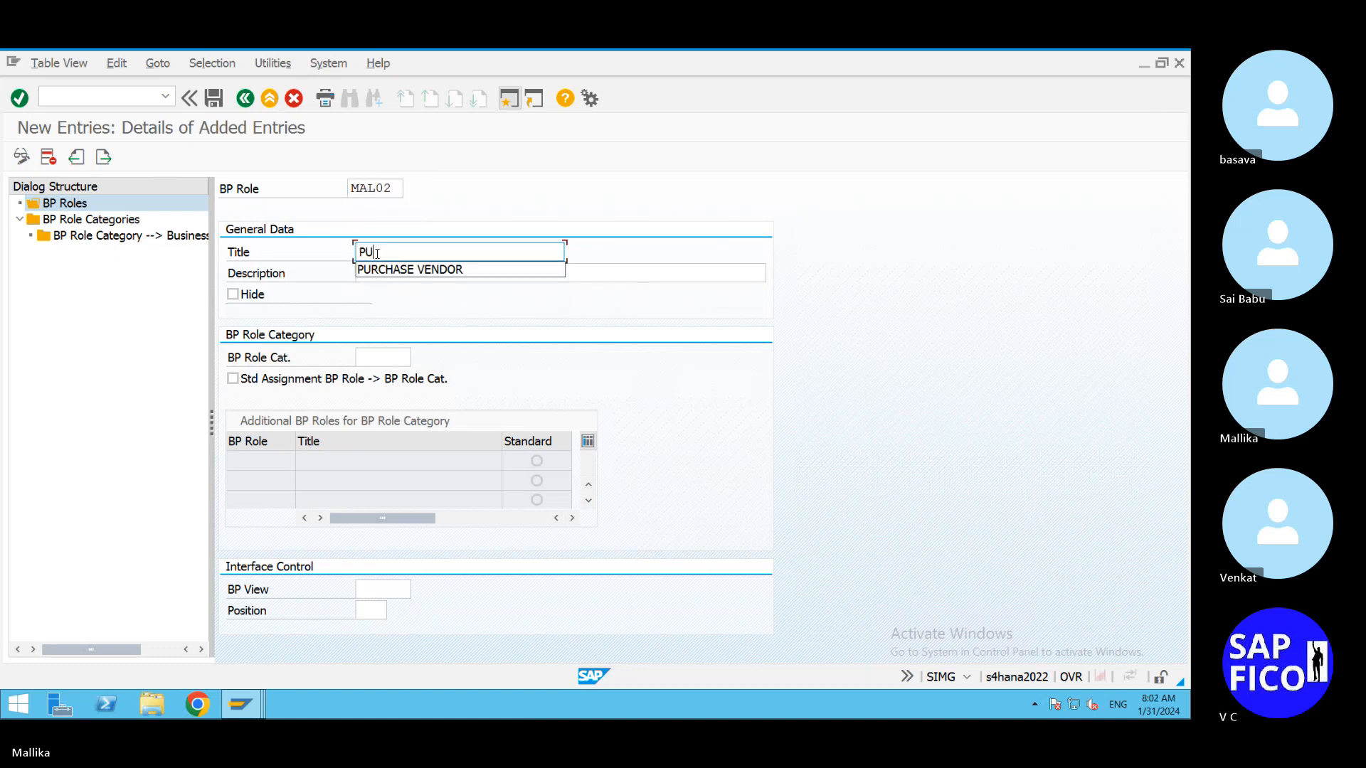
pyautogui.write('RSCHASIN')
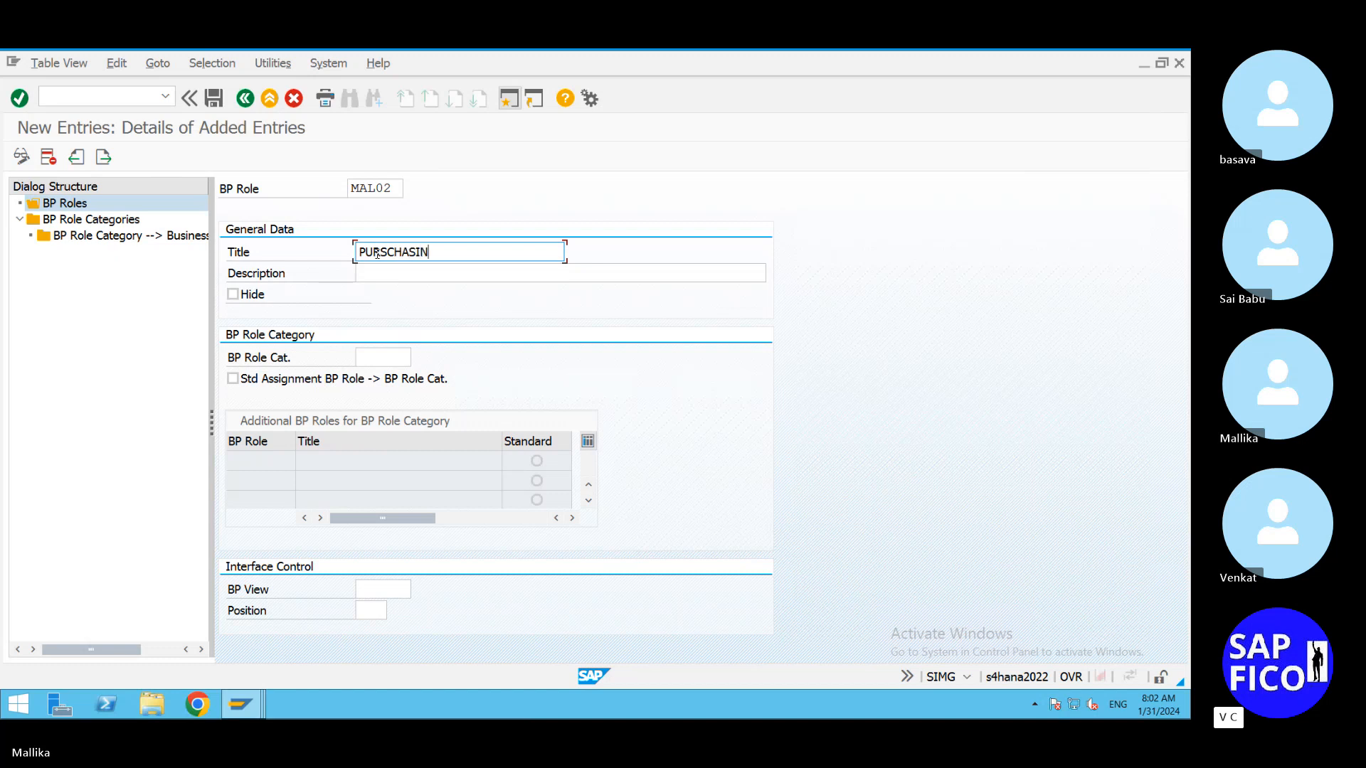
pyautogui.write('G DATA F')
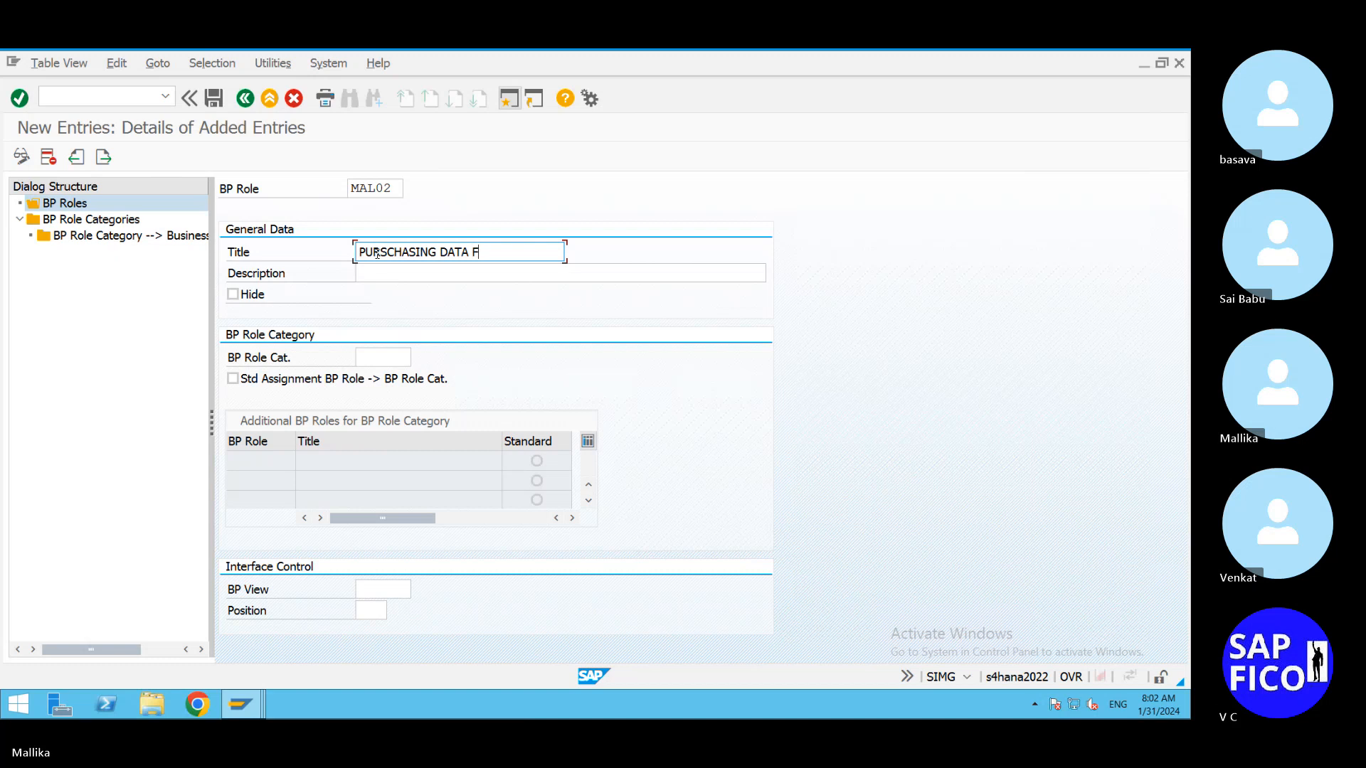
pyautogui.write('OR MA')
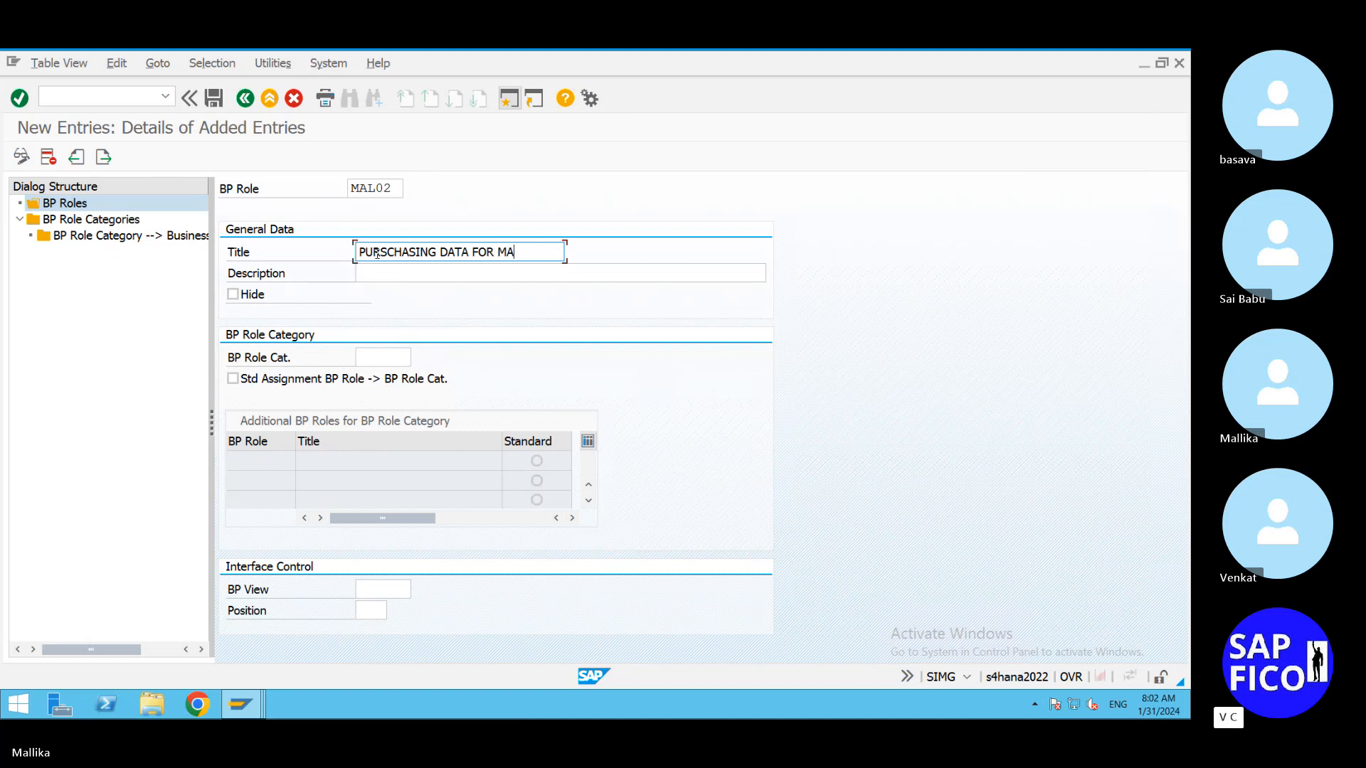
pyautogui.press('BackSpace')
pyautogui.press('BackSpace')
pyautogui.write('VEN')
# Step: Copy the title of role MAL02 into its description and complete it as PURSCHASING DATA FOR VENDOR
pyautogui.moveTo(552, 250); pyautogui.dragTo(223, 280)
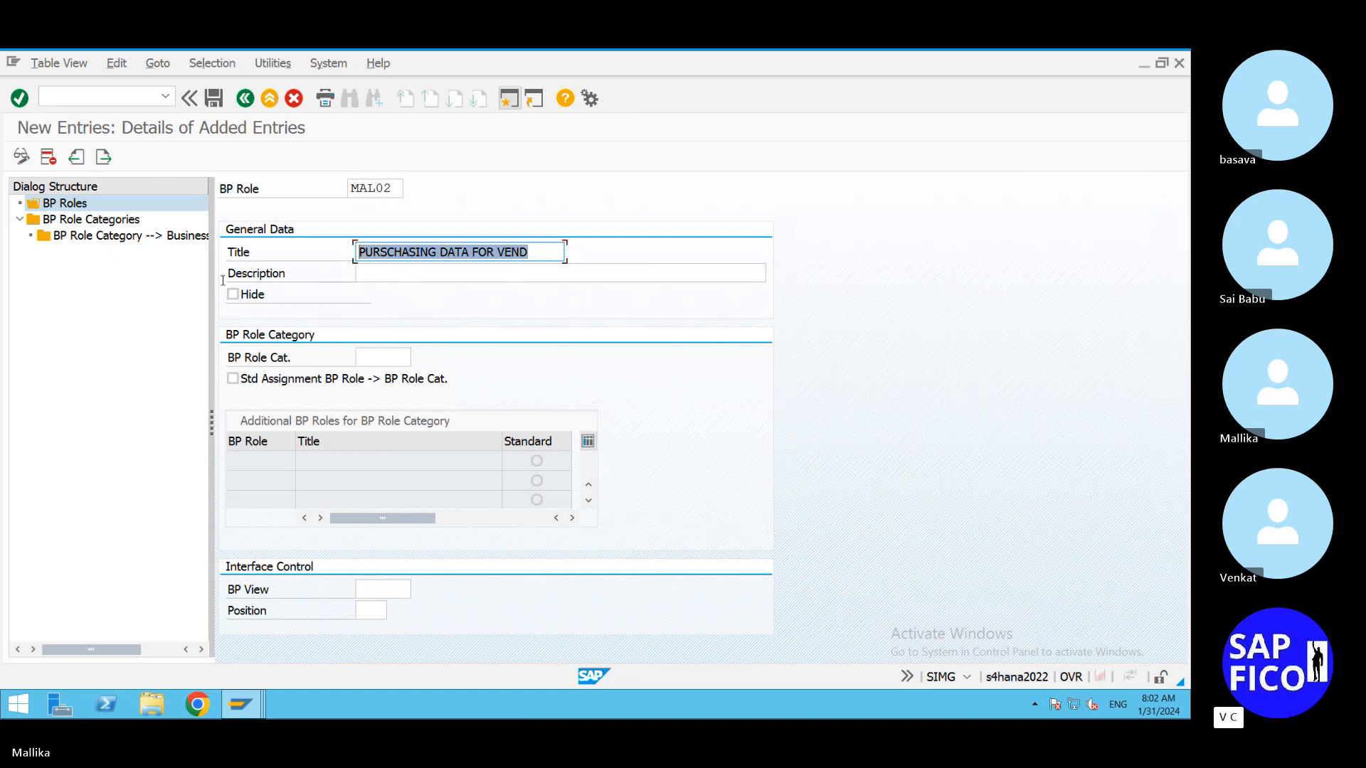
pyautogui.click(377, 265)
pyautogui.hotkey('ctrl', 'v')
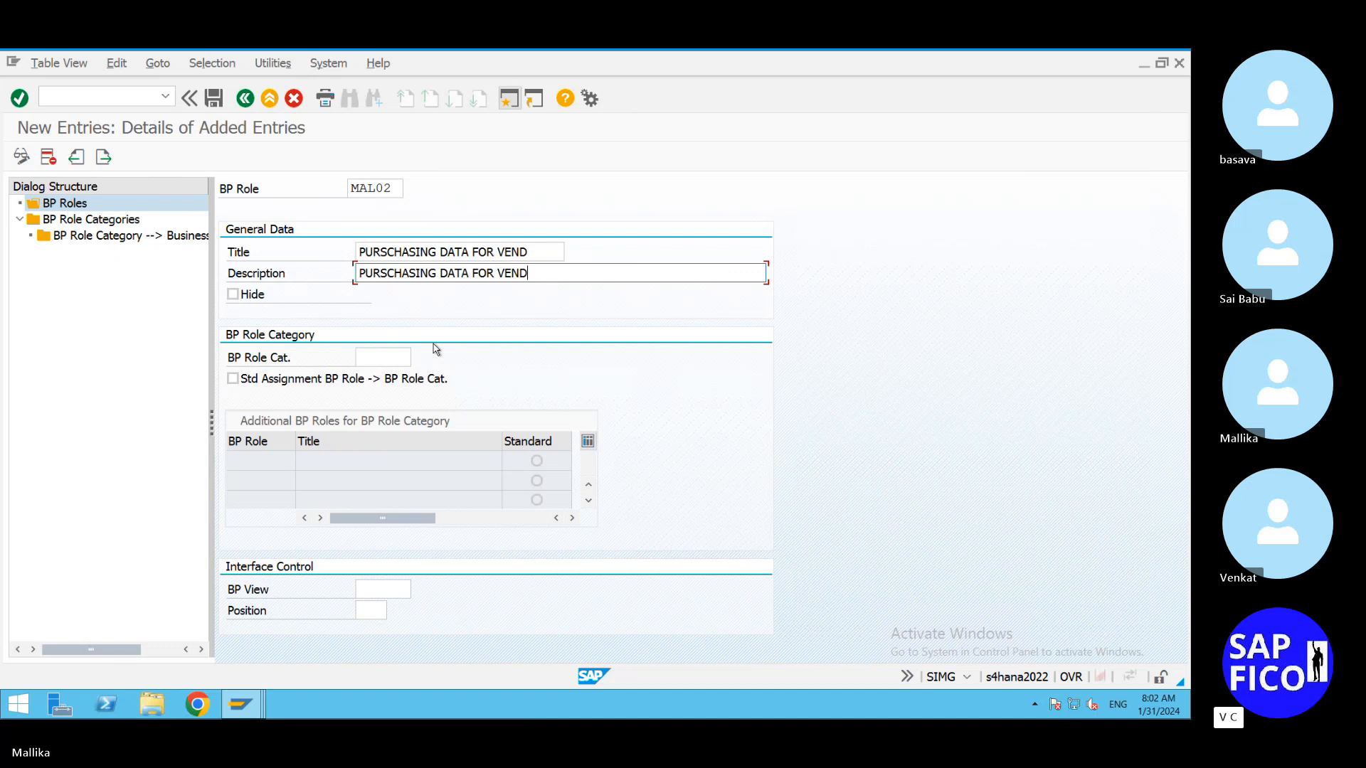
pyautogui.write('OR')
# Step: Assign BP role category MAL02 to the new role MAL02
pyautogui.click(370, 358)
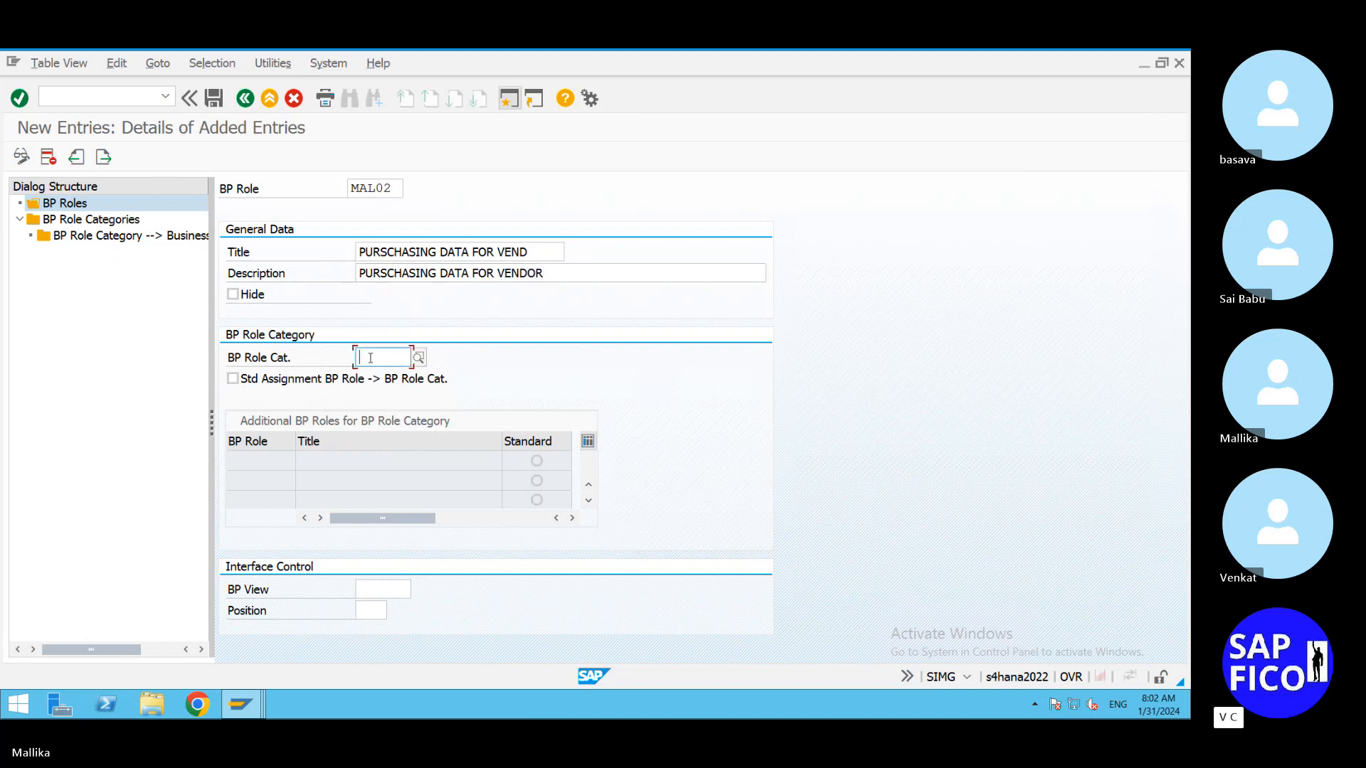
pyautogui.write('MAL02')
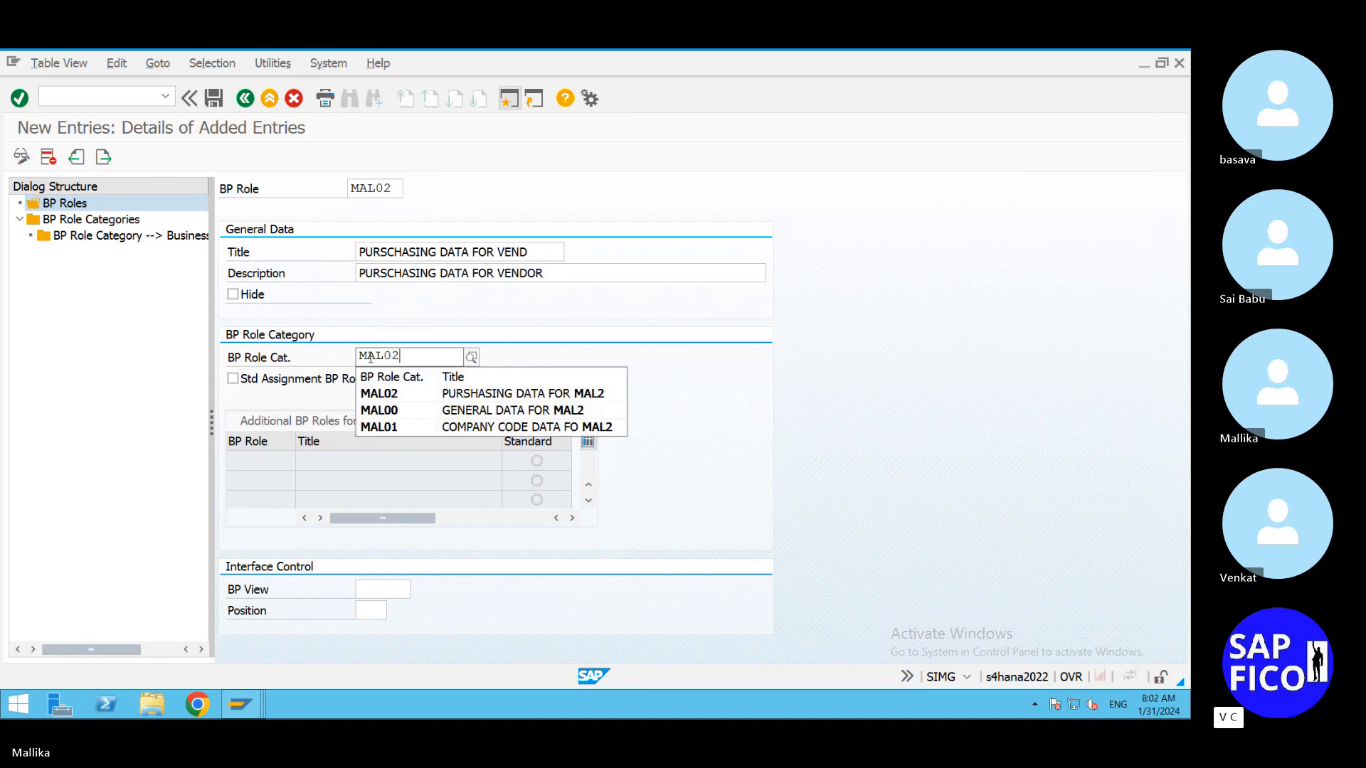
pyautogui.click(406, 395)
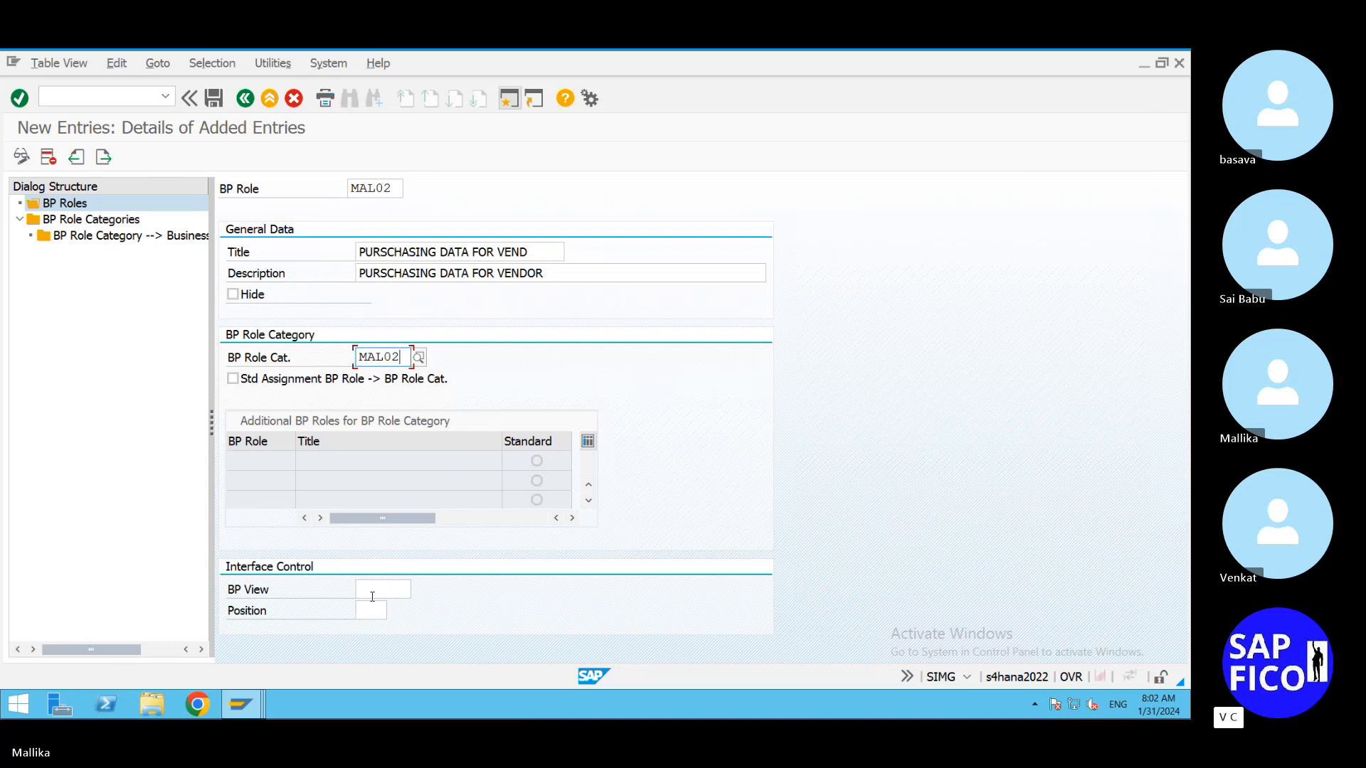
# Step: Set the BP view of role MAL02 to FLVN01, save the entry and return to the BP roles overview
pyautogui.click(372, 594)
pyautogui.write('FLVN0')
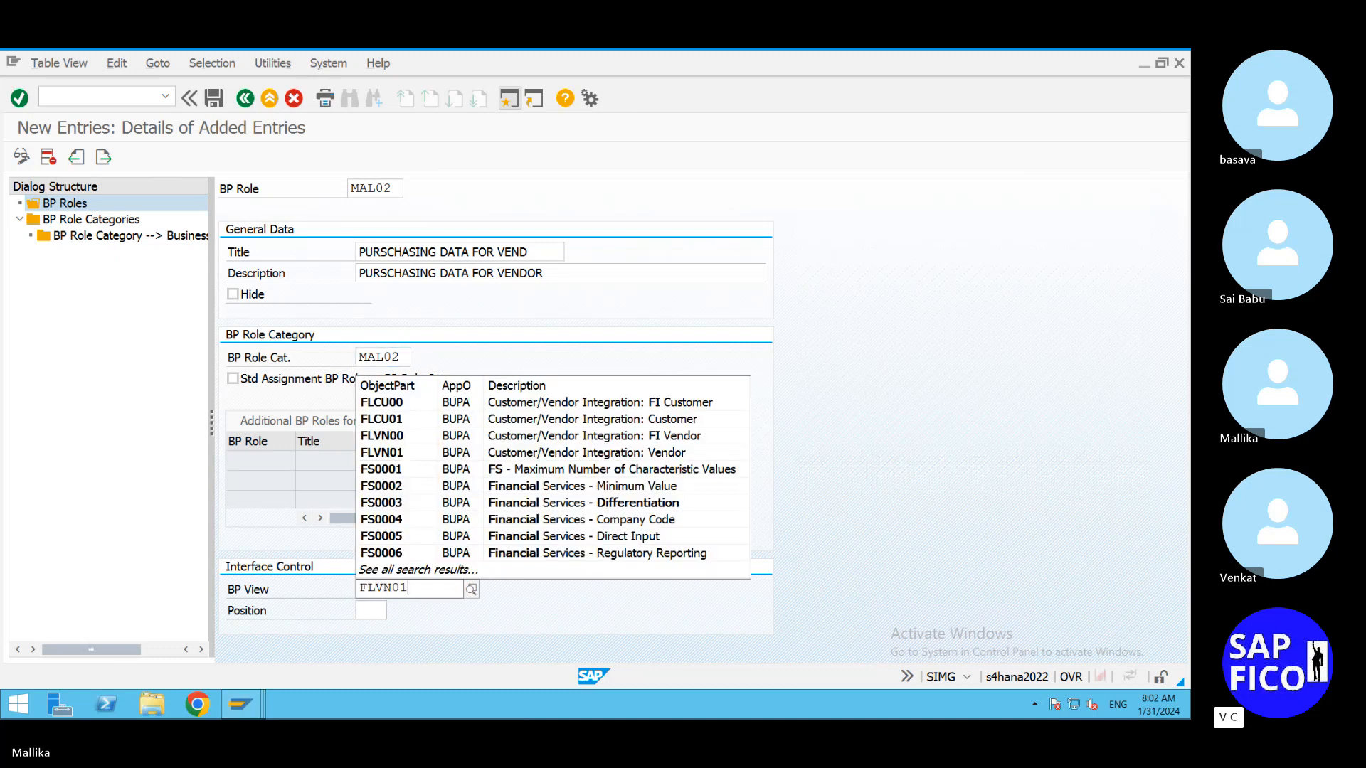
pyautogui.write('1')
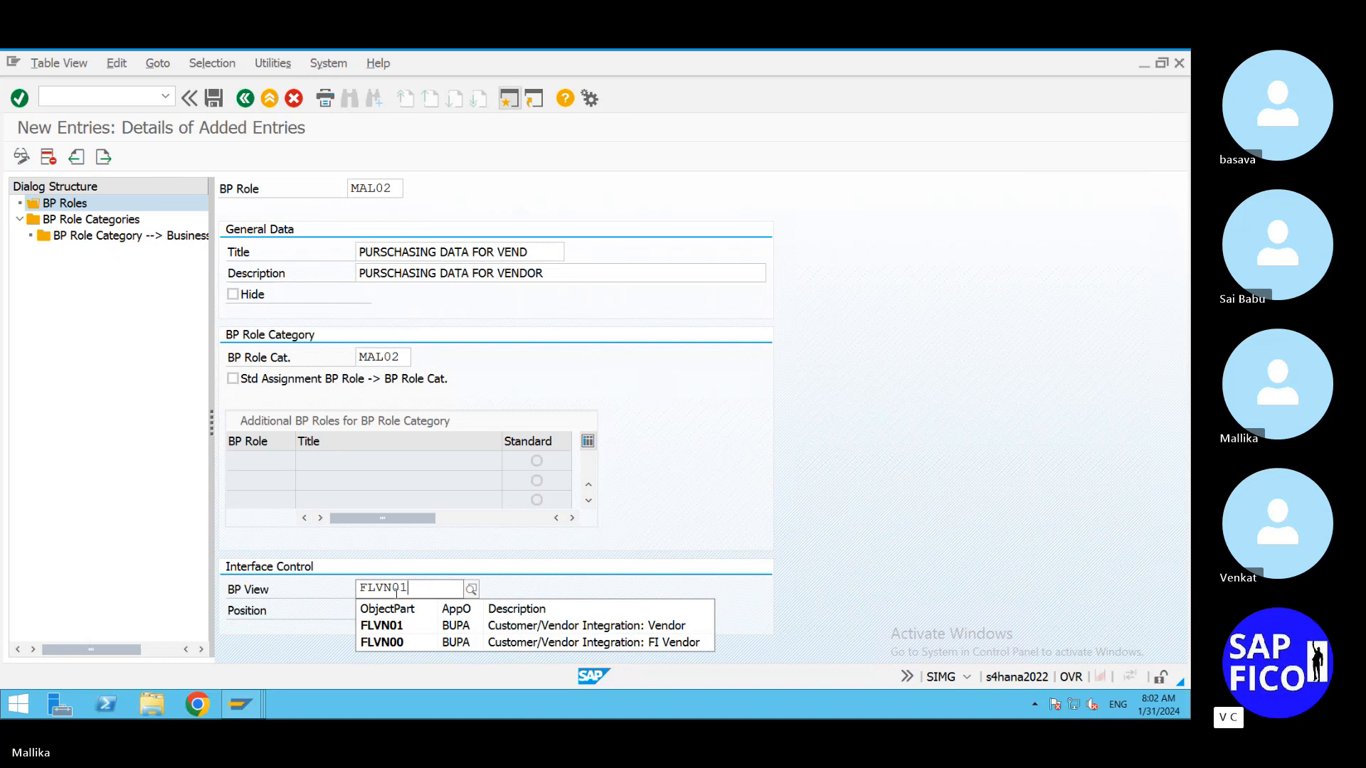
pyautogui.click(420, 632)
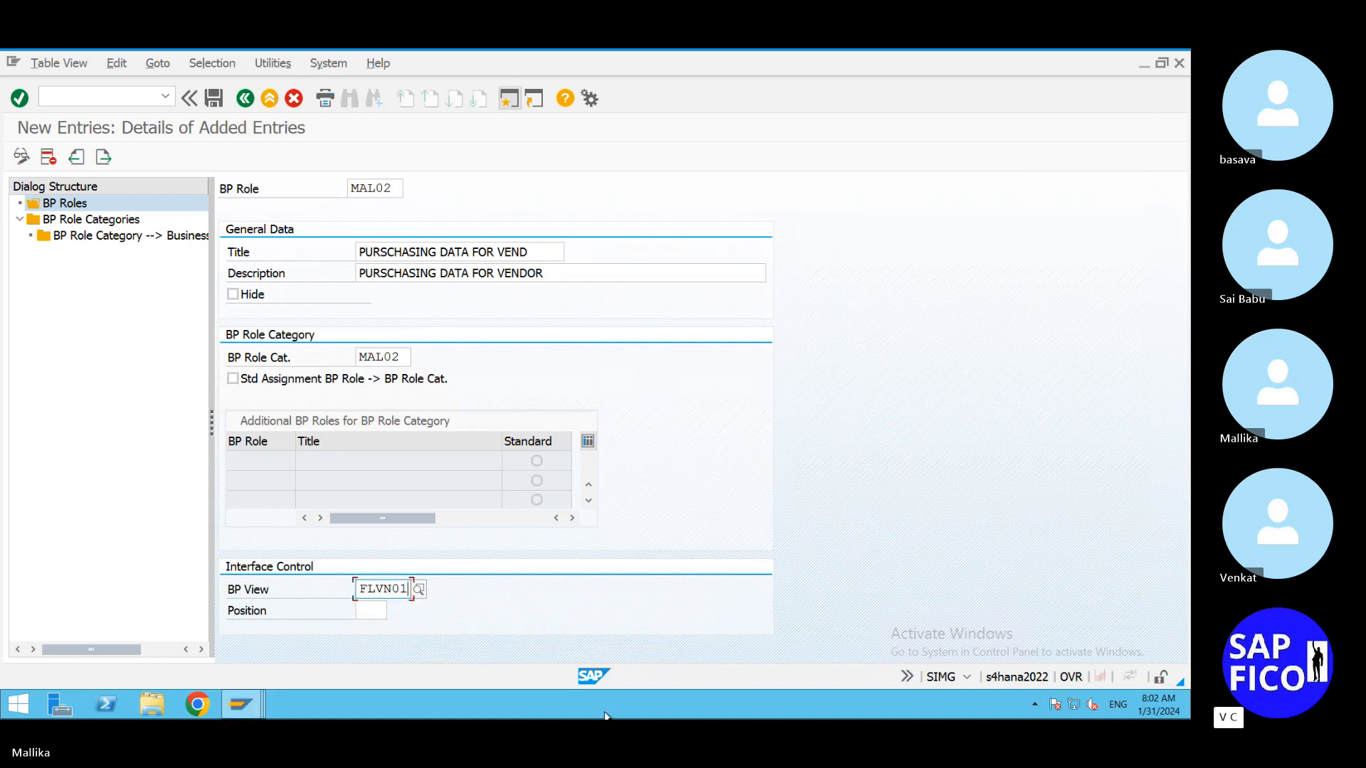
pyautogui.press('Return')
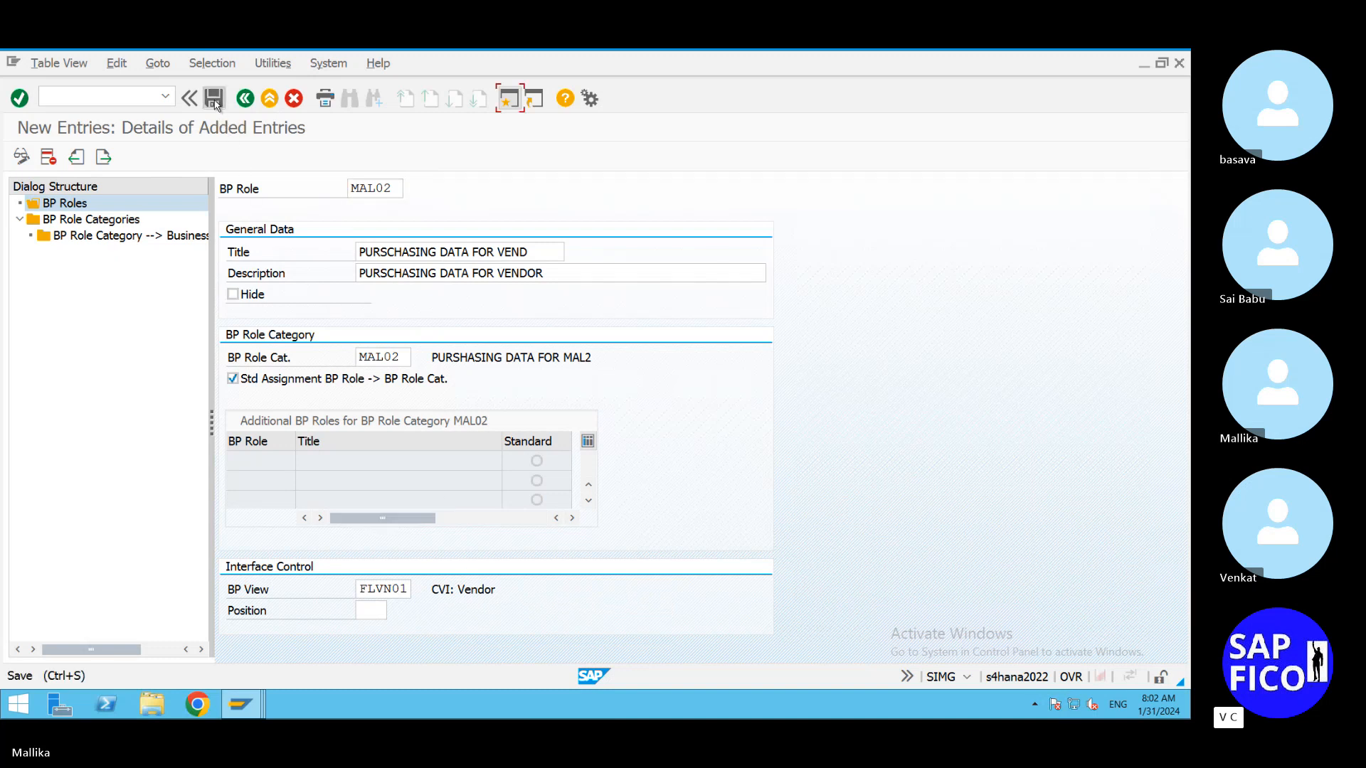
pyautogui.click(214, 100)
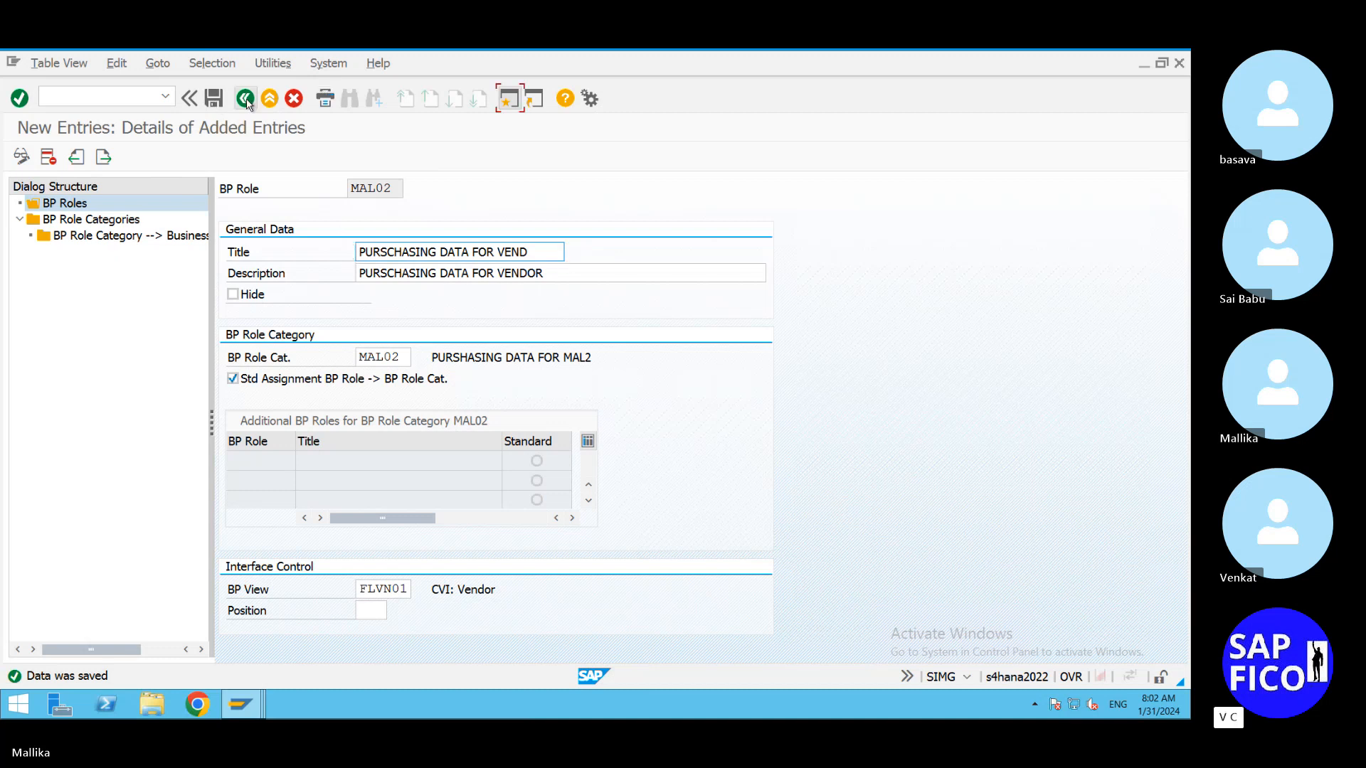
pyautogui.click(244, 100)
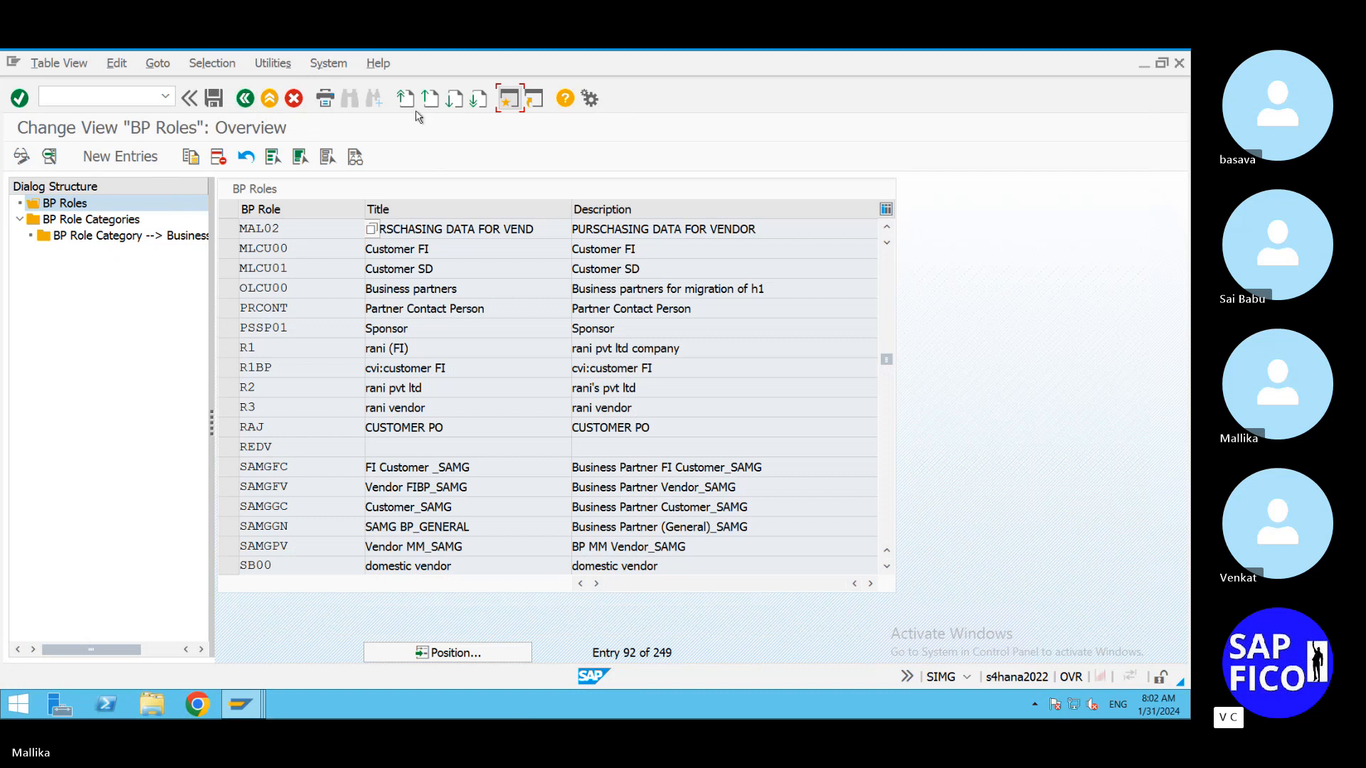
# Step: In the other SAP session, cancel and restart transaction XK01, and choose to create the business partner as an organization
pyautogui.moveTo(242, 704)
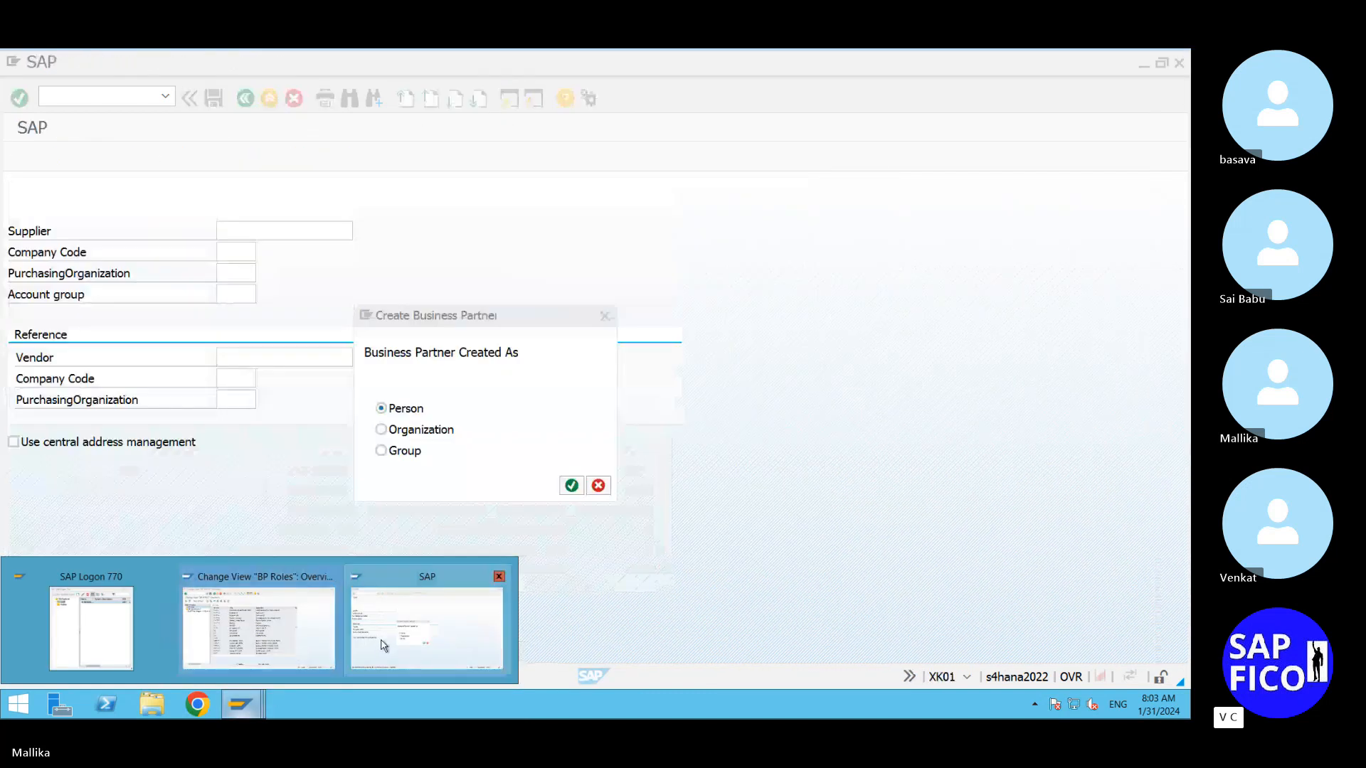
pyautogui.click(384, 646)
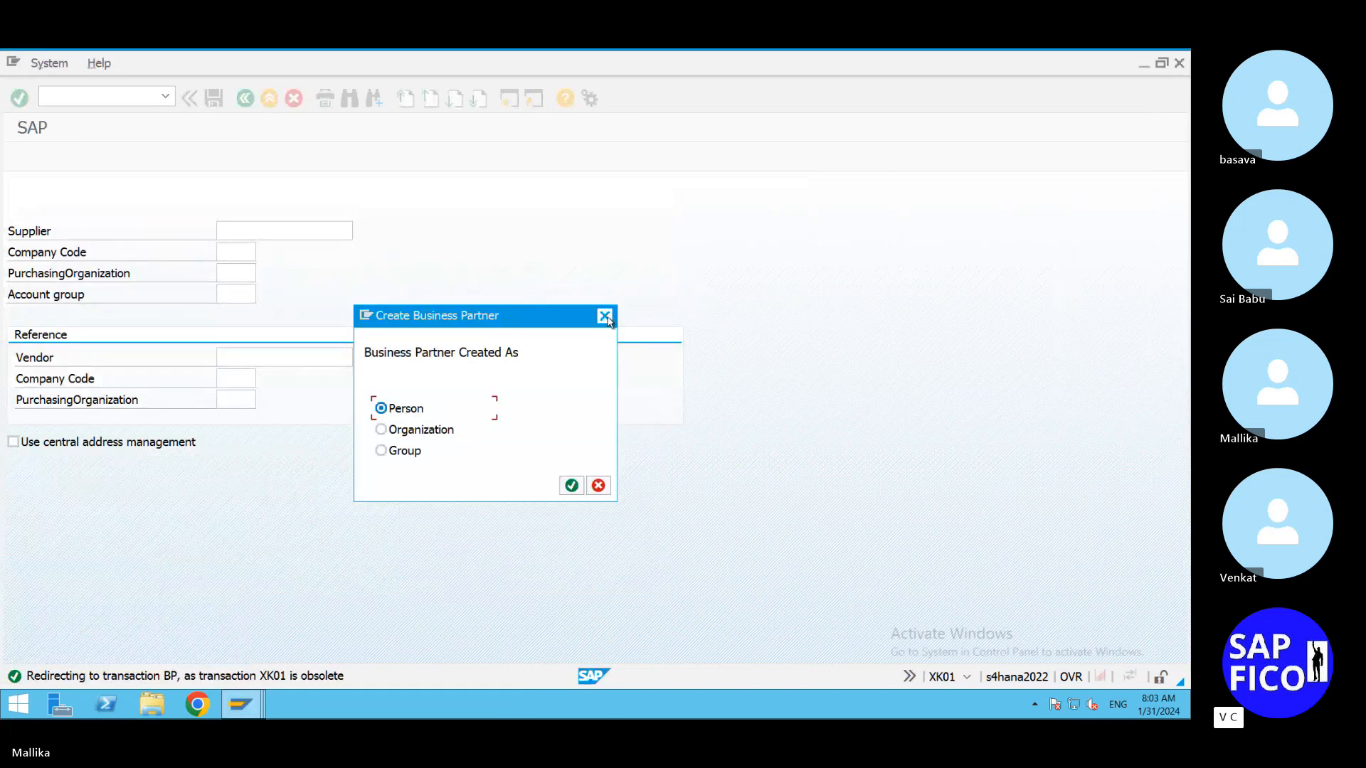
pyautogui.click(604, 316)
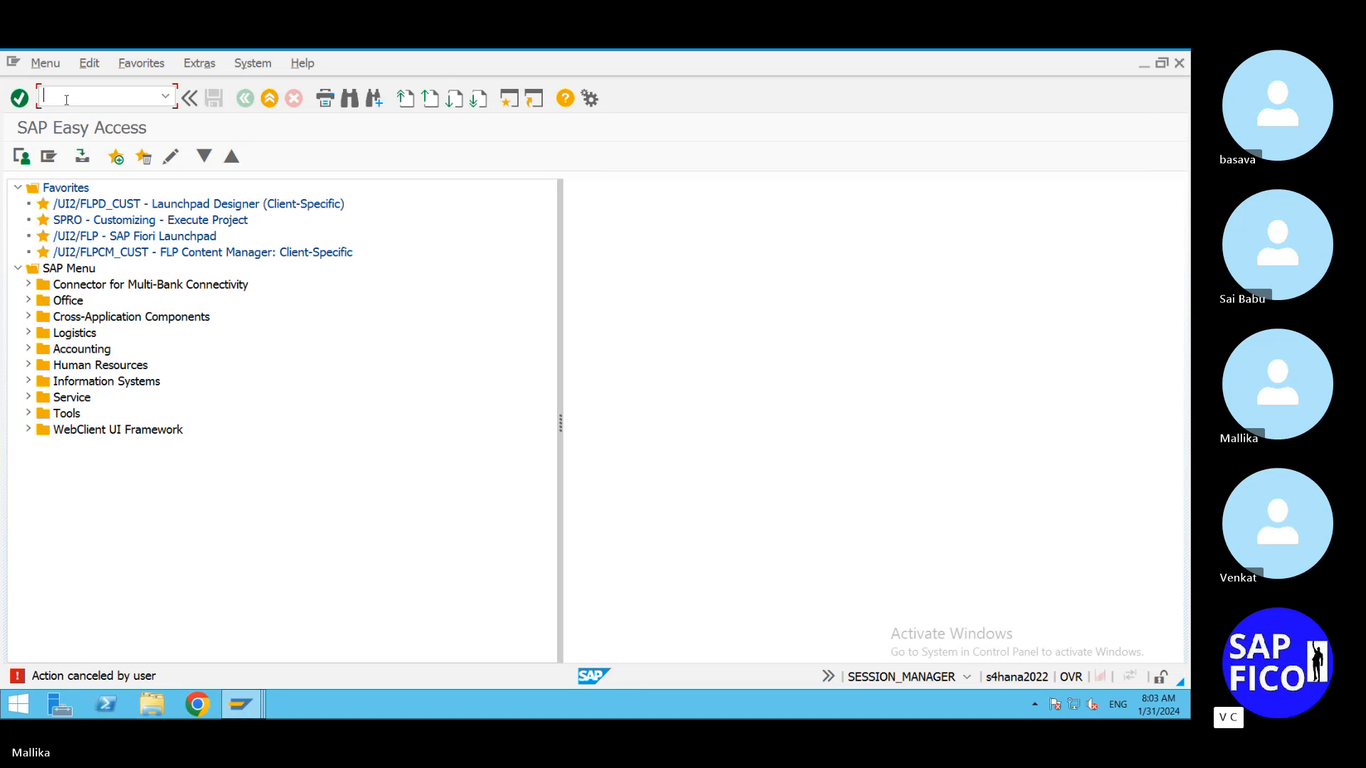
pyautogui.press('Return')
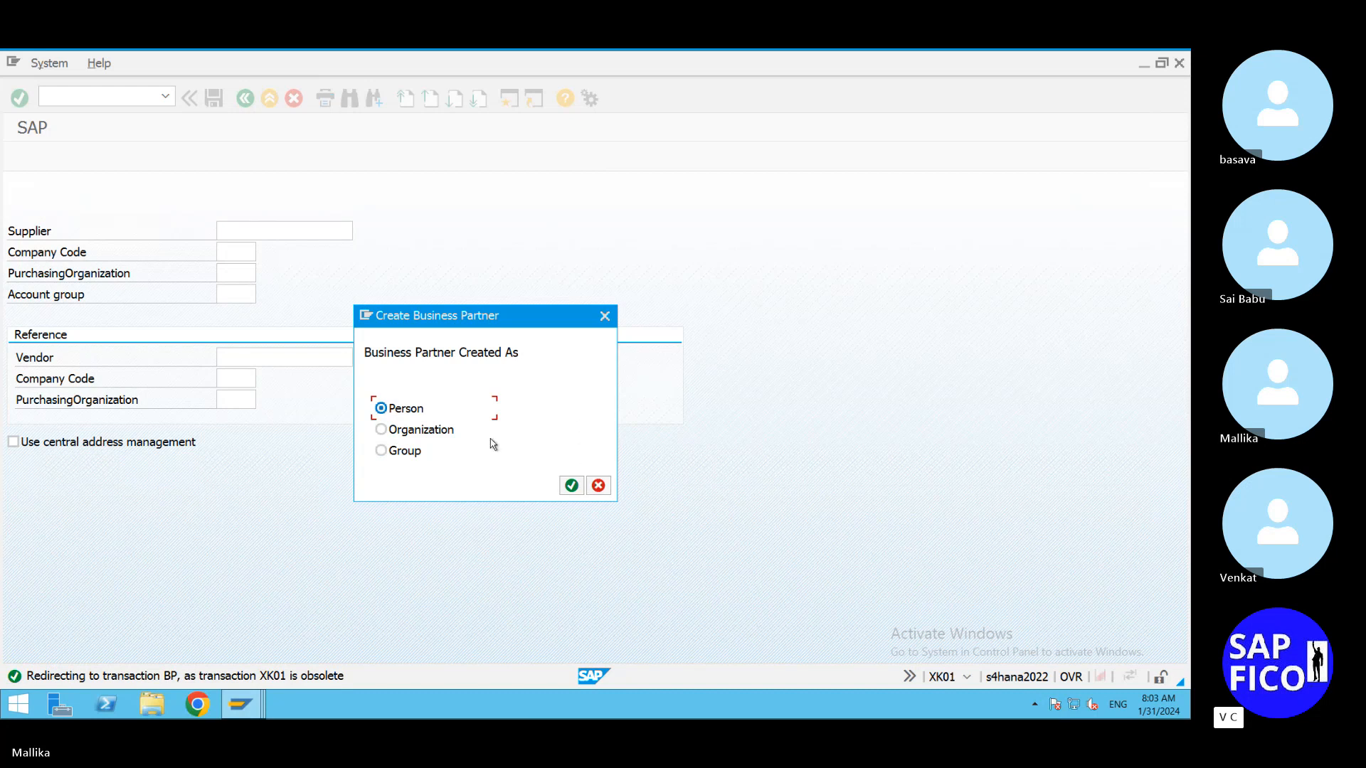
pyautogui.click(381, 429)
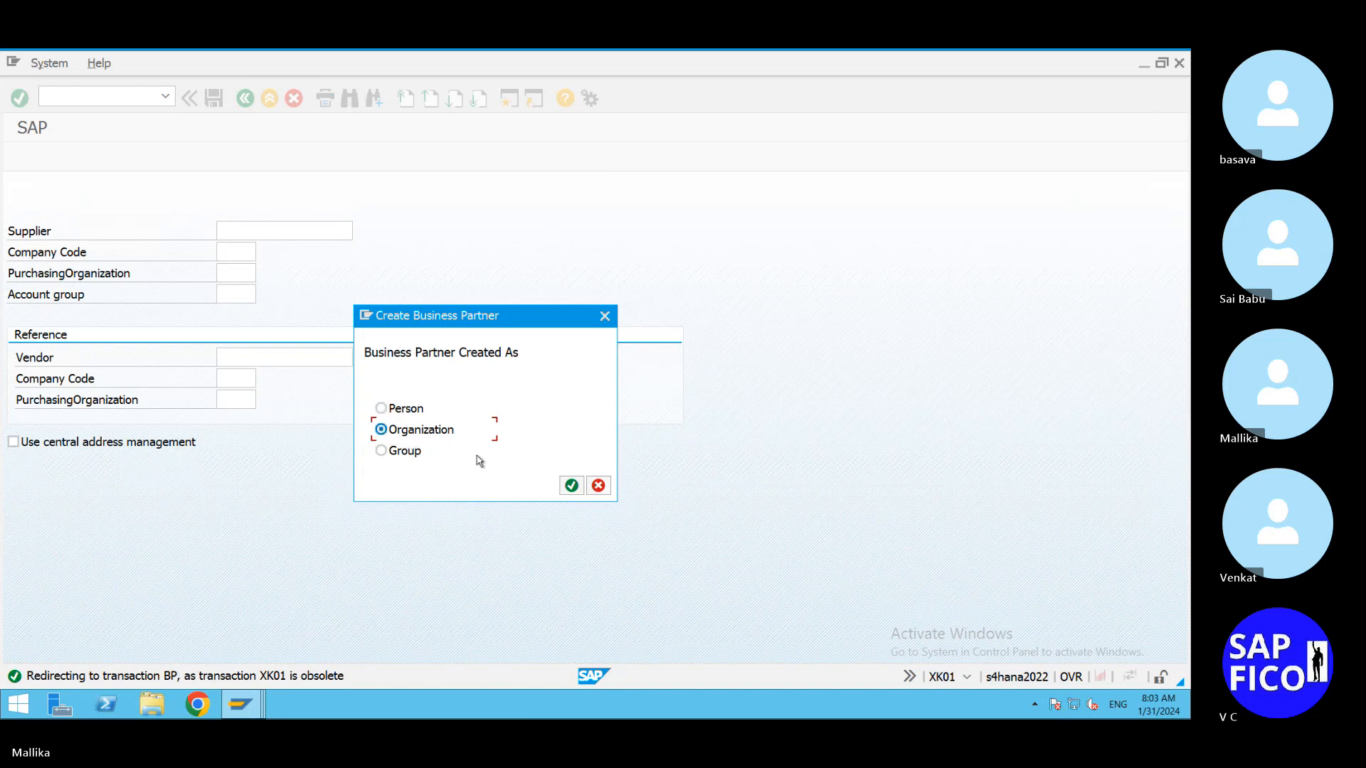
pyautogui.click(572, 485)
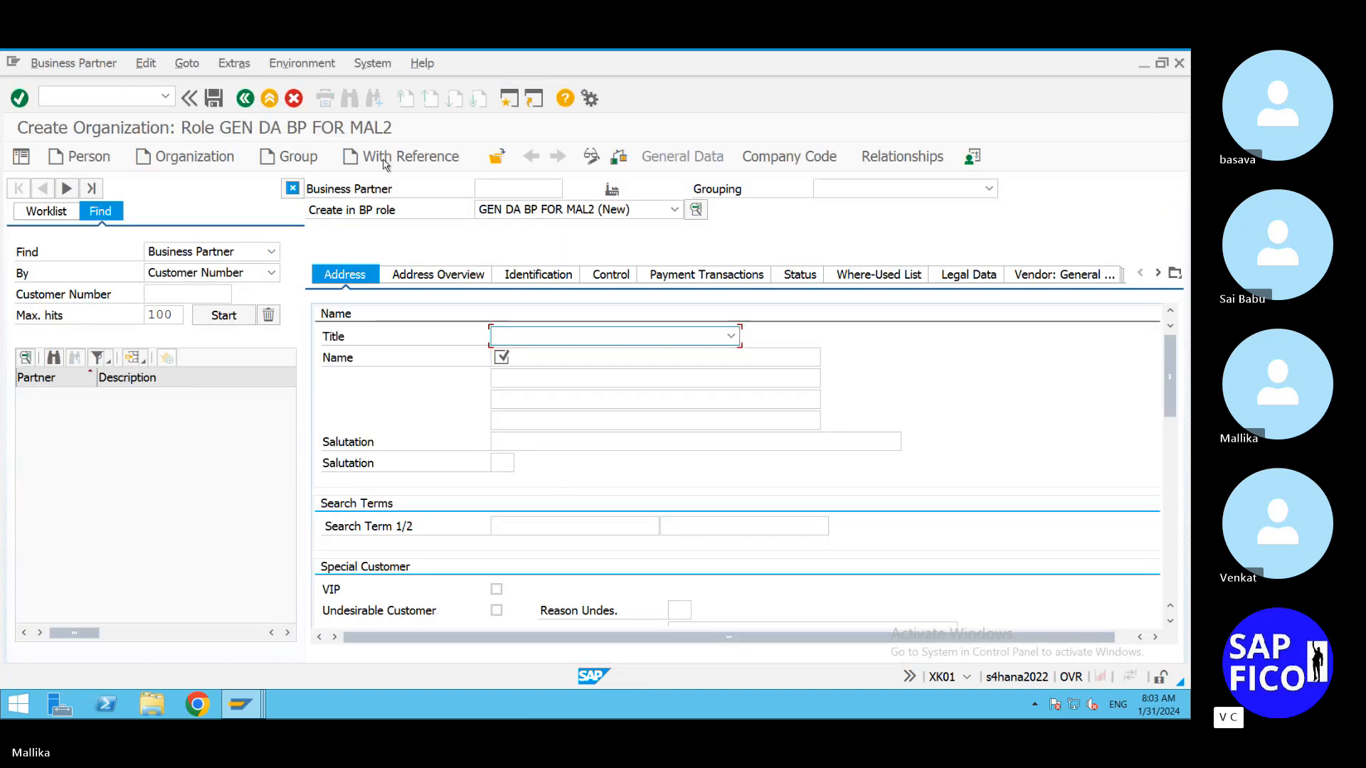
# Step: Try to leave the creation screen of the new organization in role GEN DA BP FOR MAL2
pyautogui.click(245, 99)
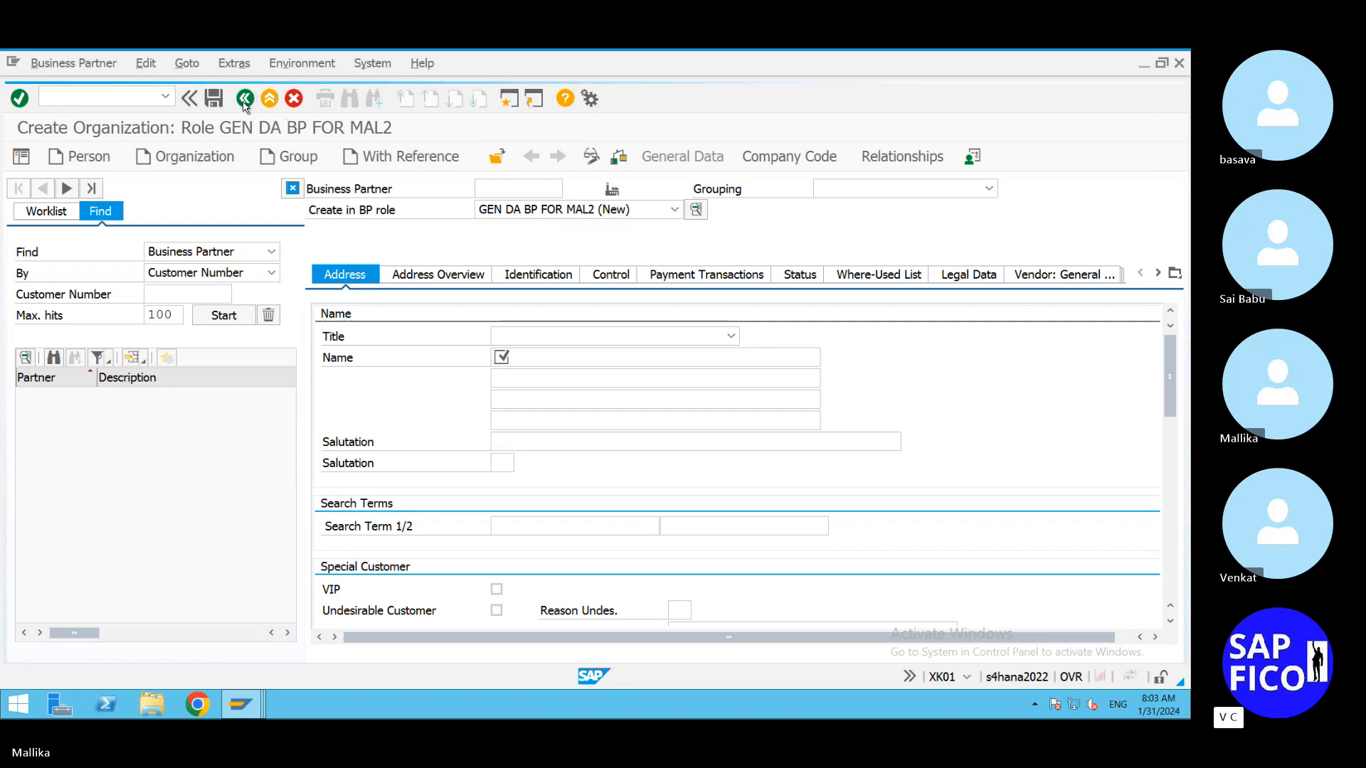
pyautogui.click(596, 554)
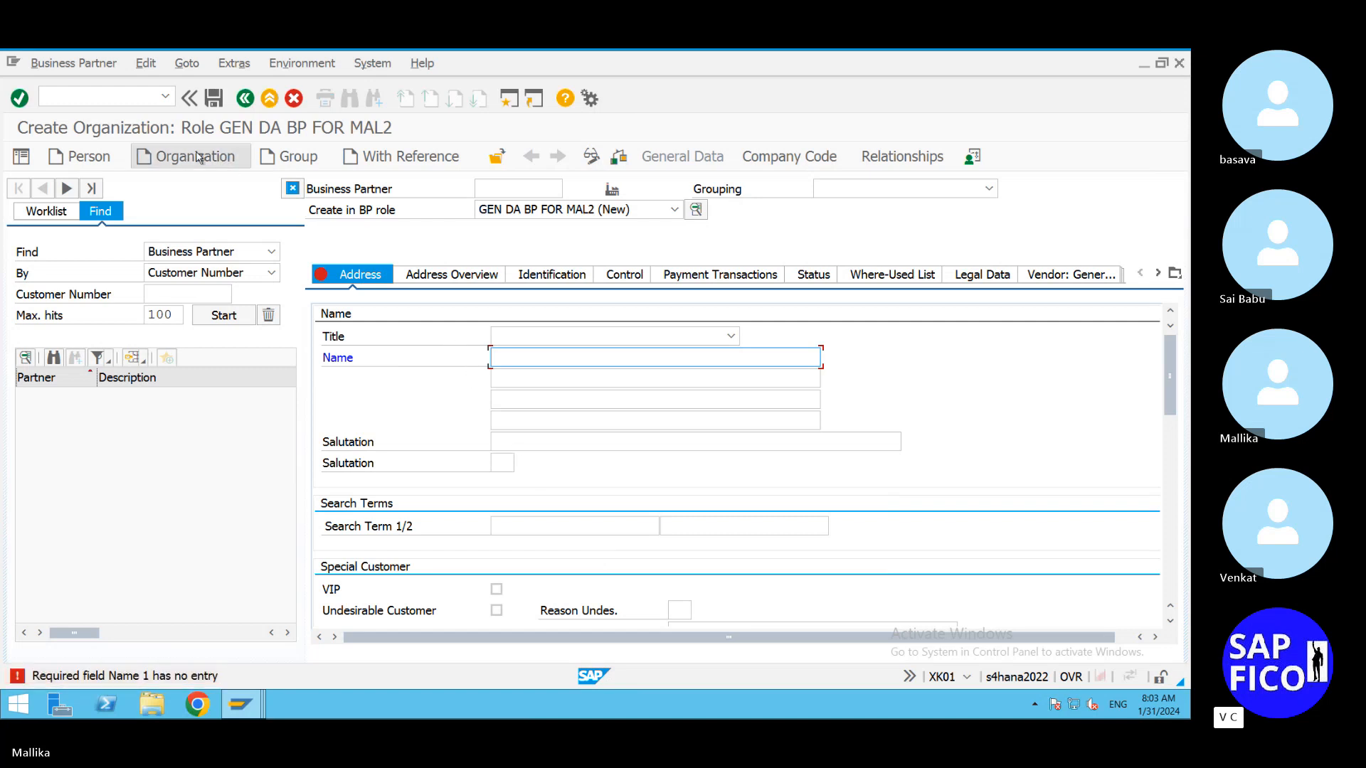
# Step: Try to start transaction XK01 again from the organization creation screen
pyautogui.click(166, 98)
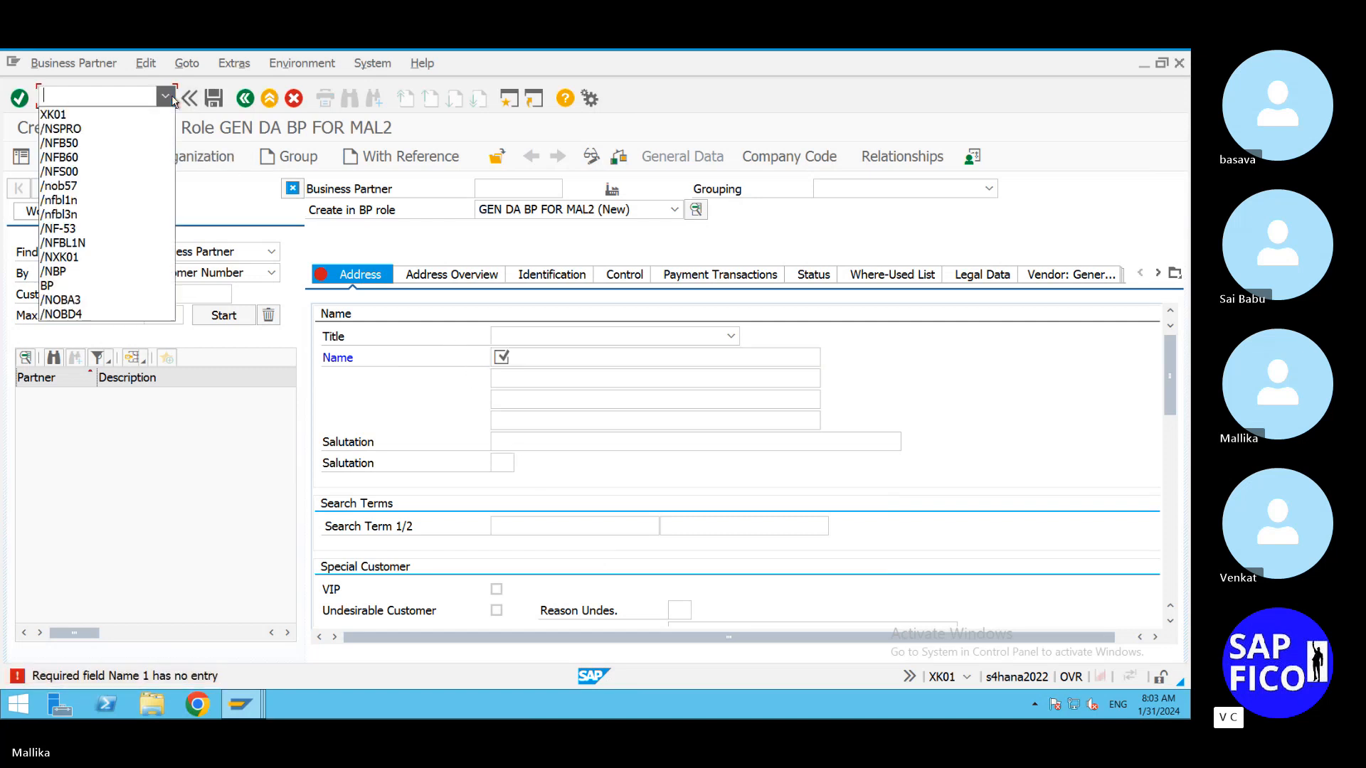
pyautogui.click(143, 115)
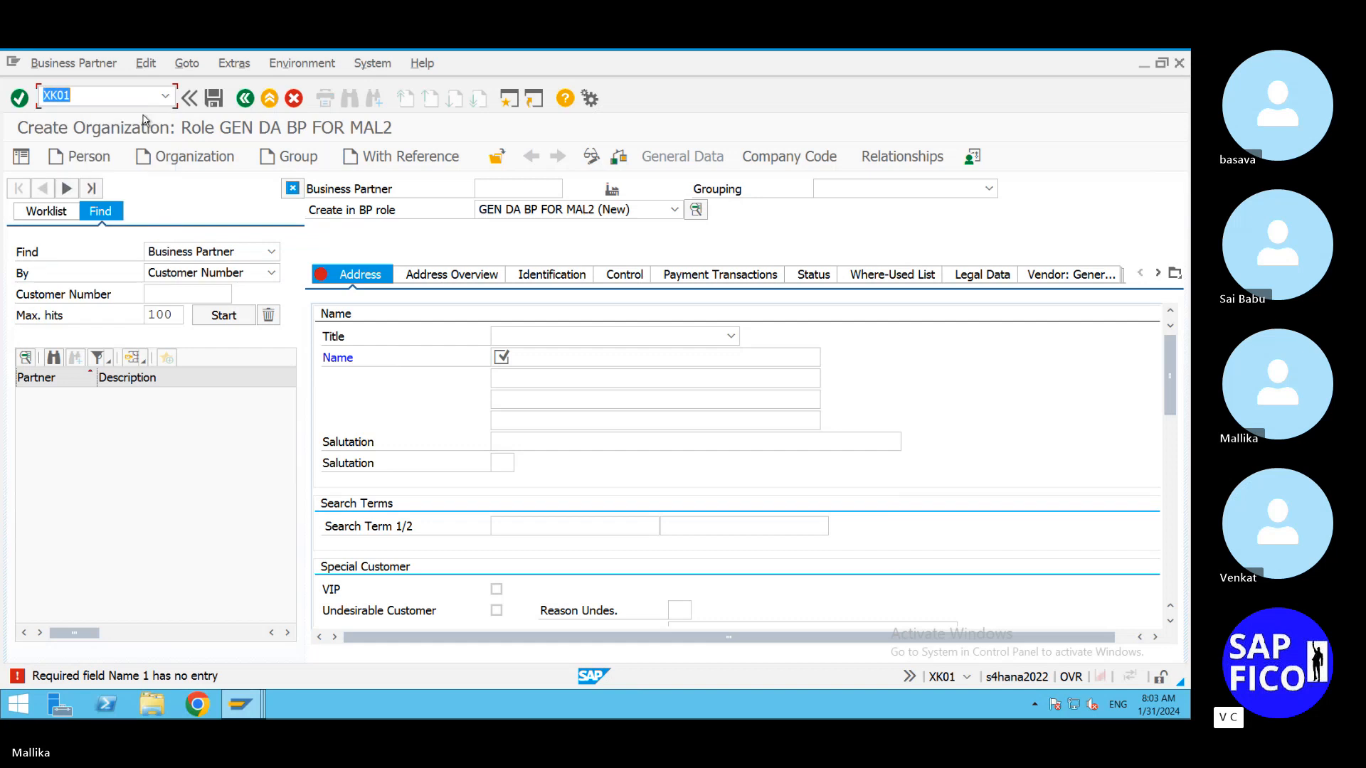
pyautogui.press('Return')
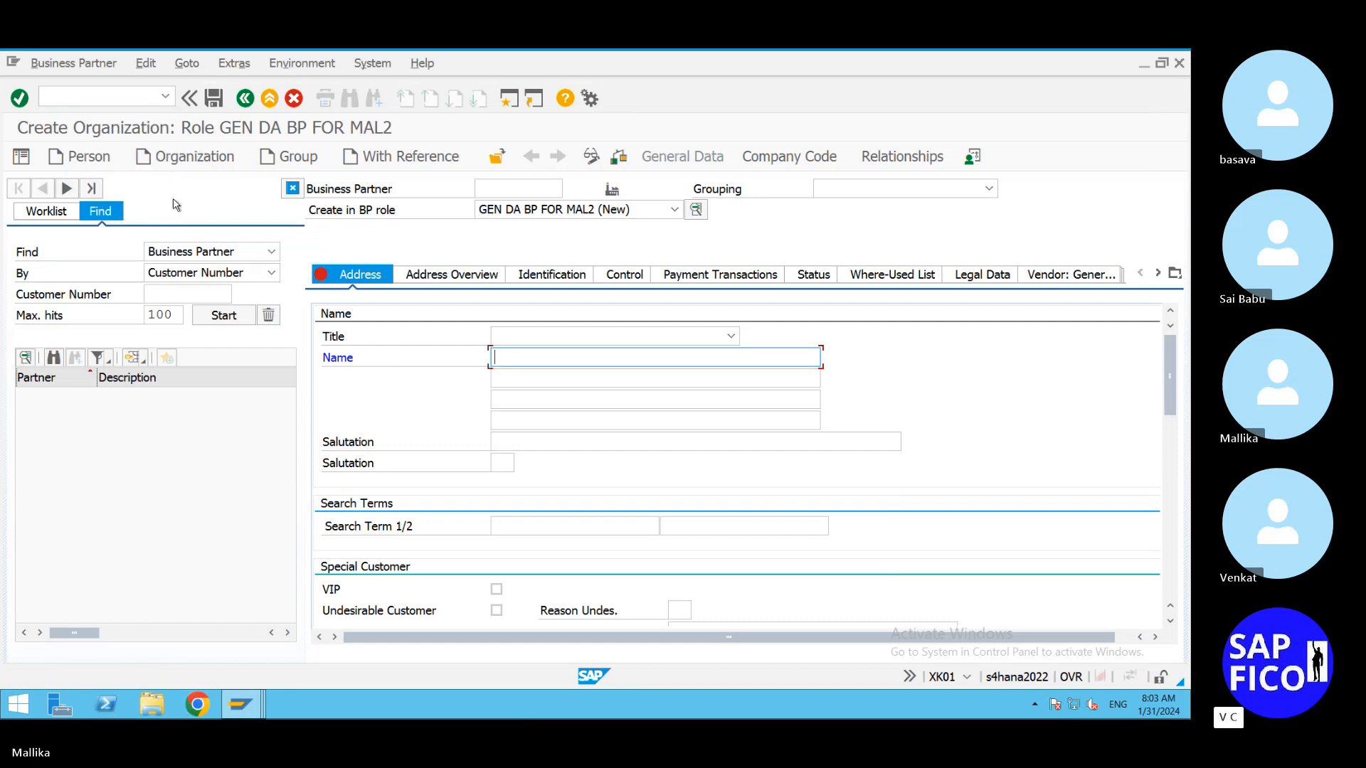
pyautogui.click(84, 98)
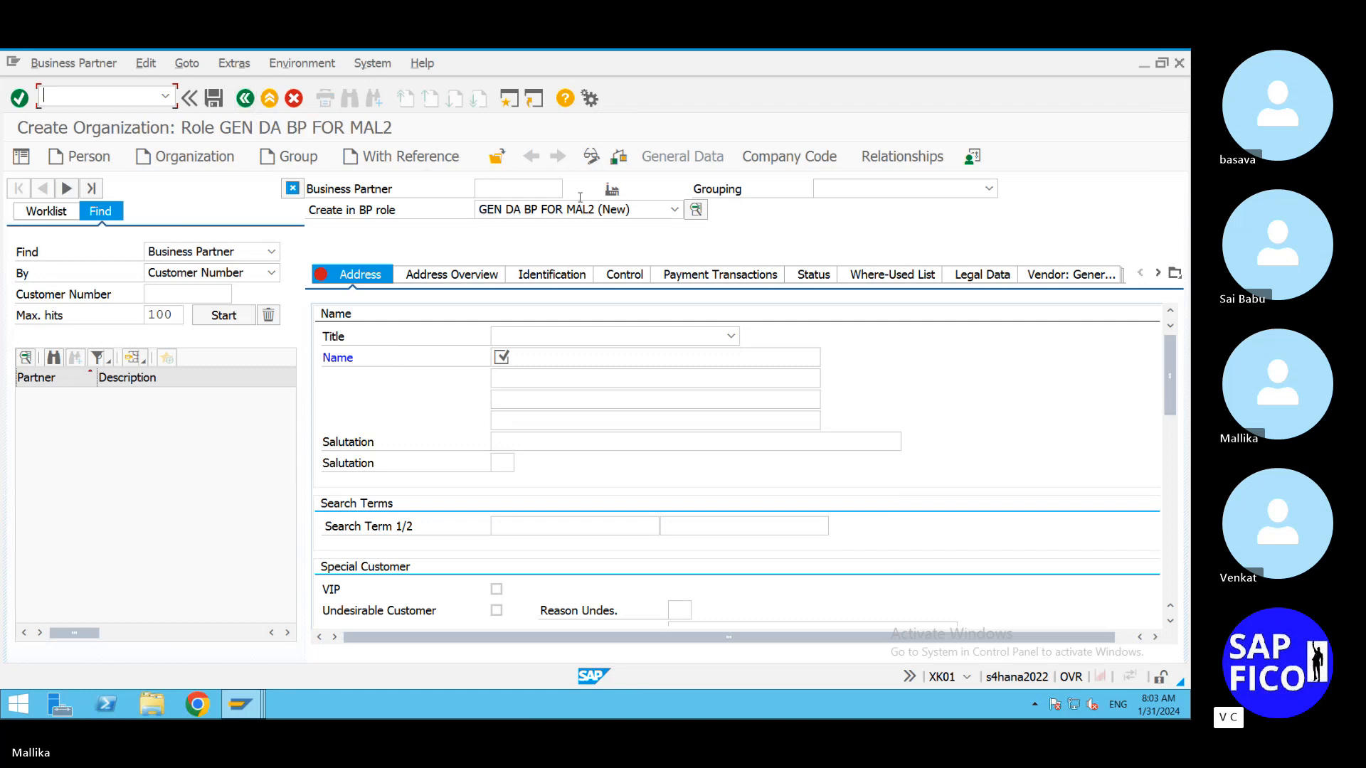
# Step: Change the BP role of the new organization to COMPANY CODE DATA FOR MAL and choose to create it in that role
pyautogui.click(675, 210)
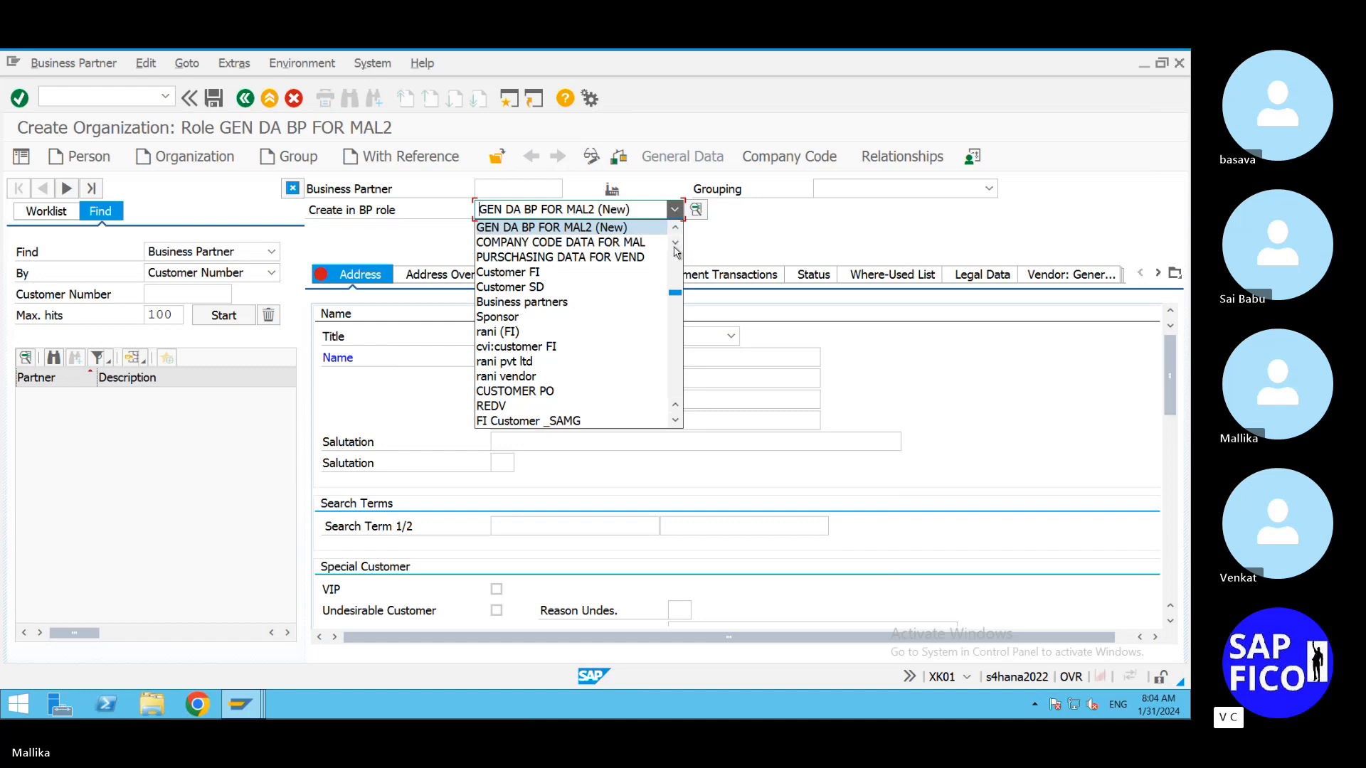
pyautogui.click(595, 244)
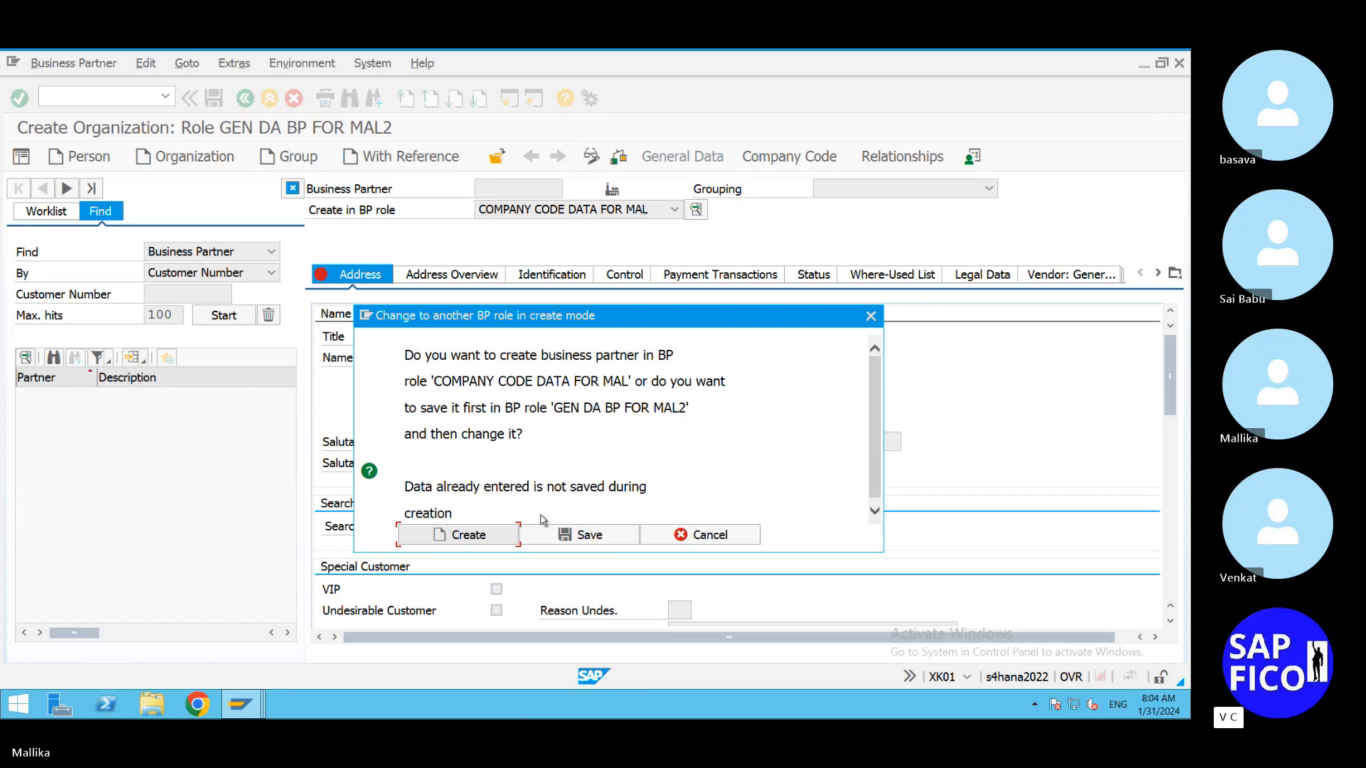
pyautogui.click(481, 539)
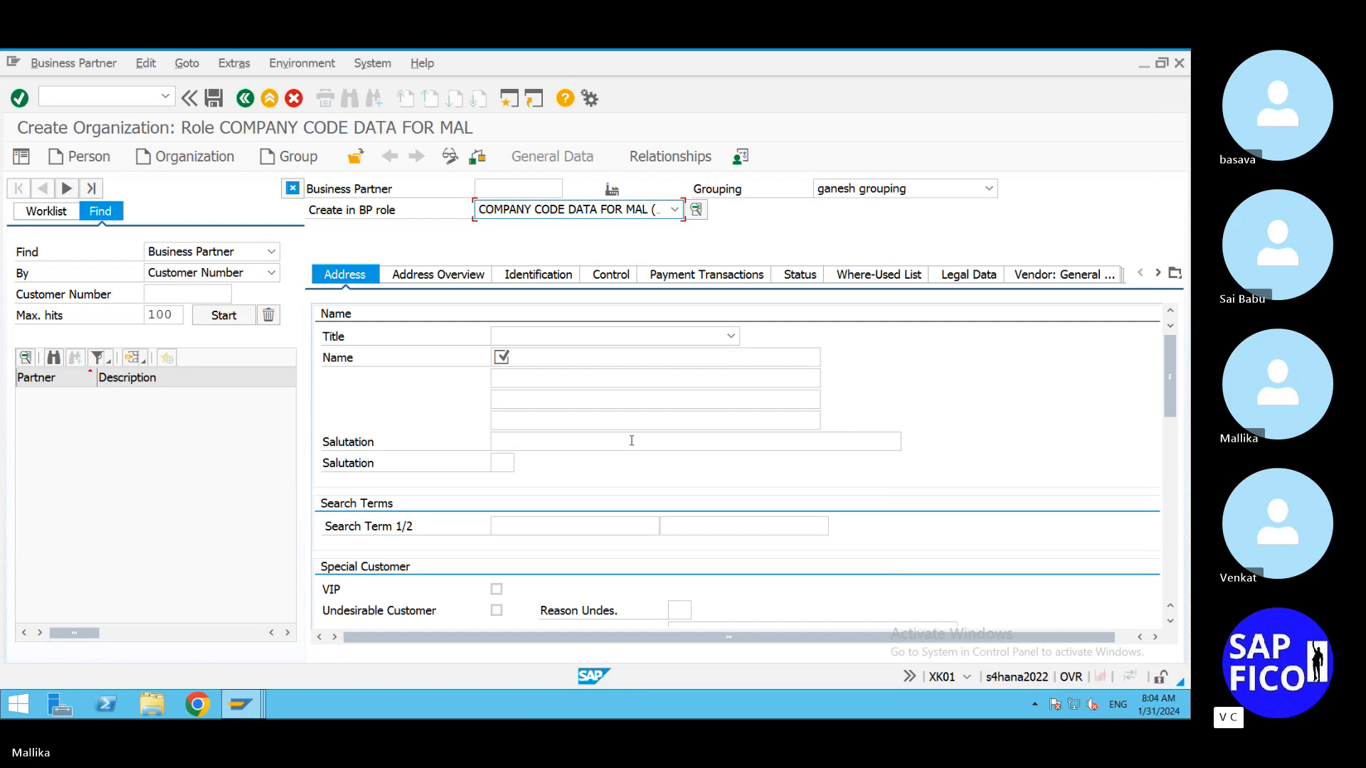
# Step: Set the grouping of the new organization to DOMESTIC VENDOR FOR MAL2
pyautogui.click(988, 189)
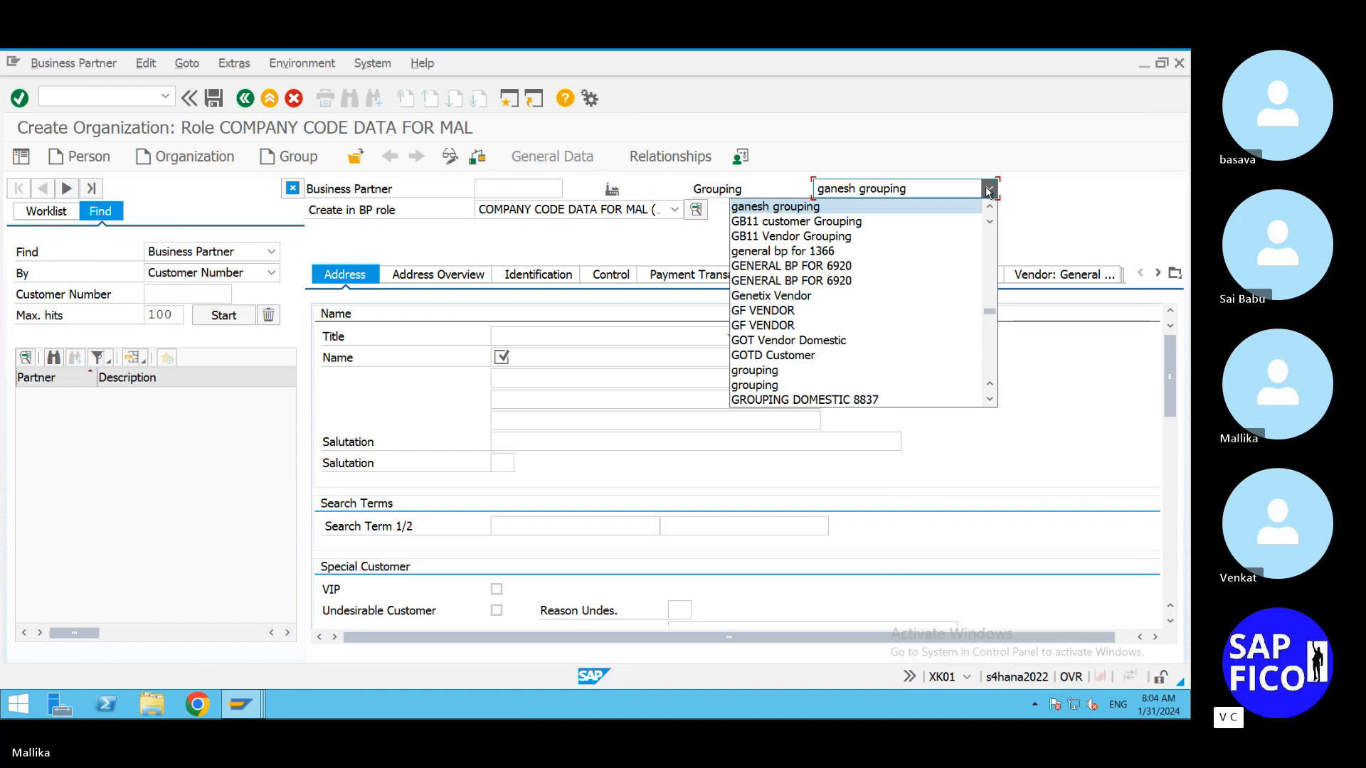
pyautogui.press('m')
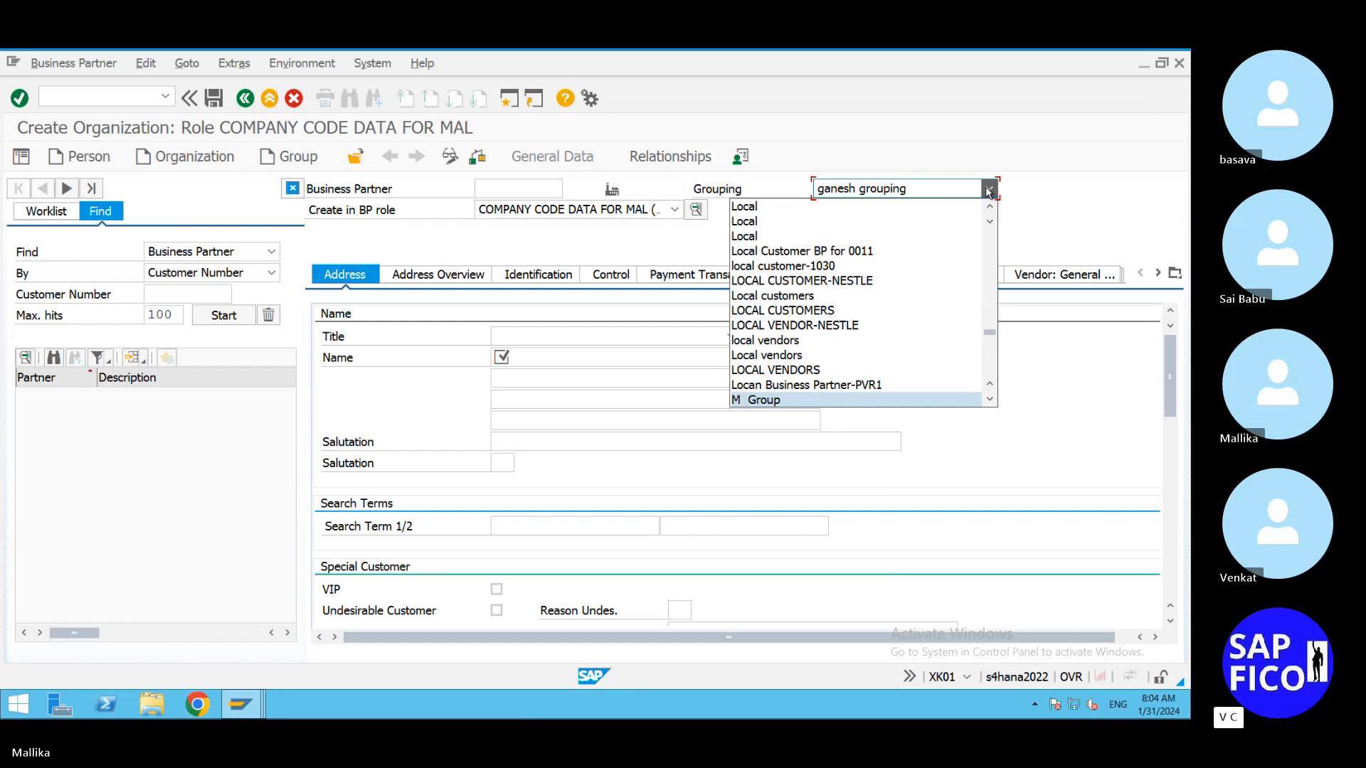
pyautogui.press('a')
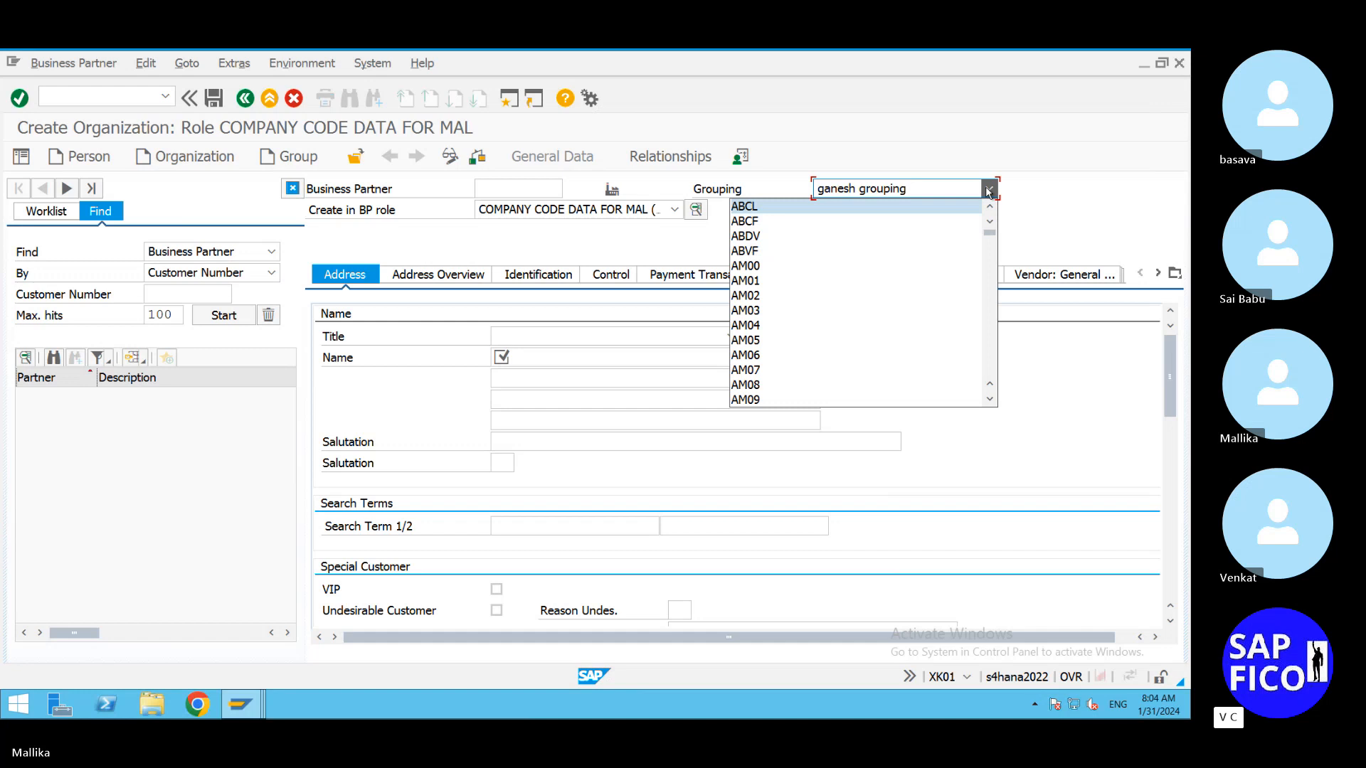
pyautogui.press('m')
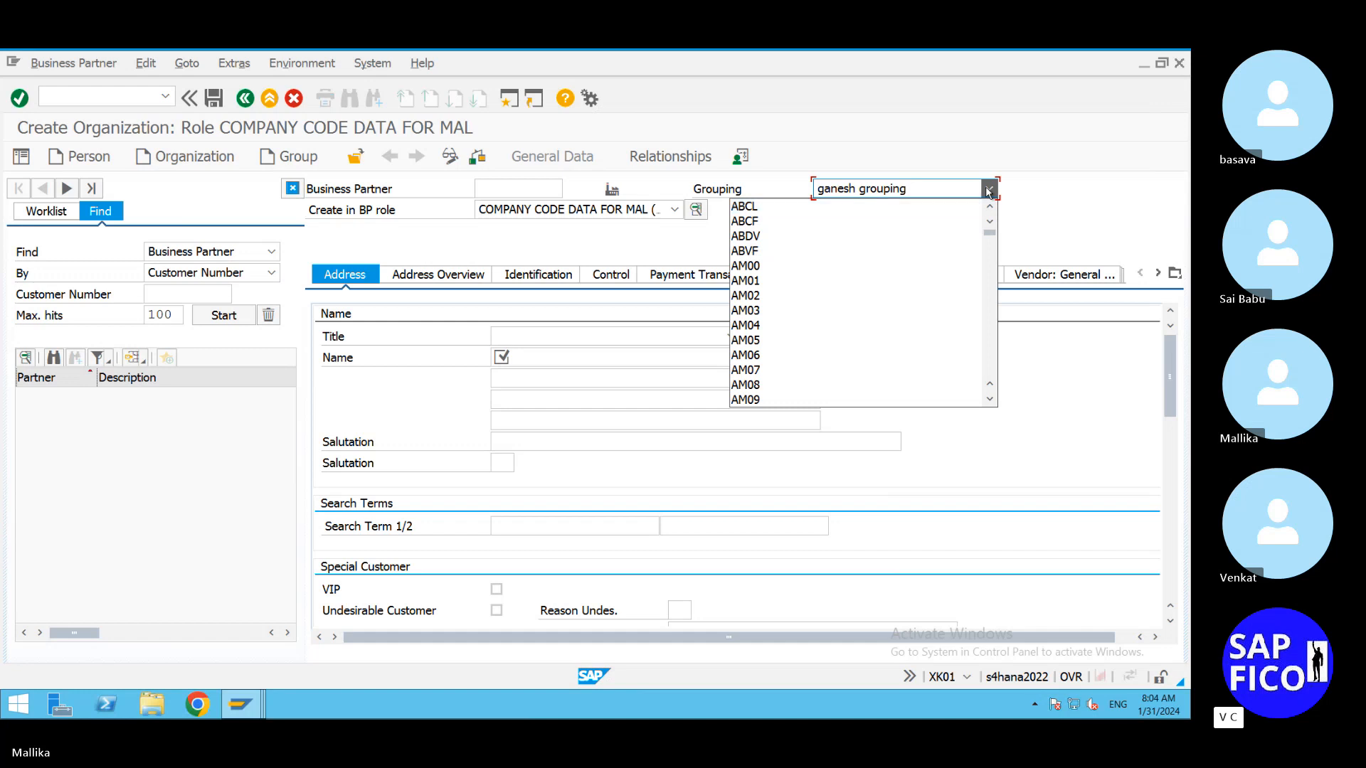
pyautogui.press('Down')
pyautogui.press('Down')
pyautogui.press('Down')
pyautogui.press('Down')
pyautogui.press('Down')
pyautogui.press('Down')
pyautogui.press('Down')
pyautogui.press('Down')
pyautogui.press('Down')
pyautogui.press('Down')
pyautogui.press('Down')
pyautogui.press('Down')
pyautogui.press('Down')
pyautogui.press('Down')
pyautogui.press('Down')
pyautogui.press('Down')
pyautogui.press('Down')
pyautogui.press('Down')
pyautogui.press('Down')
pyautogui.press('Down')
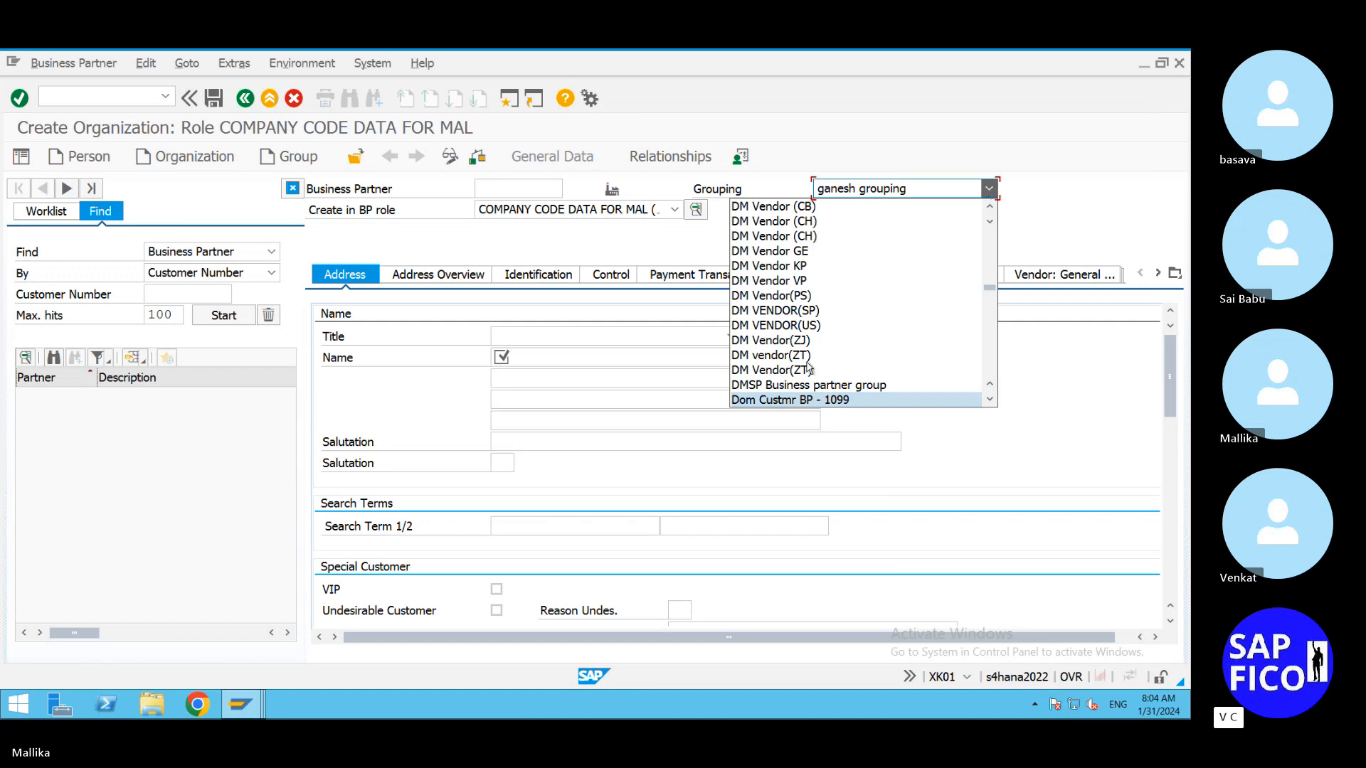
pyautogui.scroll(-2, 813, 366)
pyautogui.scroll(-1, 818, 370)
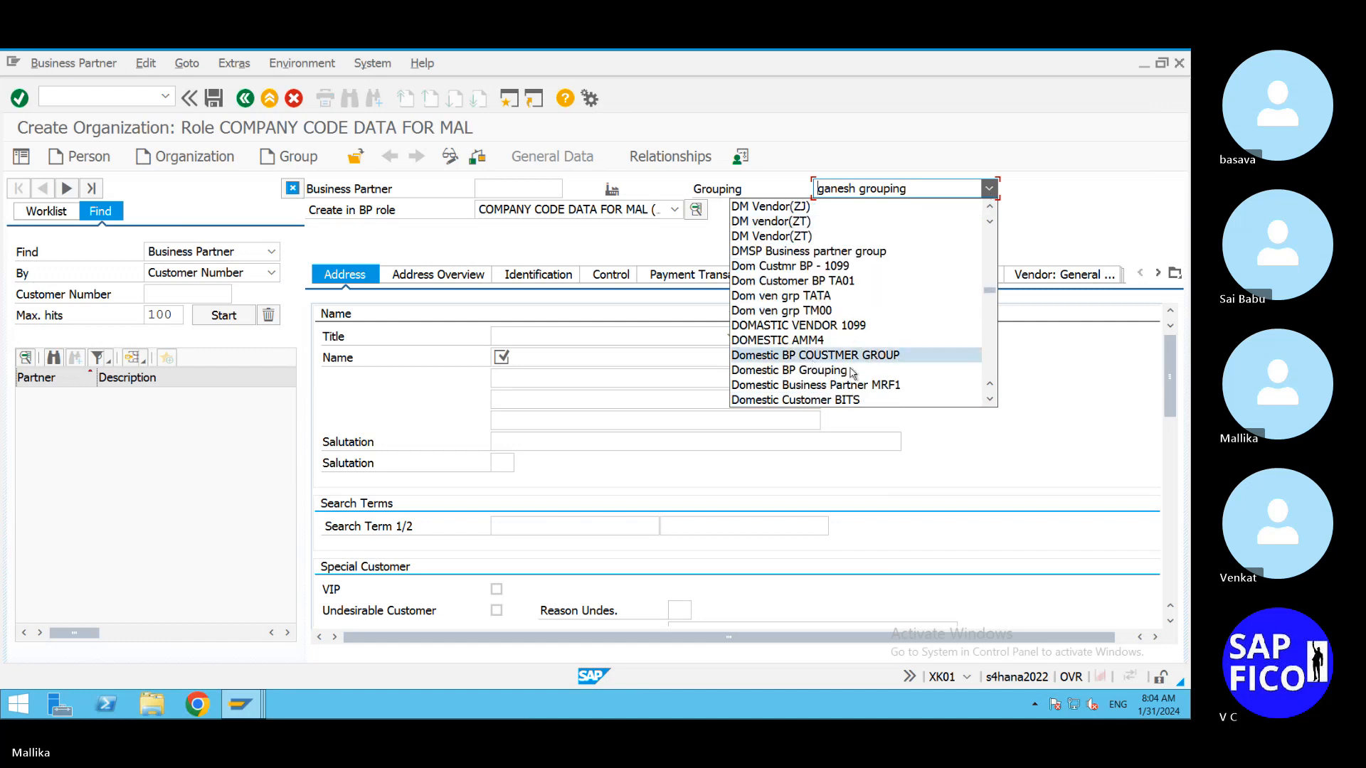
pyautogui.scroll(-1, 861, 392)
pyautogui.scroll(-2, 865, 392)
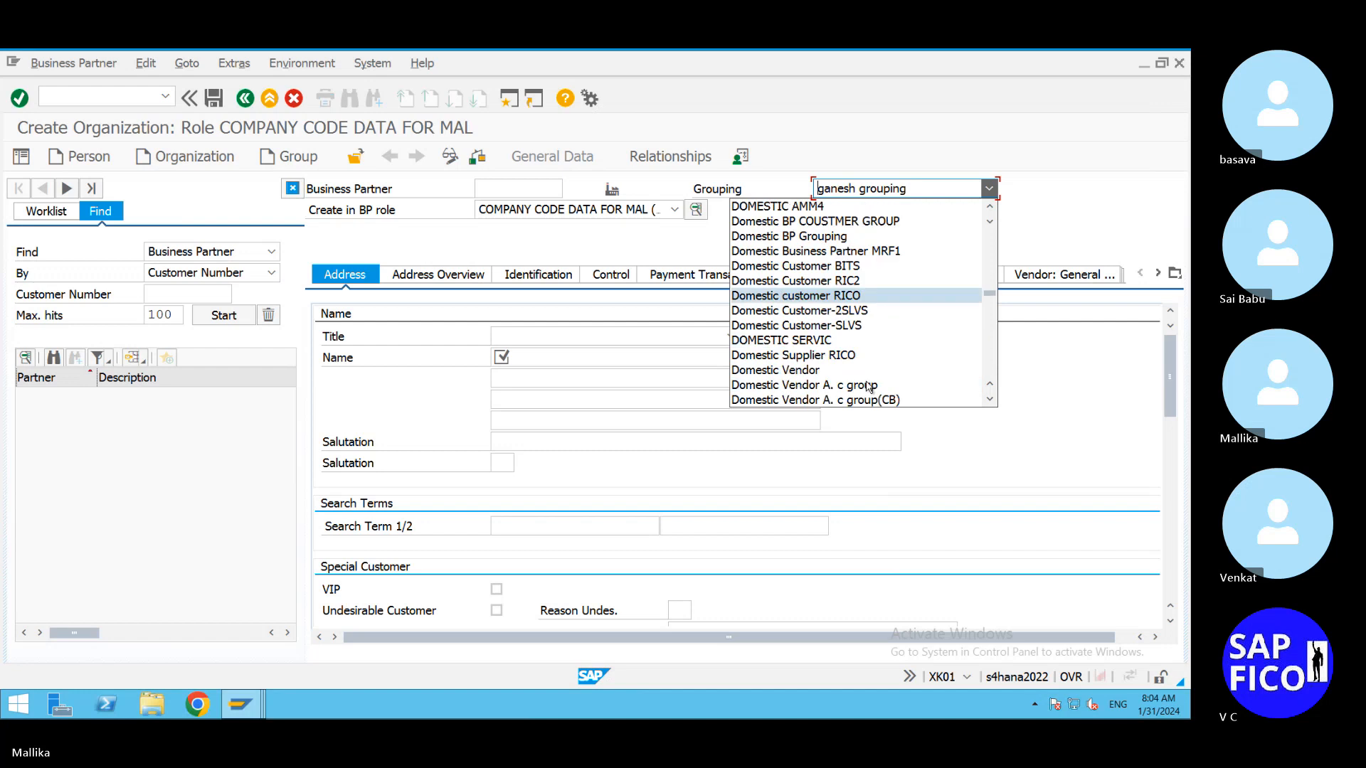
pyautogui.scroll(-1, 885, 389)
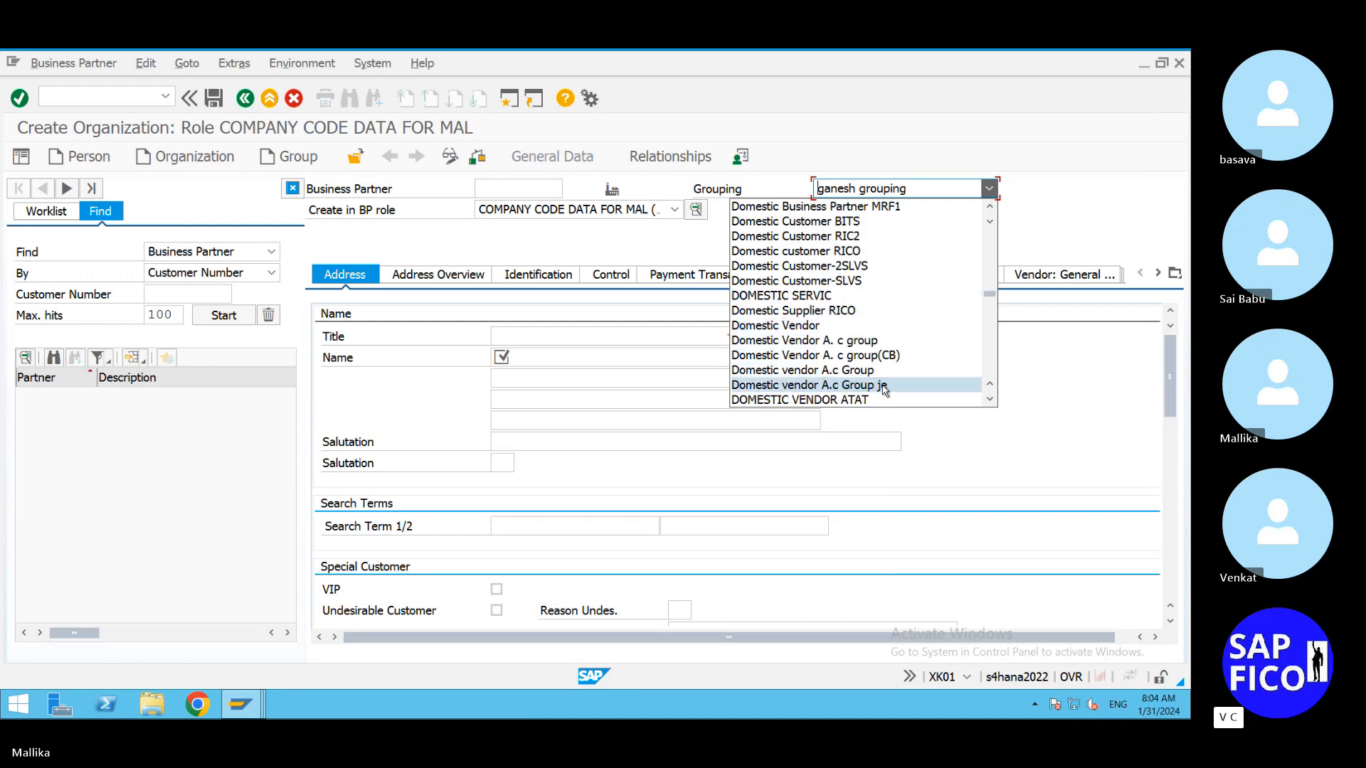
pyautogui.scroll(-1, 885, 390)
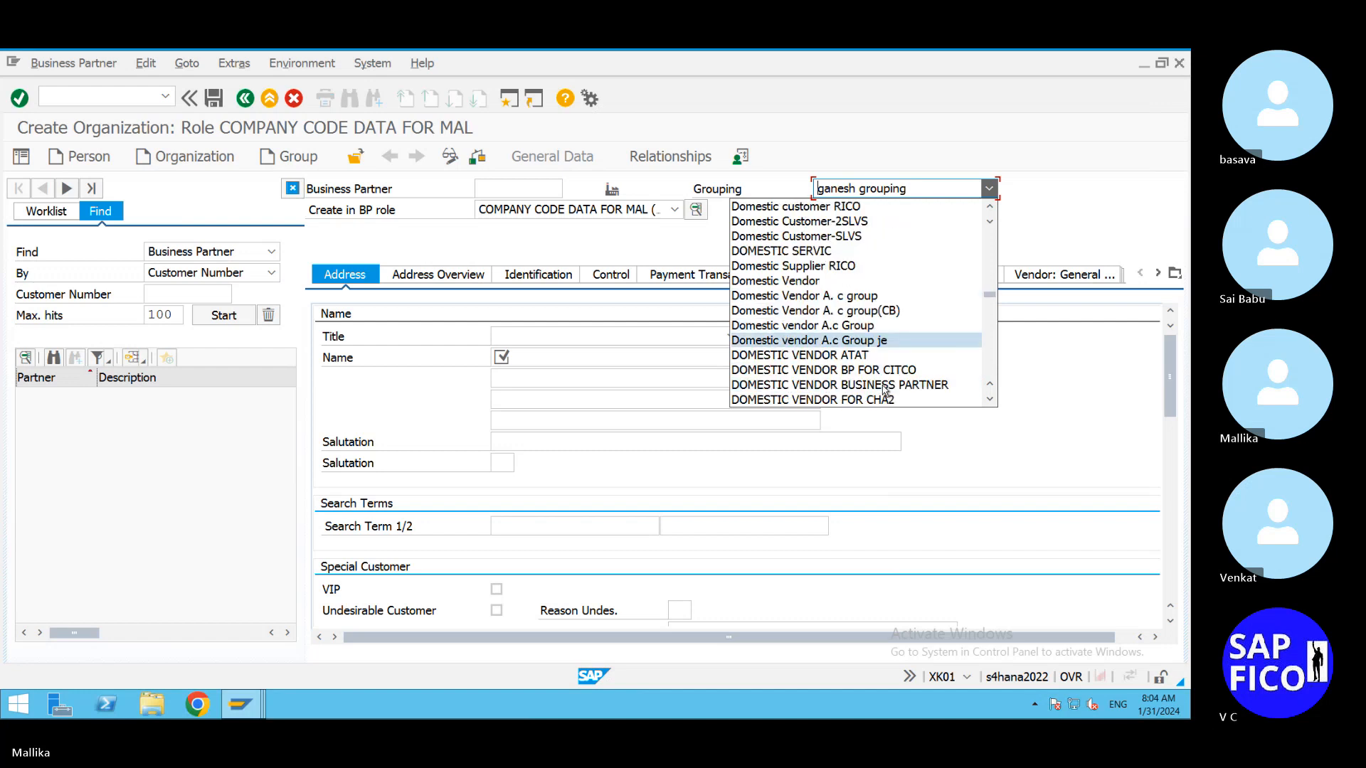
pyautogui.scroll(-1, 886, 375)
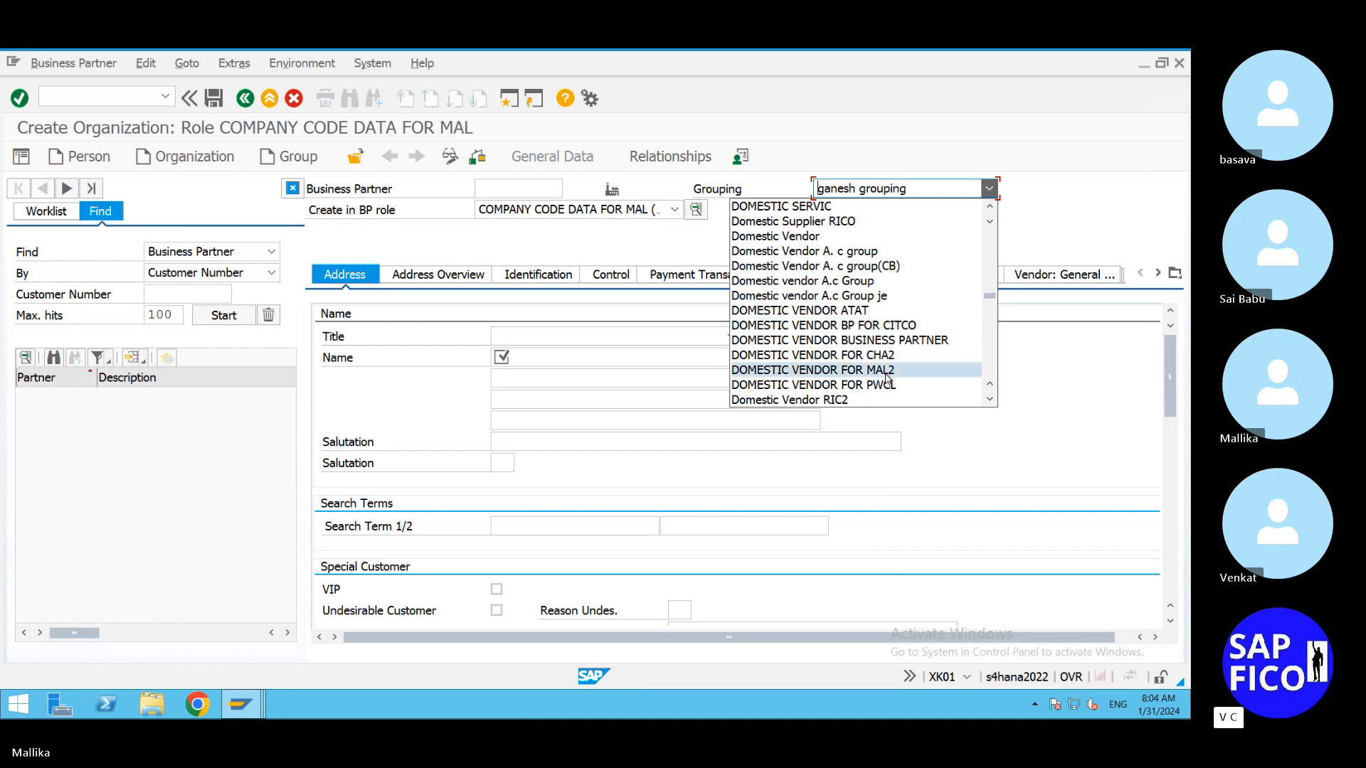
pyautogui.click(887, 371)
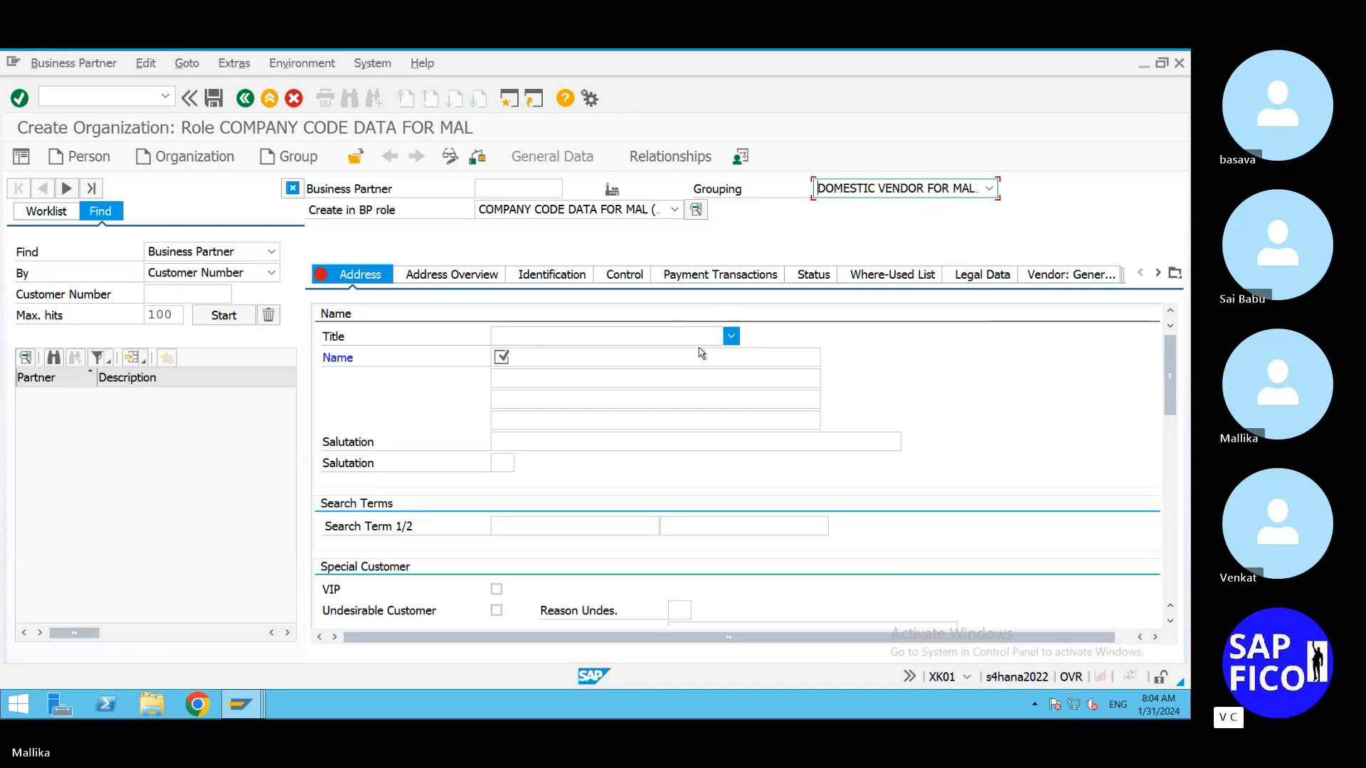
# Step: Set the organization's title to Company, and decline to leave the creation screen without saving
pyautogui.click(731, 336)
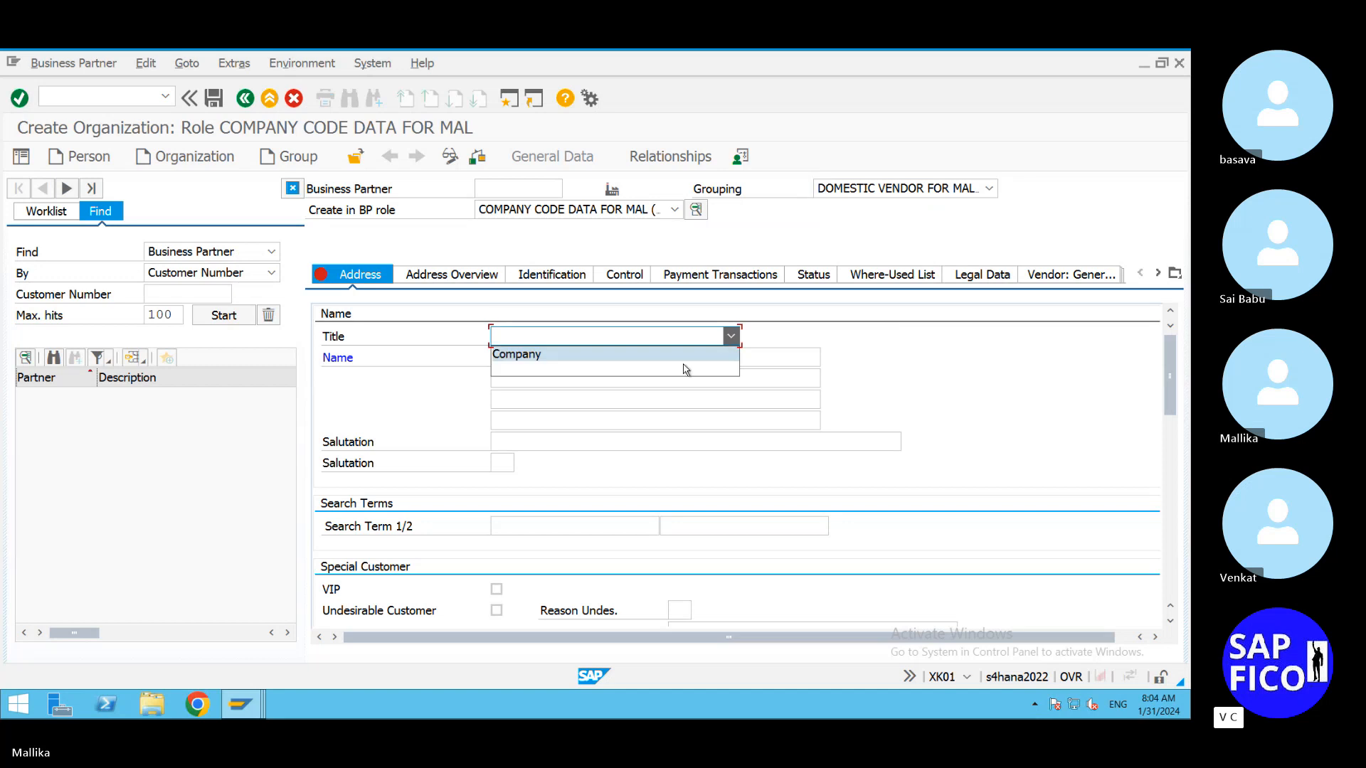
pyautogui.click(603, 364)
pyautogui.click(680, 356)
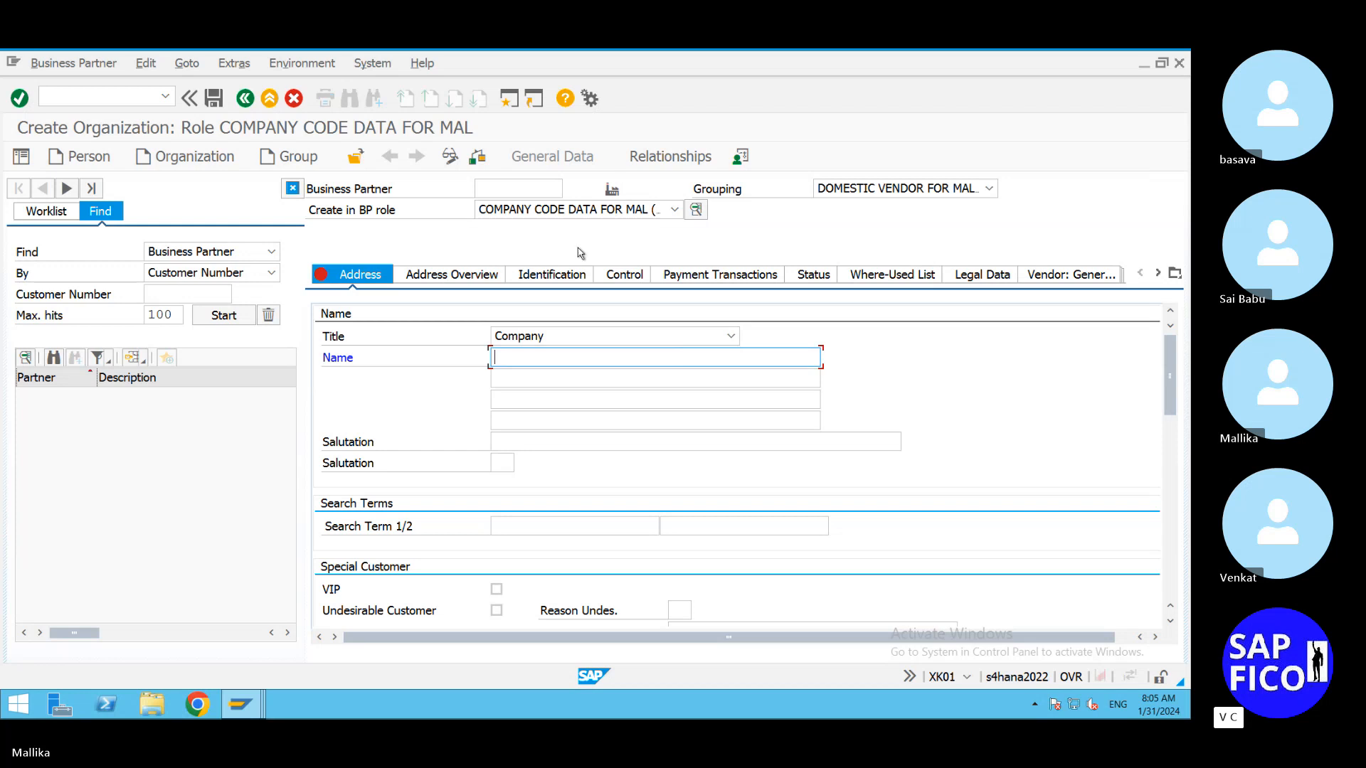
pyautogui.click(246, 99)
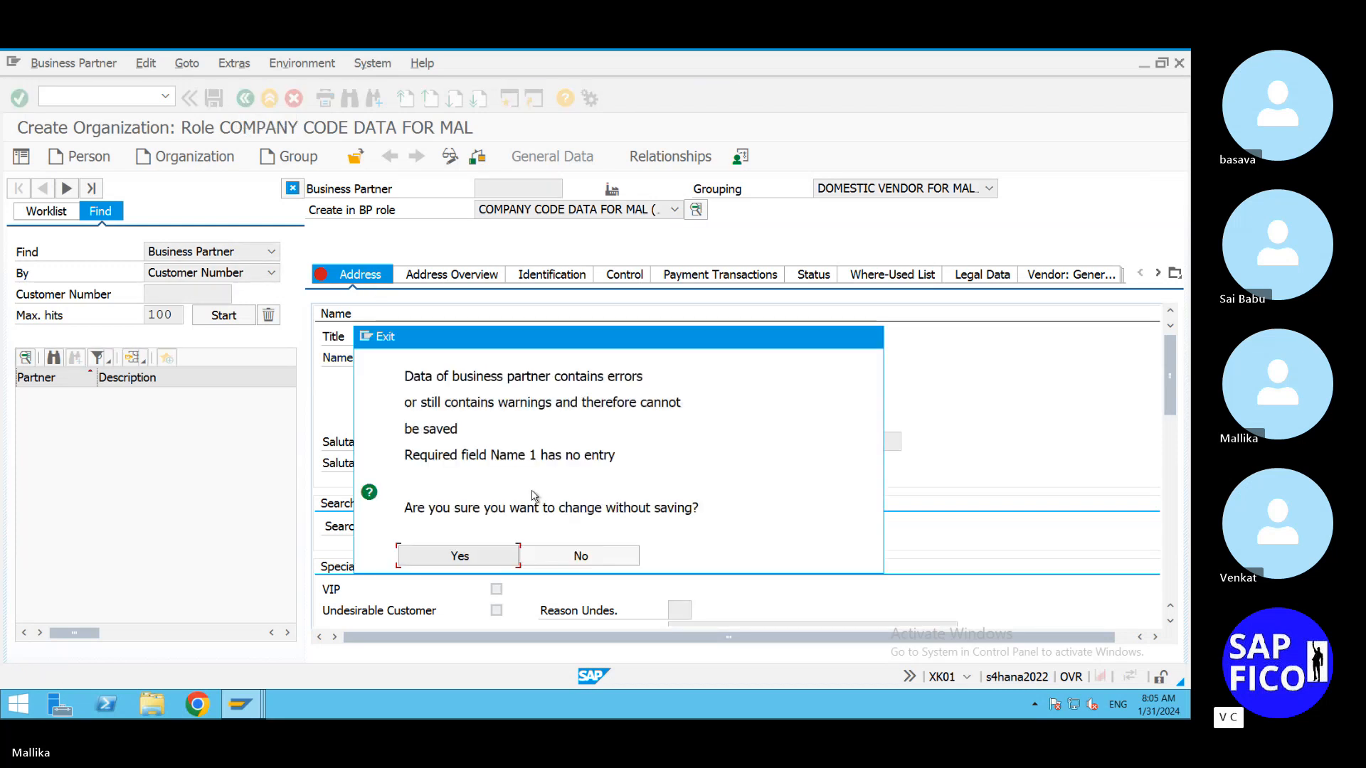
pyautogui.click(590, 558)
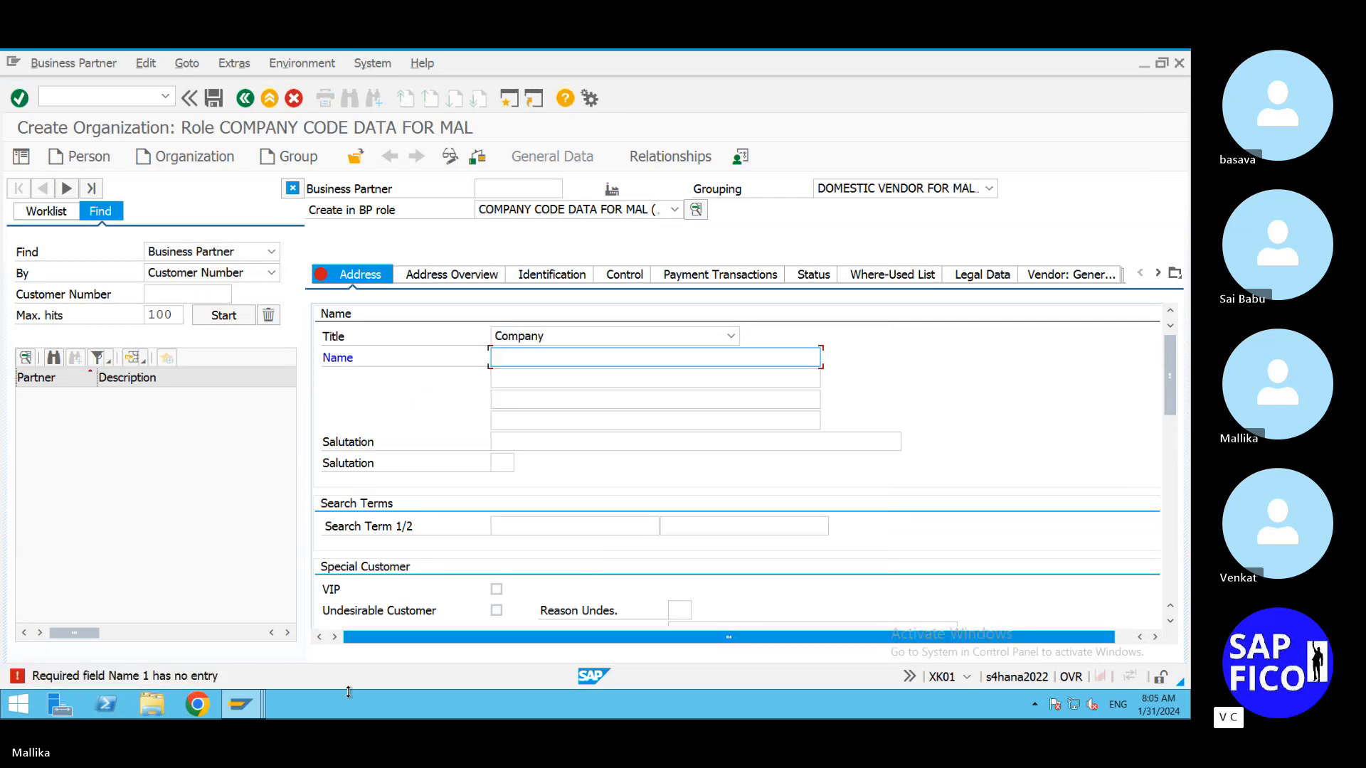
# Step: Switch to the SAP session with the BP roles overview, position to role MAL01 and open its details
pyautogui.click(263, 699)
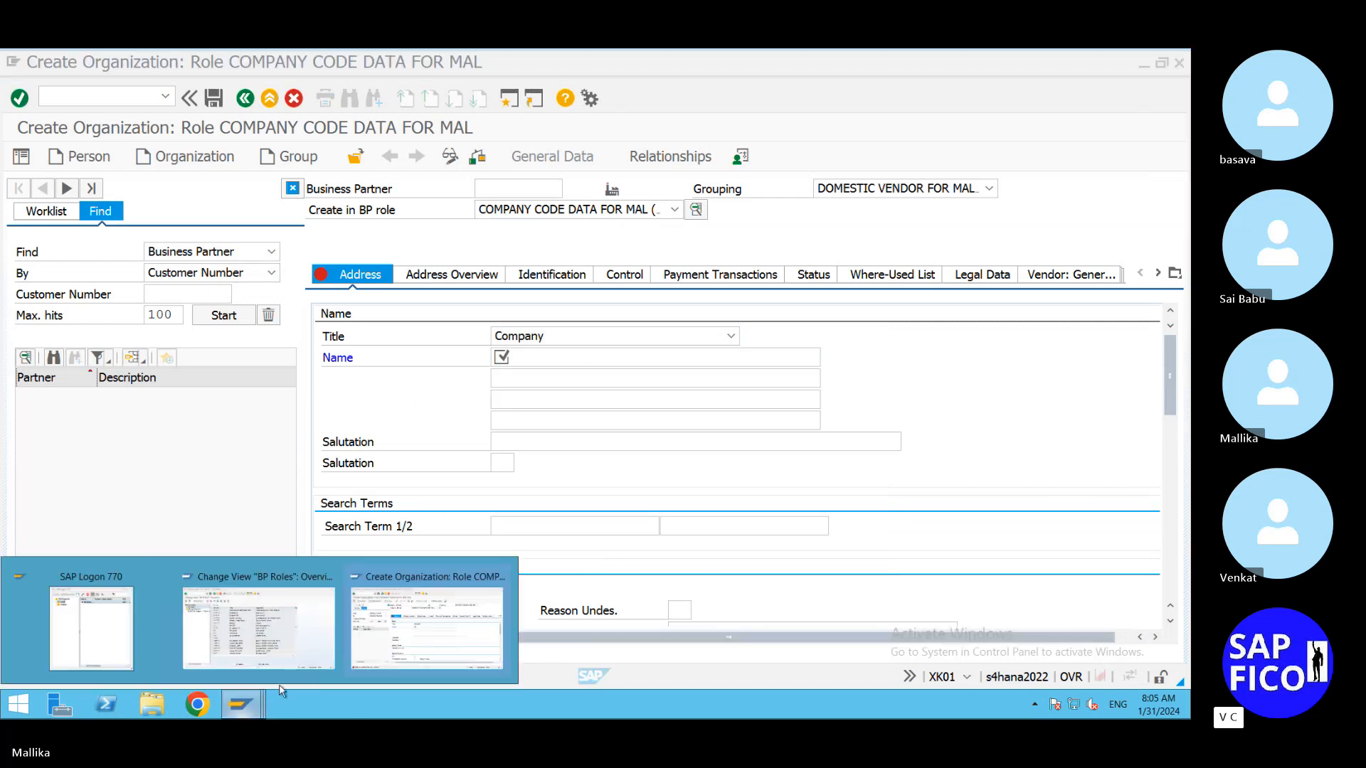
pyautogui.click(296, 647)
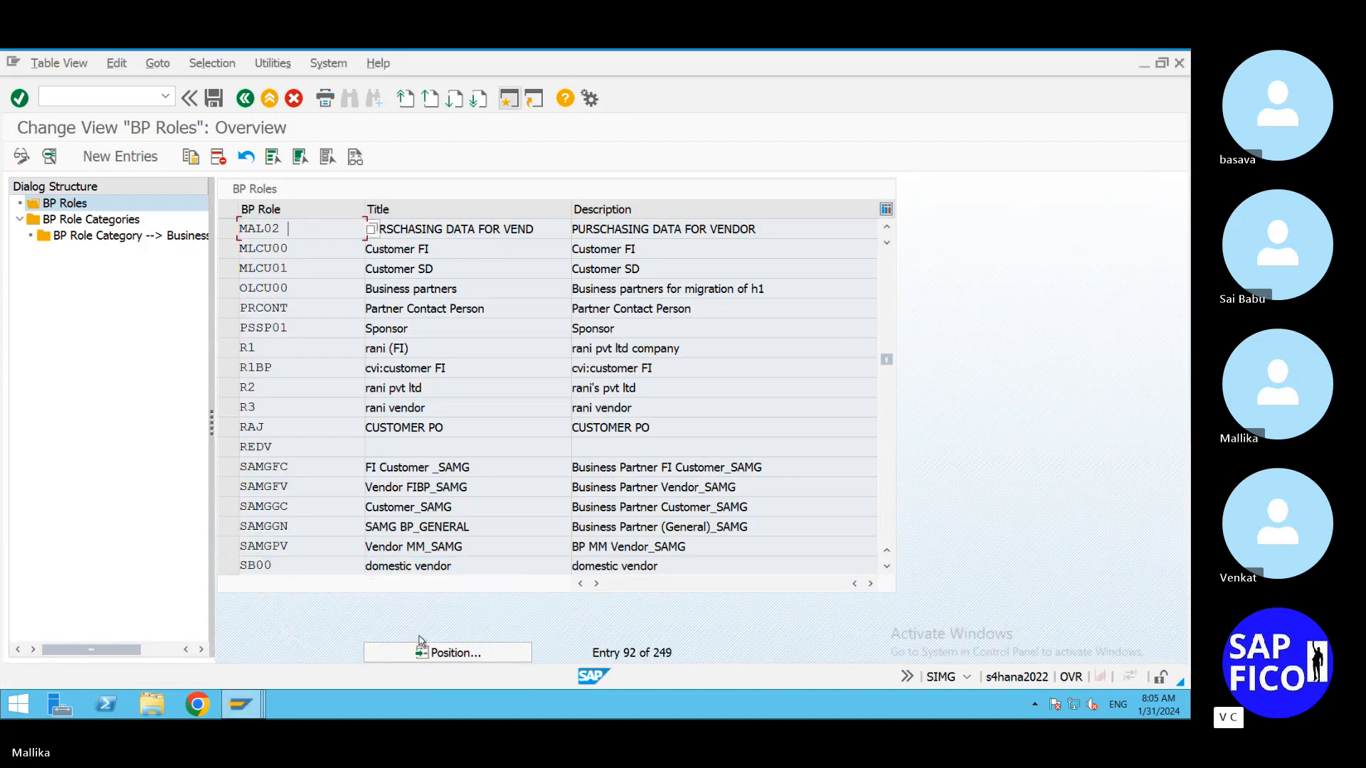
pyautogui.click(510, 98)
pyautogui.click(513, 652)
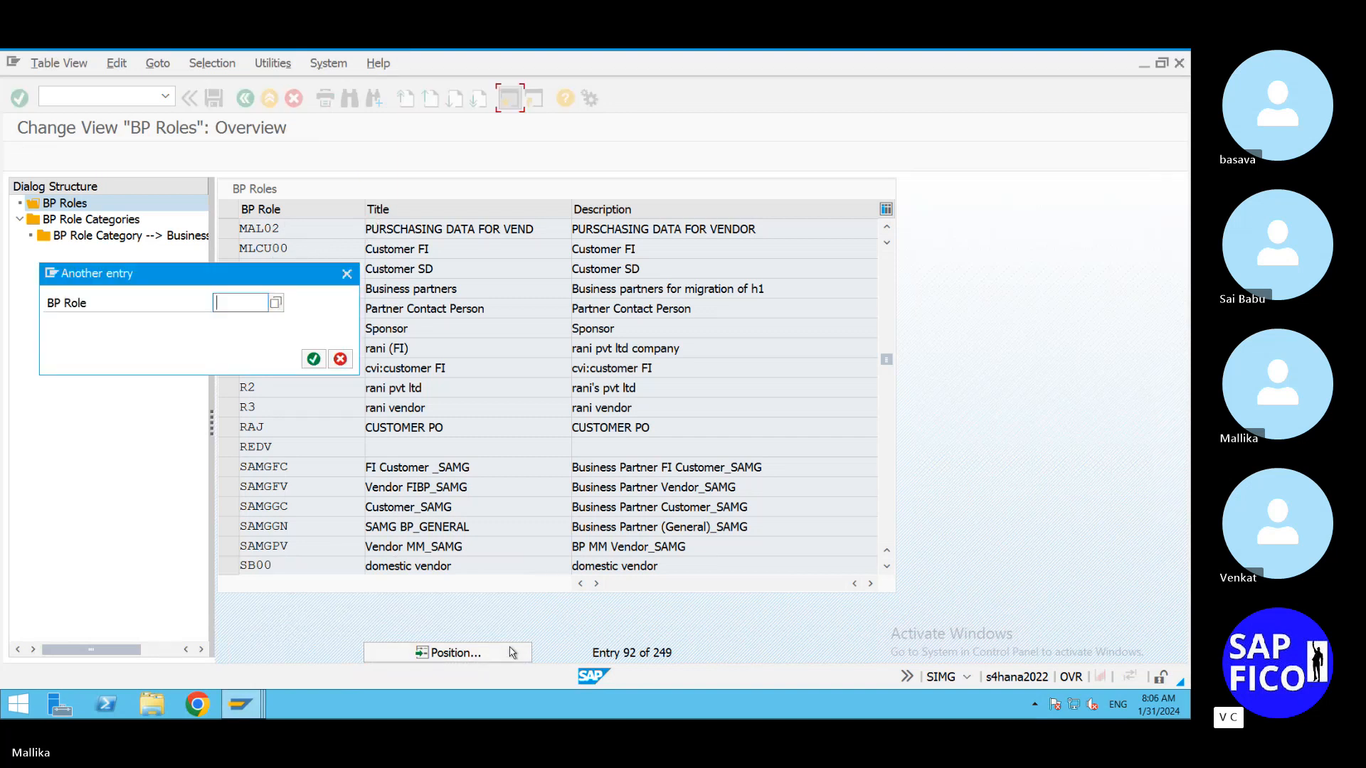
pyautogui.write('MAL01')
pyautogui.click(316, 360)
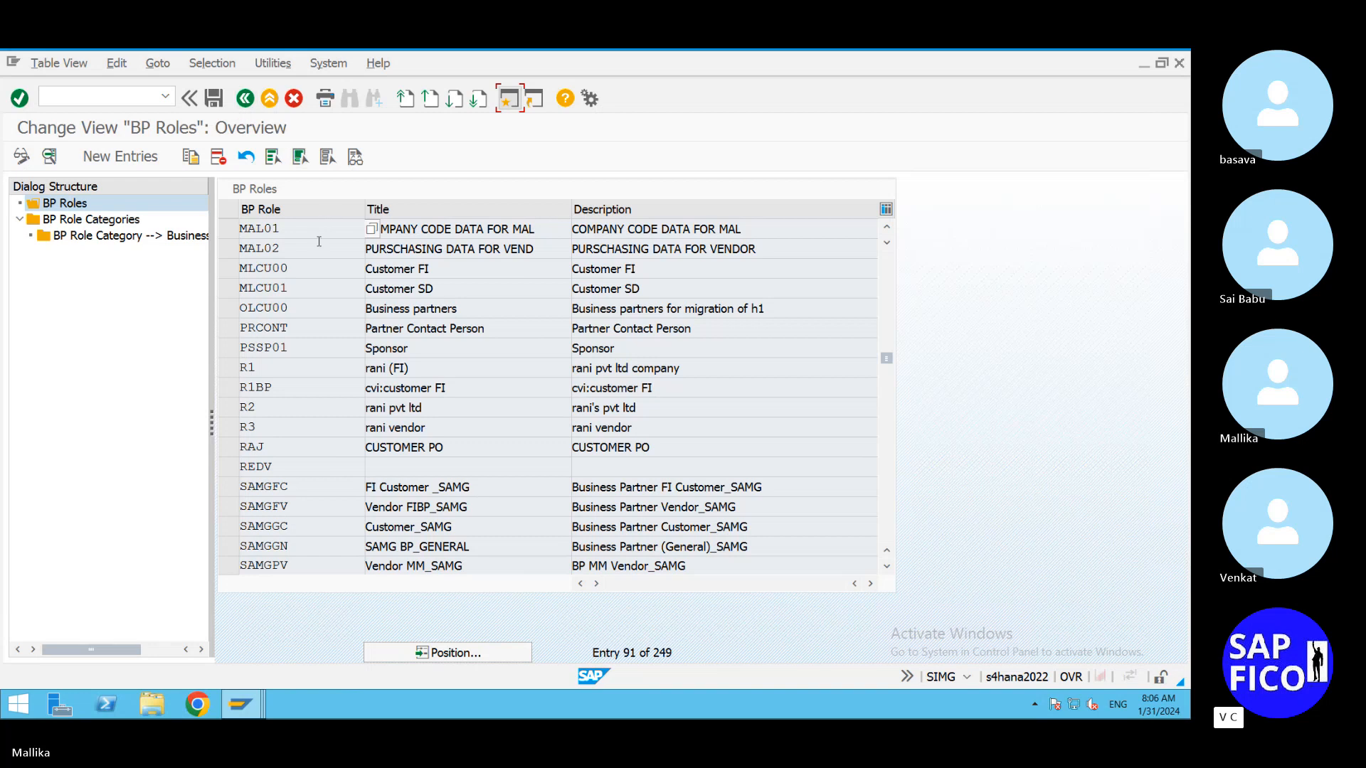
pyautogui.click(314, 230)
pyautogui.doubleClick(314, 231)
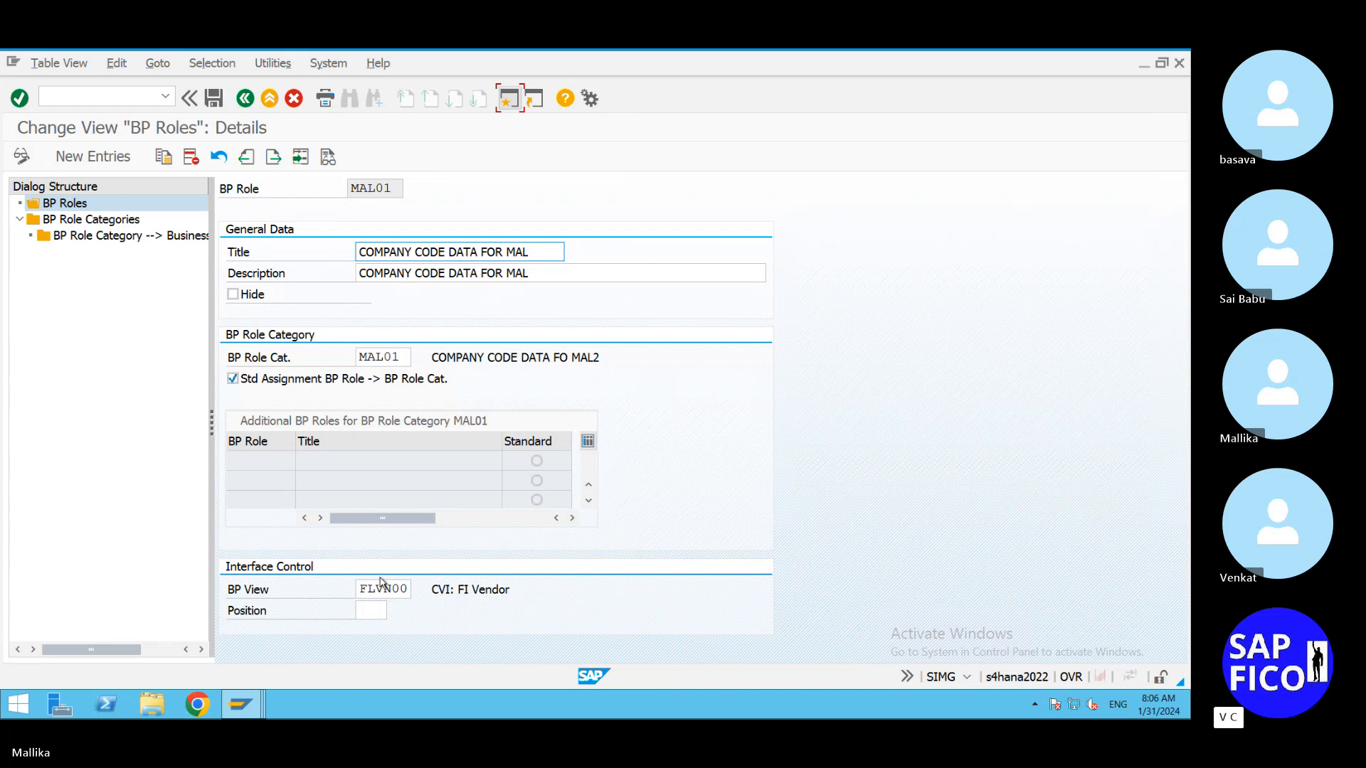
# Step: Change the BP role category of role MAL01 to FLVN00
pyautogui.click(402, 358)
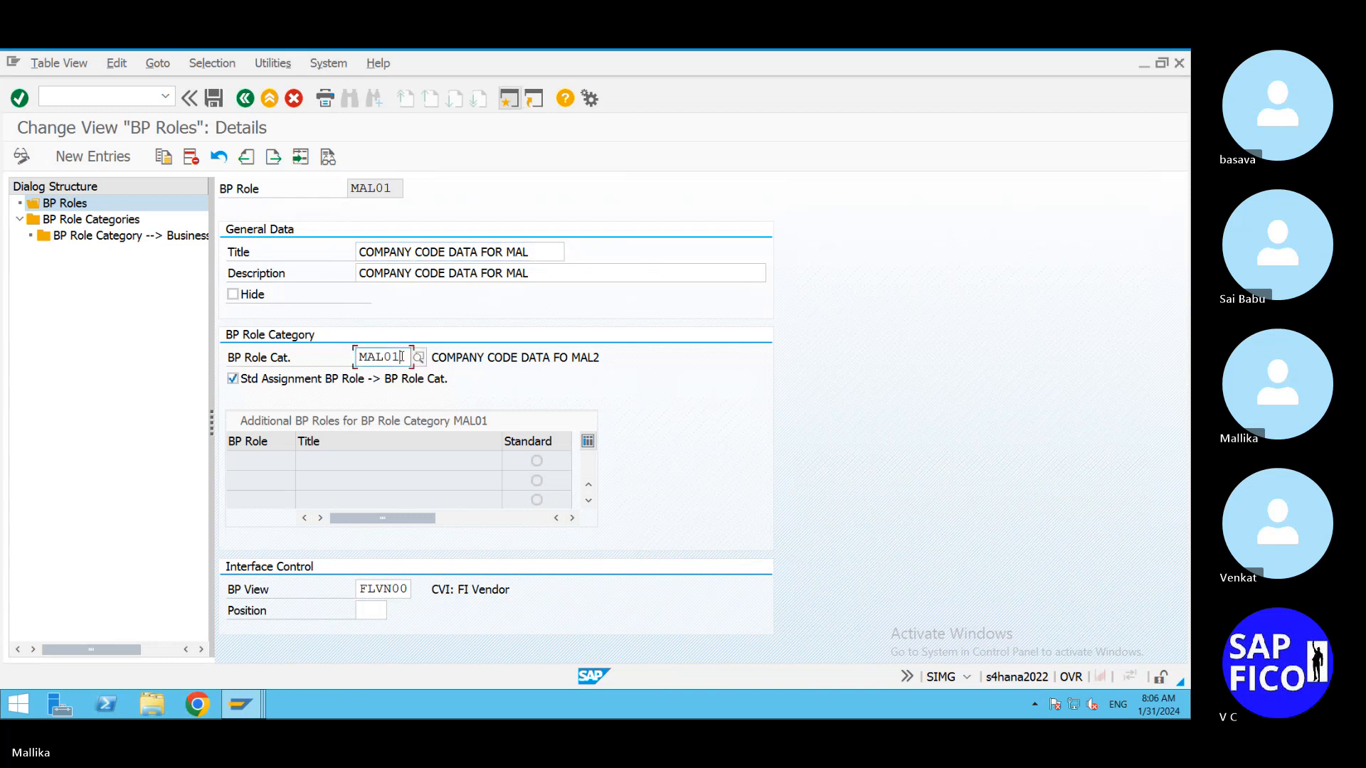
pyautogui.press('BackSpace')
pyautogui.press('BackSpace')
pyautogui.press('BackSpace')
pyautogui.press('BackSpace')
pyautogui.press('BackSpace')
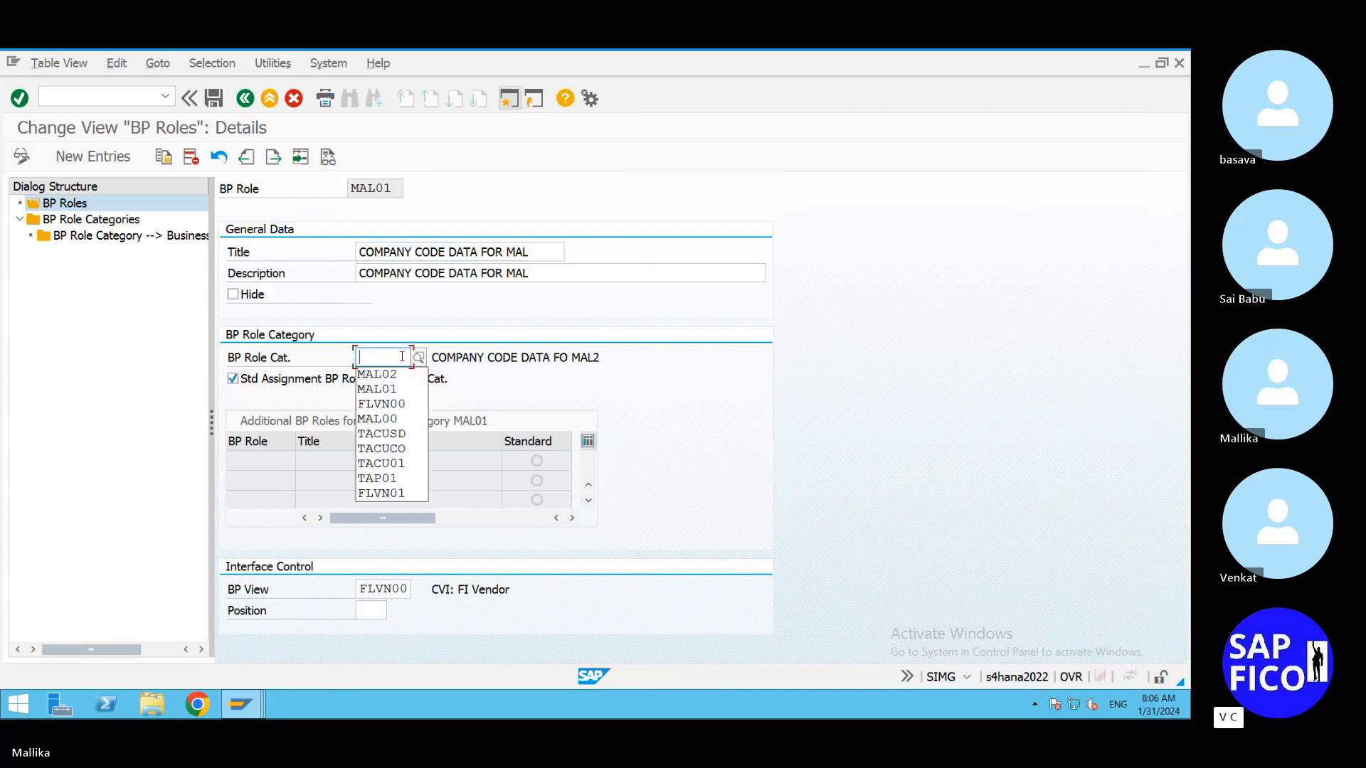
pyautogui.write('F')
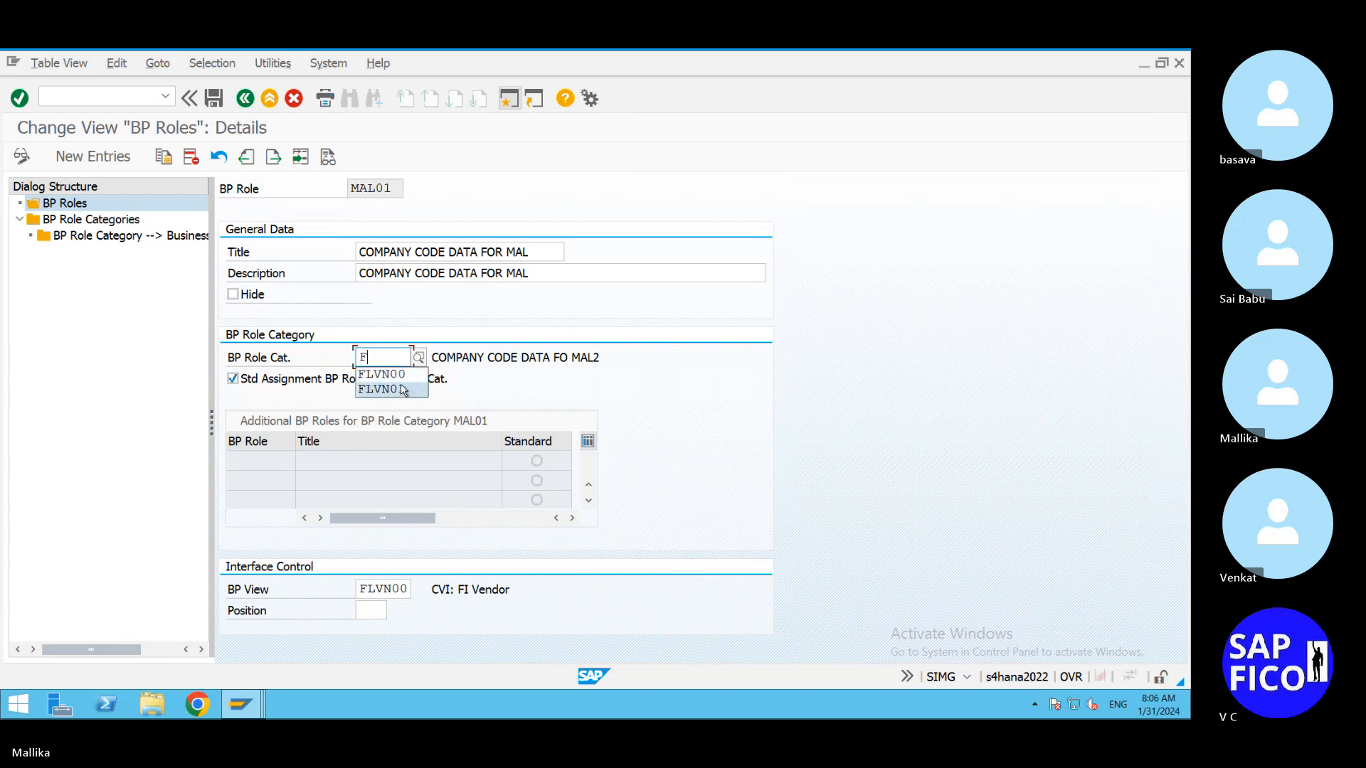
pyautogui.click(384, 374)
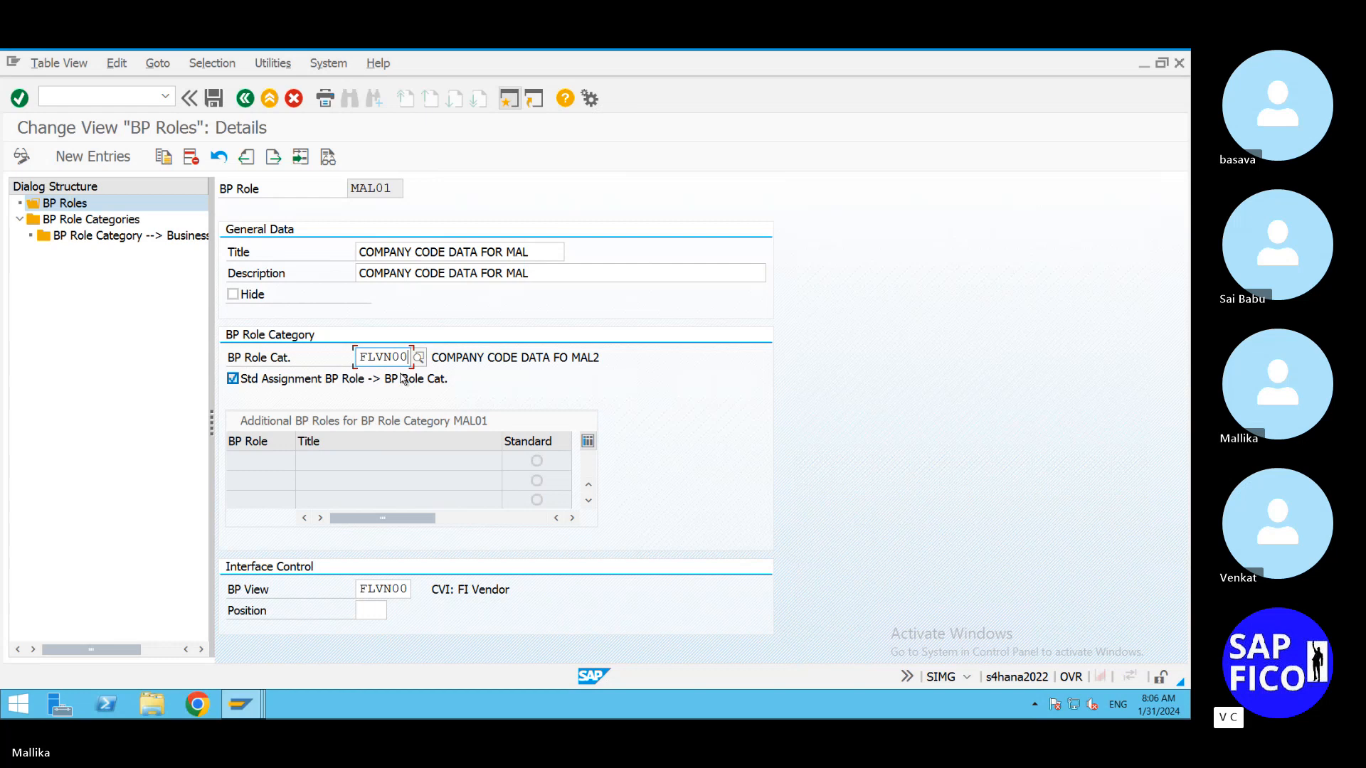
pyautogui.press('Return')
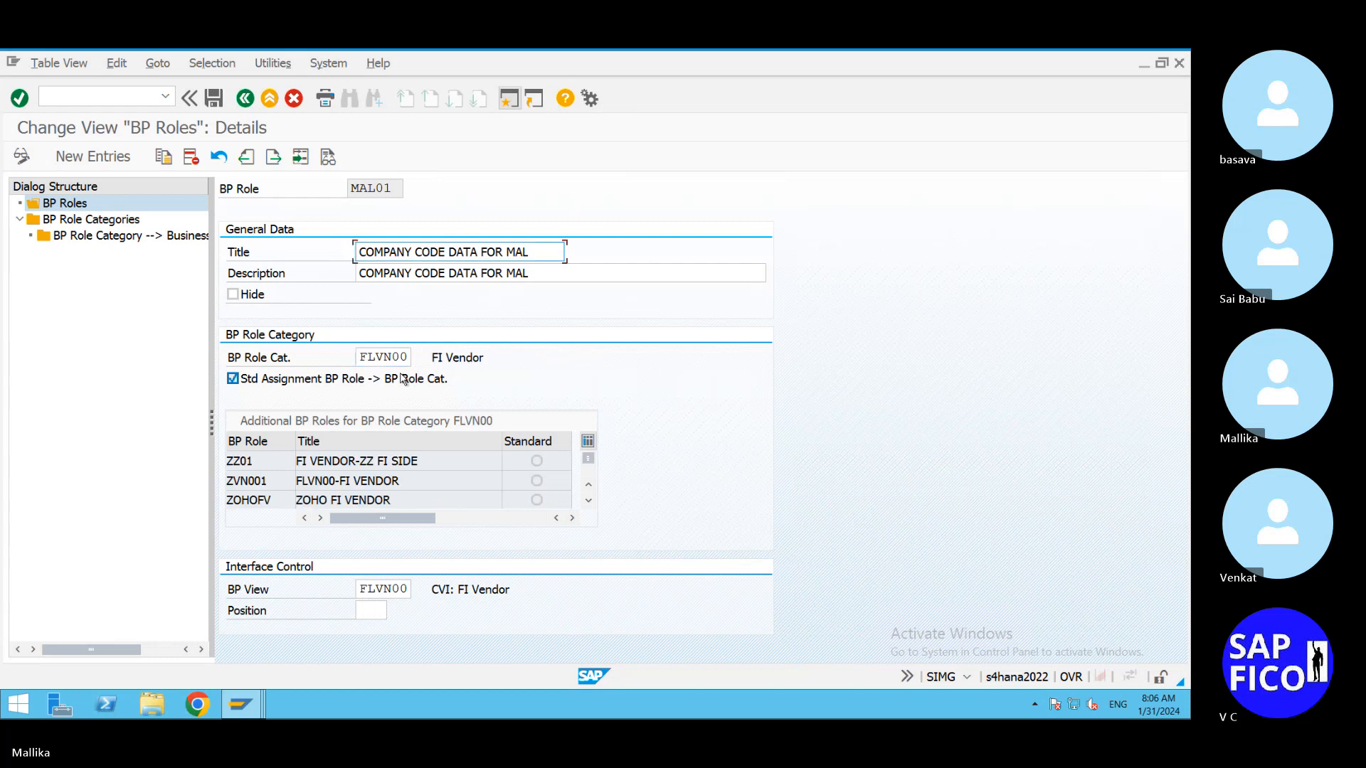
# Step: Save the changed role MAL01 and switch back to the SAP session with the organization creation screen
pyautogui.click(245, 101)
pyautogui.click(215, 99)
pyautogui.click(217, 99)
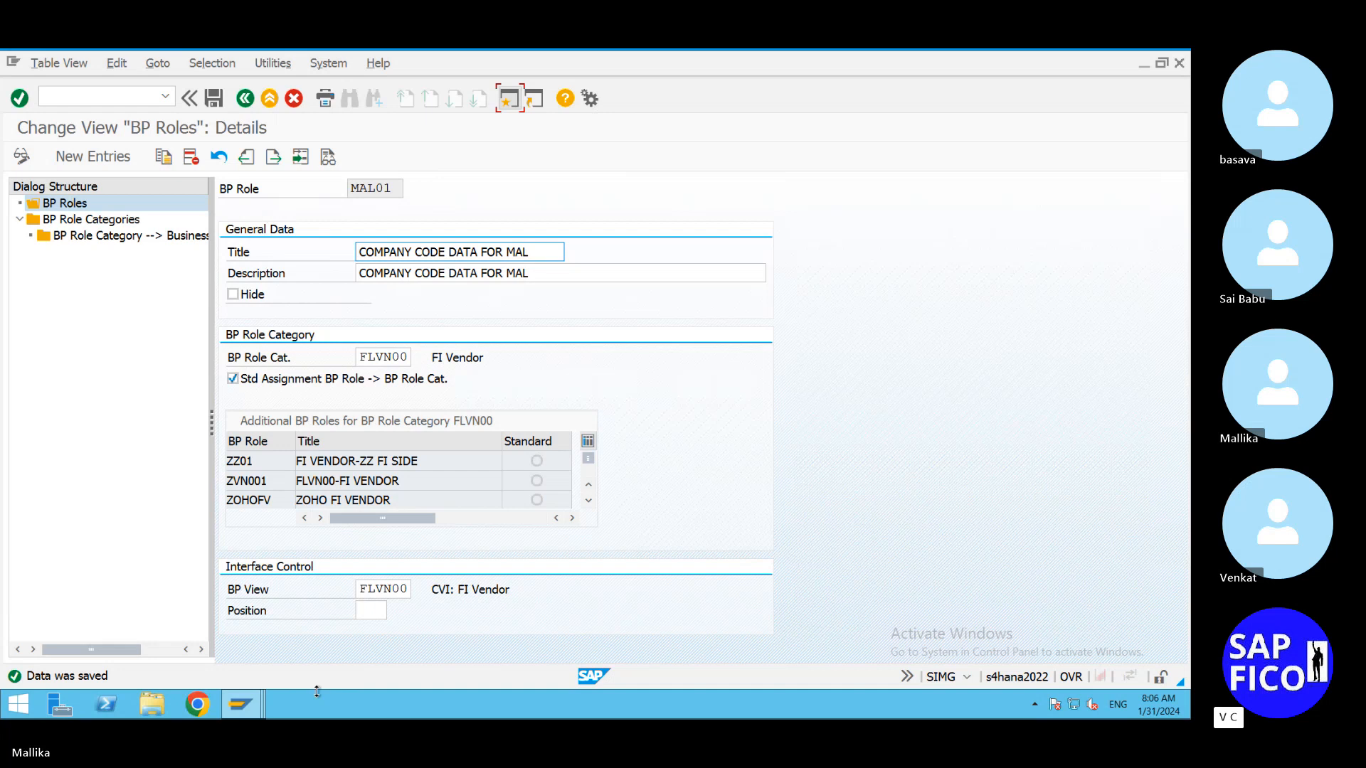
pyautogui.moveTo(260, 705)
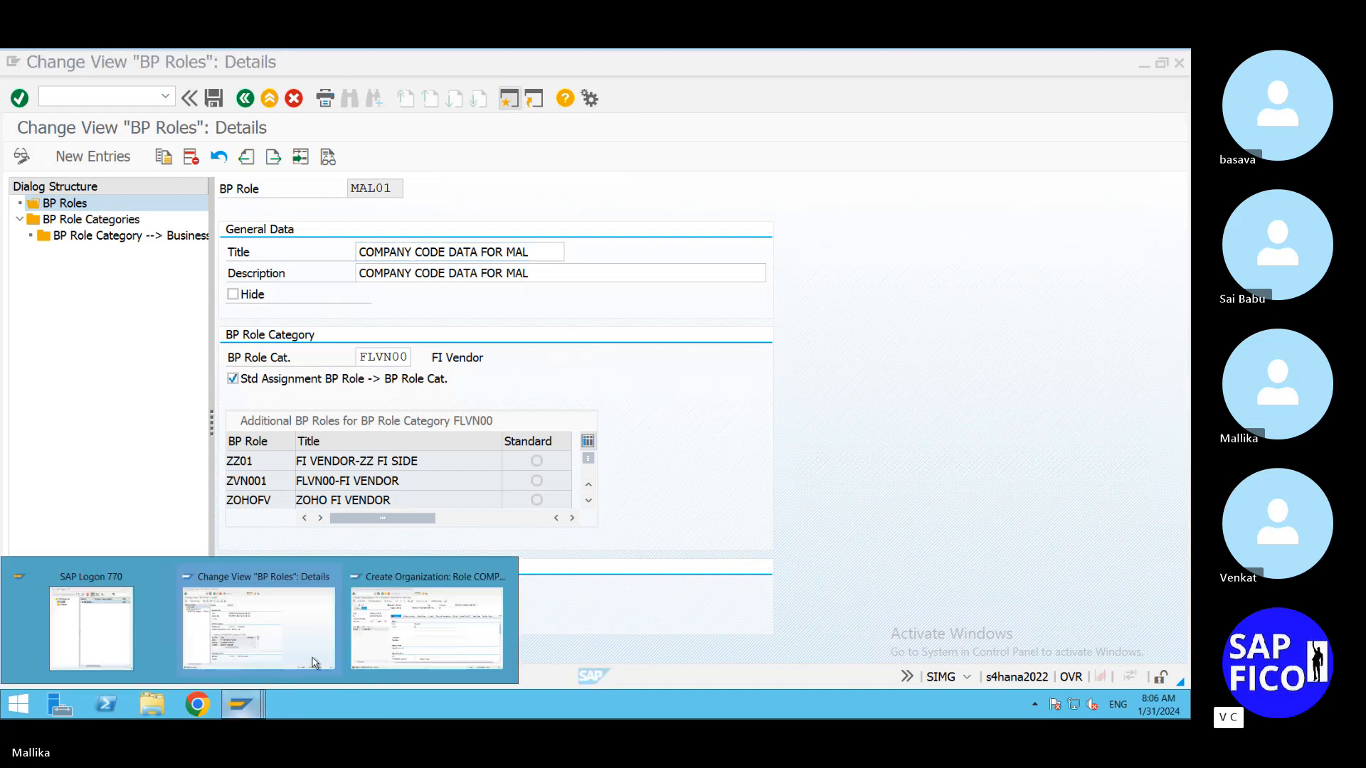
pyautogui.click(382, 635)
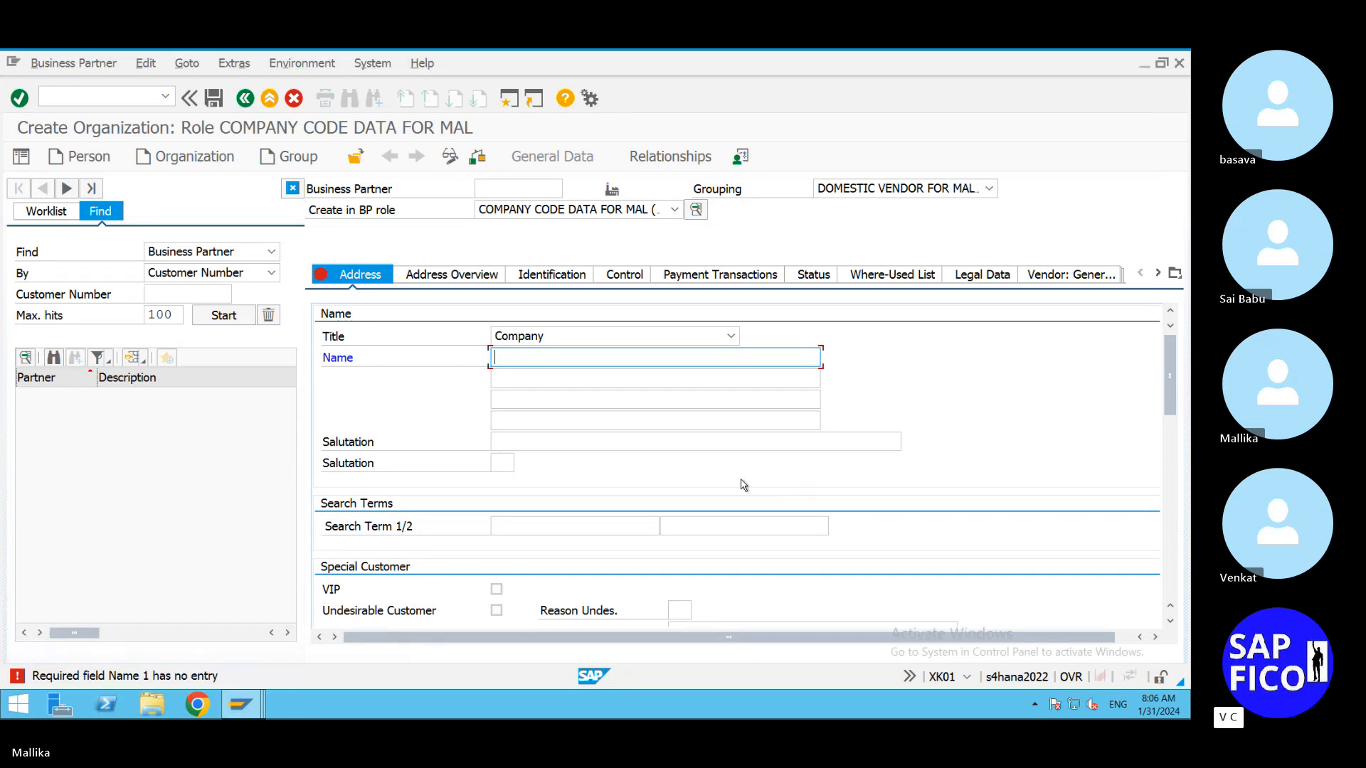
# Step: Leave the unsaved organization, restart transaction XK01 and choose to create the business partner as a person
pyautogui.click(68, 95)
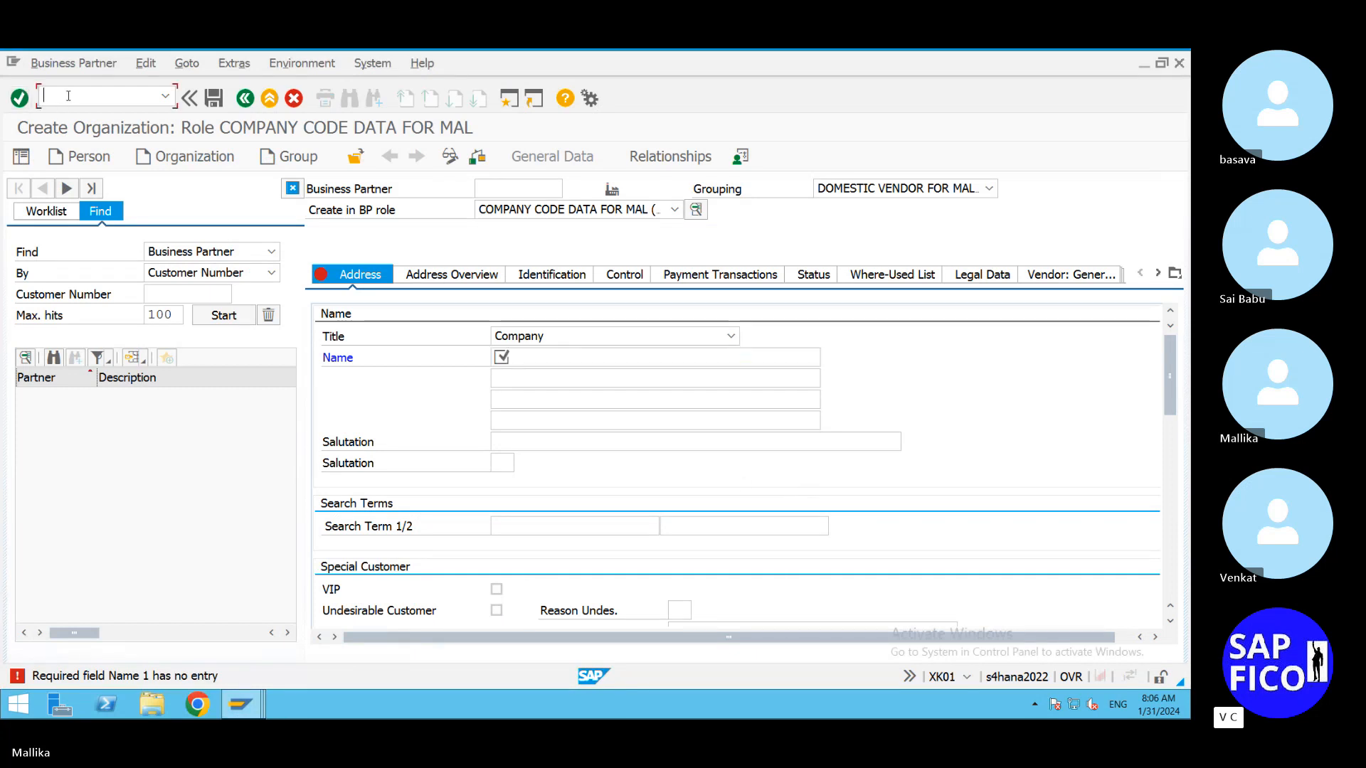
pyautogui.write('/NXK02')
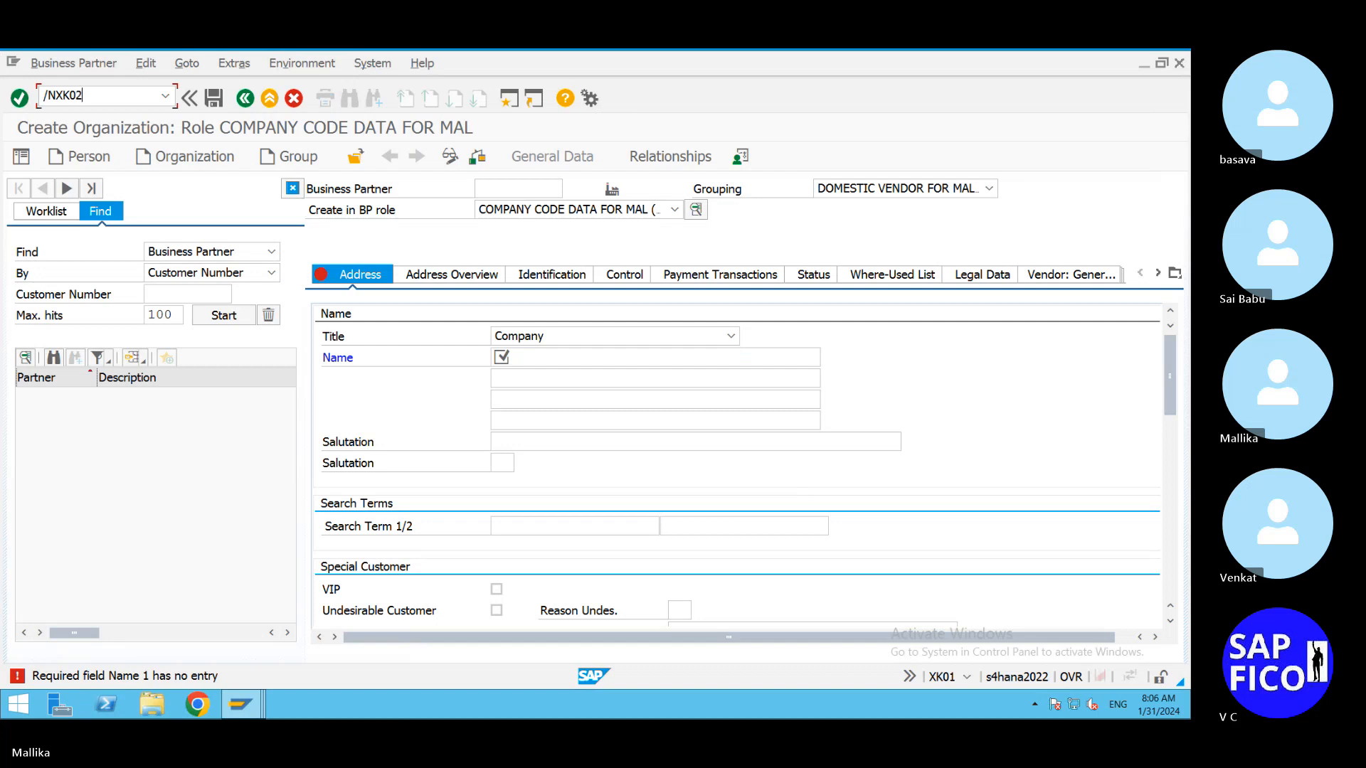
pyautogui.press('Return')
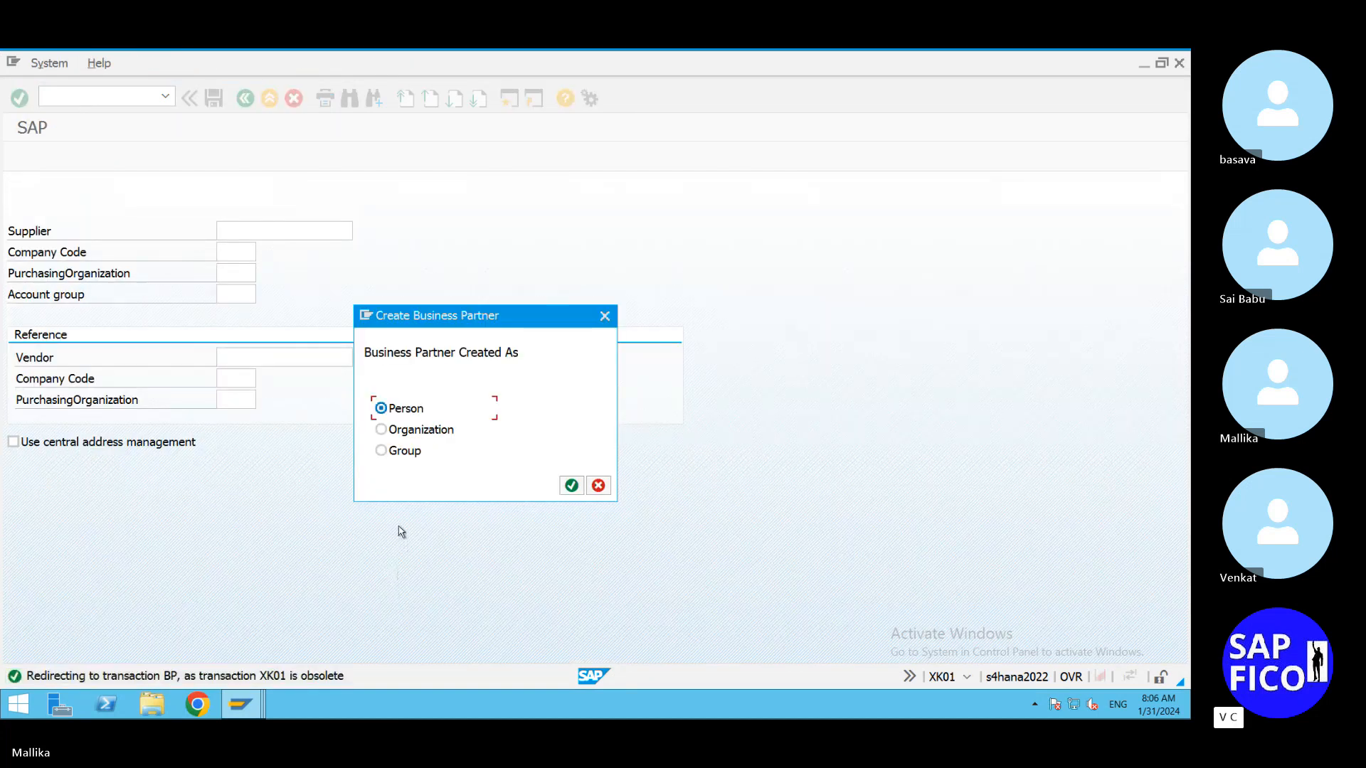
pyautogui.click(572, 486)
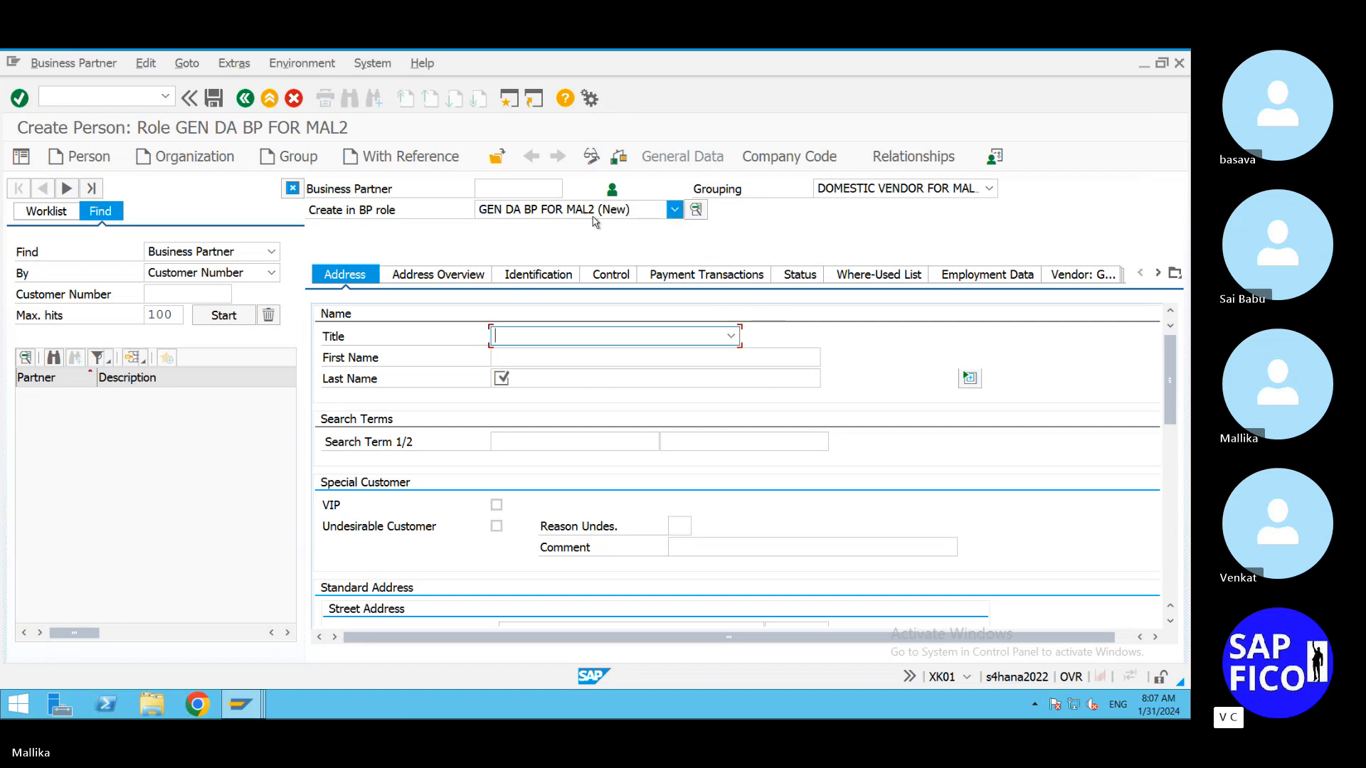
# Step: Change the role to create in to COMPANY CODE DATA FOR MAL and create the business partner directly in that role
pyautogui.click(673, 212)
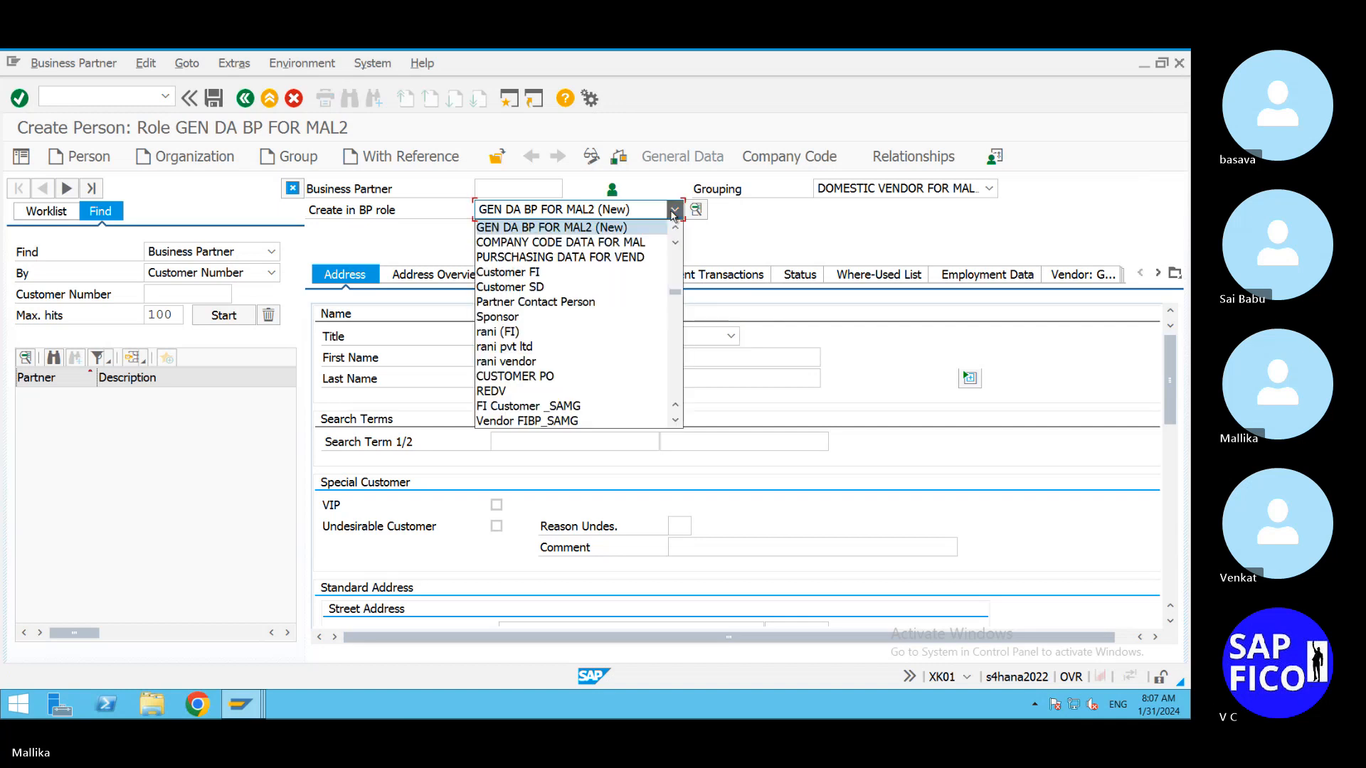
pyautogui.click(621, 243)
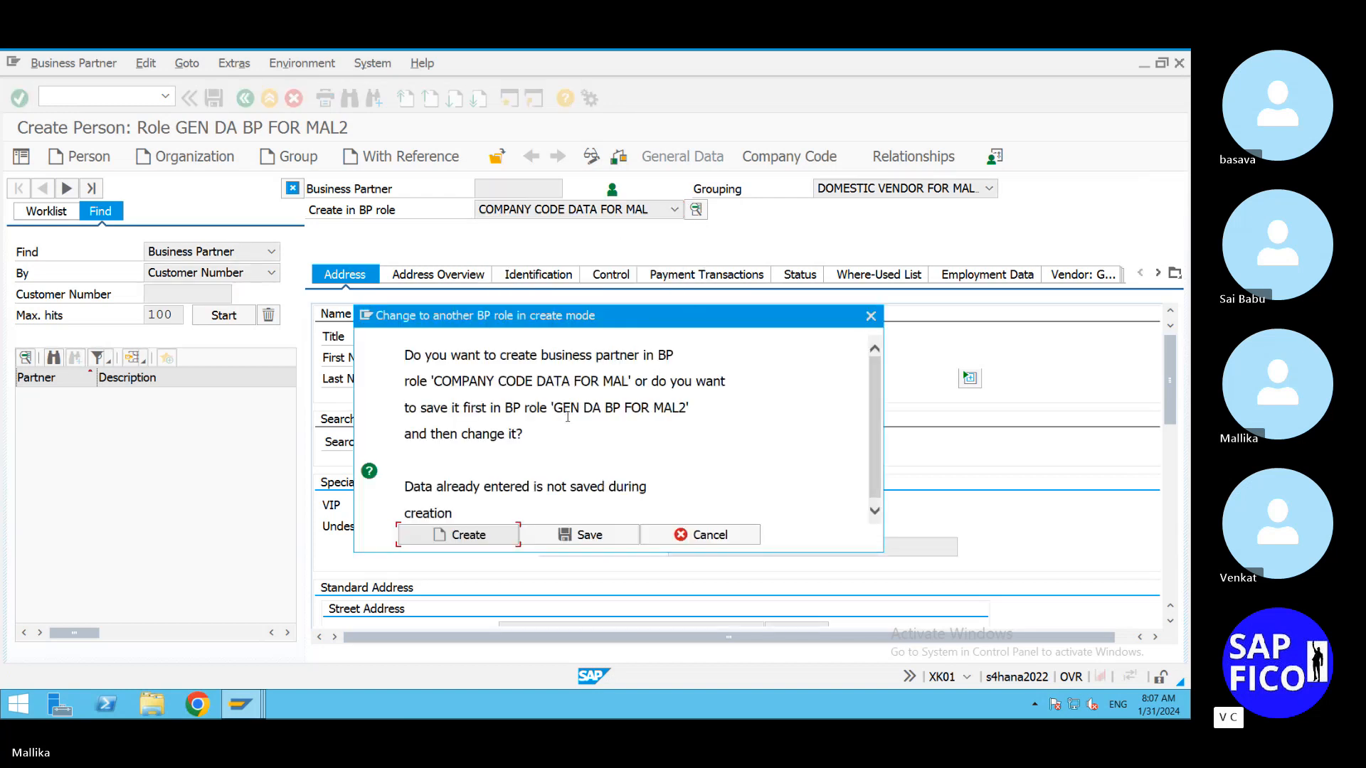
pyautogui.click(481, 538)
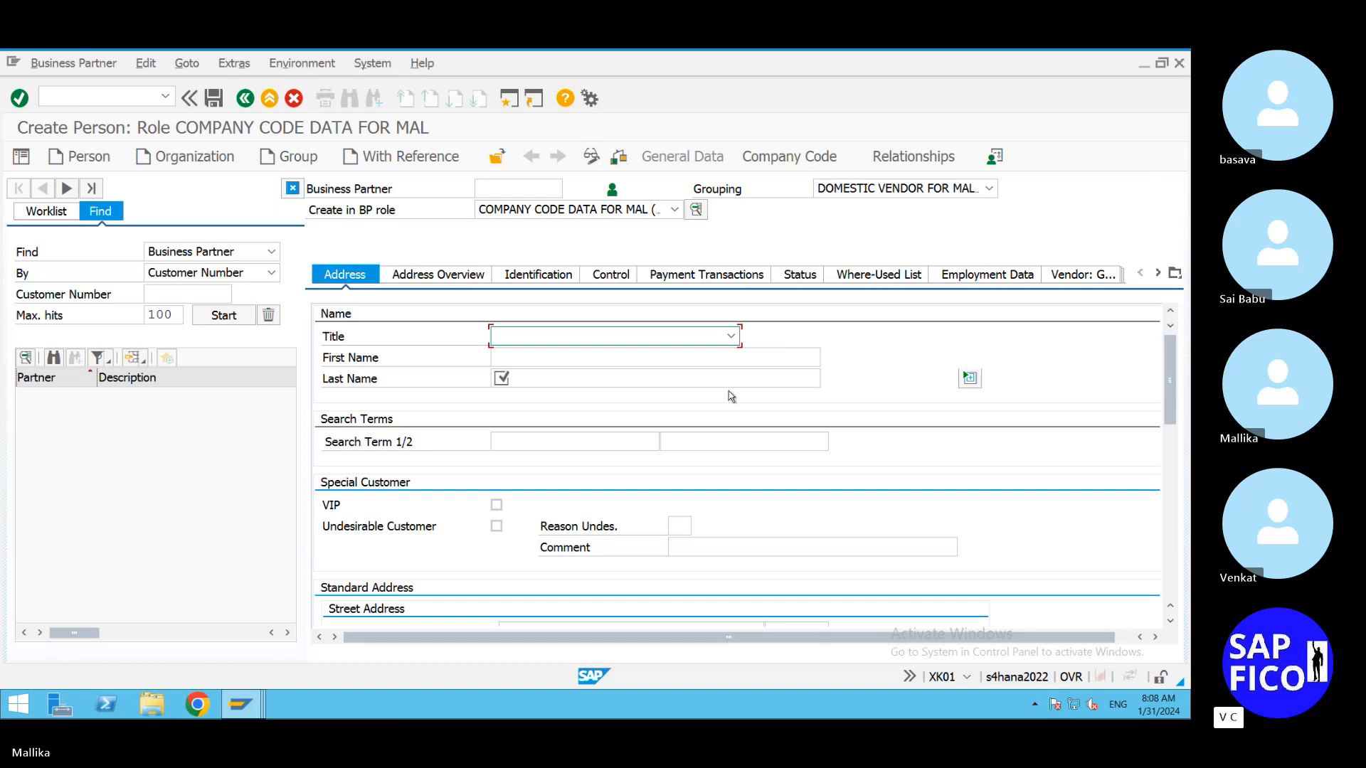
# Step: Set the person's title to Mr., the first name to TCS & CO and the last name to TATA GROUPS
pyautogui.click(730, 335)
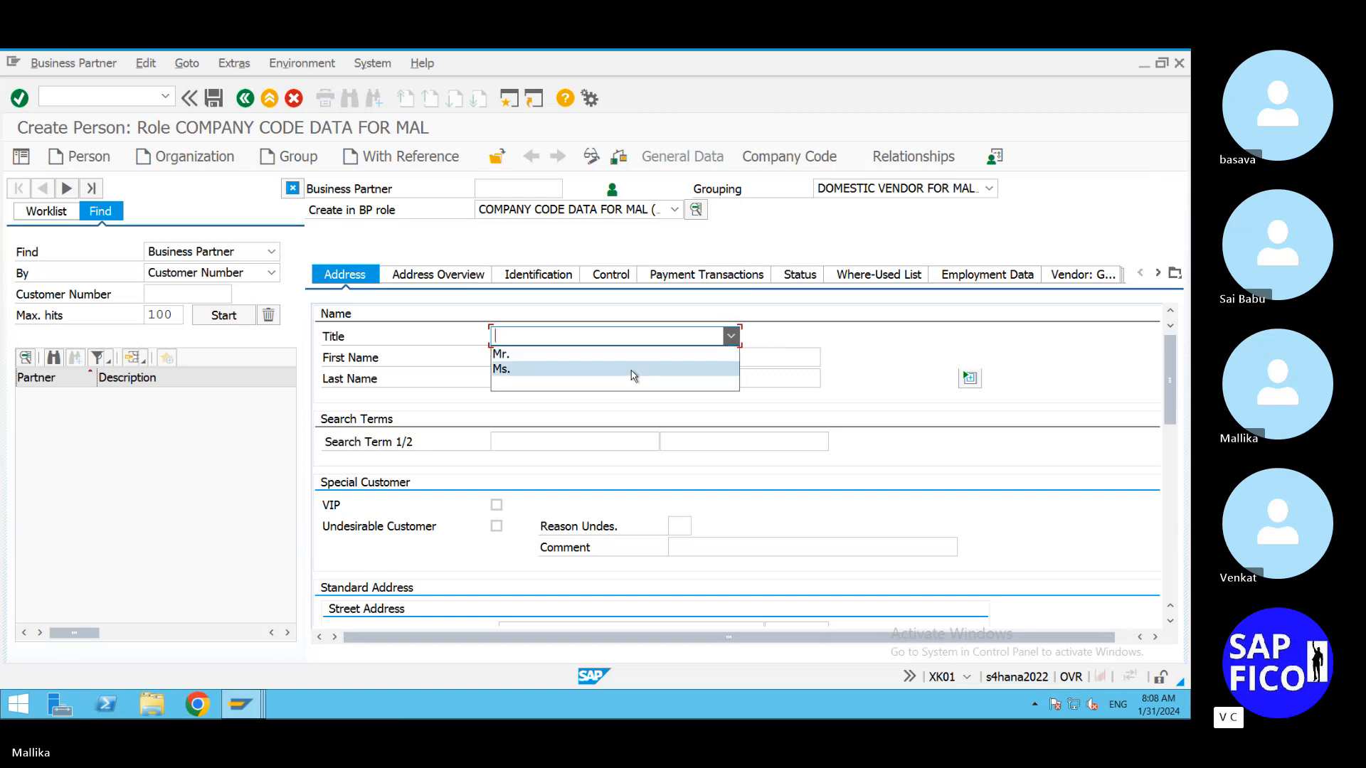
pyautogui.click(588, 358)
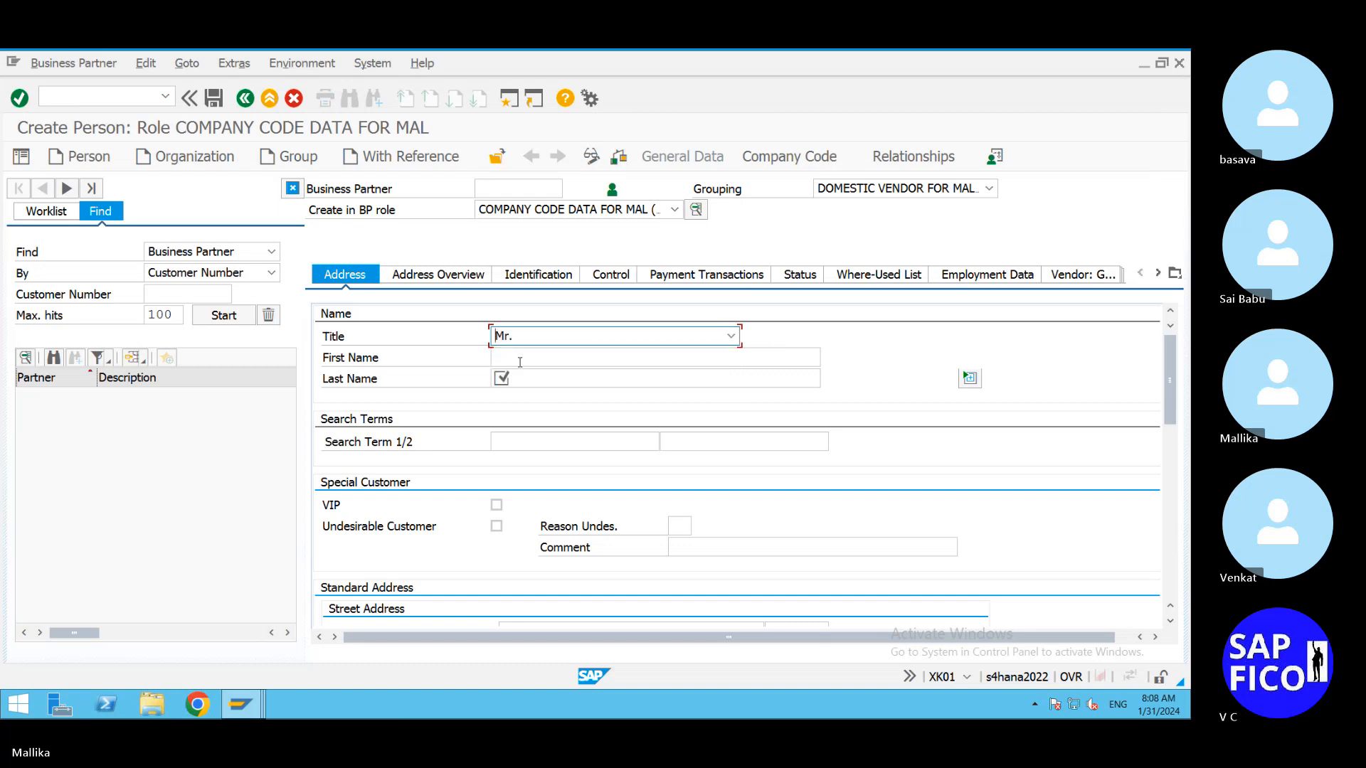
pyautogui.click(564, 361)
pyautogui.write('TCS')
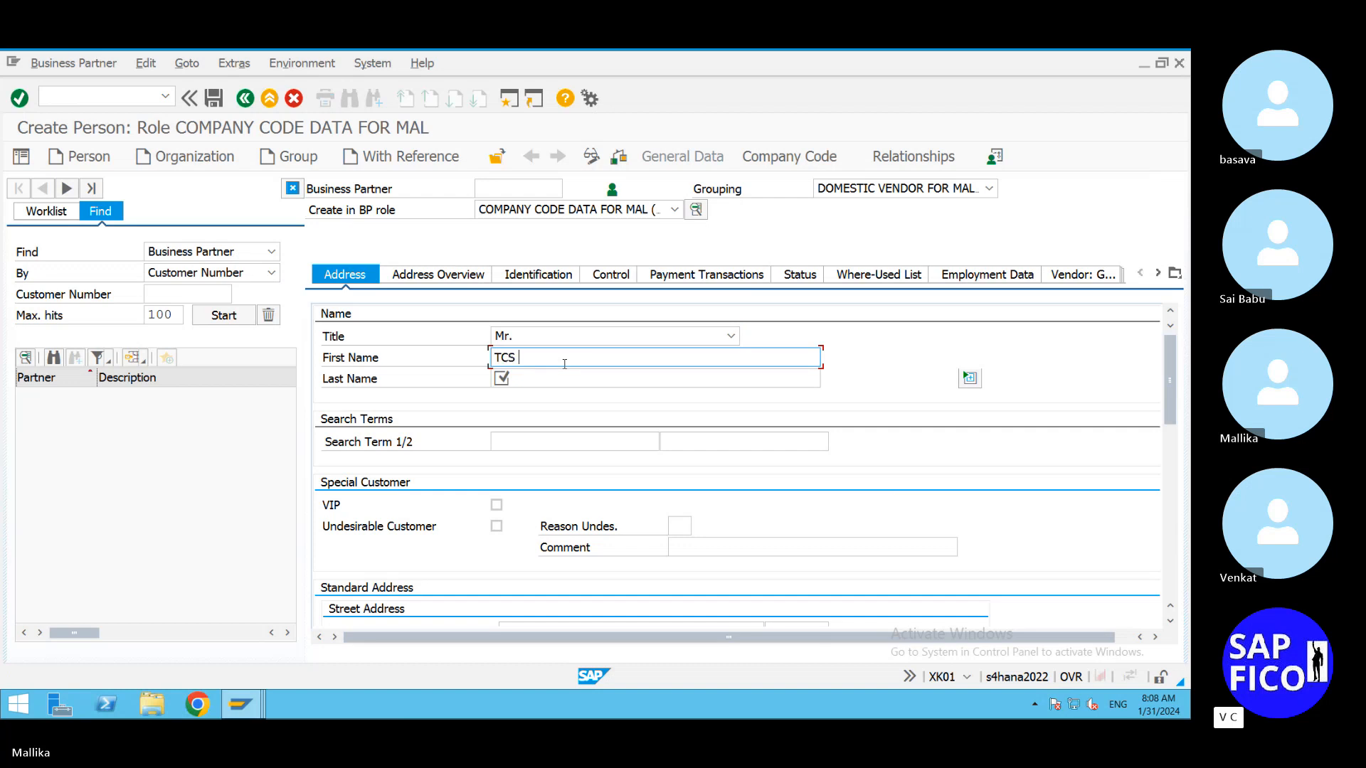
pyautogui.write(' & CO')
pyautogui.click(530, 379)
pyautogui.write('TATA')
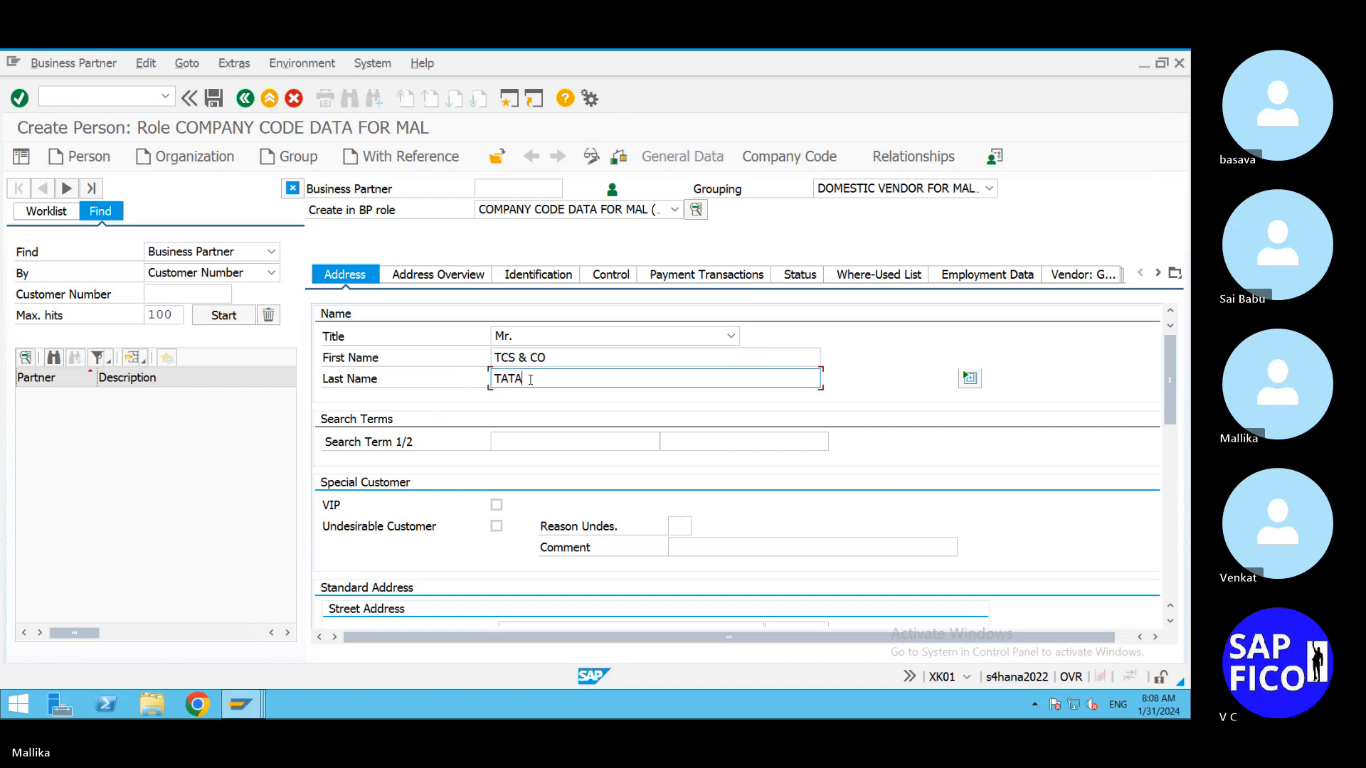
pyautogui.write(' GROUPS')
# Step: Fill in the street, postal code and city of the standard address and set the country to IN (India)
pyautogui.scroll(-2, 557, 446)
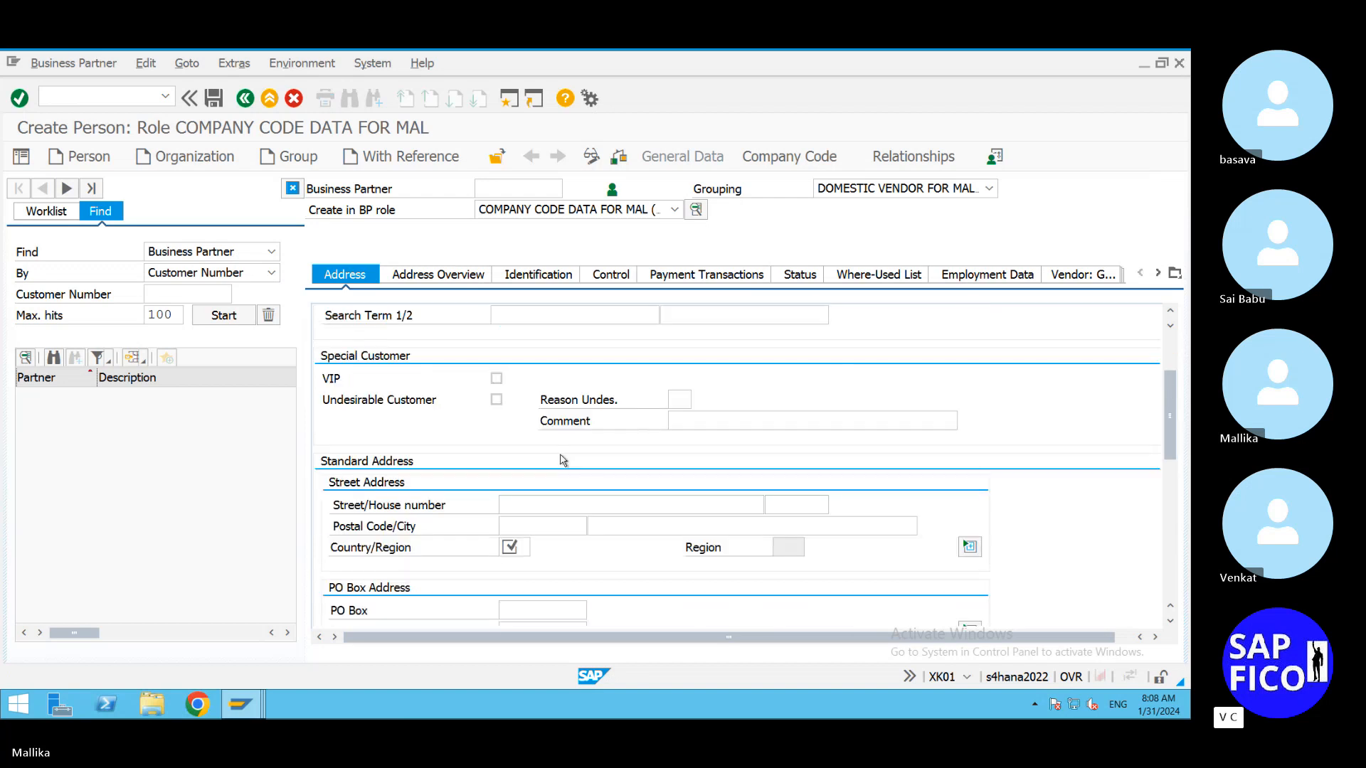
pyautogui.click(547, 504)
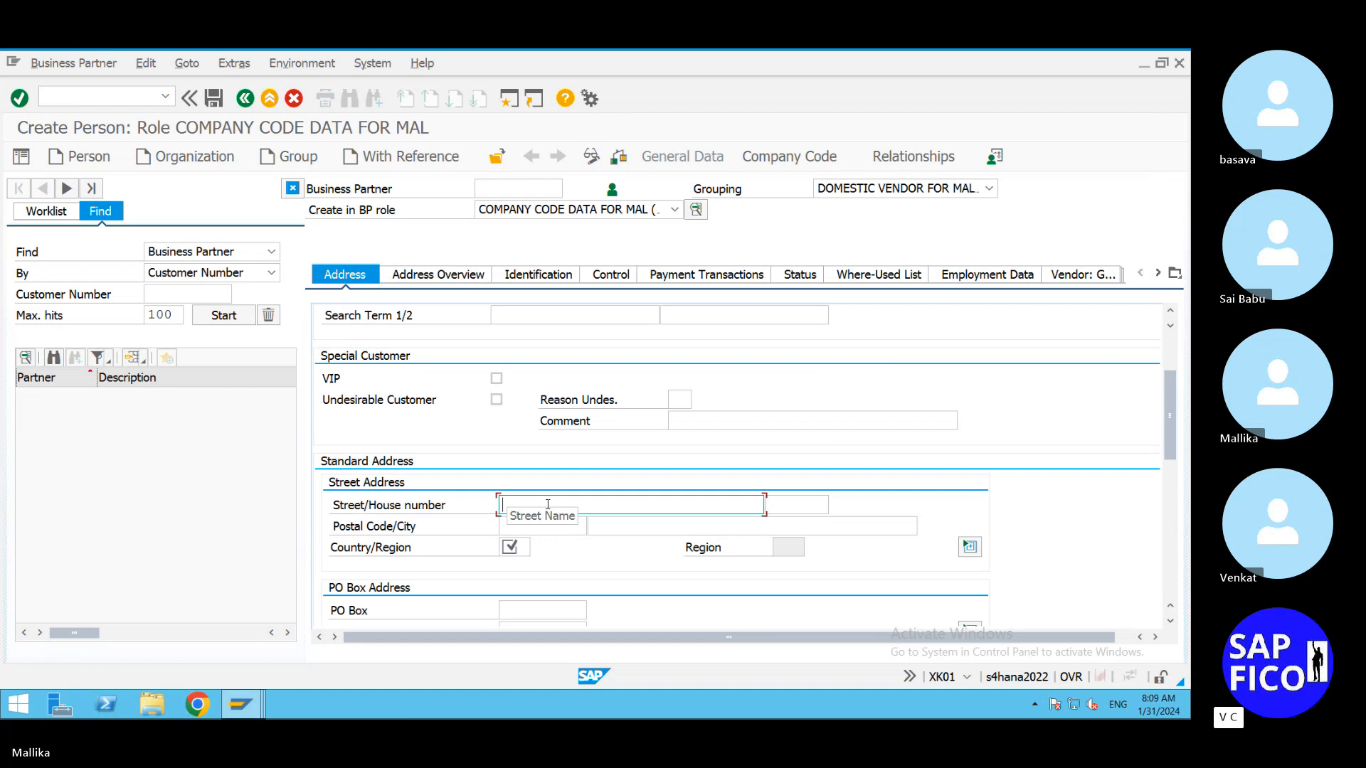
pyautogui.write('WA')
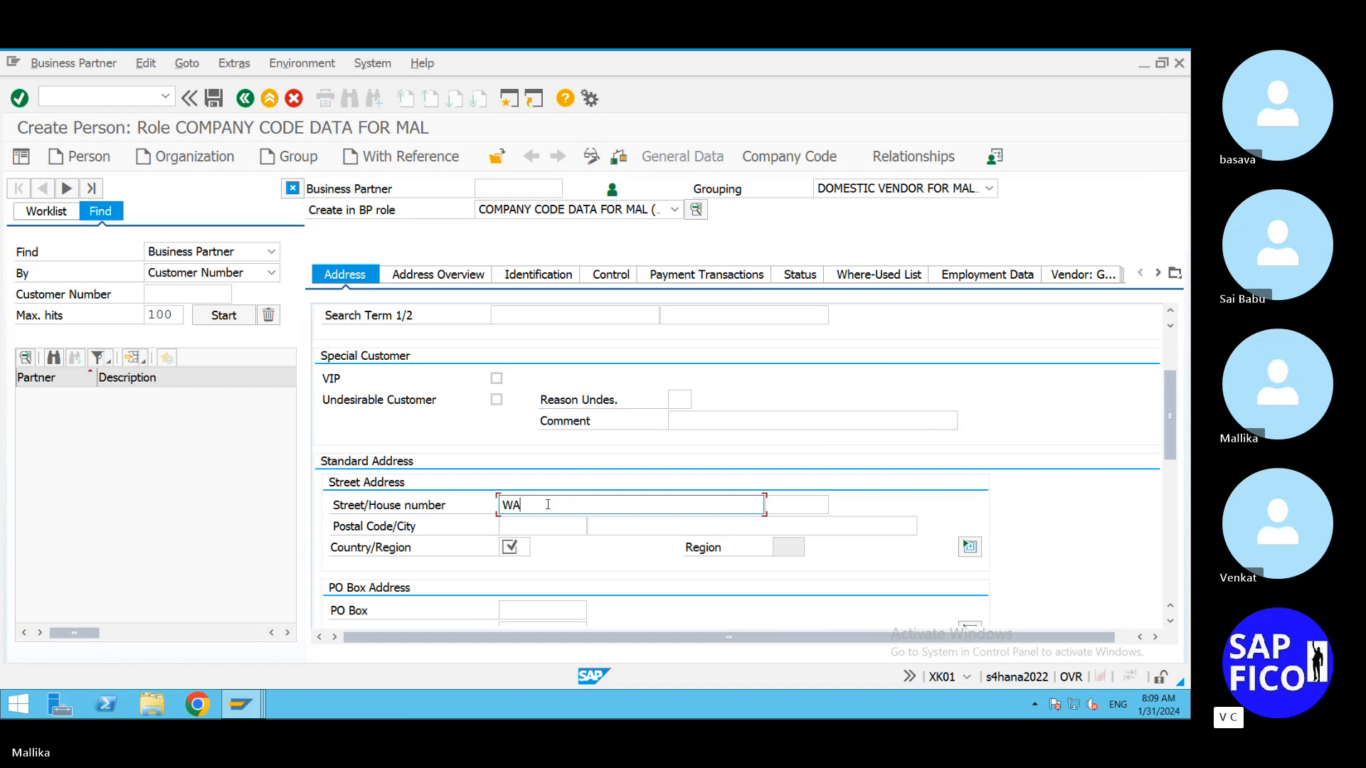
pyautogui.write('VE ROCK')
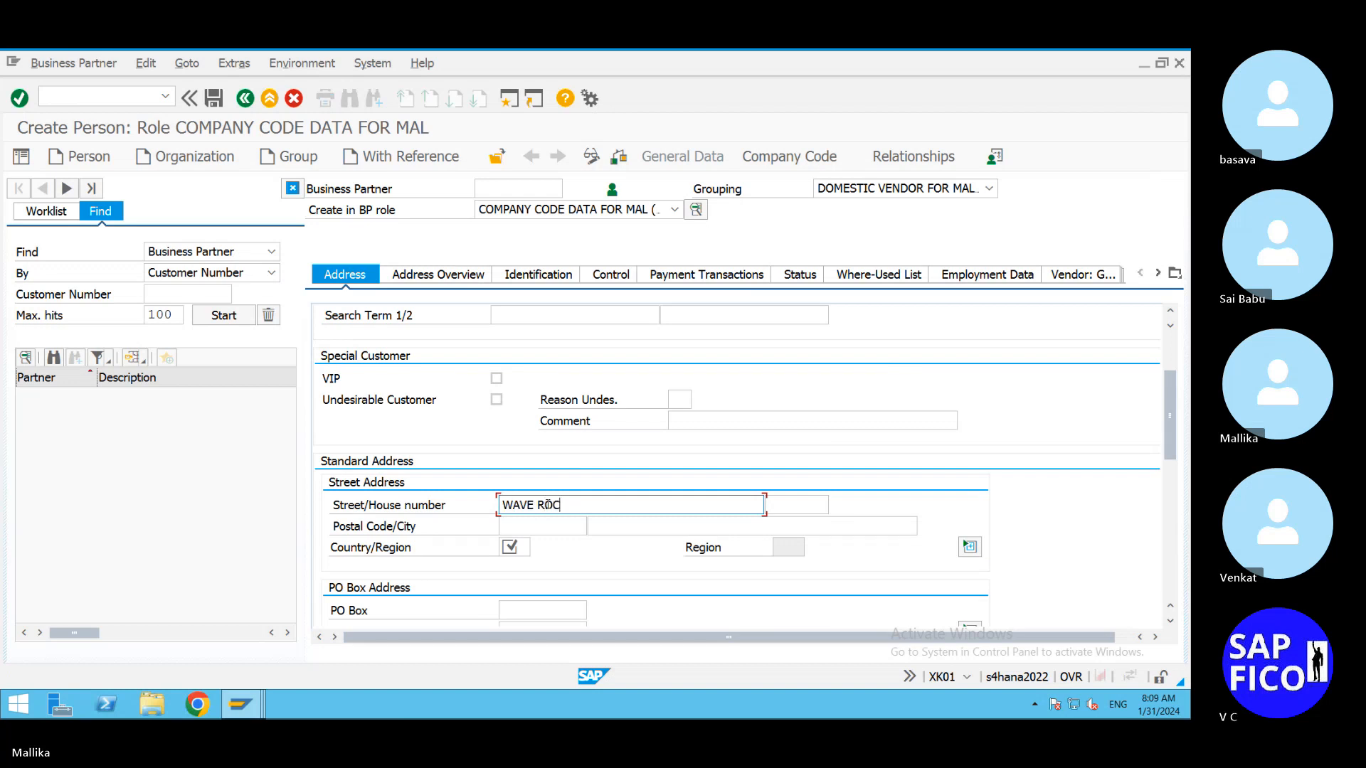
pyautogui.click(527, 528)
pyautogui.write('5')
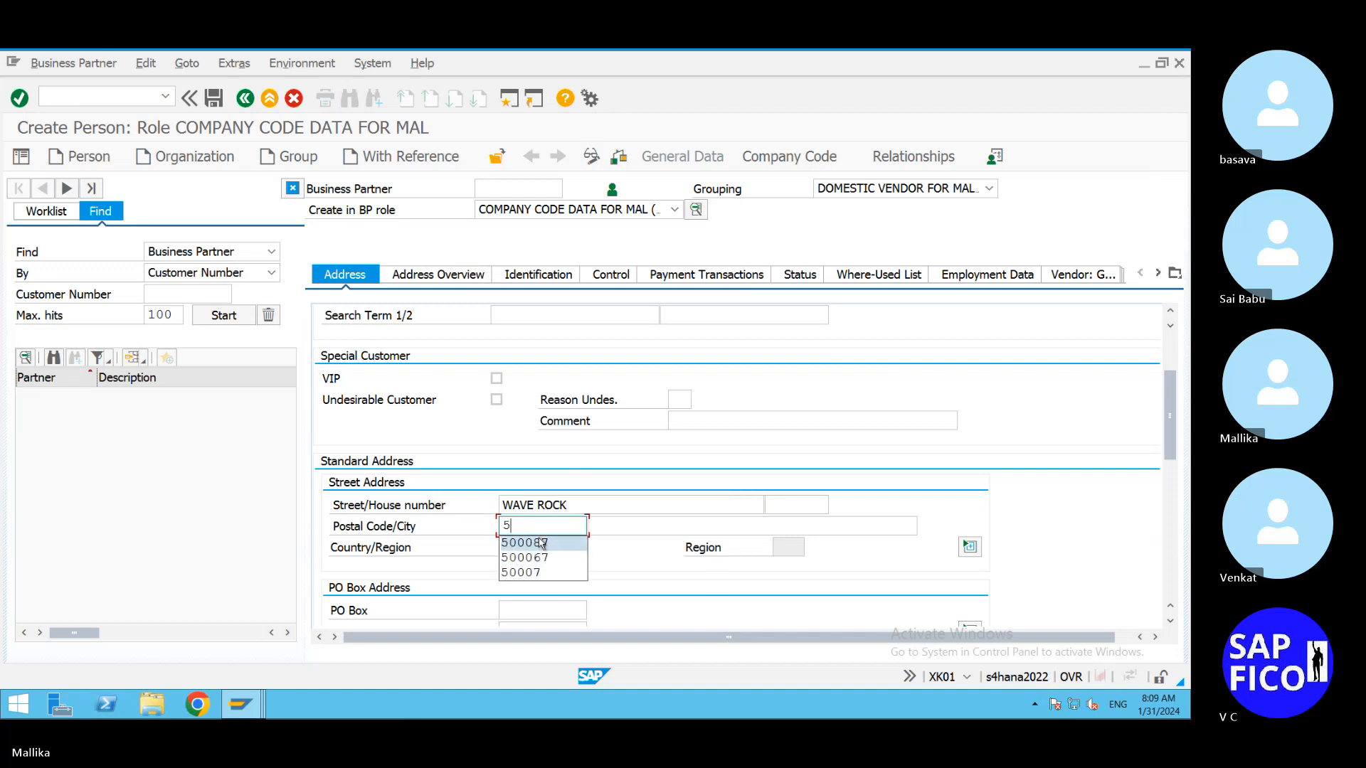
pyautogui.click(541, 543)
pyautogui.click(614, 530)
pyautogui.write('H')
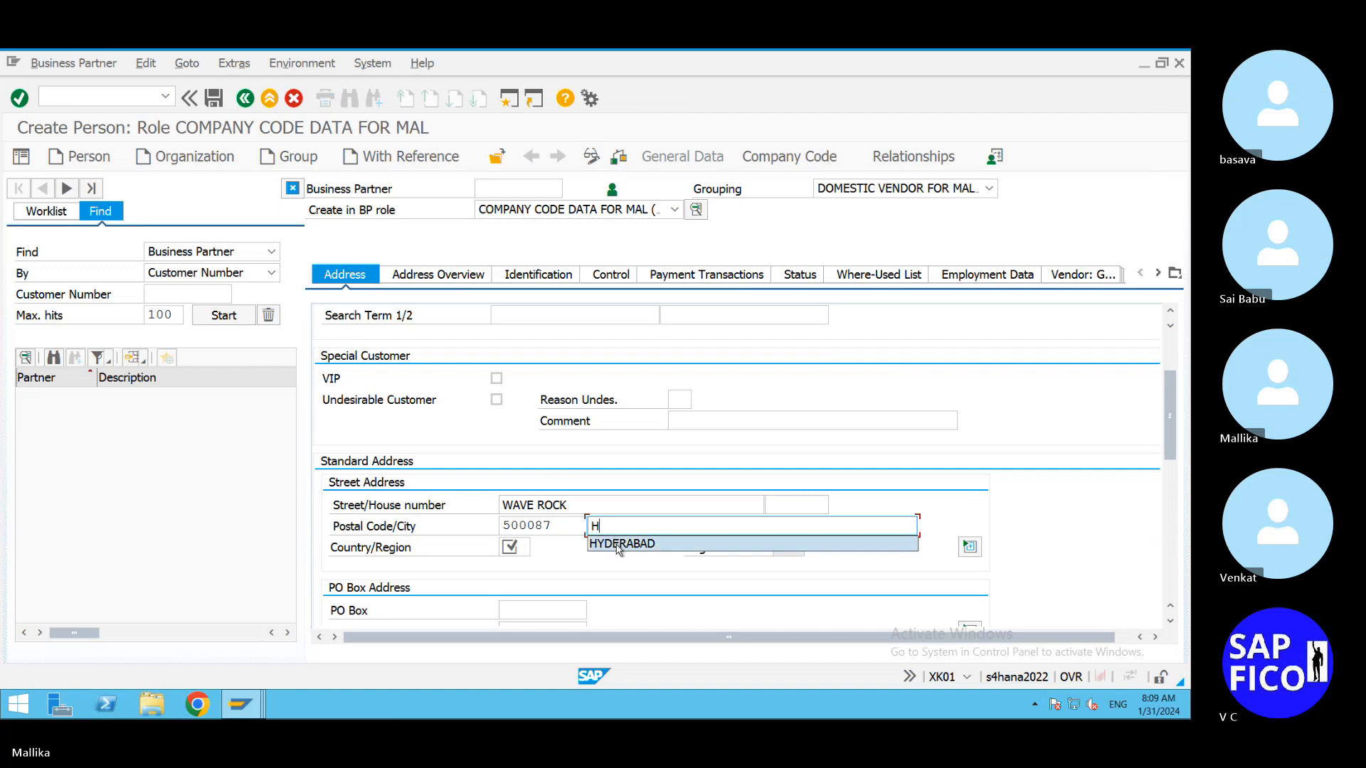
pyautogui.click(617, 544)
pyautogui.click(510, 547)
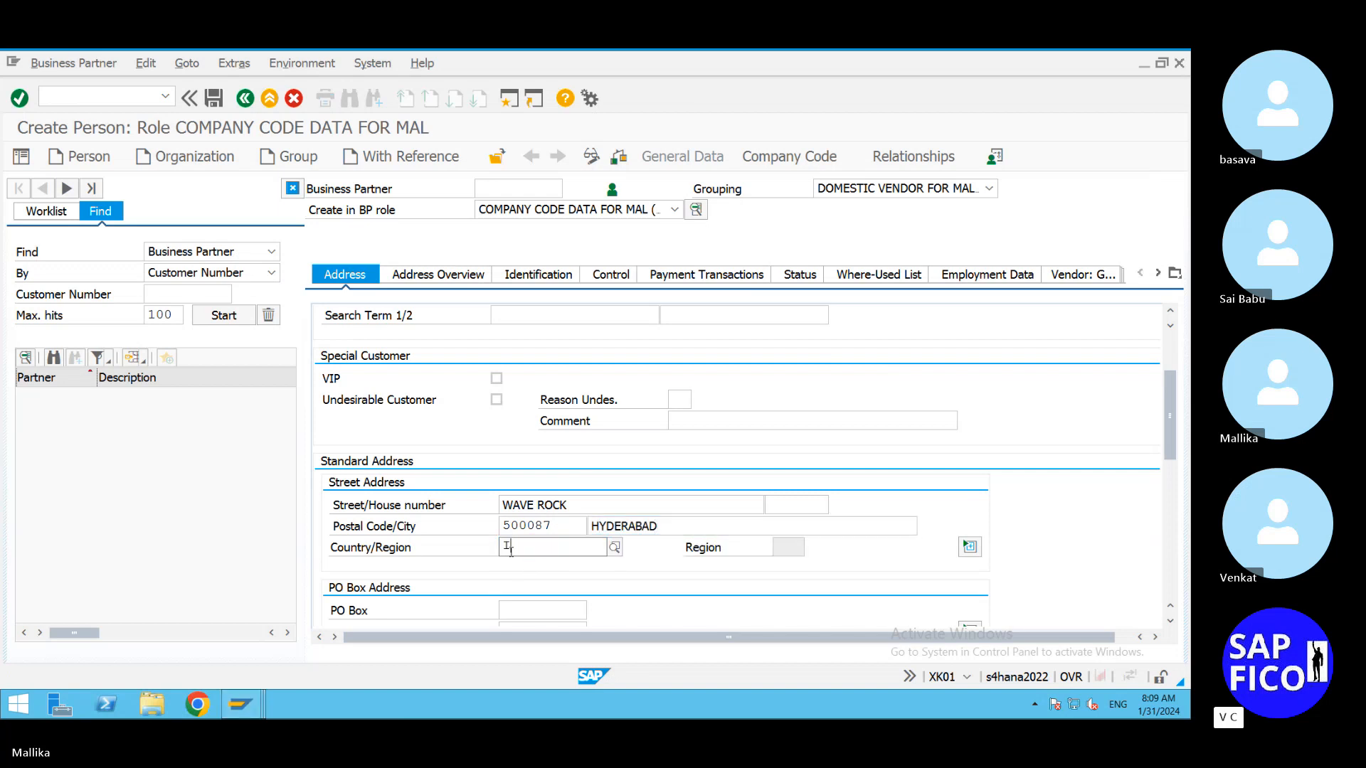
pyautogui.write('IN')
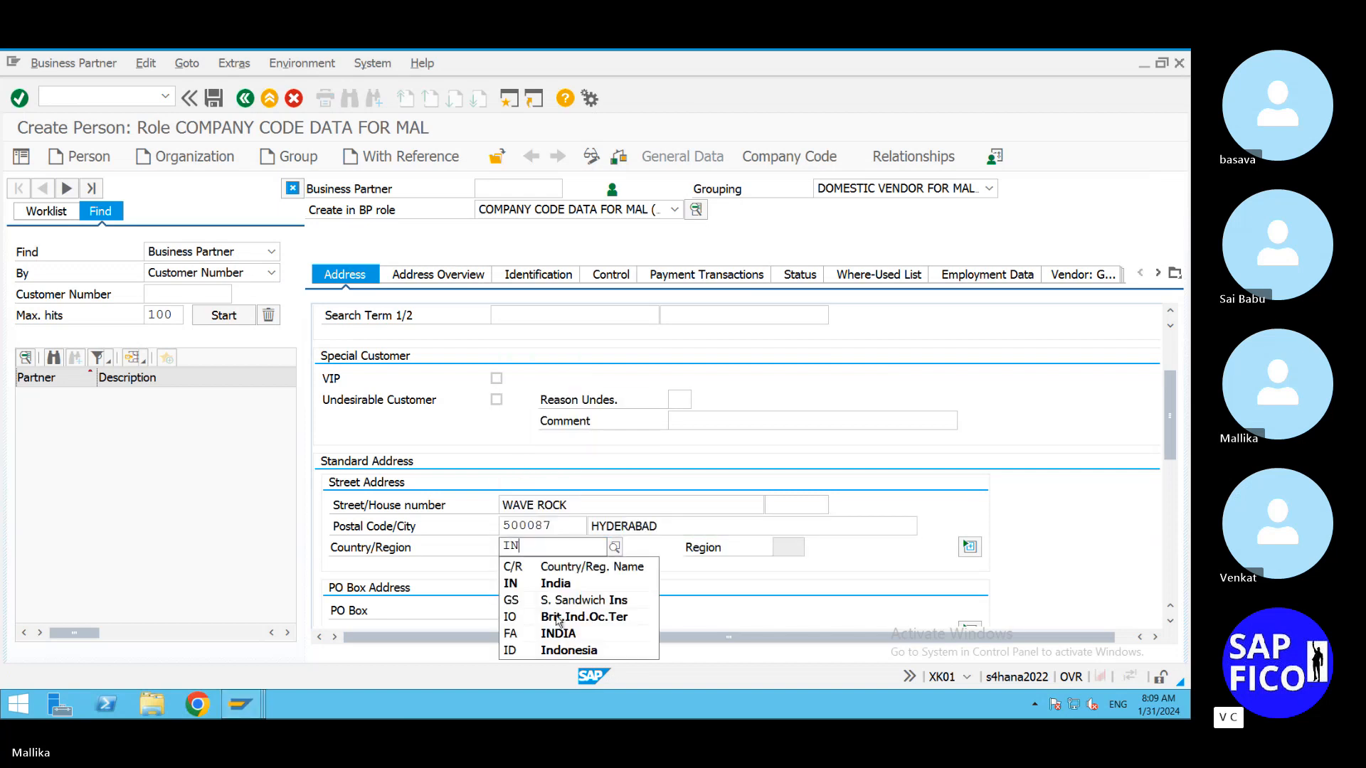
pyautogui.click(556, 582)
# Step: Enter the PO box and copy the street address's postal code into the PO box postal code
pyautogui.scroll(-2, 556, 585)
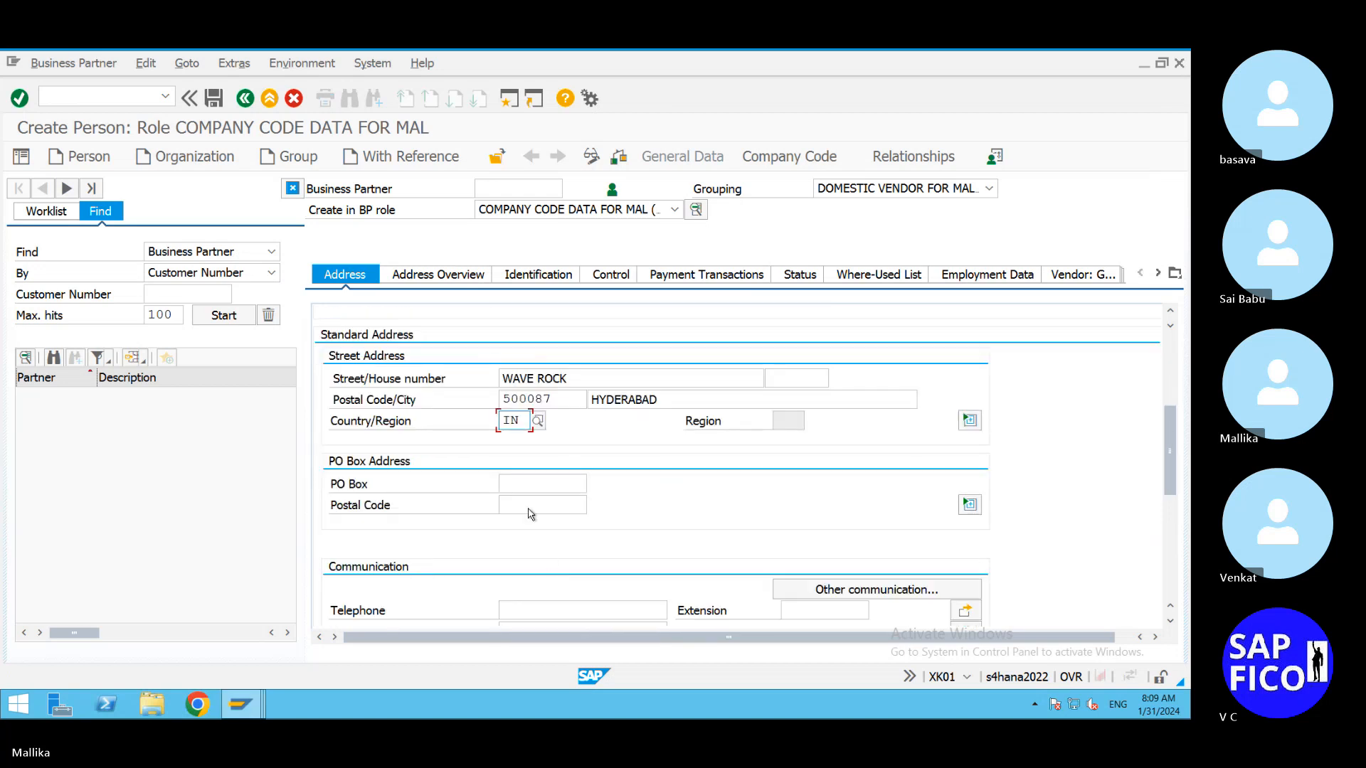
pyautogui.click(520, 486)
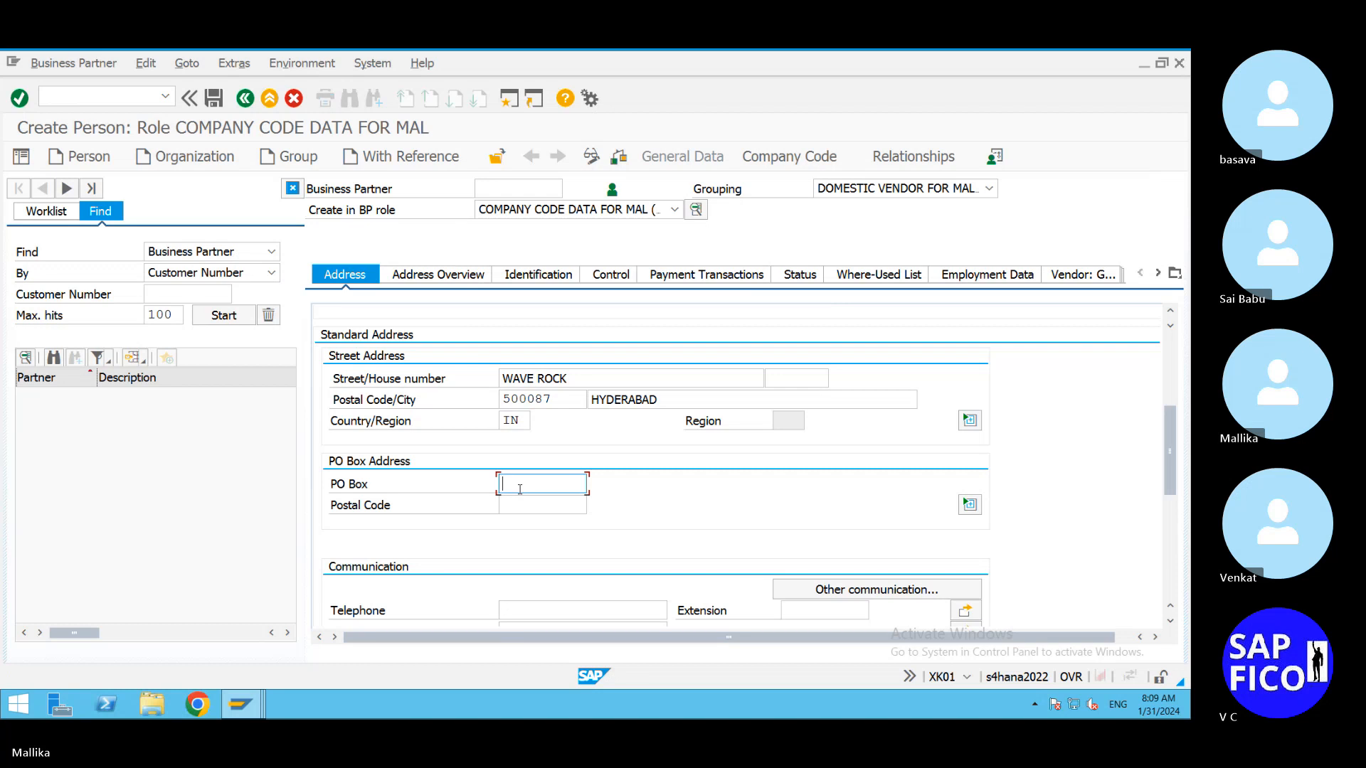
pyautogui.write('GACHIBOWLI')
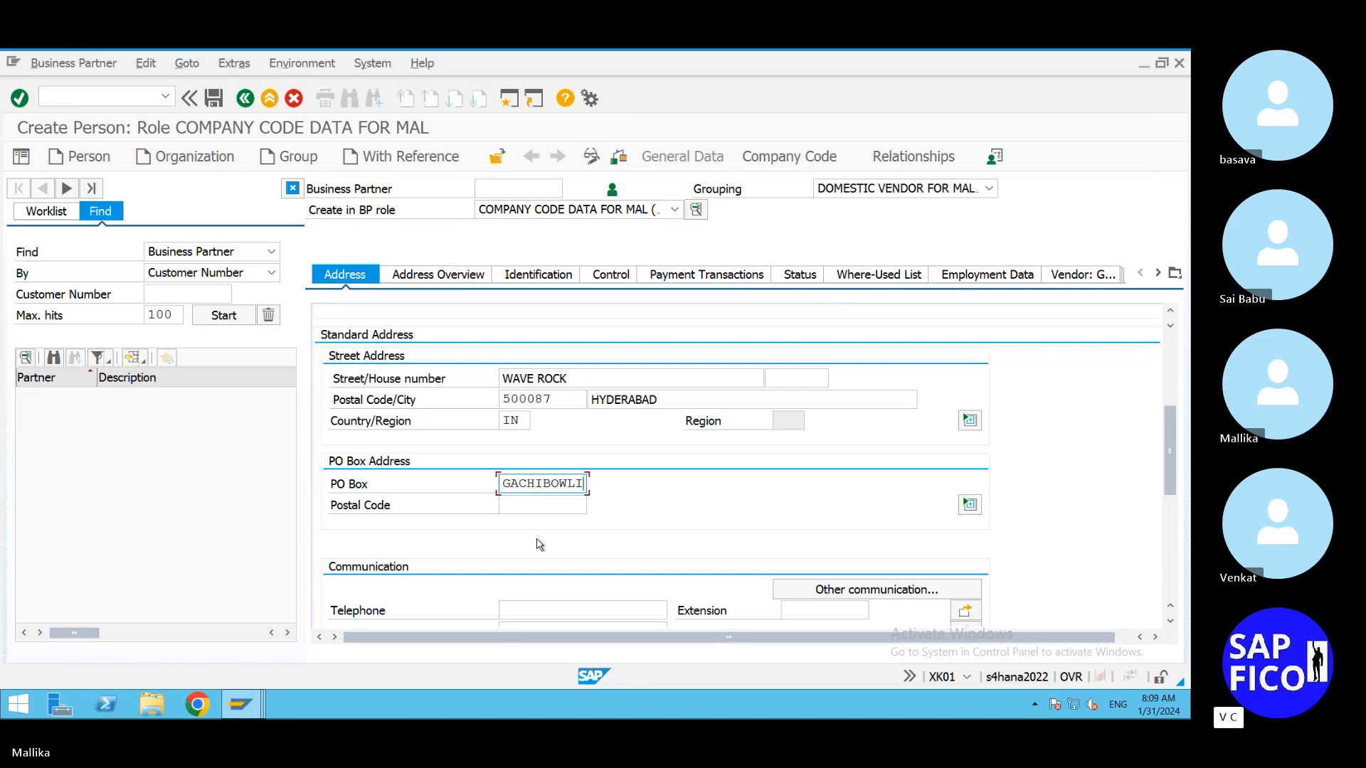
pyautogui.doubleClick(572, 400)
pyautogui.hotkey('ctrl', 'c')
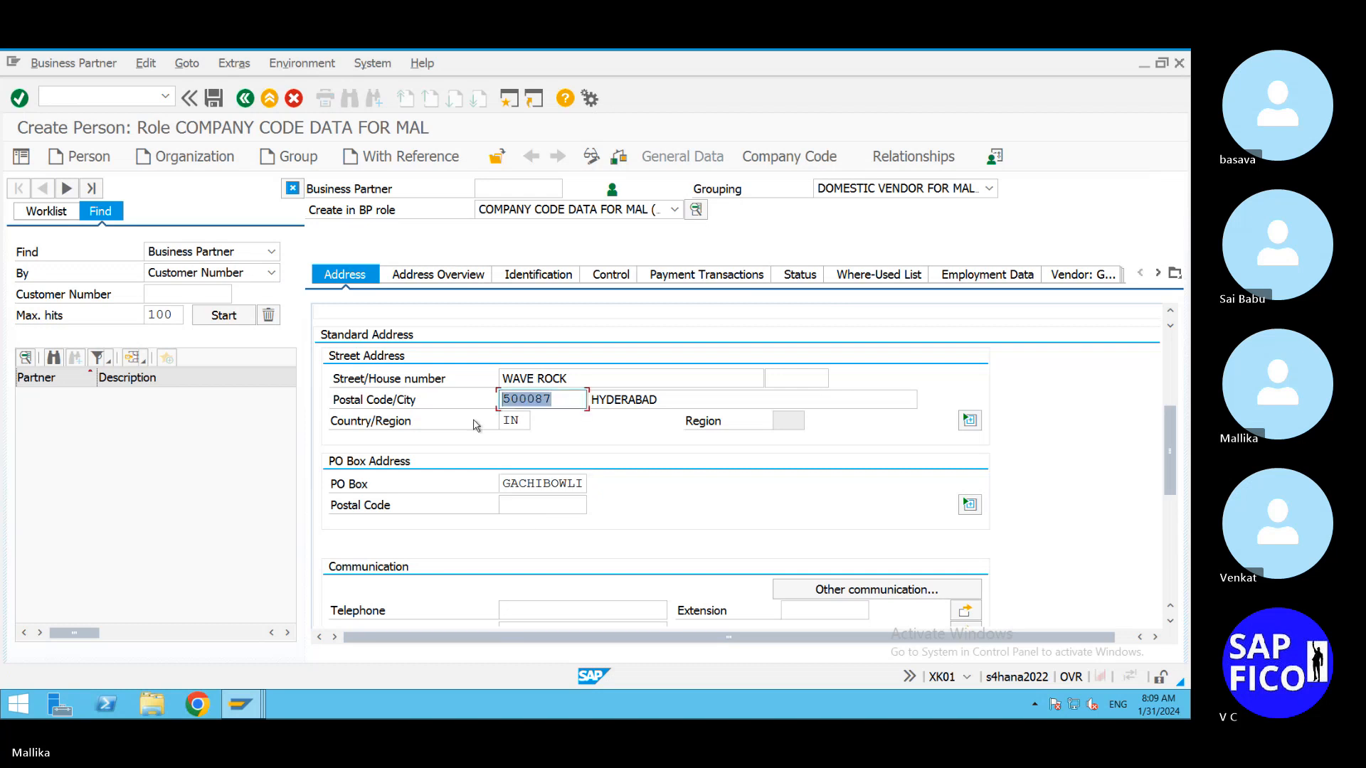
pyautogui.click(529, 506)
pyautogui.hotkey('ctrl', 'v')
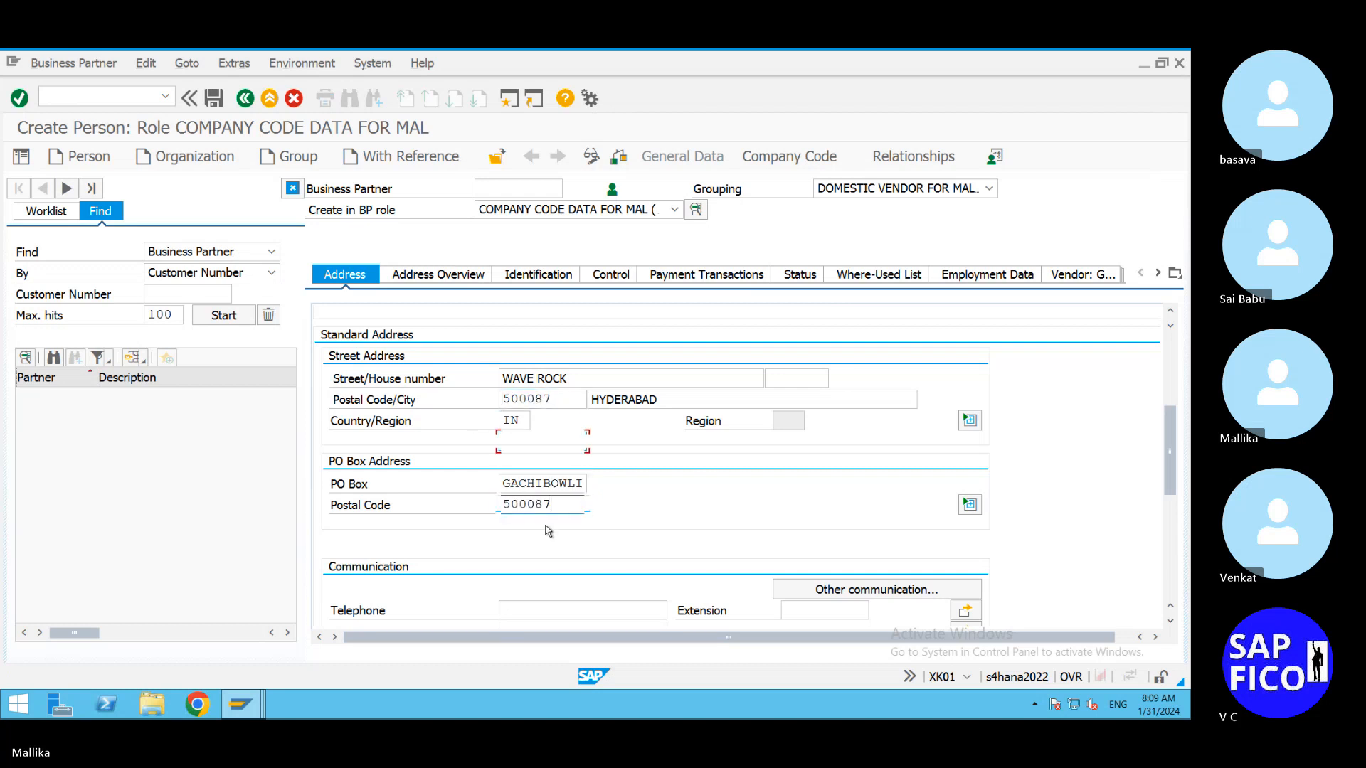
# Step: Review the remaining address data, including the communication, validity and address-independent communication fields
pyautogui.scroll(-5, 529, 506)
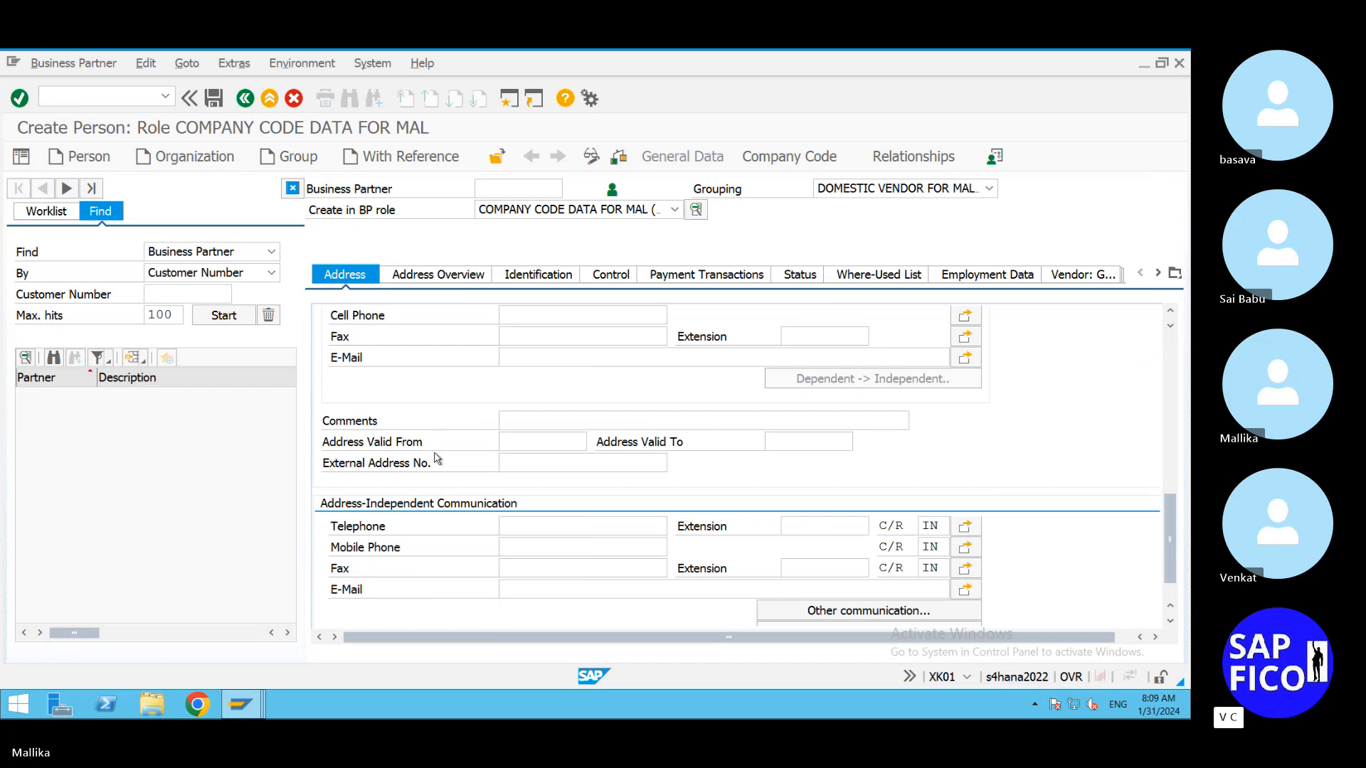
pyautogui.scroll(5, 568, 562)
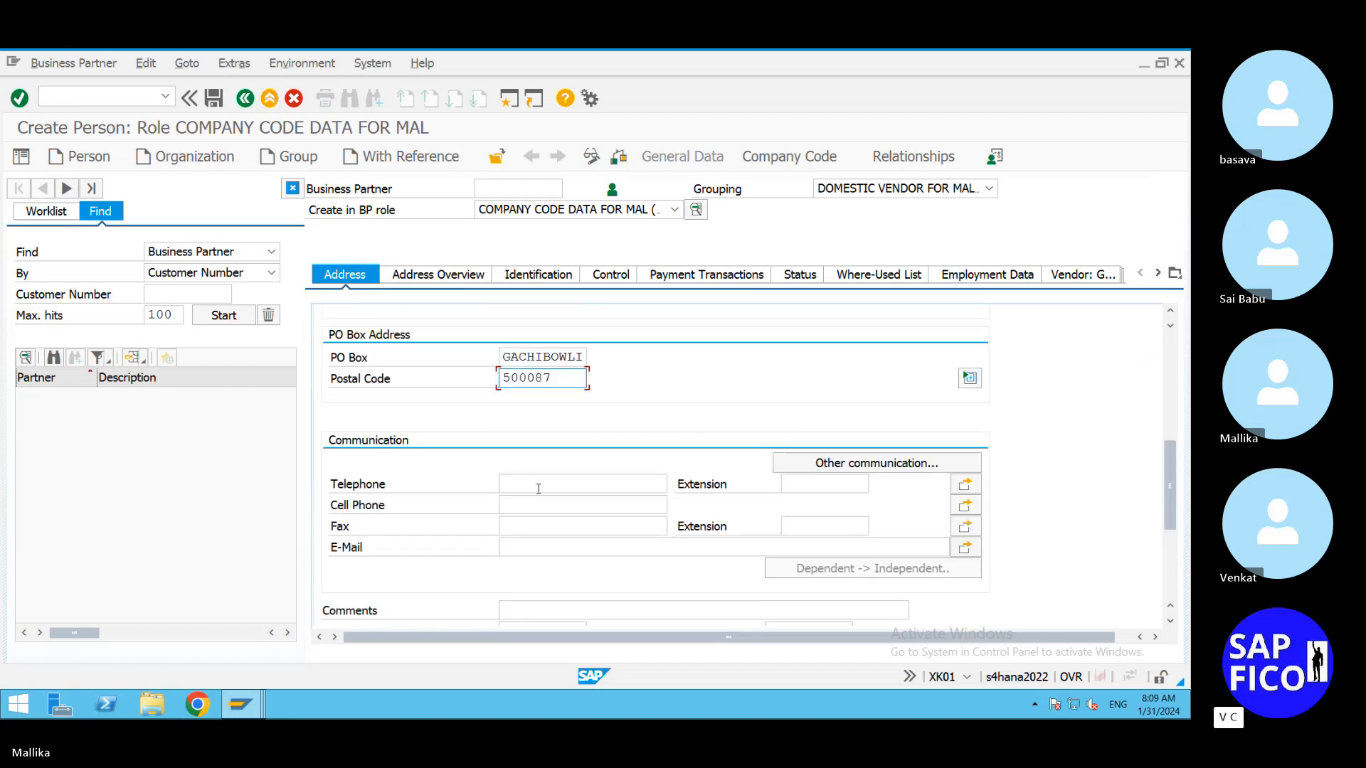
pyautogui.scroll(-1, 539, 489)
pyautogui.scroll(-1, 541, 491)
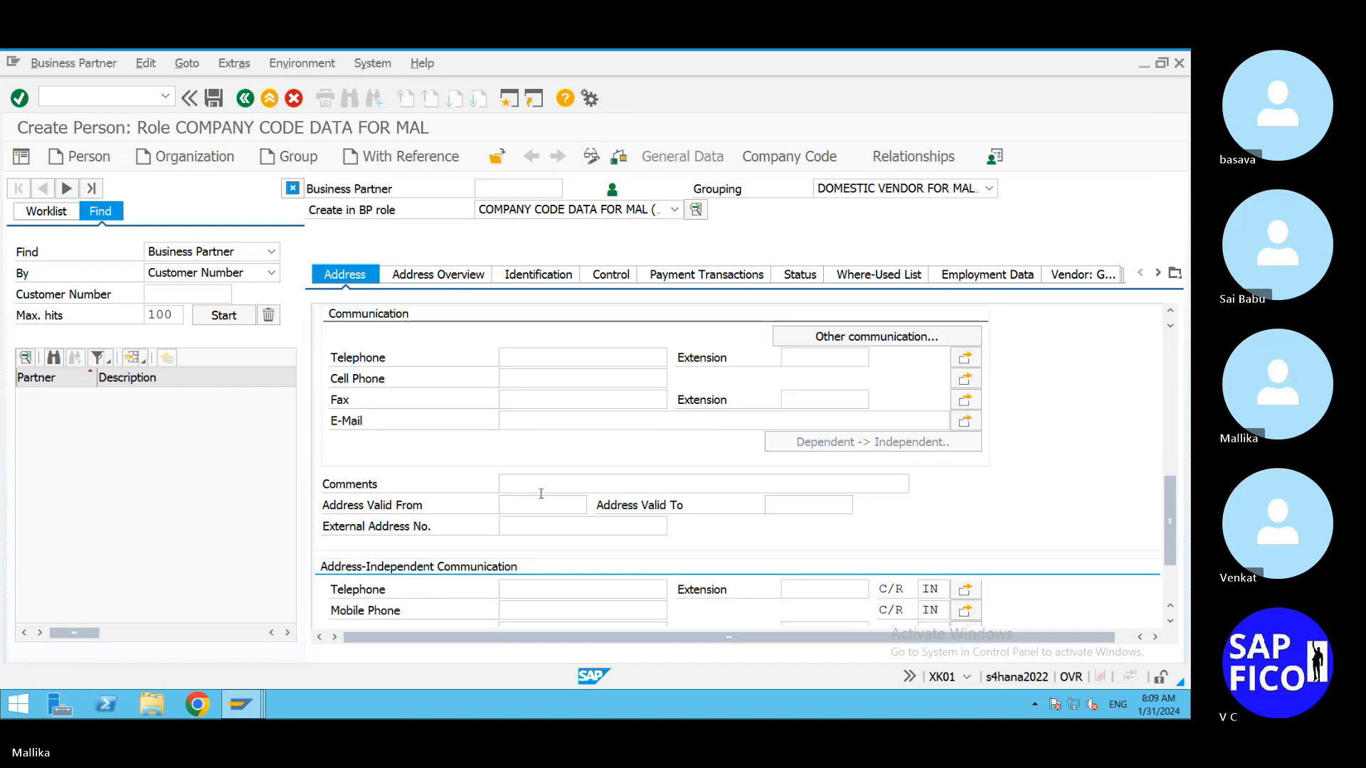
pyautogui.scroll(-1, 540, 495)
pyautogui.scroll(-1, 543, 497)
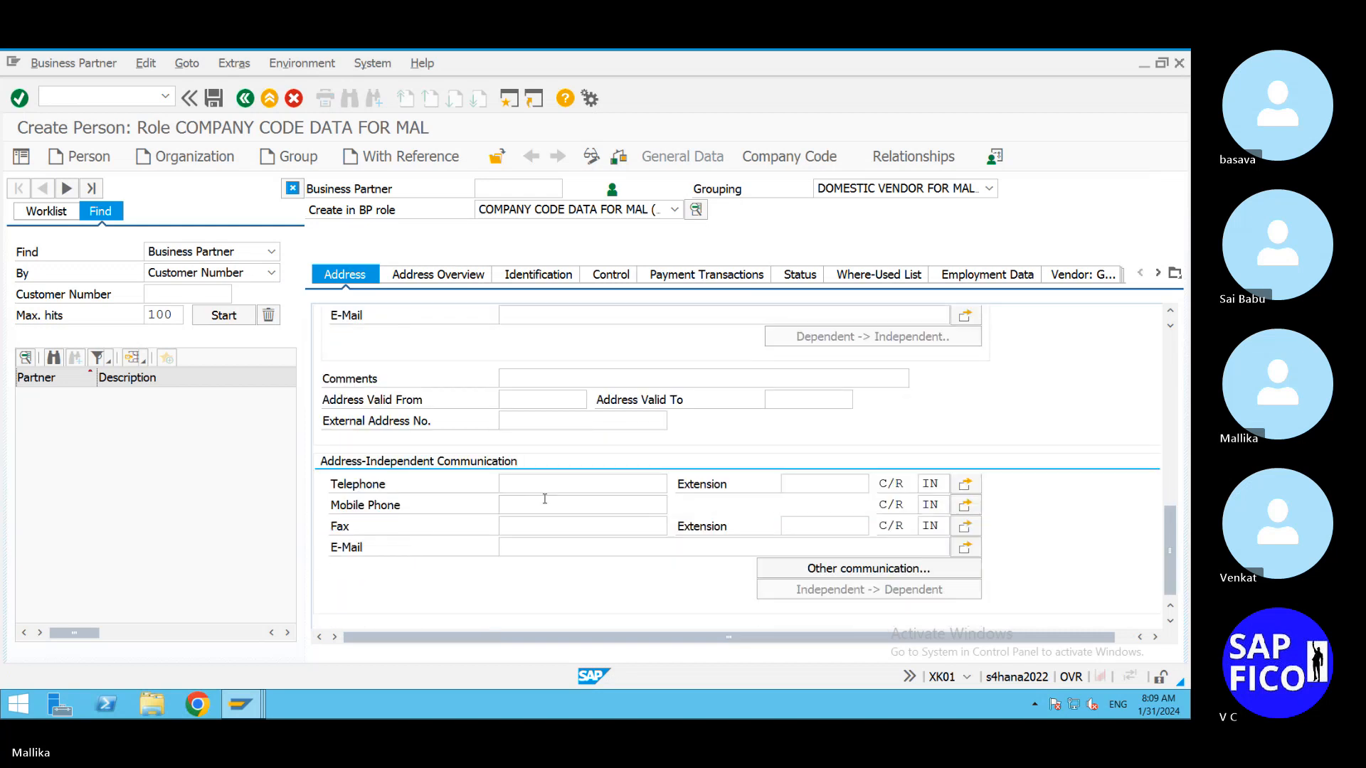
pyautogui.scroll(2, 545, 499)
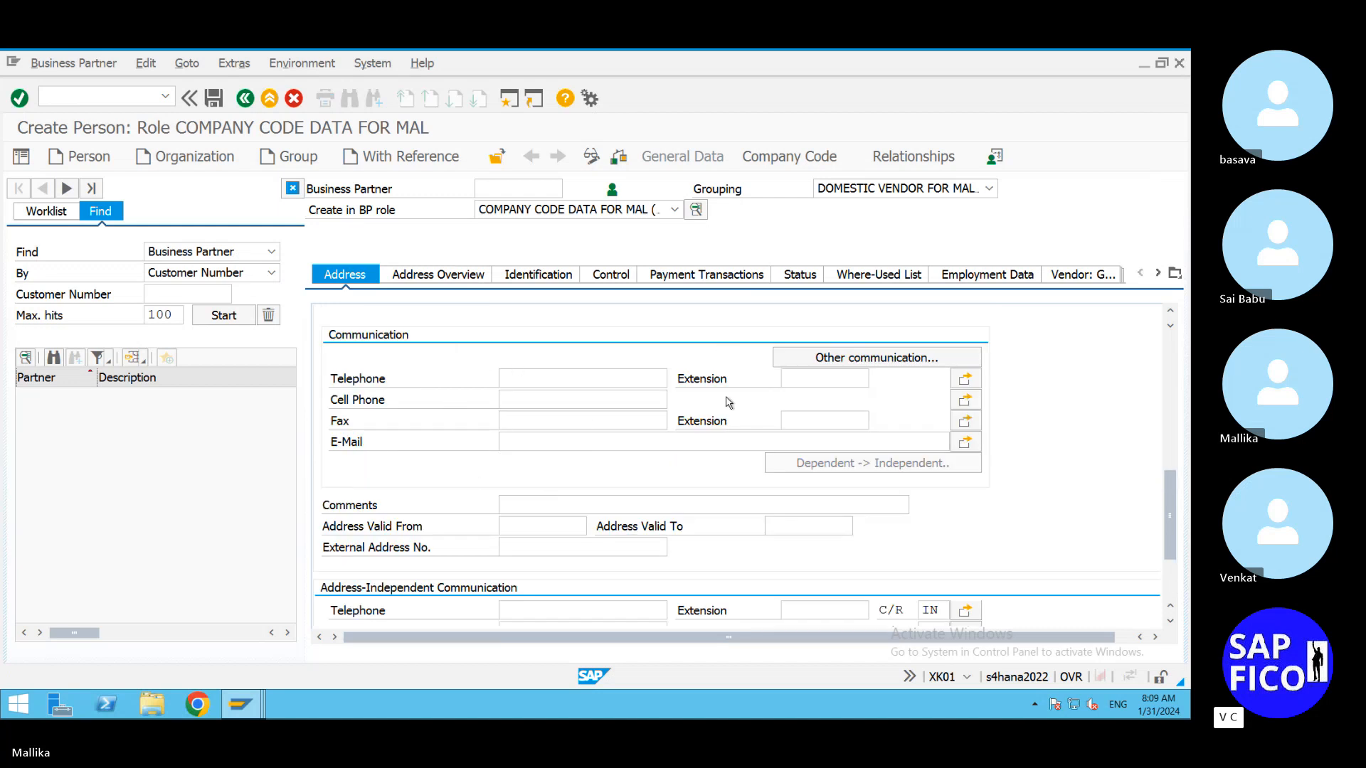
pyautogui.scroll(1, 730, 402)
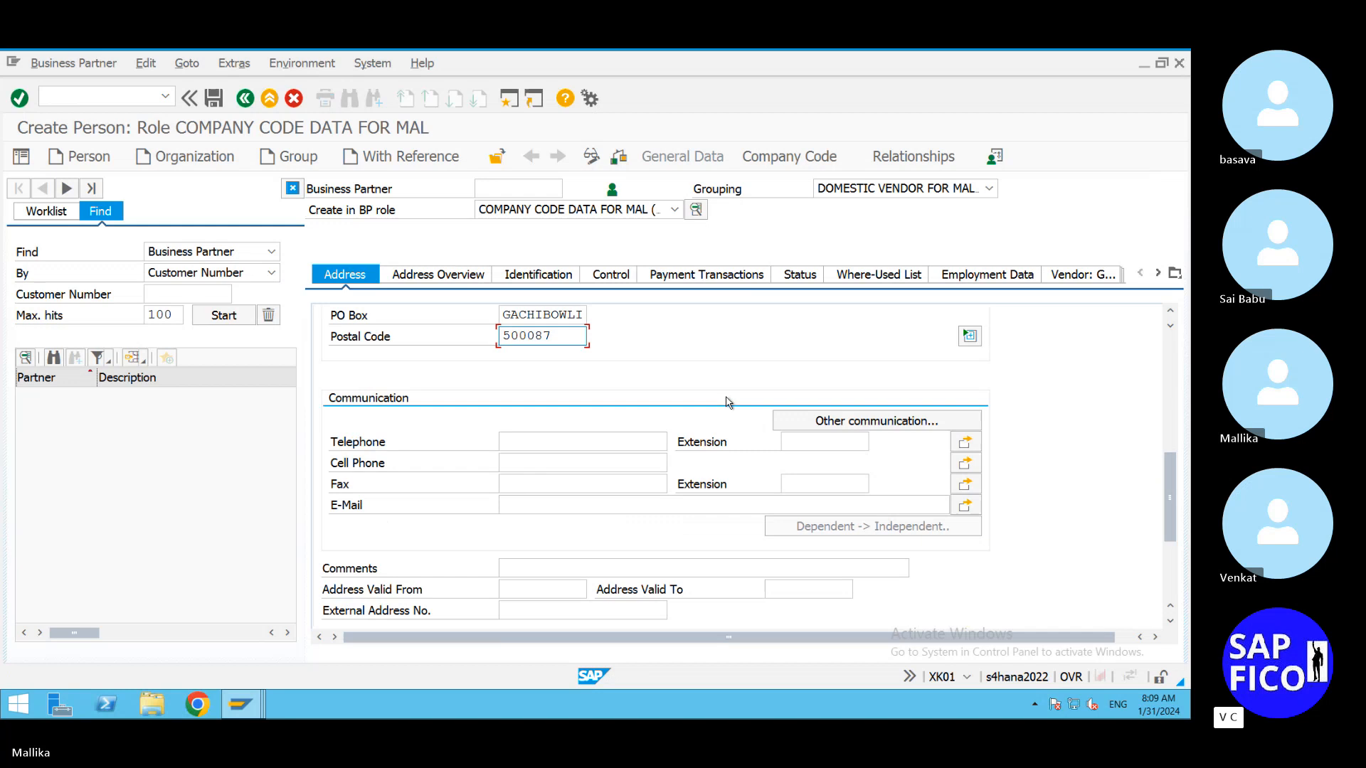
# Step: Open the business partner's company code data and enter company code MAL2
pyautogui.click(783, 158)
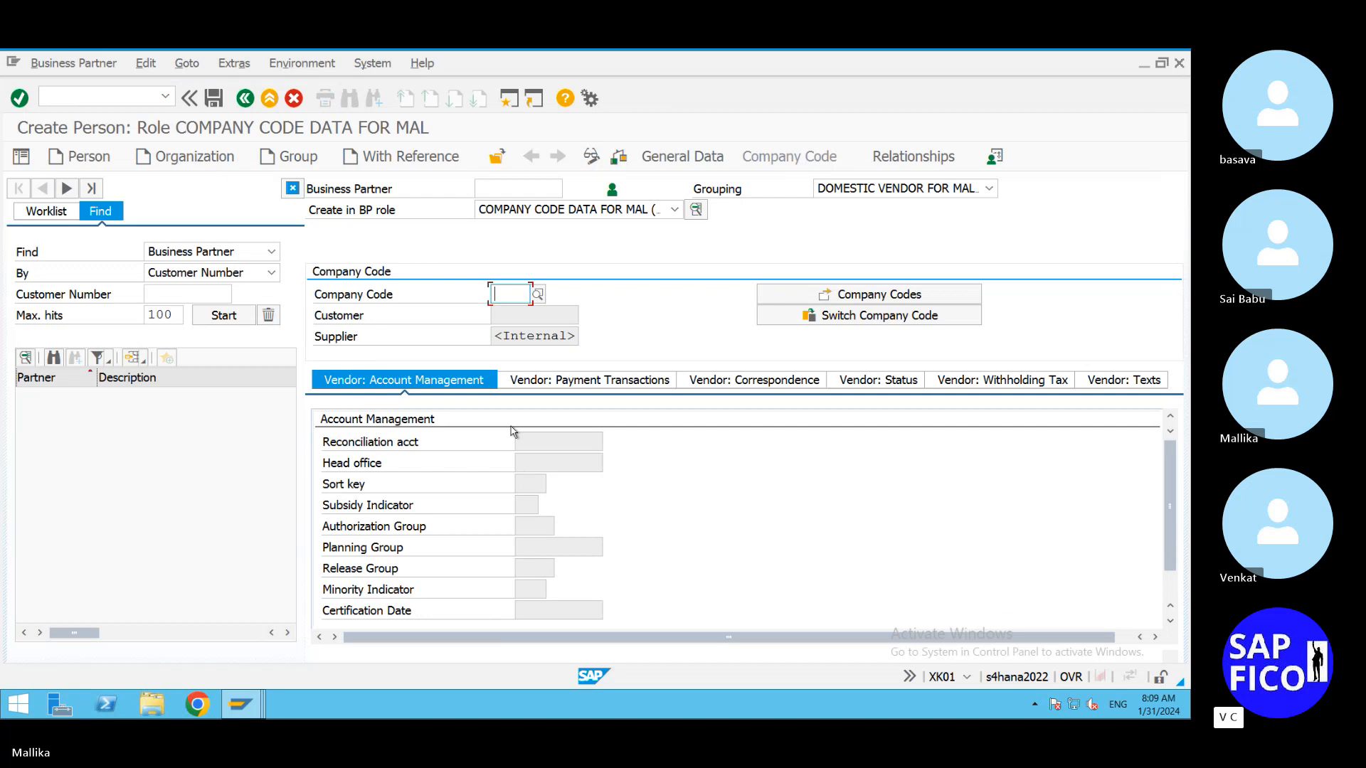
pyautogui.write('MAL2')
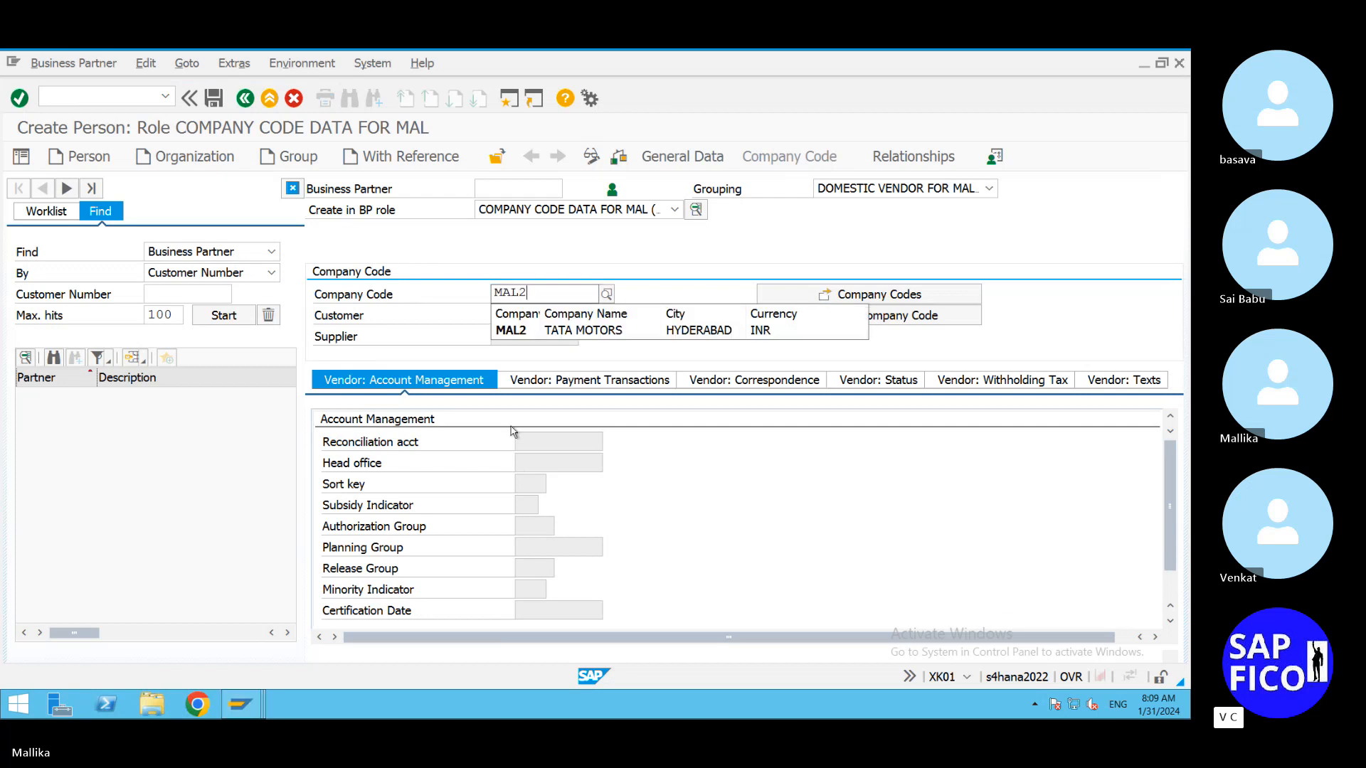
pyautogui.click(583, 333)
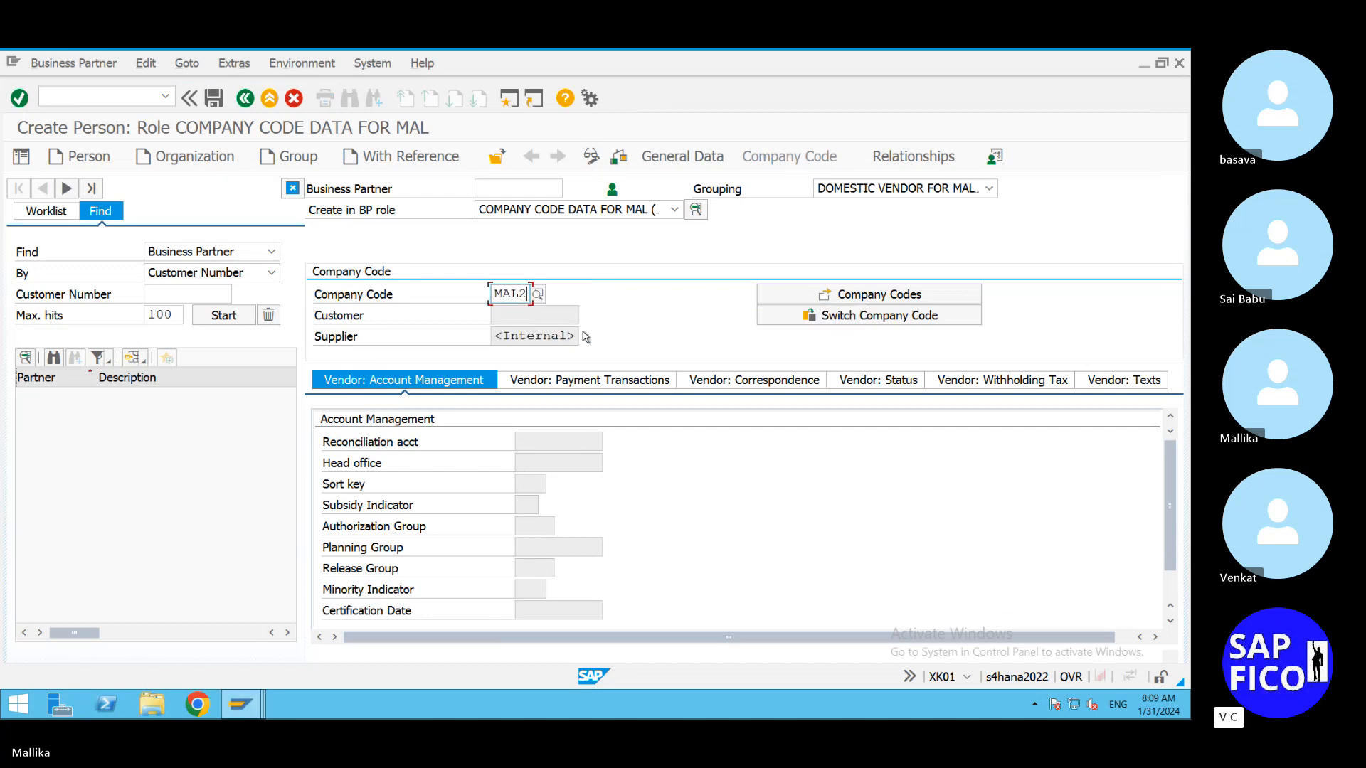
# Step: Clear the company code entry in the business partner's company code data
pyautogui.press('BackSpace')
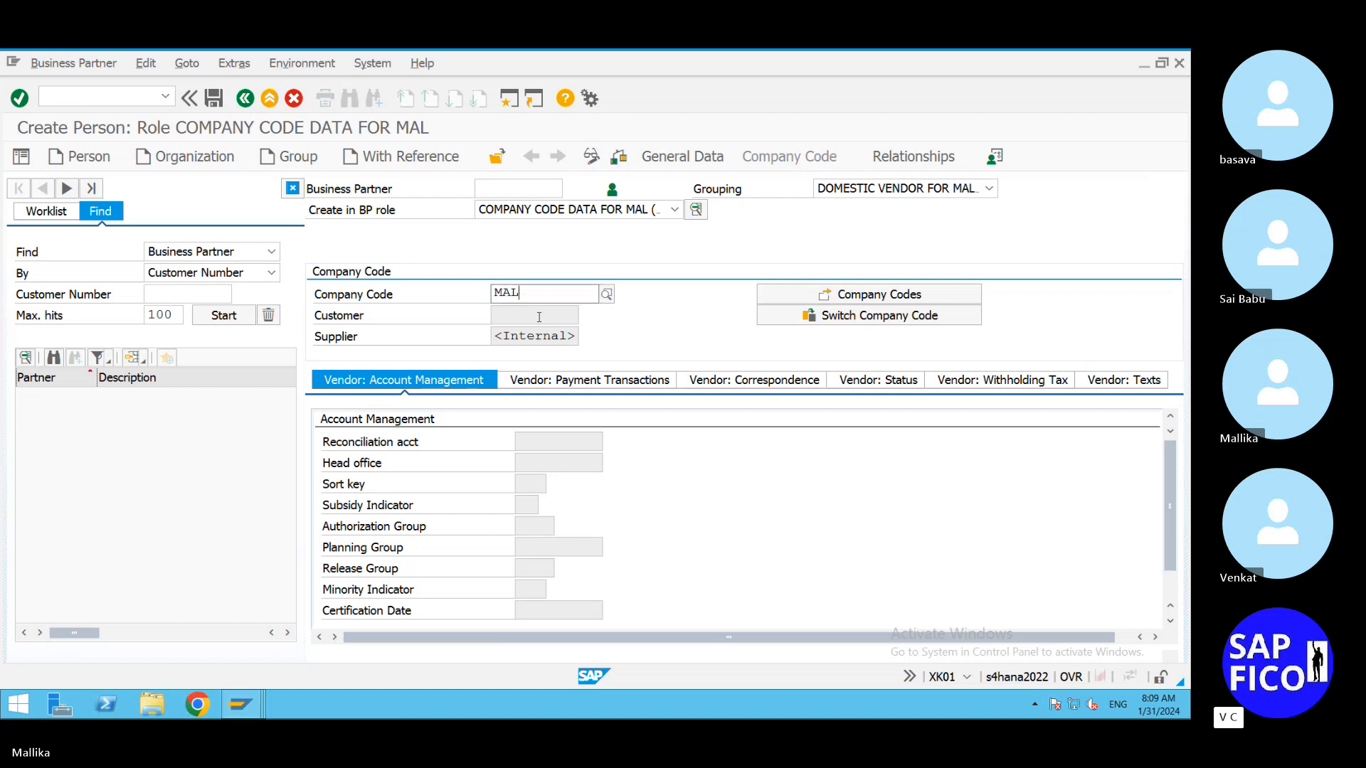
pyautogui.press('BackSpace')
pyautogui.press('BackSpace')
pyautogui.press('BackSpace')
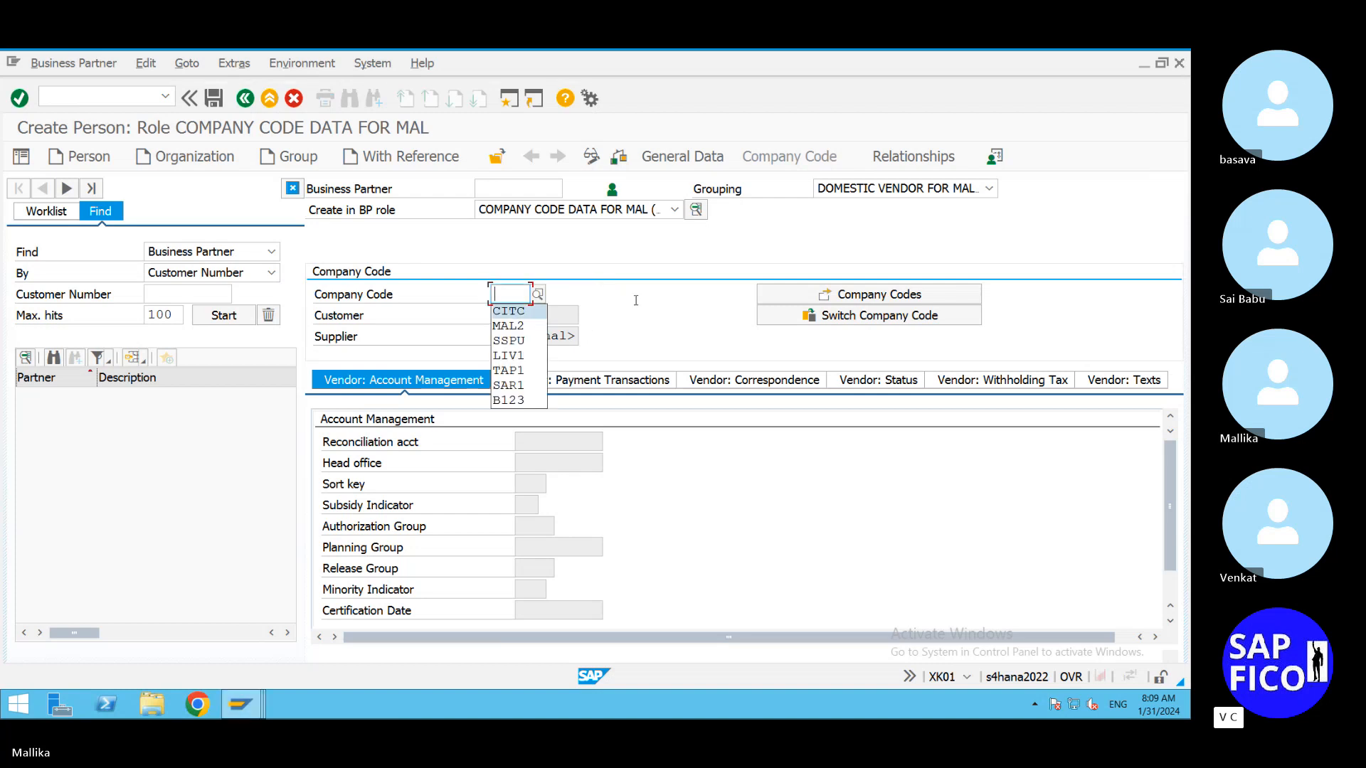
pyautogui.click(636, 300)
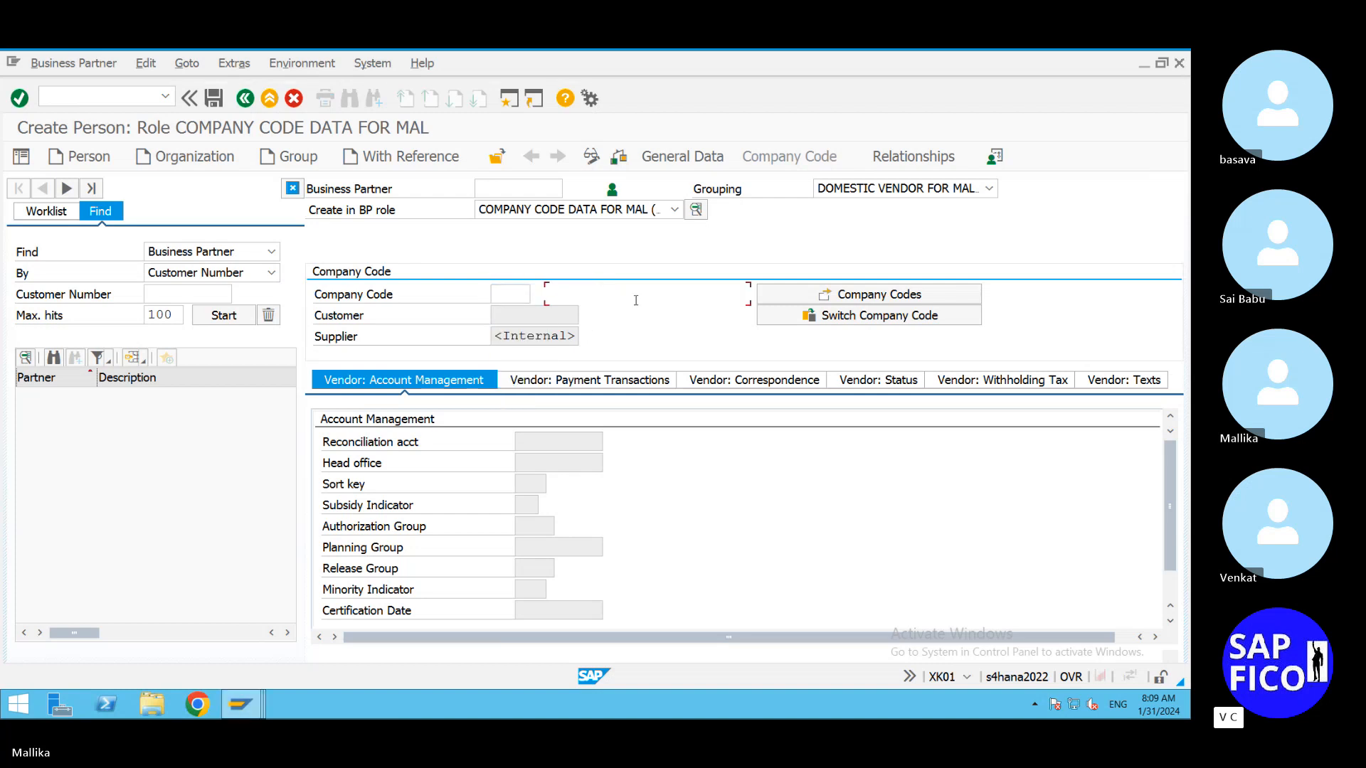
pyautogui.click(519, 295)
# Step: Look up company code MAL2 for the partner's list of company codes and adopt it
pyautogui.click(968, 299)
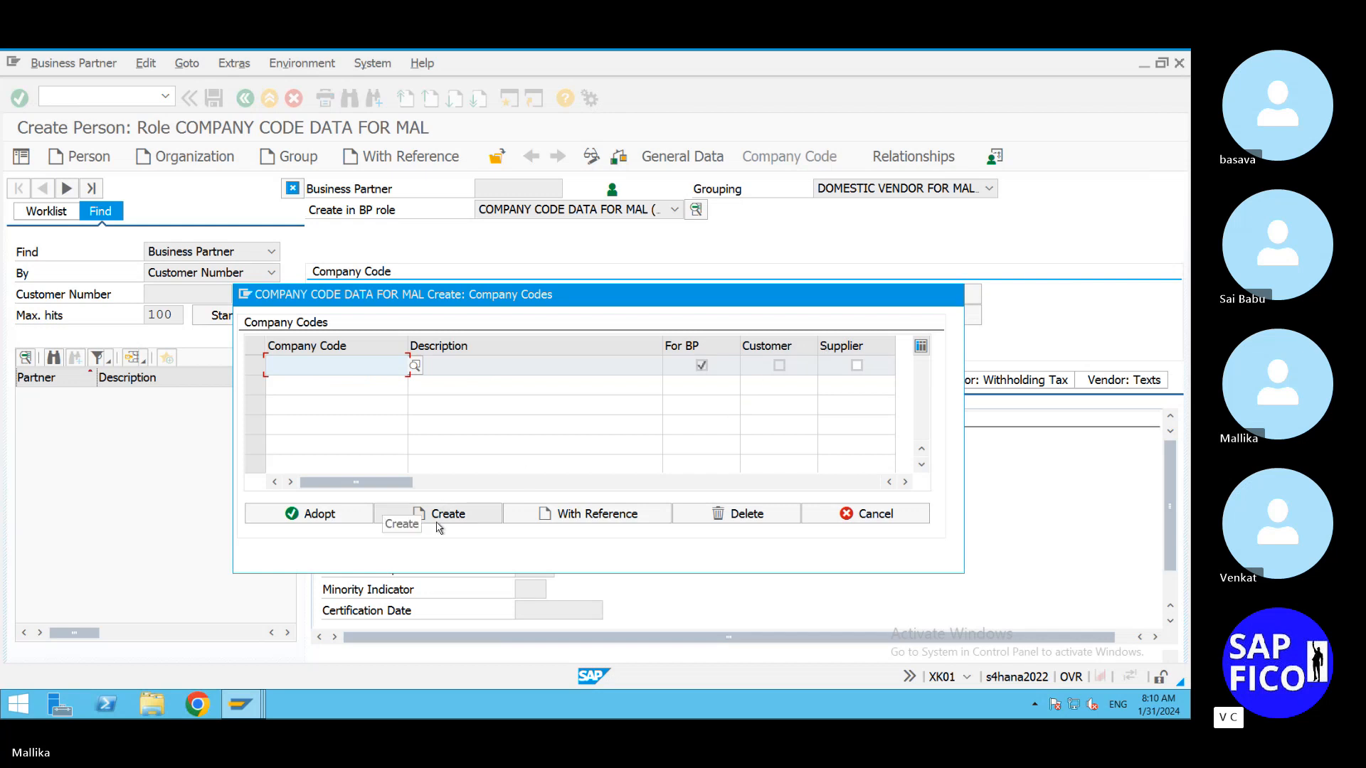
pyautogui.click(415, 370)
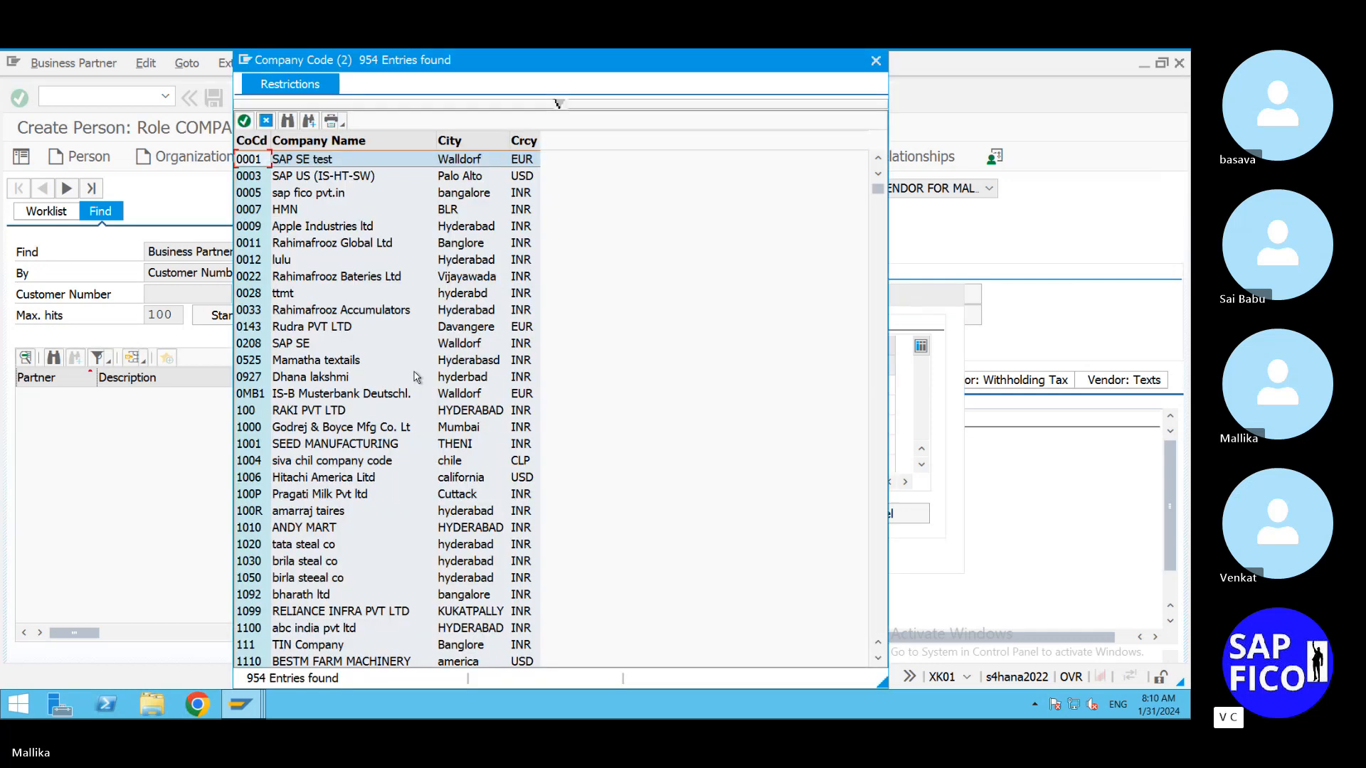
pyautogui.click(288, 121)
pyautogui.write('MAL2')
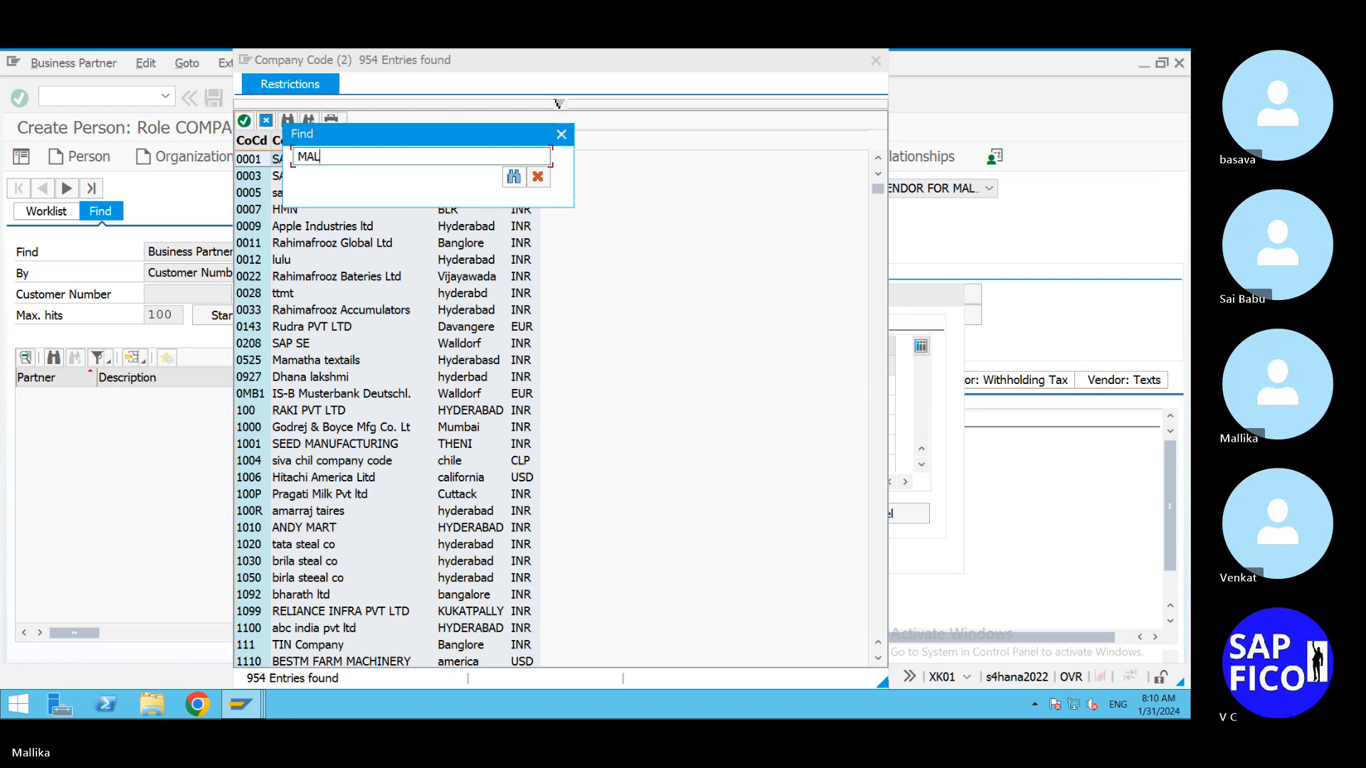
pyautogui.click(510, 178)
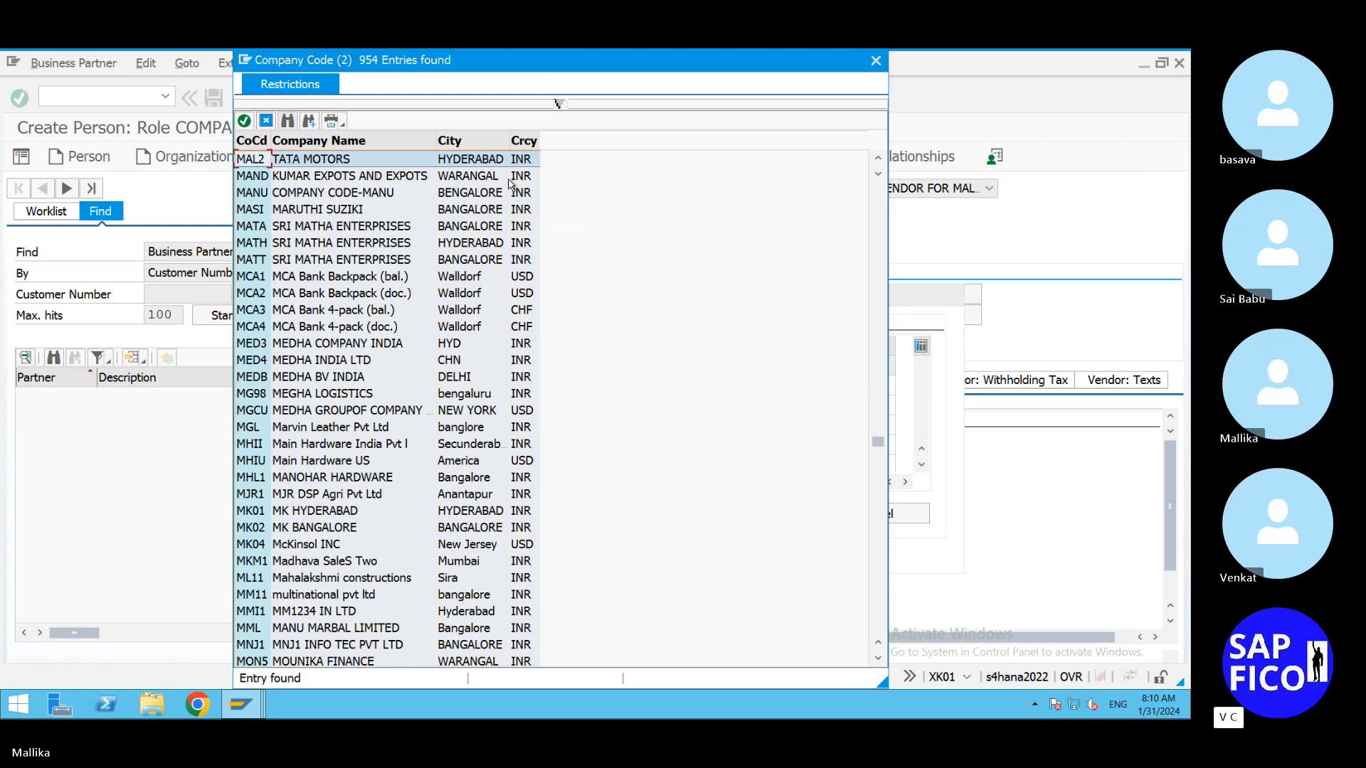
pyautogui.doubleClick(359, 165)
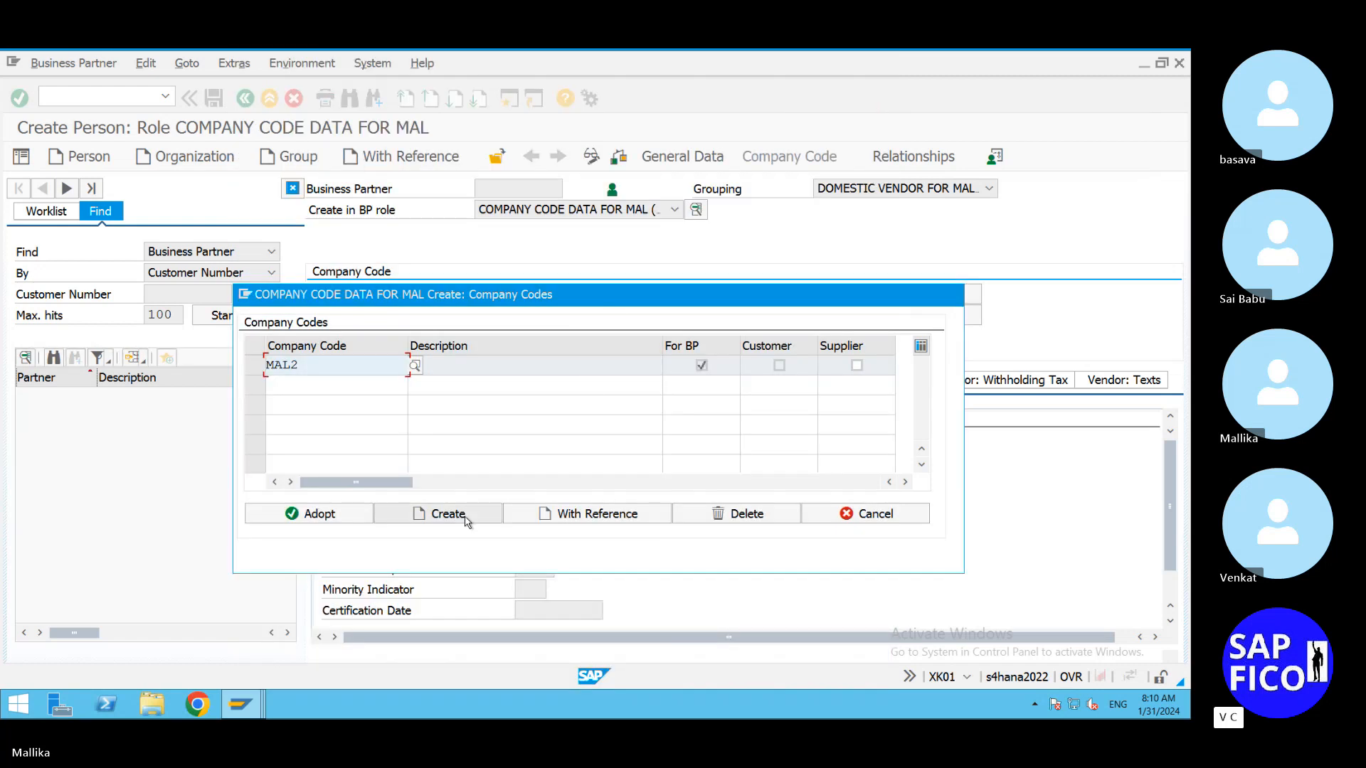
pyautogui.click(319, 515)
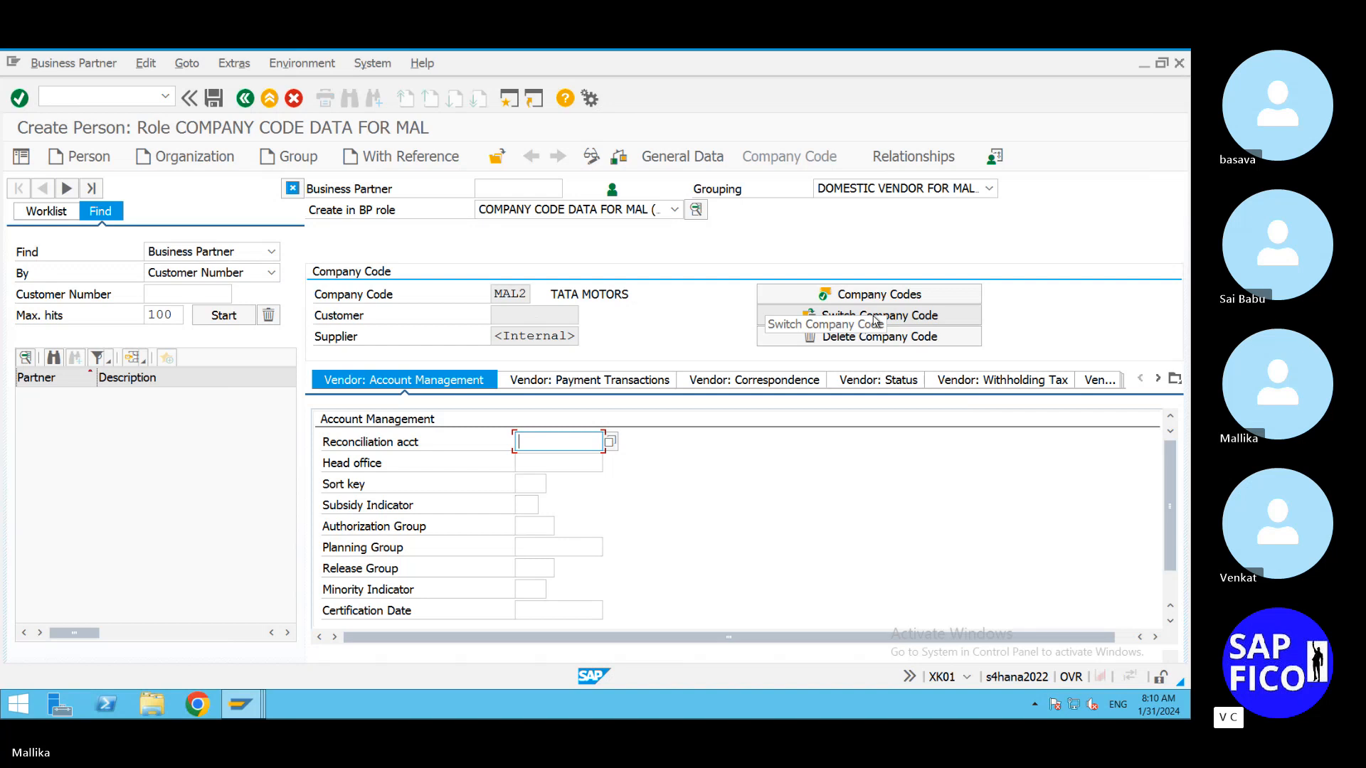
# Step: Switch the company code and enter MAL2 again
pyautogui.click(947, 322)
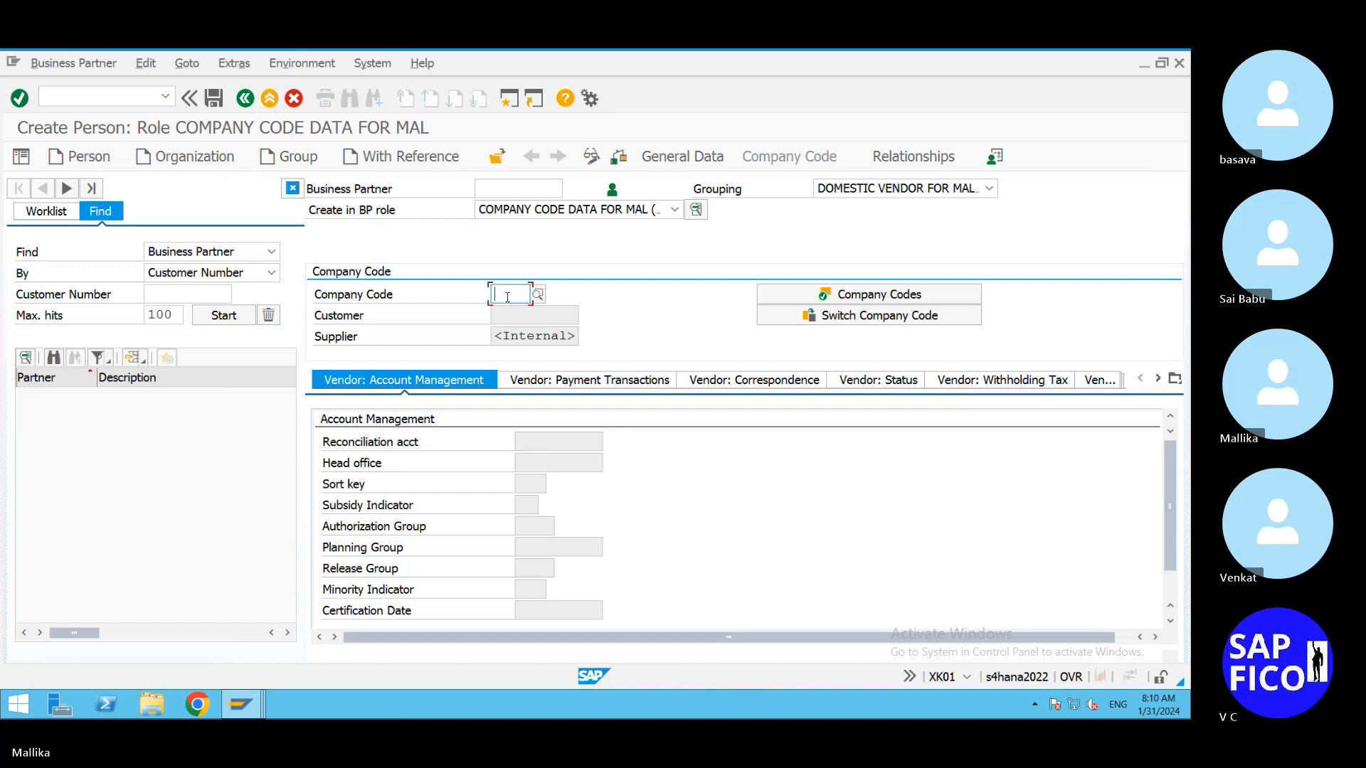
pyautogui.click(508, 297)
pyautogui.write('MAL2')
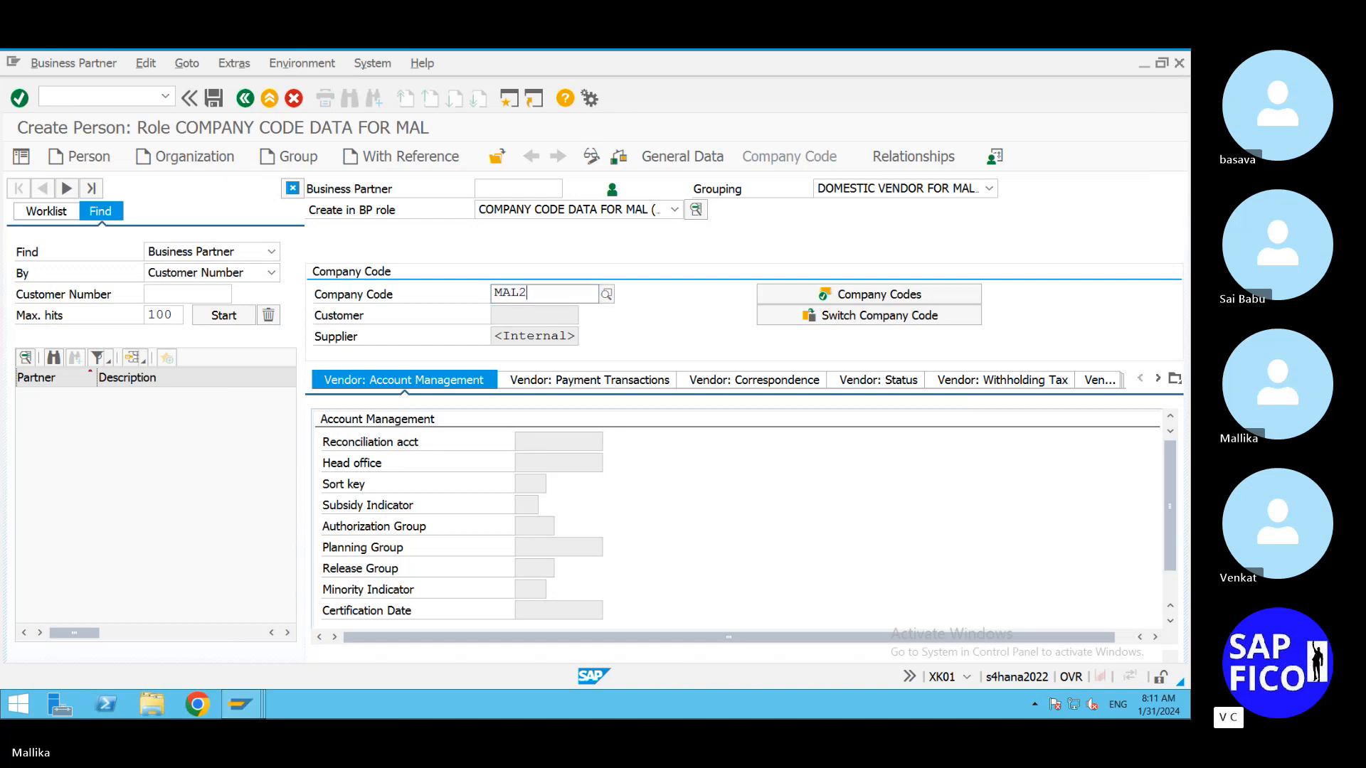
pyautogui.click(534, 331)
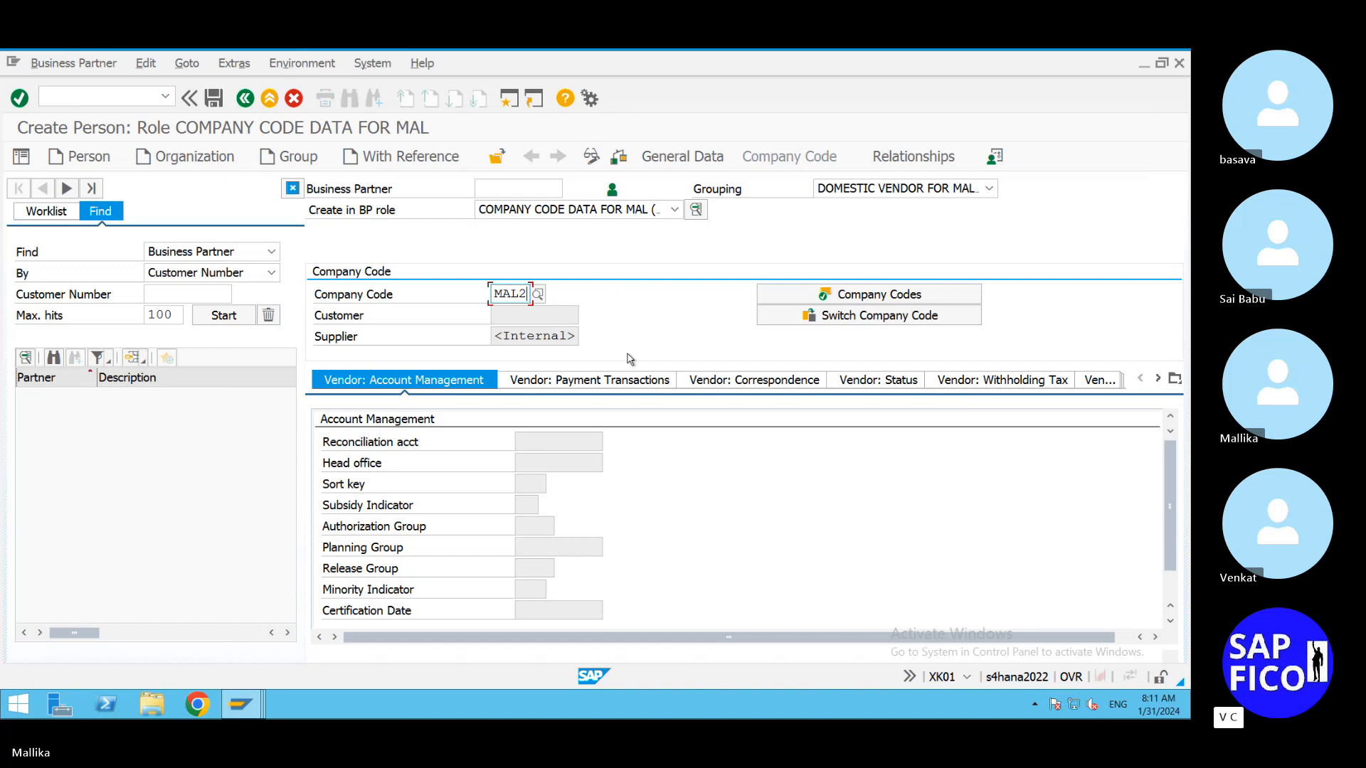
pyautogui.press('Return')
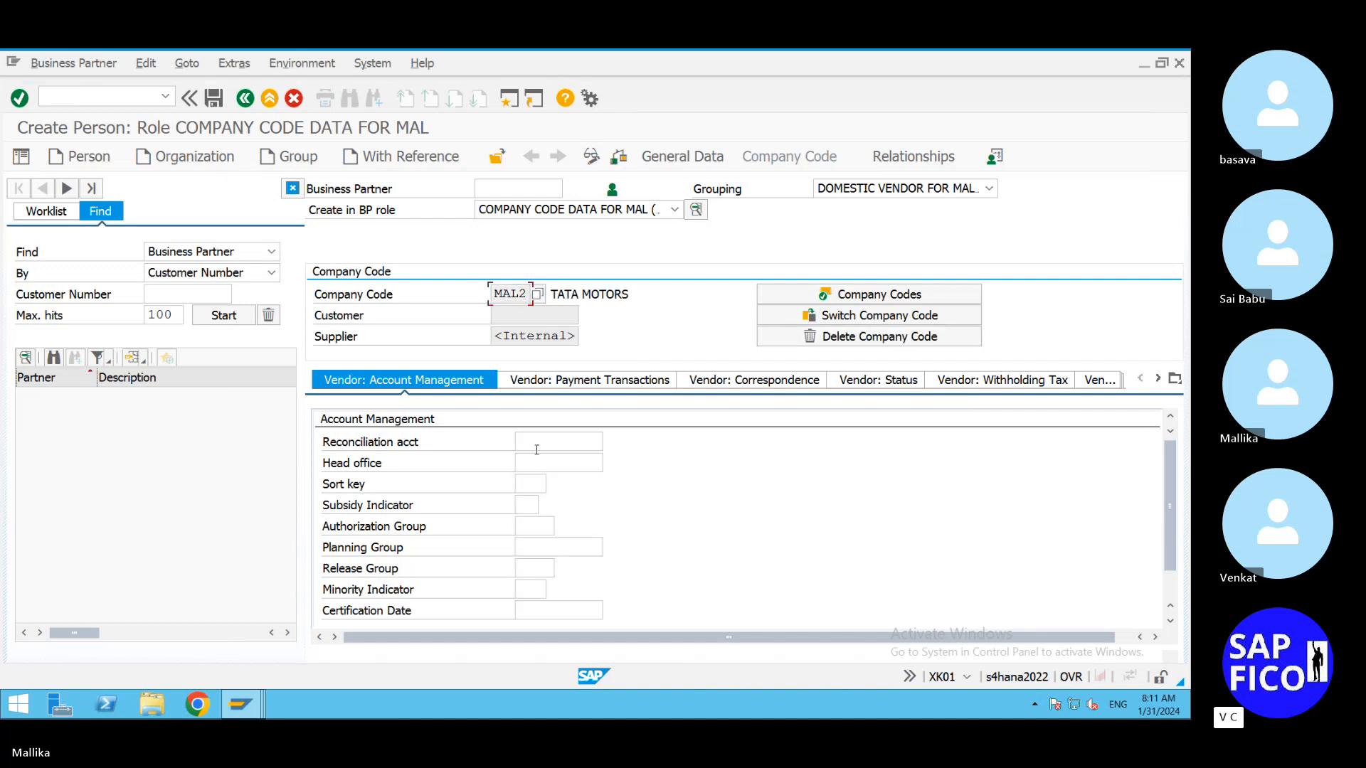
# Step: Set the vendor's reconciliation account to 100500 and the sort key to 012
pyautogui.click(535, 445)
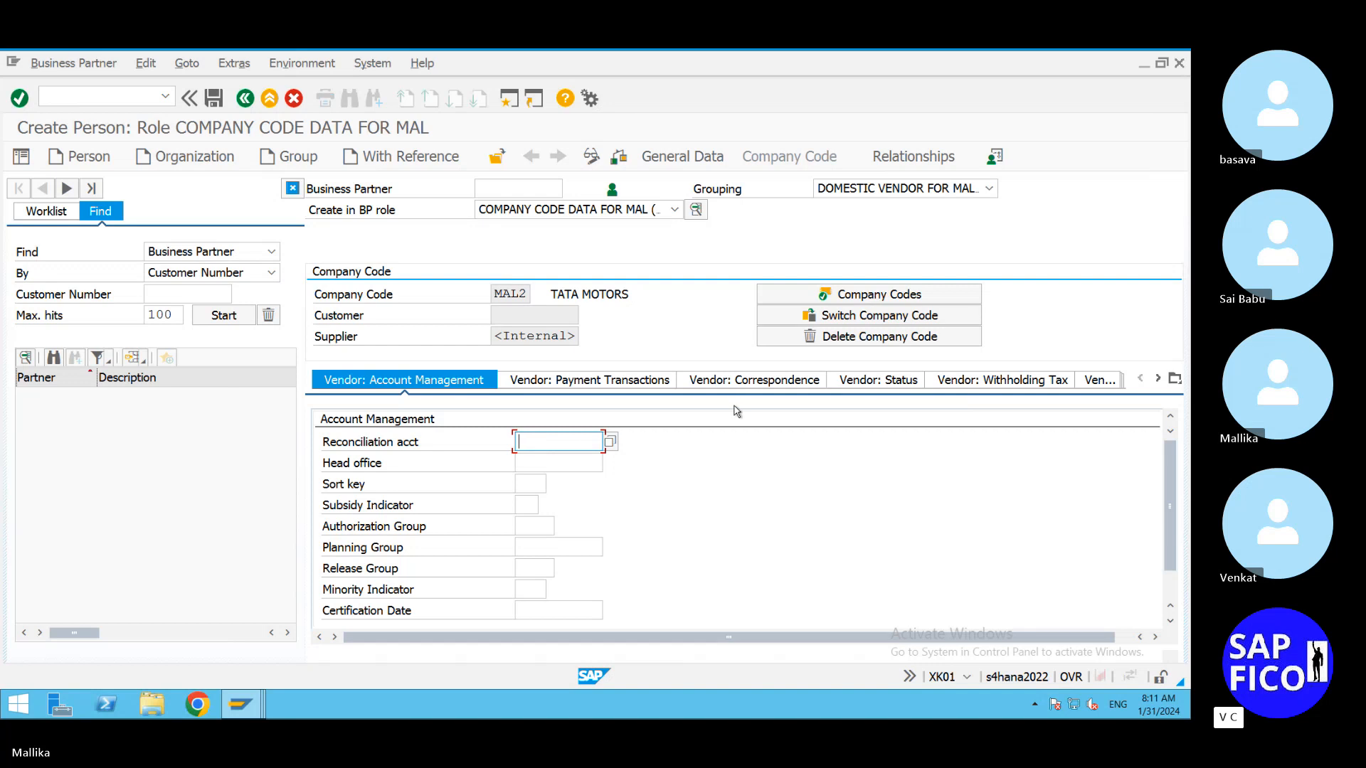
pyautogui.click(609, 441)
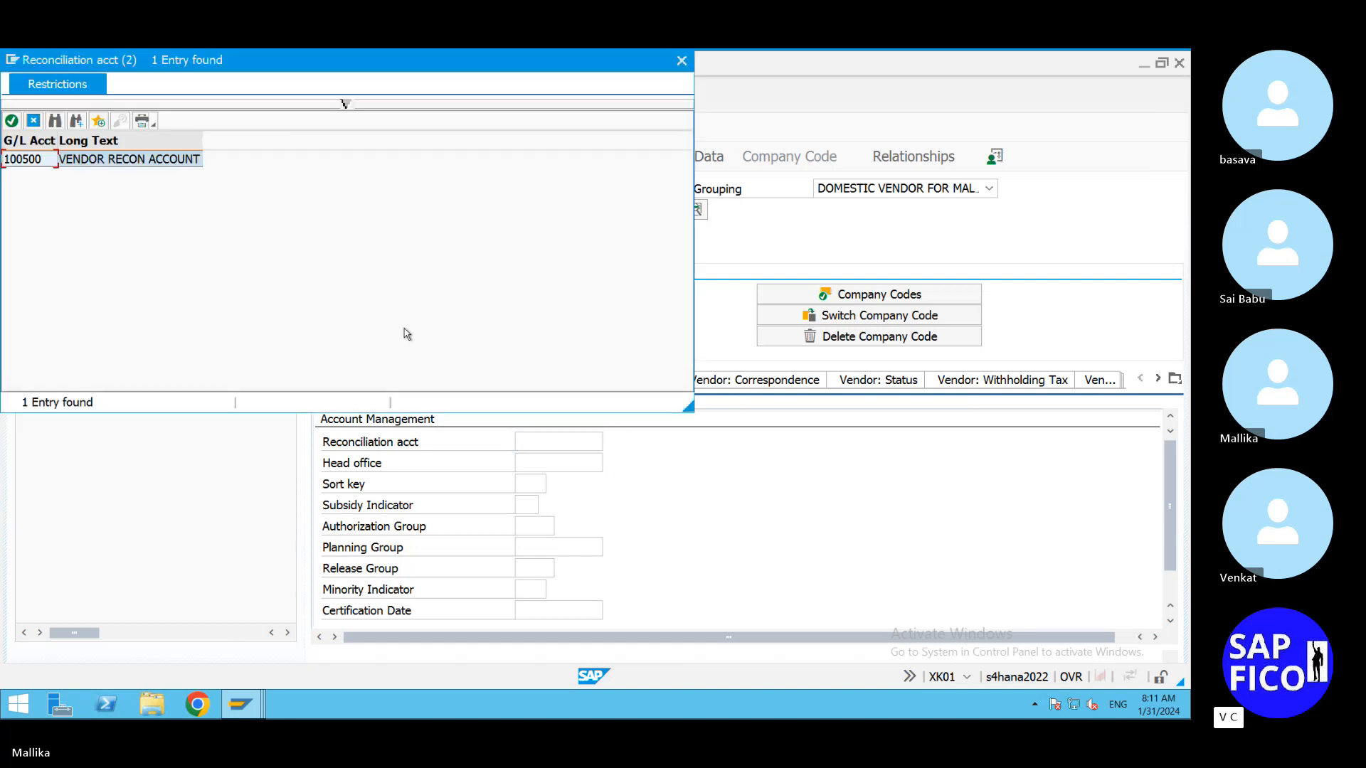
pyautogui.doubleClick(135, 159)
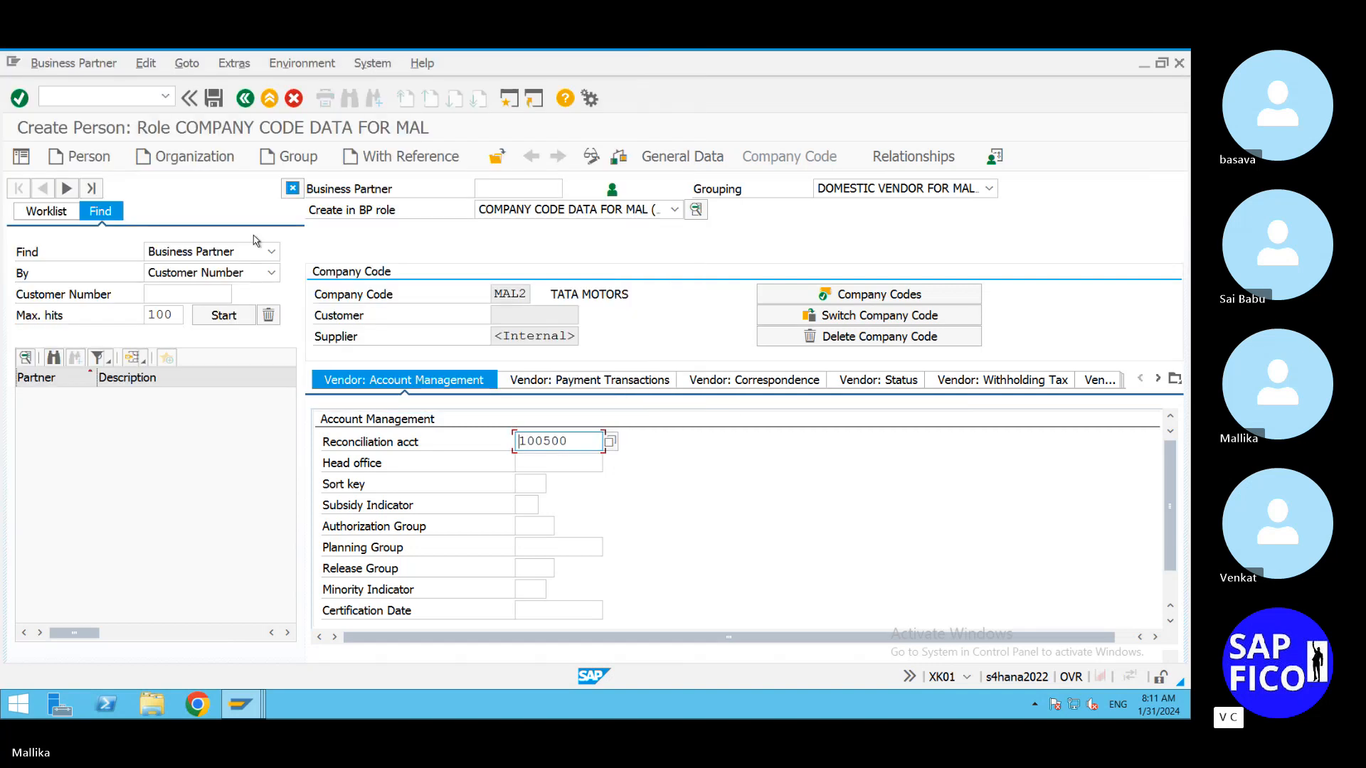
pyautogui.click(538, 484)
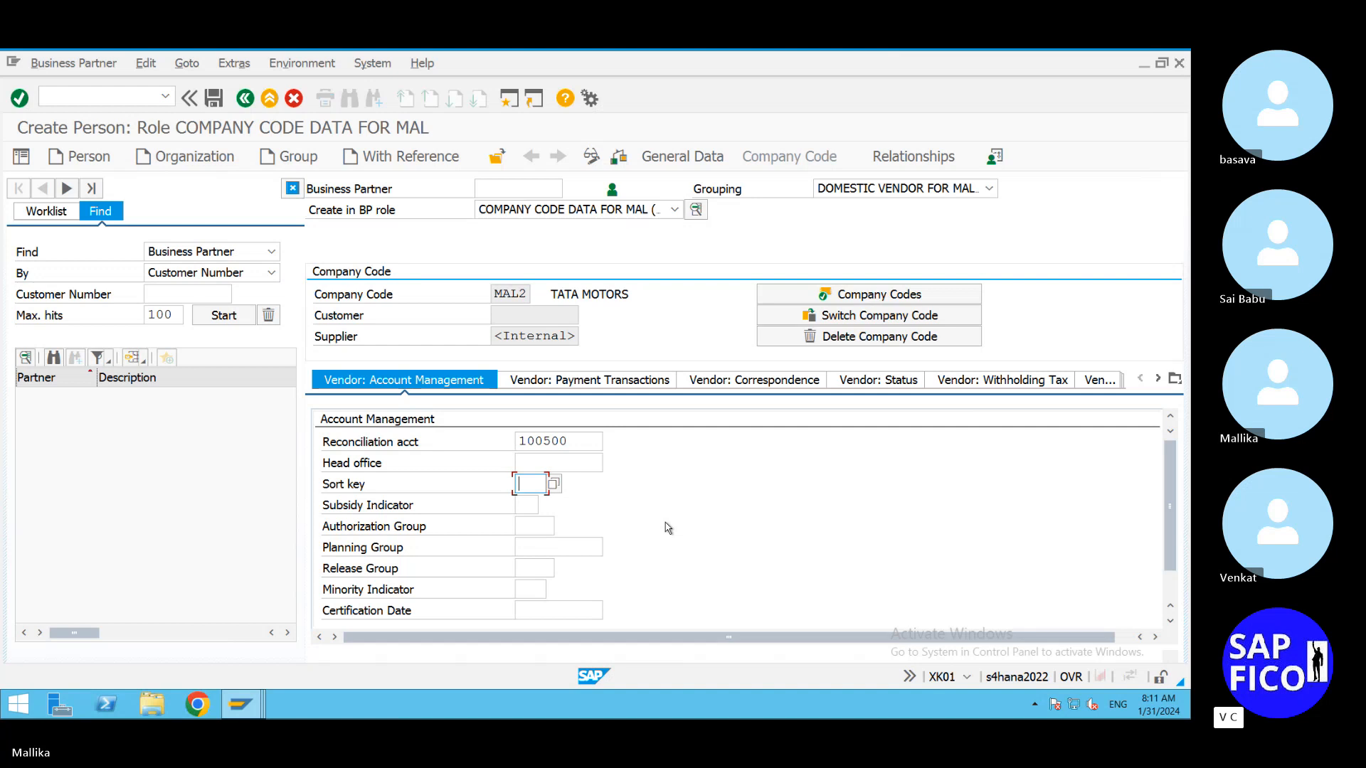
pyautogui.write('012')
# Step: Set the vendor's terms of payment to 0001 and the tolerance group to MATV
pyautogui.click(642, 381)
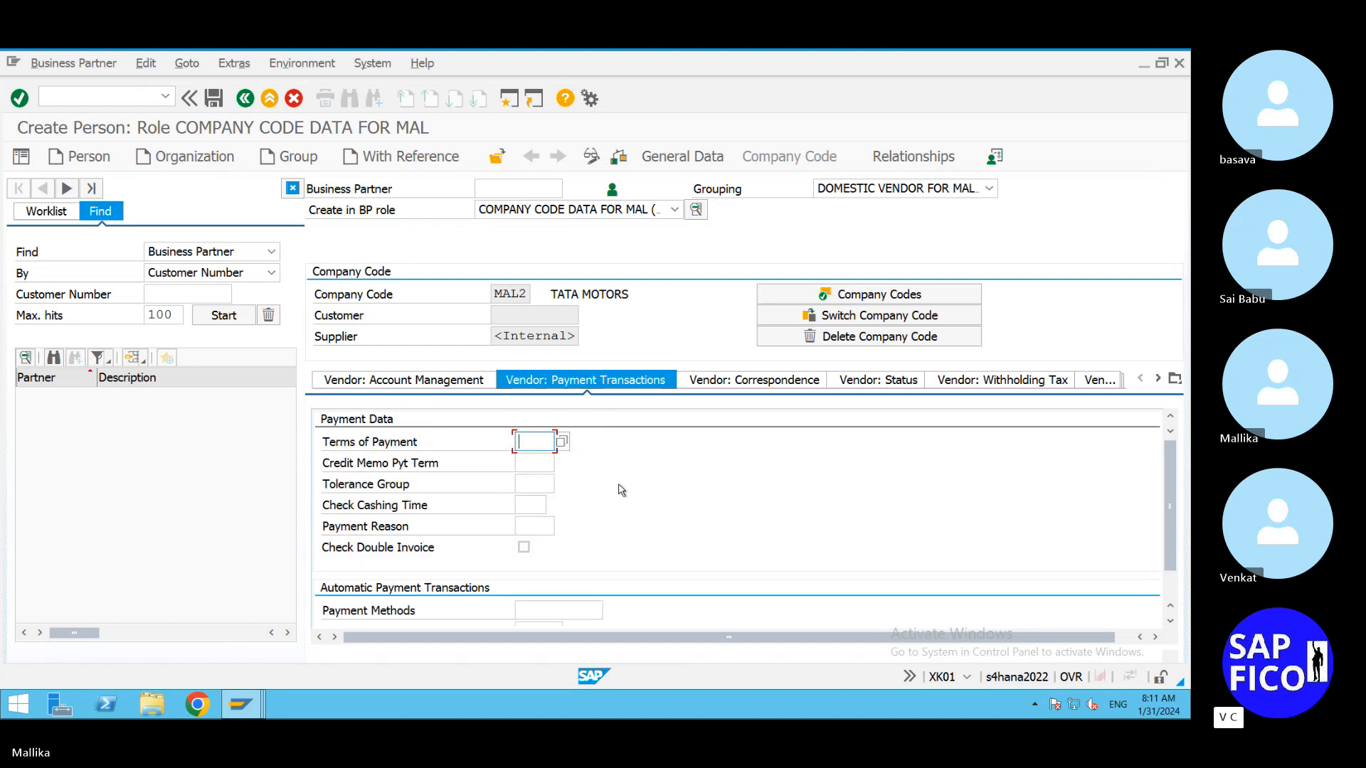
pyautogui.write('0001')
pyautogui.click(524, 483)
pyautogui.click(560, 484)
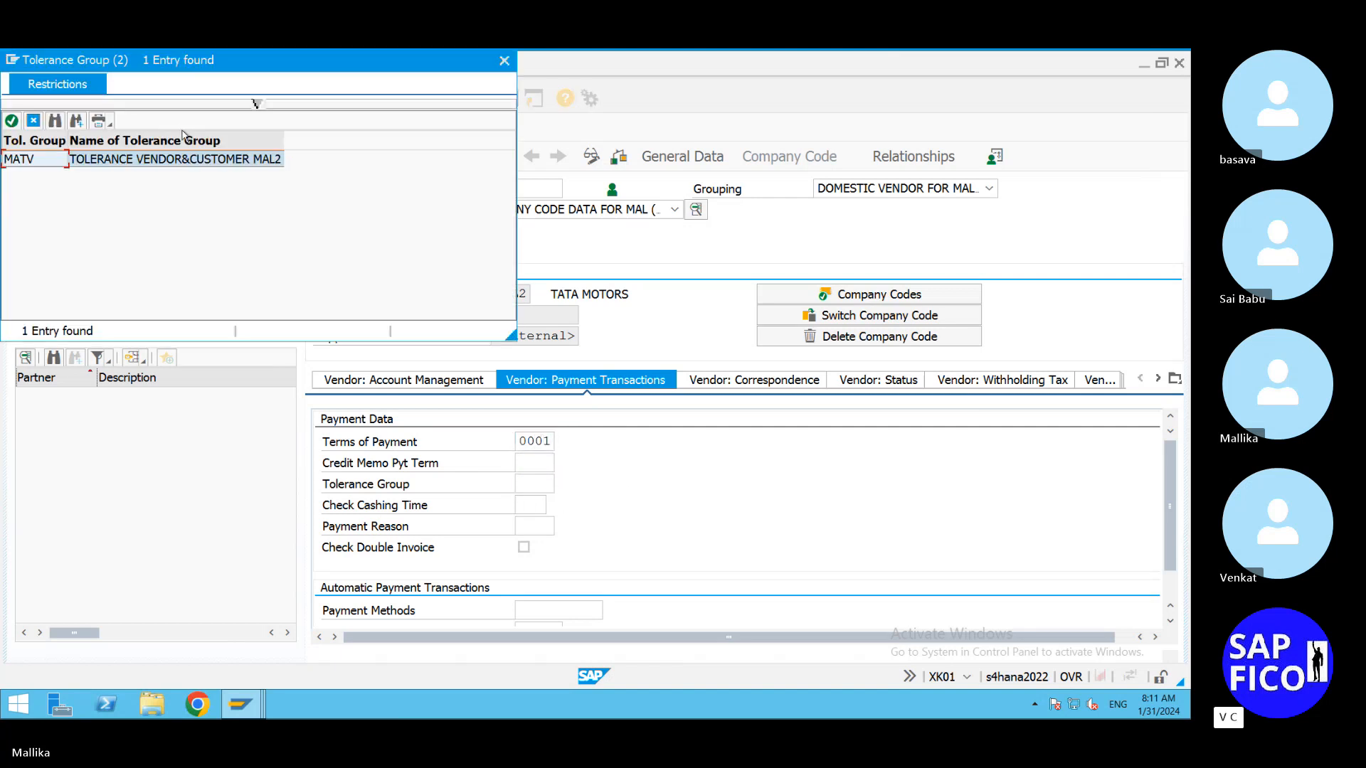
pyautogui.doubleClick(192, 165)
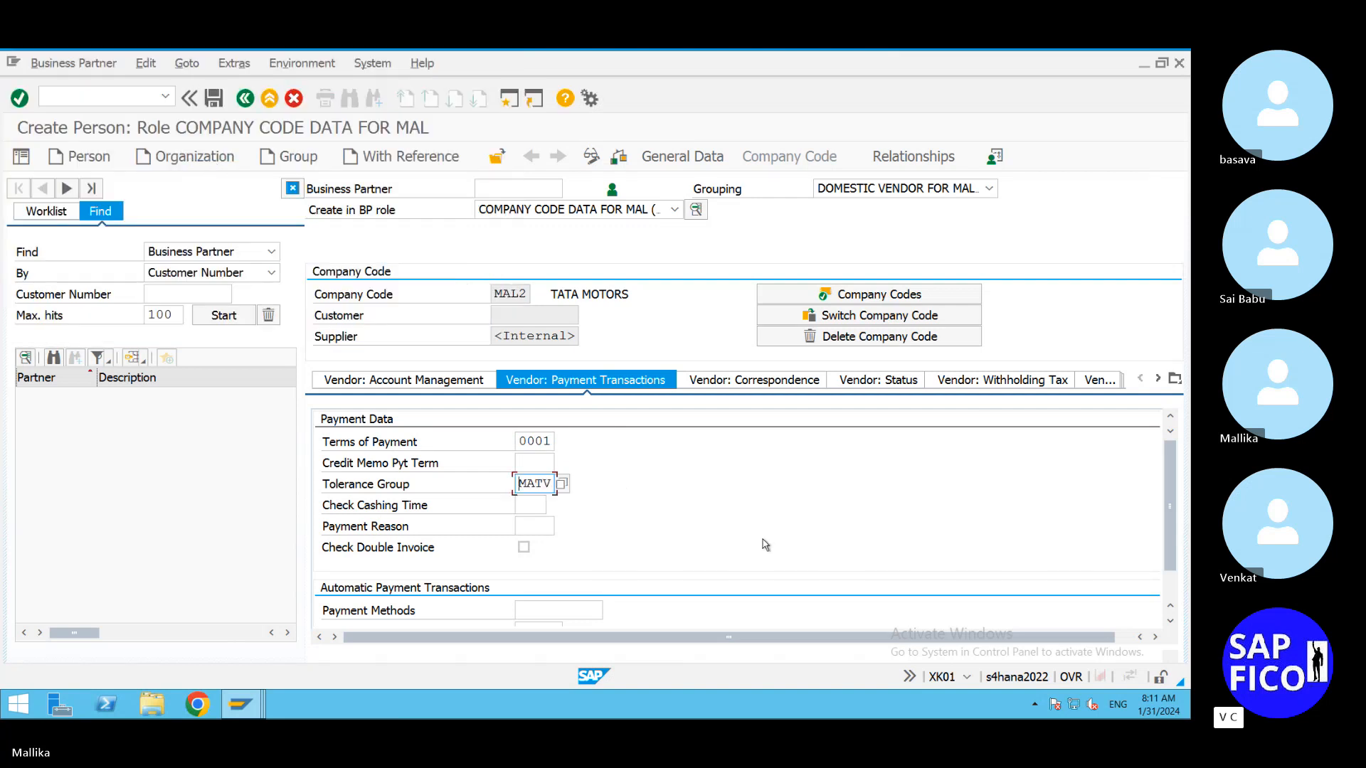
# Step: Check the business partner's data for errors and save the new business partner
pyautogui.press('Return')
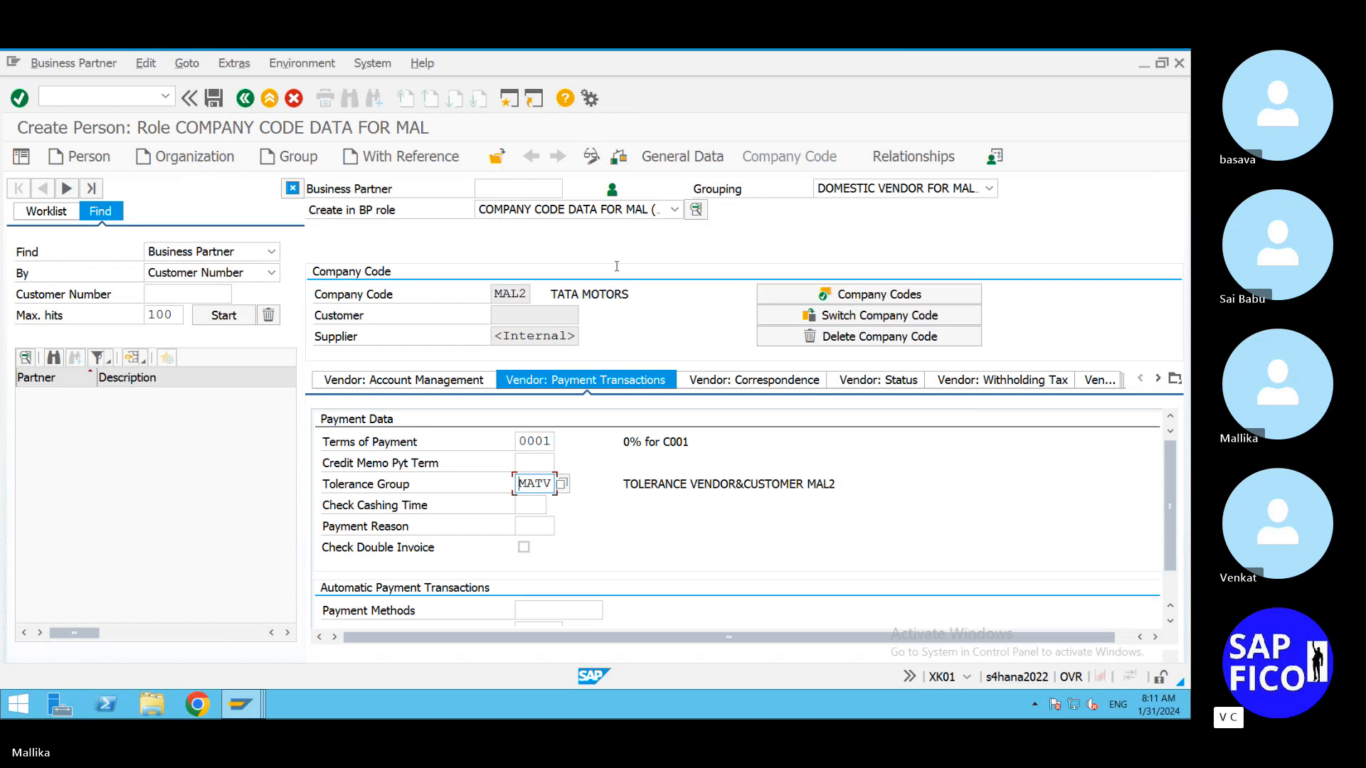
pyautogui.click(619, 159)
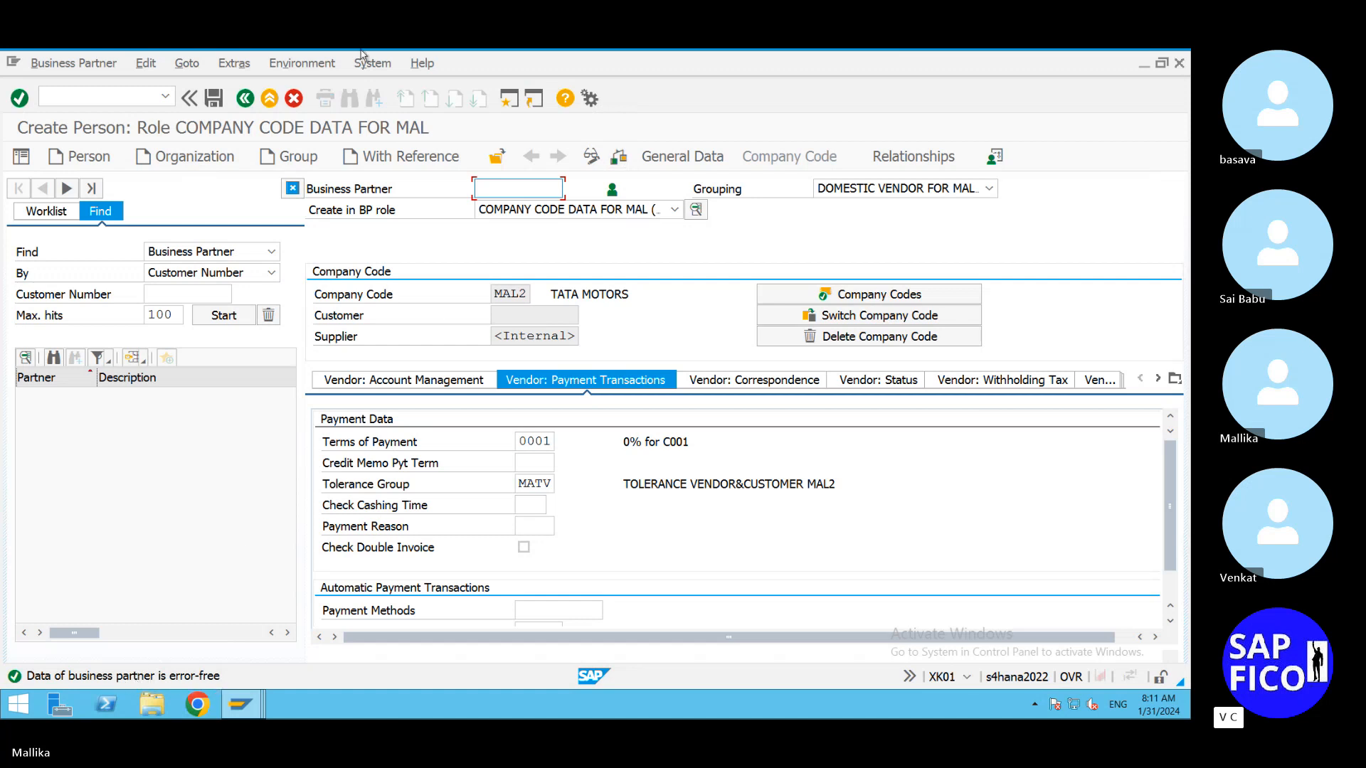
pyautogui.click(217, 99)
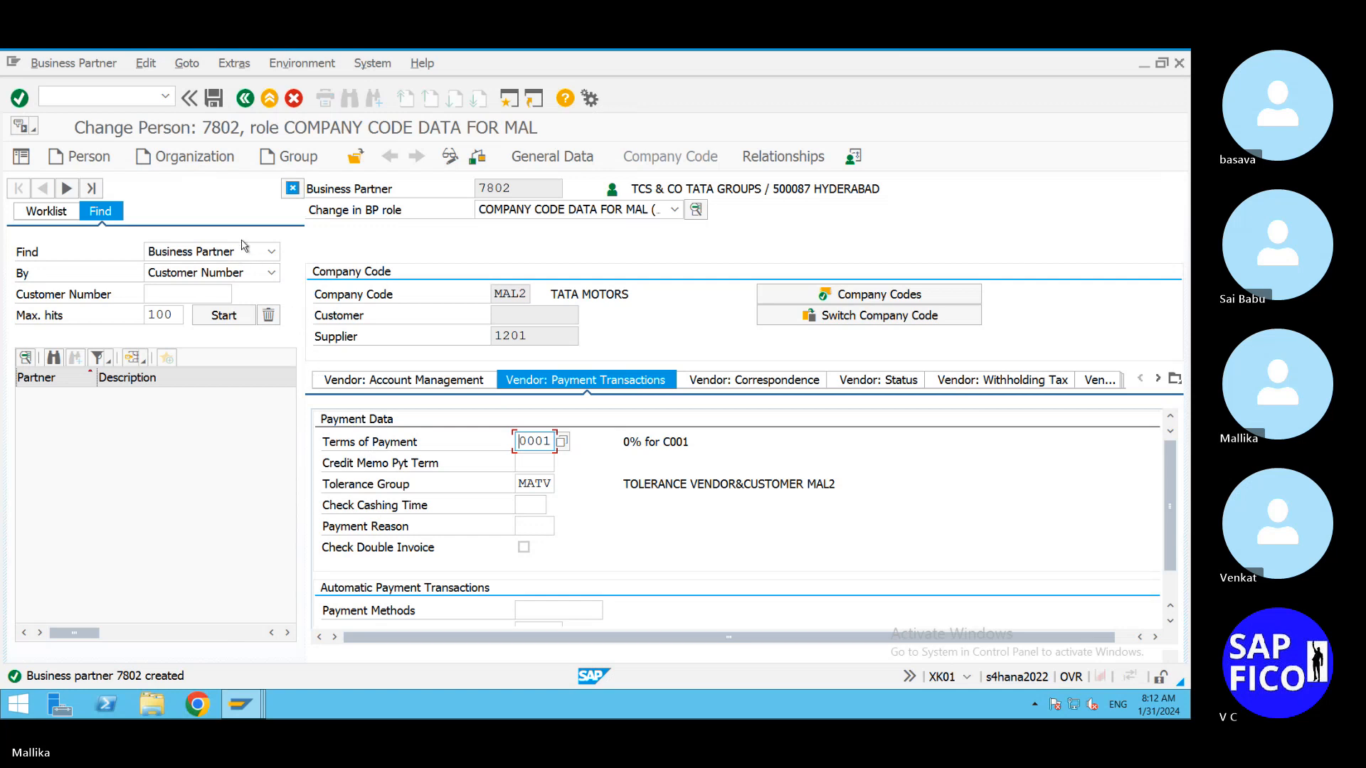
# Step: Change the business partner's role to PURSCHASING DATA FOR VEND and open its purchasing data
pyautogui.click(674, 210)
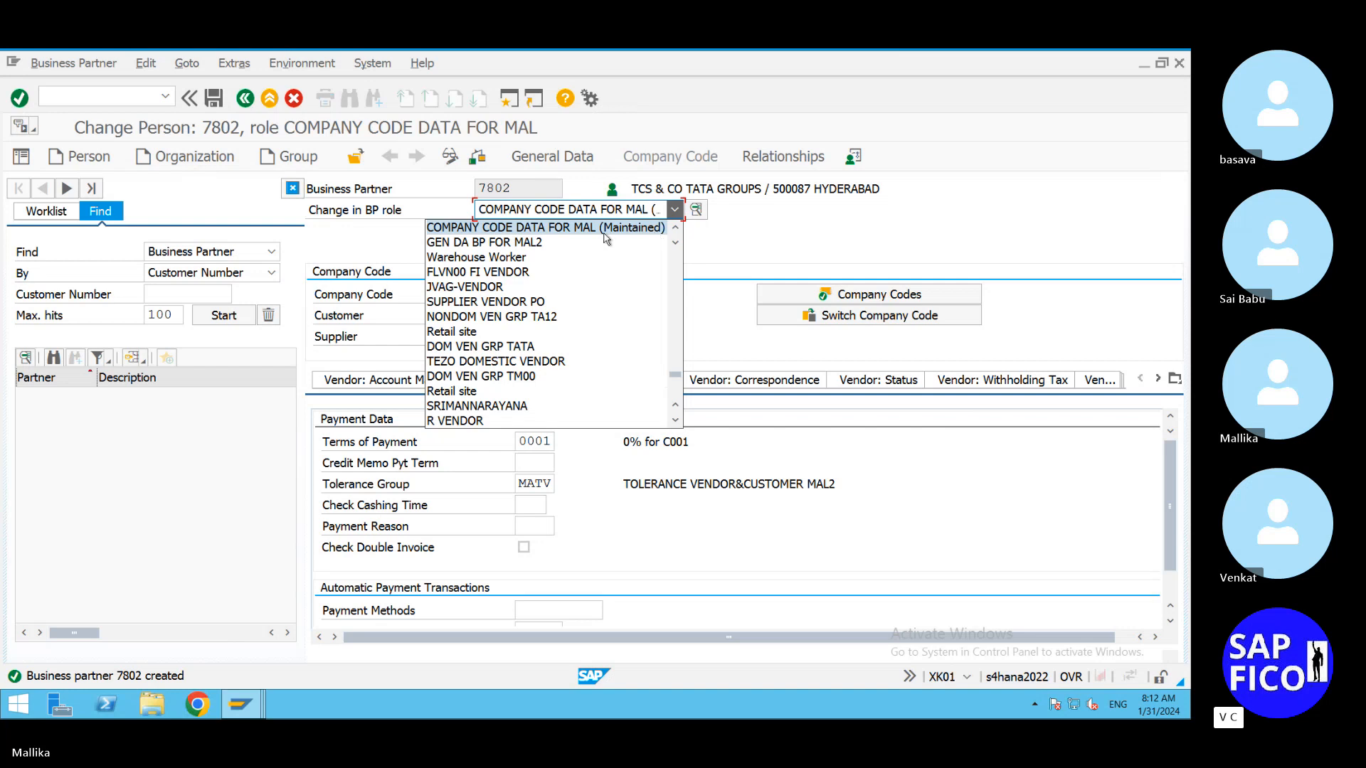
pyautogui.scroll(-1, 596, 249)
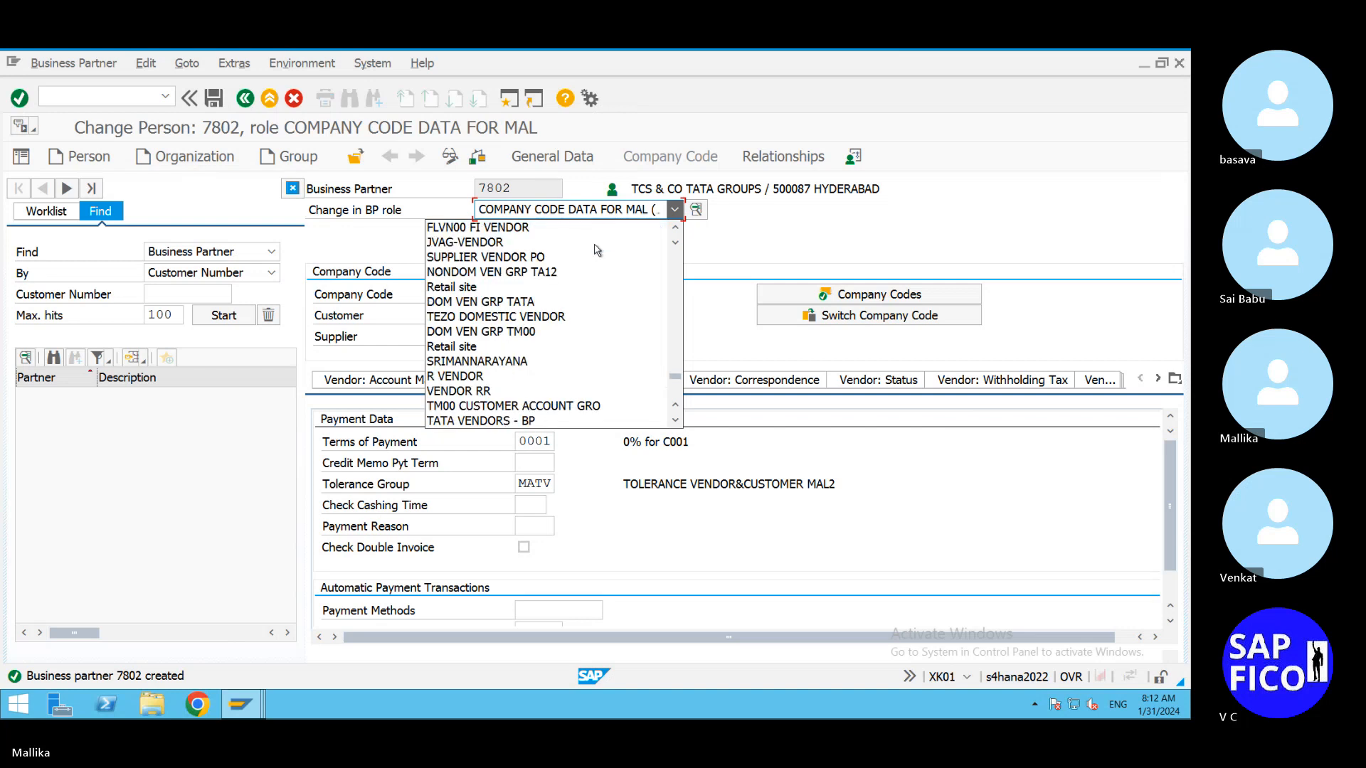
pyautogui.scroll(-1, 598, 253)
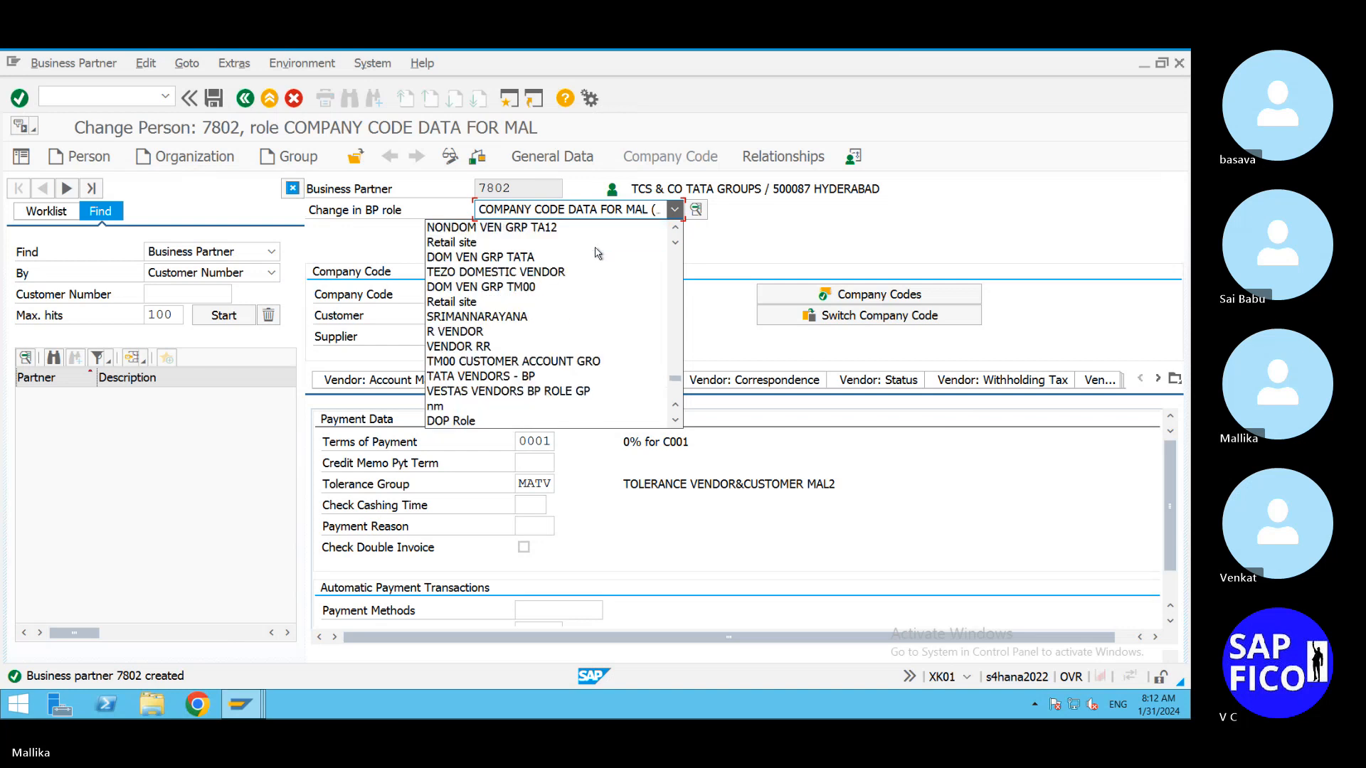
pyautogui.scroll(-4, 597, 252)
pyautogui.scroll(-2, 598, 252)
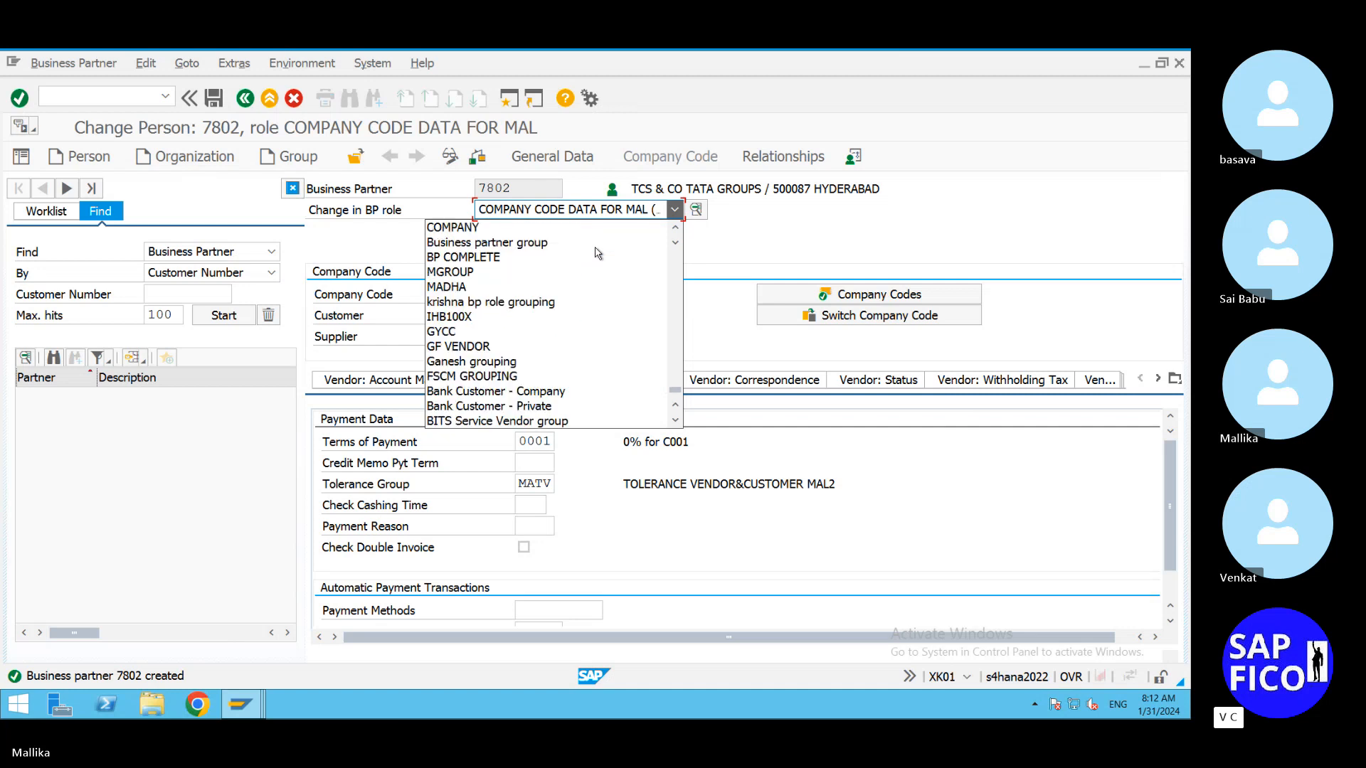
pyautogui.scroll(-2, 598, 252)
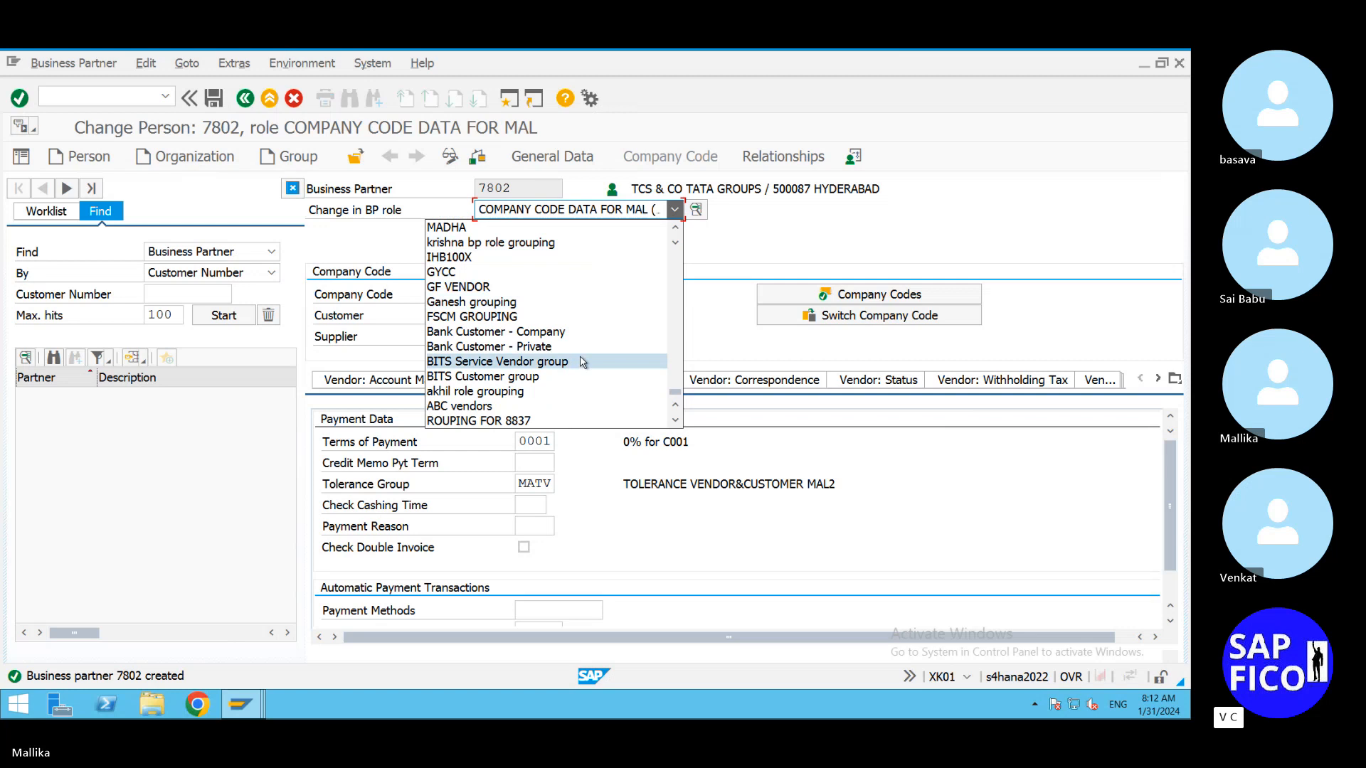
pyautogui.scroll(1, 583, 362)
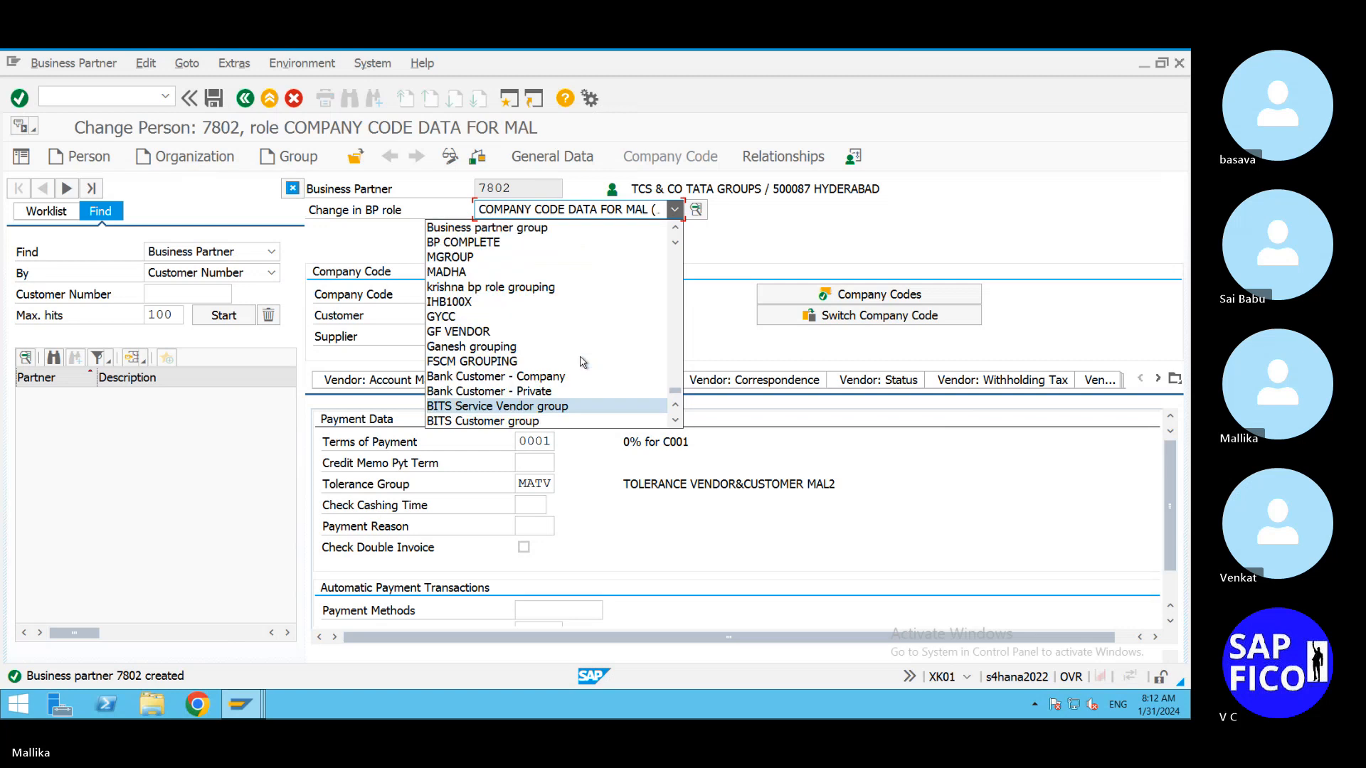
pyautogui.scroll(2, 583, 362)
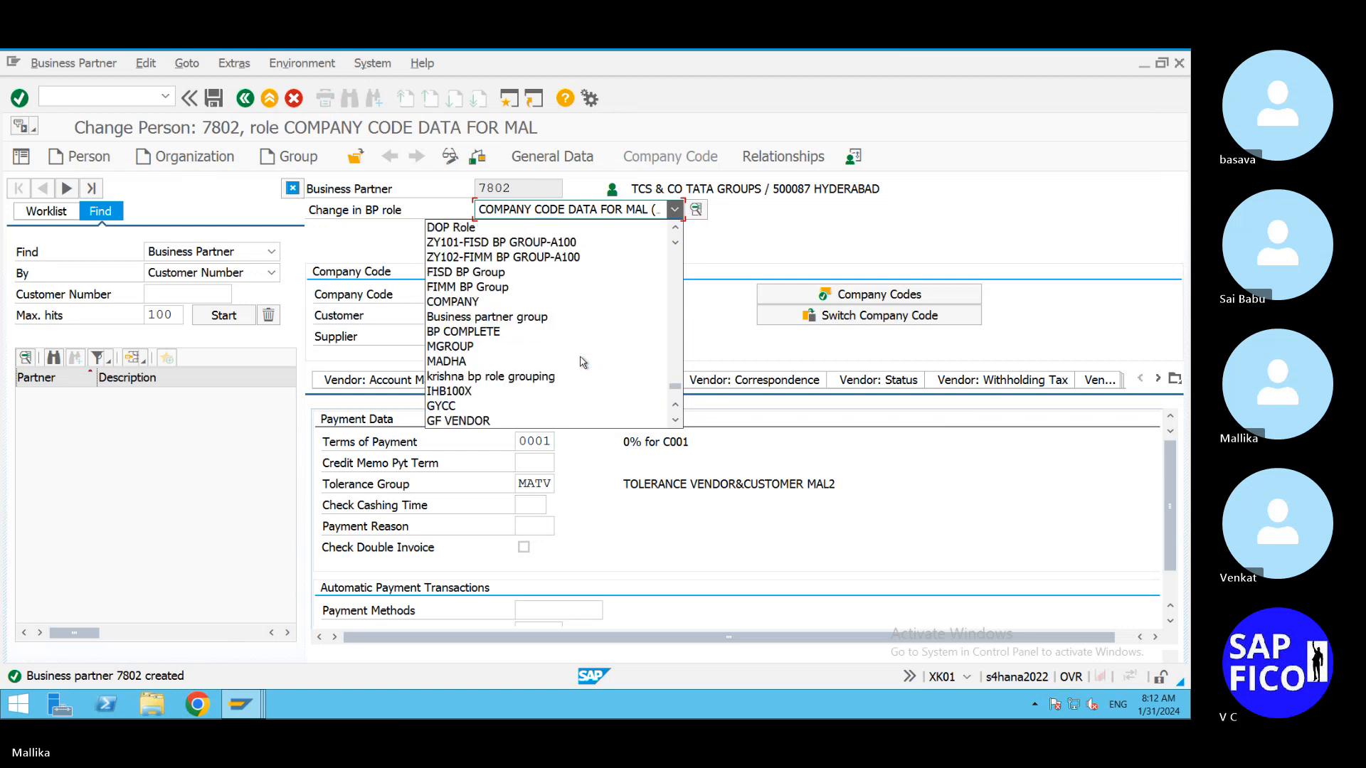
pyautogui.scroll(2, 583, 362)
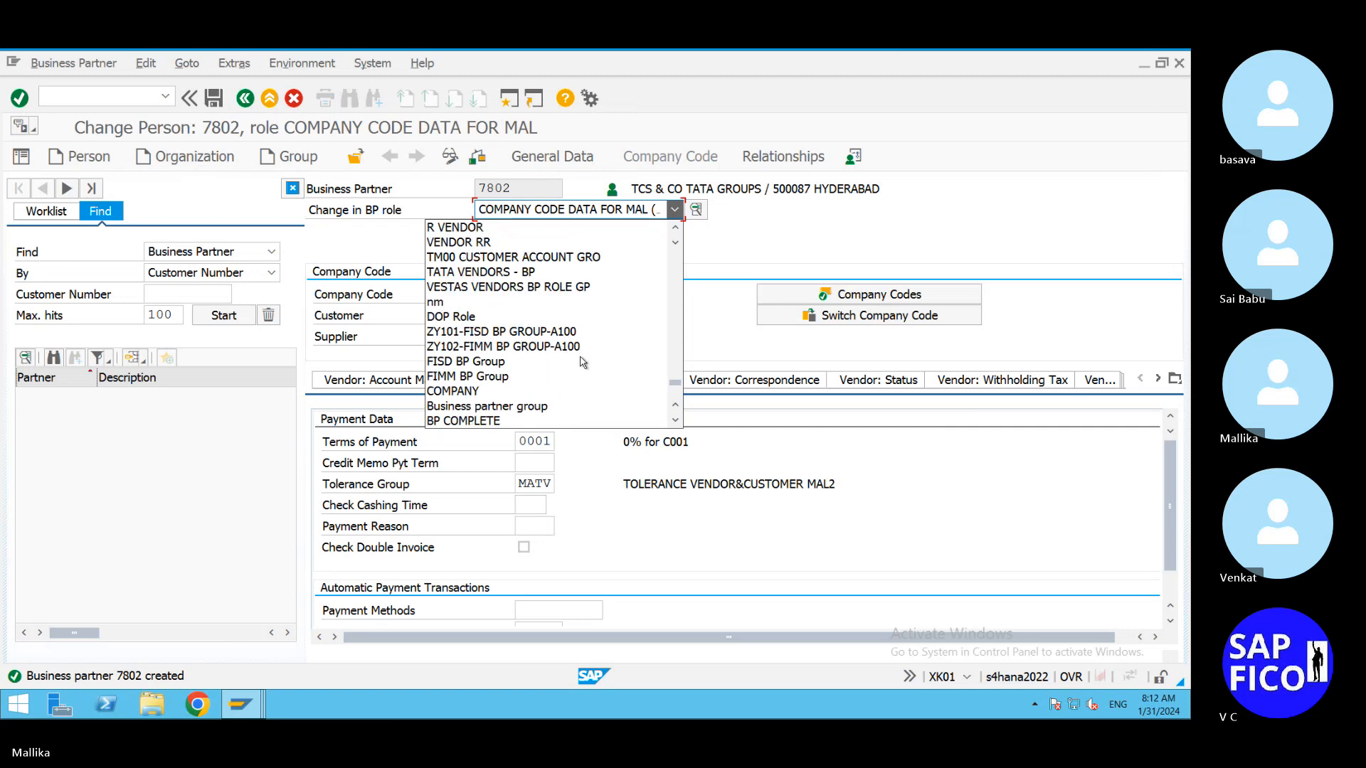
pyautogui.scroll(1, 583, 362)
pyautogui.scroll(1, 583, 362)
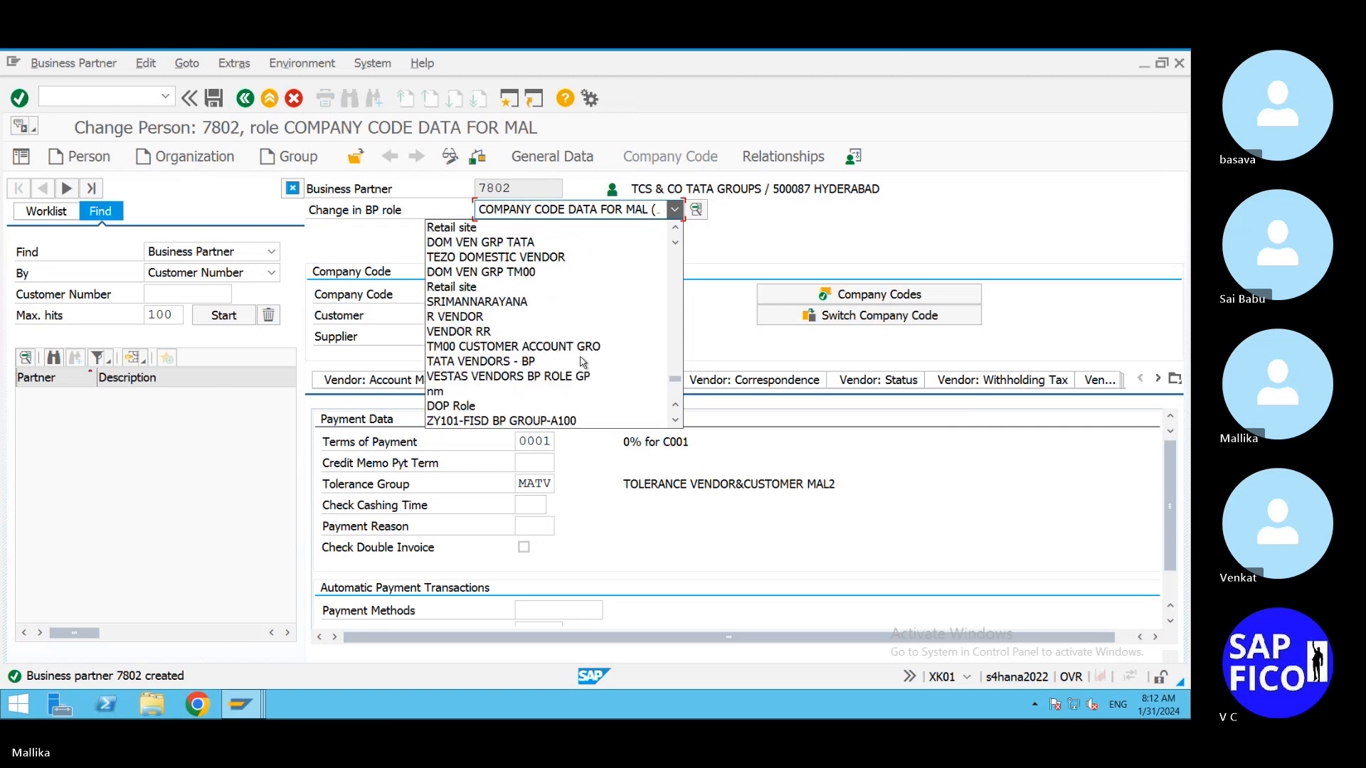
pyautogui.scroll(2, 582, 362)
pyautogui.scroll(1, 583, 362)
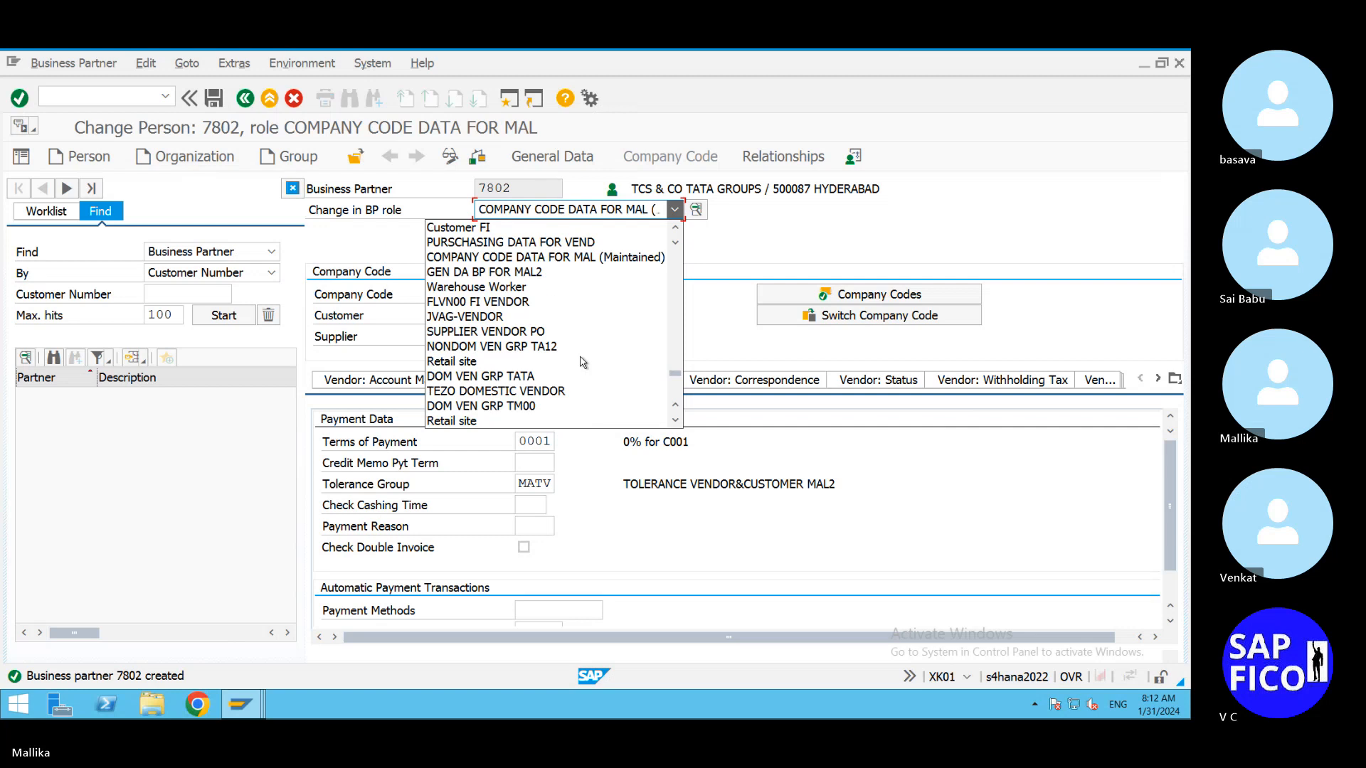
pyautogui.scroll(1, 572, 302)
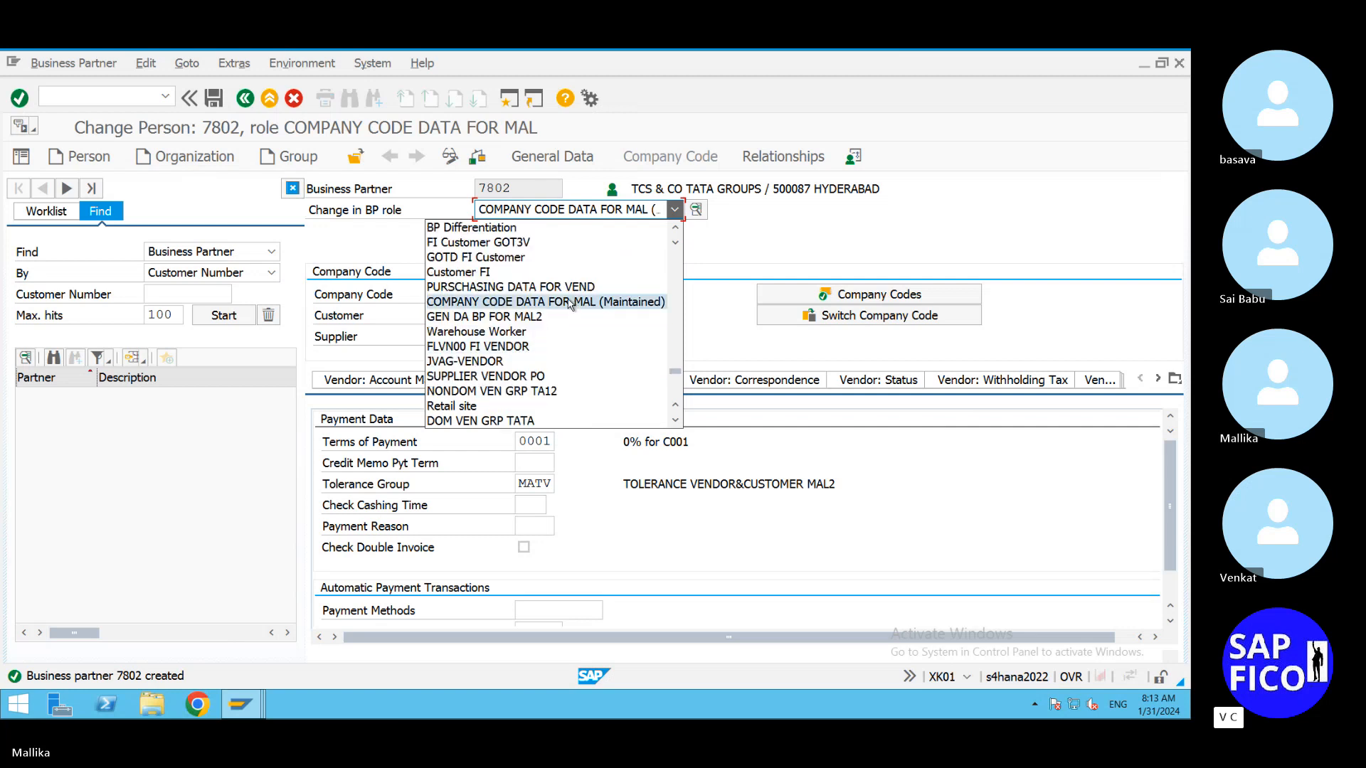
pyautogui.scroll(1, 572, 303)
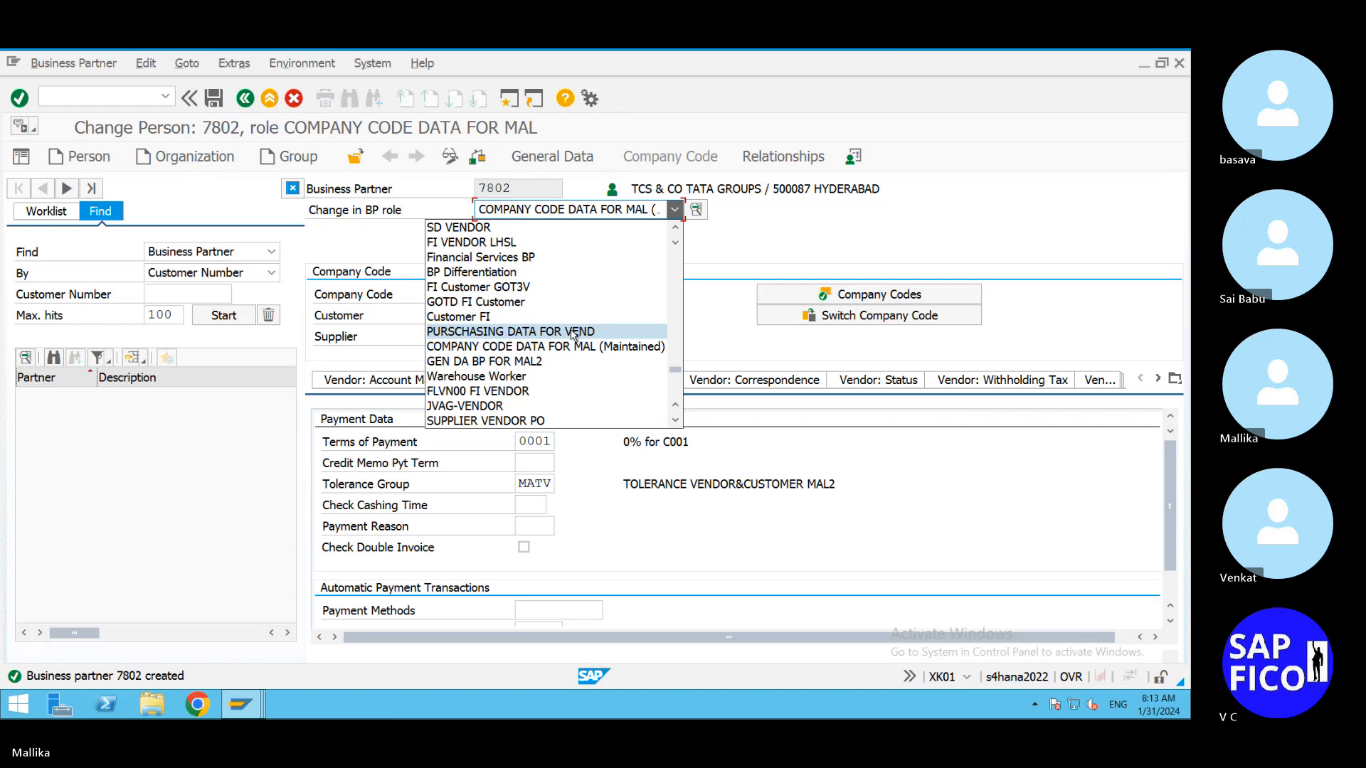
pyautogui.click(572, 333)
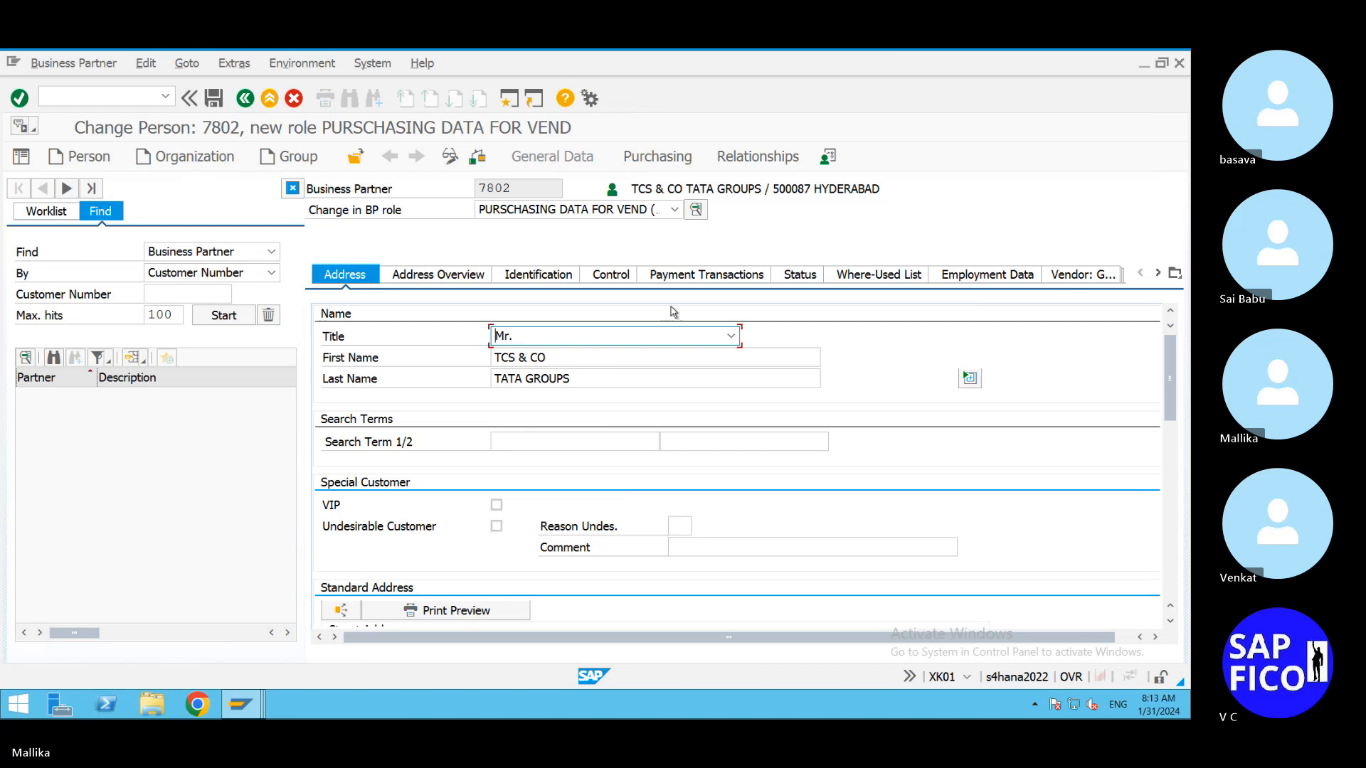
pyautogui.click(681, 157)
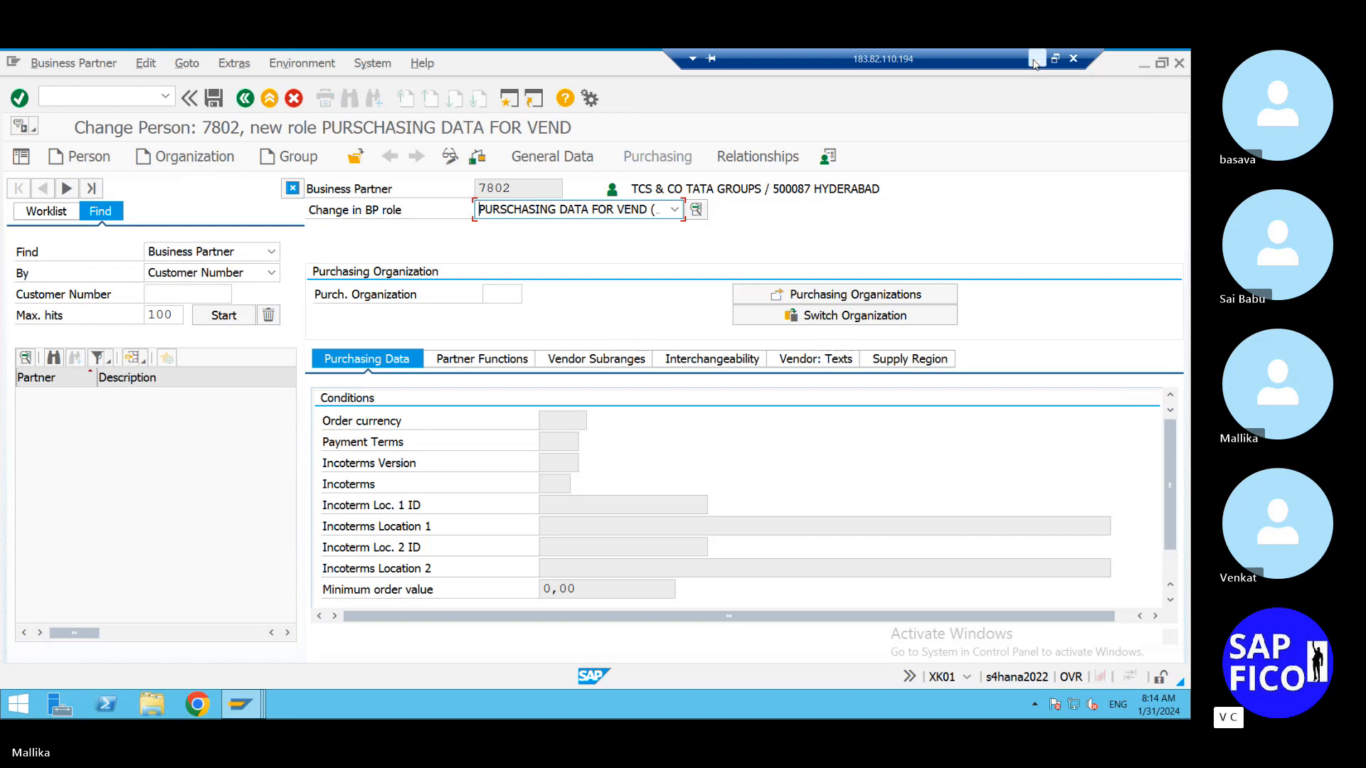
# Step: Switch to the Skype call and send the message "NO SIR" in the meeting chat
pyautogui.click(1036, 59)
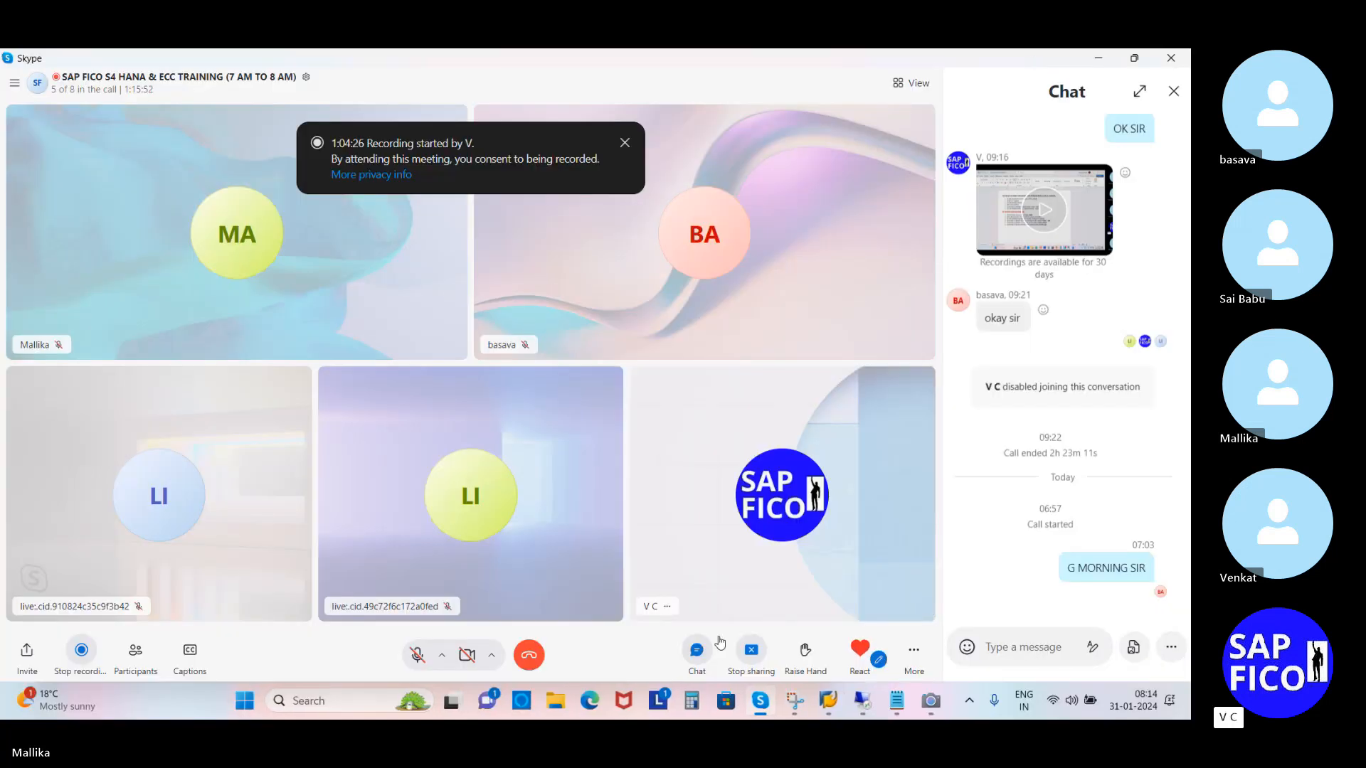
pyautogui.click(1009, 644)
pyautogui.write('NO SI')
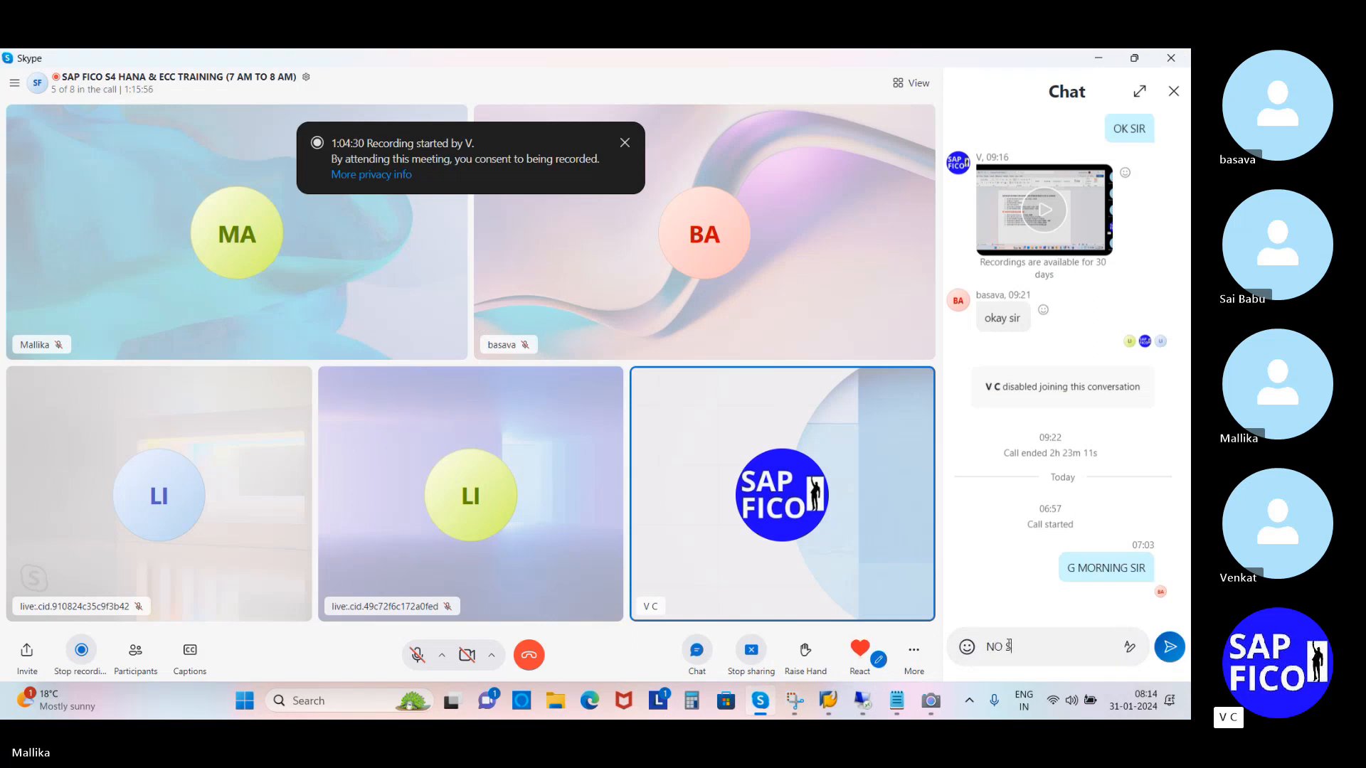
pyautogui.write('R')
pyautogui.press('Return')
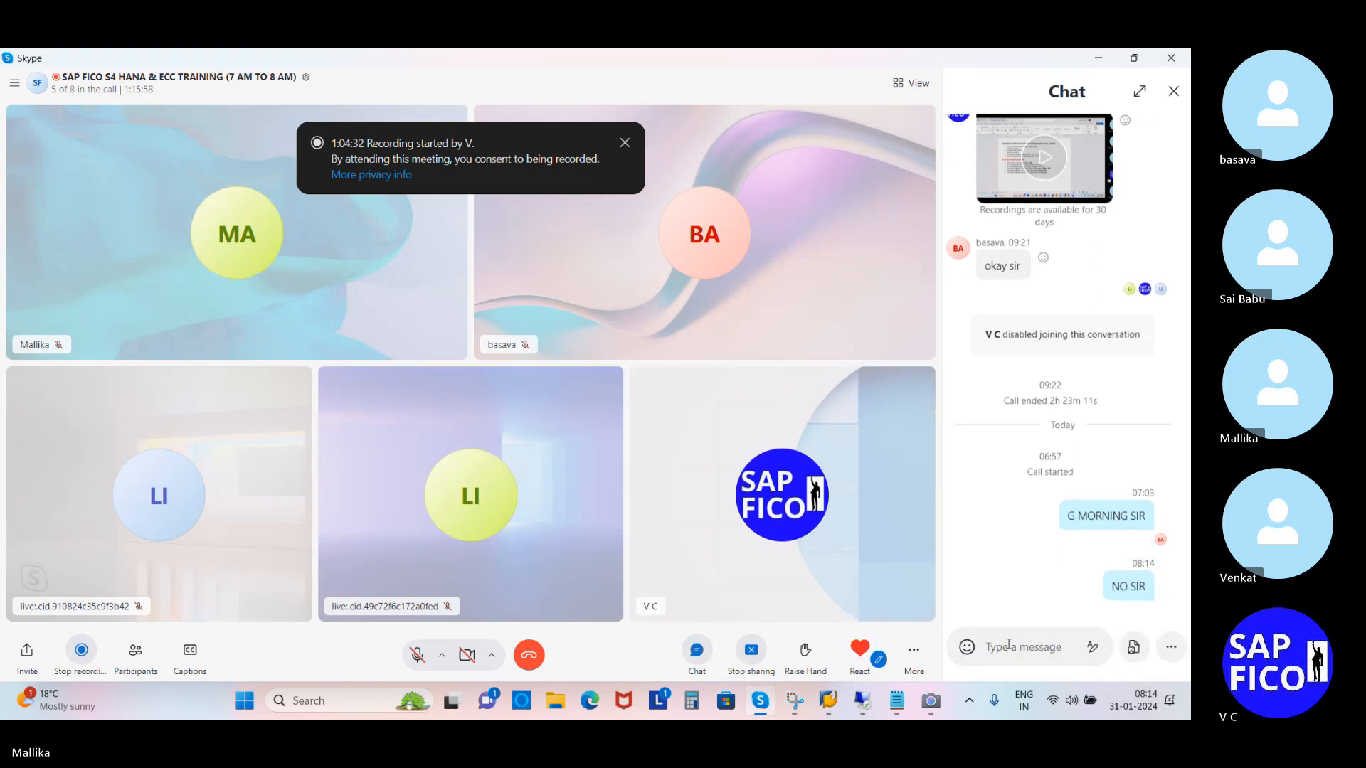